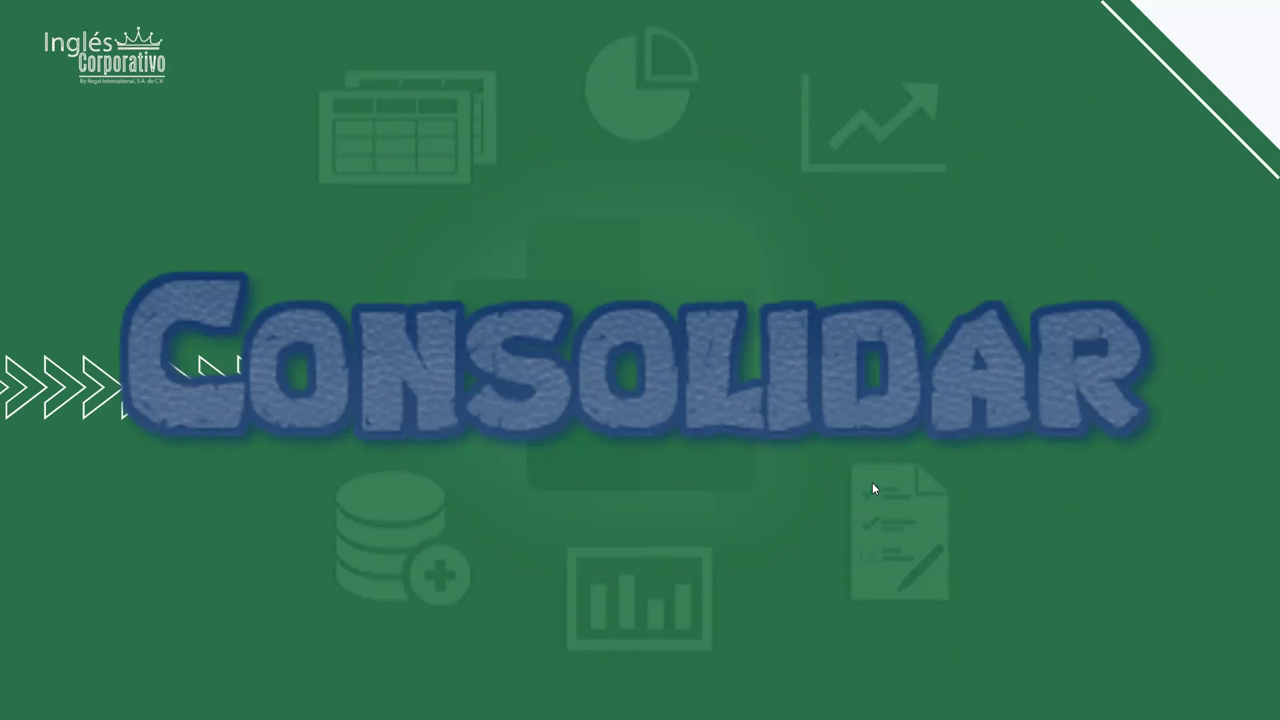
# Advance the slideshow to the slide explaining why to consolidate worksheet data into a master sheet.
pyautogui.click(796, 447)
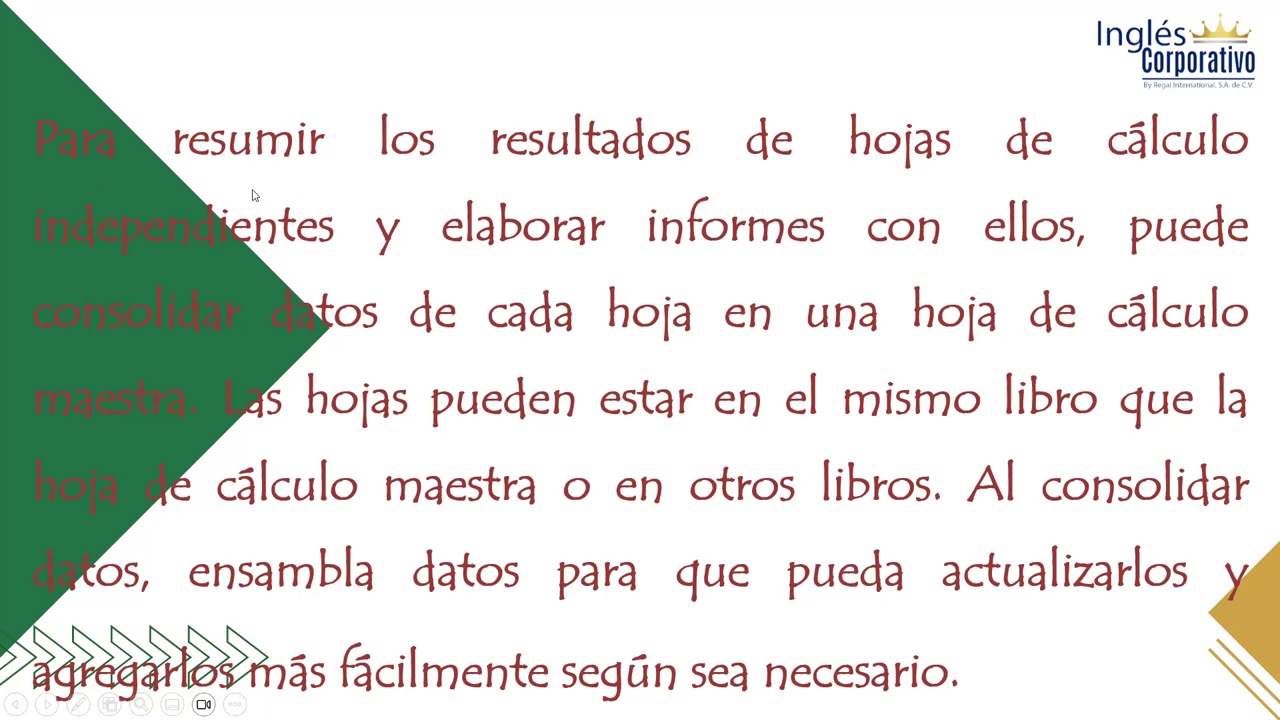
# Advance to the 'Por ejemplo' slide showing regional office expenses consolidated corporately.
pyautogui.click(730, 204)
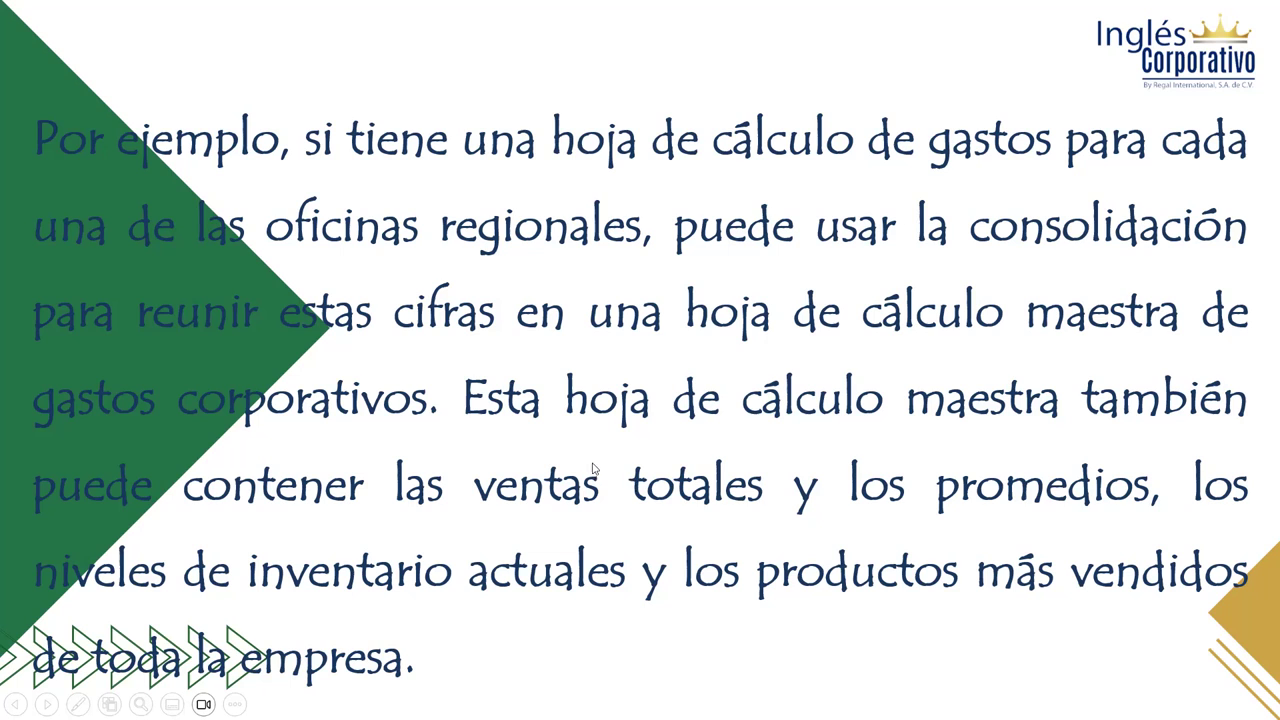
# Advance to the 'Formas de consolidar datos' slide covering position and category consolidation.
pyautogui.click(735, 391)
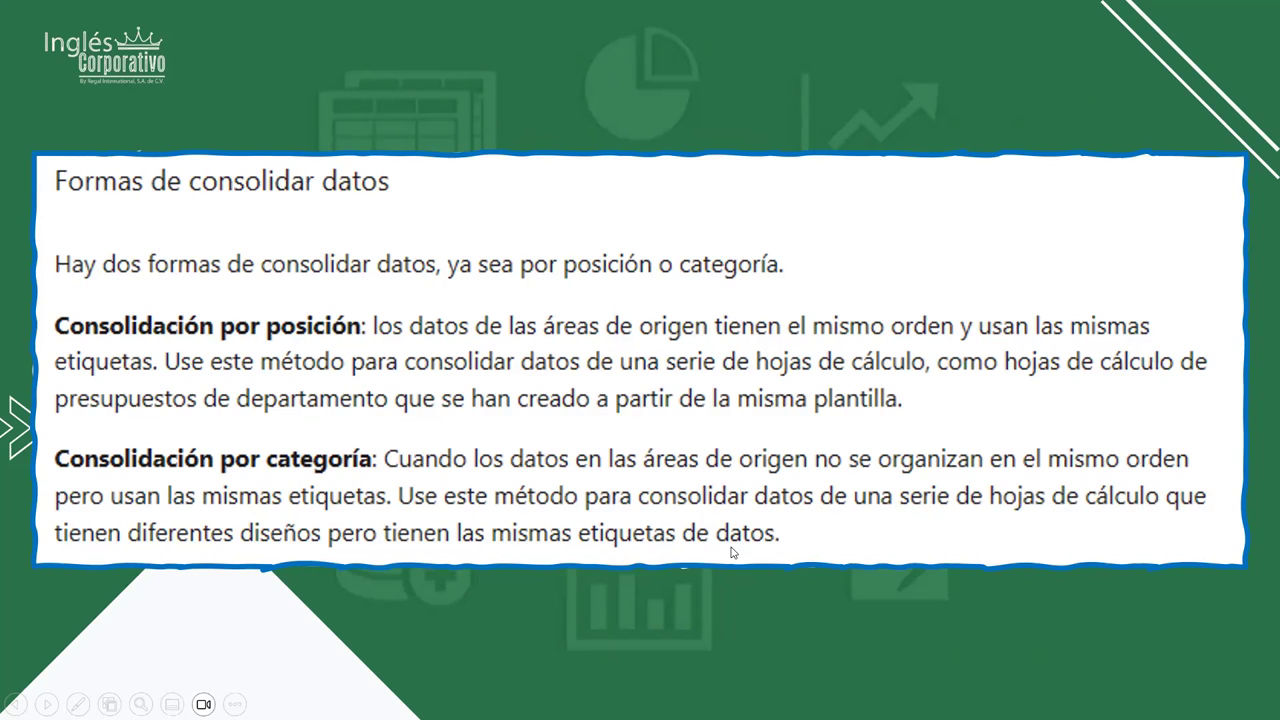
# Advance past the methods slide to the 'Ejemplos' title slide.
pyautogui.click(600, 403)
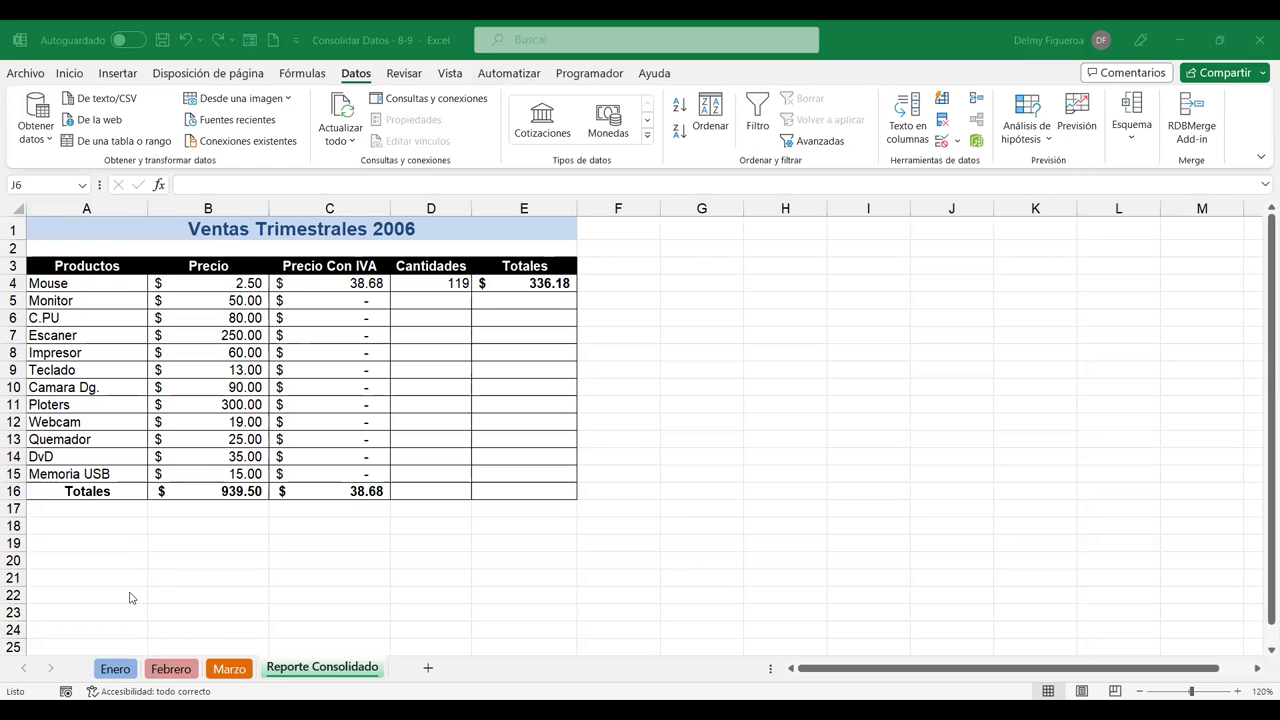
# Compare Enero's quantities (Mause 50, Monitor 20) with Reporte Consolidado cell D5, ending on Enero.
pyautogui.click(115, 669)
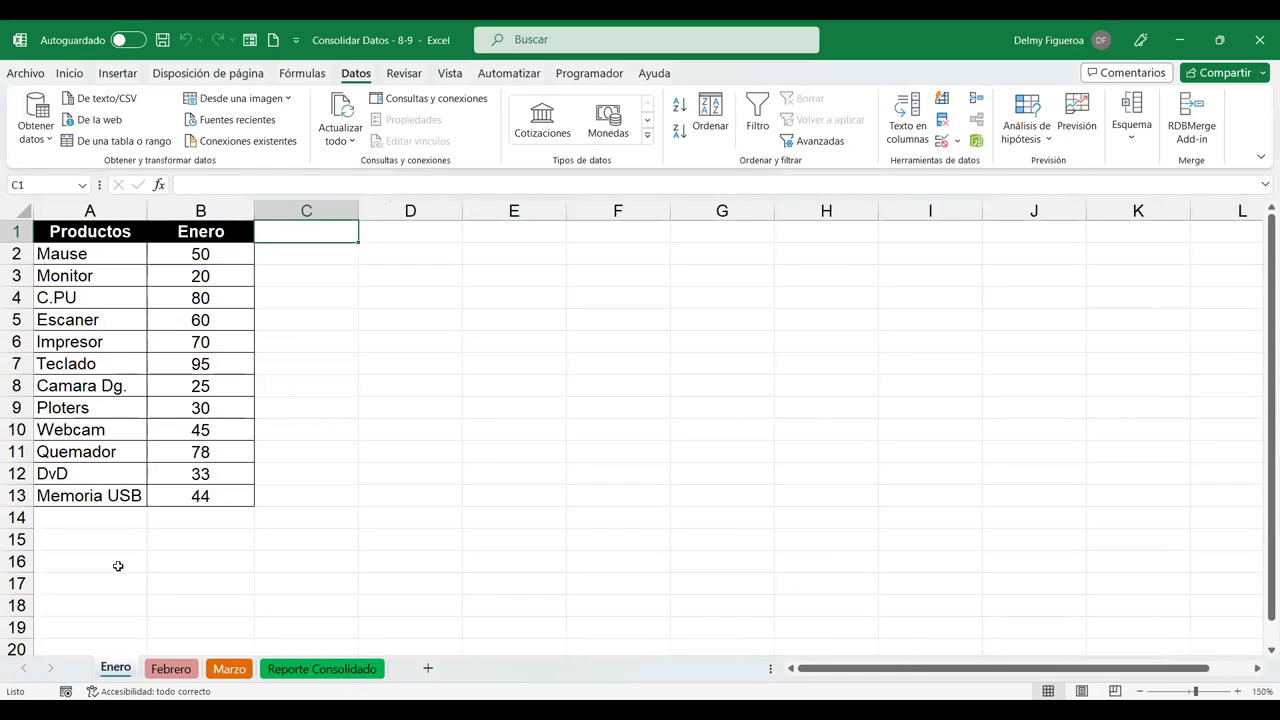
pyautogui.click(107, 228)
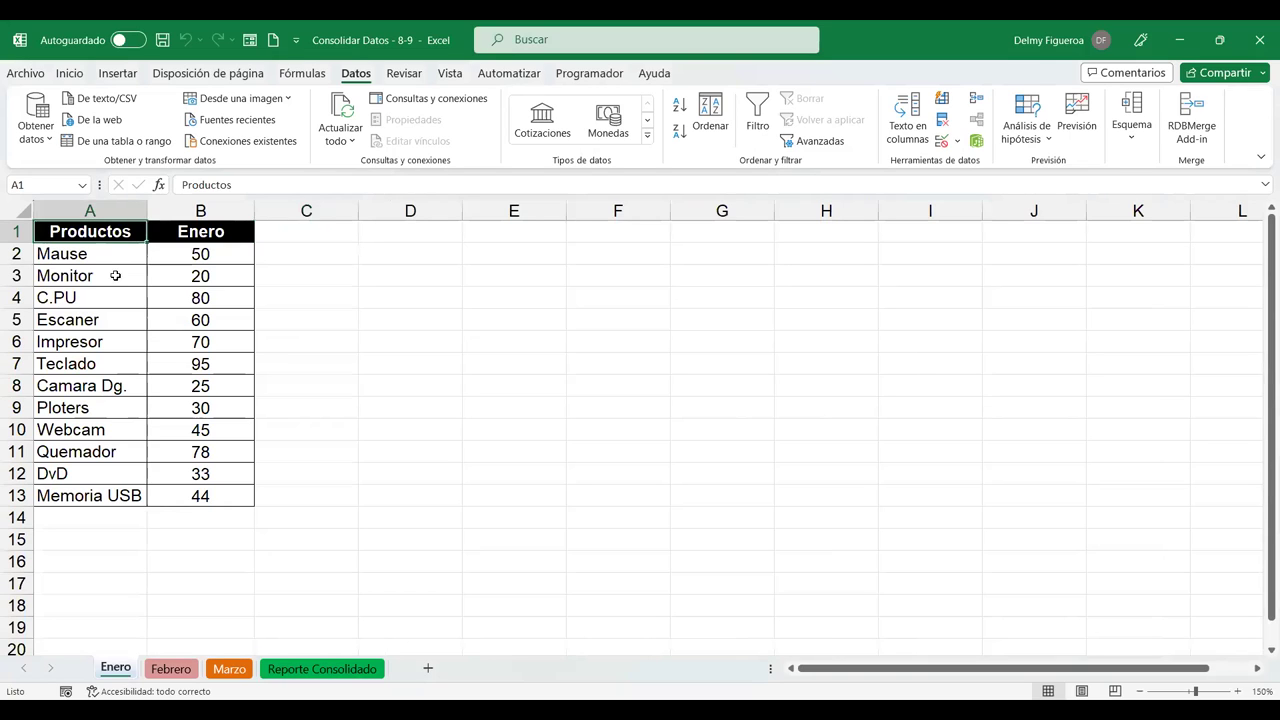
pyautogui.click(222, 253)
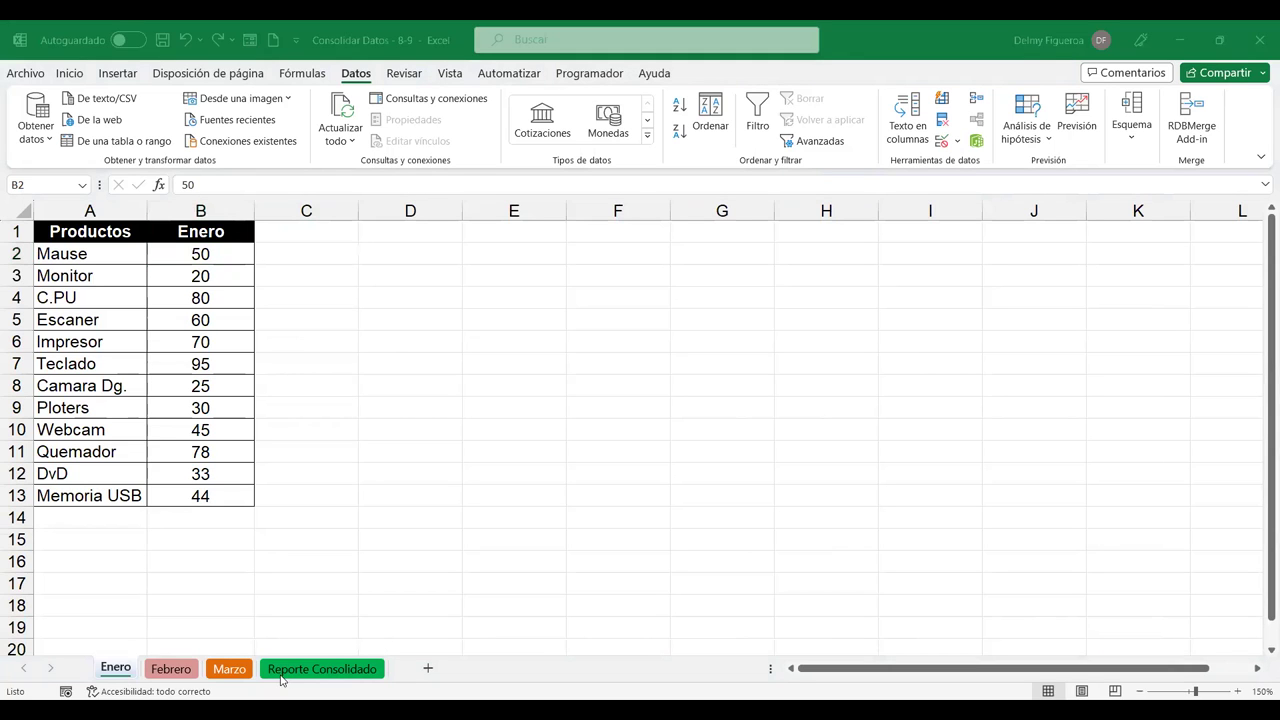
pyautogui.click(282, 670)
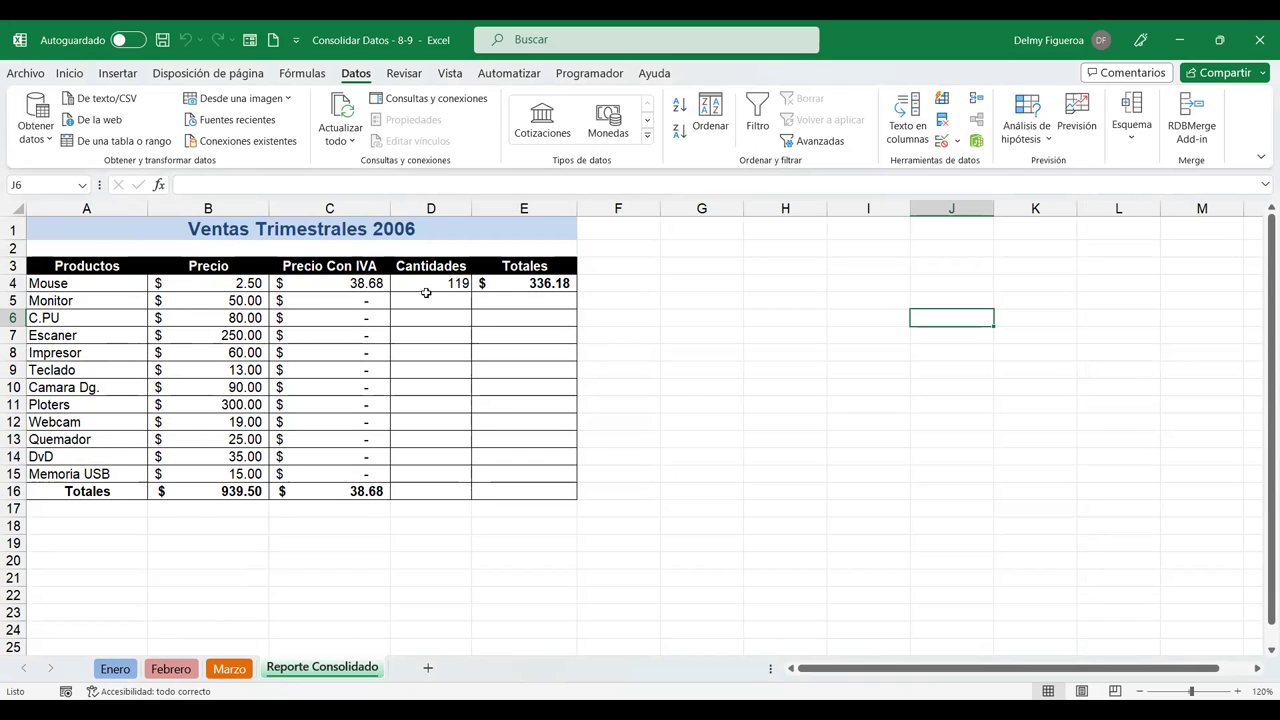
pyautogui.click(426, 300)
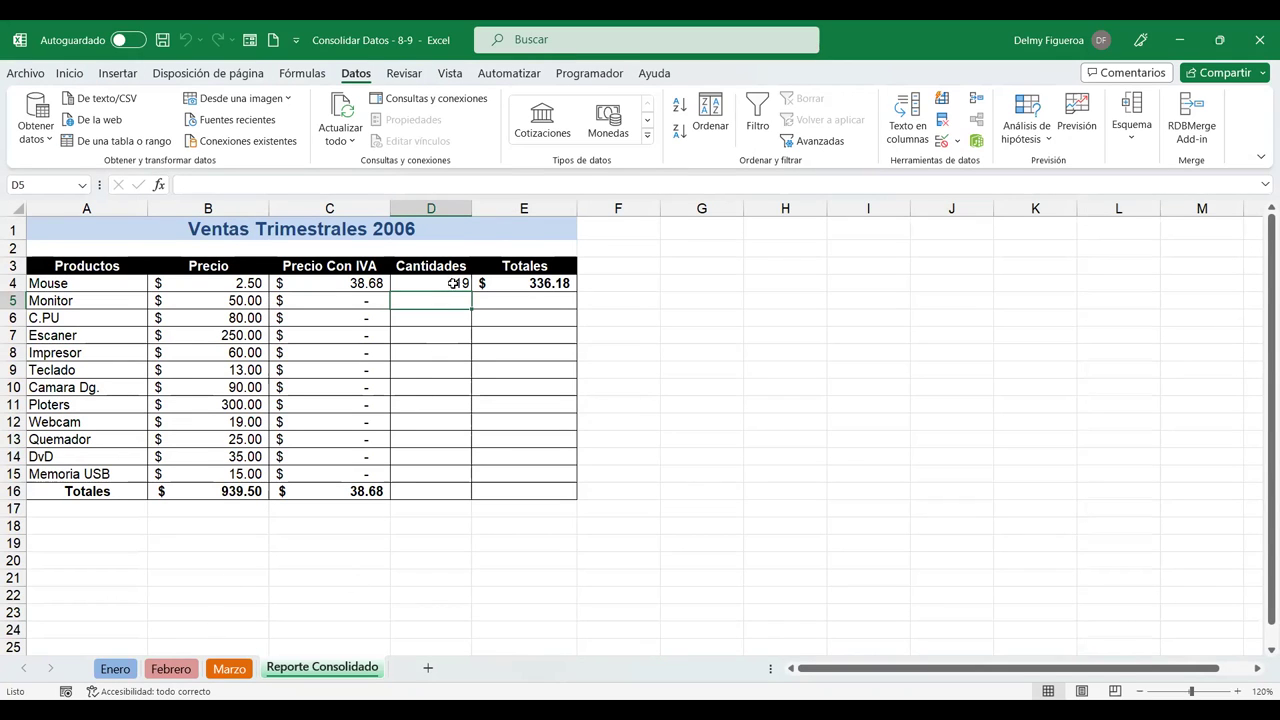
pyautogui.click(116, 670)
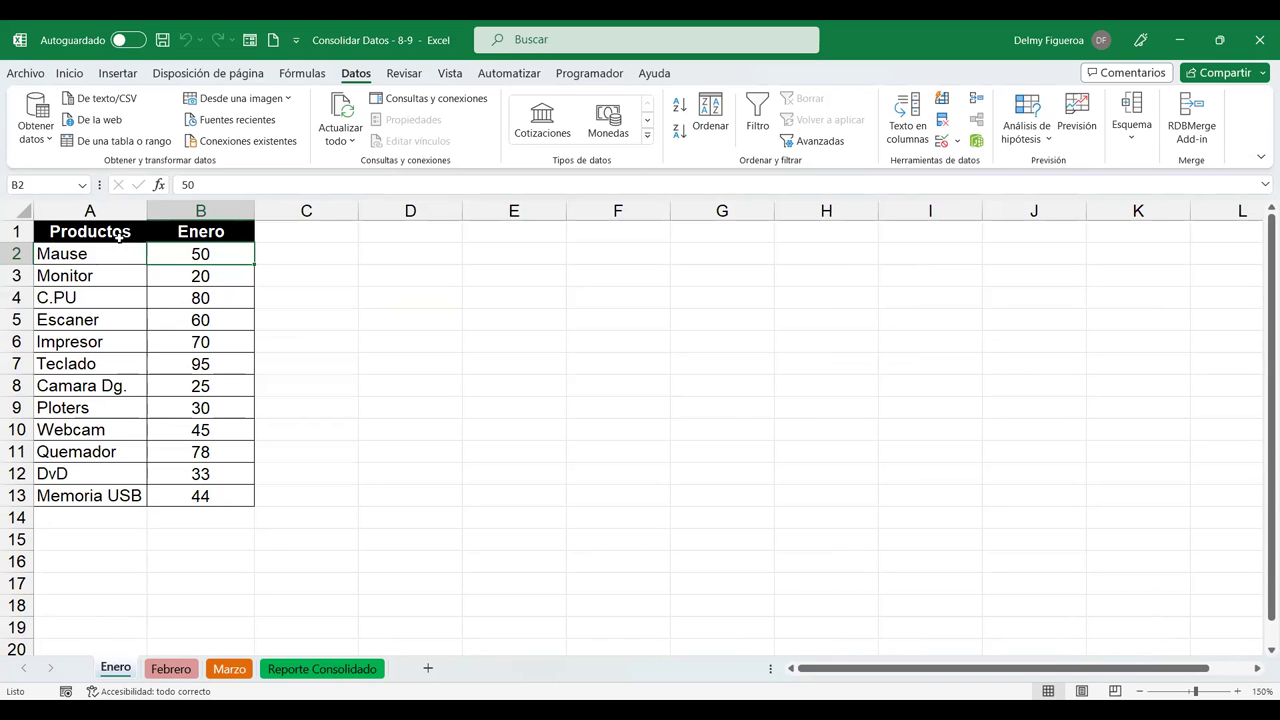
# Select Enero's product names and quantities, then review the Febrero and Marzo tables.
pyautogui.moveTo(125, 232); pyautogui.dragTo(120, 455)
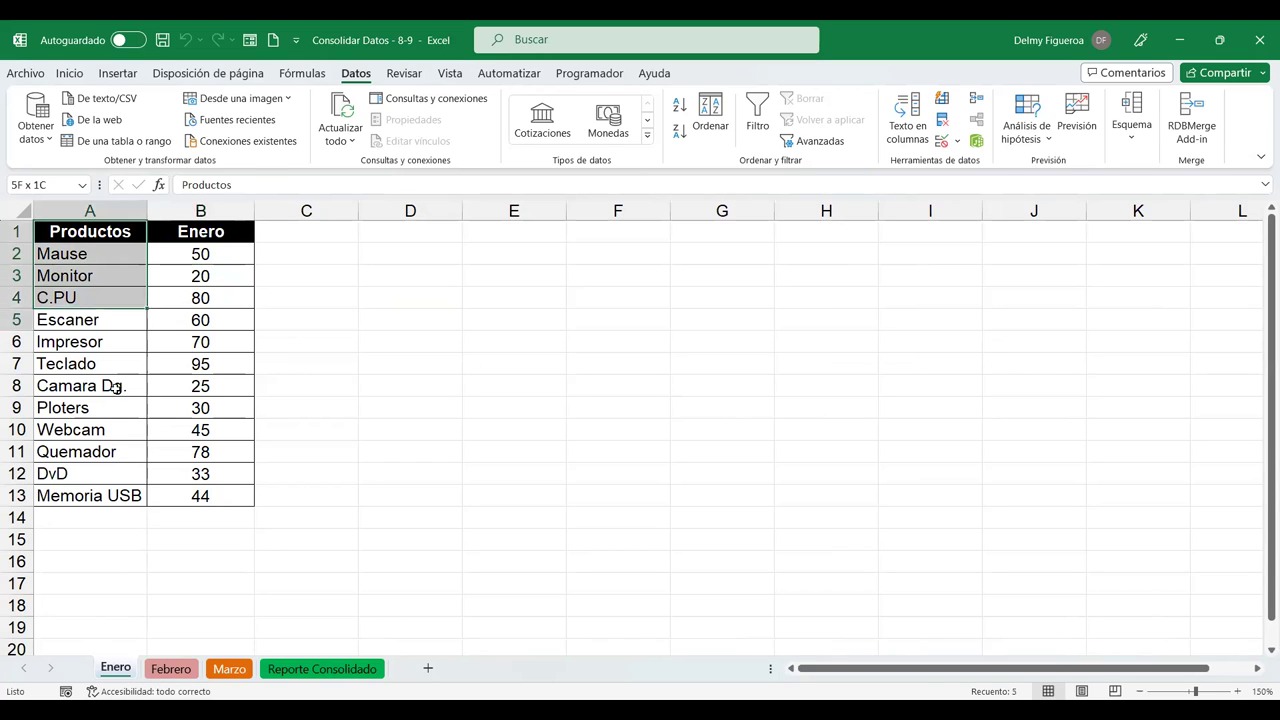
pyautogui.click(345, 669)
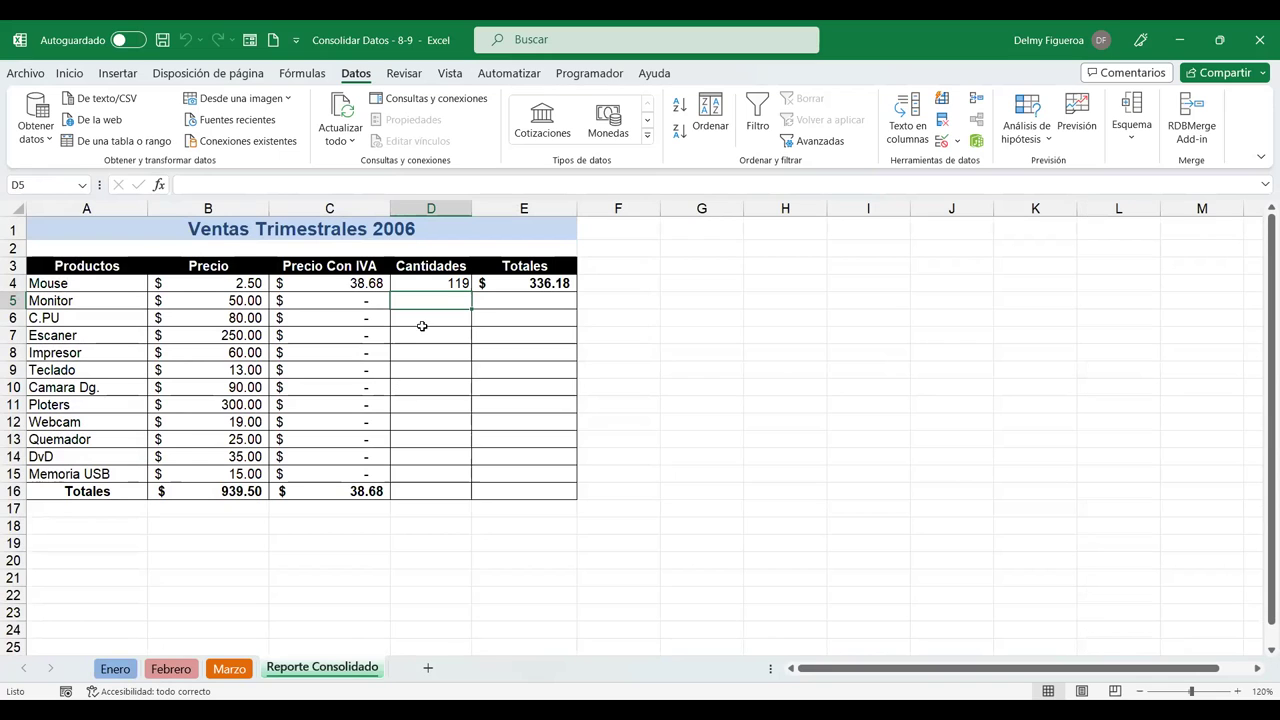
pyautogui.click(116, 669)
pyautogui.moveTo(198, 253); pyautogui.dragTo(200, 430)
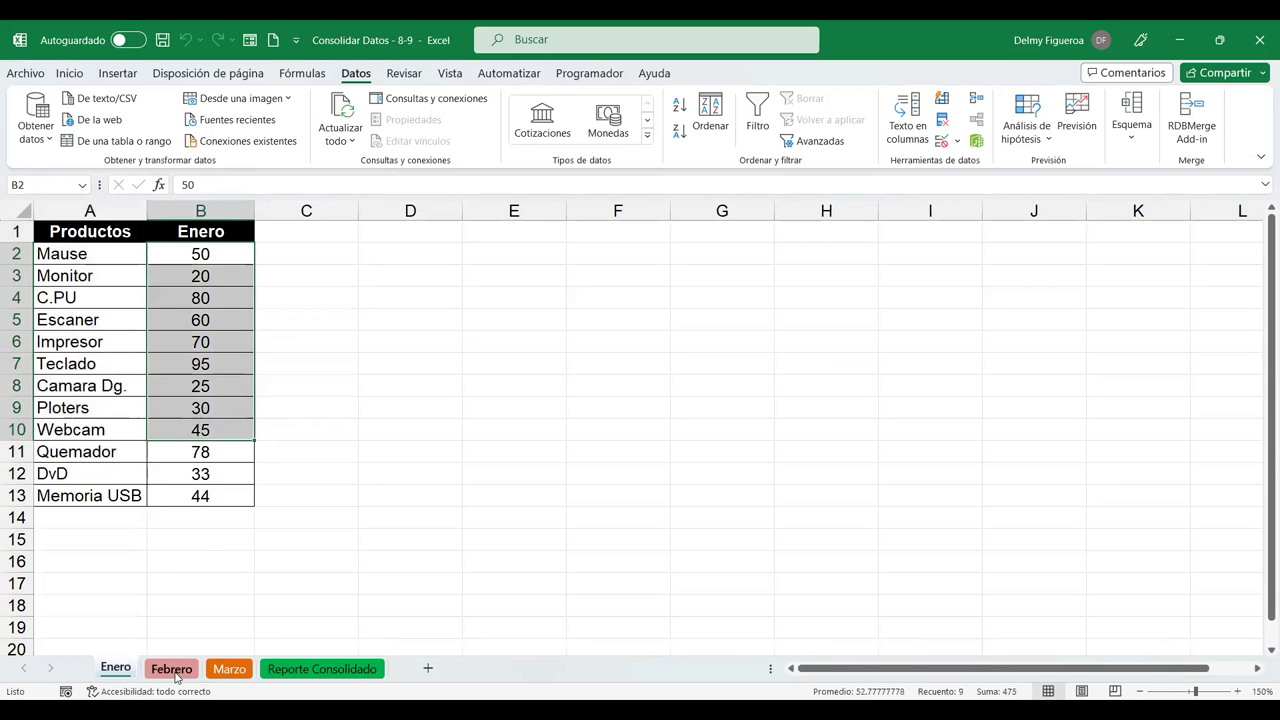
pyautogui.click(172, 669)
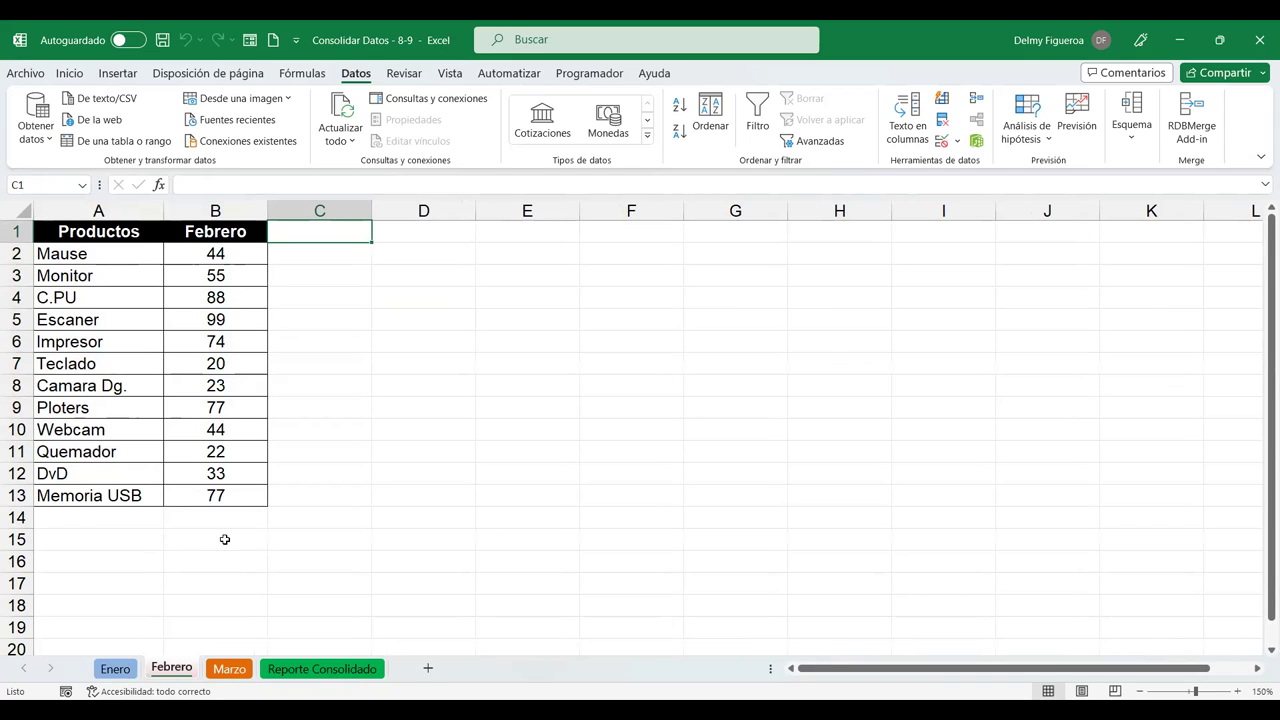
pyautogui.click(228, 672)
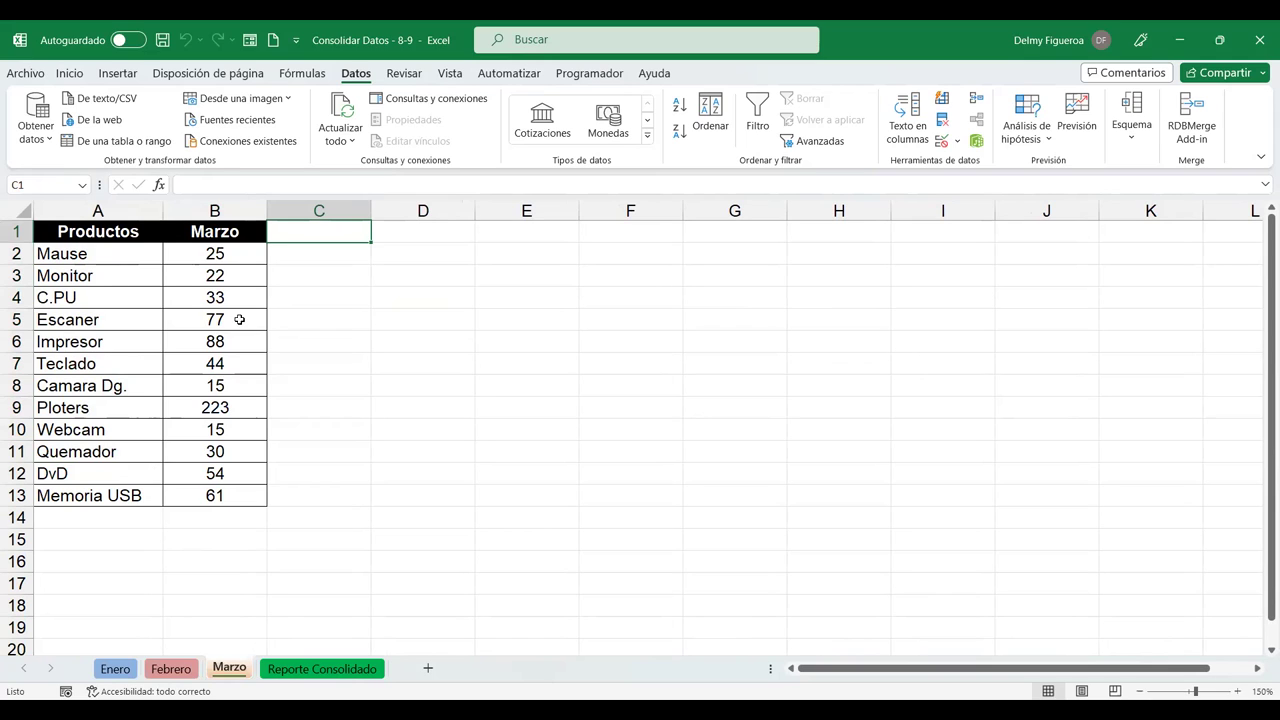
pyautogui.moveTo(125, 247); pyautogui.dragTo(104, 482)
pyautogui.click(240, 274)
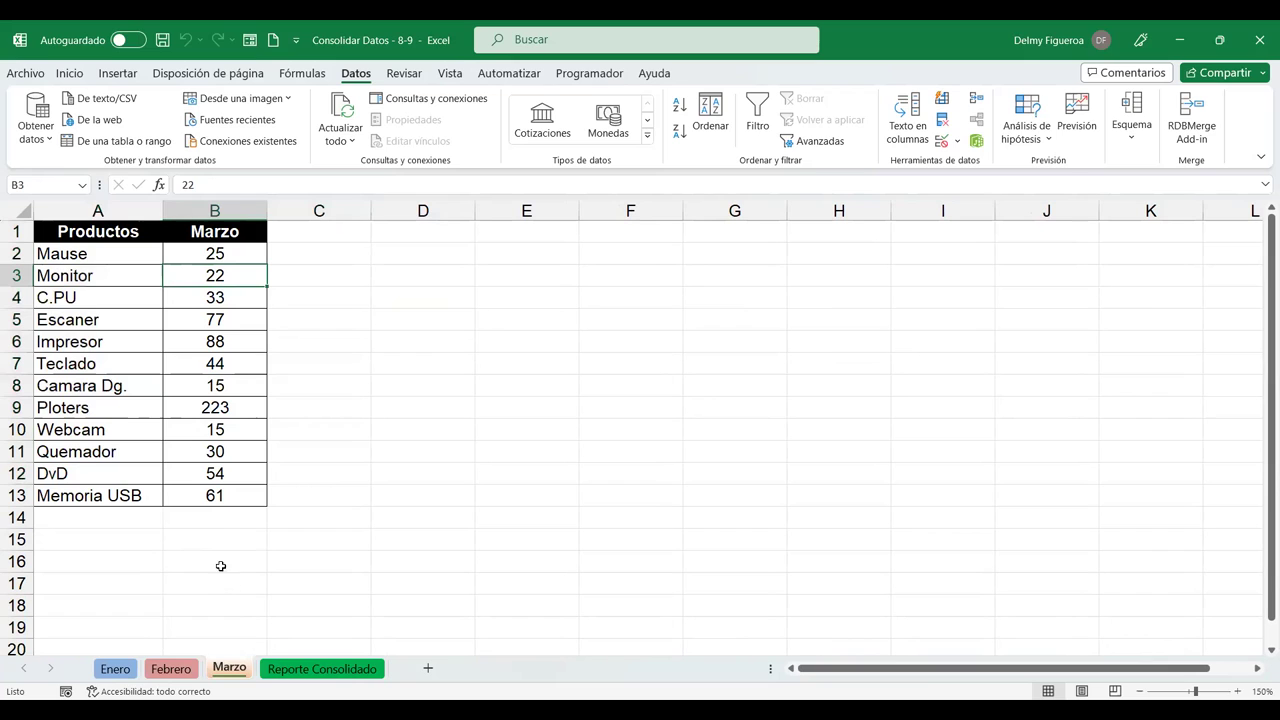
# Recheck Enero's A1 and A3 cells, then cycle through Febrero and Marzo back to Reporte Consolidado.
pyautogui.click(329, 675)
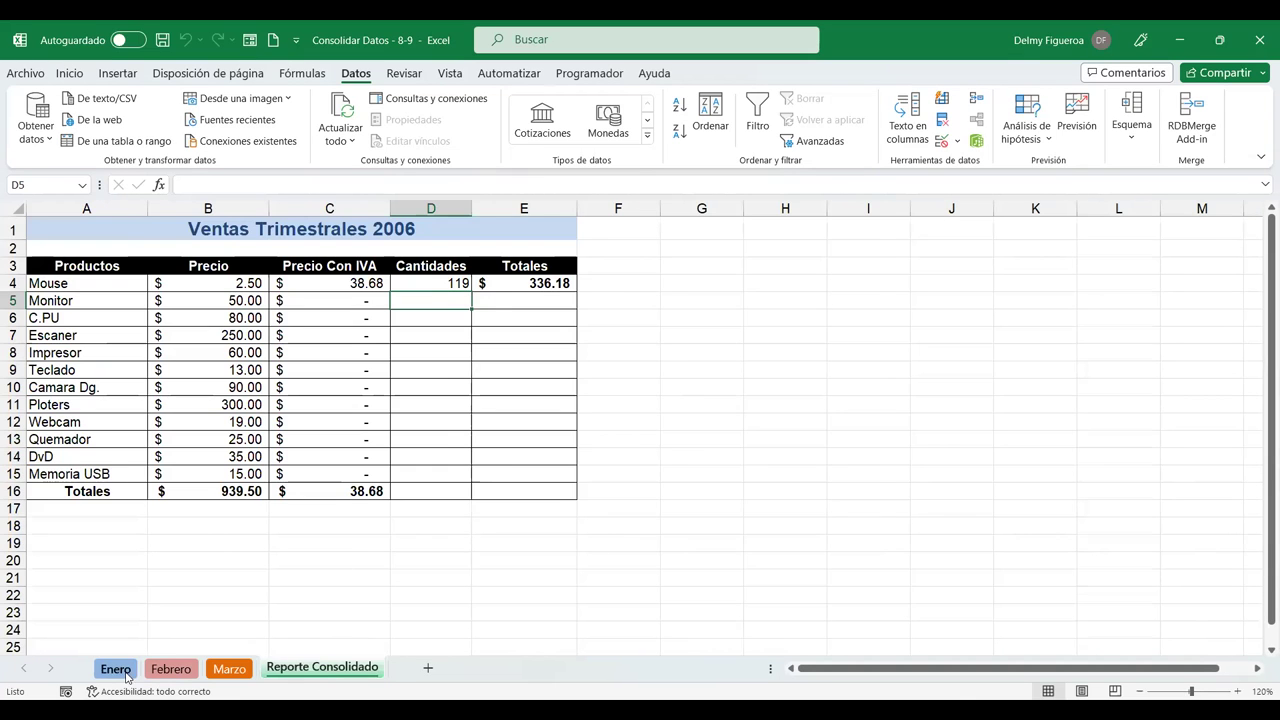
pyautogui.click(124, 676)
pyautogui.click(84, 279)
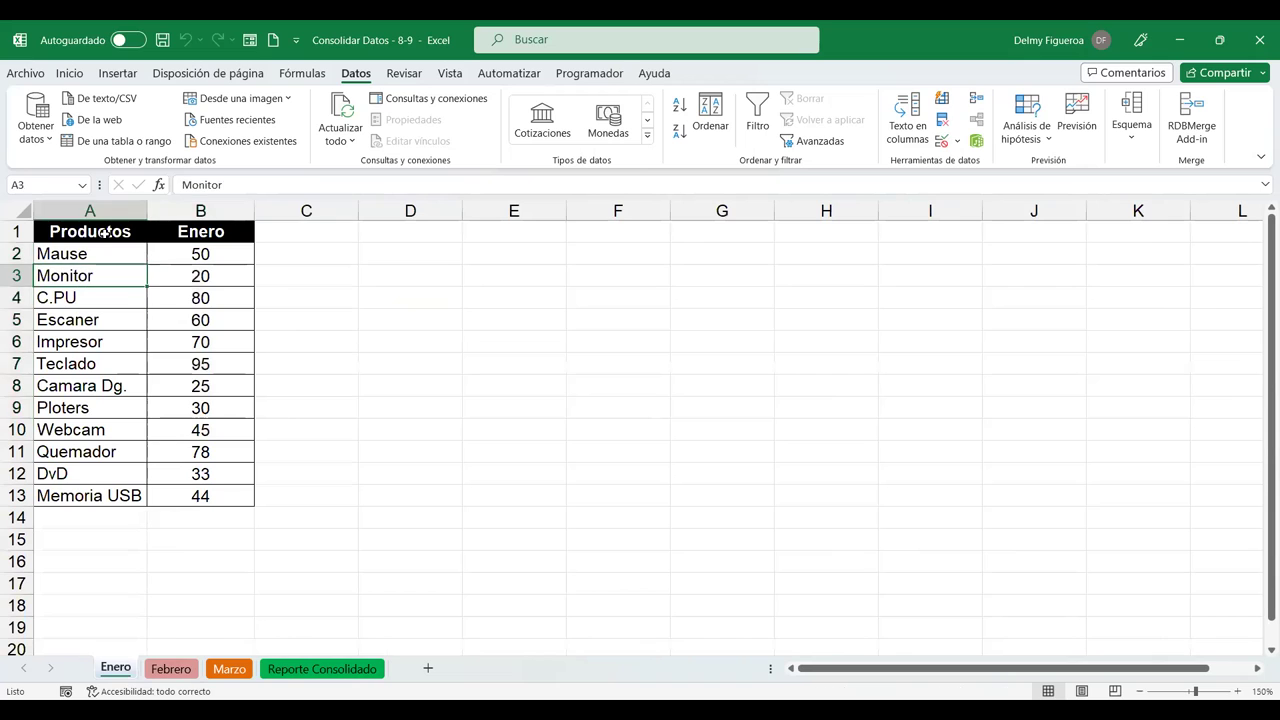
pyautogui.click(102, 236)
pyautogui.click(294, 227)
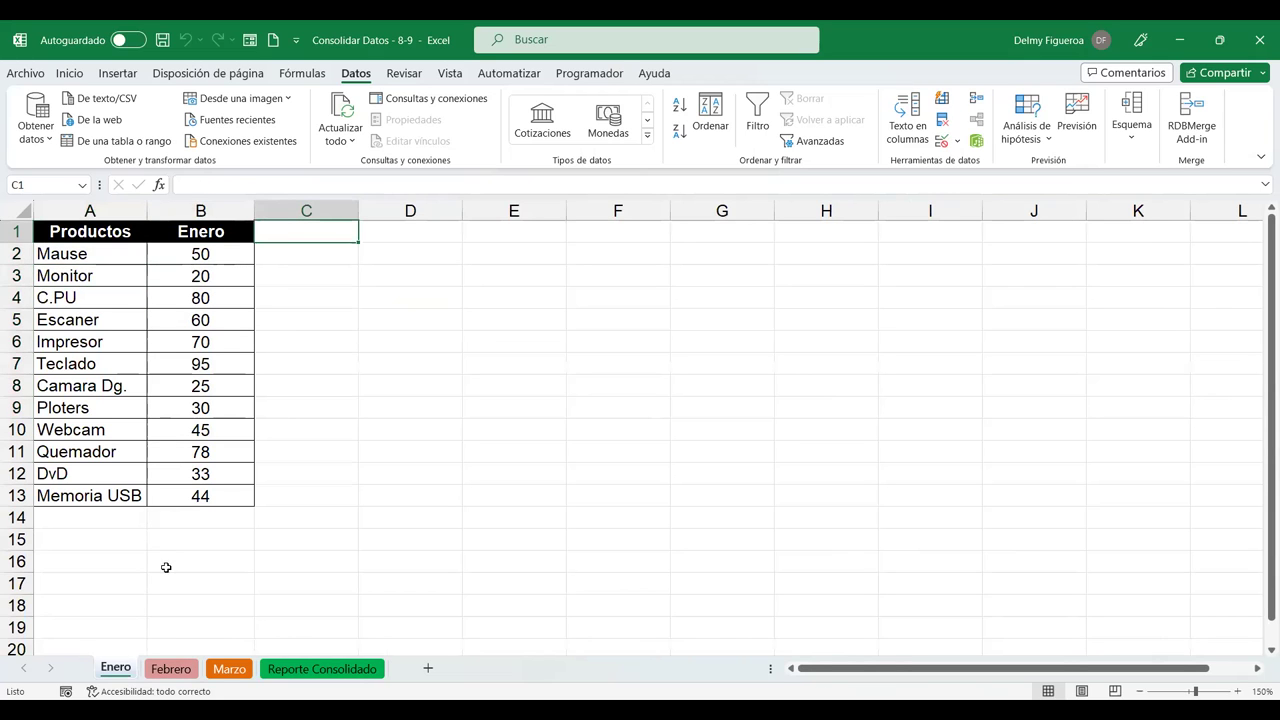
pyautogui.click(170, 669)
pyautogui.click(229, 669)
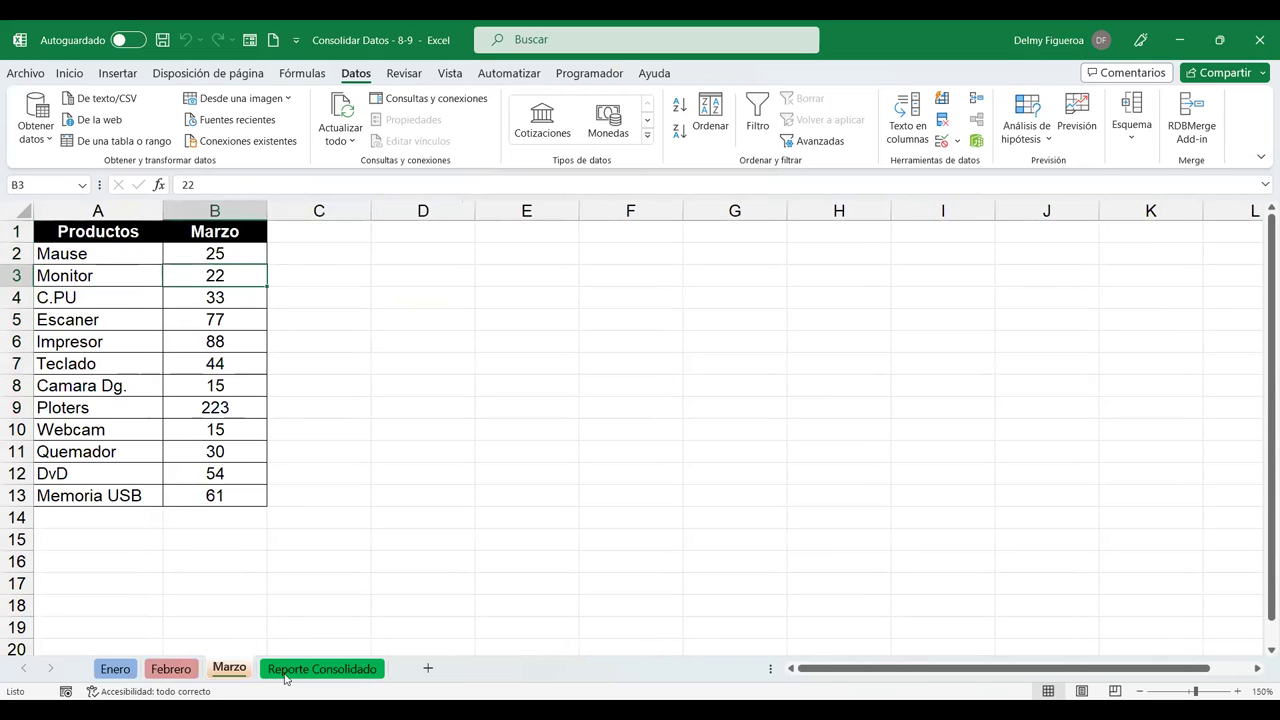
pyautogui.click(300, 670)
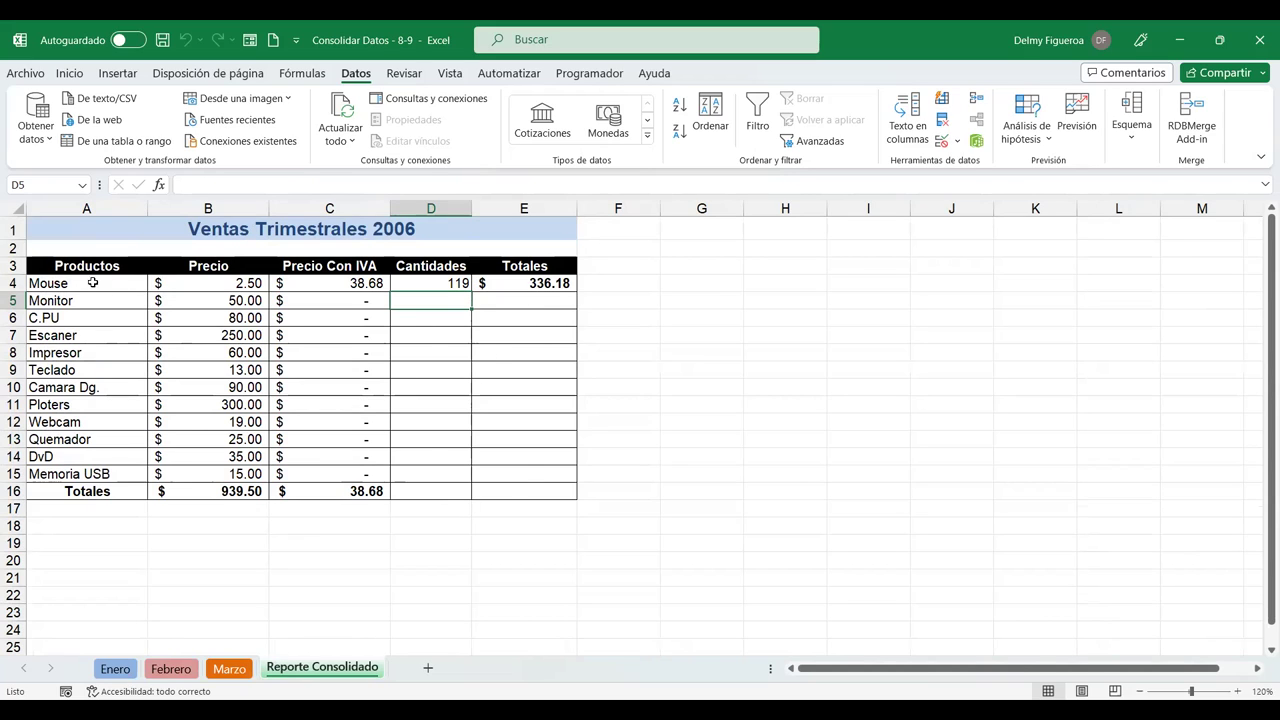
pyautogui.click(224, 284)
pyautogui.click(357, 283)
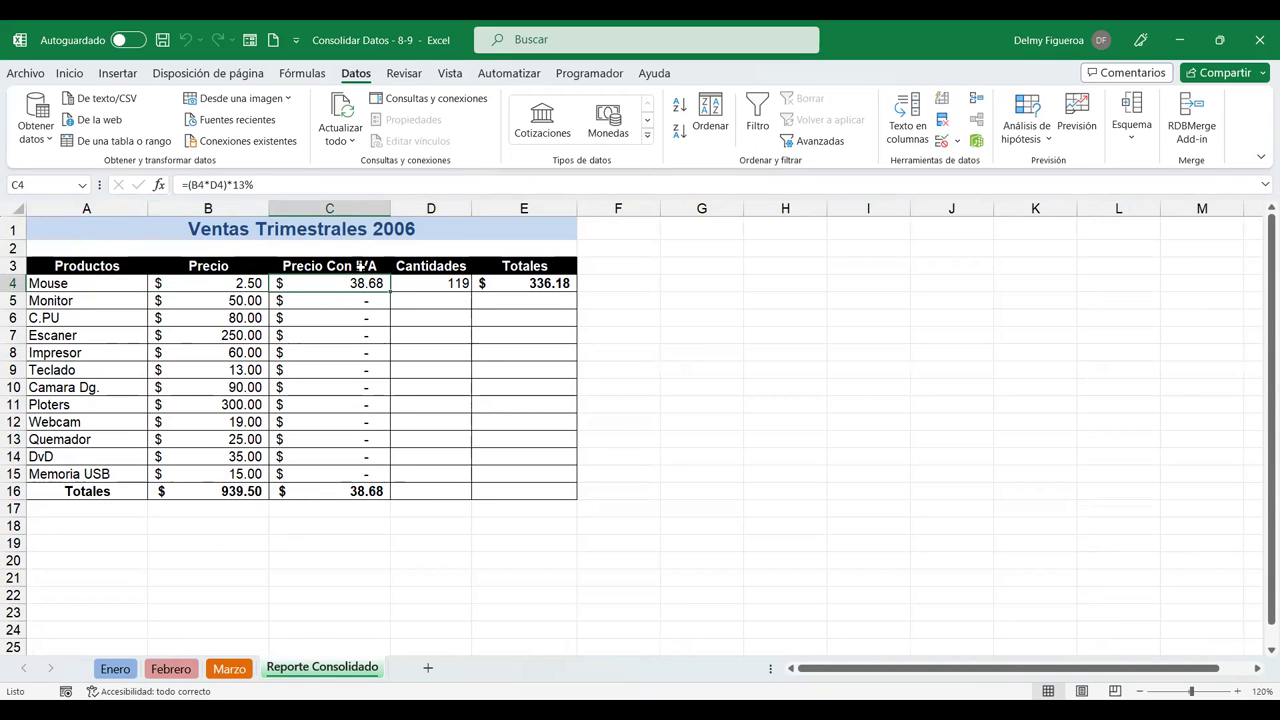
pyautogui.click(452, 281)
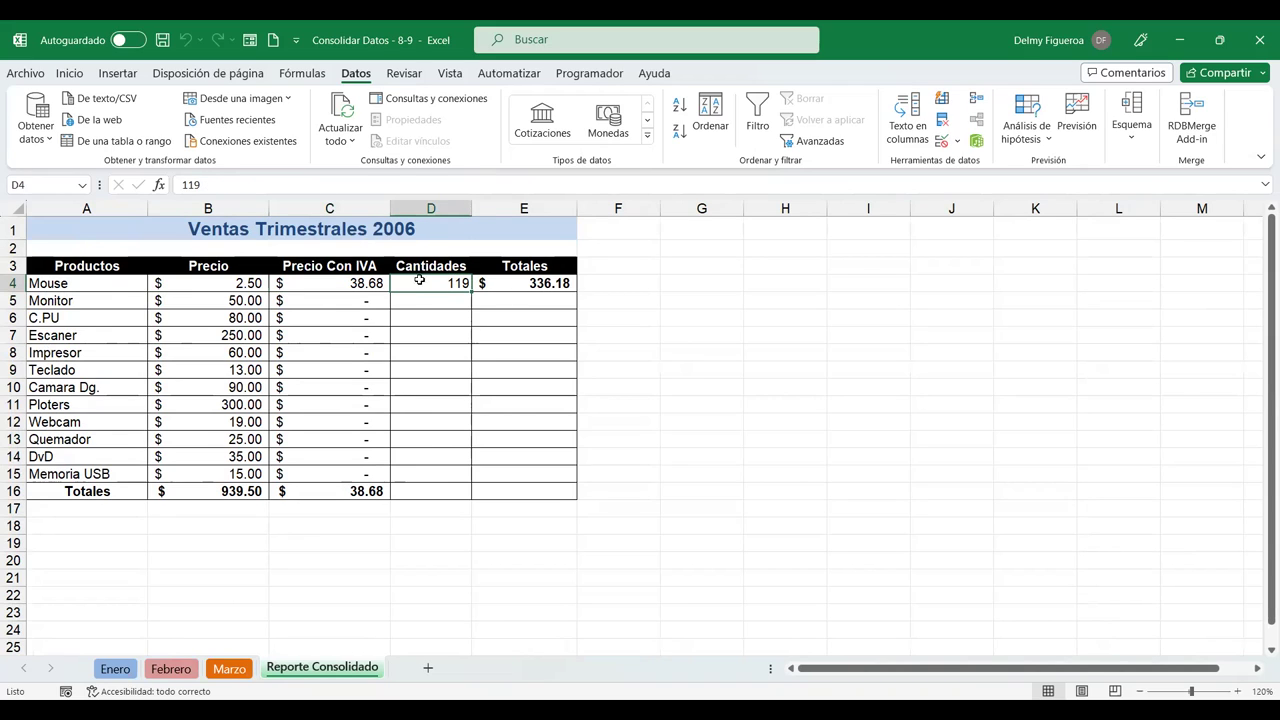
pyautogui.click(525, 283)
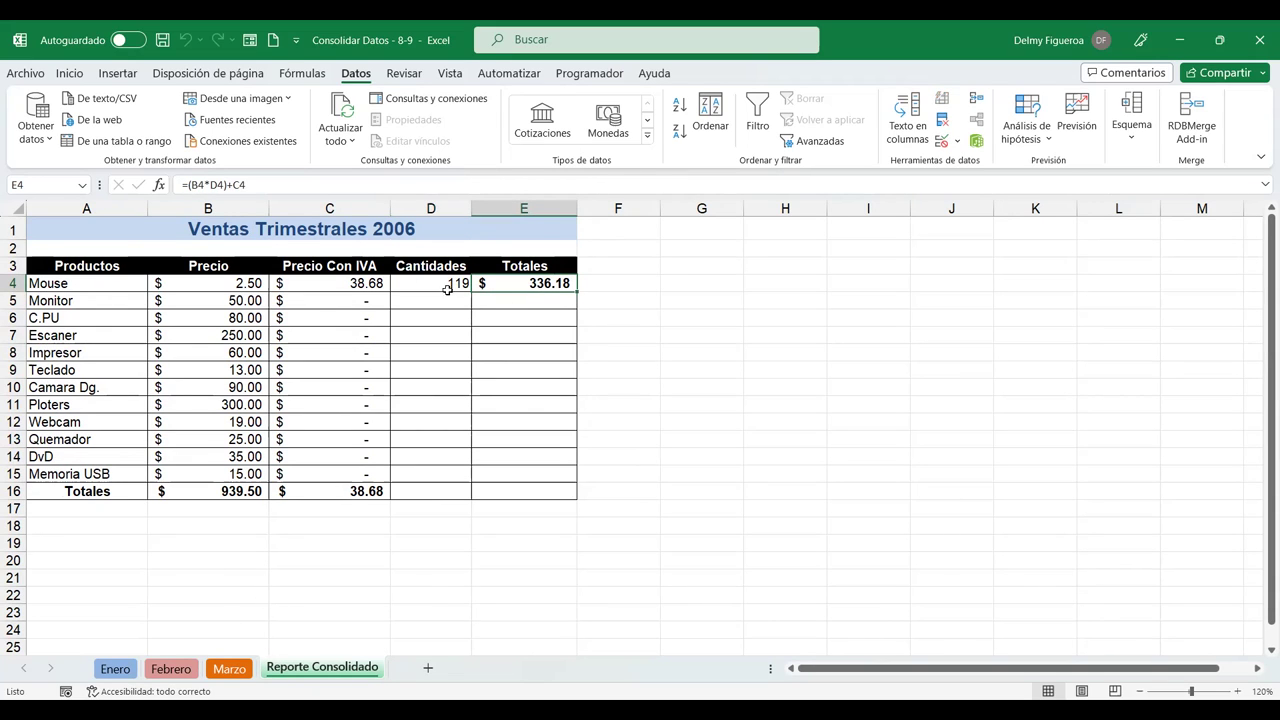
pyautogui.click(450, 281)
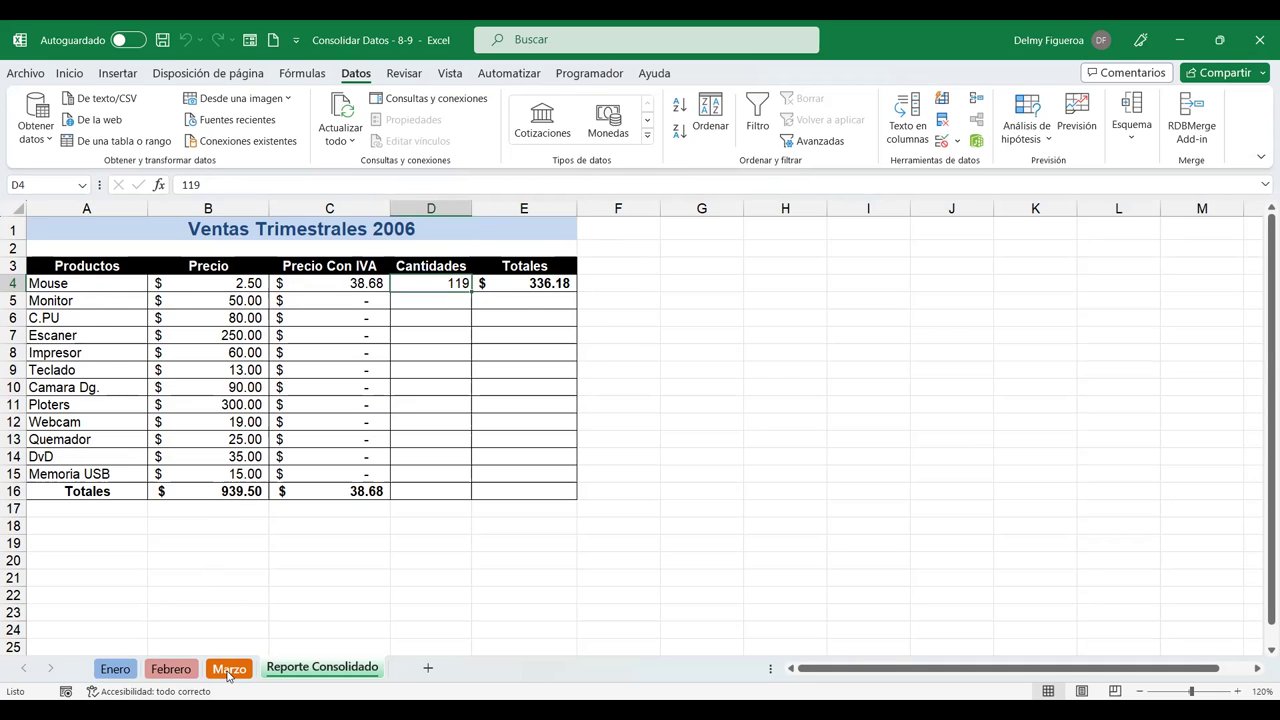
pyautogui.click(229, 667)
pyautogui.click(319, 670)
pyautogui.click(87, 284)
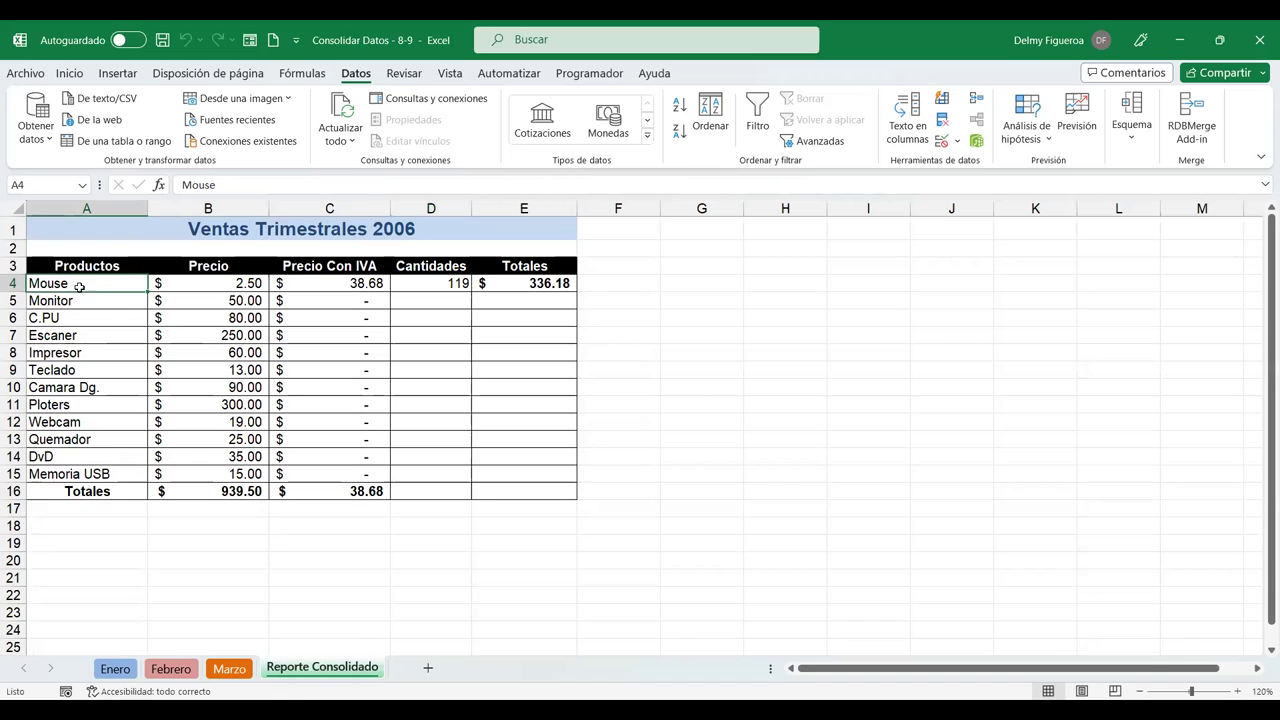
# Enter a Mouse check sum of 69 (+25+44) in Febrero's C2.
pyautogui.click(235, 672)
pyautogui.click(254, 249)
pyautogui.click(272, 258)
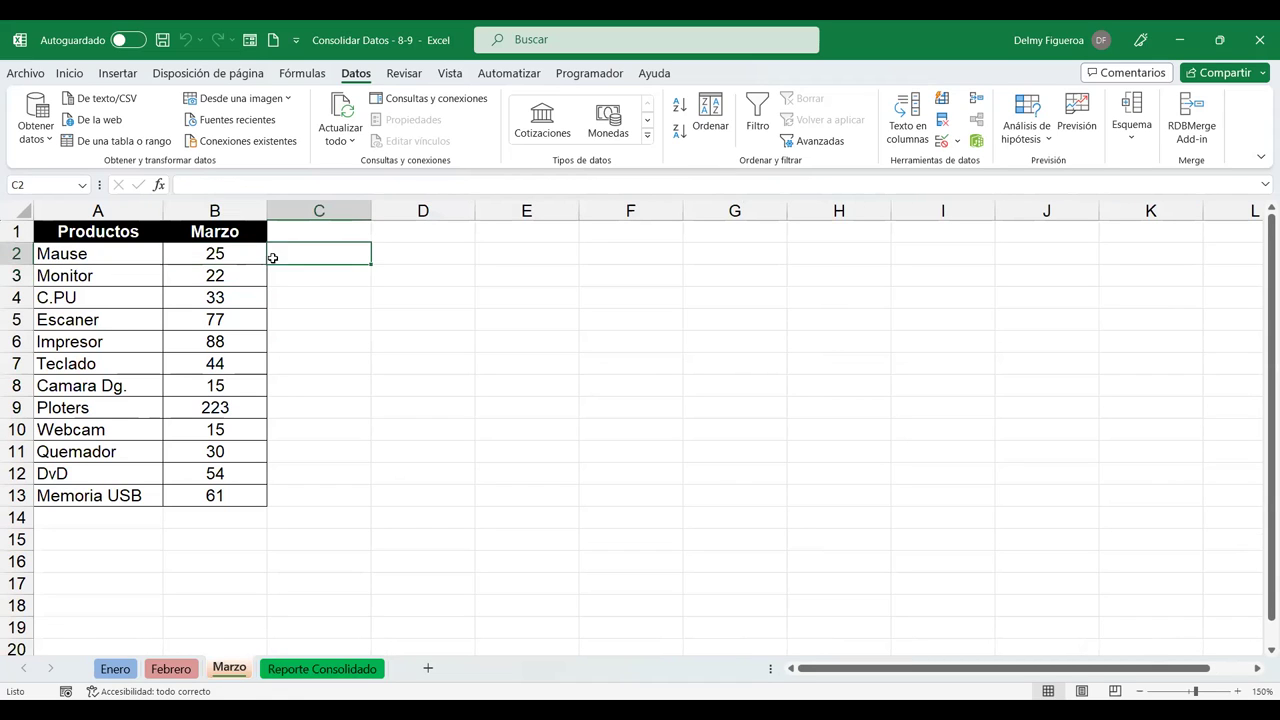
pyautogui.click(172, 669)
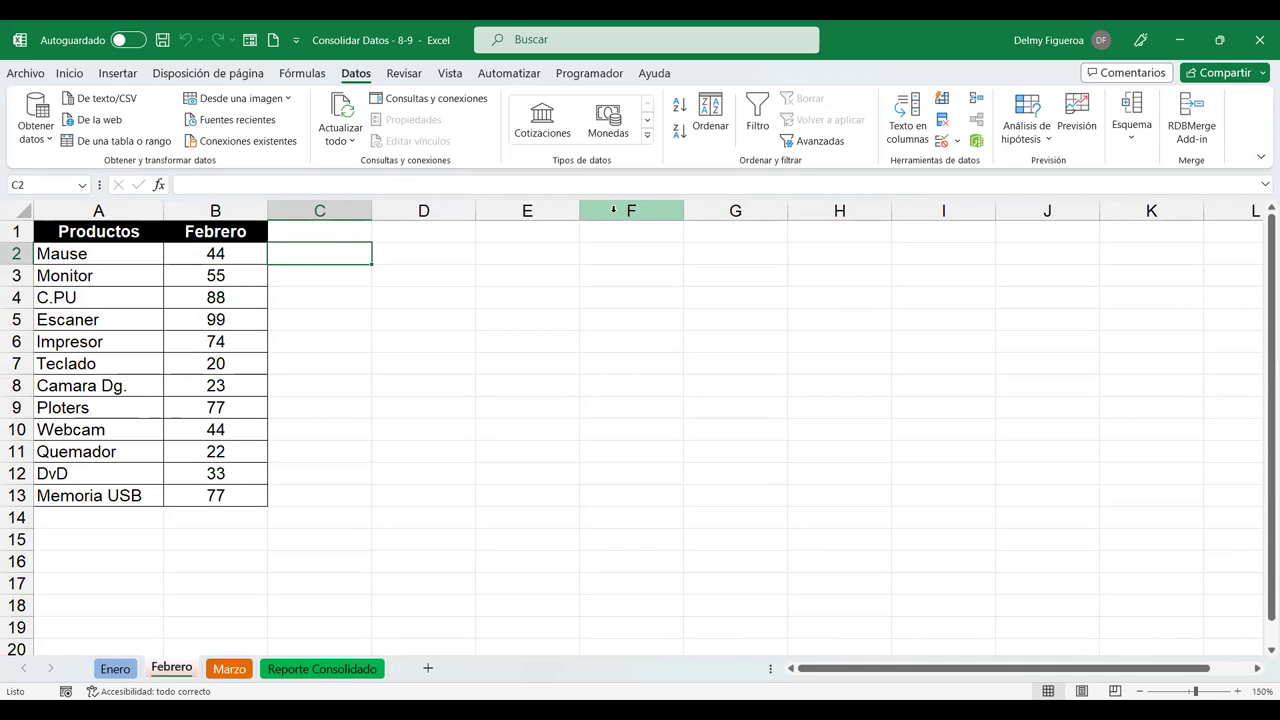
pyautogui.write('+')
pyautogui.write('25+44')
pyautogui.press('Return')
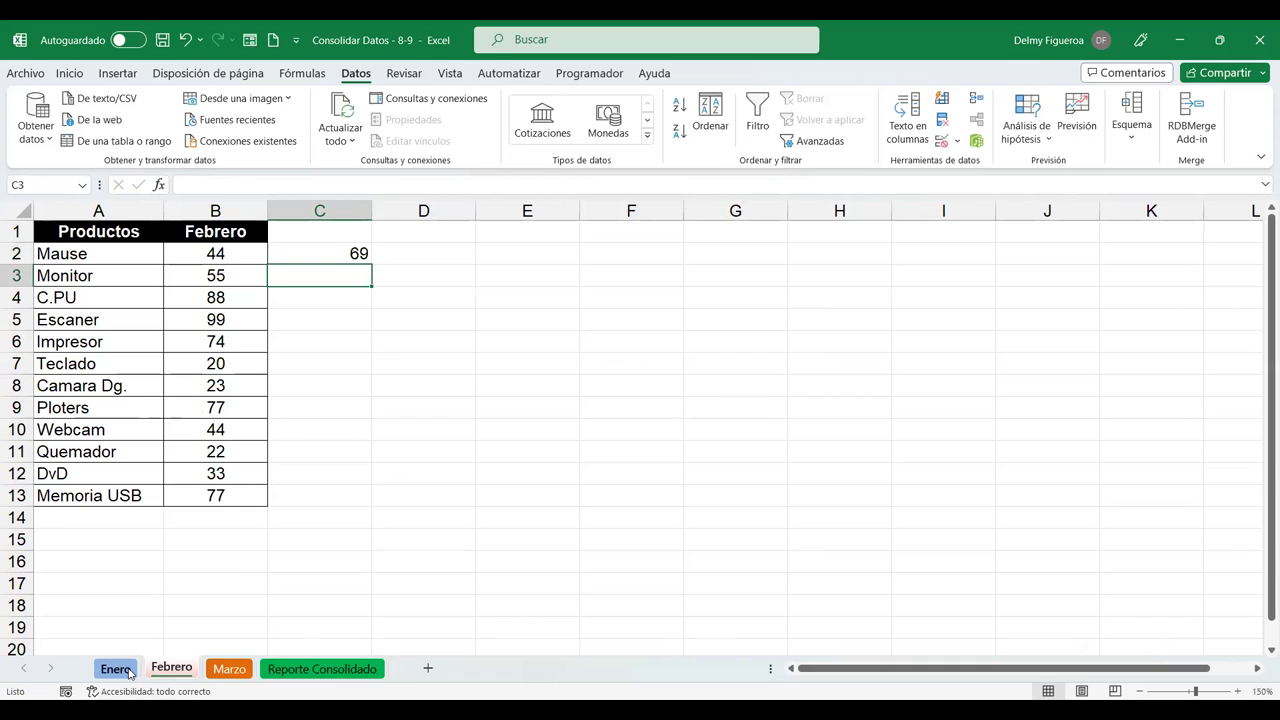
# Enter the three-month Mouse total of 119 (+69+50) in Enero's C2.
pyautogui.click(115, 669)
pyautogui.click(320, 250)
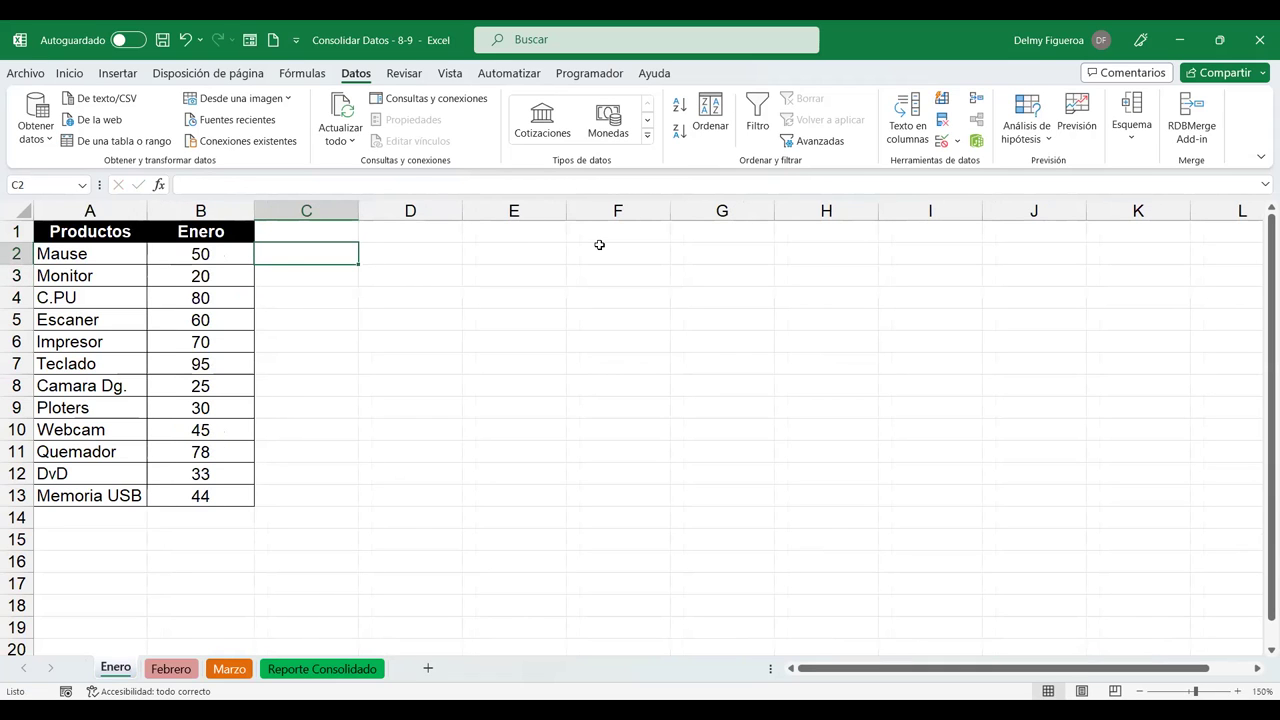
pyautogui.write('+69+50')
pyautogui.press('Return')
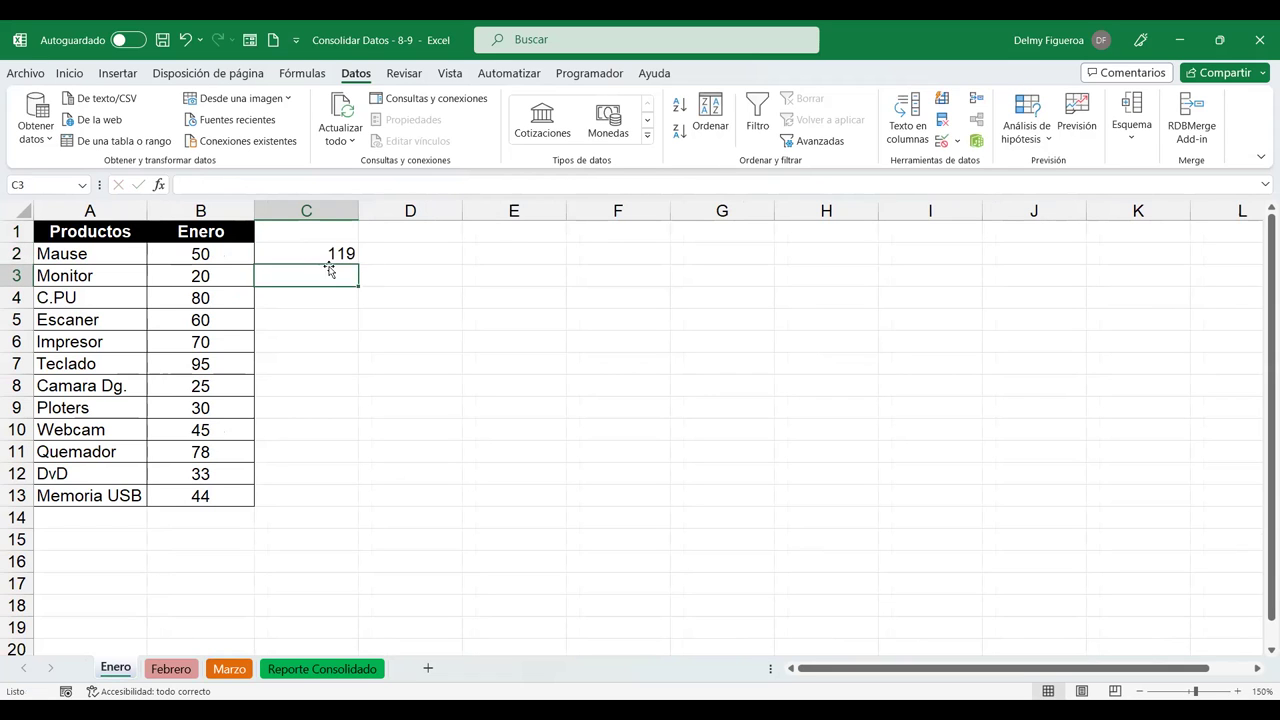
# Pick D5 on Reporte Consolidado and review Consolidar: Suma over Enero, Febrero, Marzo !$B$13.
pyautogui.click(337, 674)
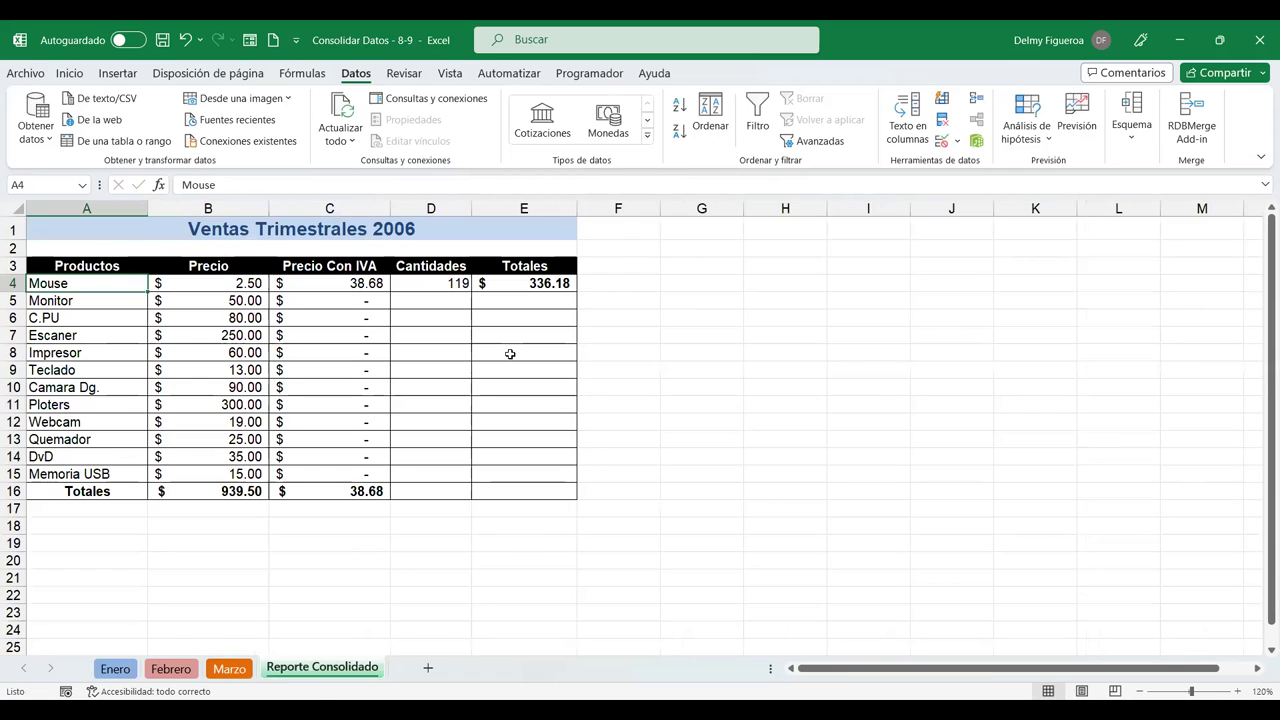
pyautogui.click(446, 296)
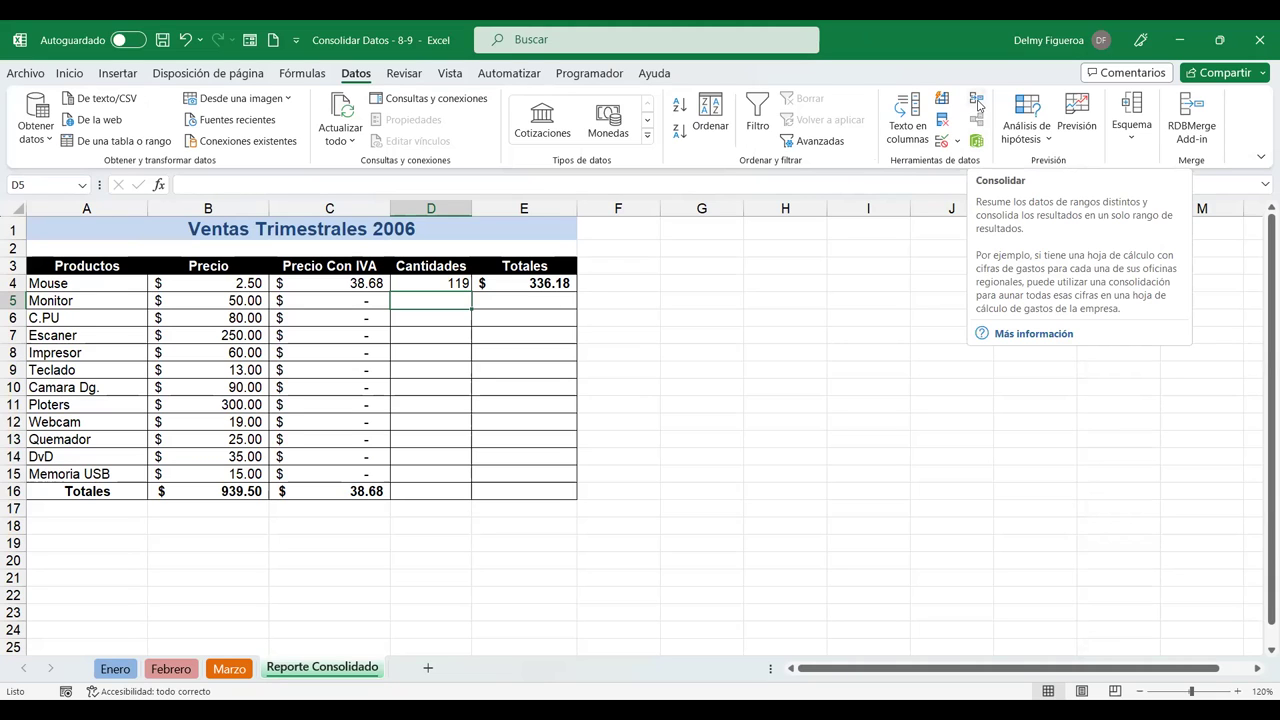
pyautogui.click(977, 104)
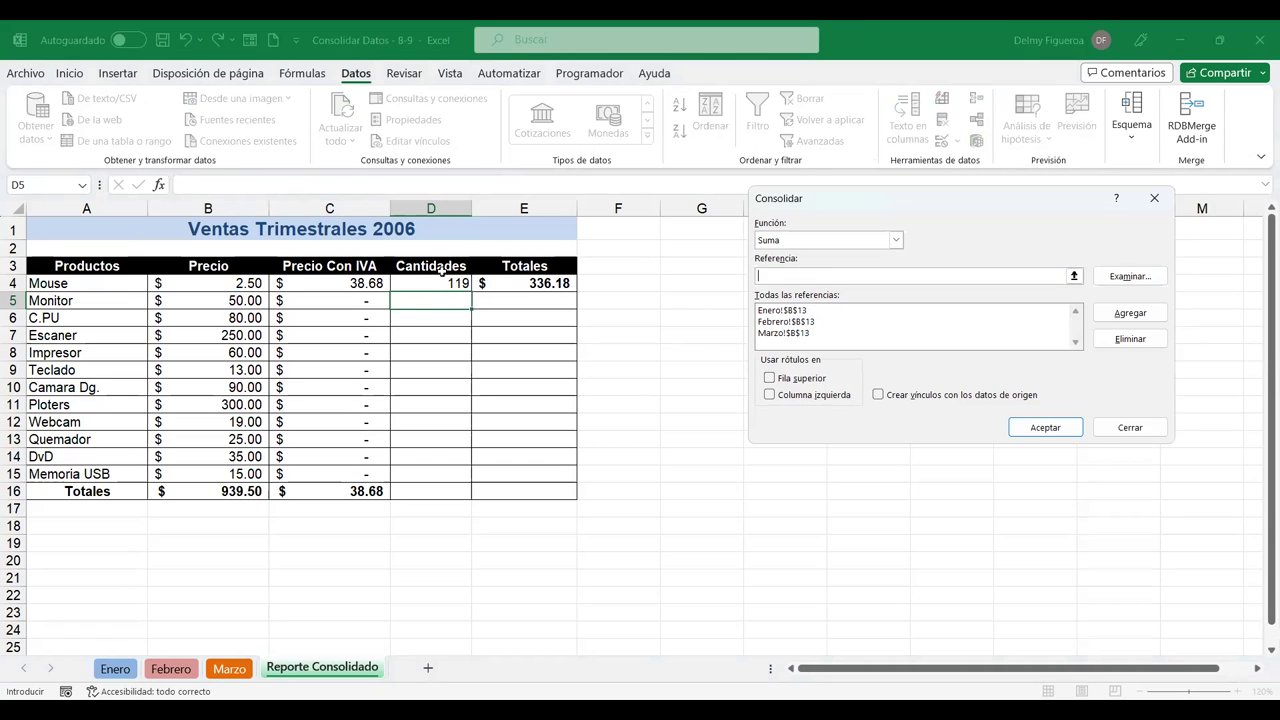
pyautogui.click(1150, 426)
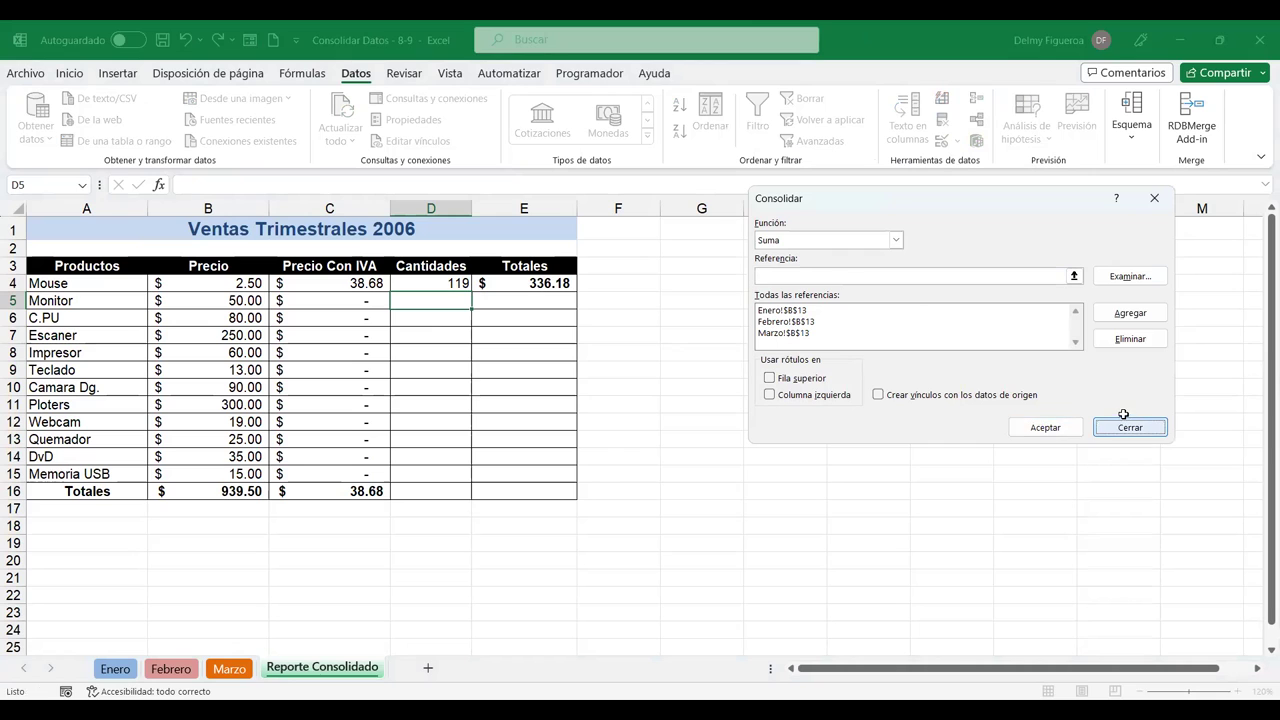
# Close Consolidar without applying and check Marzo's quantities from B2 down to B13.
pyautogui.click(1125, 426)
pyautogui.click(230, 668)
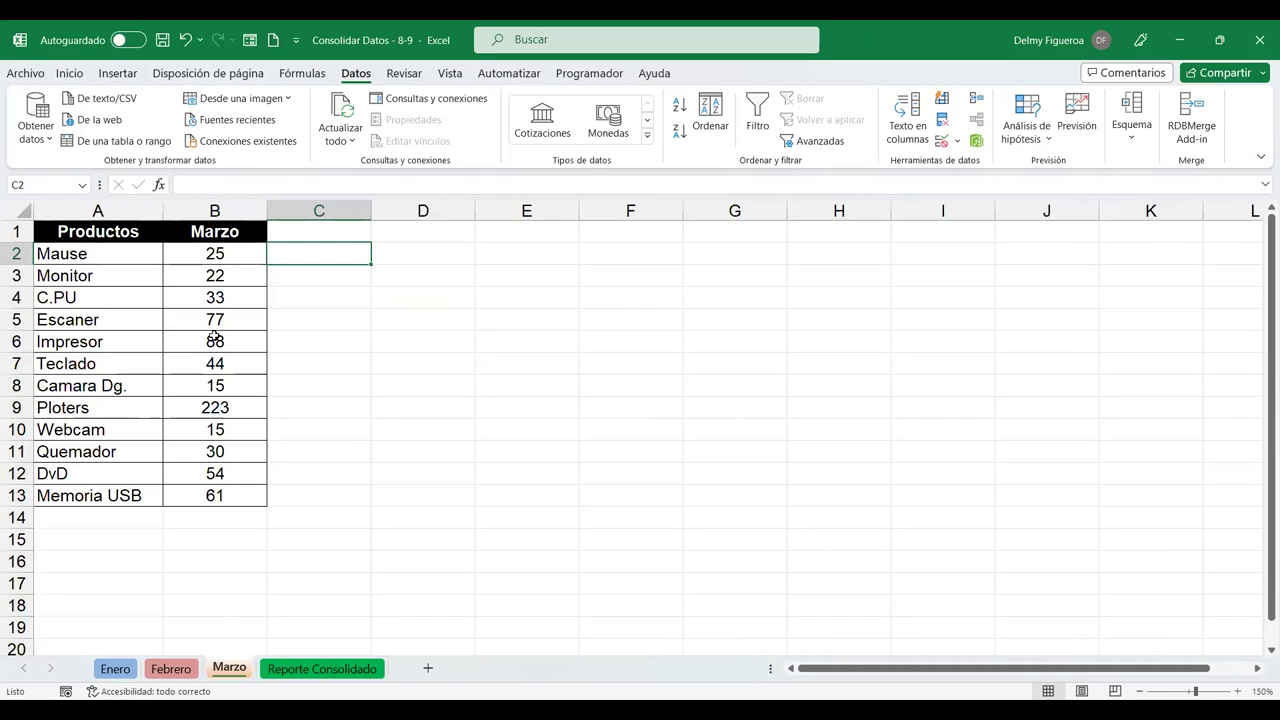
pyautogui.click(225, 260)
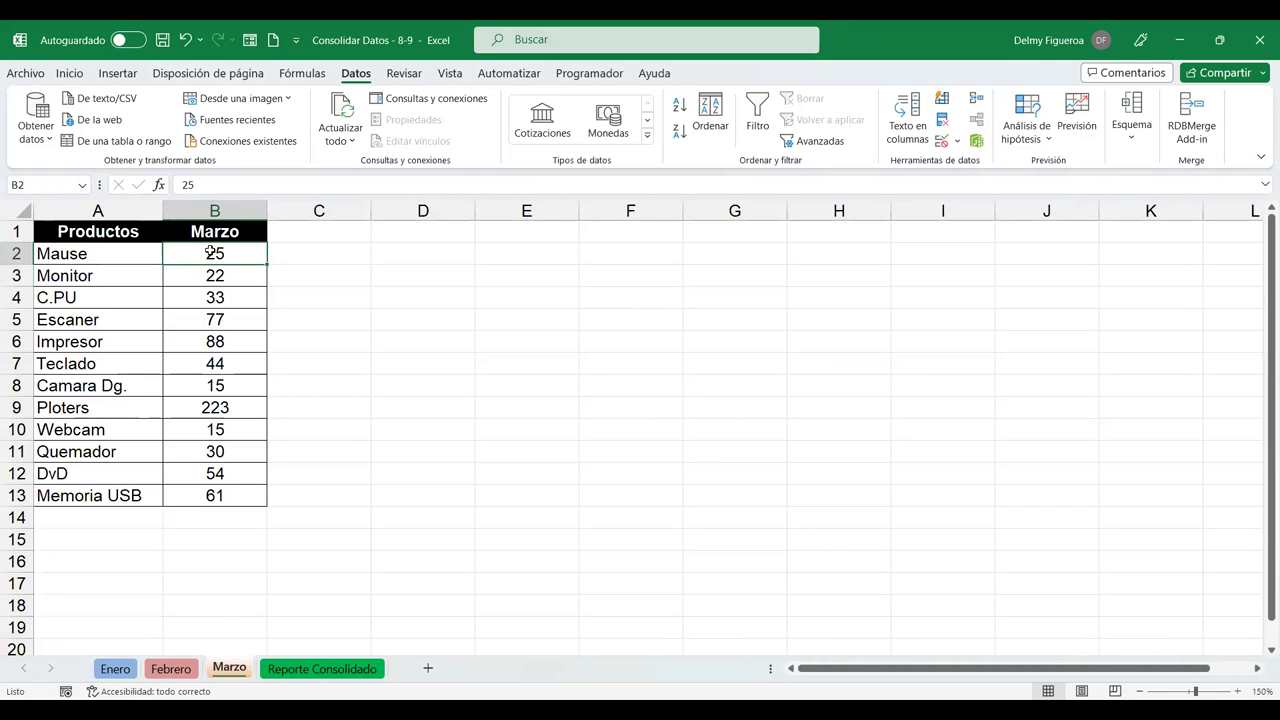
pyautogui.click(320, 668)
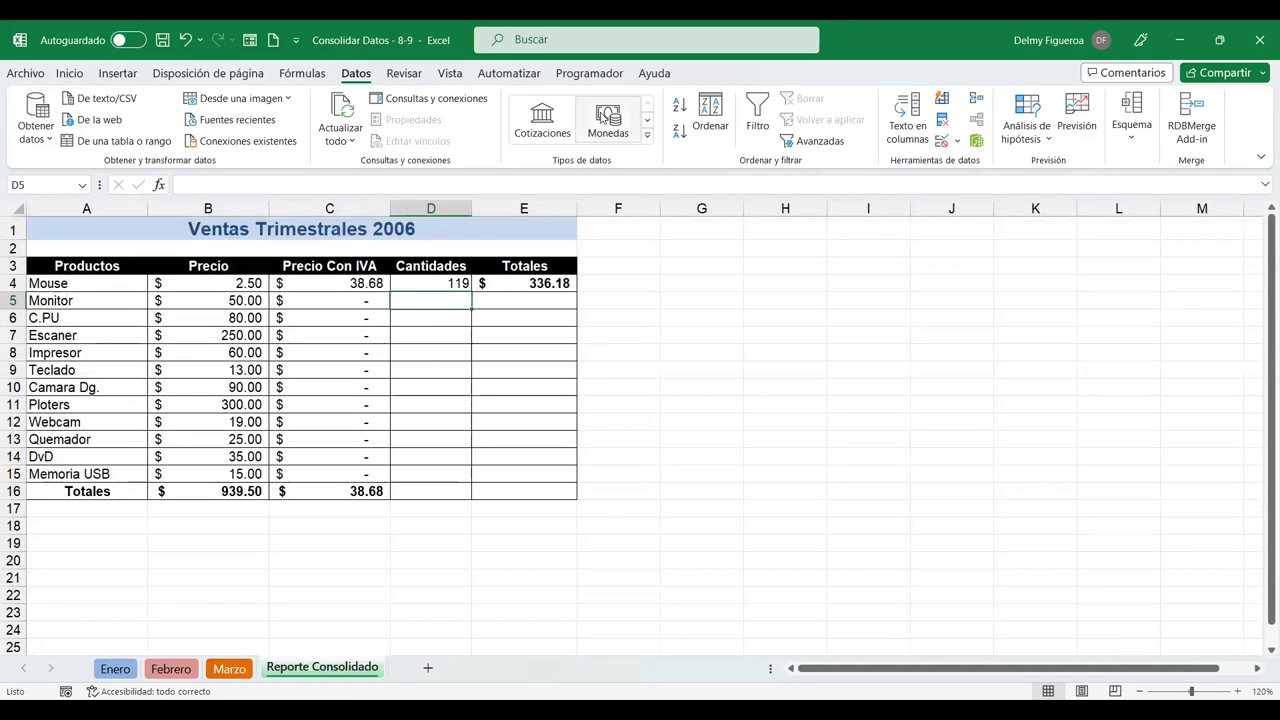
pyautogui.click(229, 669)
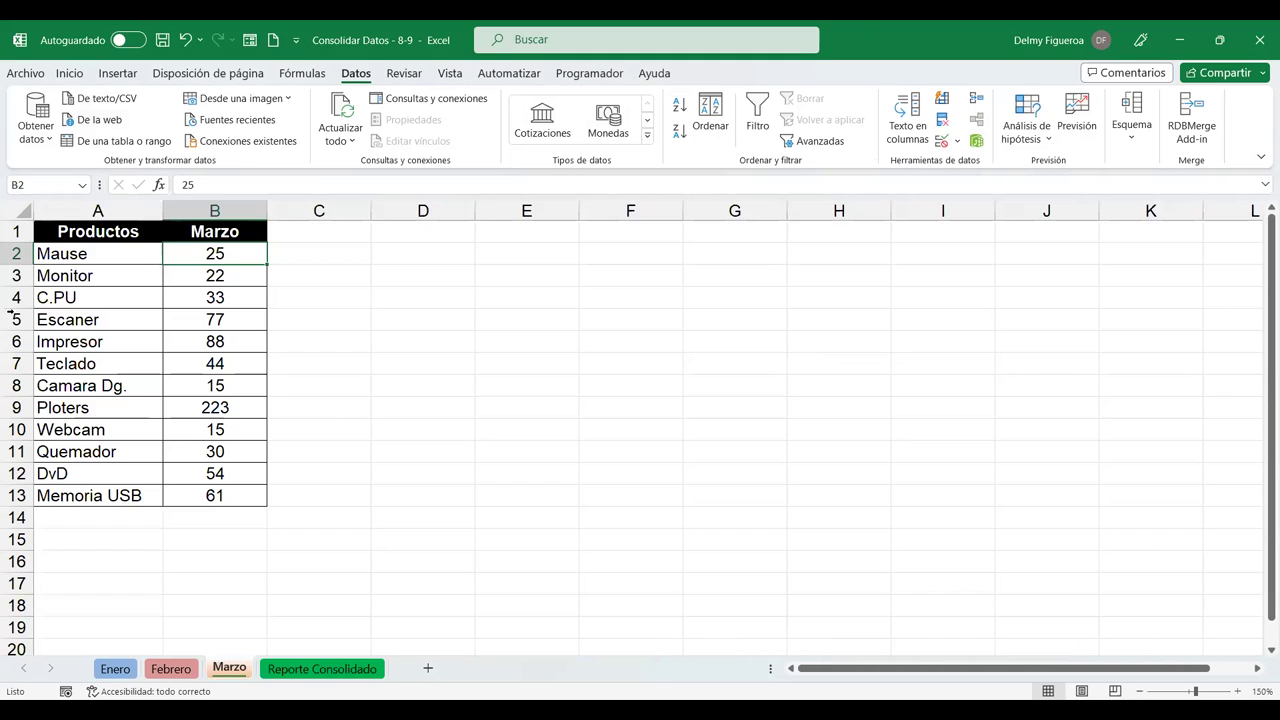
pyautogui.click(214, 491)
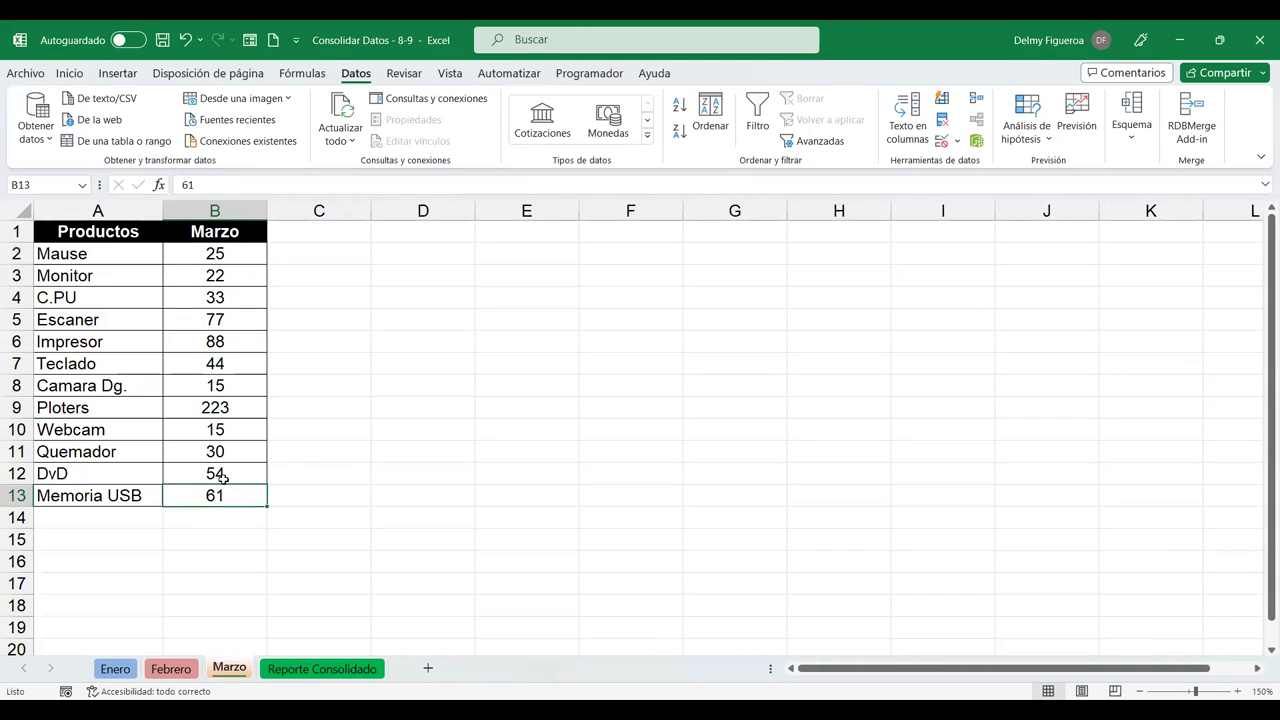
# Apply the Suma consolidation on Reporte Consolidado, giving Monitor 182, then compare with Marzo.
pyautogui.click(311, 669)
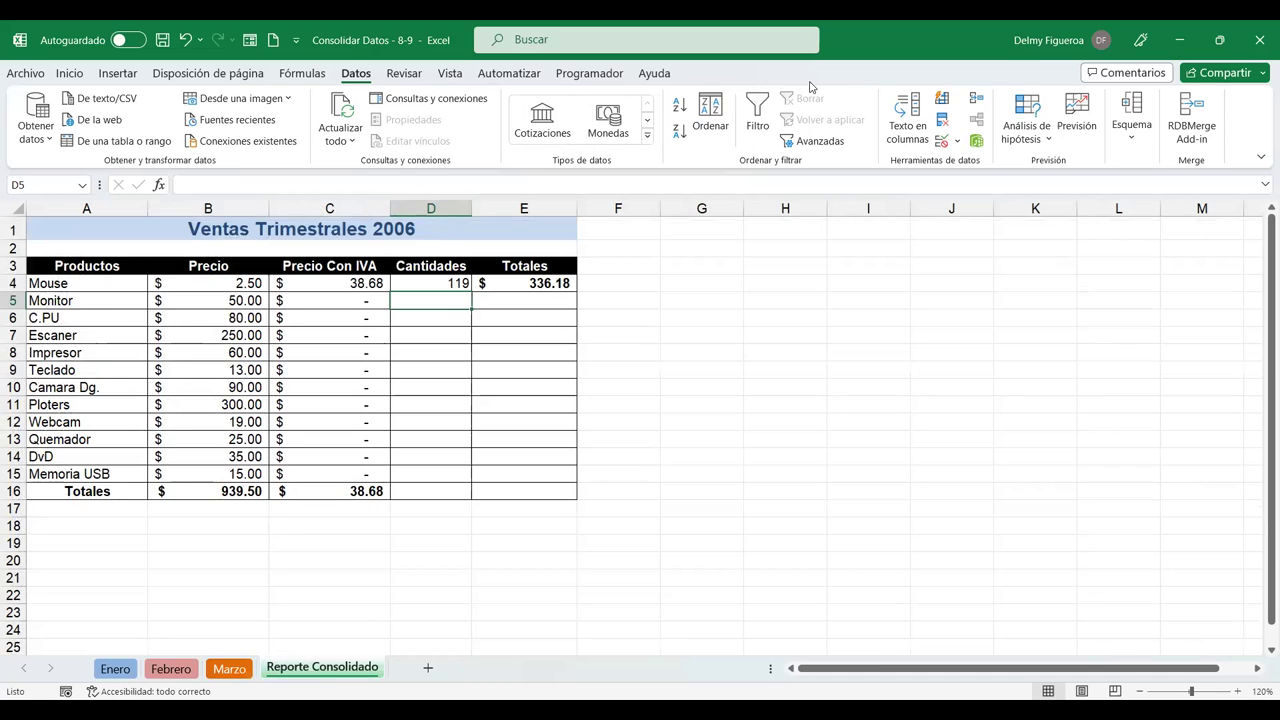
pyautogui.click(974, 104)
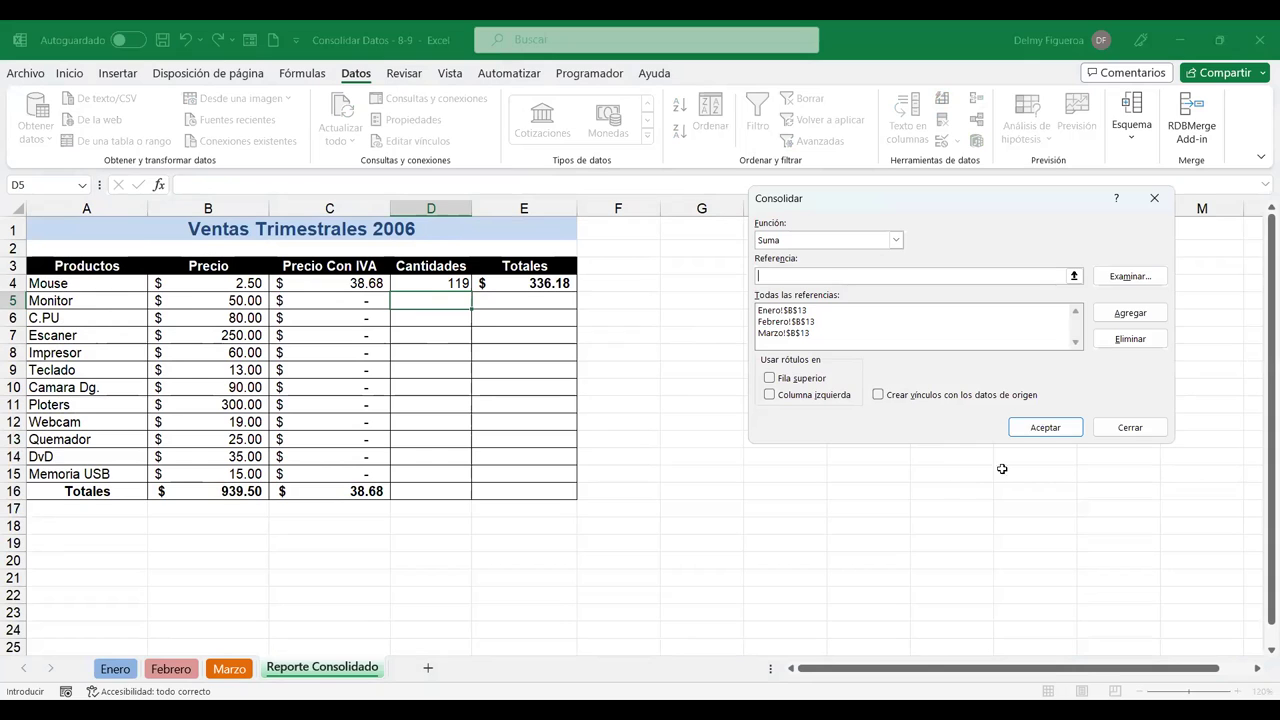
pyautogui.click(1045, 428)
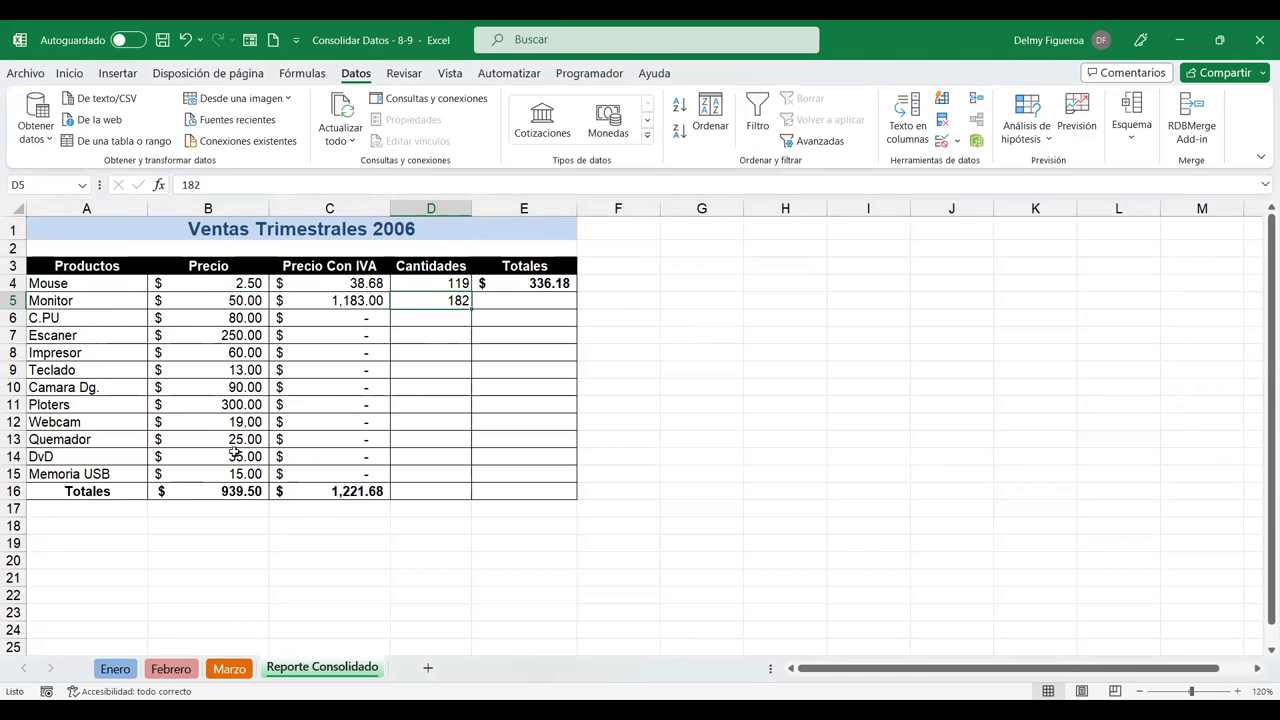
pyautogui.click(229, 669)
pyautogui.click(322, 667)
pyautogui.click(229, 669)
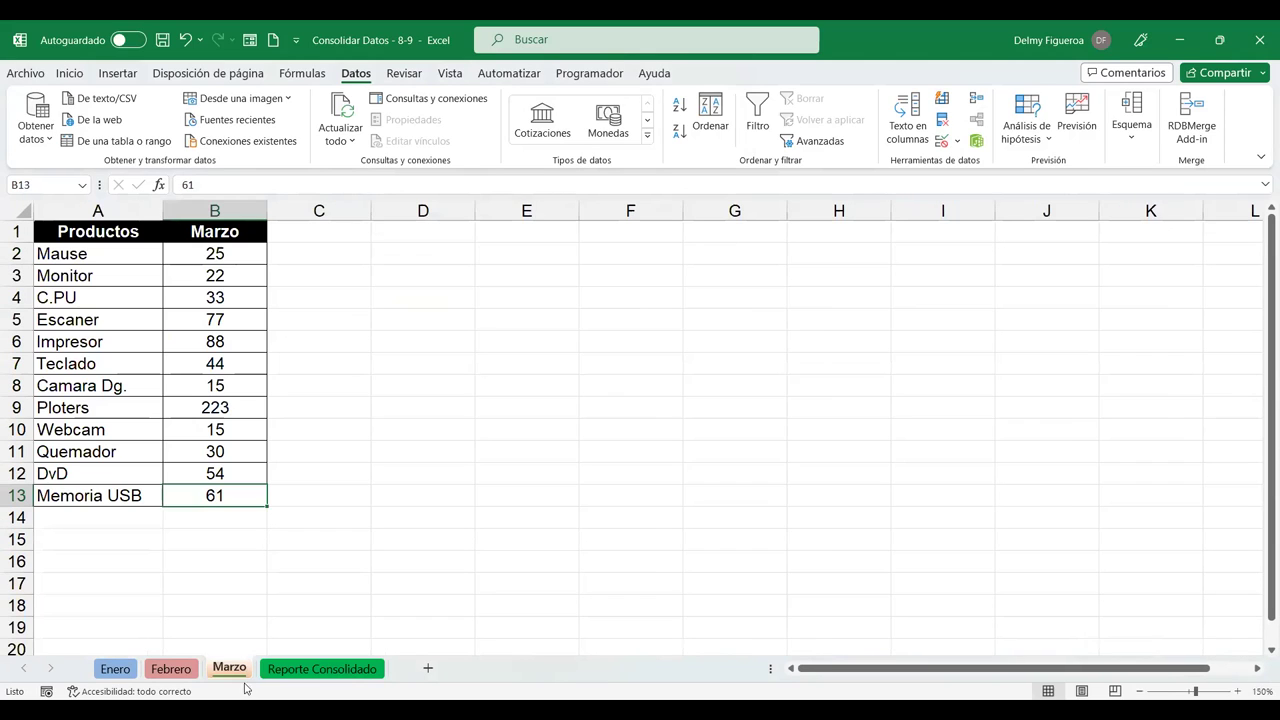
# Enter the Monitor check sum =22+55 (77) in Febrero's C3.
pyautogui.click(300, 268)
pyautogui.click(172, 669)
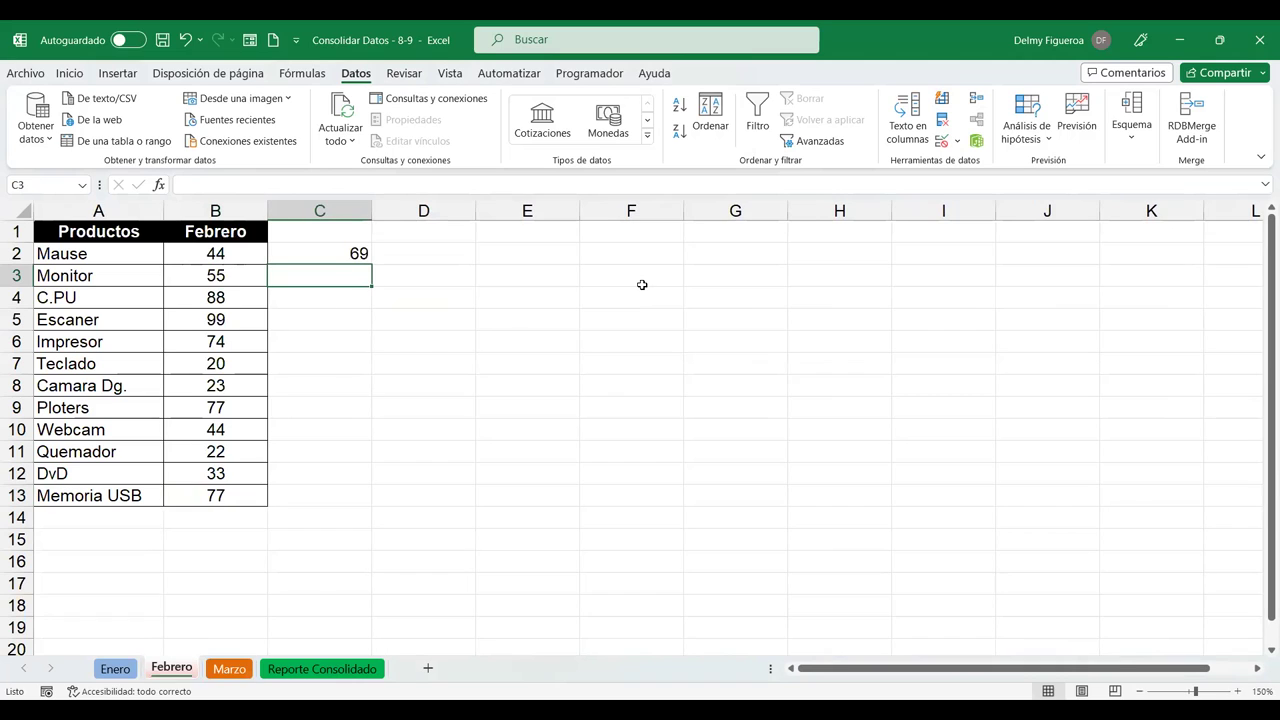
pyautogui.write('=22+55')
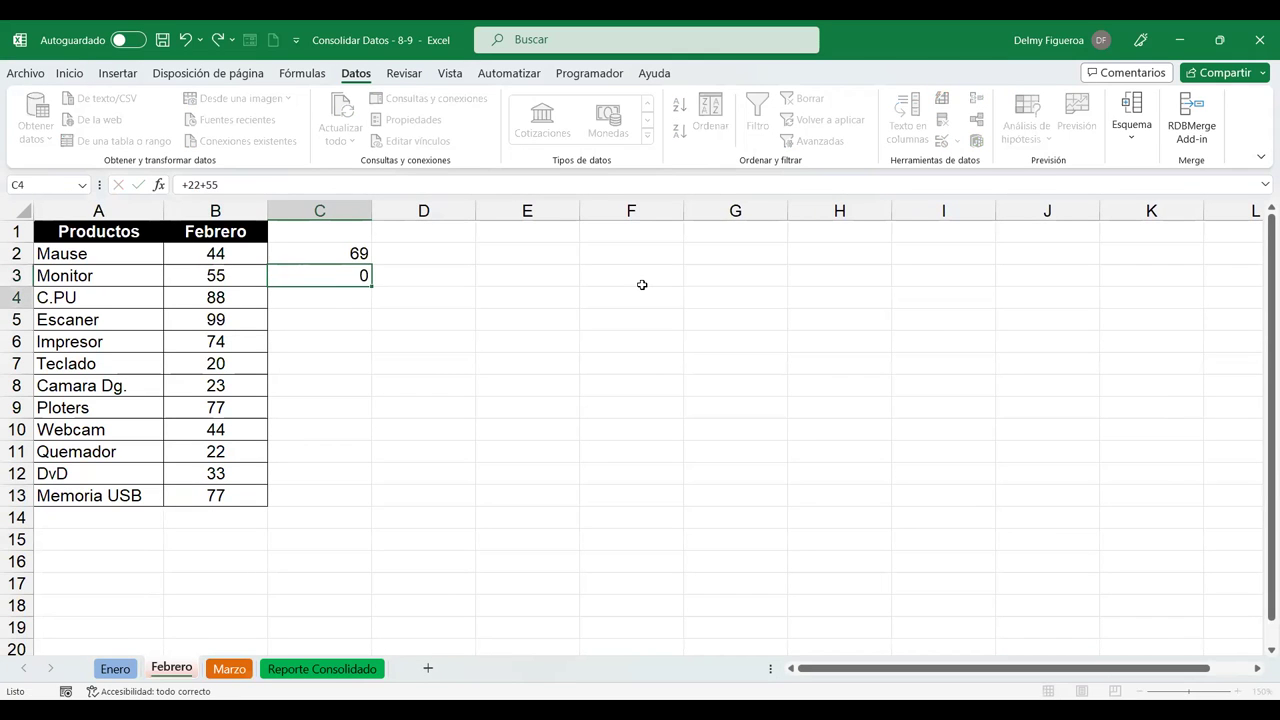
pyautogui.press('Return')
# Enter Enero's Monitor check sum of 97 in C3, then go back to Reporte Consolidado.
pyautogui.click(116, 672)
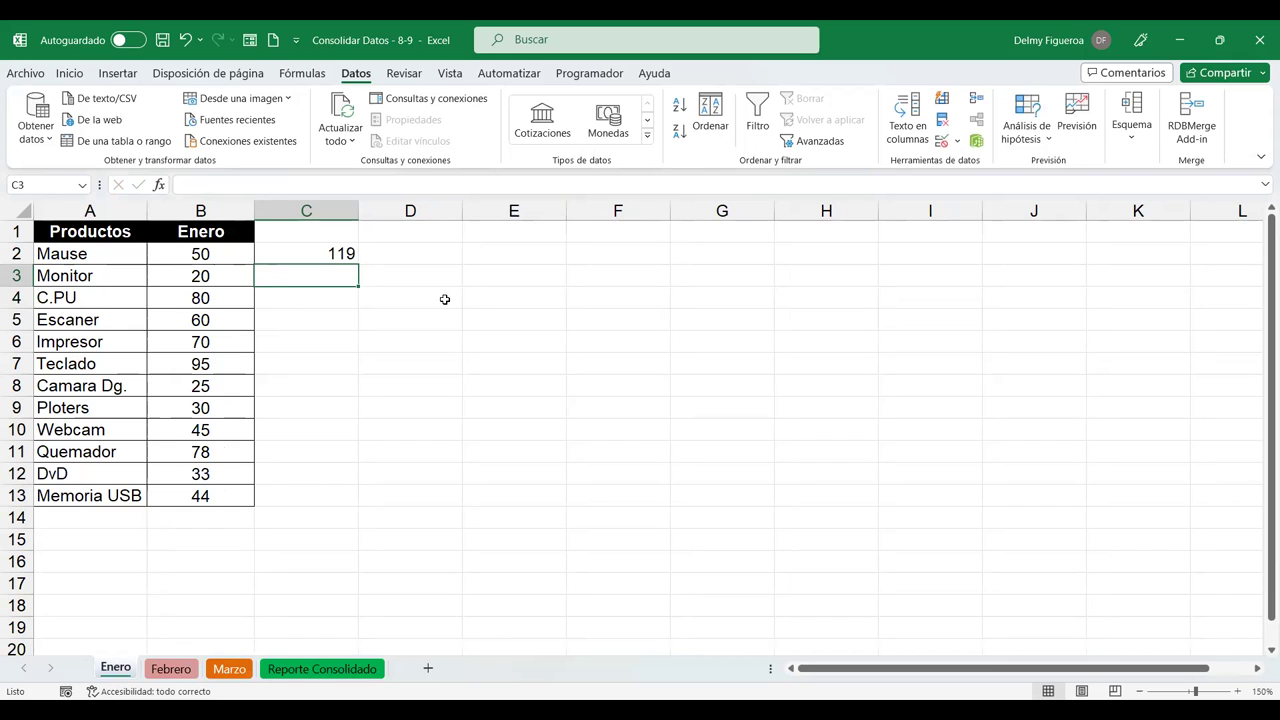
pyautogui.write('+7')
pyautogui.write('20')
pyautogui.press('Return')
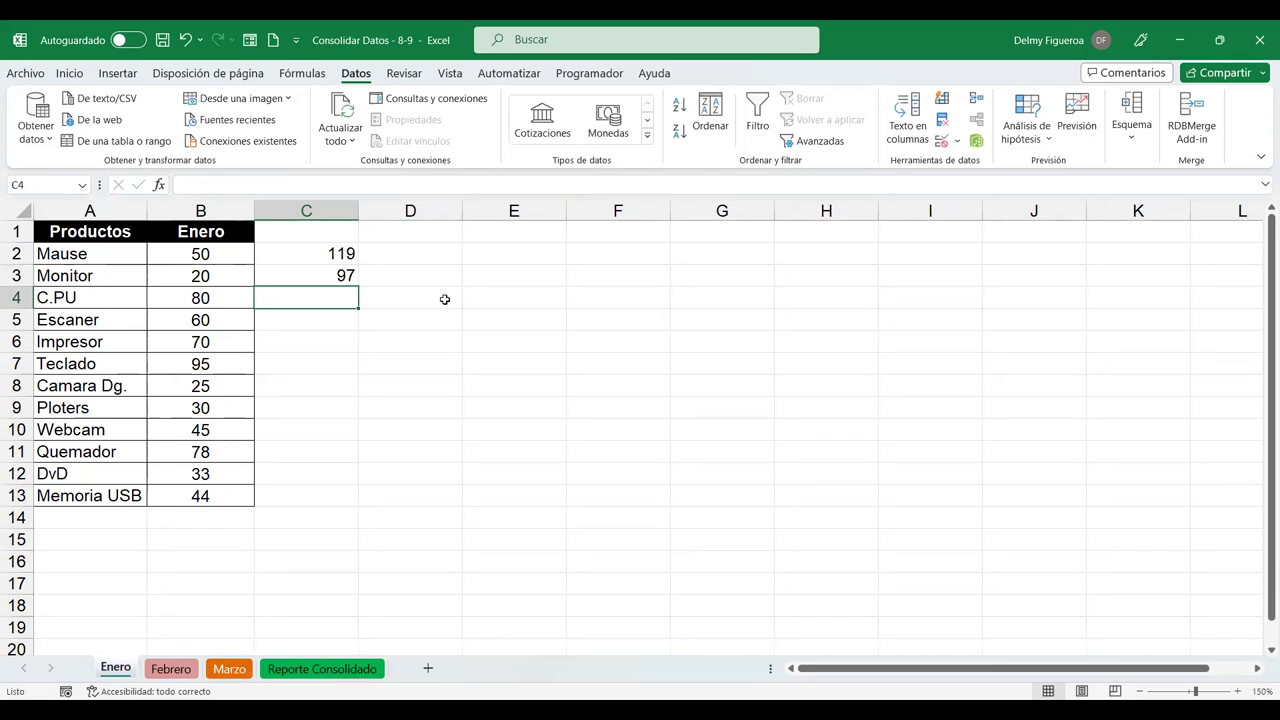
pyautogui.click(295, 672)
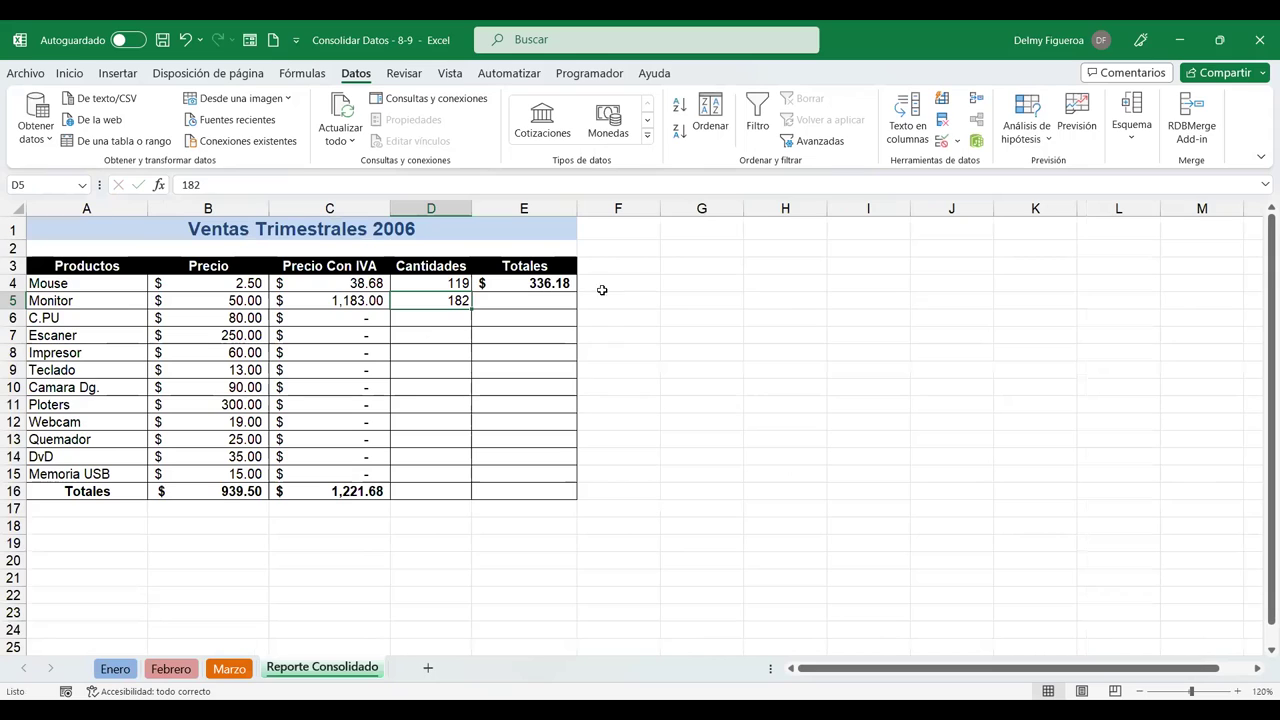
# Clear D5 and rerun the Suma consolidation into Memoria USB's D15, giving 182.
pyautogui.press('Delete')
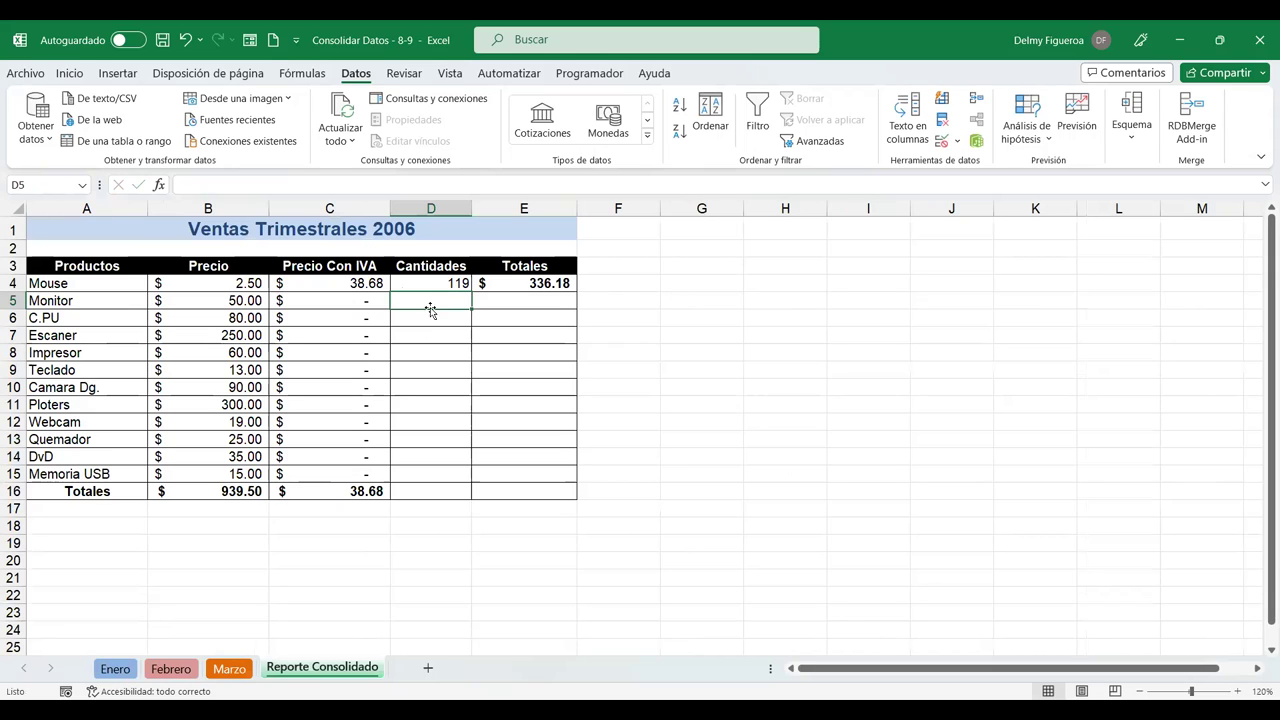
pyautogui.click(976, 141)
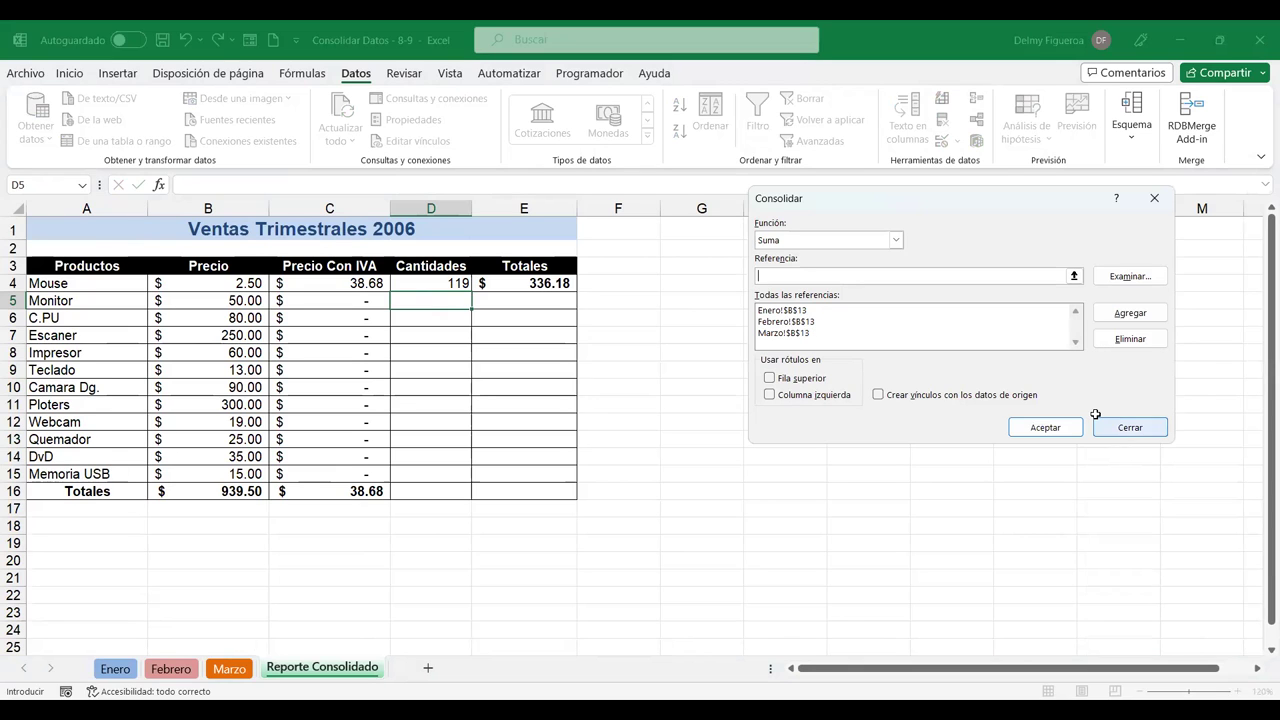
pyautogui.click(1125, 432)
pyautogui.click(432, 469)
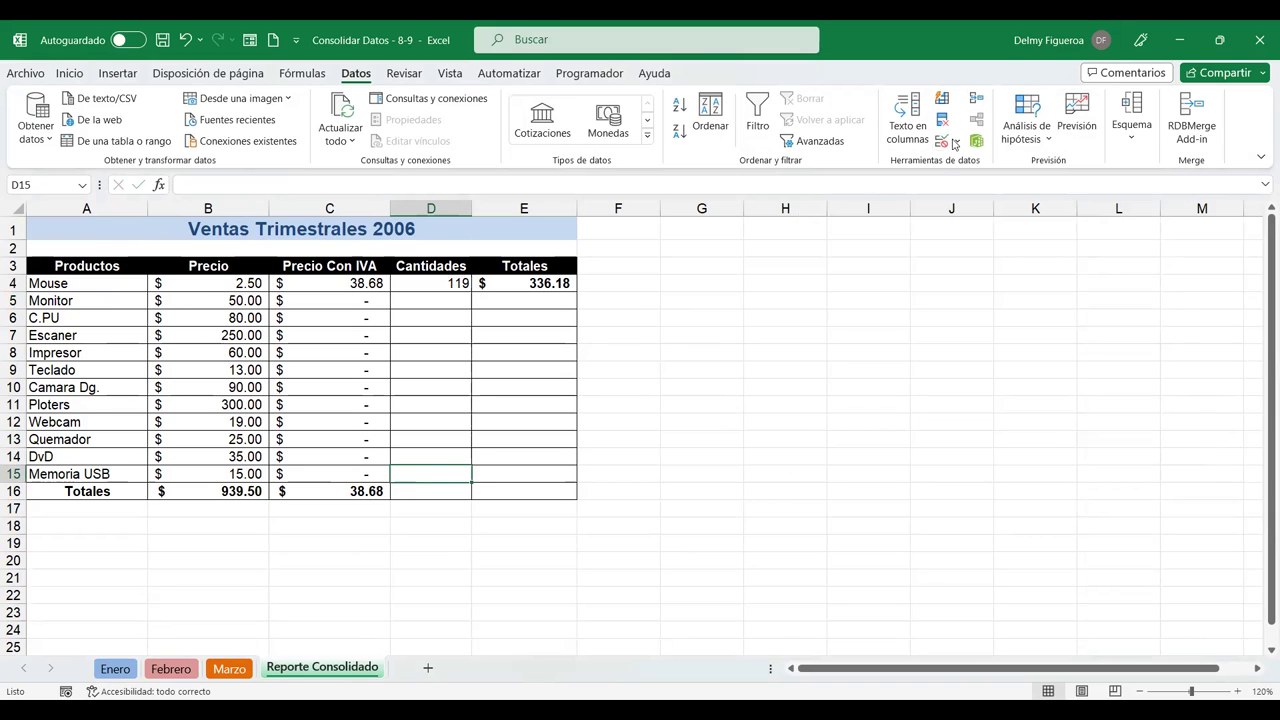
pyautogui.click(977, 100)
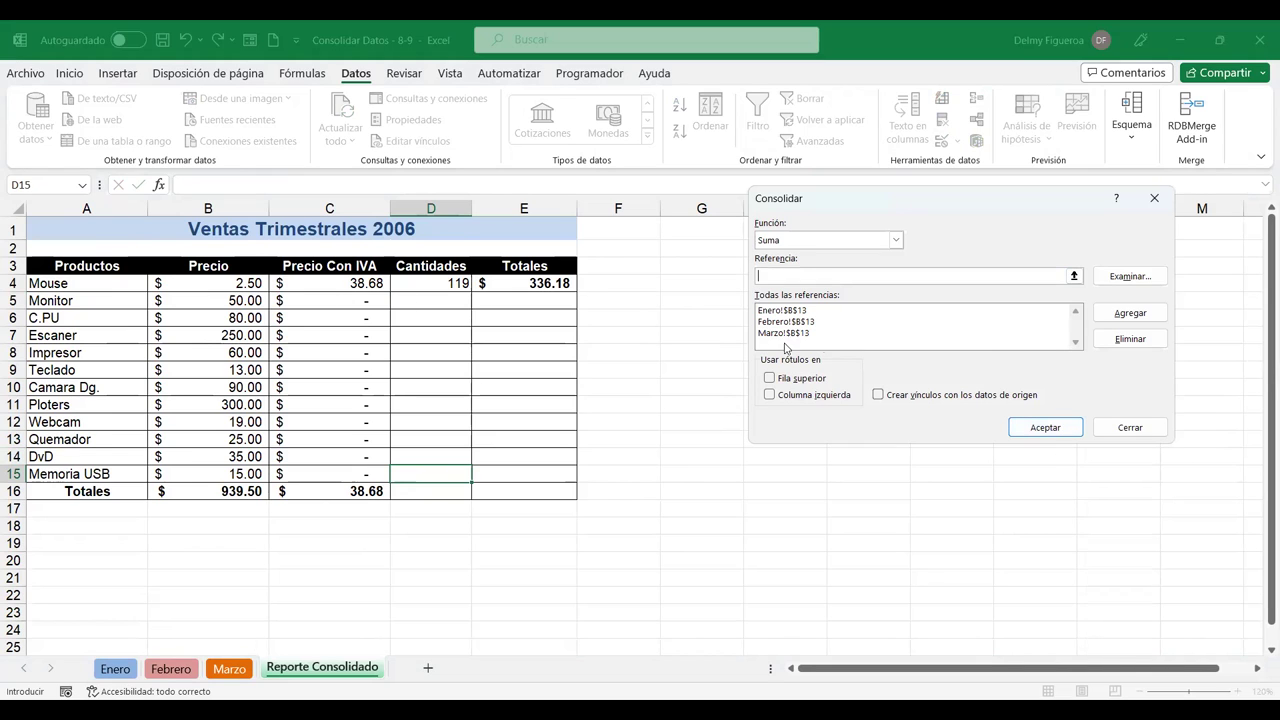
pyautogui.click(1035, 430)
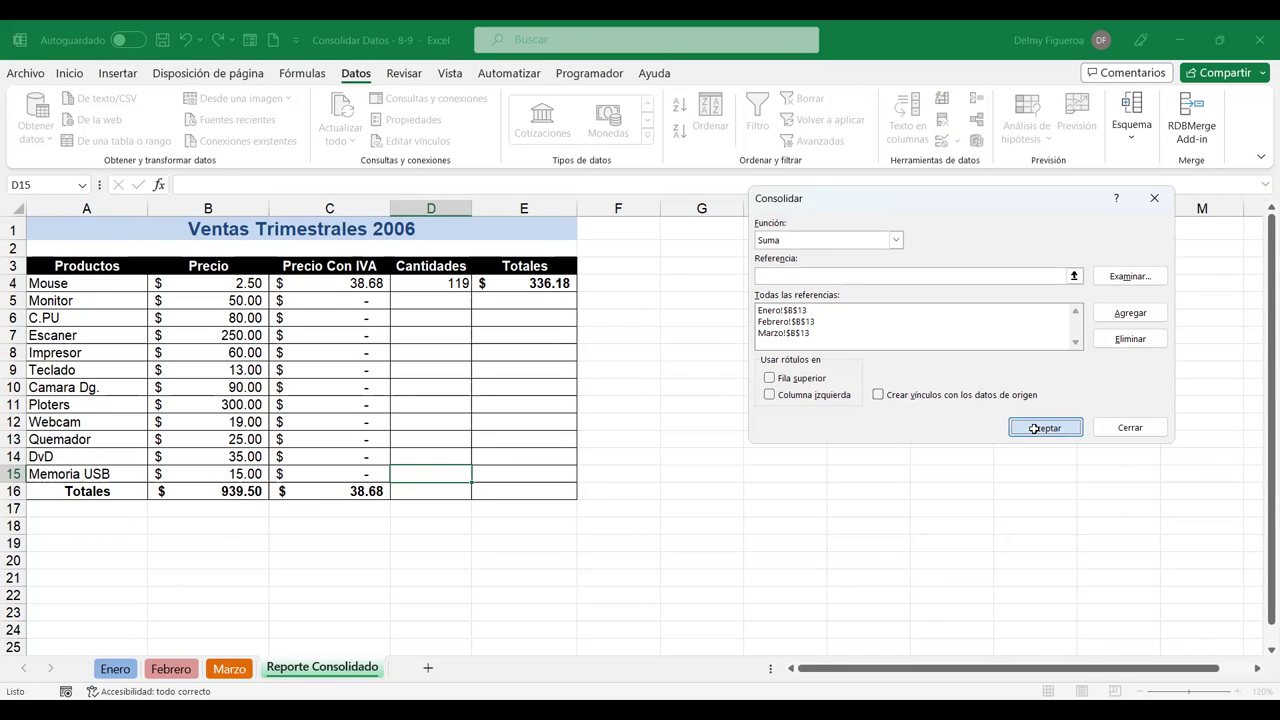
# Enter the Memoria USB partial sum +61+77 (138) in Febrero's C13.
pyautogui.click(240, 672)
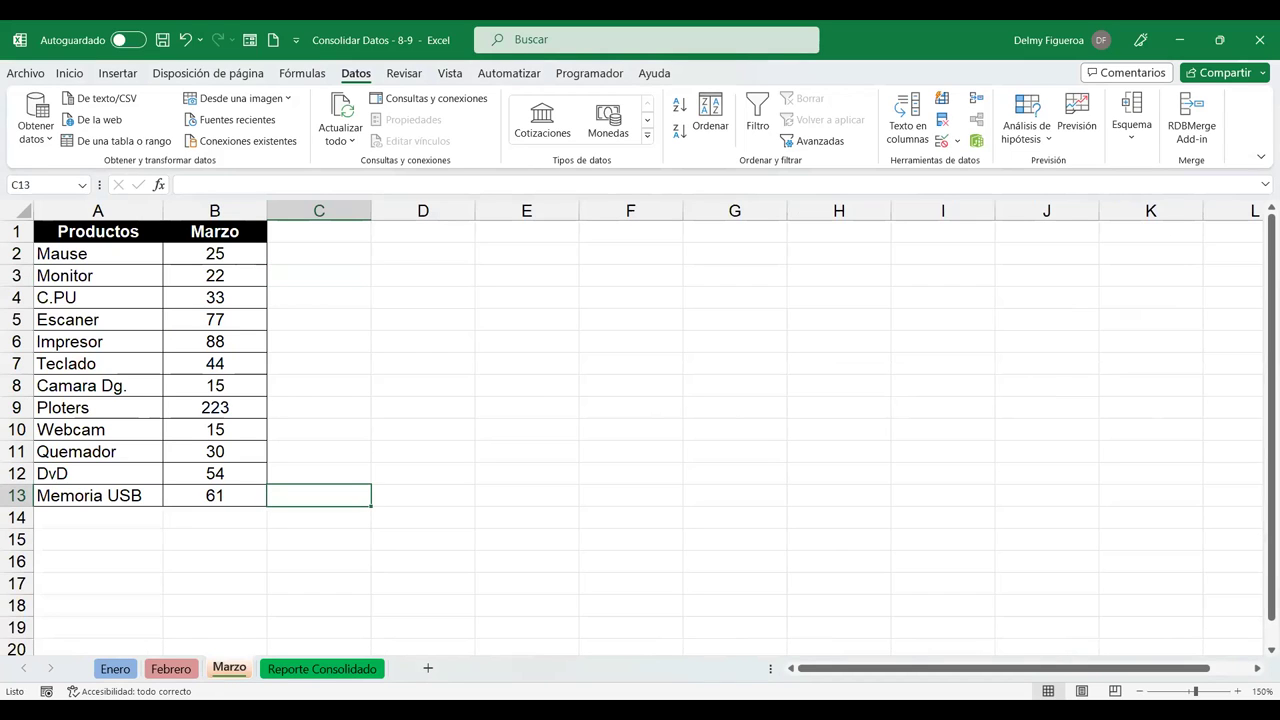
pyautogui.click(171, 668)
pyautogui.click(362, 490)
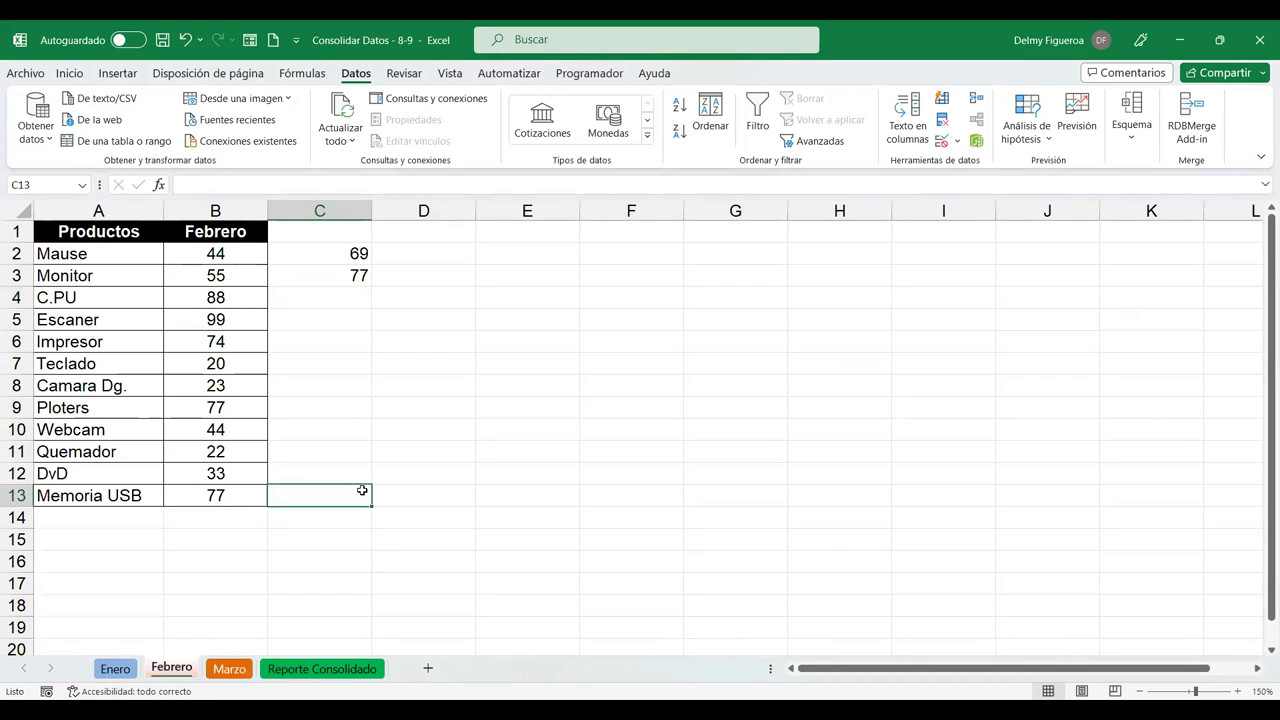
pyautogui.write('+61+77')
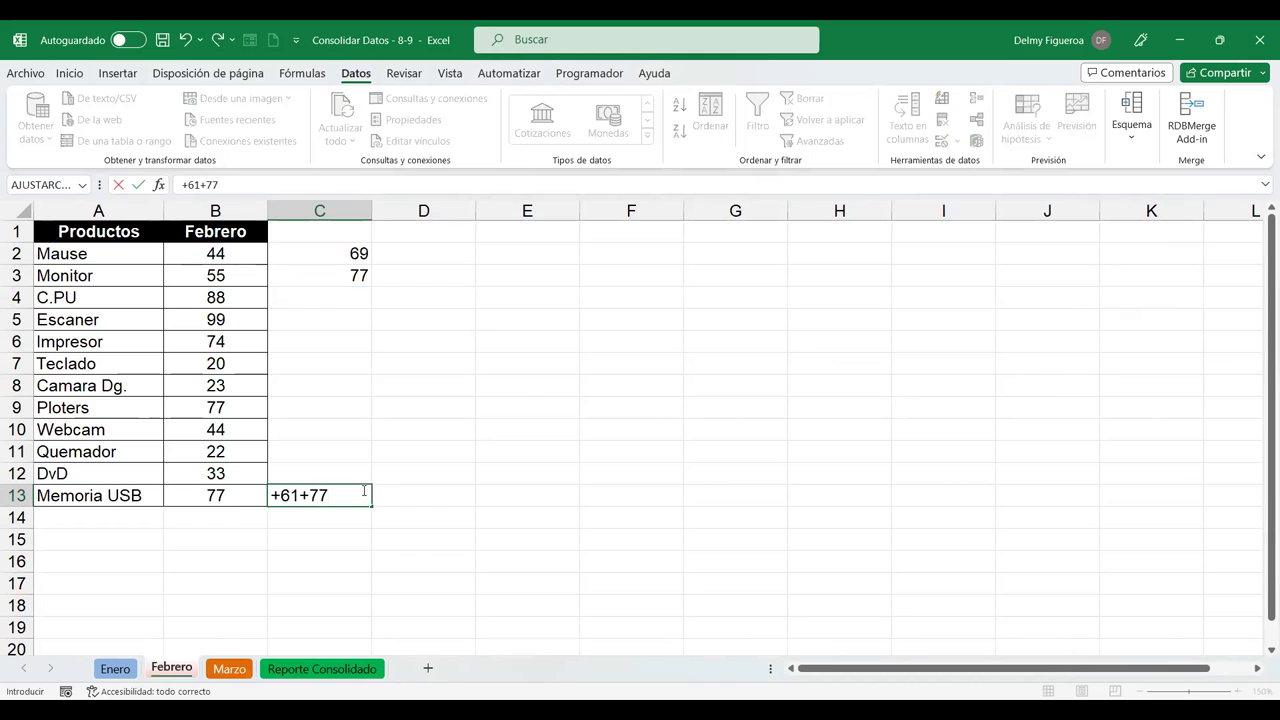
pyautogui.write('+')
pyautogui.press('BackSpace')
pyautogui.press('Return')
# Enter +138+44 (182) in Enero's C13, then go back to Reporte Consolidado.
pyautogui.click(116, 669)
pyautogui.click(330, 494)
pyautogui.write('+138+4')
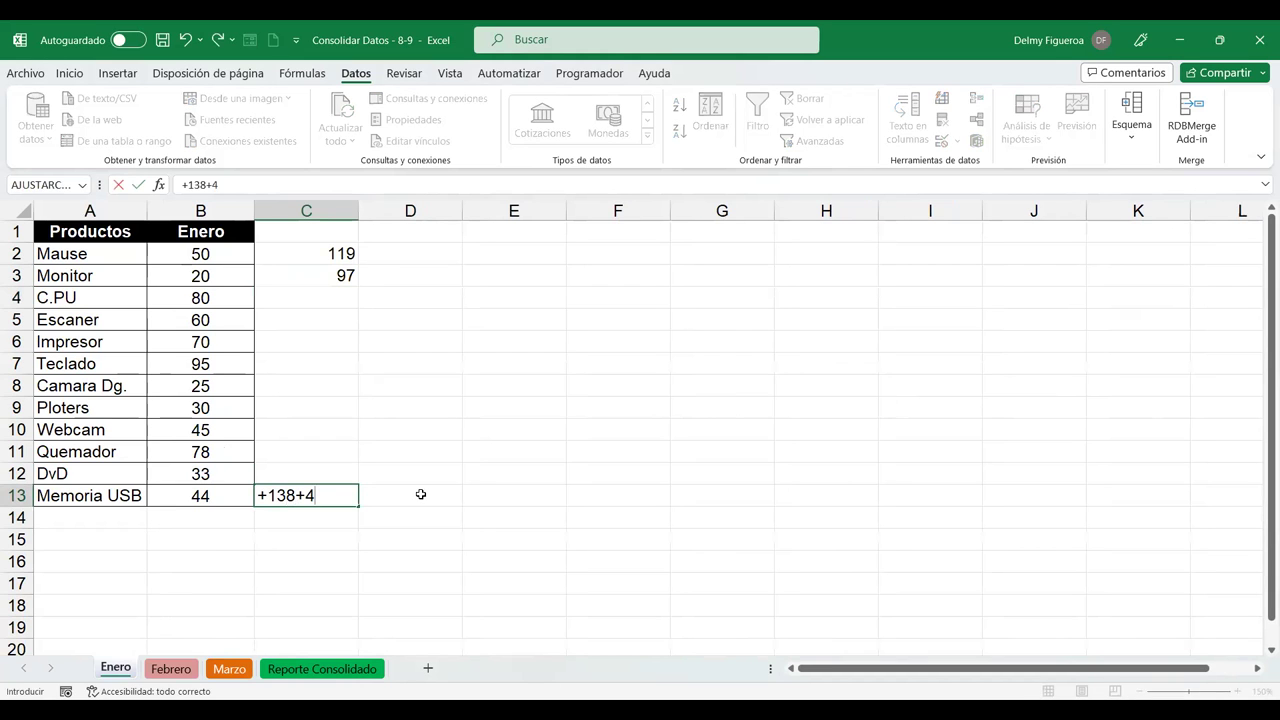
pyautogui.write('4')
pyautogui.press('Return')
pyautogui.click(421, 494)
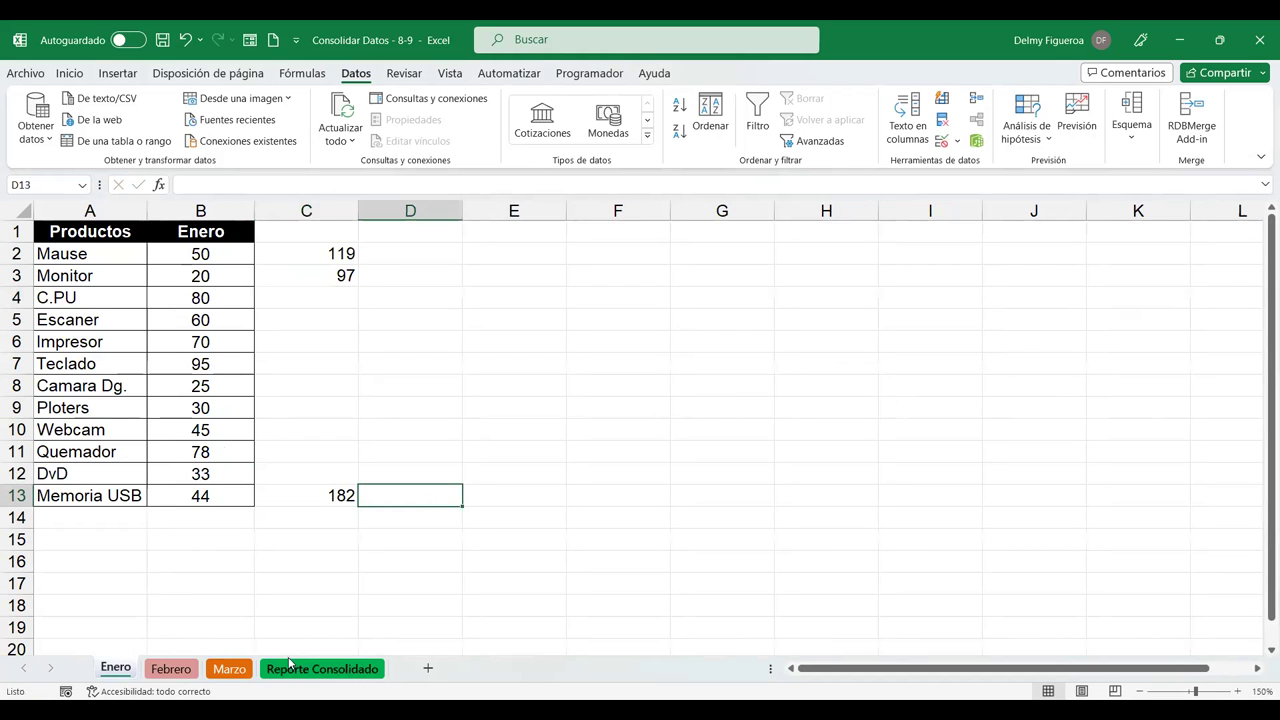
pyautogui.click(285, 675)
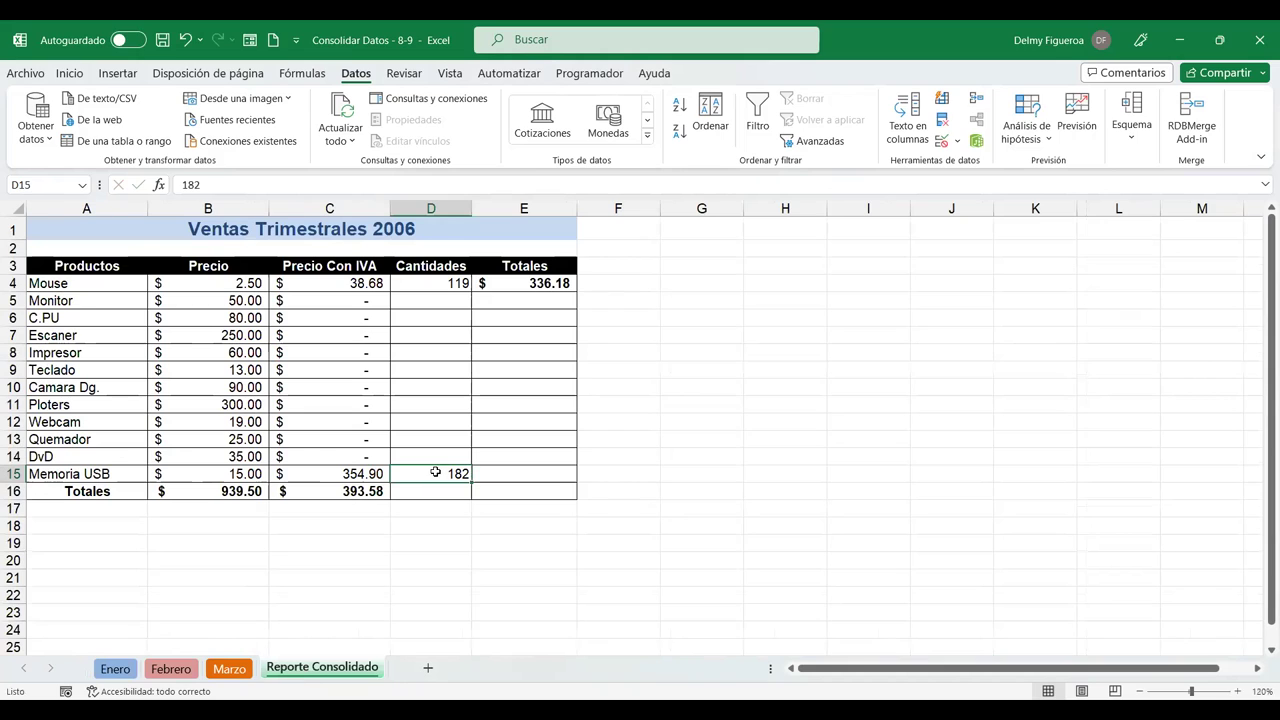
pyautogui.click(447, 300)
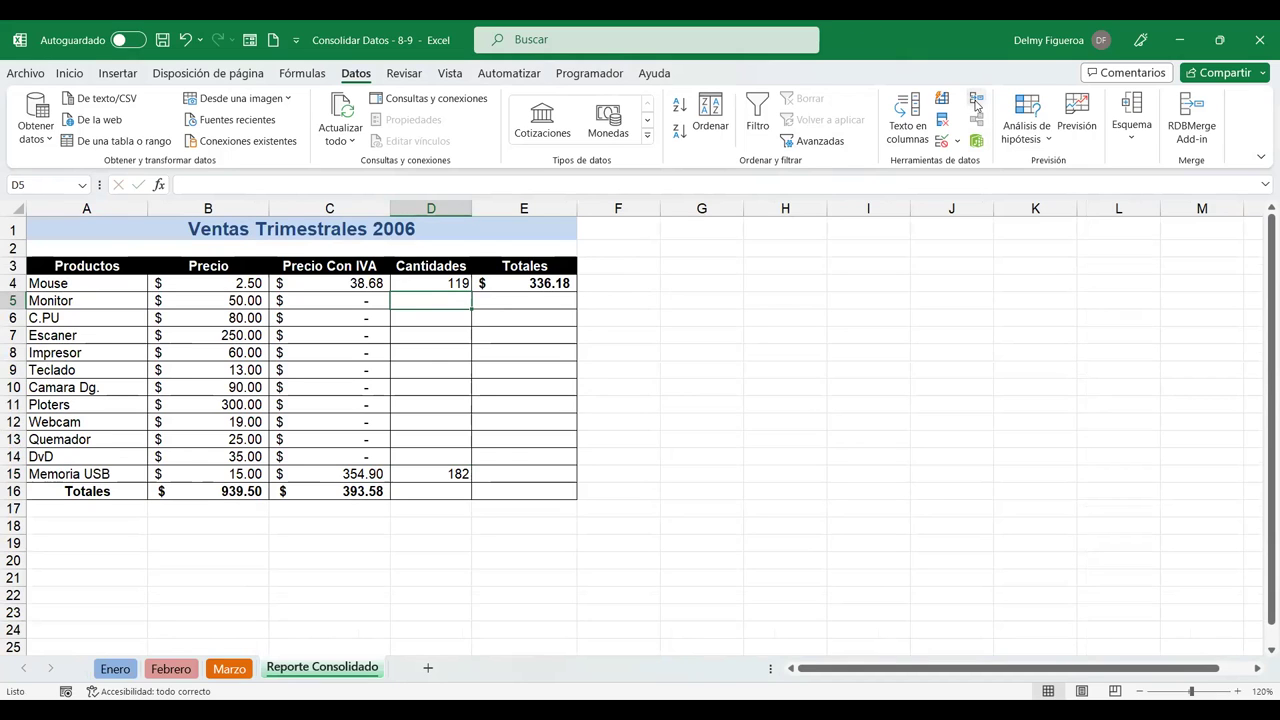
pyautogui.click(969, 105)
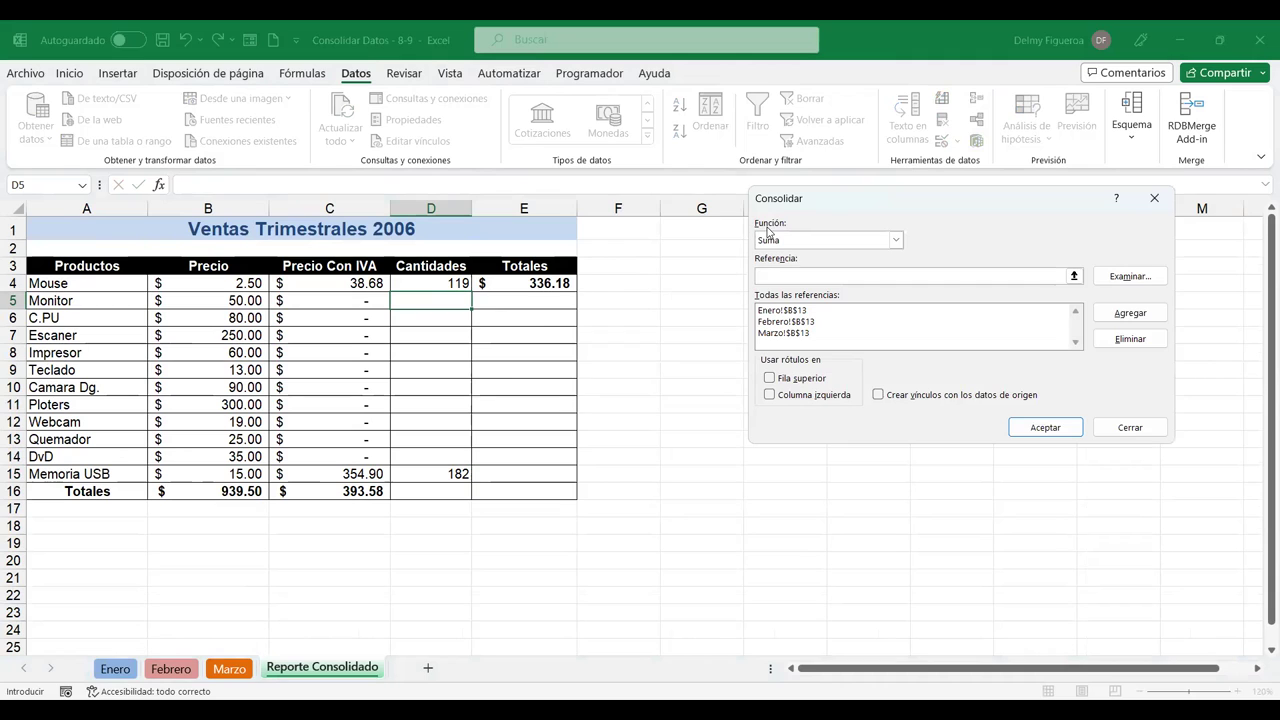
pyautogui.click(897, 242)
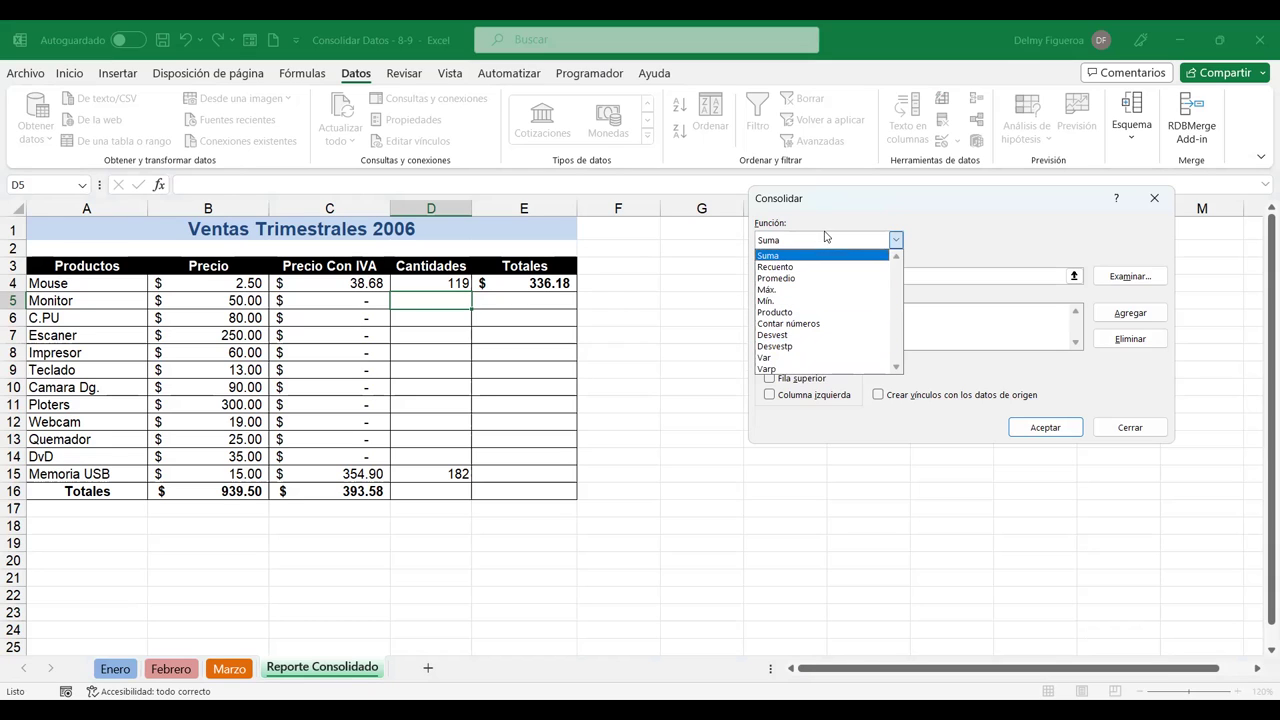
pyautogui.click(833, 202)
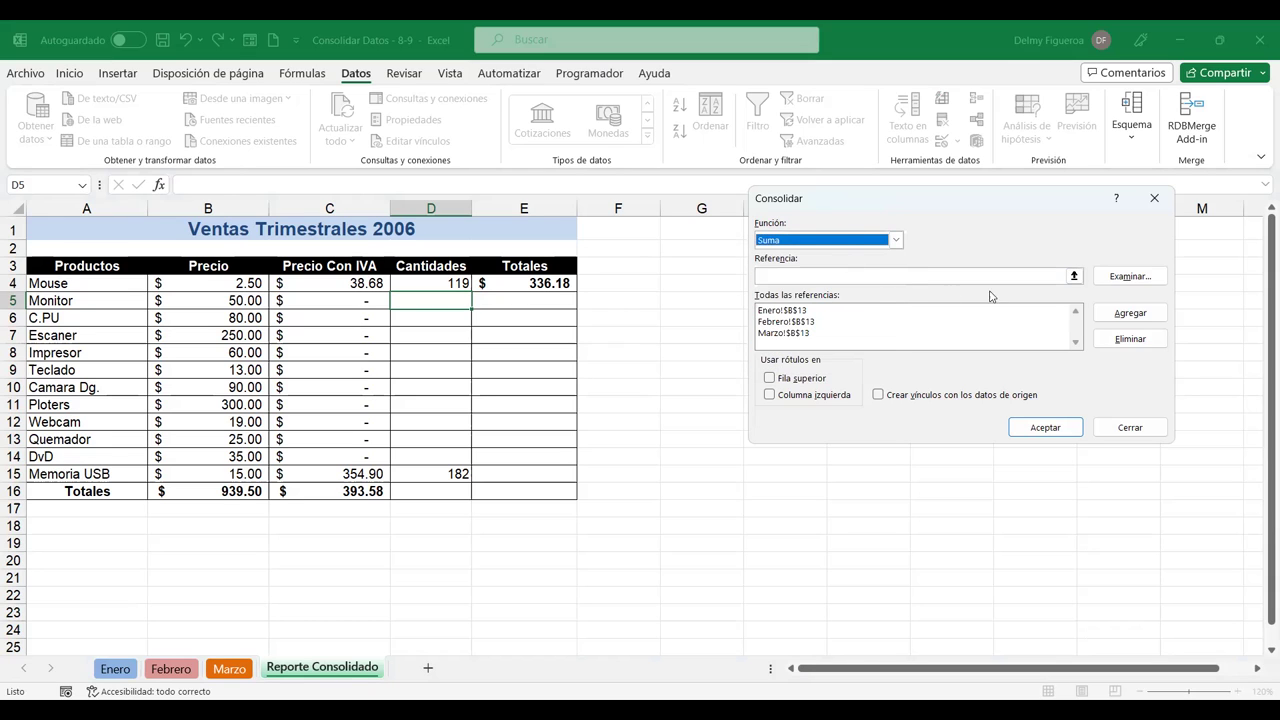
pyautogui.click(1131, 282)
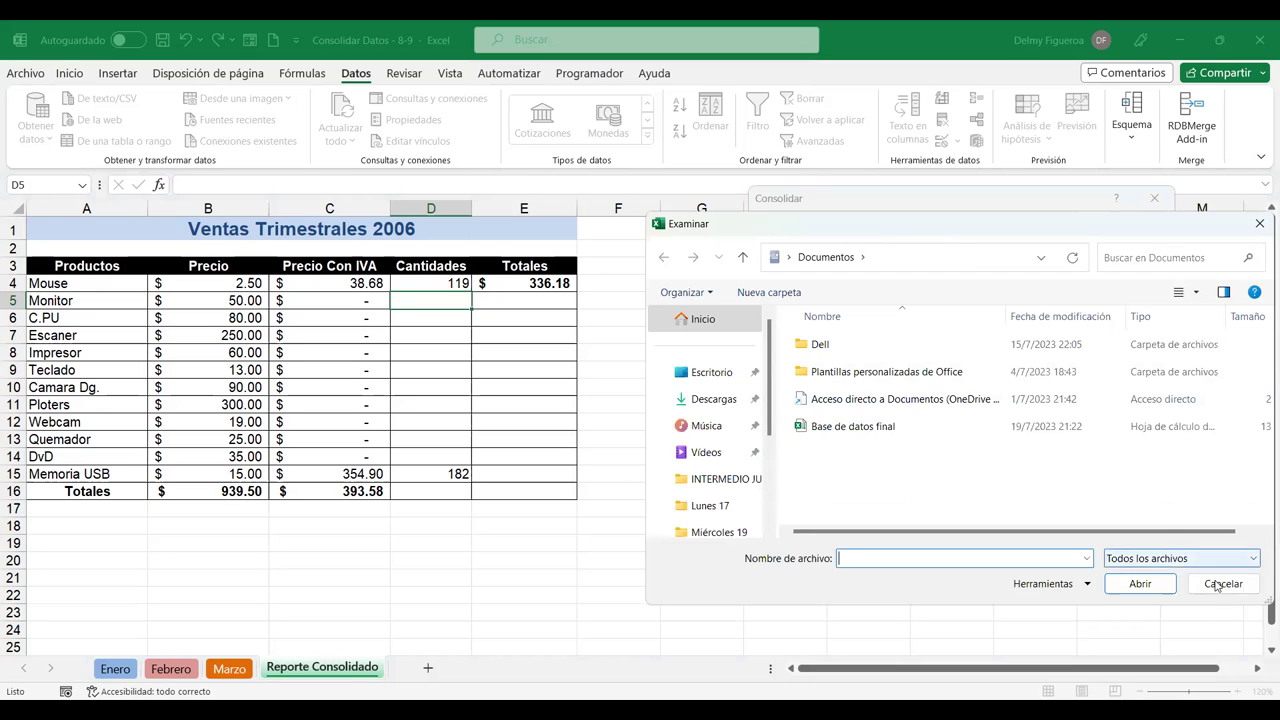
pyautogui.click(1220, 584)
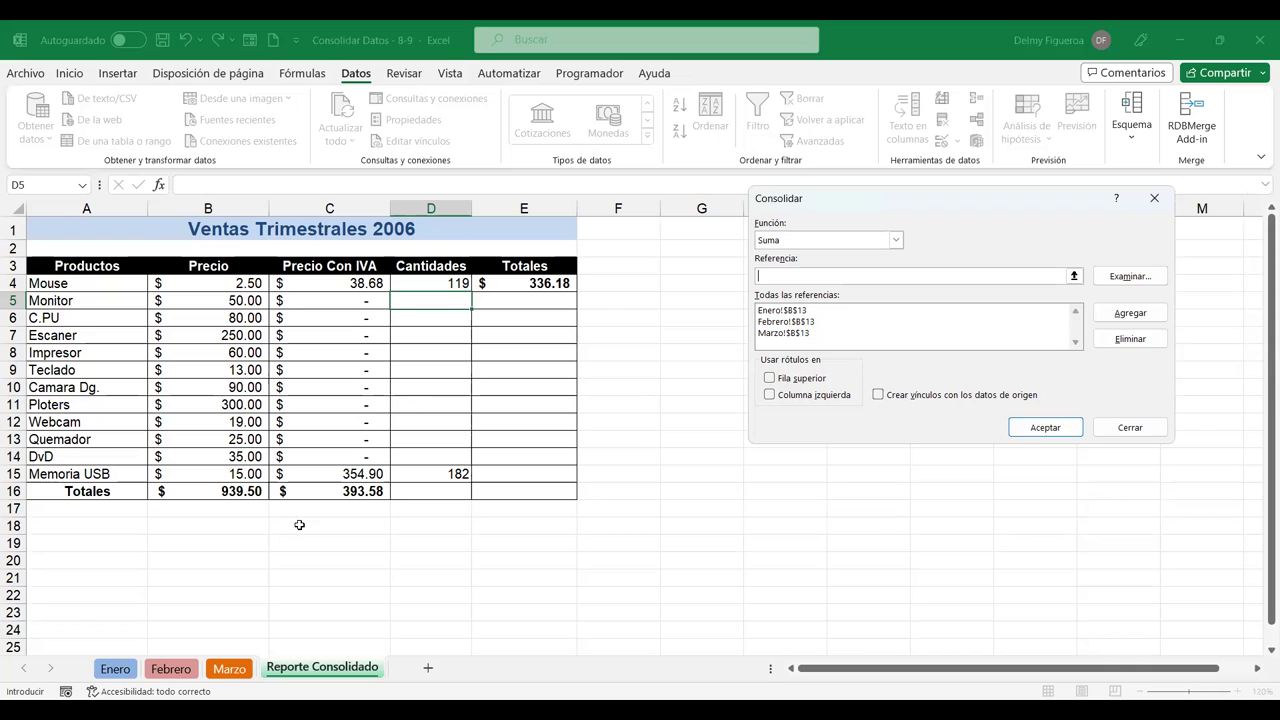
pyautogui.click(1130, 427)
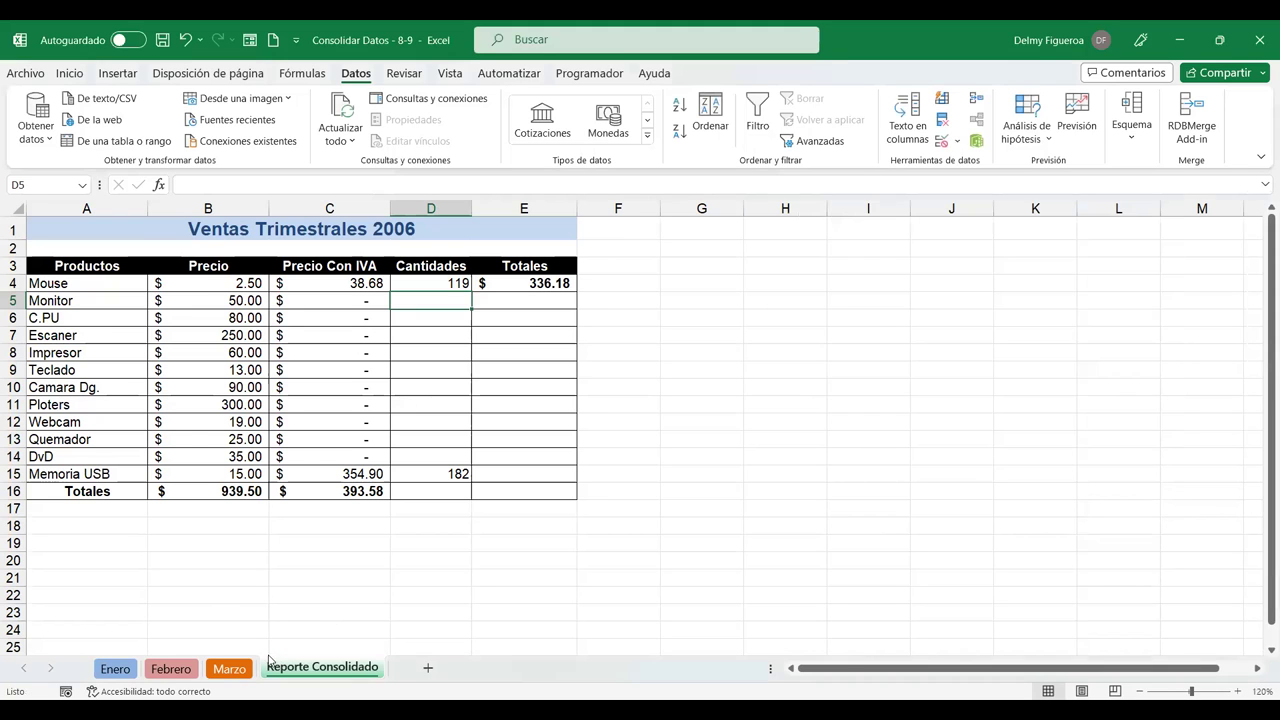
pyautogui.click(170, 669)
pyautogui.click(115, 669)
pyautogui.click(170, 669)
pyautogui.click(229, 669)
pyautogui.click(338, 670)
pyautogui.click(229, 669)
pyautogui.moveTo(131, 228); pyautogui.dragTo(202, 228)
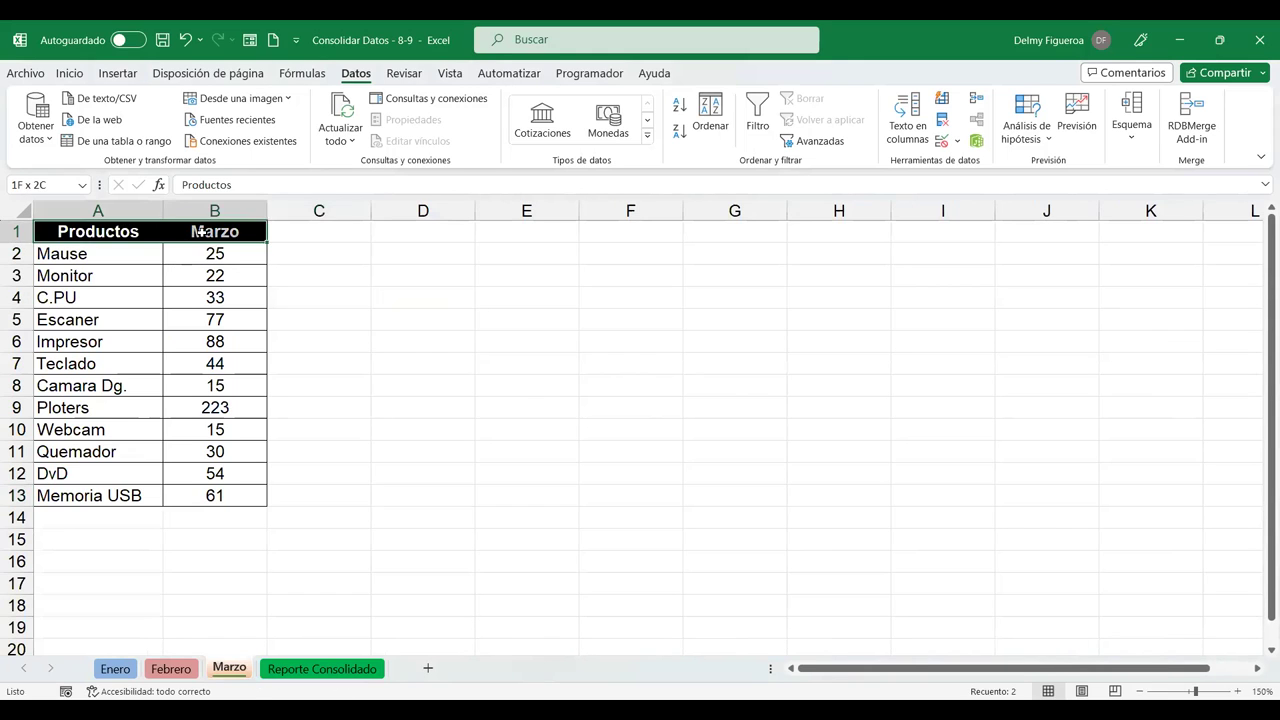
pyautogui.click(172, 669)
pyautogui.moveTo(131, 231); pyautogui.dragTo(214, 231)
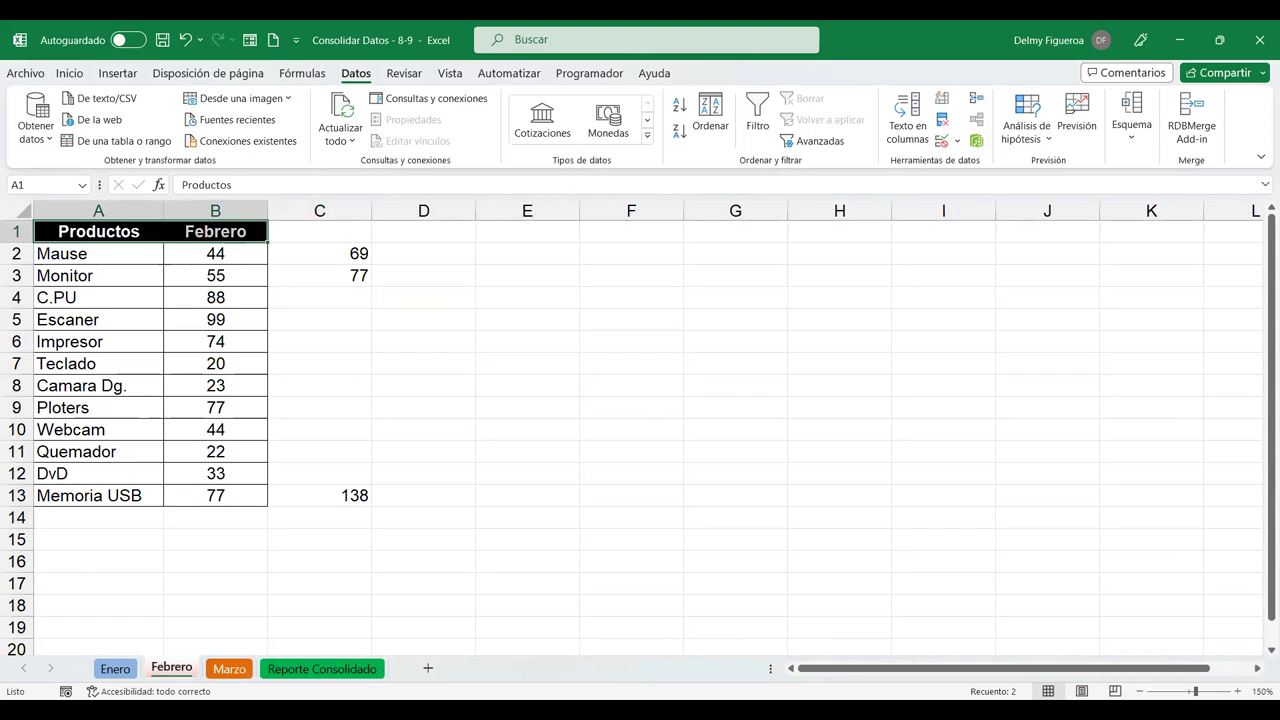
pyautogui.click(115, 669)
pyautogui.moveTo(107, 228); pyautogui.dragTo(310, 231)
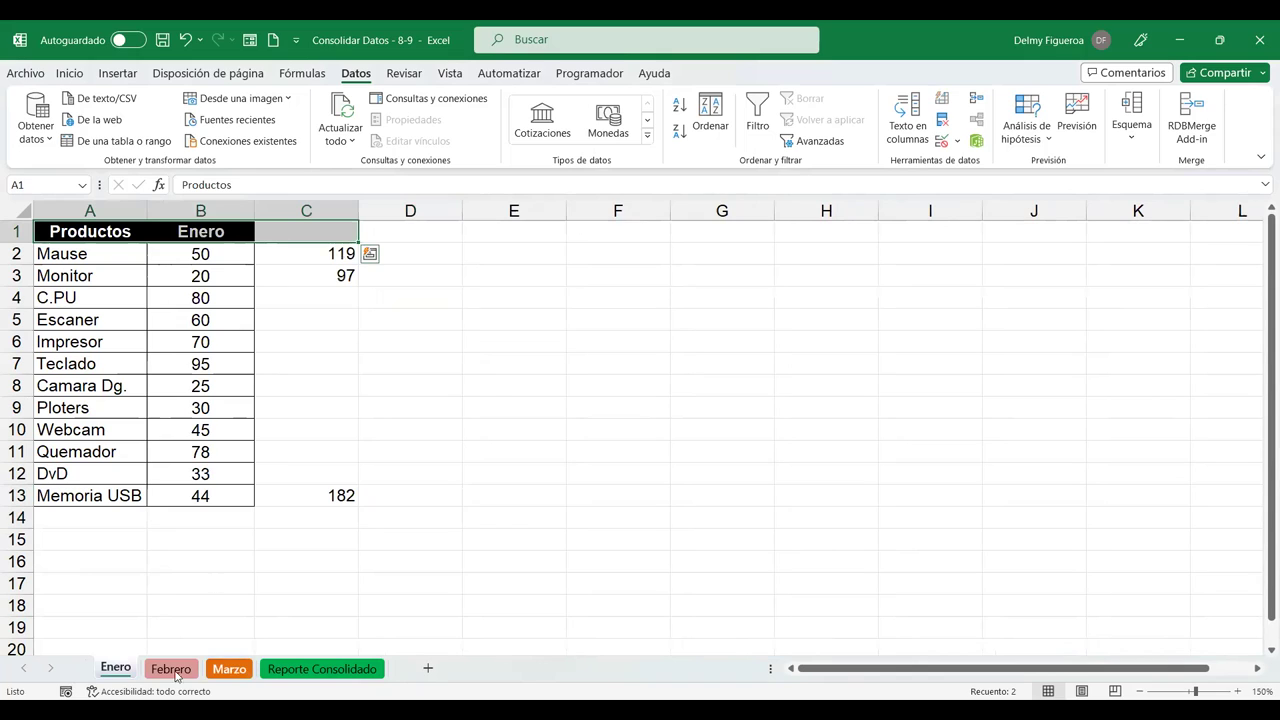
pyautogui.click(94, 222)
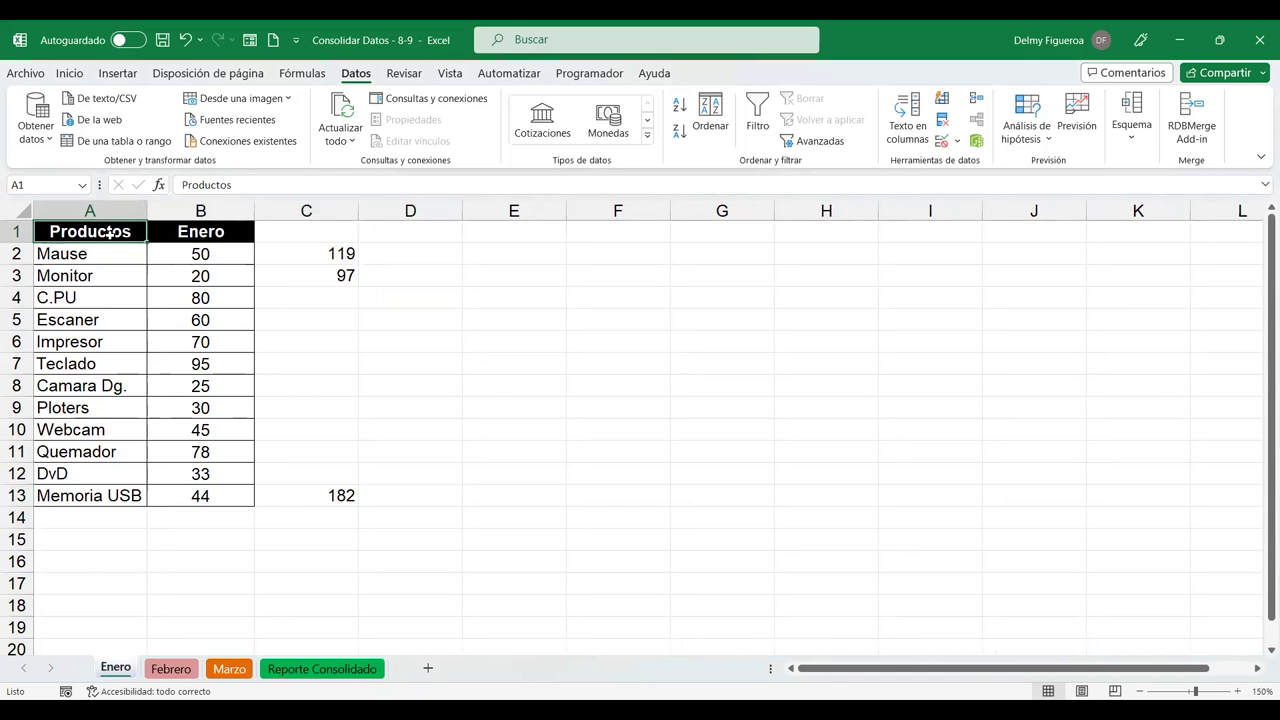
pyautogui.click(202, 231)
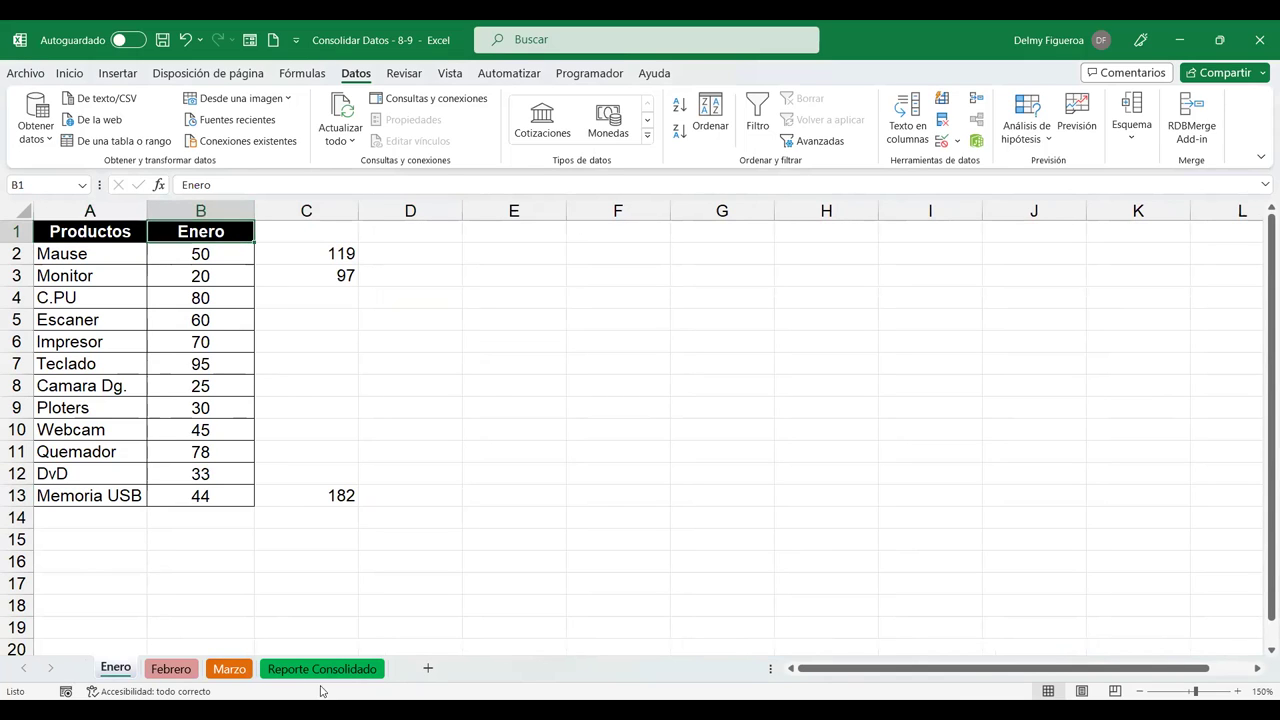
pyautogui.click(321, 669)
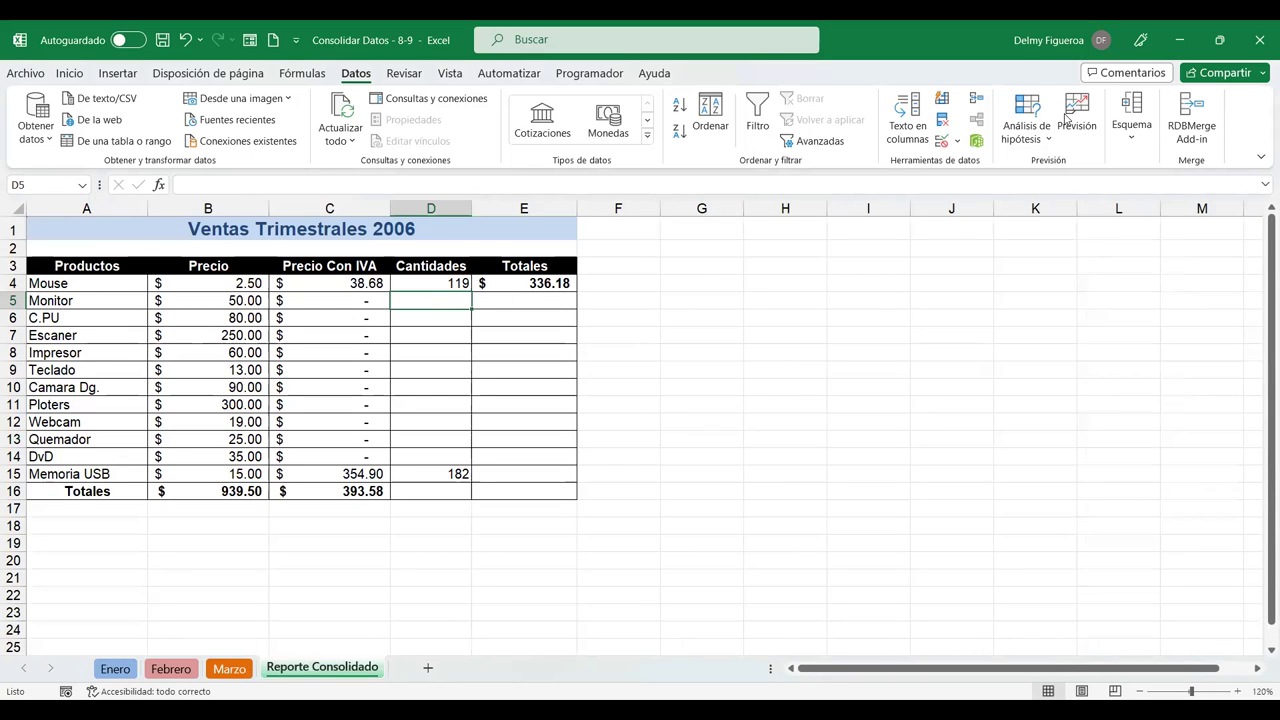
# Consolidate Marzo!$B$3, Febrero!$B$3 and Enero!$B$3 into Monitor's Cantidades, giving 279.
pyautogui.click(977, 103)
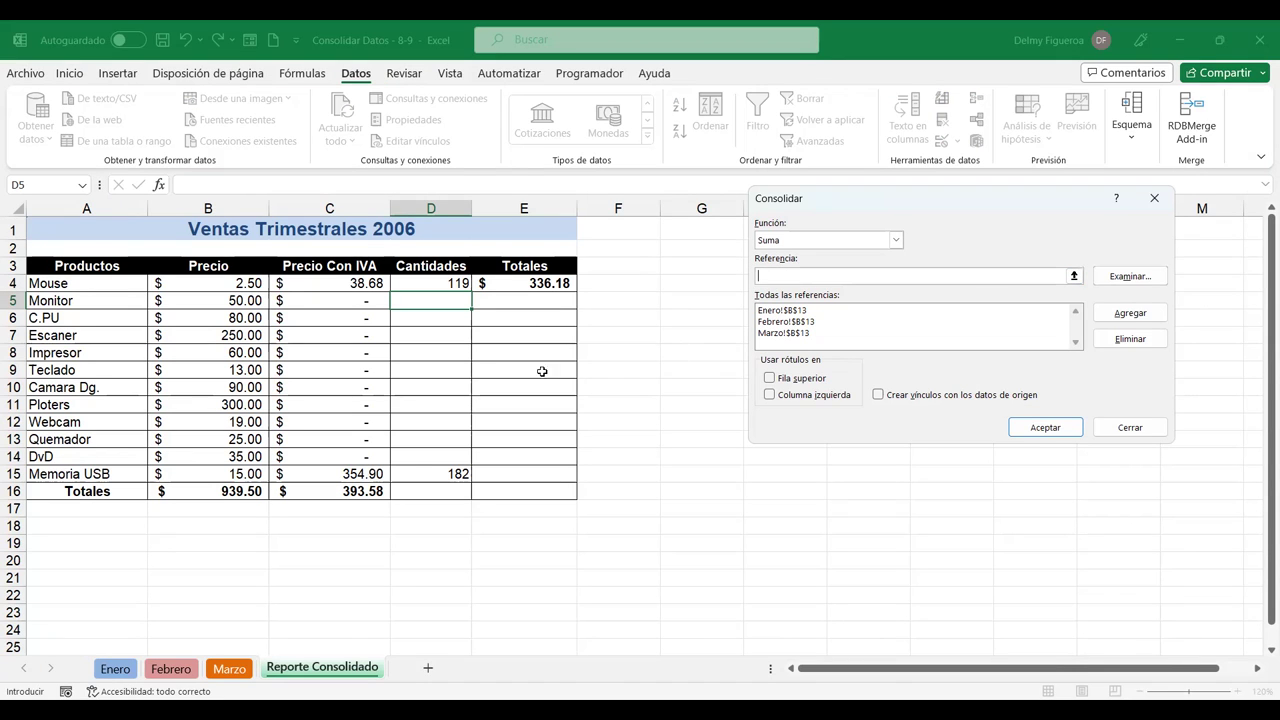
pyautogui.click(230, 668)
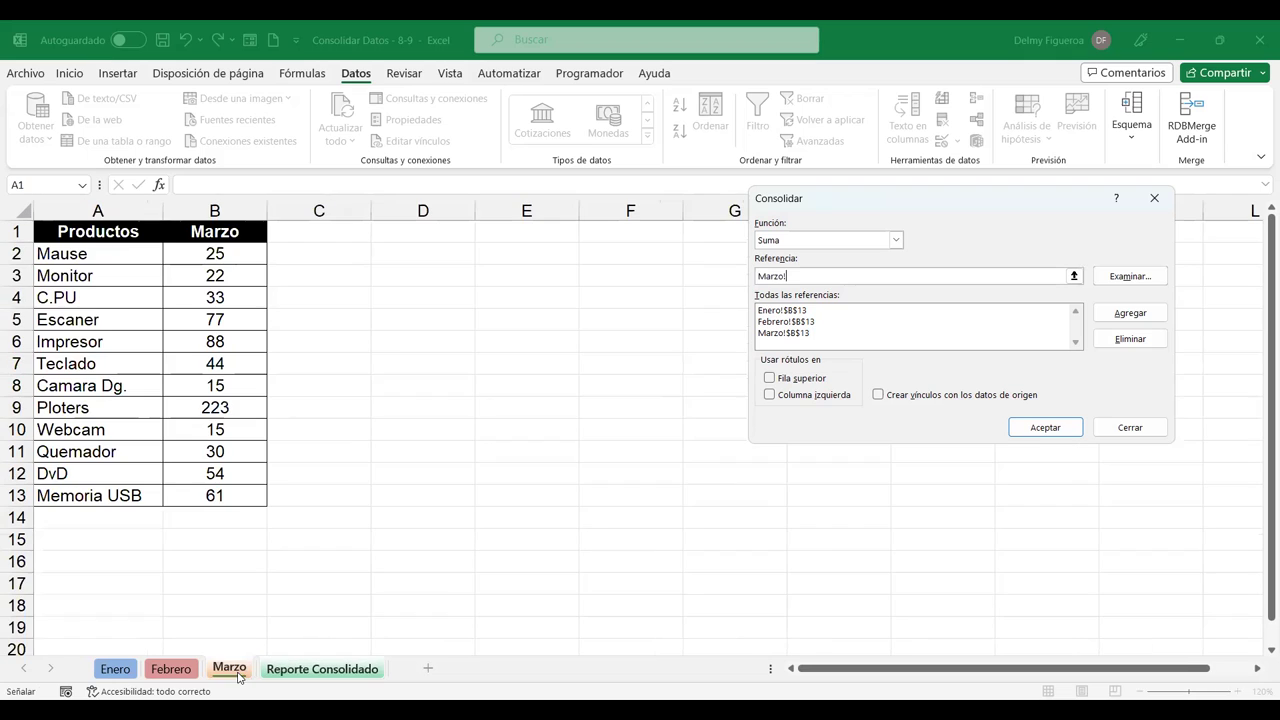
pyautogui.click(220, 279)
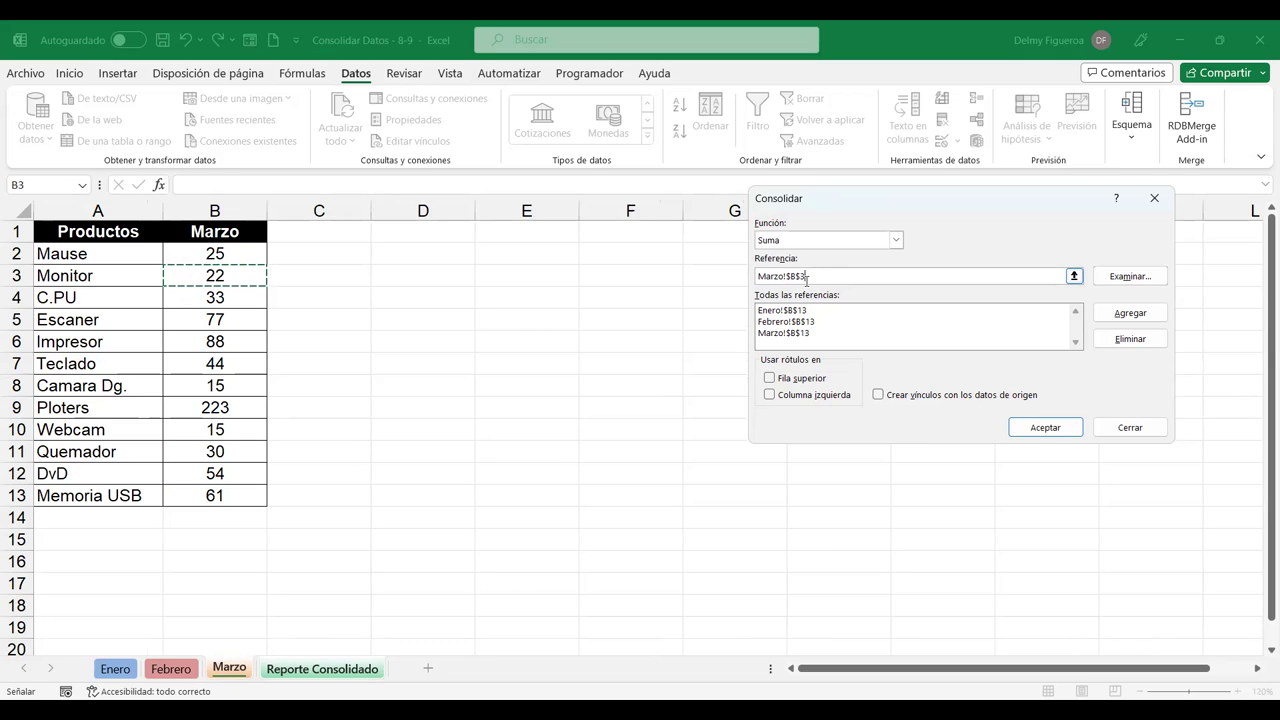
pyautogui.click(1137, 316)
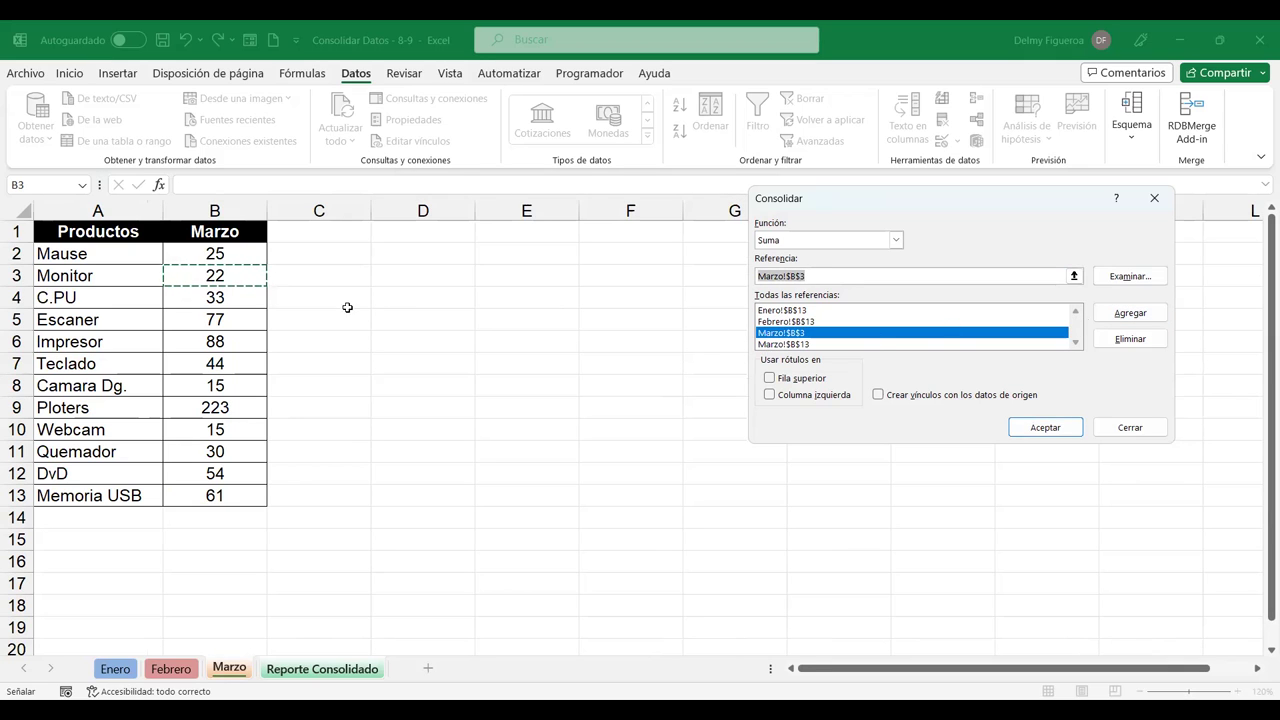
pyautogui.click(185, 673)
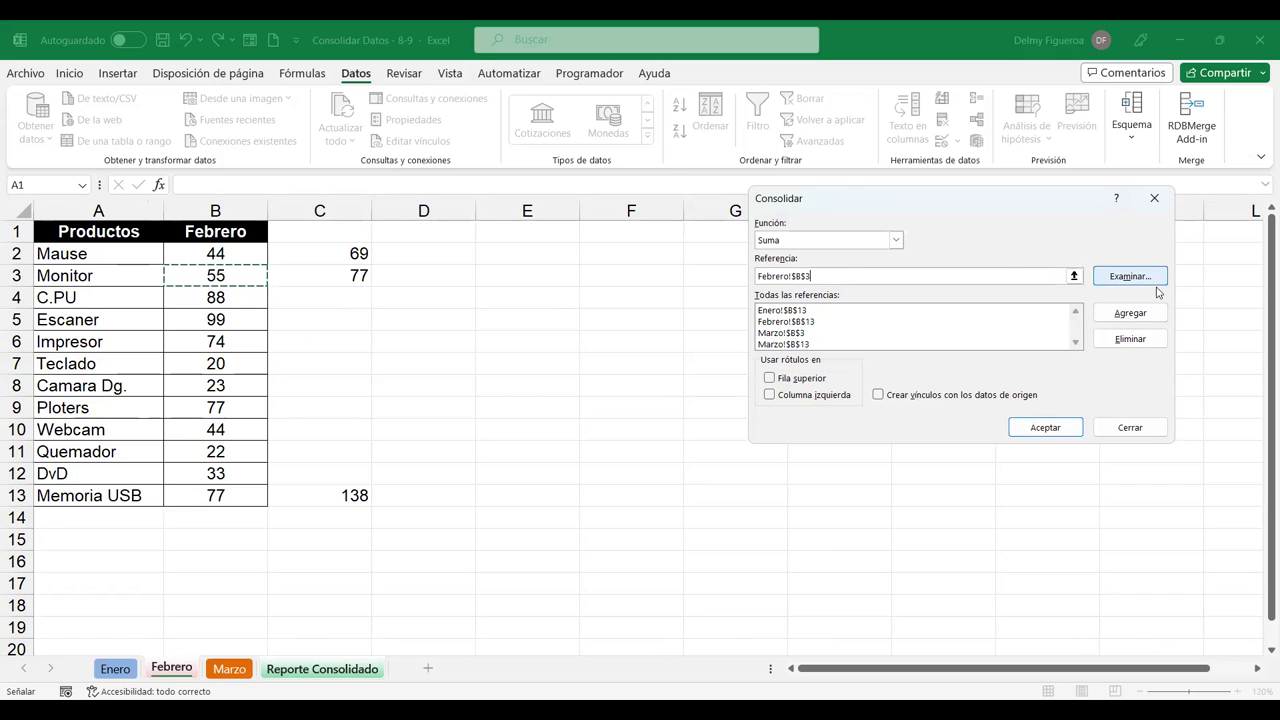
pyautogui.click(1130, 313)
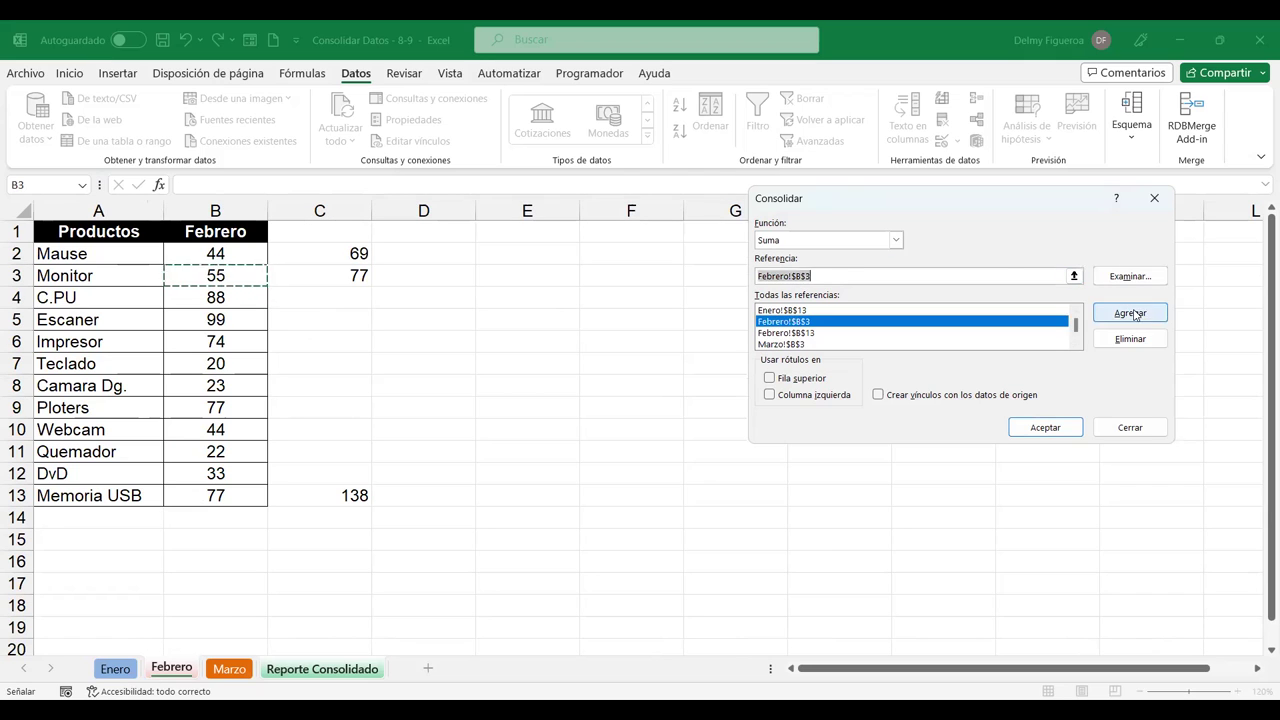
pyautogui.click(115, 668)
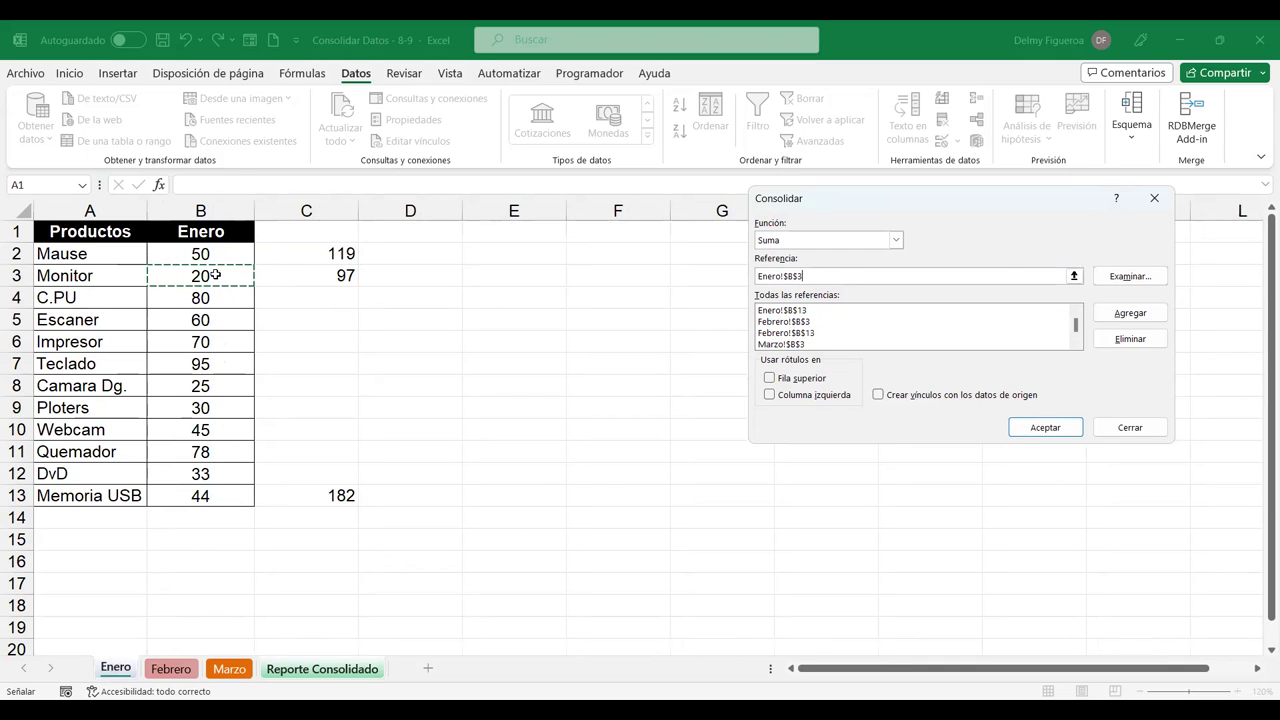
pyautogui.click(817, 277)
pyautogui.click(1135, 315)
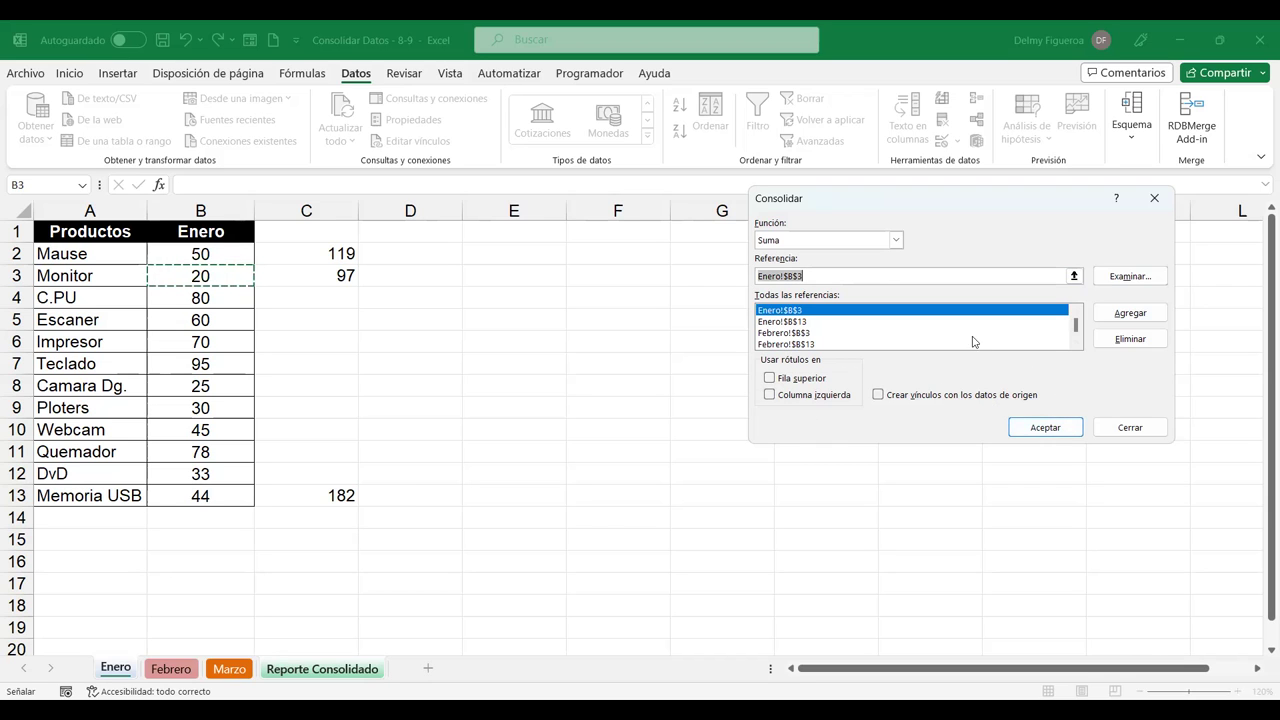
pyautogui.click(1045, 428)
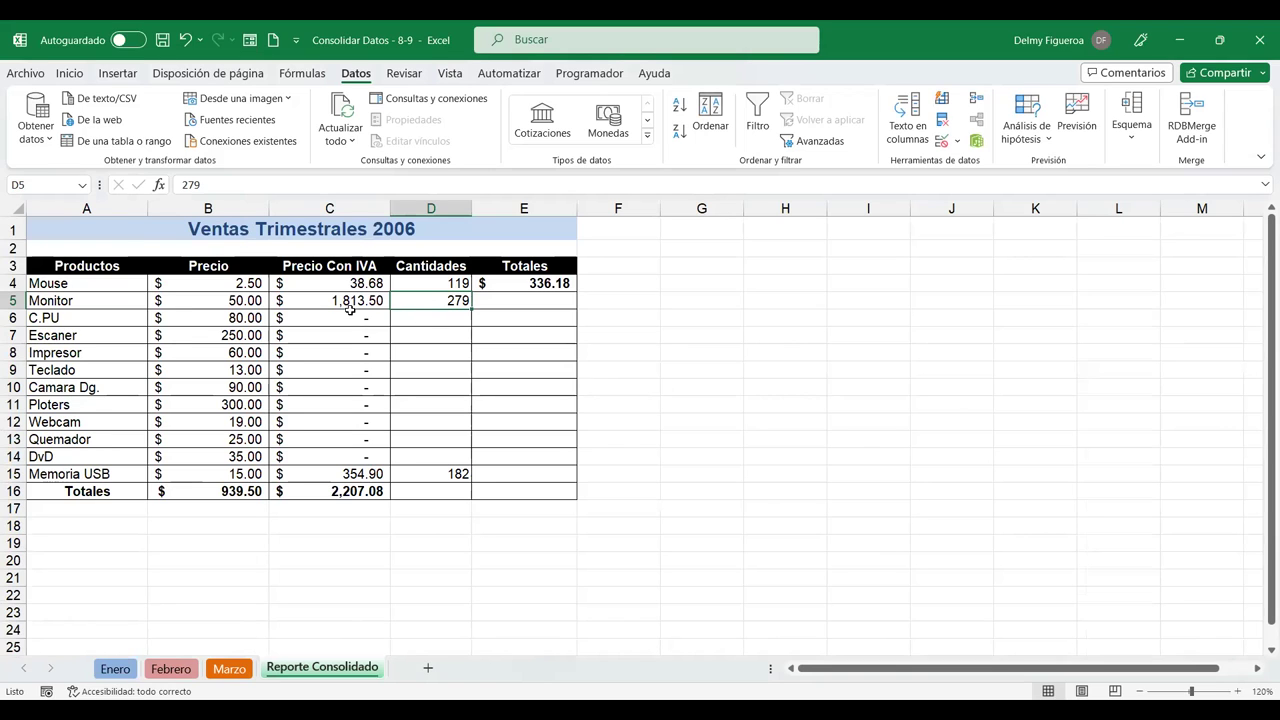
# Review Monitor's C3 check values on the Marzo, Febrero and Enero sheets.
pyautogui.click(229, 668)
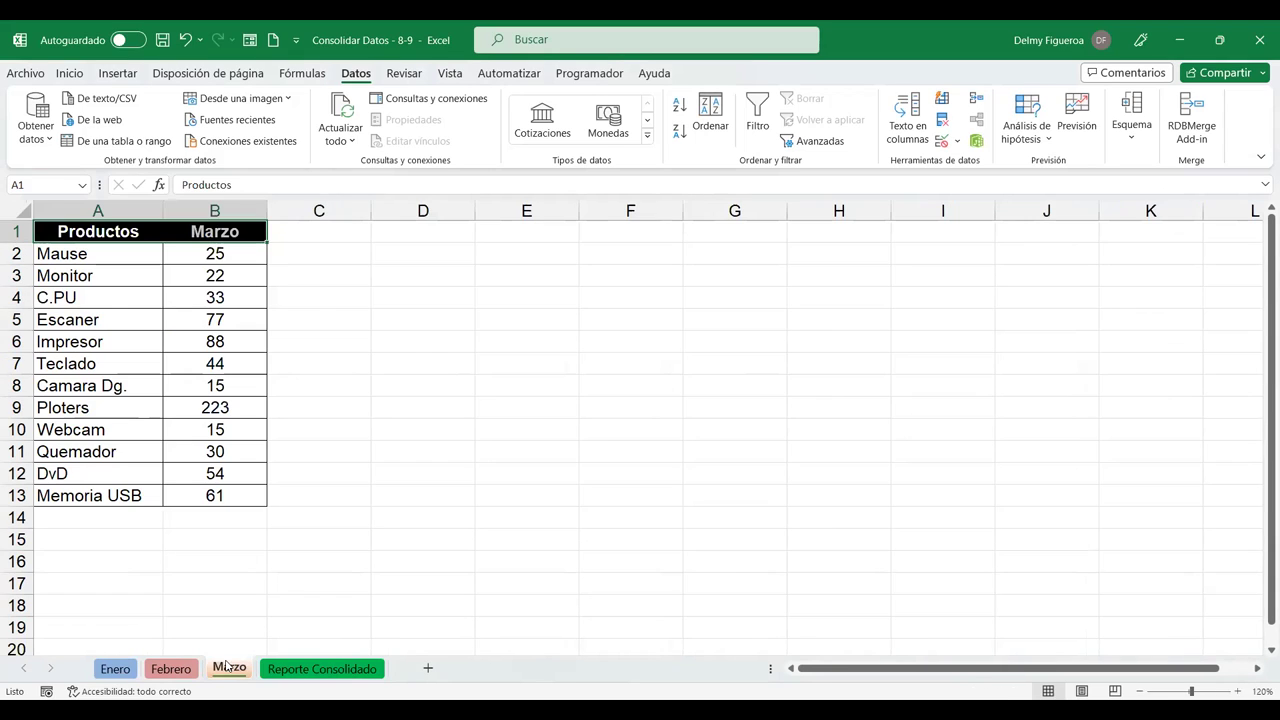
pyautogui.click(311, 281)
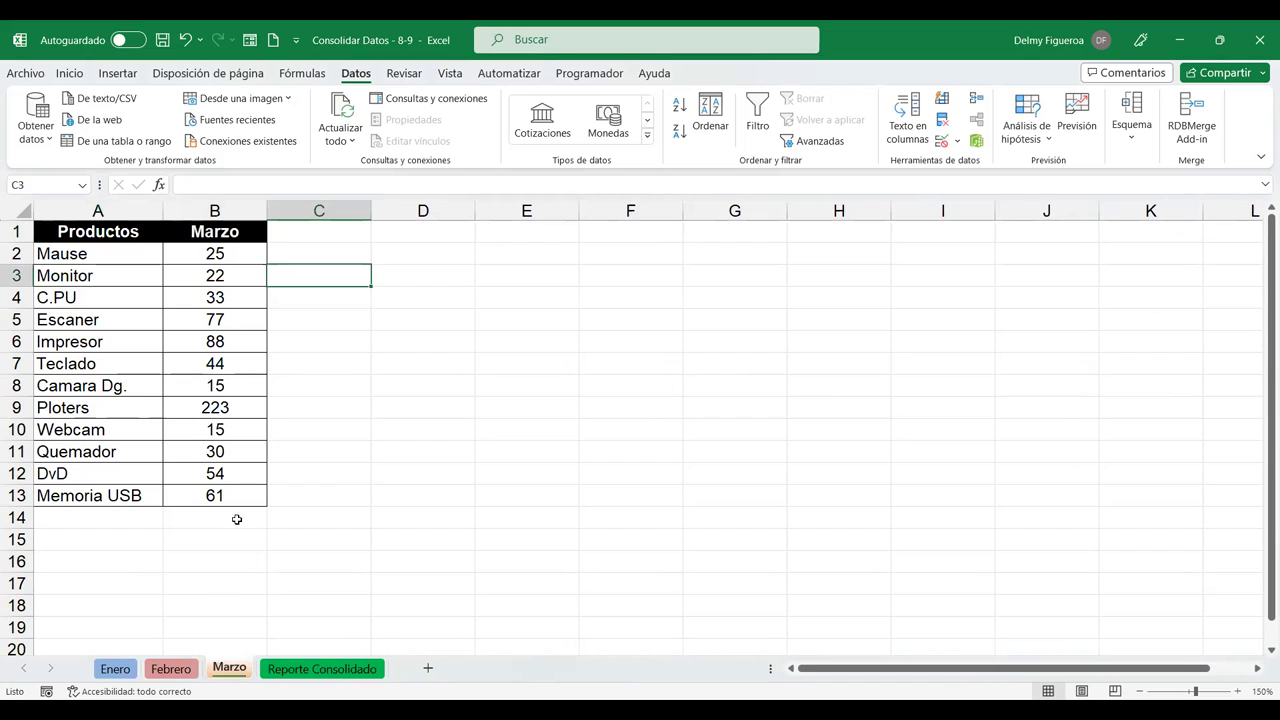
pyautogui.click(171, 668)
pyautogui.click(350, 276)
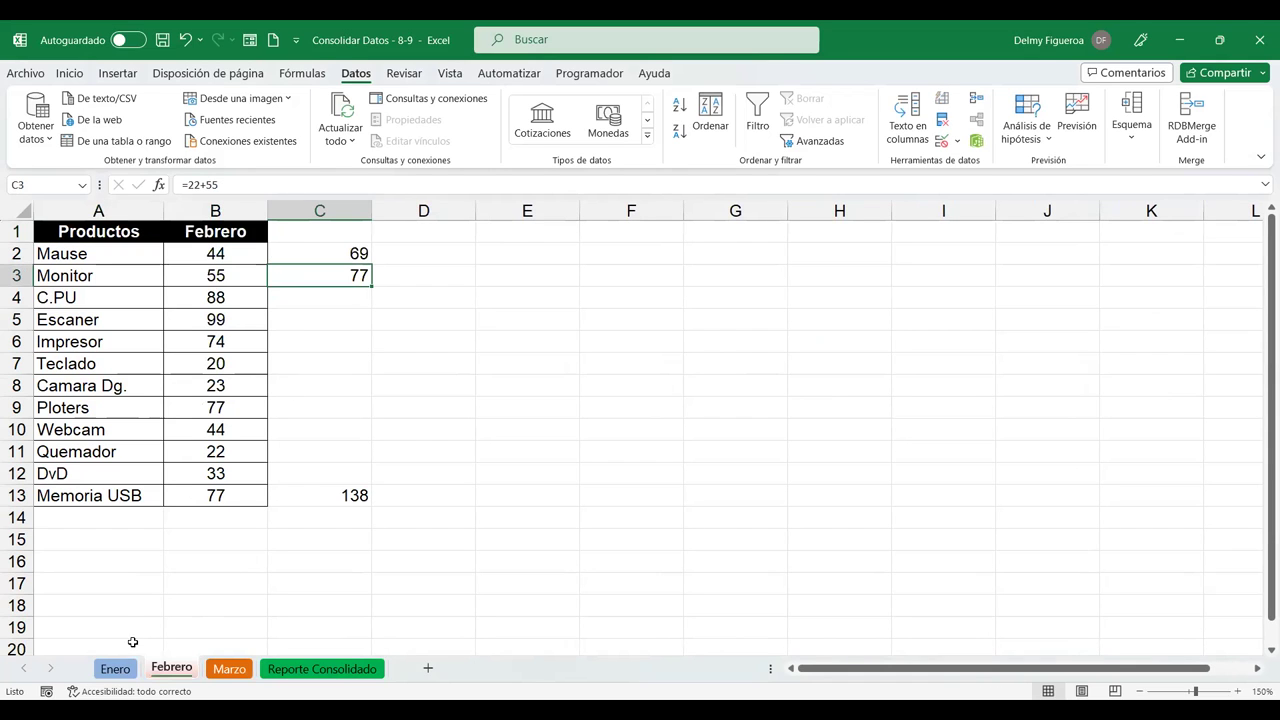
pyautogui.click(118, 670)
pyautogui.click(336, 276)
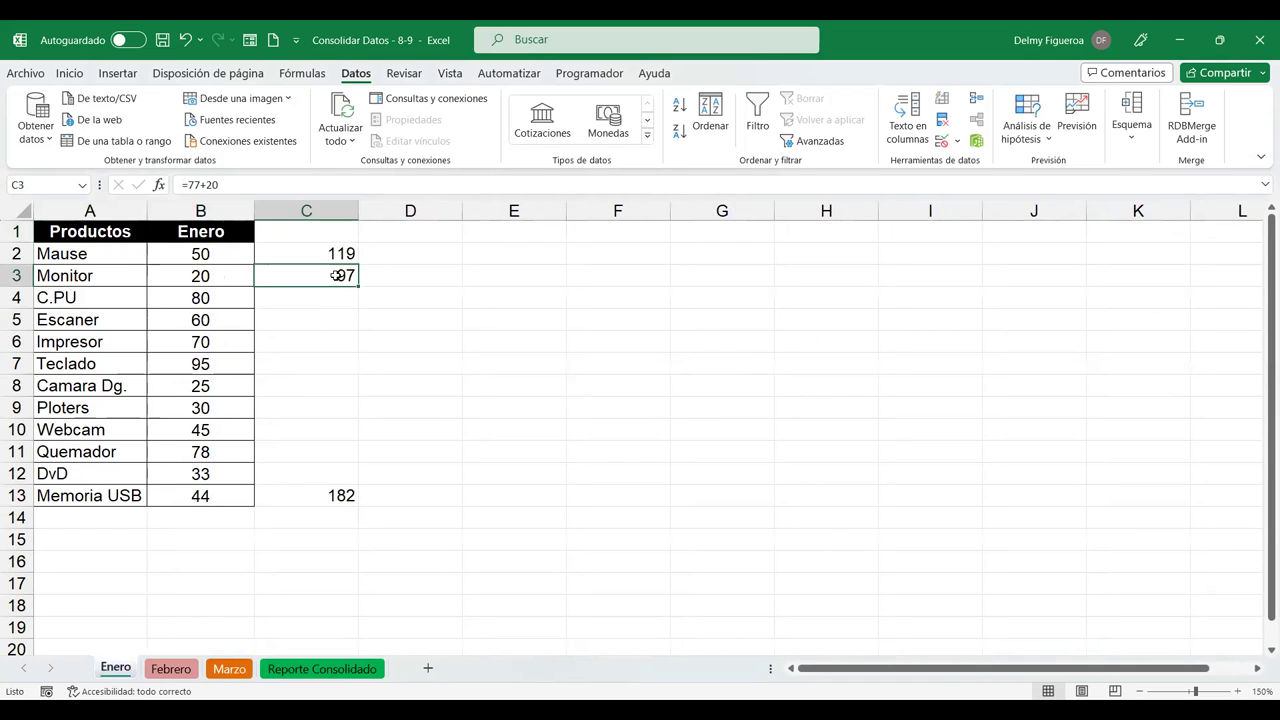
# Reopen Consolidar from Reporte Consolidado, then return to Enero showing 97.
pyautogui.click(291, 672)
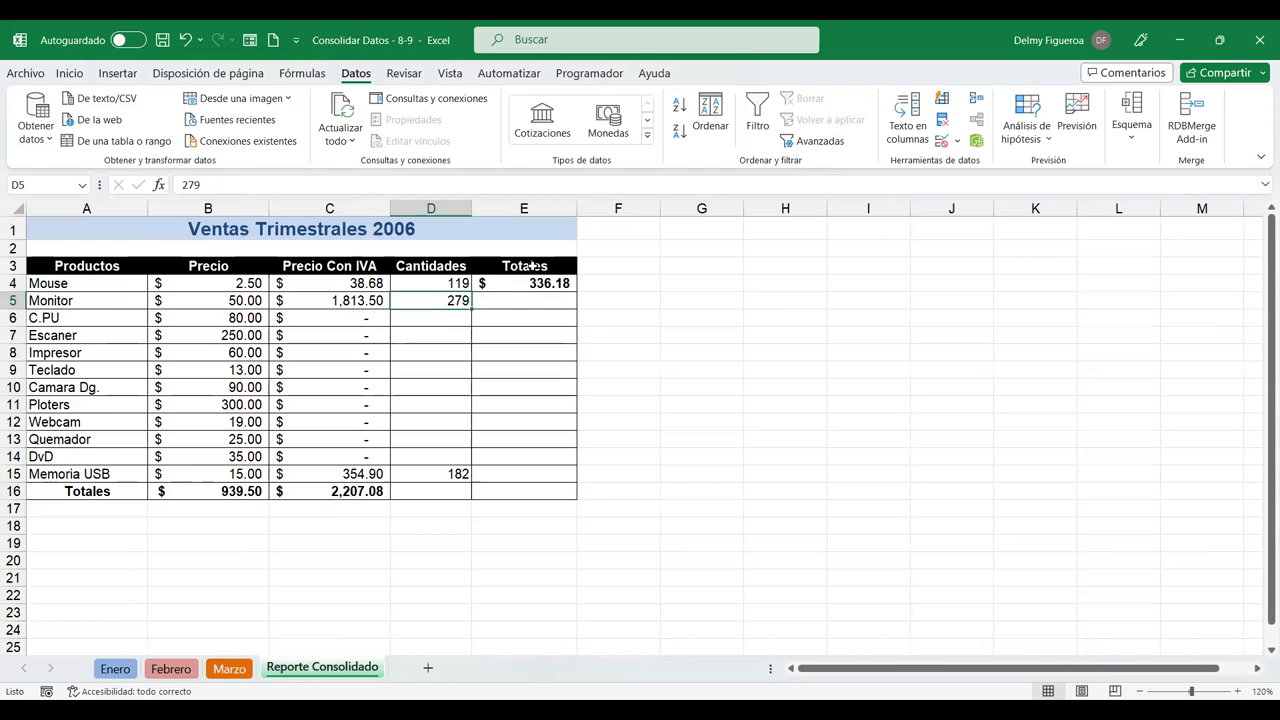
pyautogui.click(977, 103)
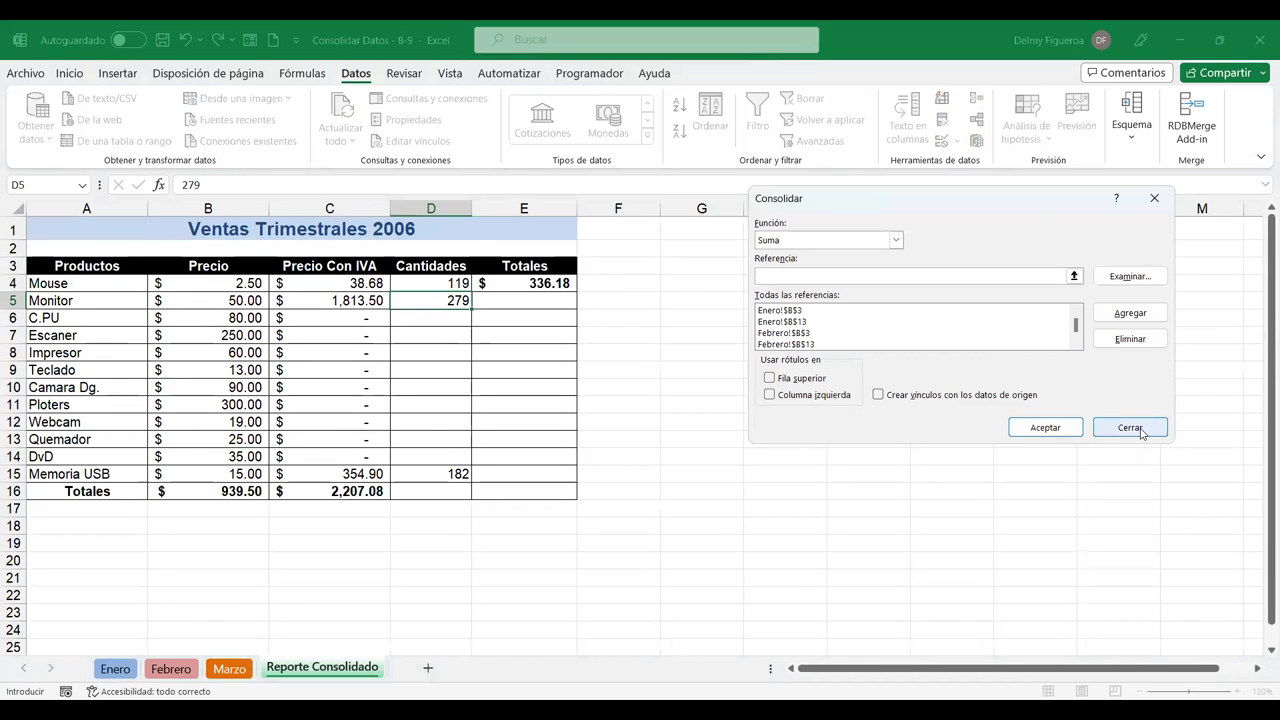
pyautogui.click(116, 668)
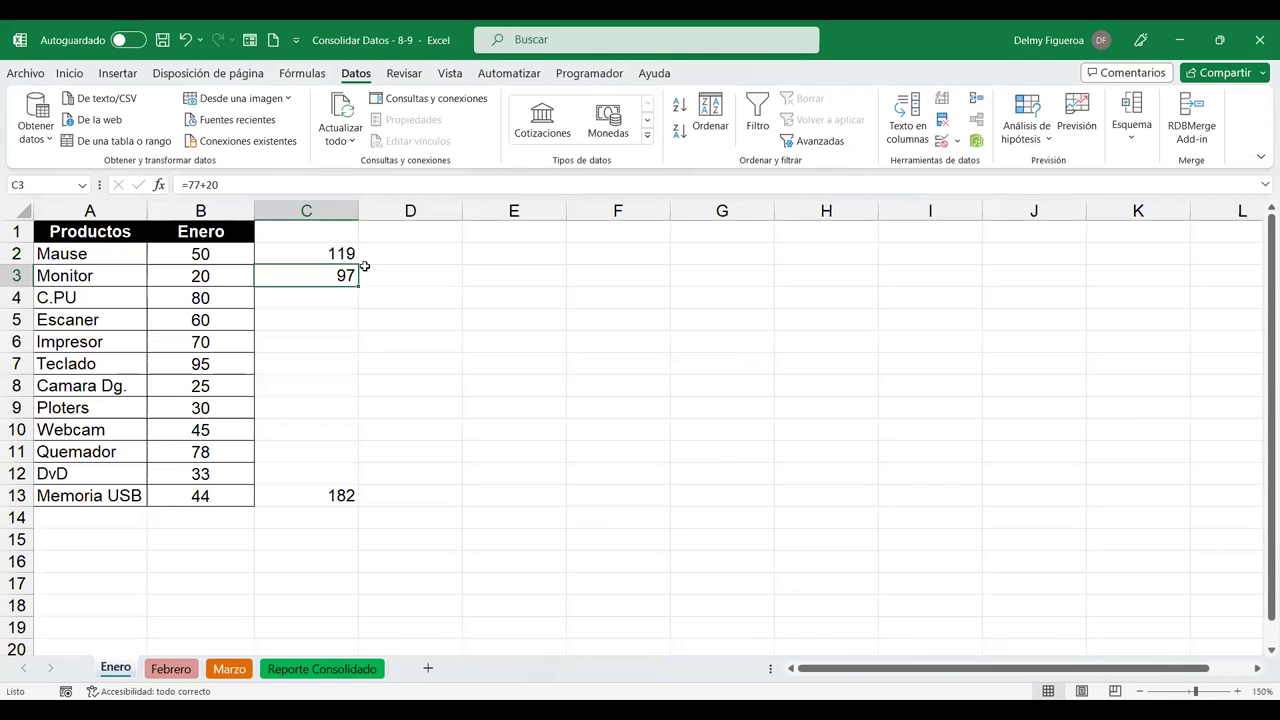
# Compute a 216 scratch sum in G5, delete it, and close Consolidar.
pyautogui.click(322, 669)
pyautogui.click(700, 300)
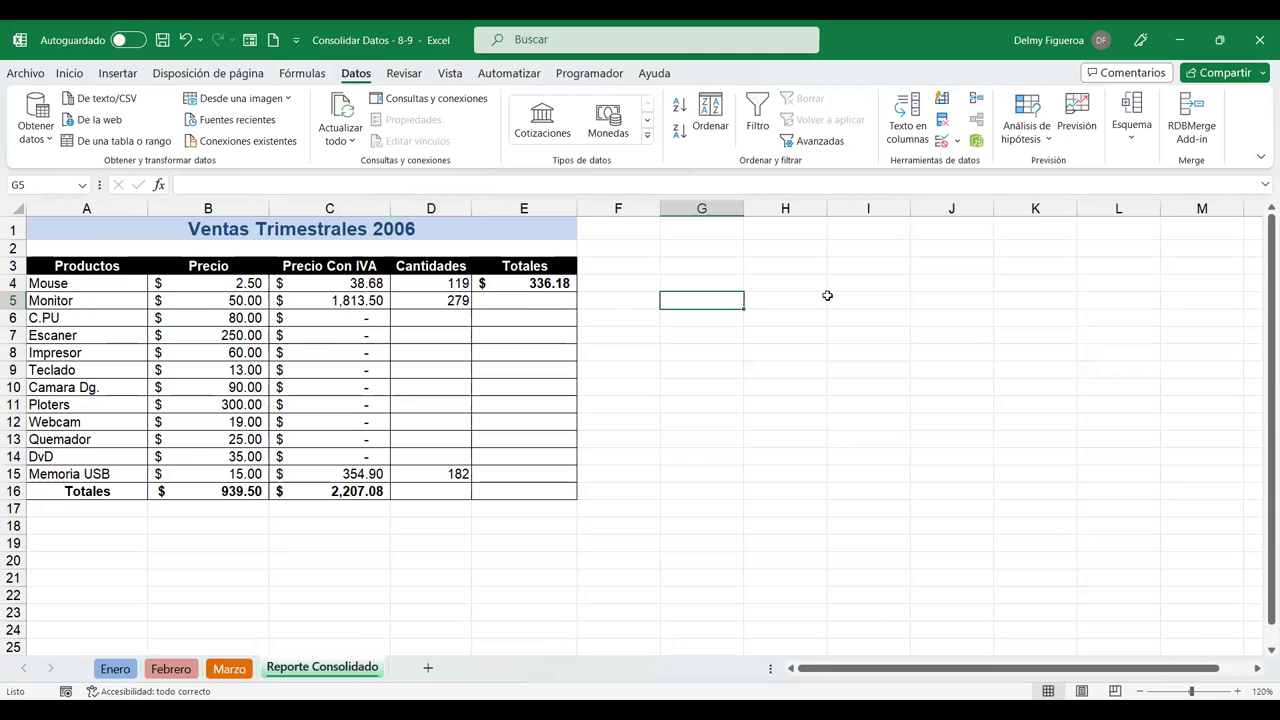
pyautogui.write('+97+119')
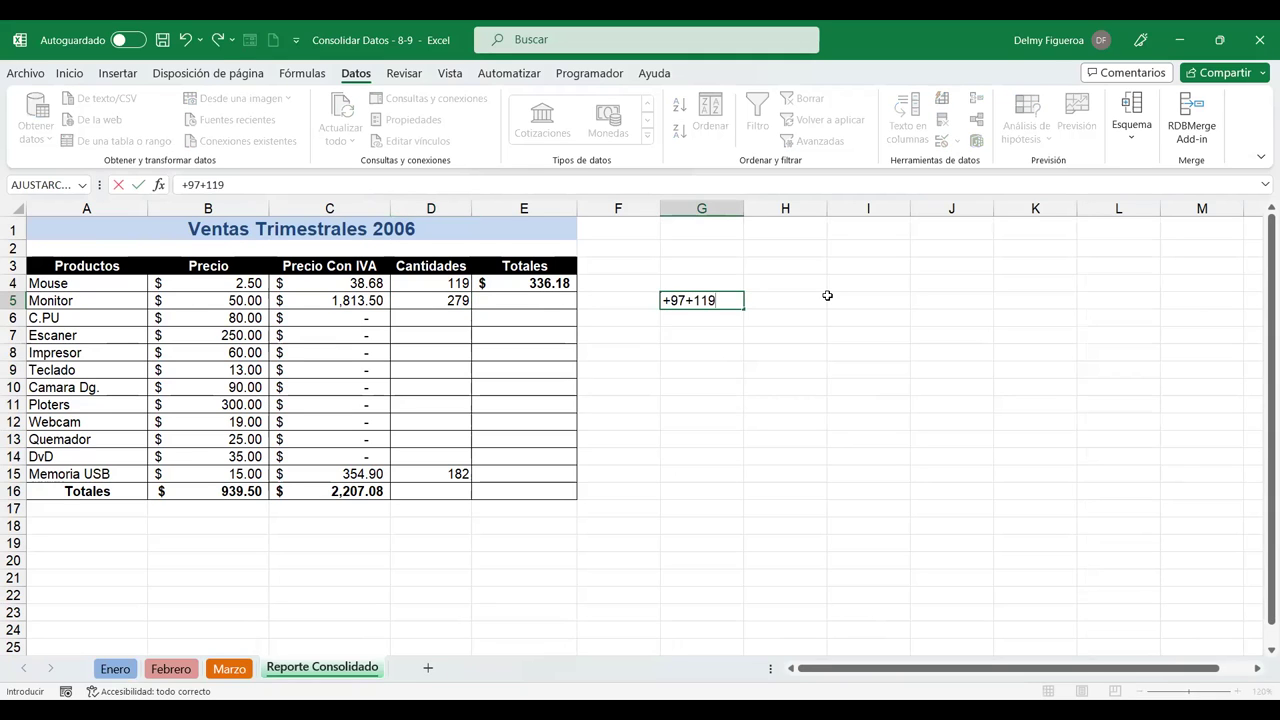
pyautogui.press('Return')
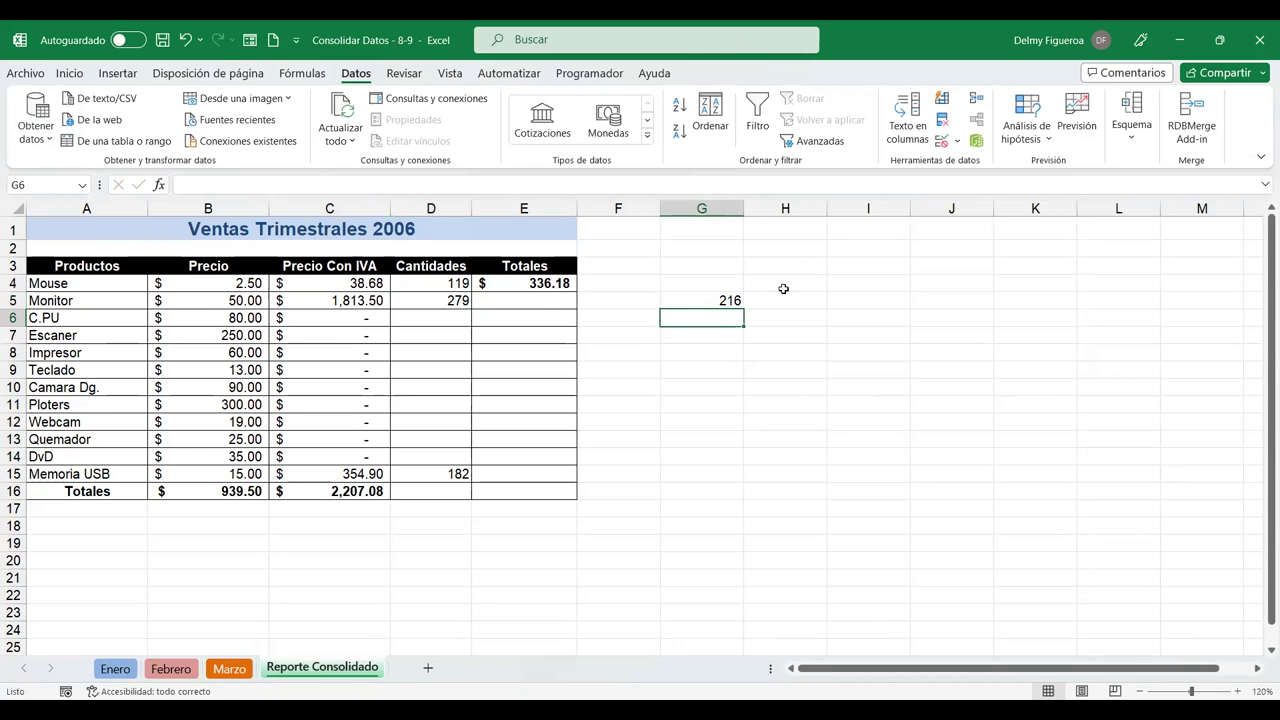
pyautogui.press('Up')
pyautogui.press('Delete')
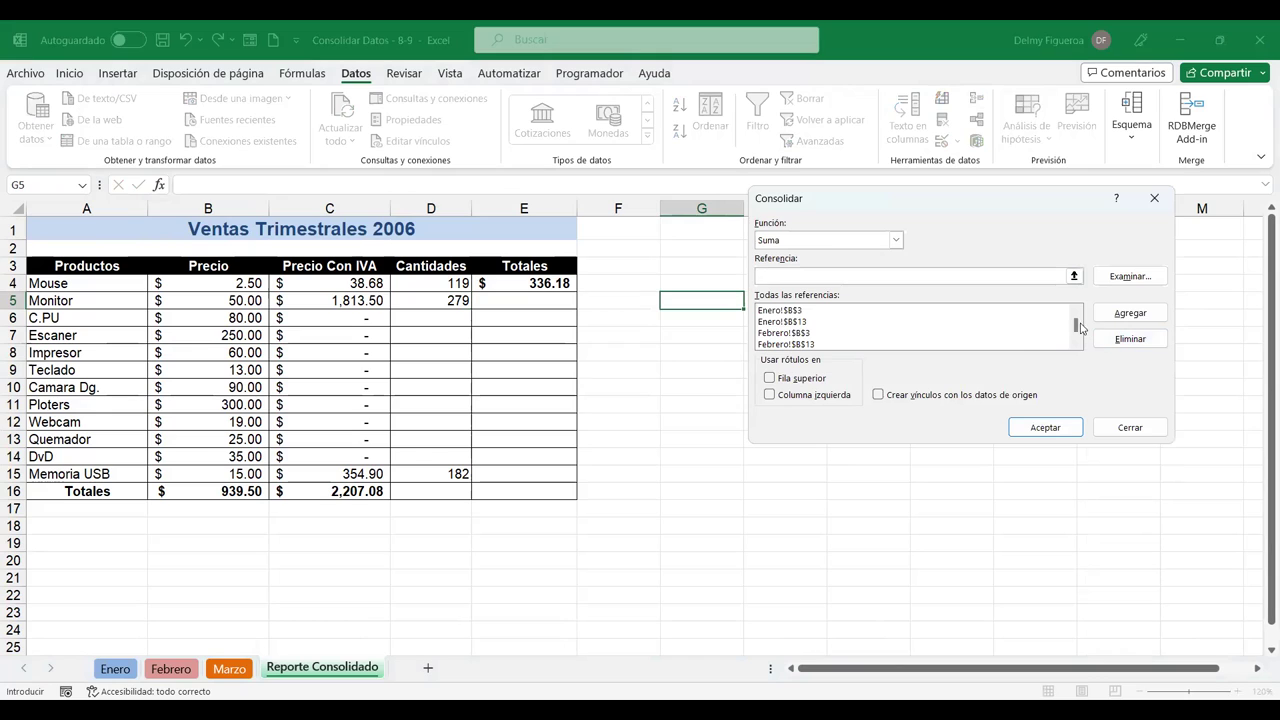
pyautogui.moveTo(1077, 326); pyautogui.dragTo(1077, 335)
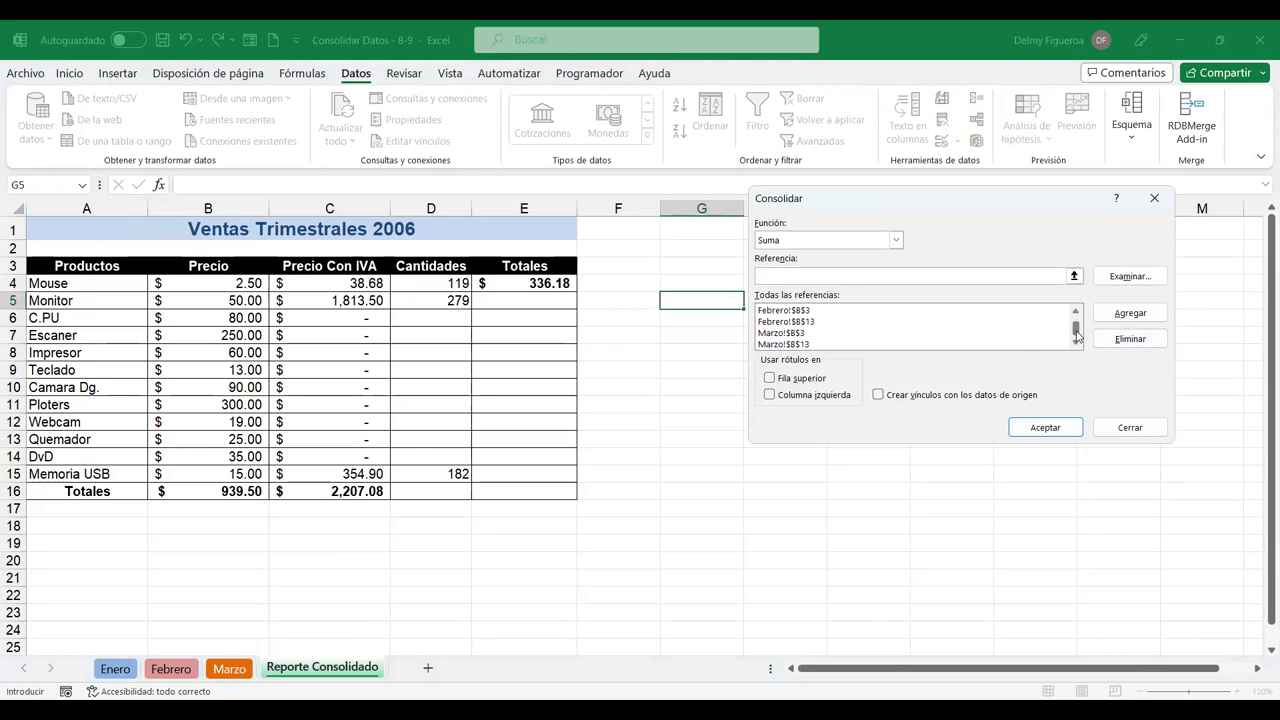
pyautogui.click(1130, 427)
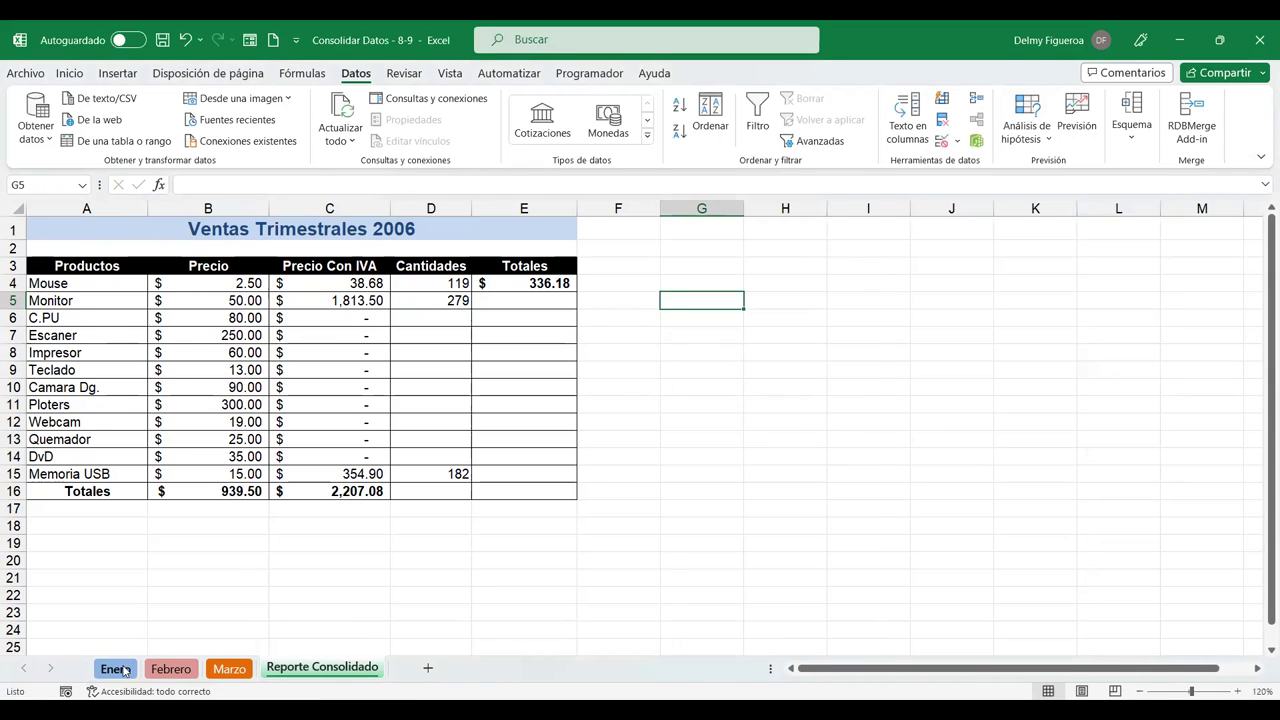
# Calculate +182+97 (279) in Enero's E3, then return to Reporte Consolidado.
pyautogui.click(113, 669)
pyautogui.click(524, 281)
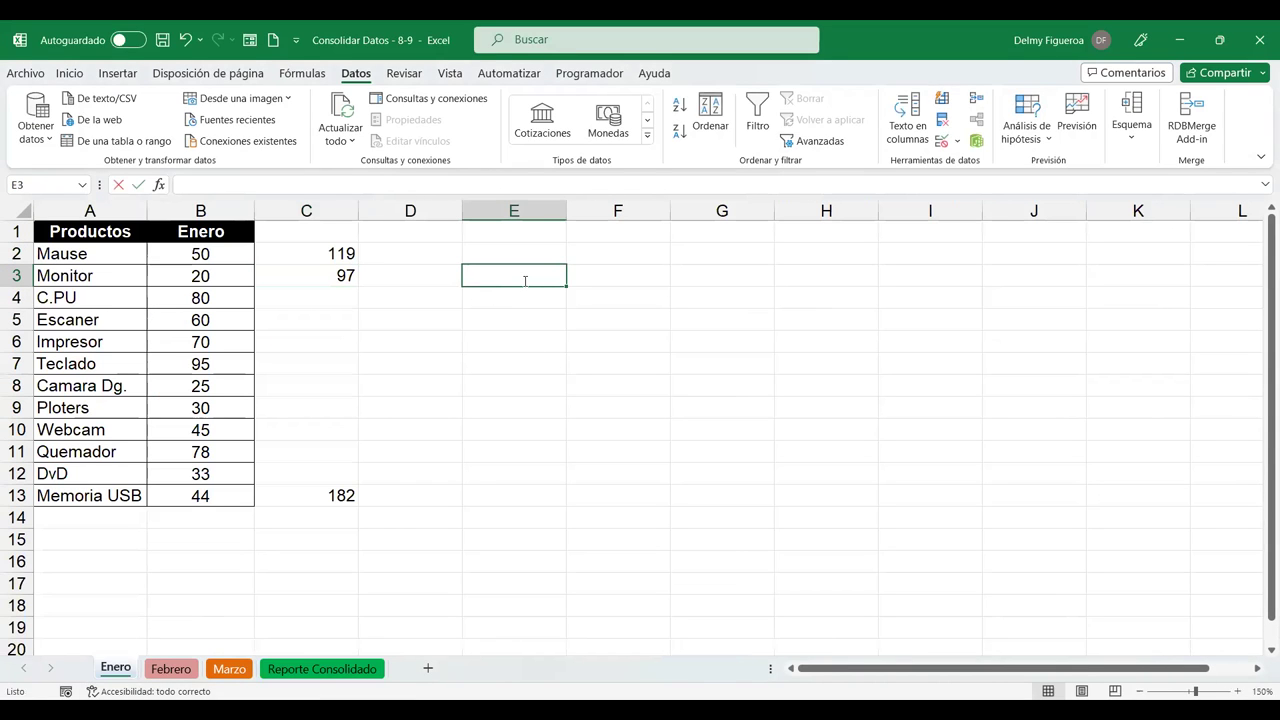
pyautogui.write('+182+97')
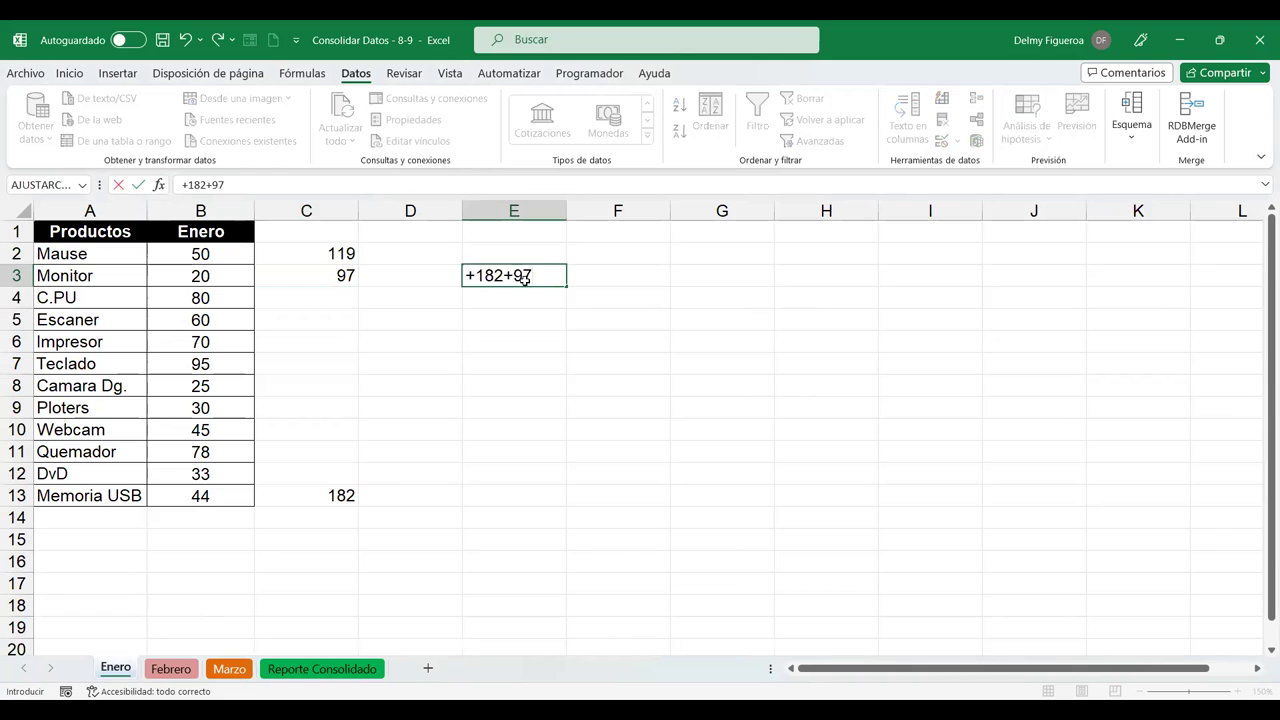
pyautogui.press('Return')
pyautogui.click(316, 670)
pyautogui.click(448, 302)
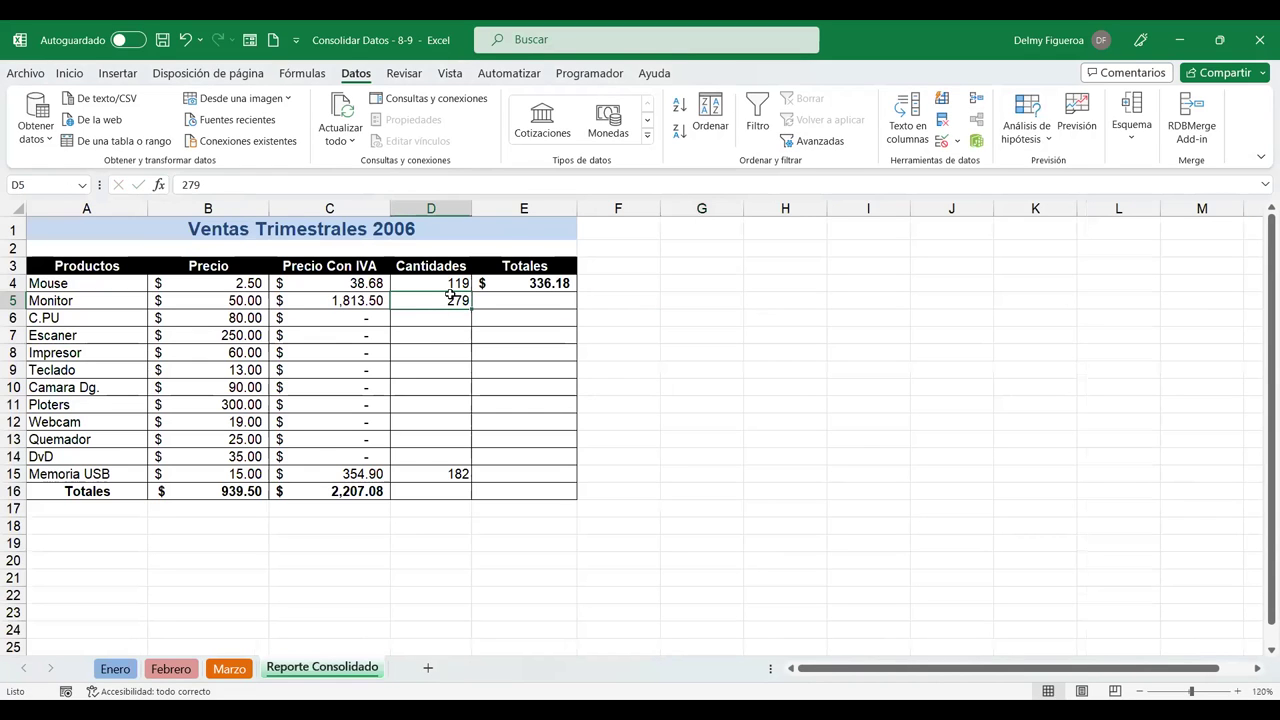
# Open Consolidar and browse its saved Enero, Febrero and Marzo reference list.
pyautogui.click(977, 98)
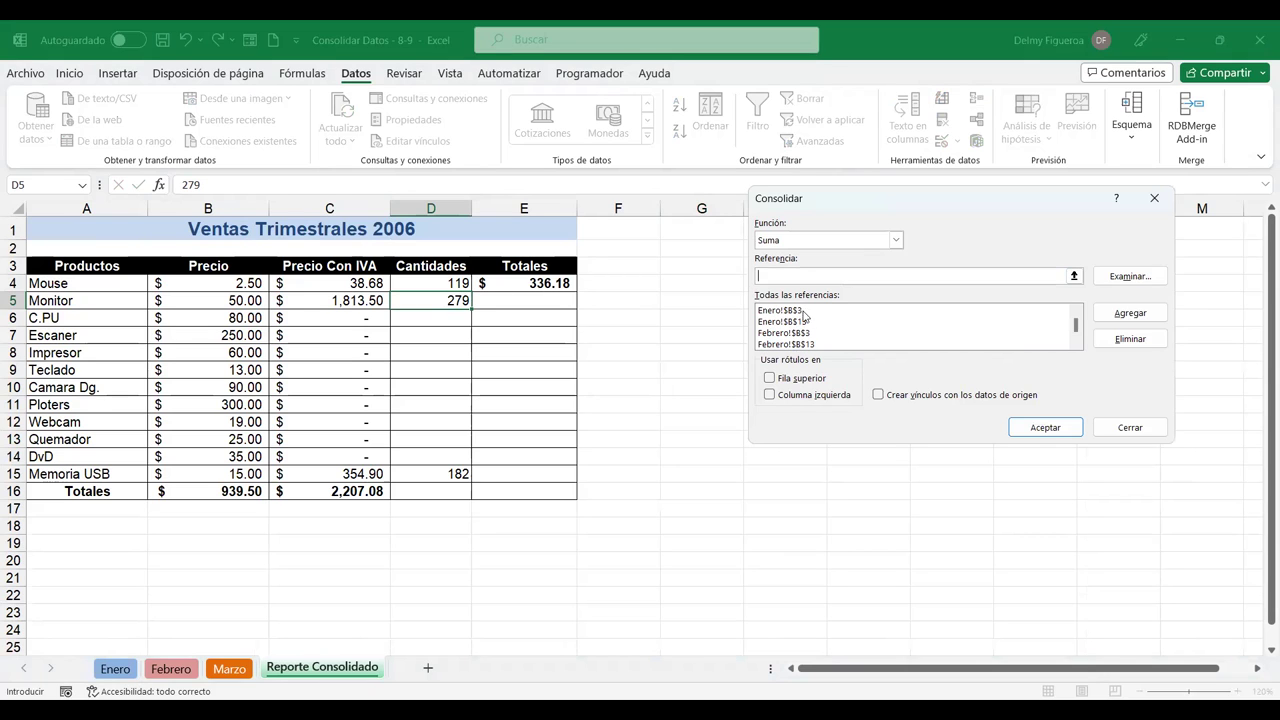
pyautogui.click(870, 591)
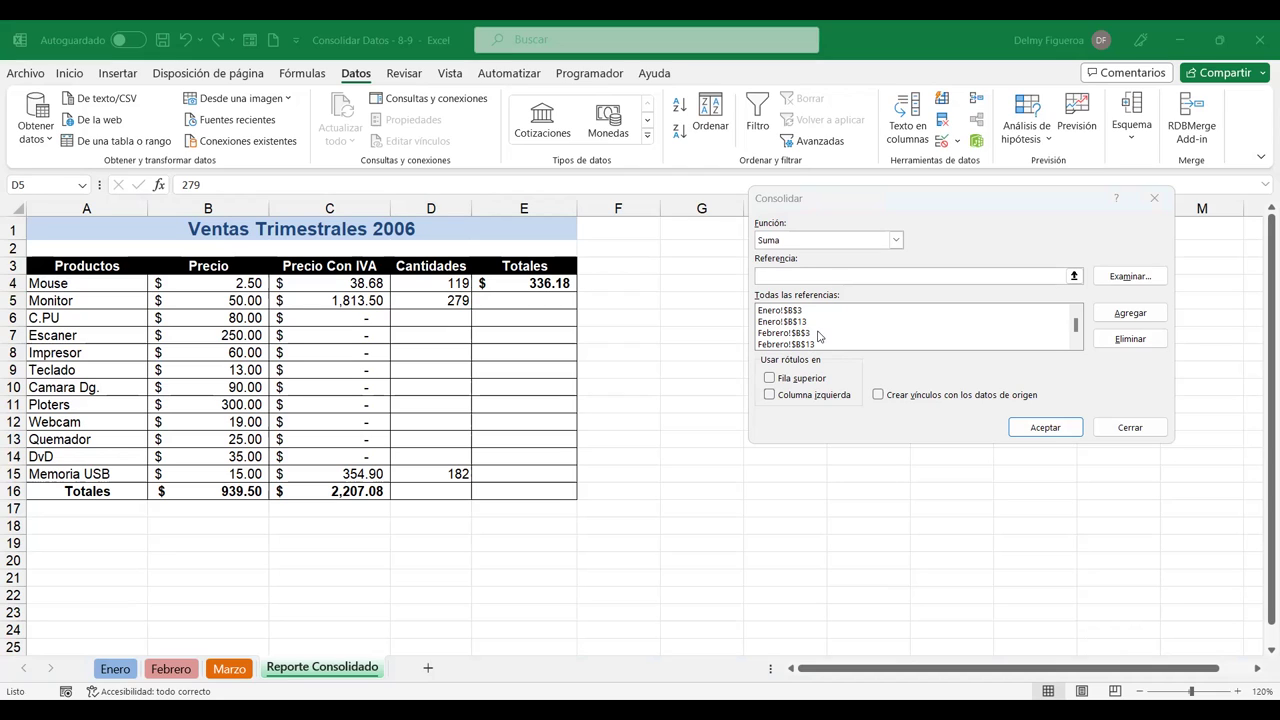
pyautogui.scroll(-1, 836, 327)
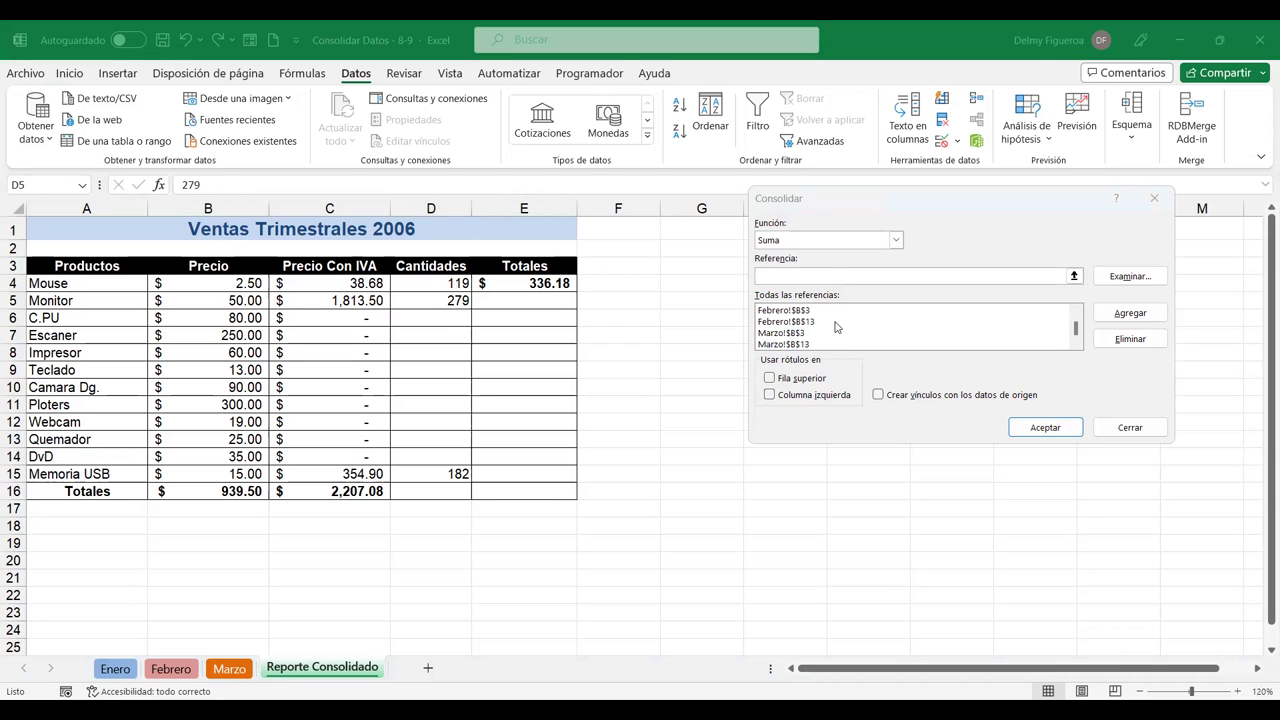
pyautogui.scroll(1, 804, 349)
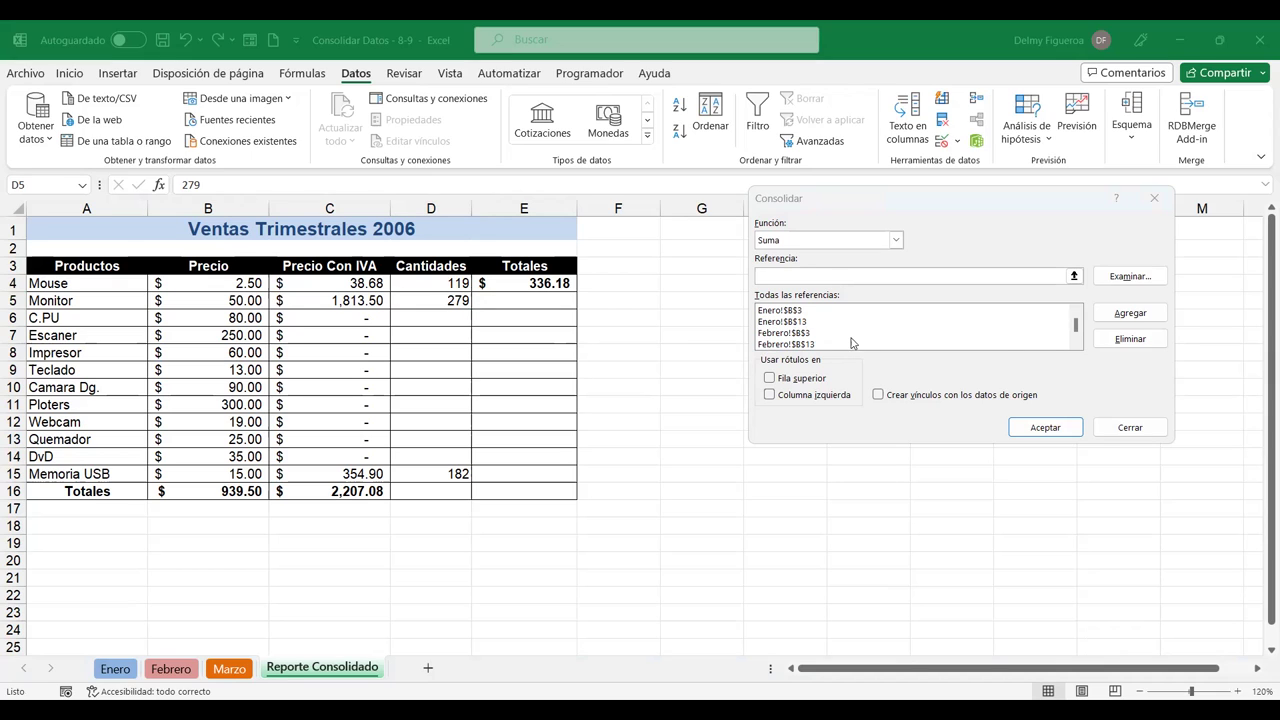
pyautogui.scroll(-1, 865, 334)
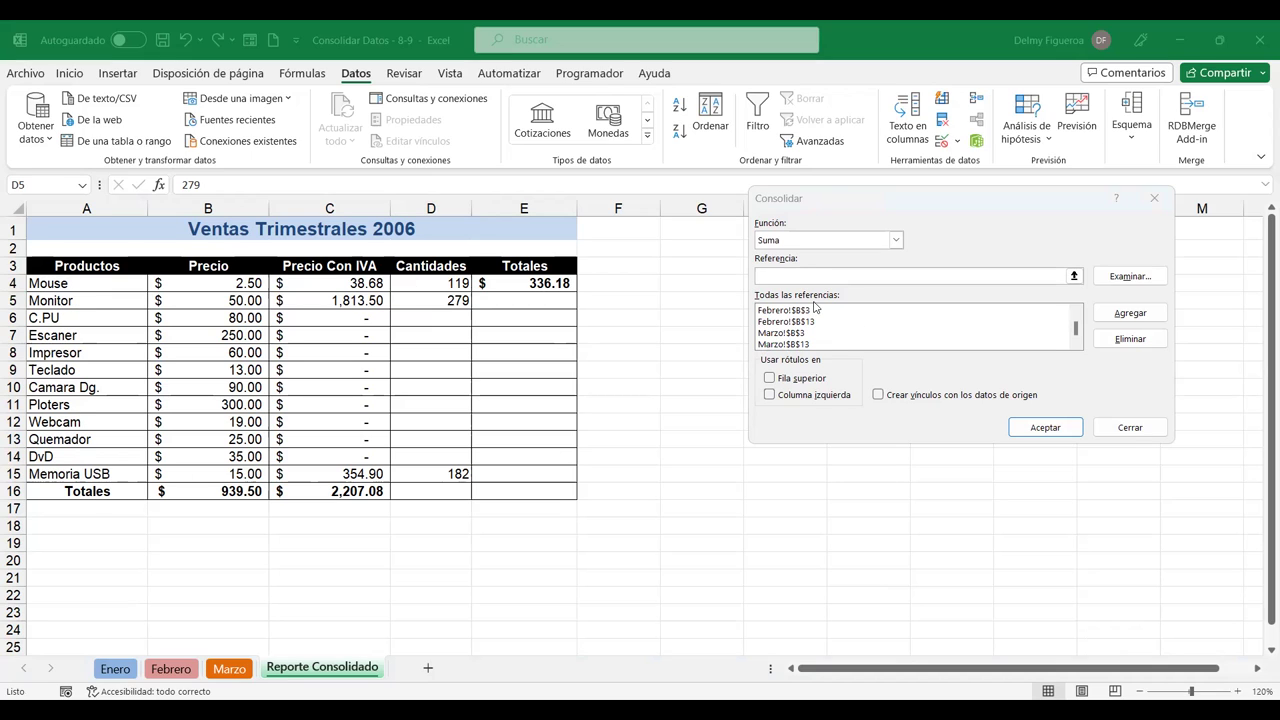
pyautogui.scroll(1, 880, 336)
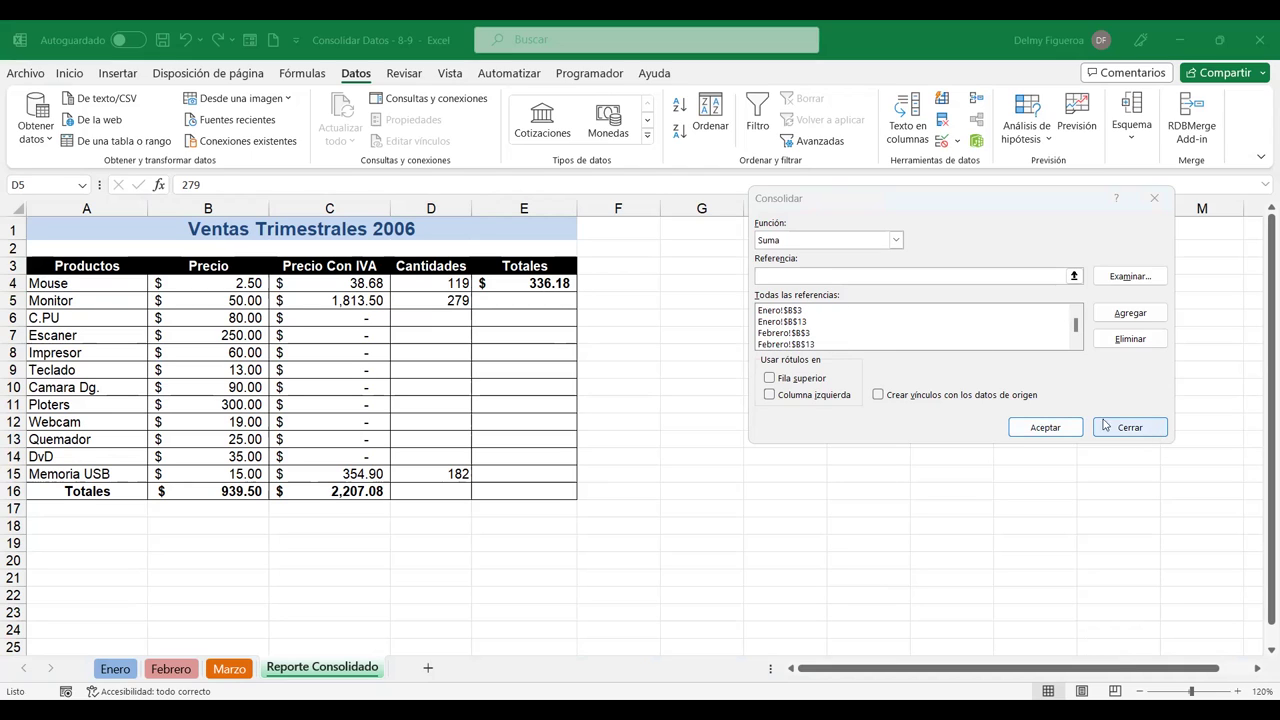
pyautogui.scroll(-1, 800, 320)
pyautogui.scroll(1, 797, 331)
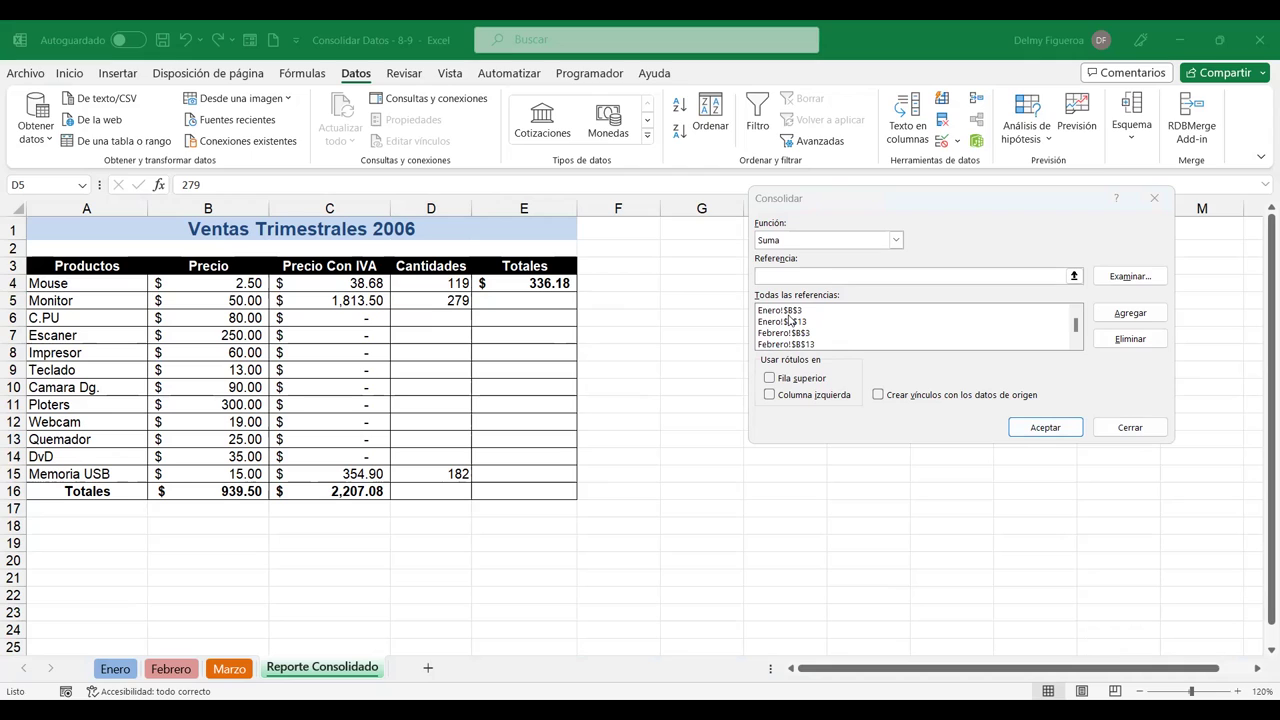
# Remove the Enero!$B$3 and Enero!$B$13 references from the list.
pyautogui.click(840, 313)
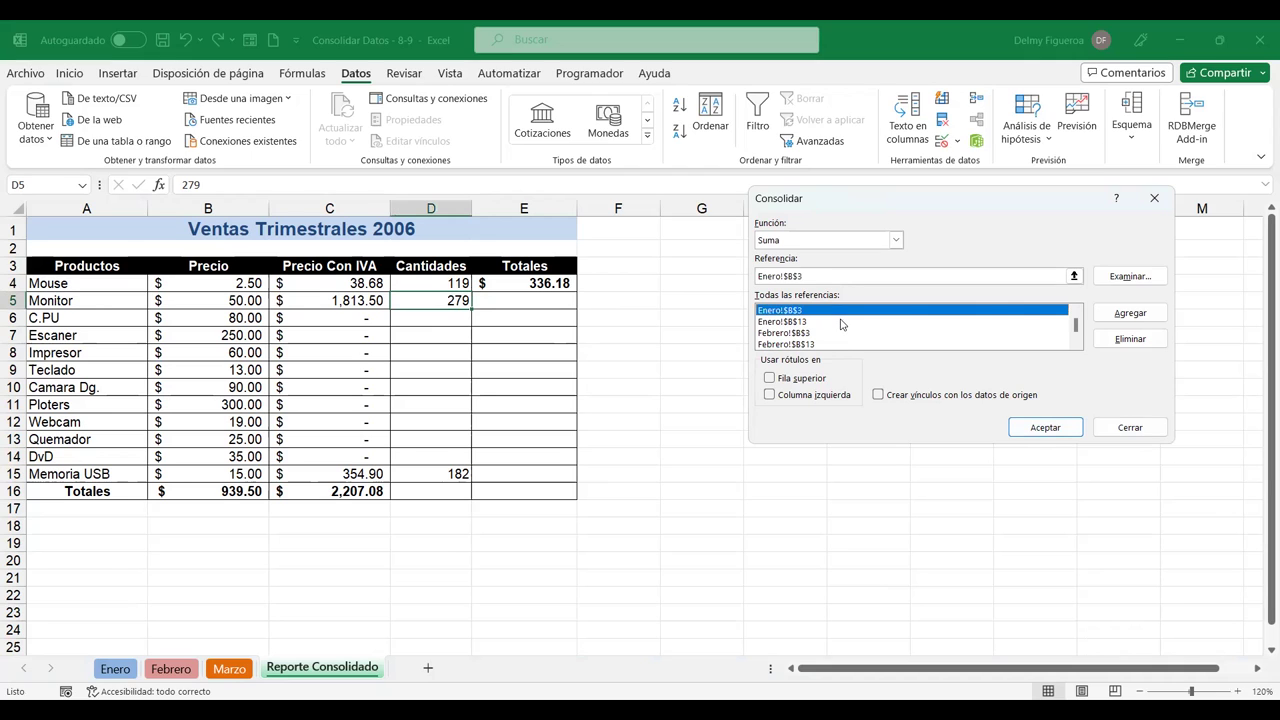
pyautogui.click(840, 322)
pyautogui.click(826, 311)
pyautogui.click(1130, 340)
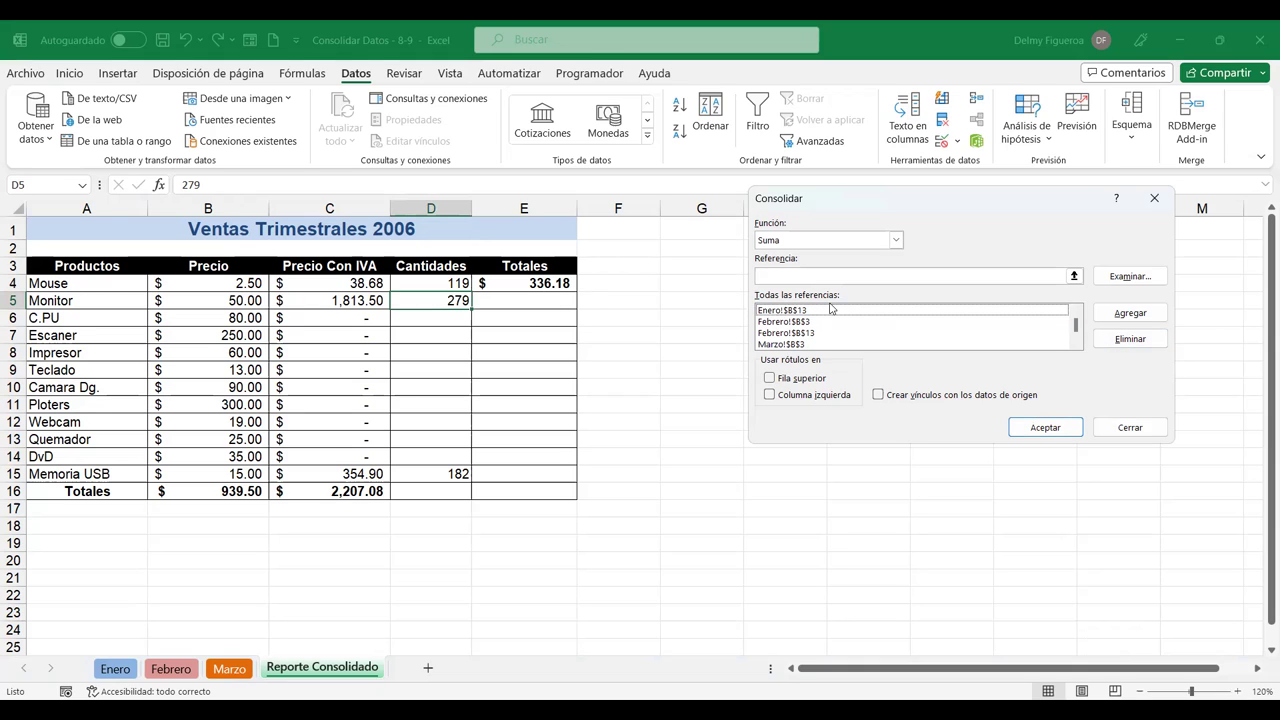
pyautogui.click(826, 312)
pyautogui.click(1124, 342)
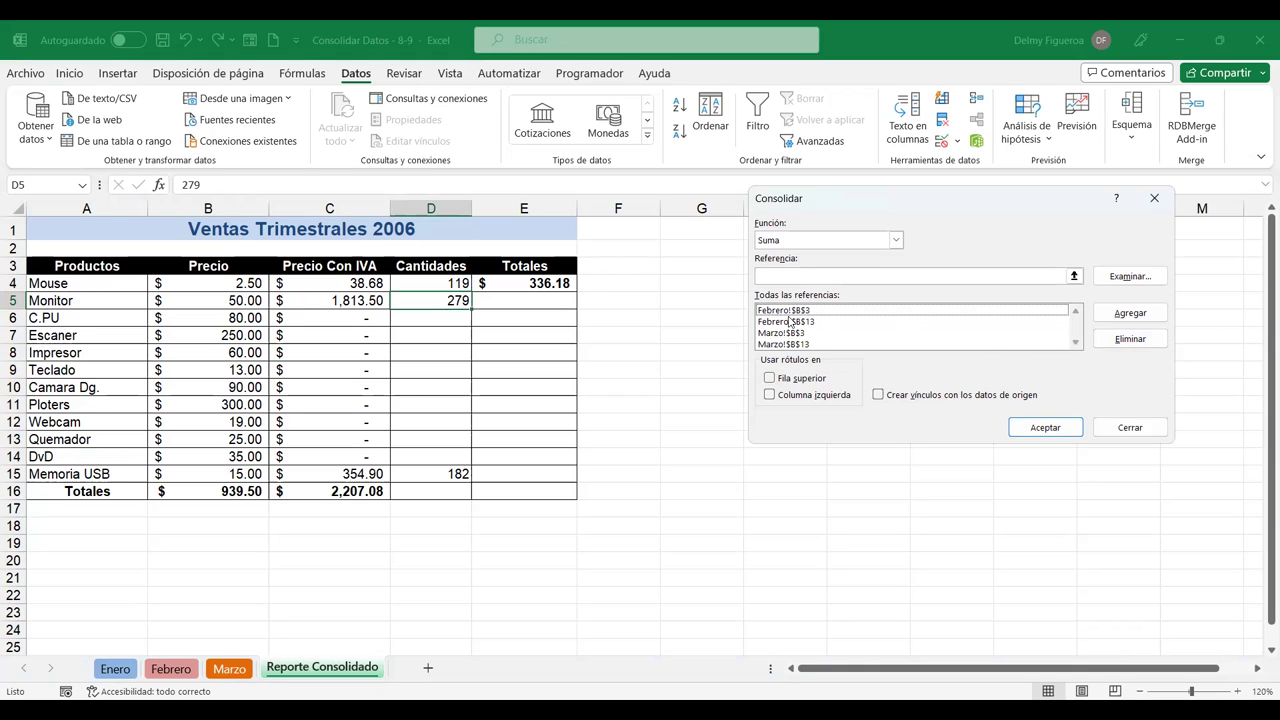
pyautogui.click(790, 321)
# Remove the Febrero and Marzo references and apply the empty consolidation.
pyautogui.click(1128, 340)
pyautogui.click(800, 311)
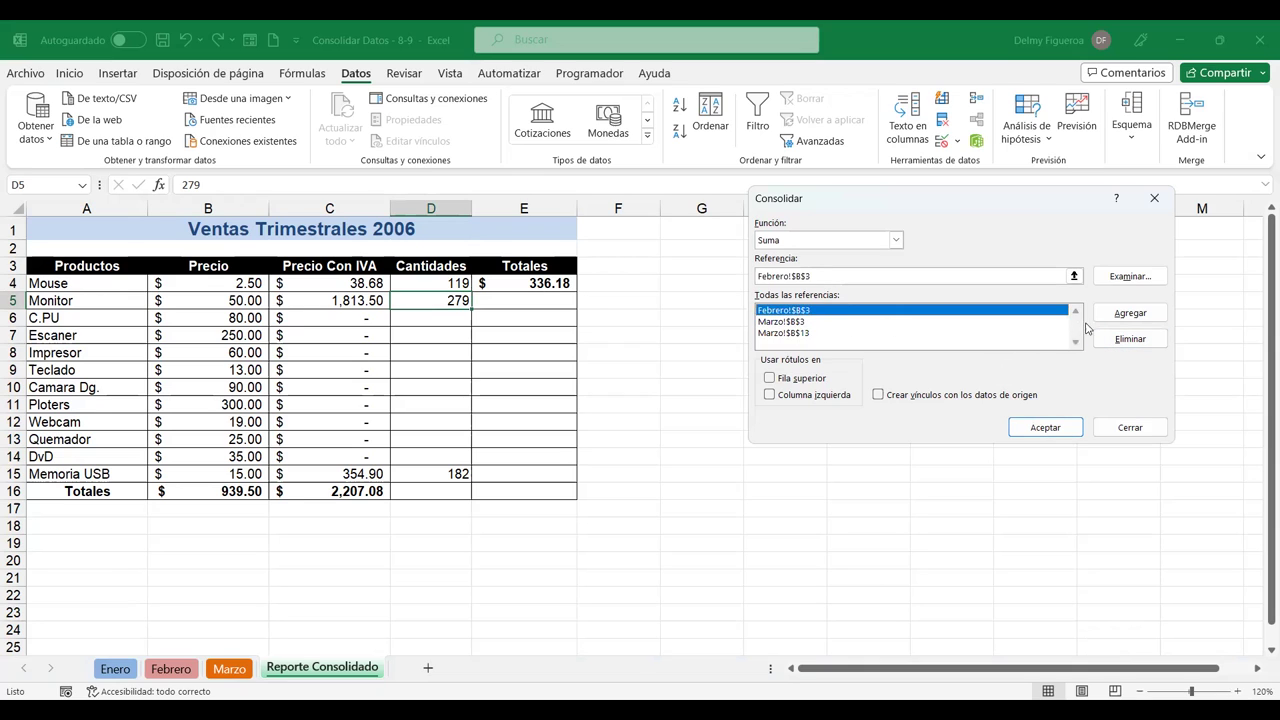
pyautogui.click(1127, 340)
pyautogui.click(1121, 341)
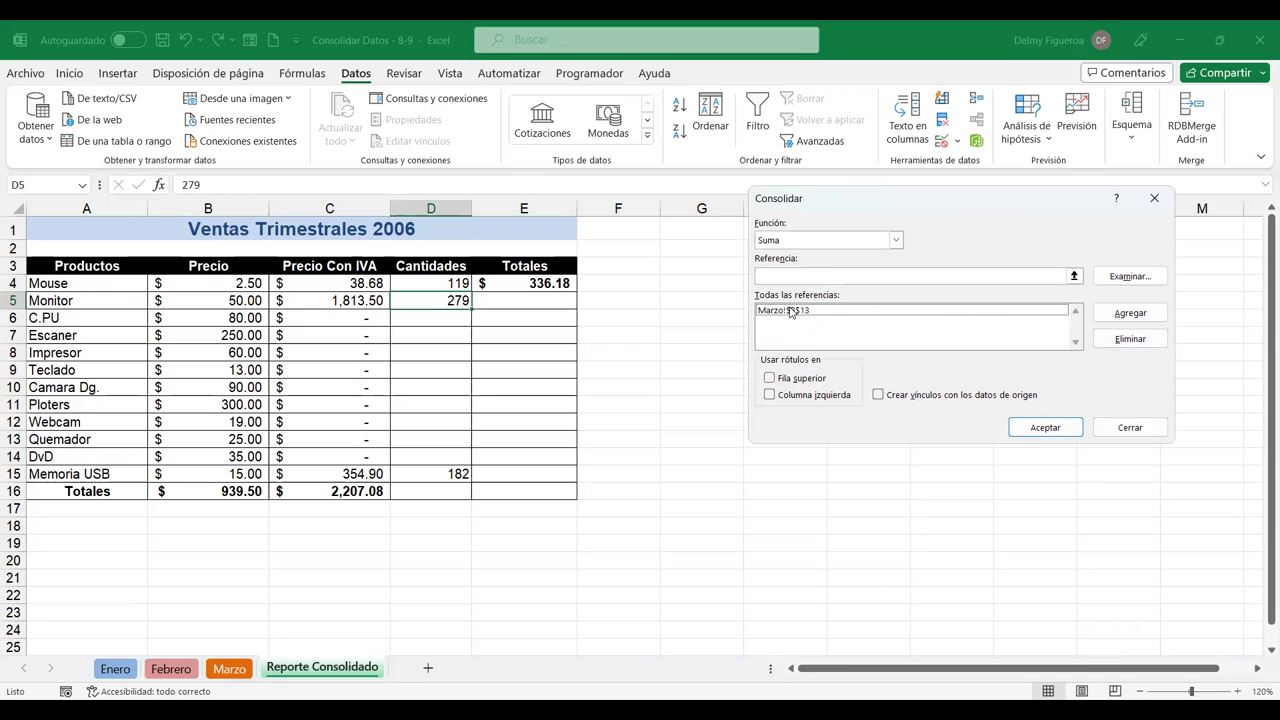
pyautogui.click(1120, 340)
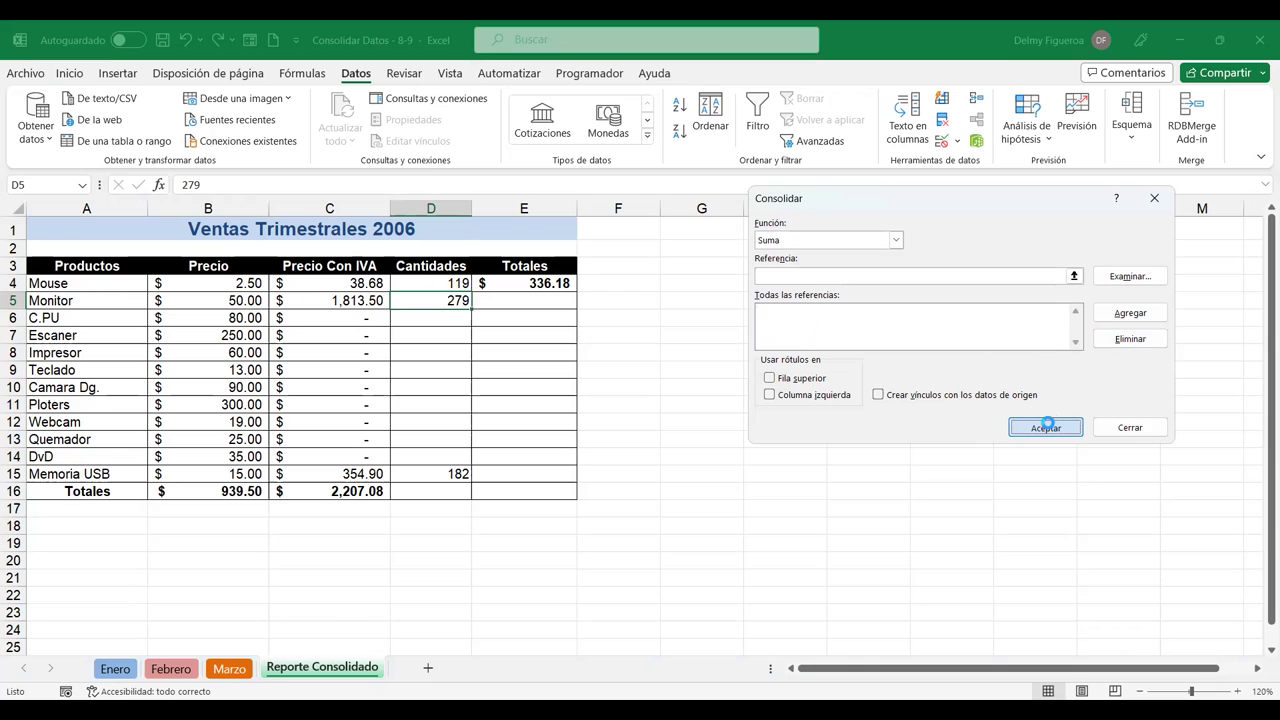
pyautogui.press('Return')
pyautogui.click(658, 418)
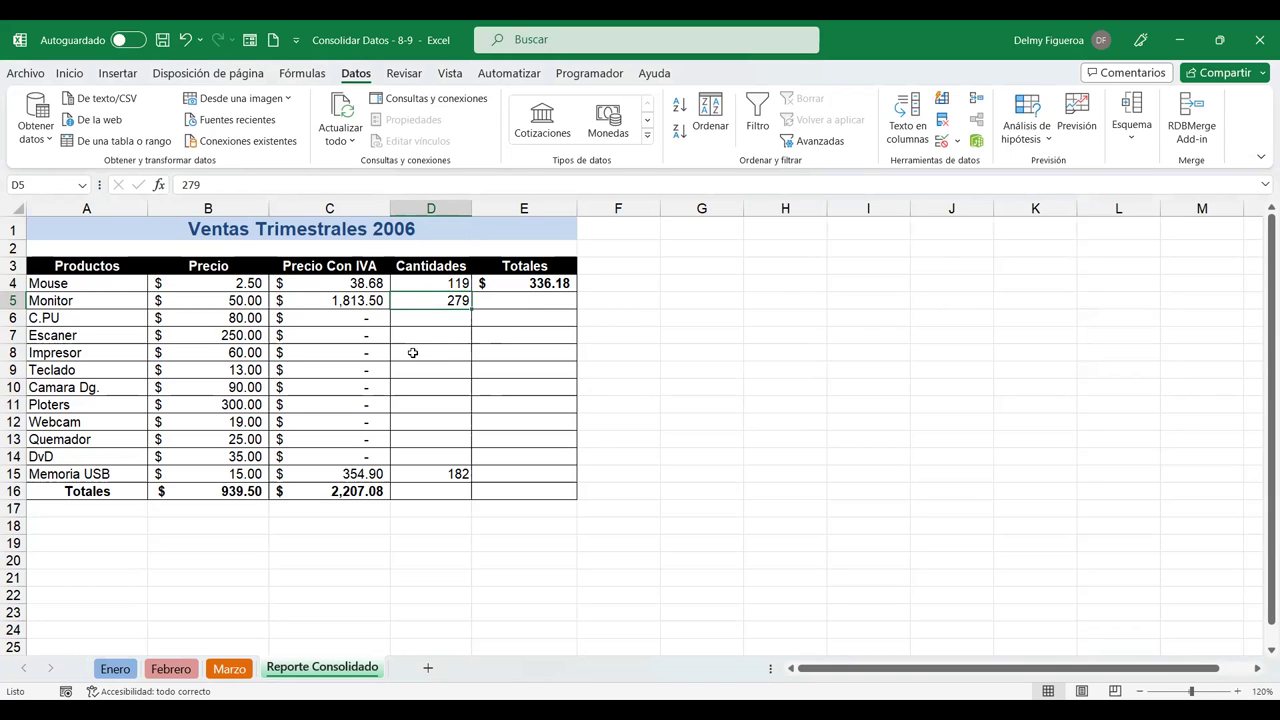
pyautogui.doubleClick(341, 281)
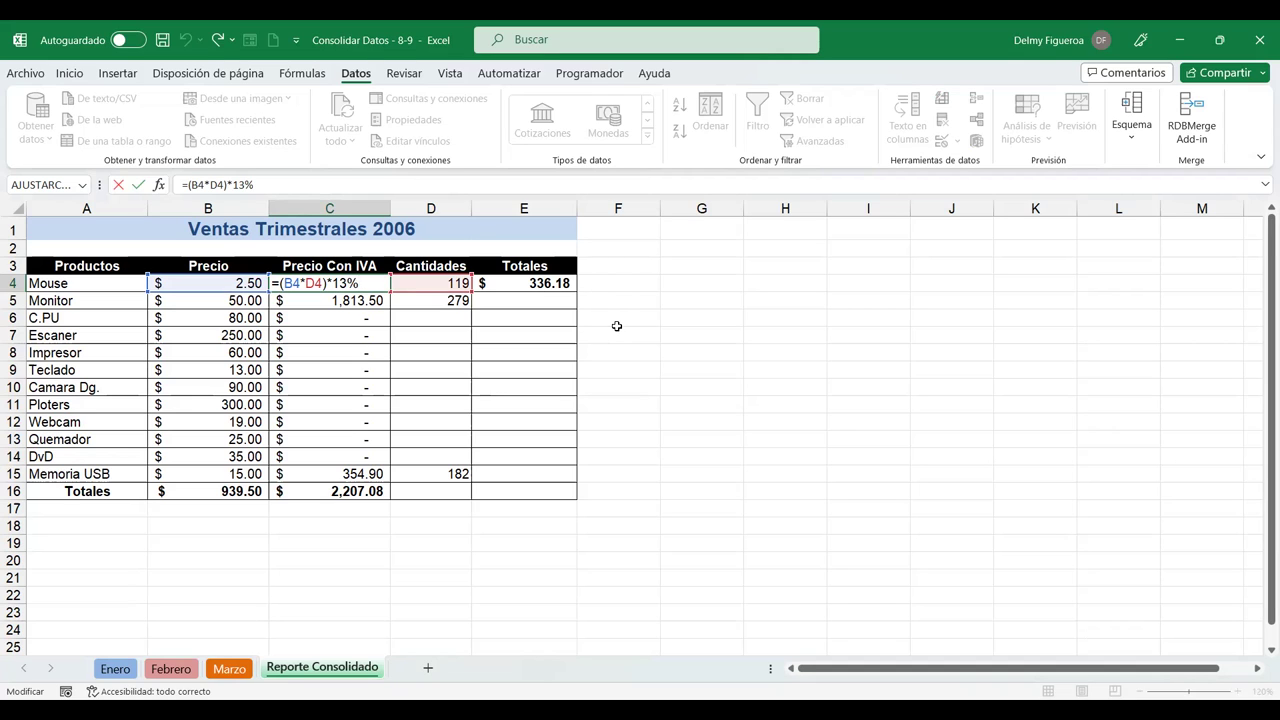
pyautogui.press('Return')
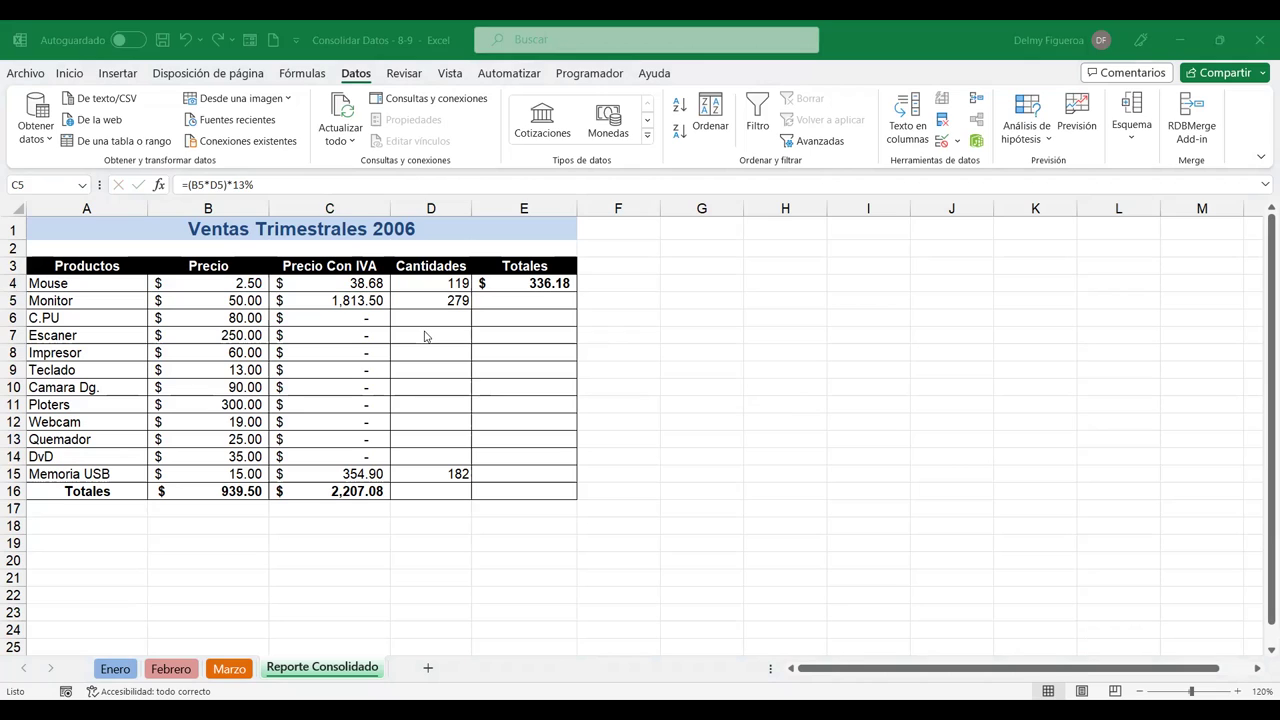
pyautogui.click(440, 300)
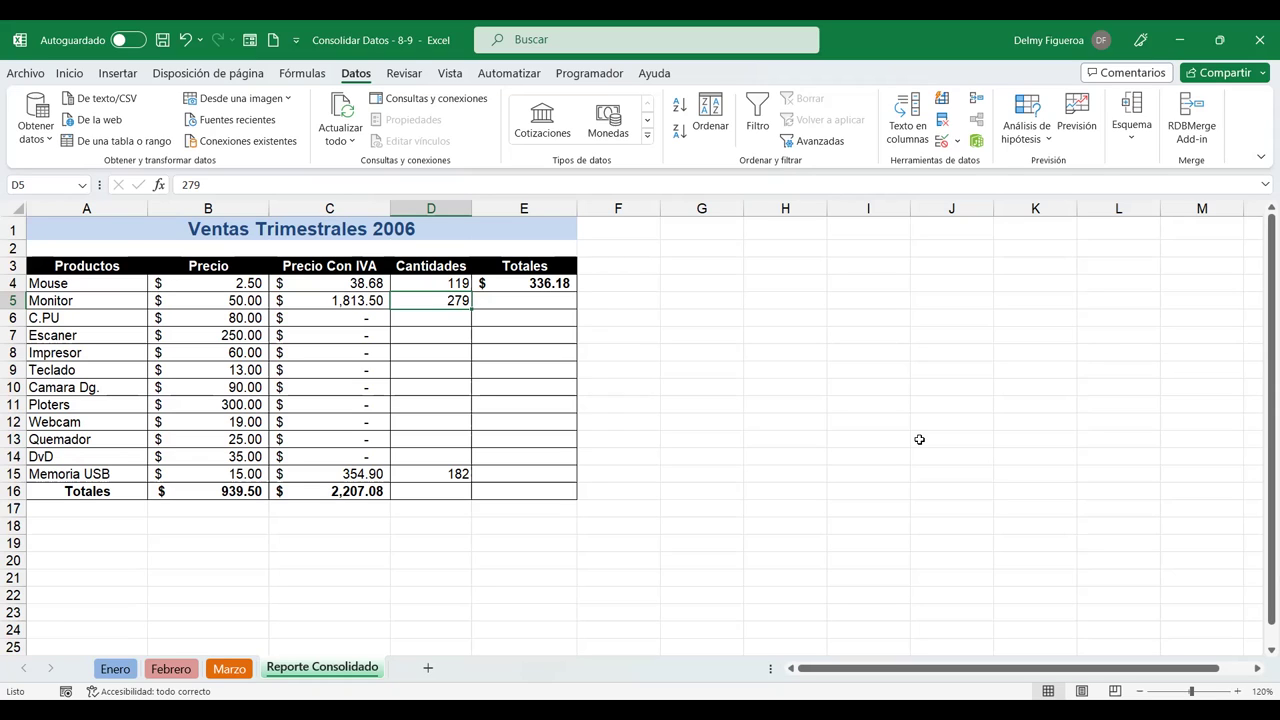
# Clear Monitor's 279 from D5 and Mouse's 119 from D4.
pyautogui.press('Delete')
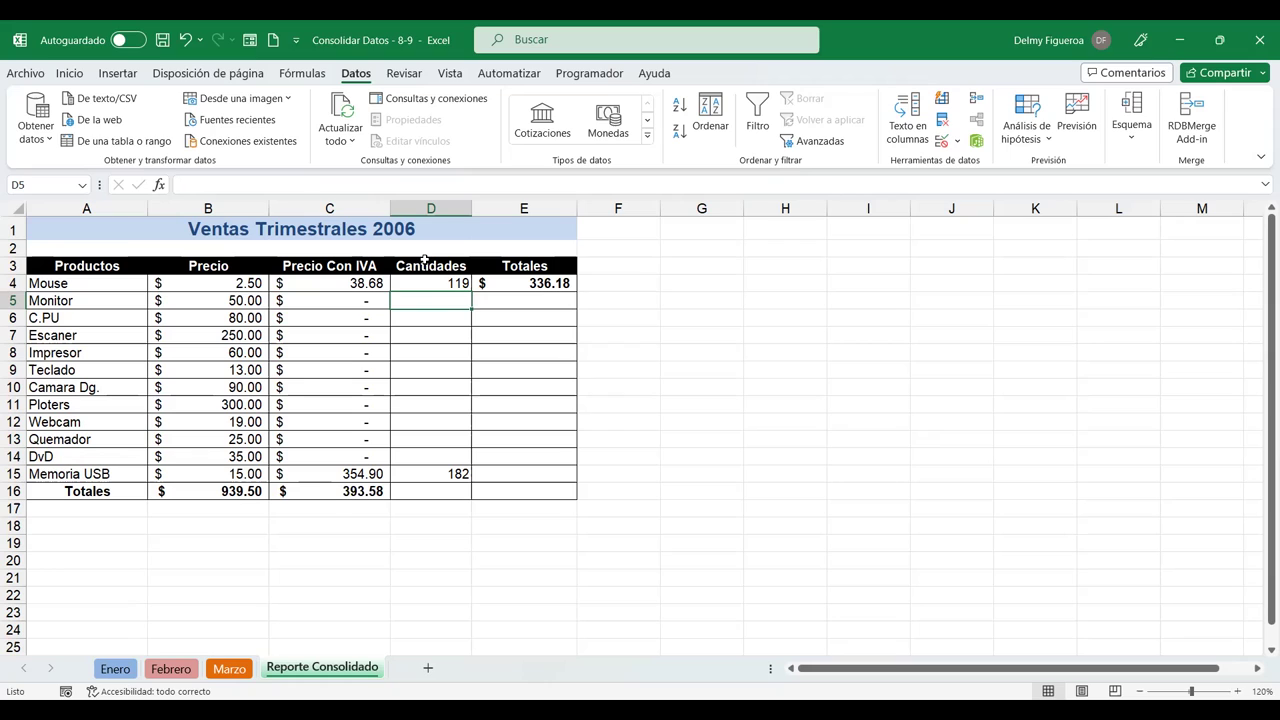
pyautogui.click(432, 280)
pyautogui.press('Delete')
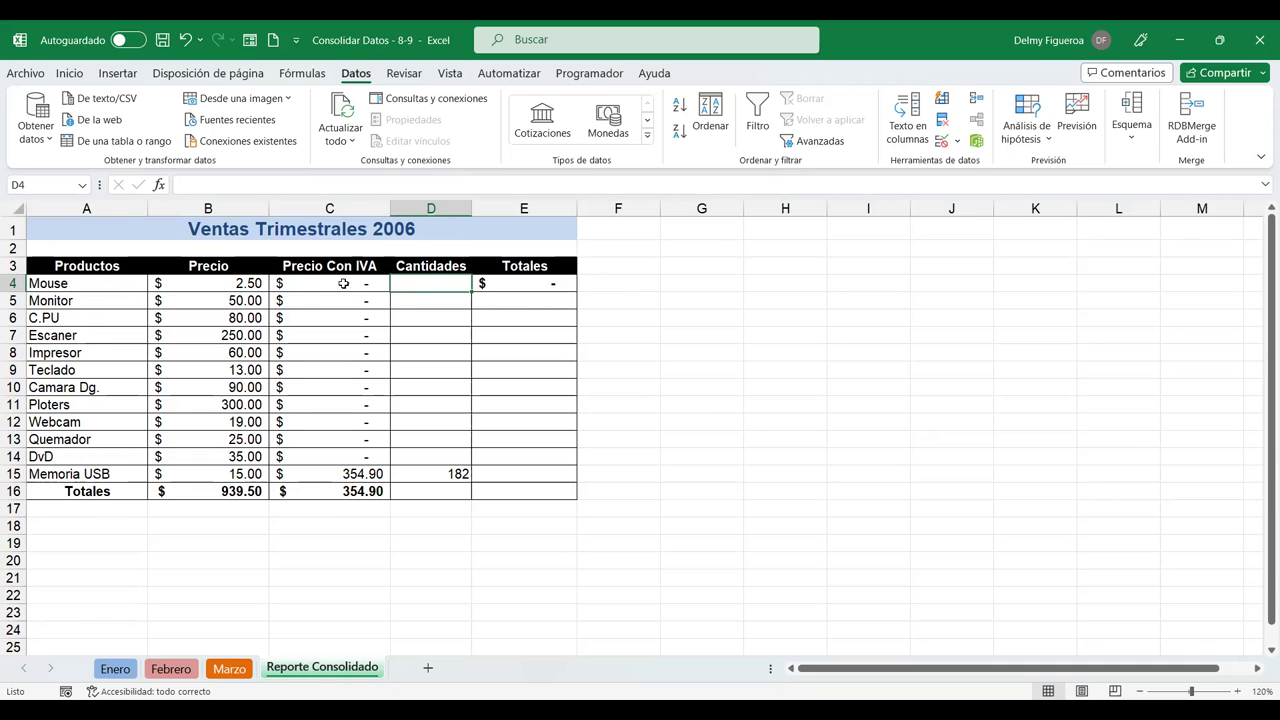
pyautogui.click(432, 297)
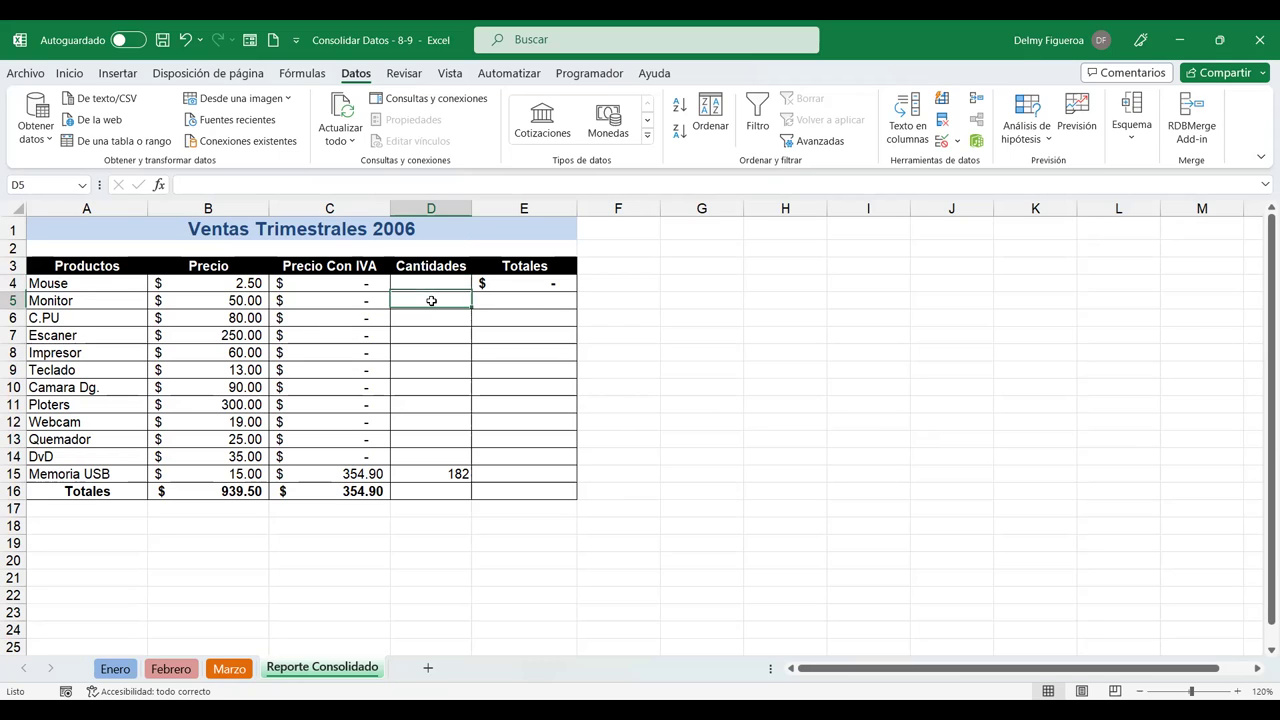
pyautogui.click(430, 320)
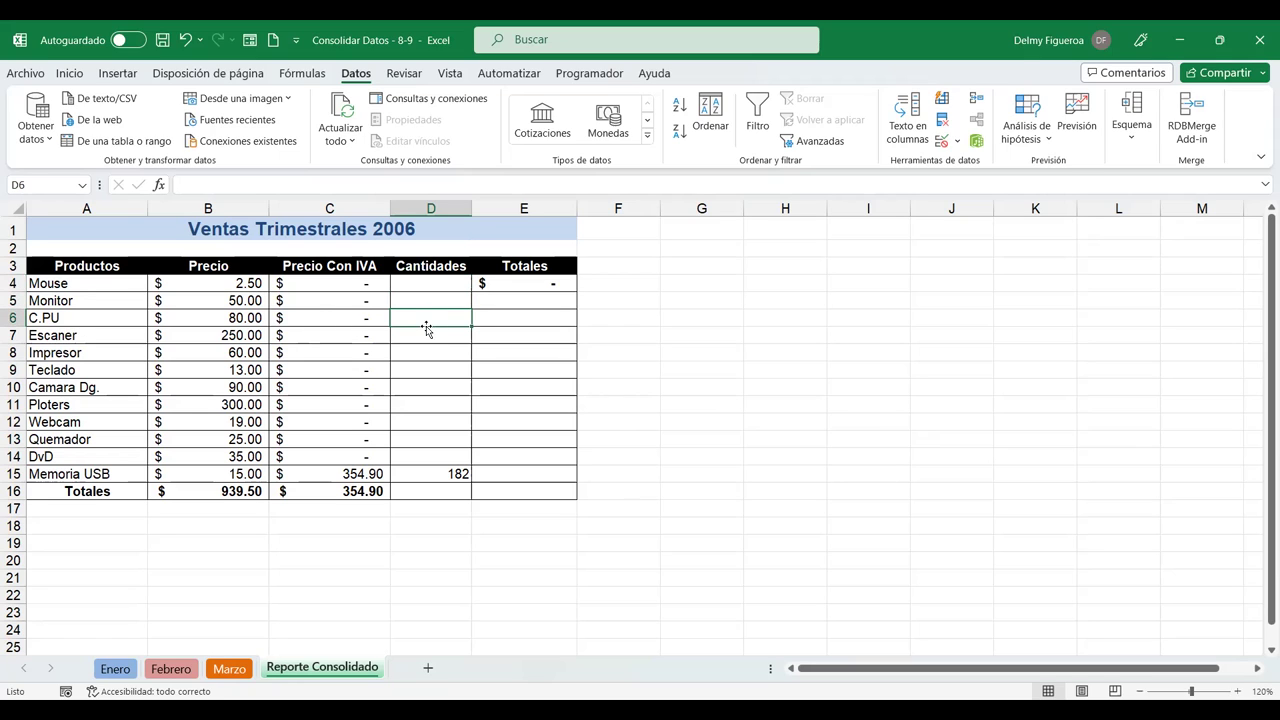
# Look over the month sheets, then delete Memoria USB's leftover 182 in D15.
pyautogui.click(228, 669)
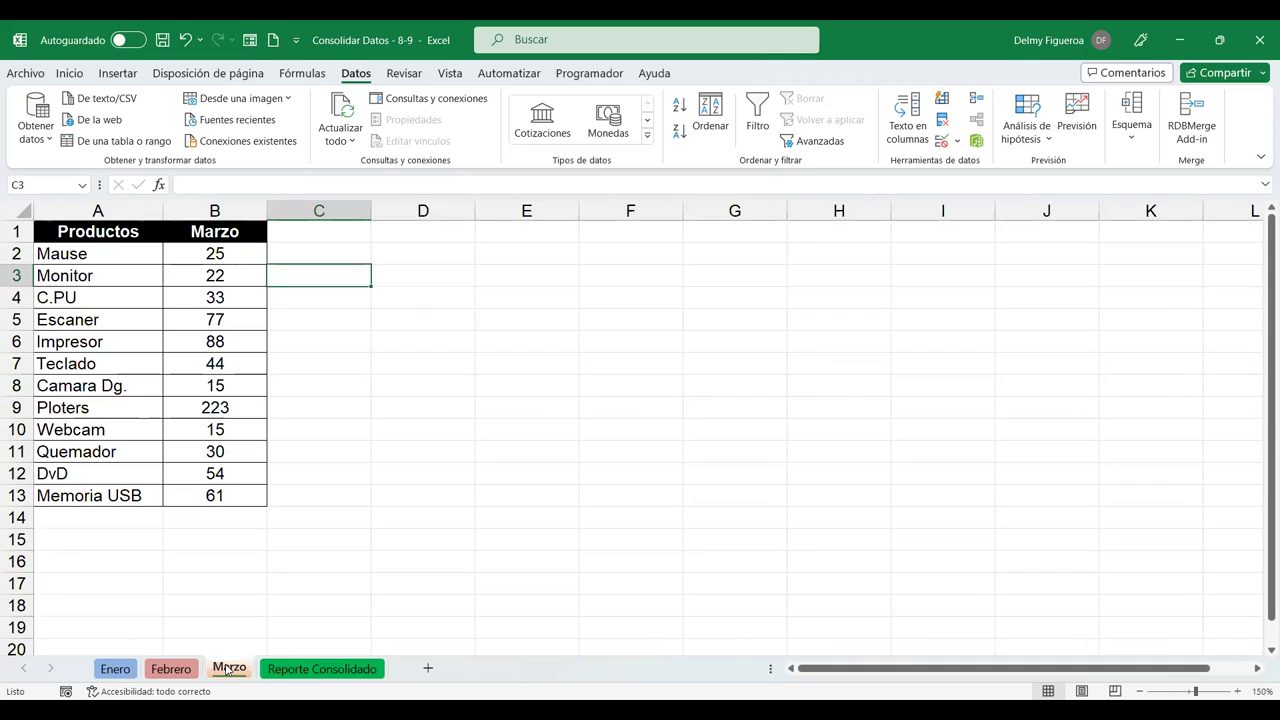
pyautogui.click(171, 669)
pyautogui.click(118, 669)
pyautogui.click(171, 669)
pyautogui.click(320, 668)
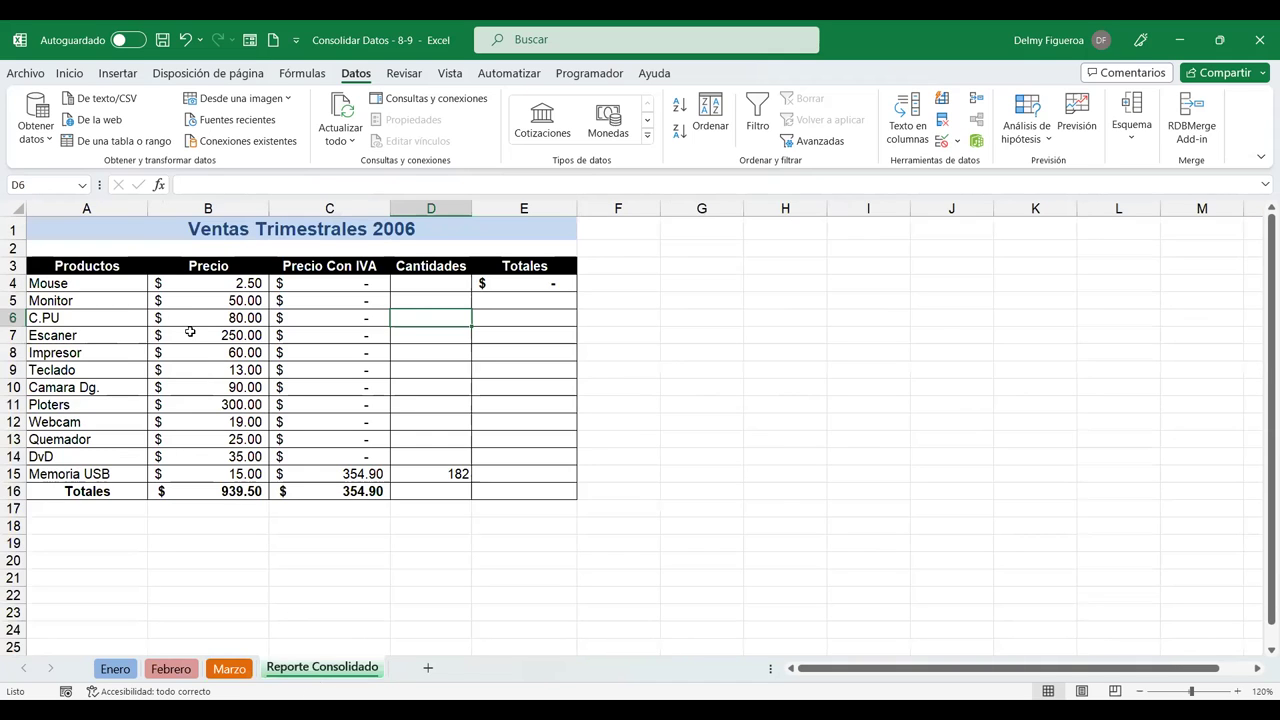
pyautogui.click(439, 281)
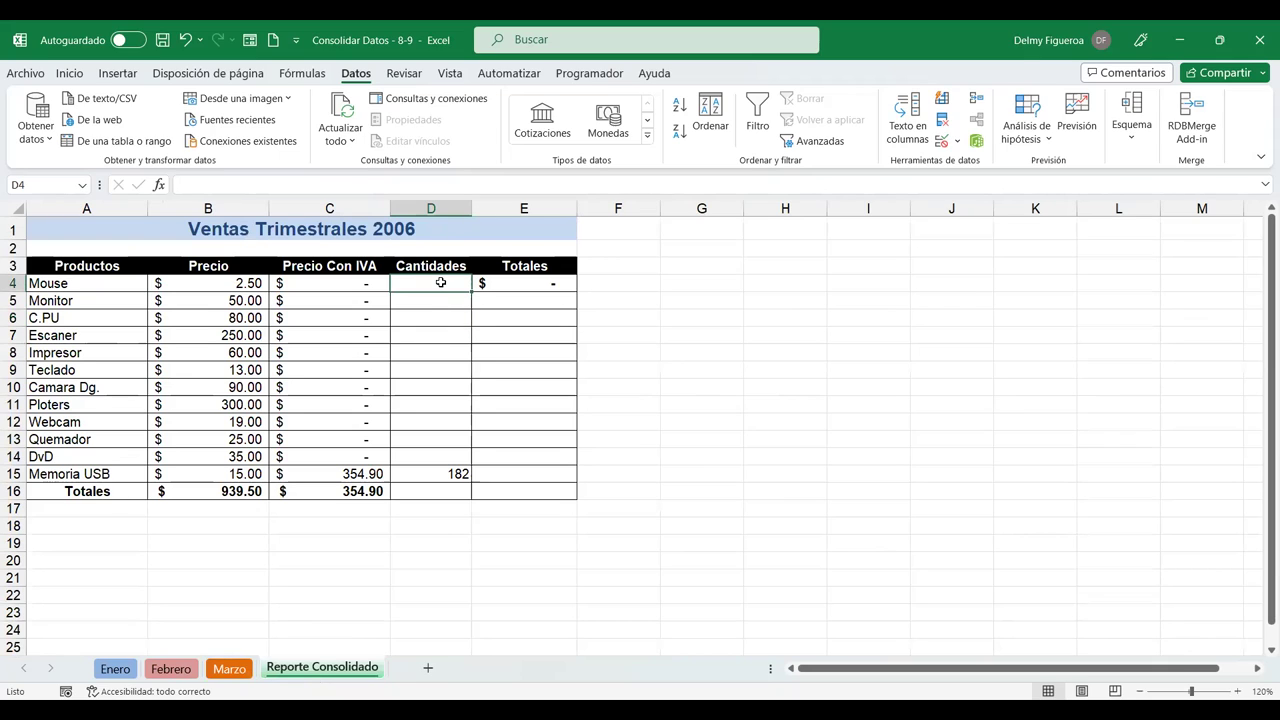
pyautogui.moveTo(440, 283); pyautogui.dragTo(440, 318)
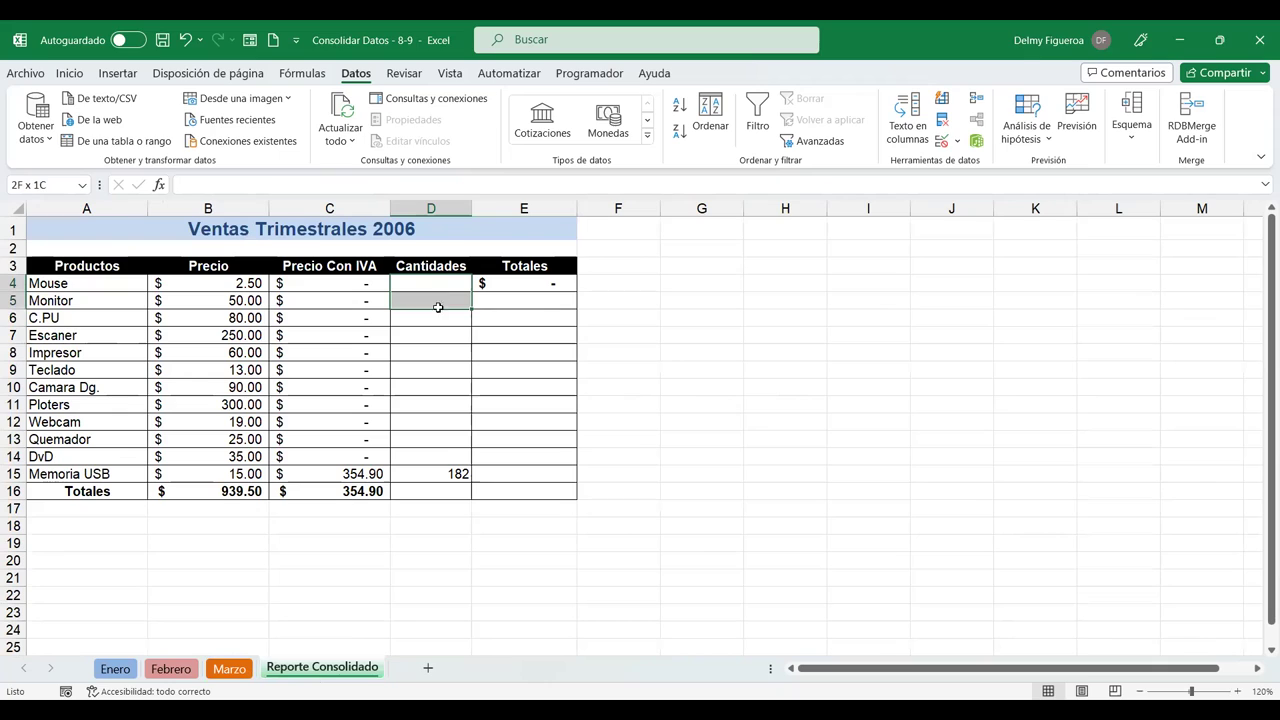
pyautogui.click(438, 474)
pyautogui.press('Delete')
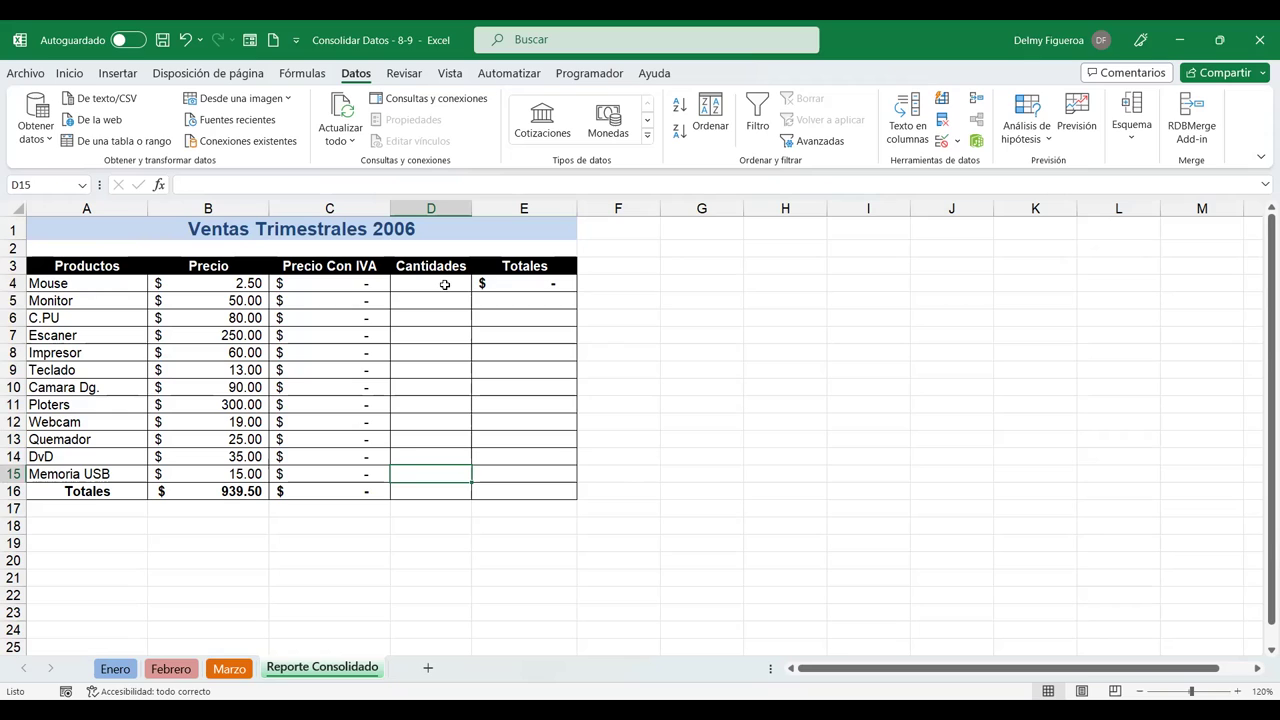
# Select D4:D15 and add Enero!$B$2:$B$13 as a Suma consolidation reference.
pyautogui.moveTo(444, 284); pyautogui.dragTo(436, 476)
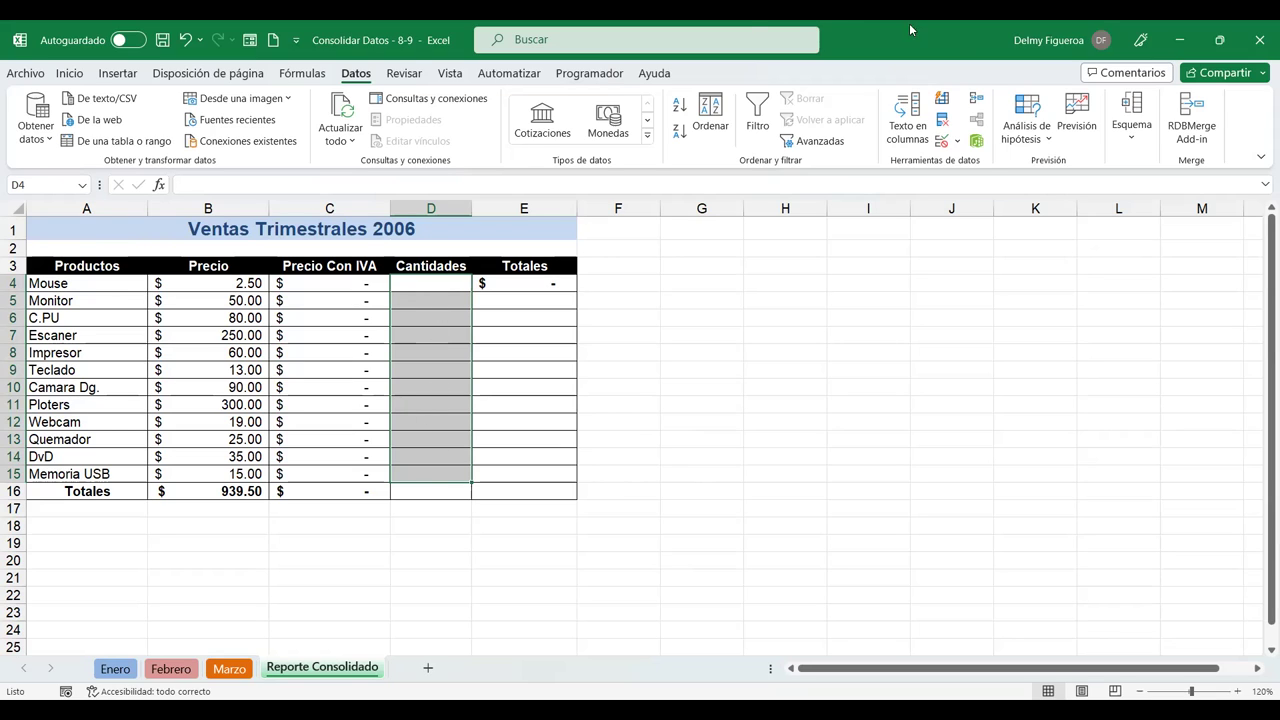
pyautogui.click(978, 103)
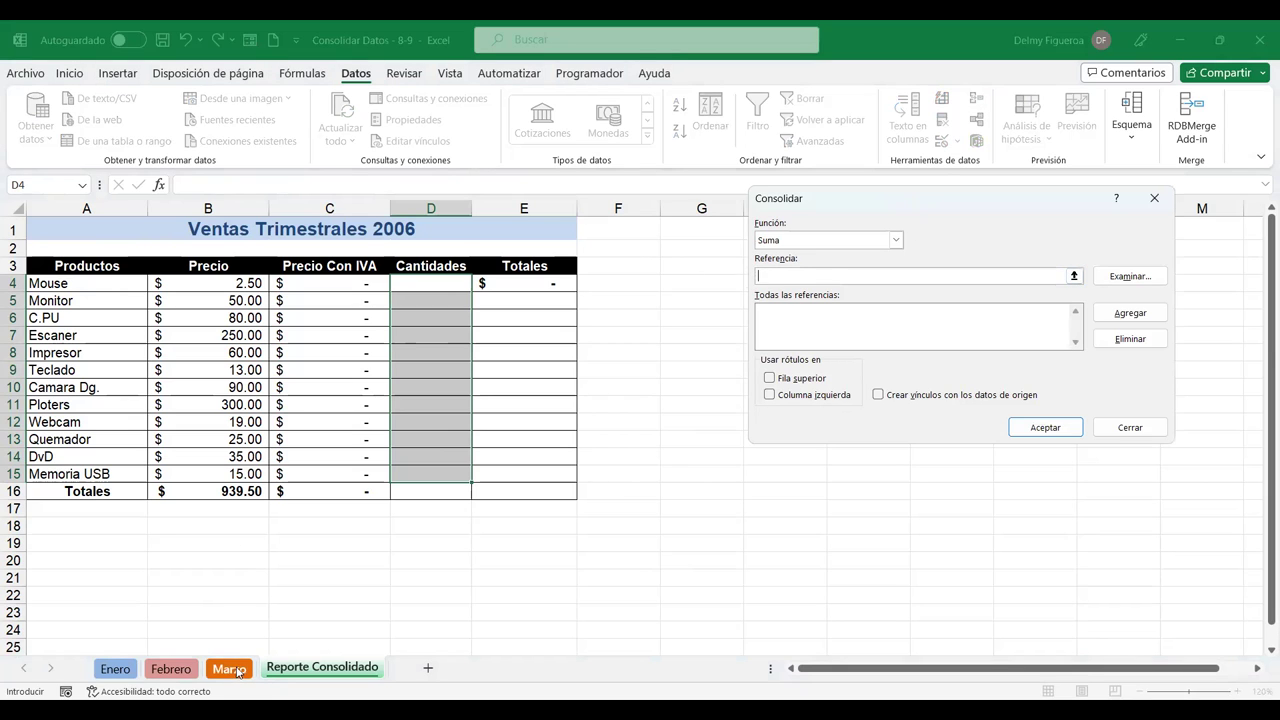
pyautogui.click(115, 669)
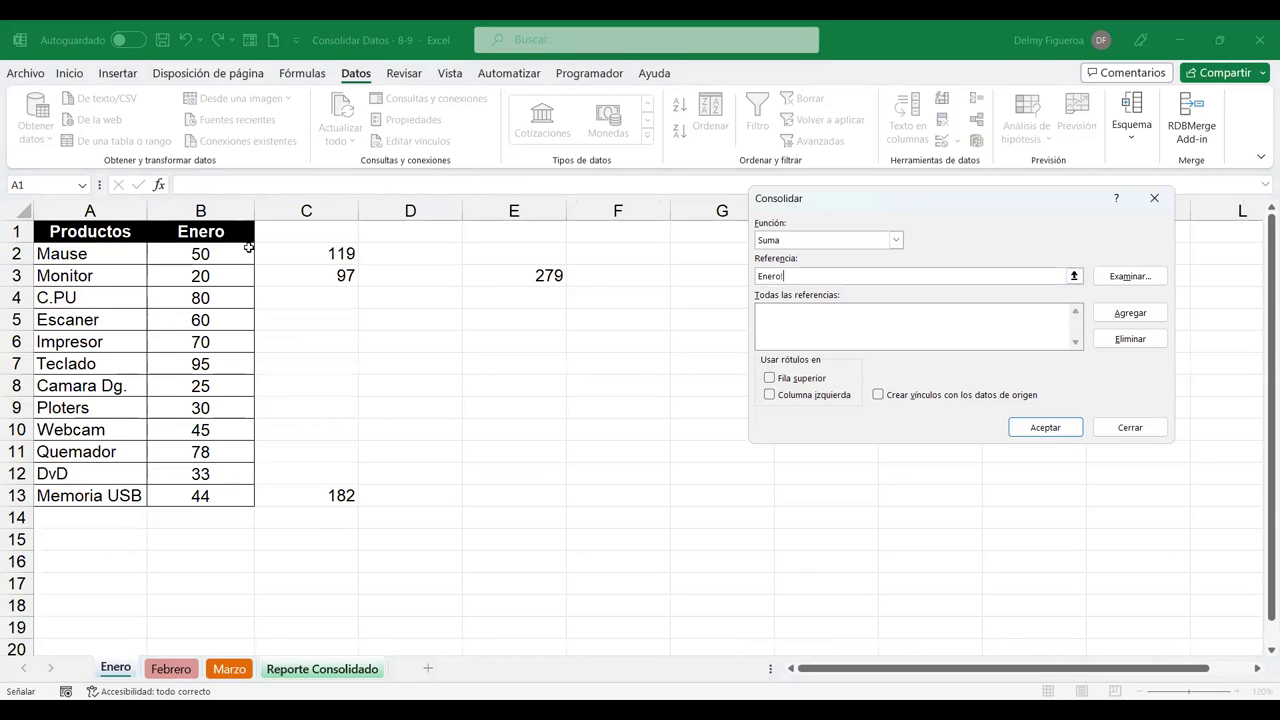
pyautogui.click(202, 254)
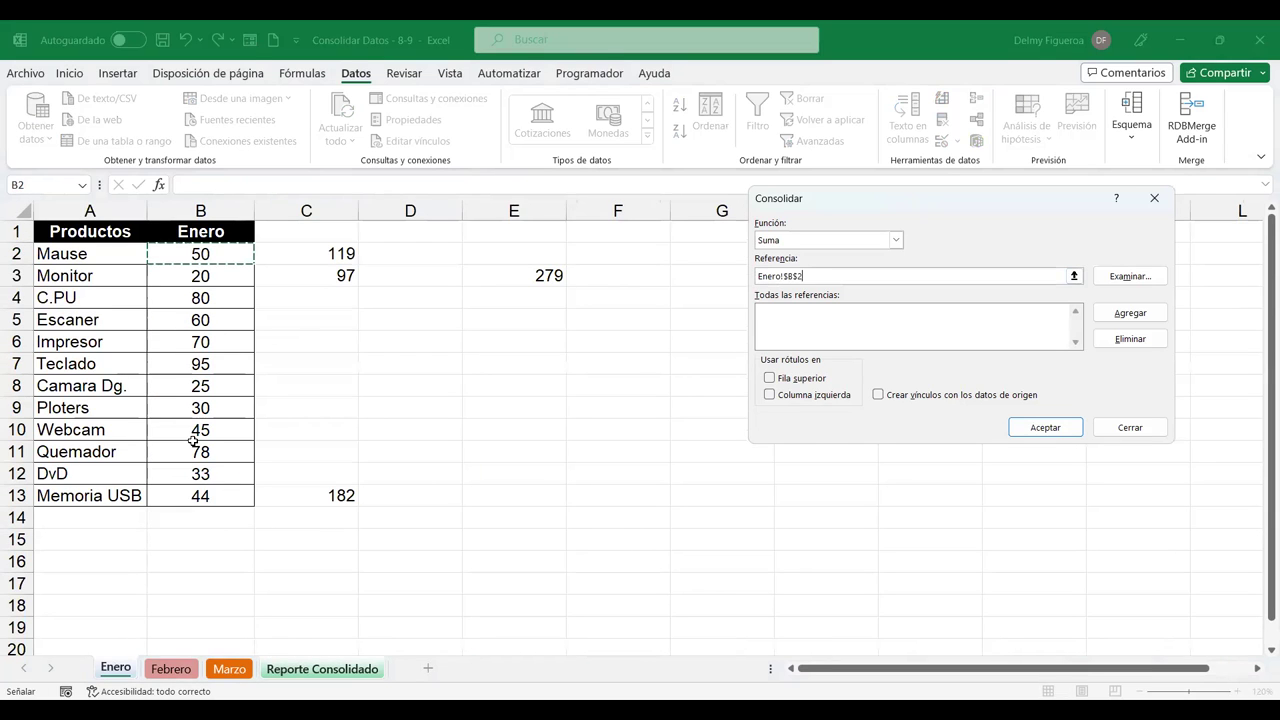
pyautogui.keyDown('shift'); pyautogui.click(201, 494); pyautogui.keyUp('shift')
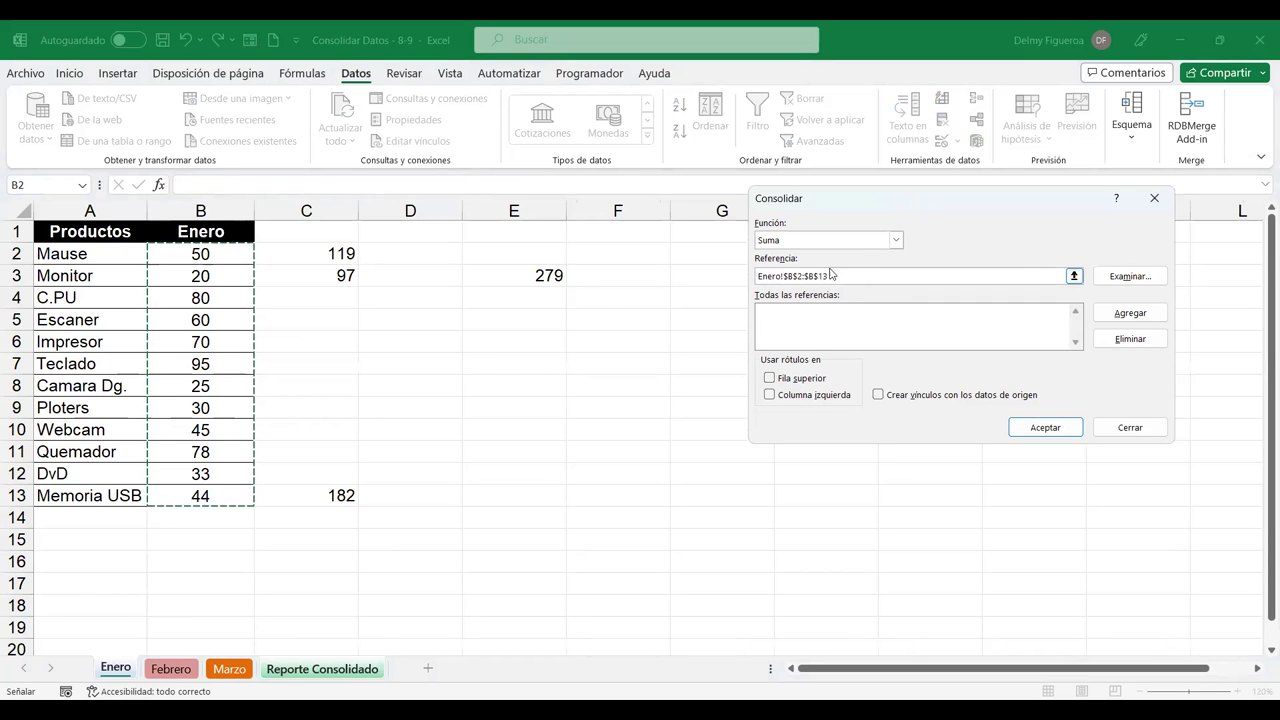
pyautogui.click(1130, 313)
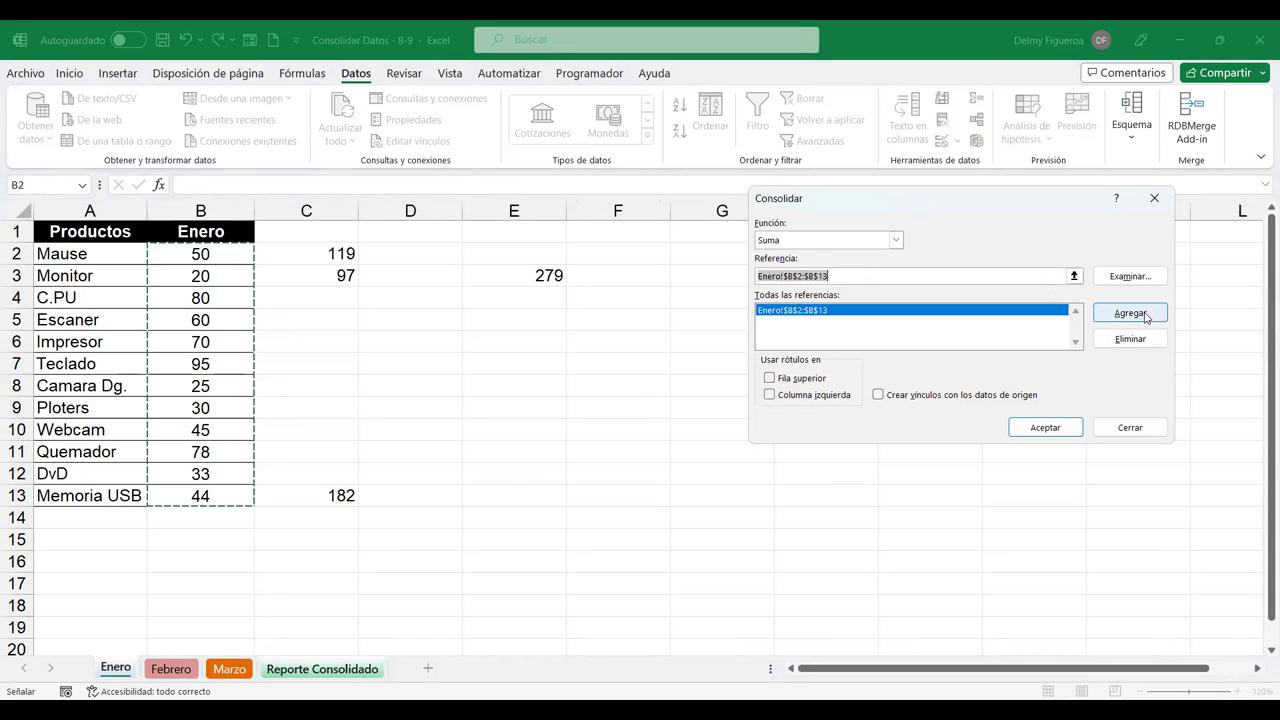
# Add Febrero!$B$2:$B$13 and Marzo!$B$2:$B$13, then run the consolidation.
pyautogui.click(170, 670)
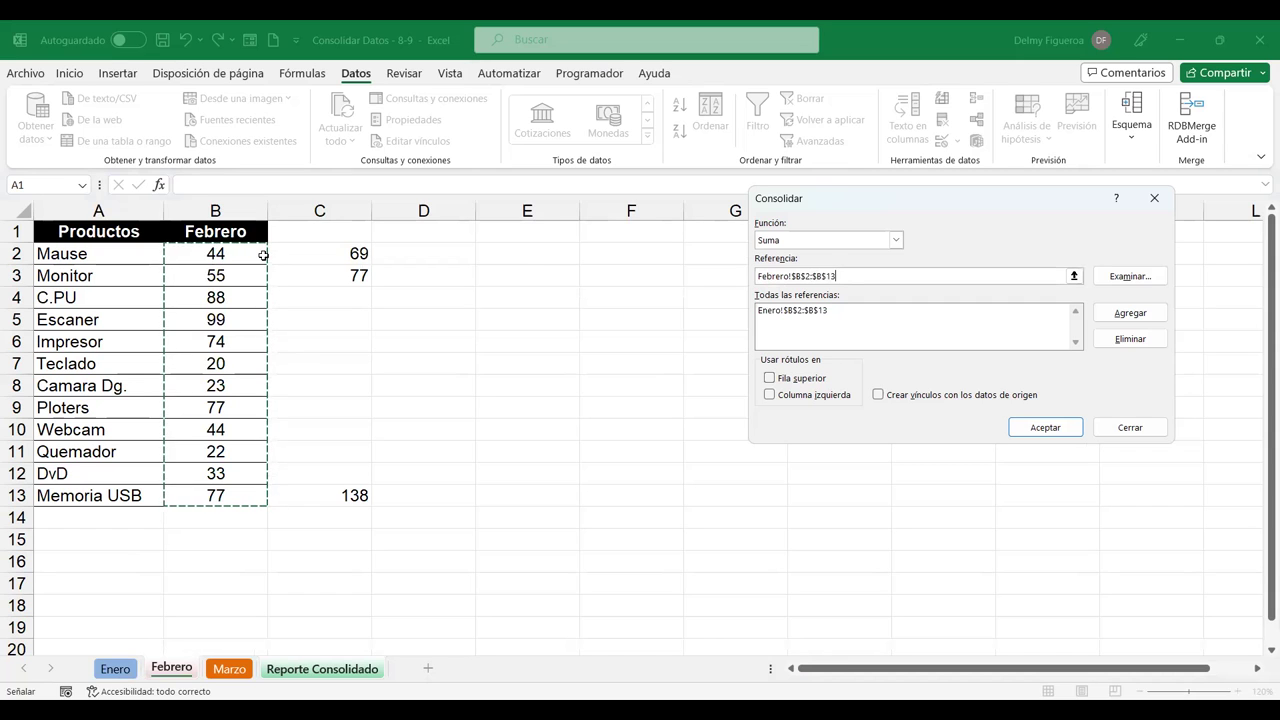
pyautogui.click(774, 270)
pyautogui.click(1129, 316)
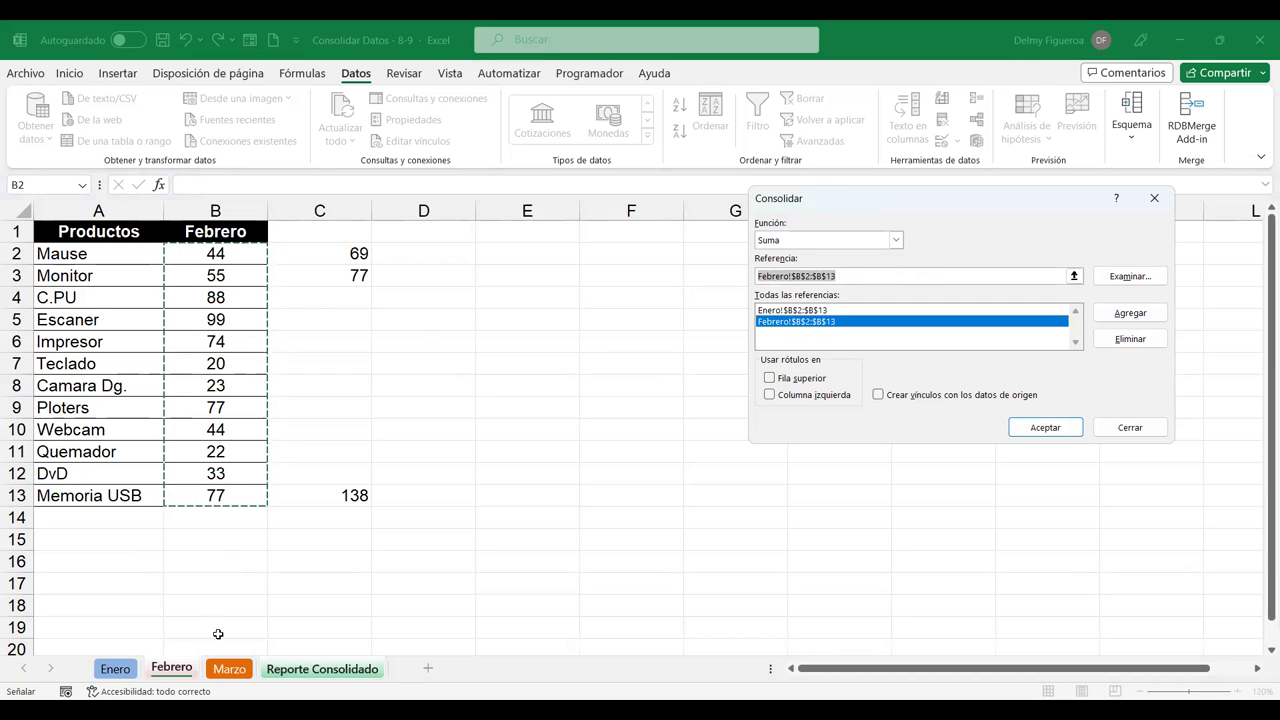
pyautogui.click(232, 669)
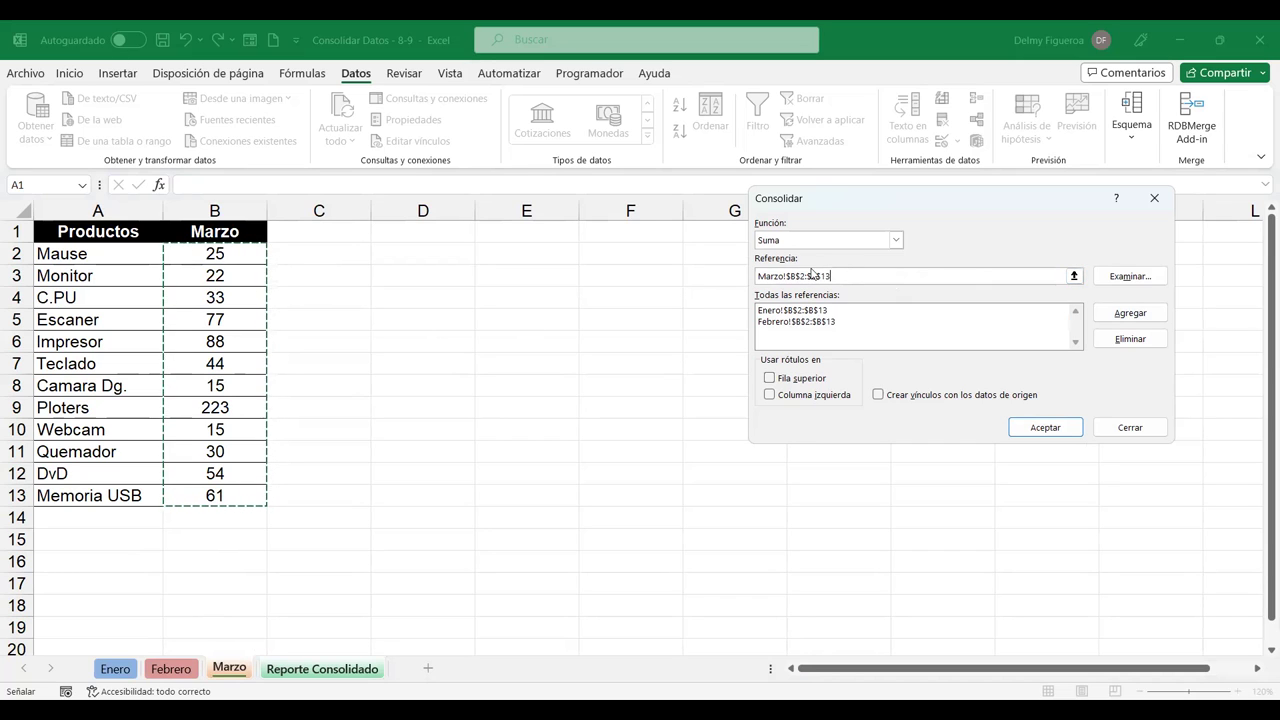
pyautogui.click(1140, 320)
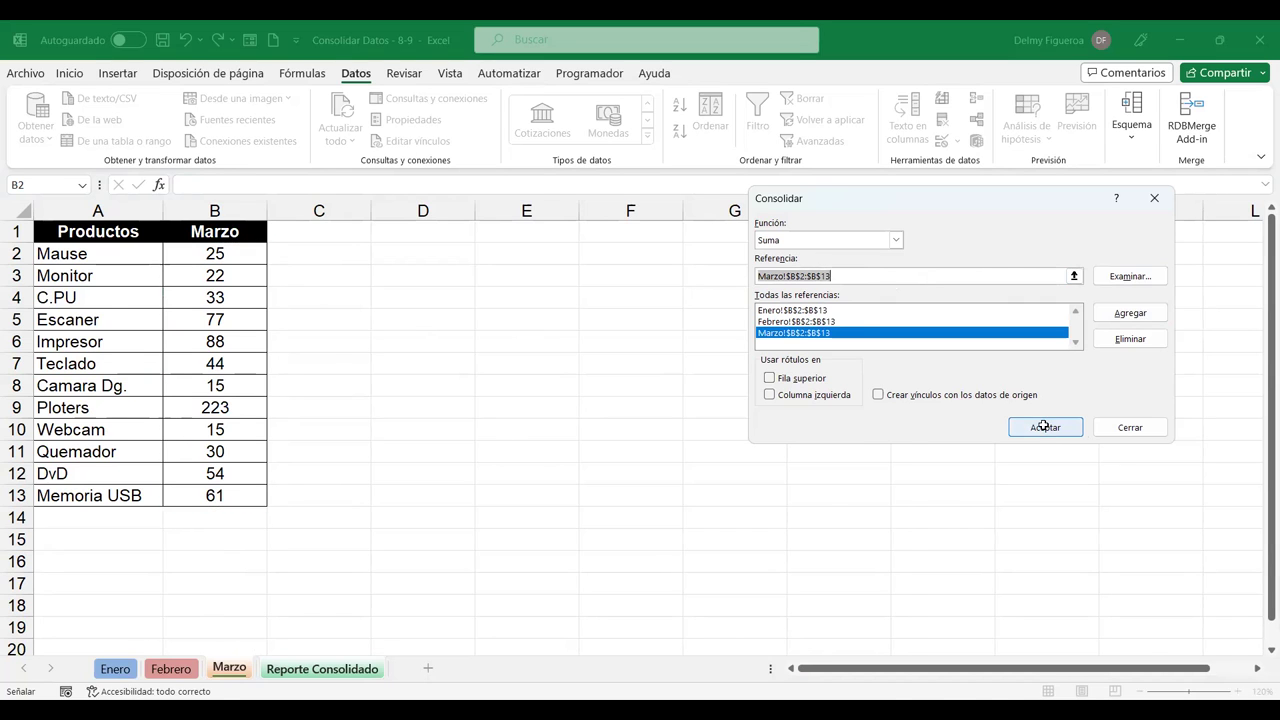
pyautogui.click(1043, 426)
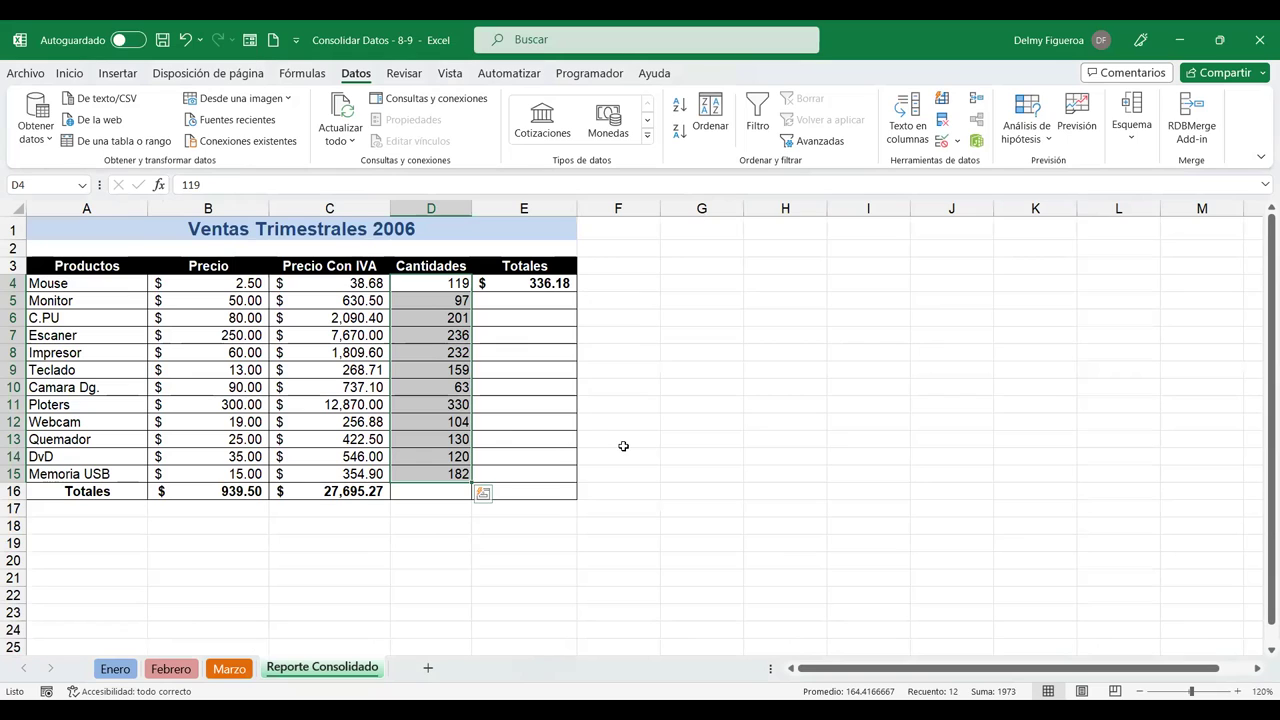
pyautogui.click(443, 284)
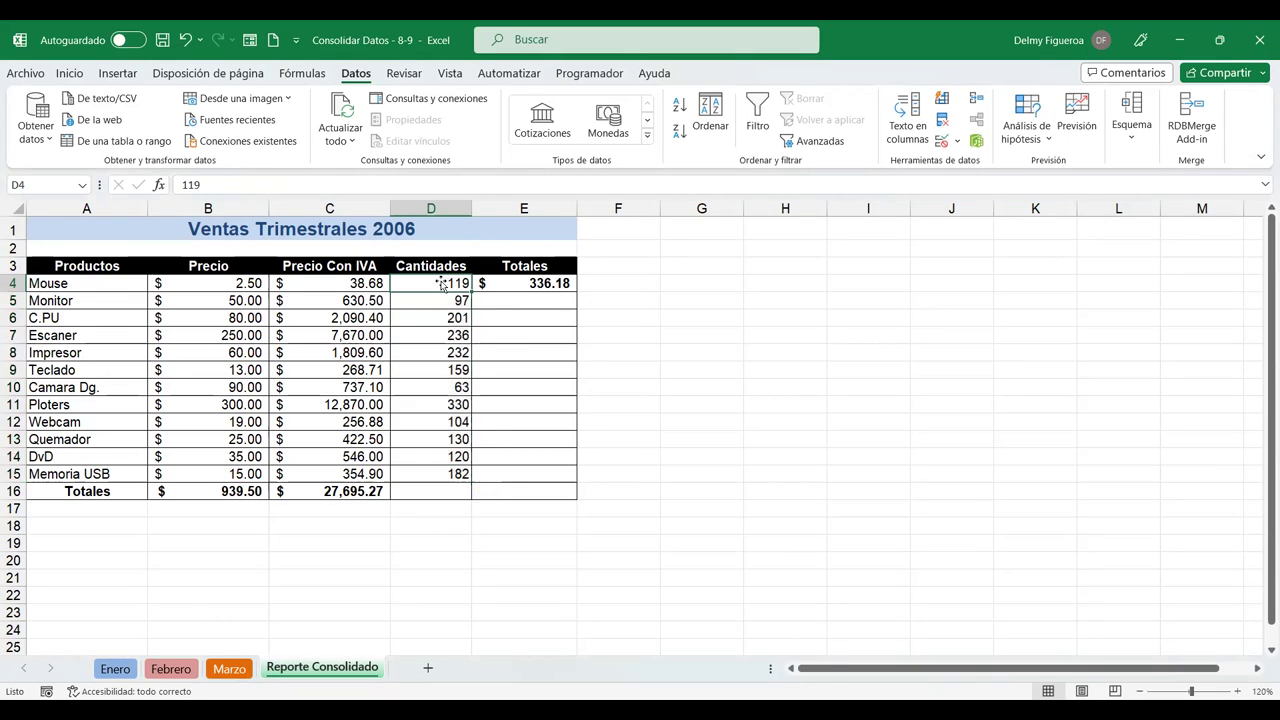
pyautogui.click(440, 300)
pyautogui.click(452, 368)
pyautogui.click(456, 473)
pyautogui.click(444, 302)
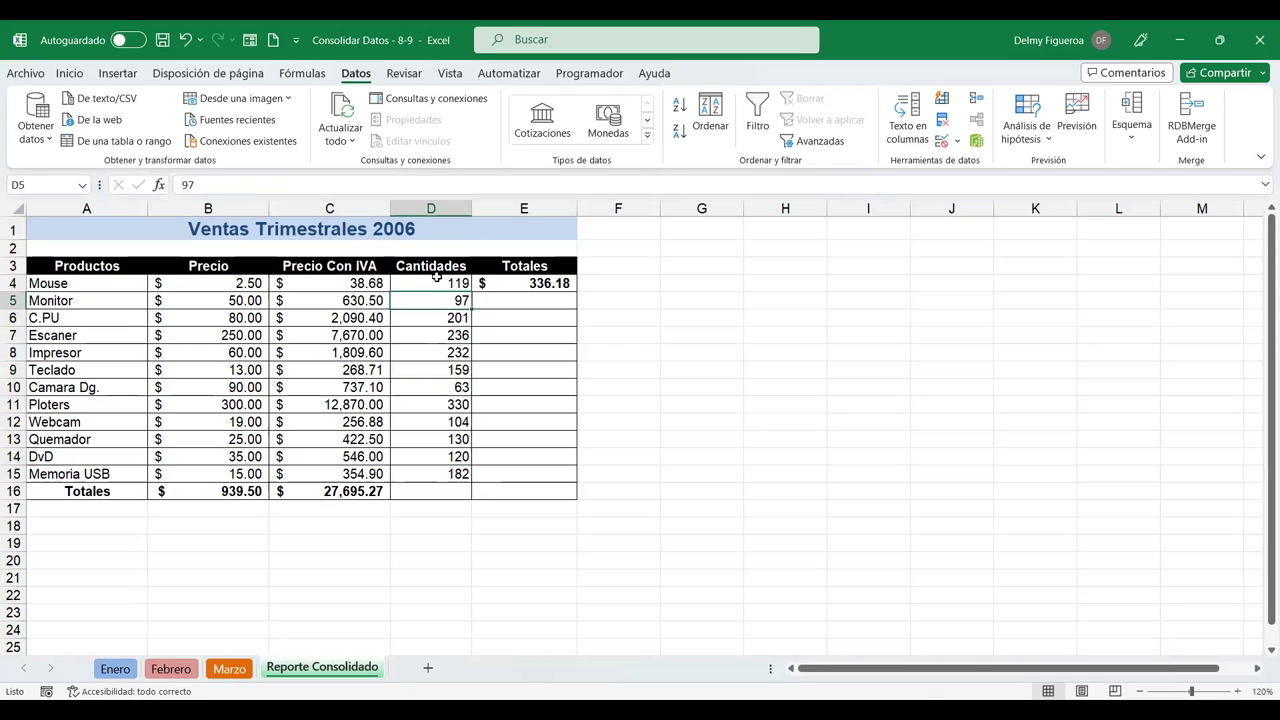
pyautogui.click(434, 283)
pyautogui.click(432, 303)
pyautogui.click(427, 474)
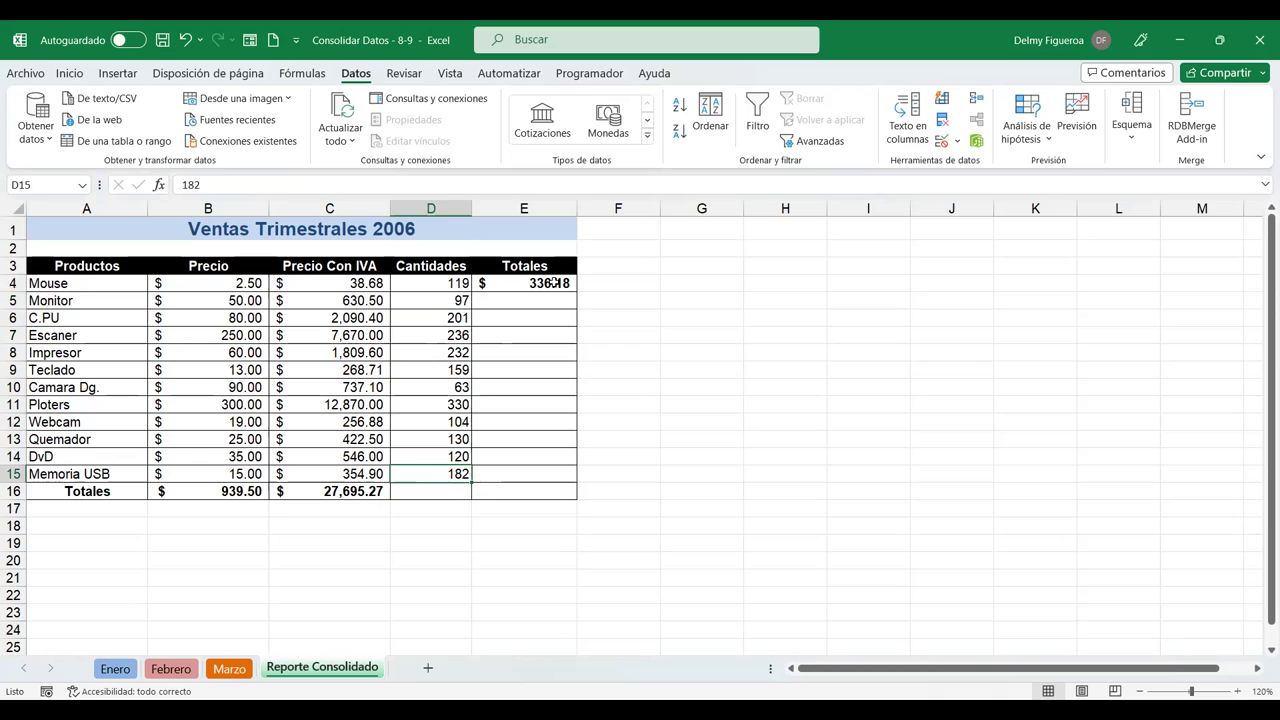
pyautogui.click(553, 283)
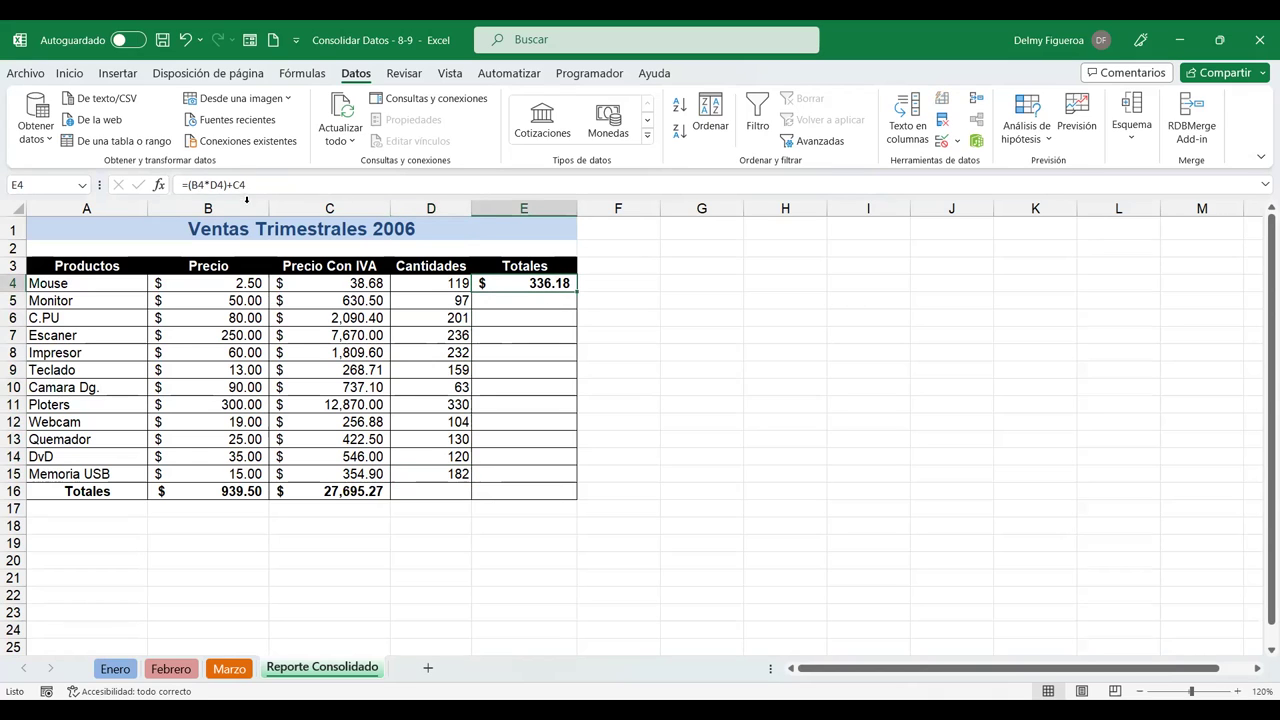
# Confirm Mouse's total formula in E4 and fill it down to E16, totalling 27,695.27.
pyautogui.doubleClick(533, 283)
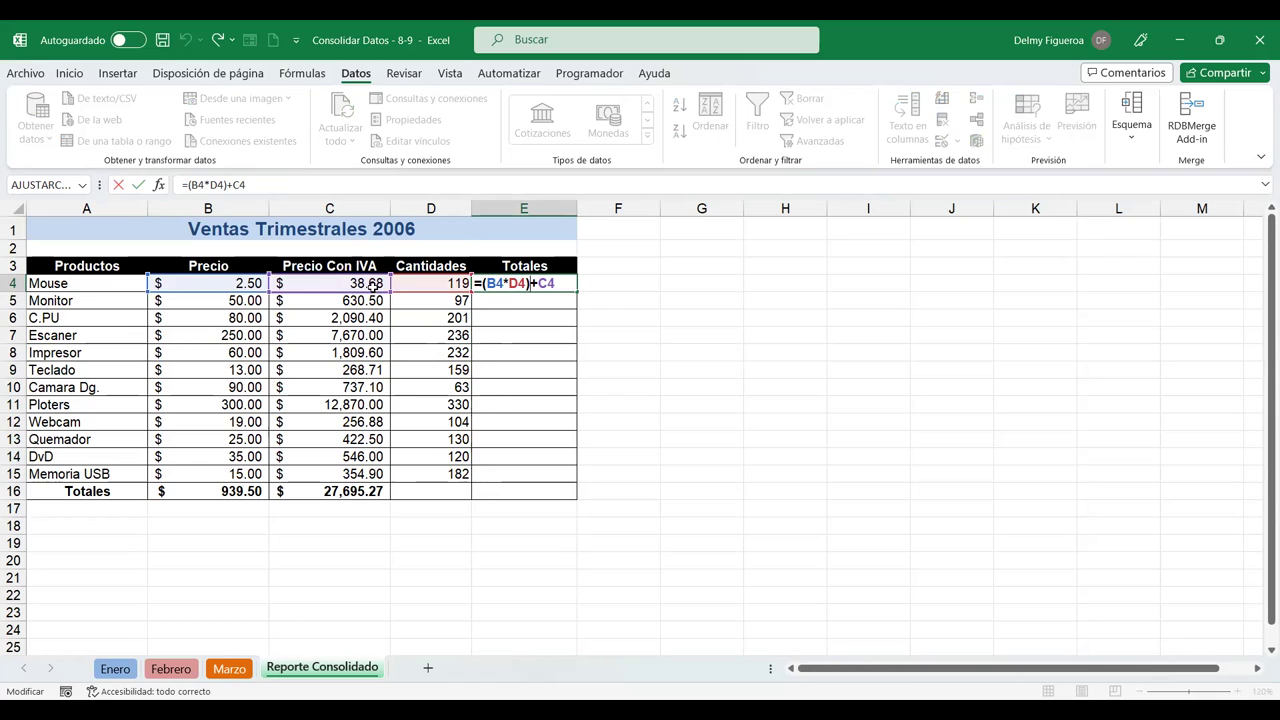
pyautogui.press('Return')
pyautogui.click(563, 284)
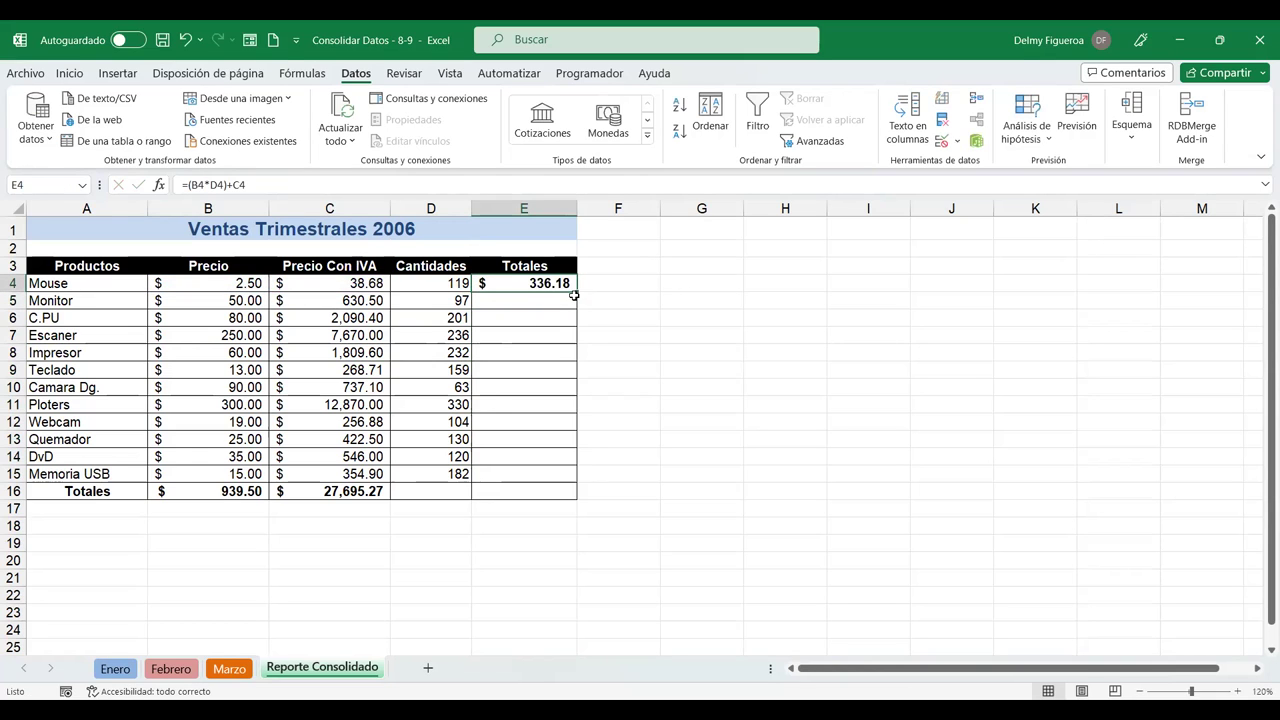
pyautogui.moveTo(580, 295); pyautogui.dragTo(572, 477)
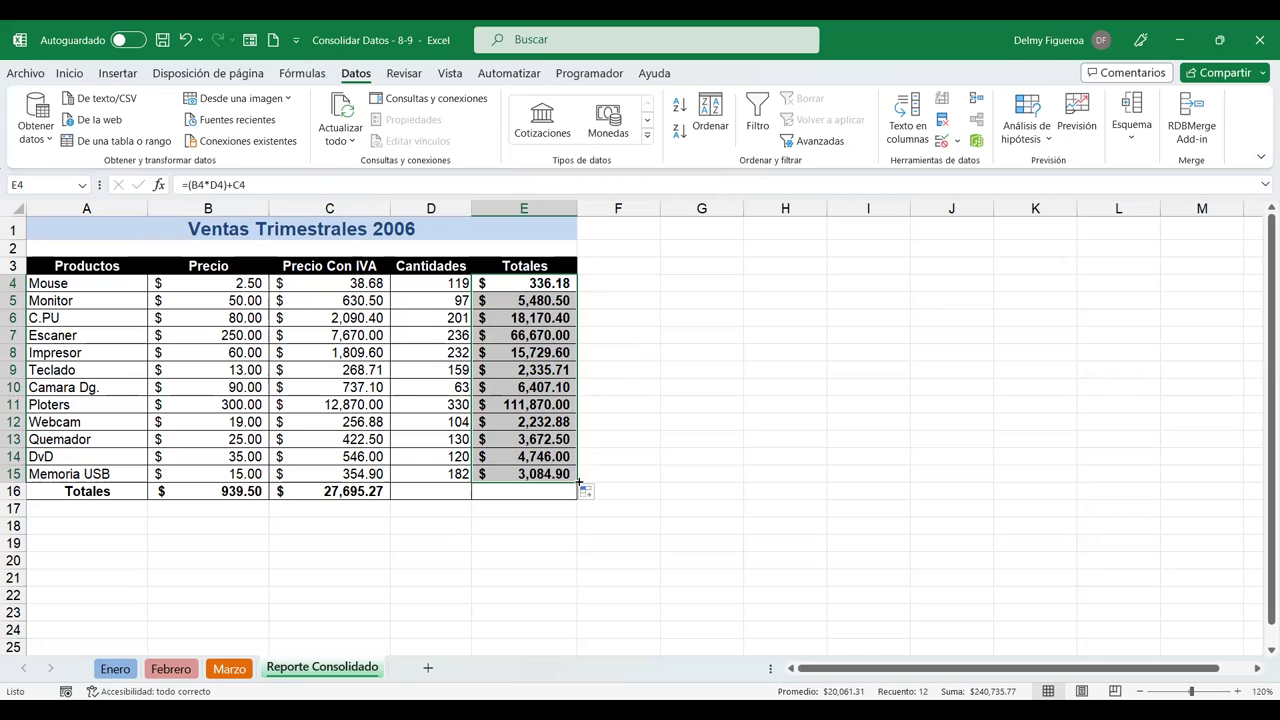
pyautogui.moveTo(578, 484); pyautogui.dragTo(578, 500)
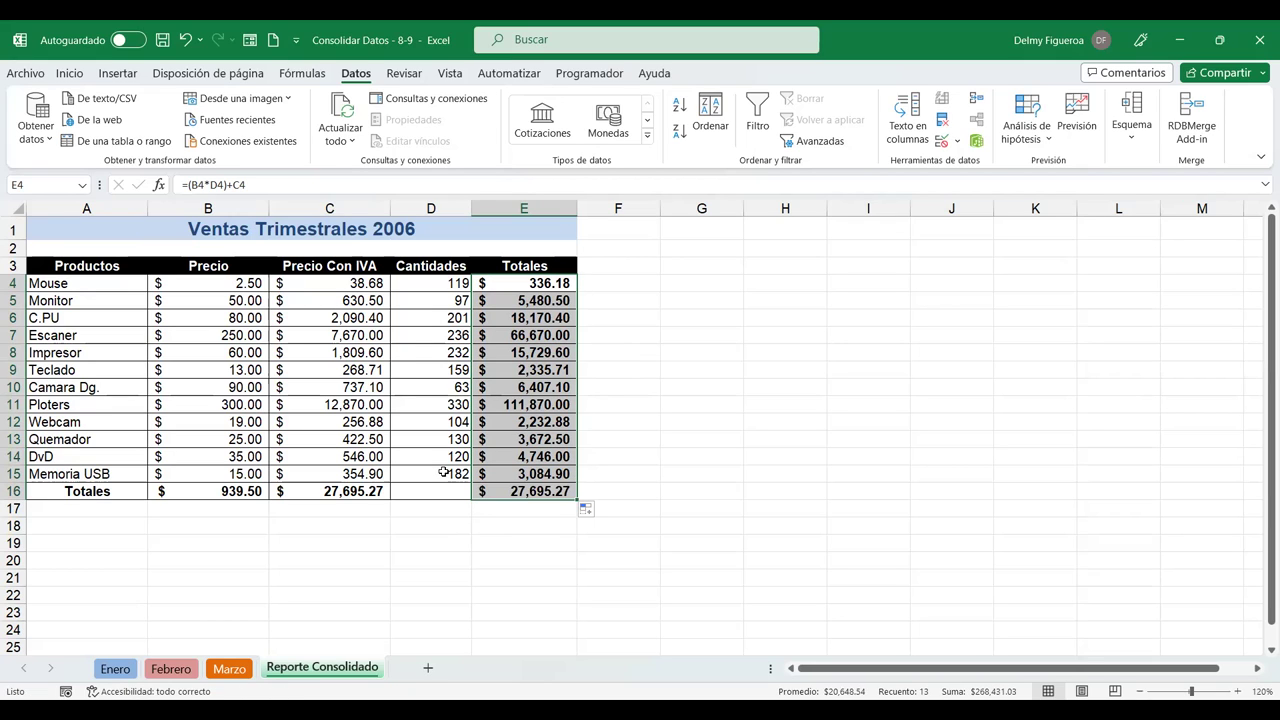
pyautogui.click(443, 490)
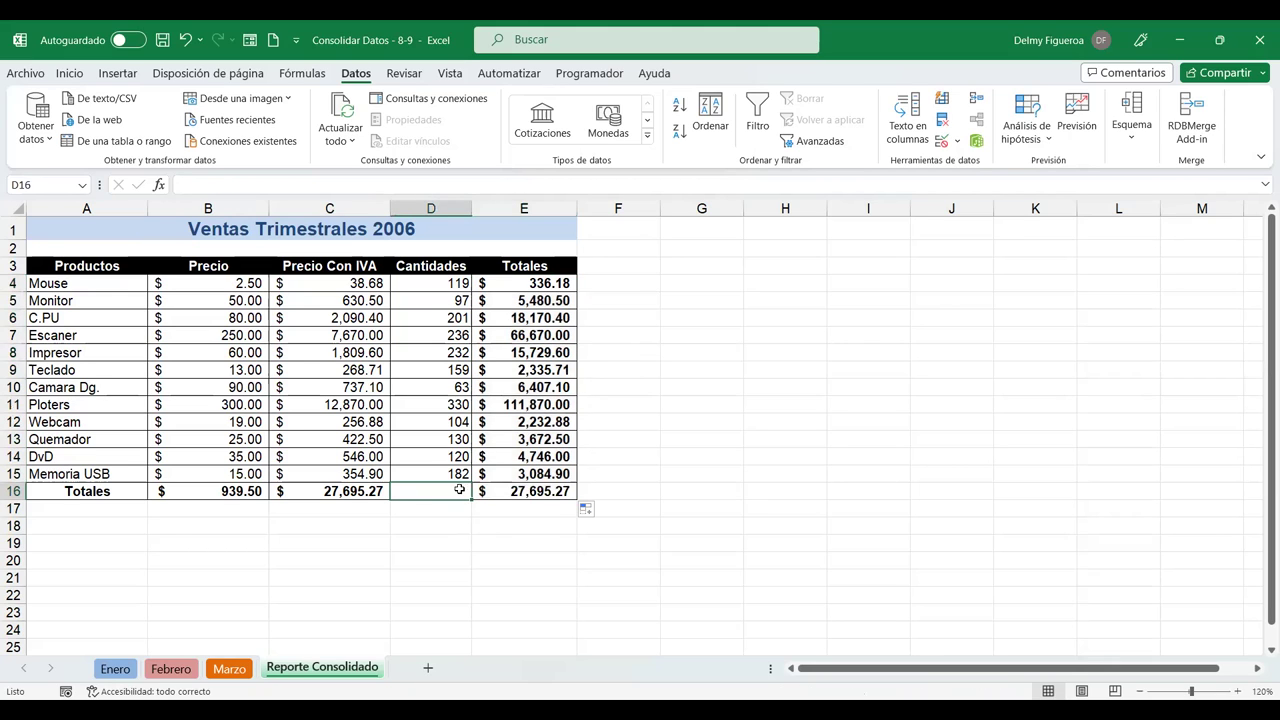
pyautogui.click(553, 488)
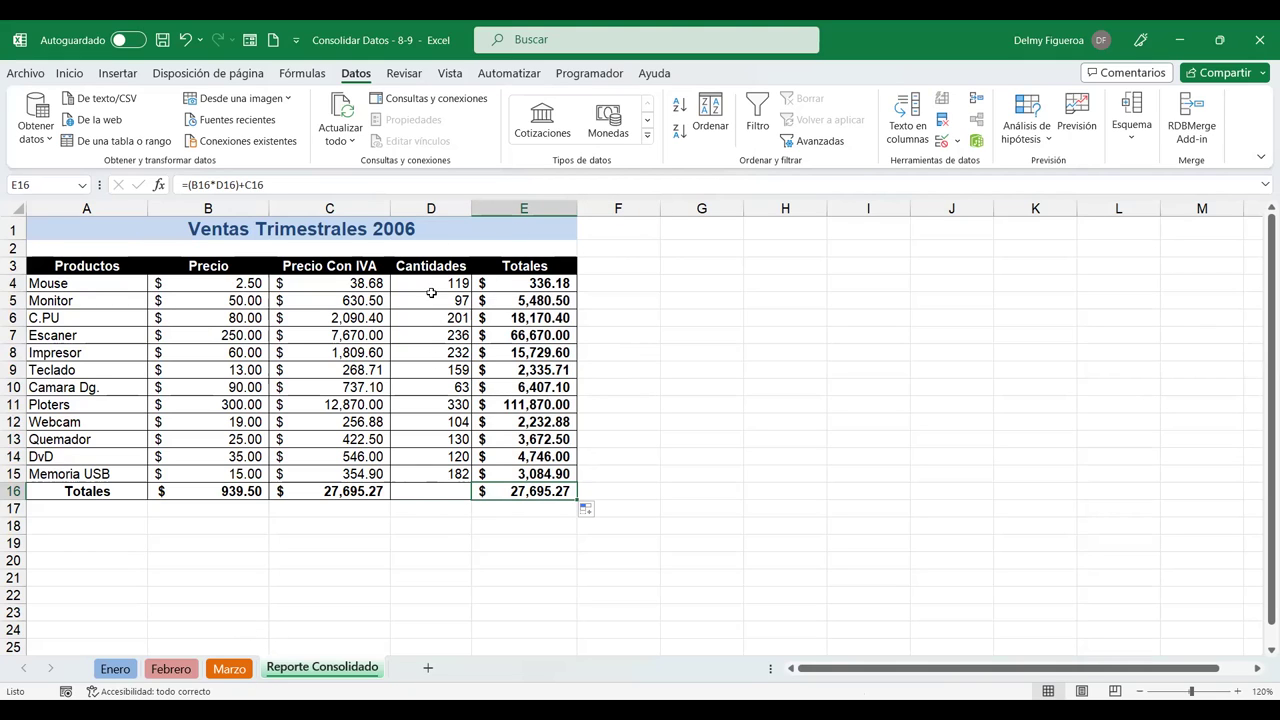
# Check the Cantidades values down column D (Mouse 119, Monitor 97, Camara Dg. 63).
pyautogui.click(431, 283)
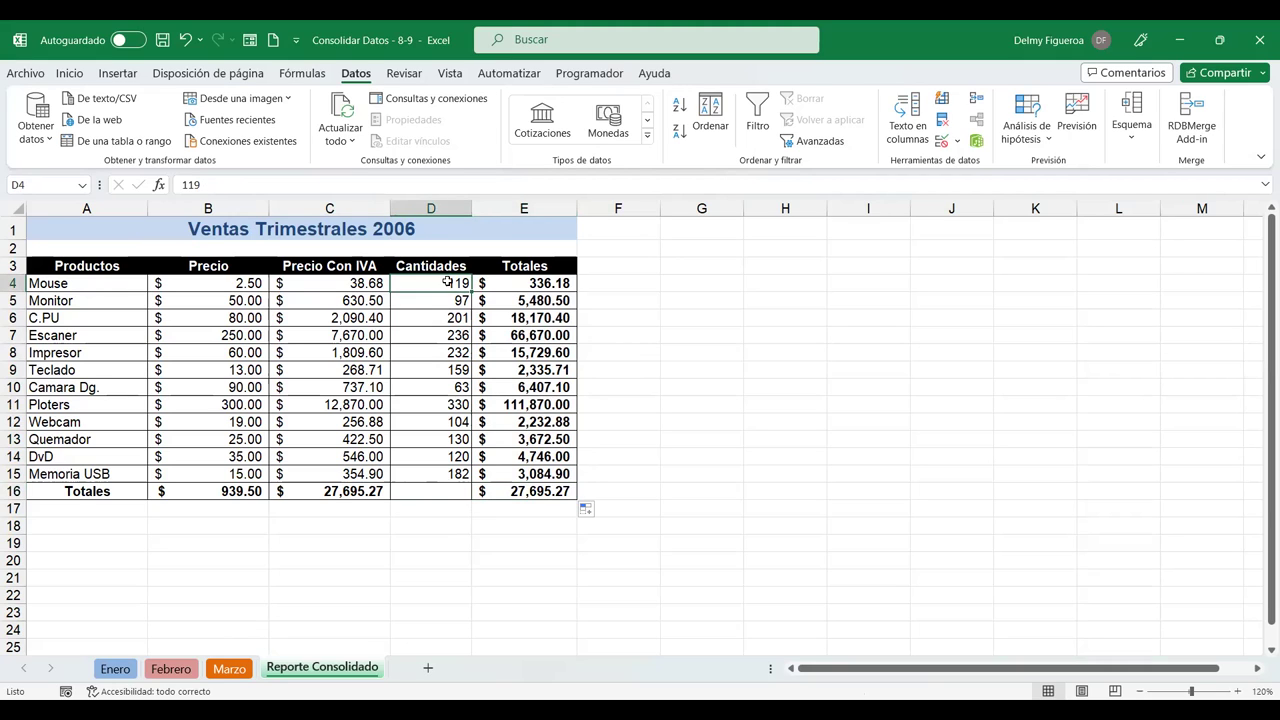
pyautogui.click(438, 300)
pyautogui.click(436, 318)
pyautogui.click(435, 335)
pyautogui.click(432, 370)
pyautogui.click(428, 393)
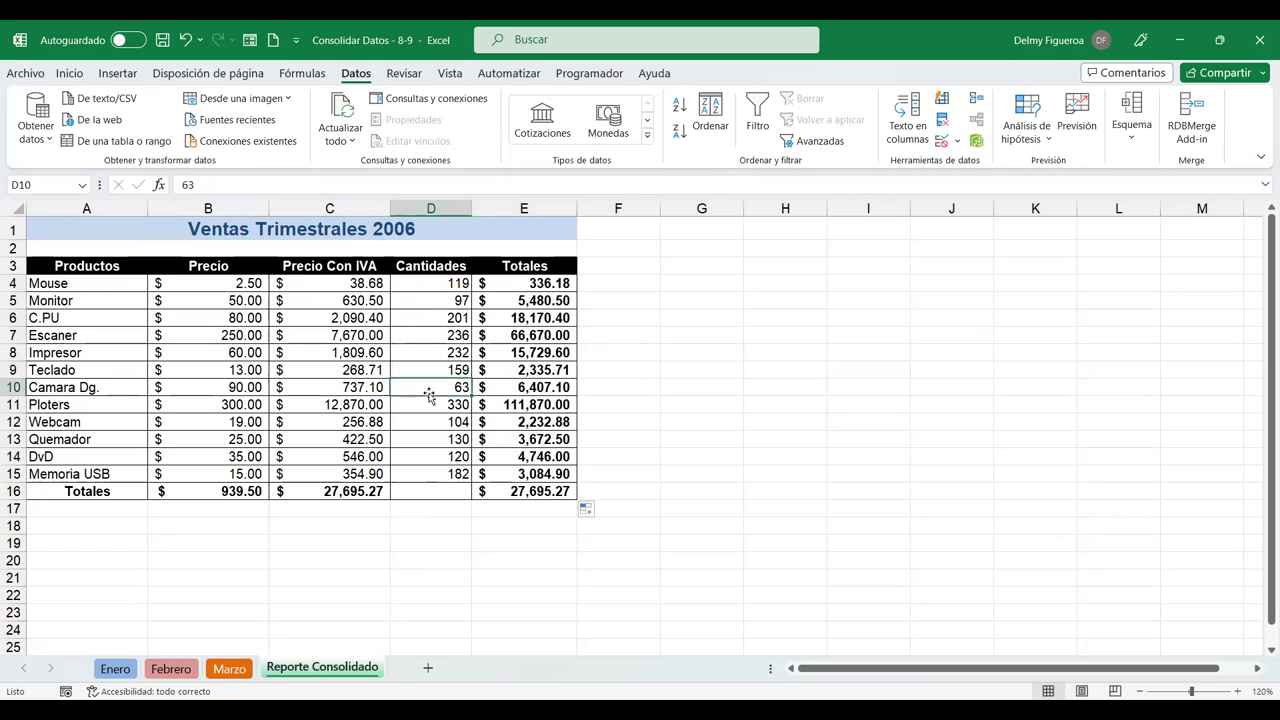
pyautogui.rightClick(323, 672)
pyautogui.click(433, 486)
pyautogui.hotkey('alt', 'c')
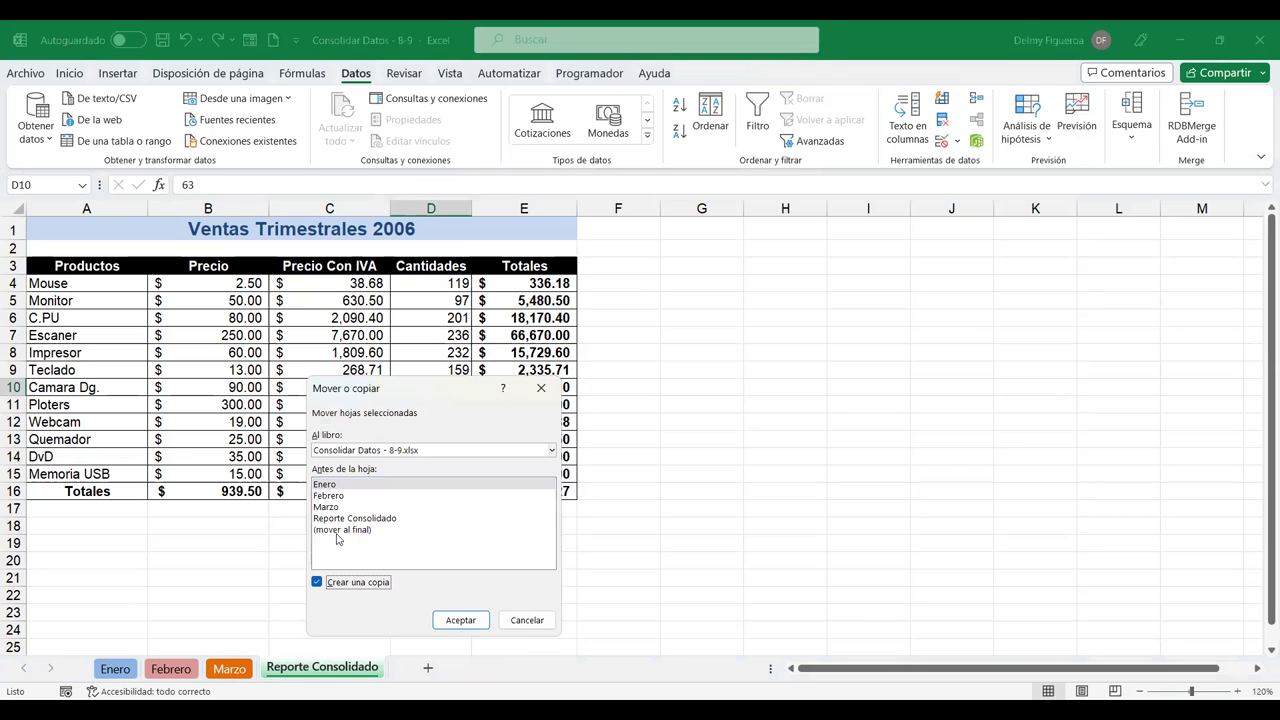
pyautogui.click(345, 530)
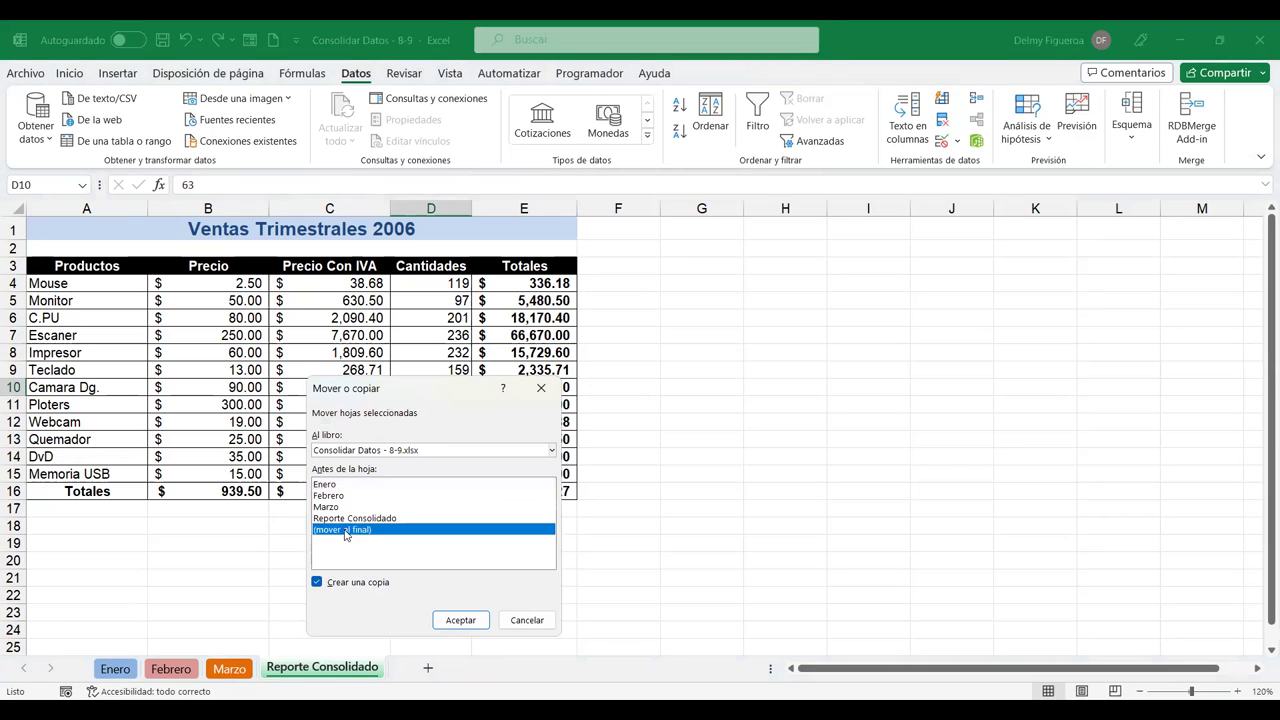
pyautogui.click(462, 620)
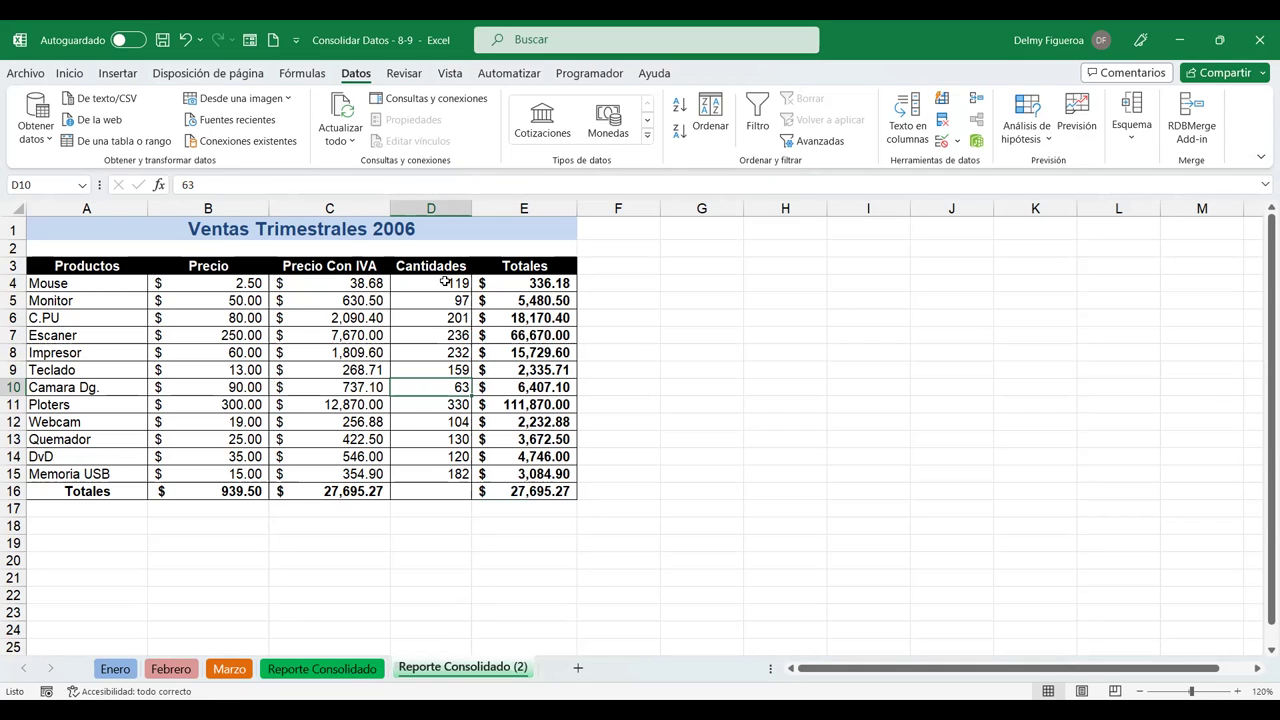
pyautogui.moveTo(445, 283); pyautogui.dragTo(445, 471)
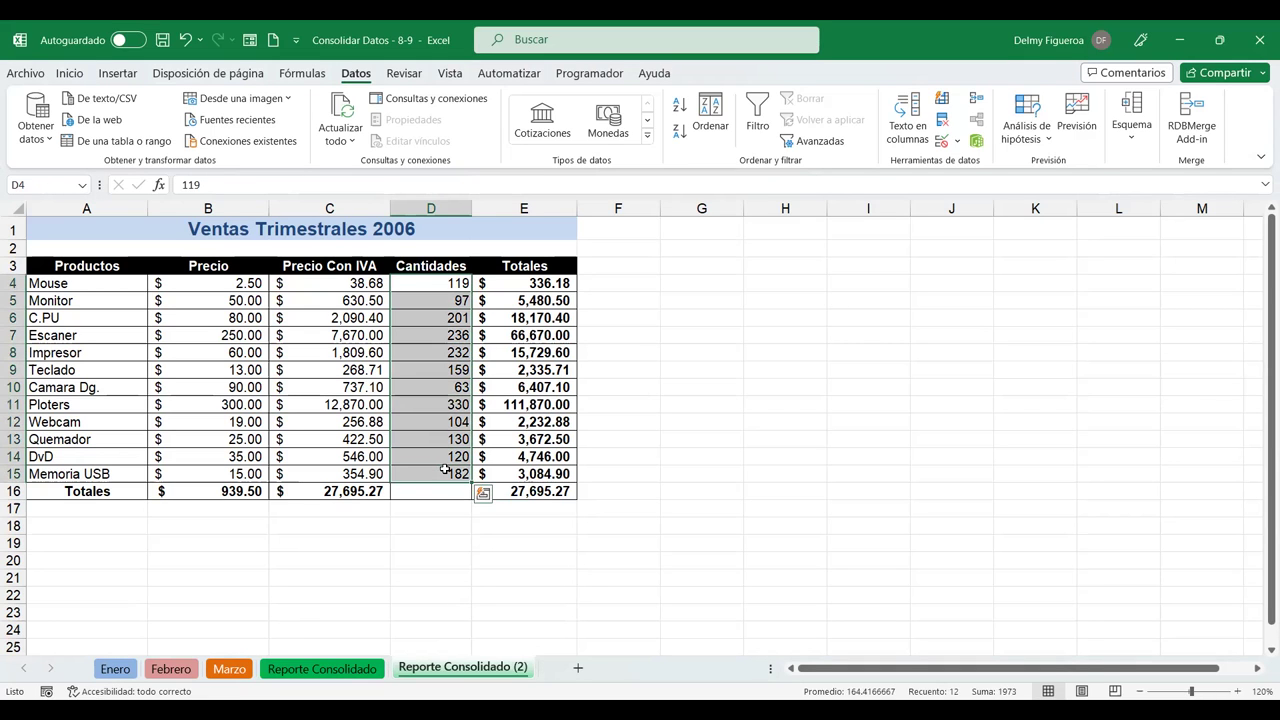
pyautogui.press('Delete')
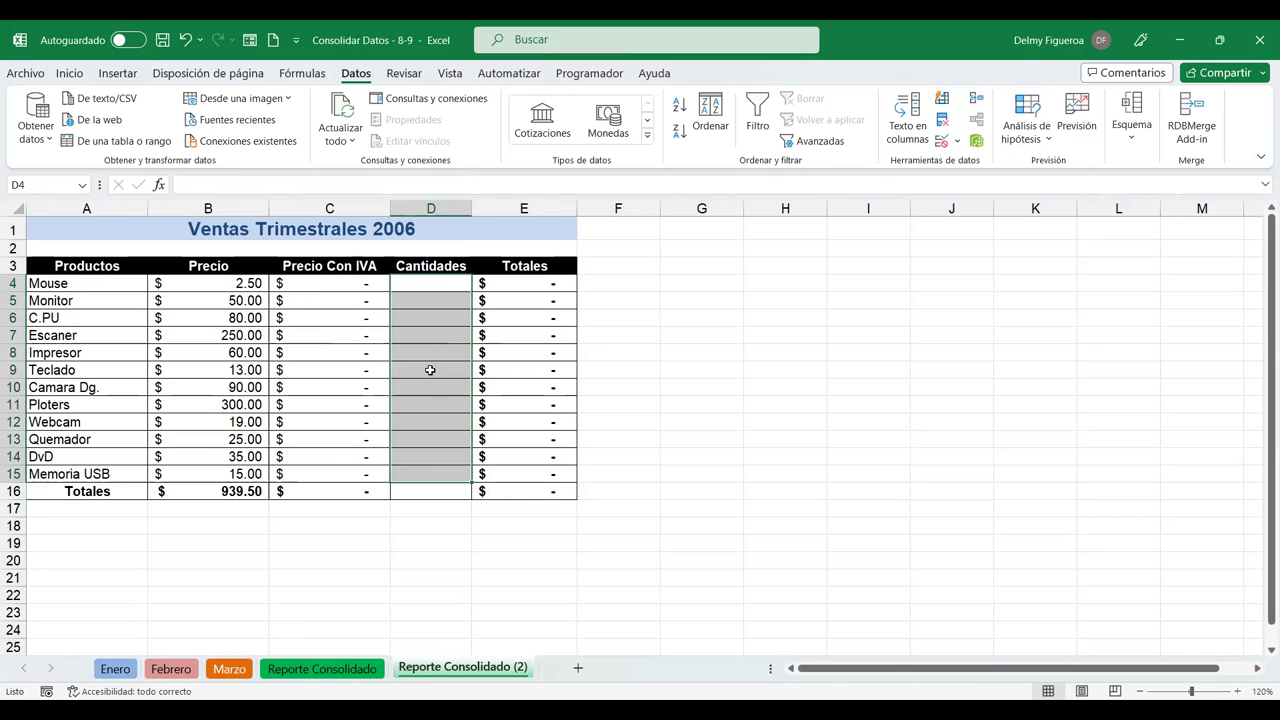
pyautogui.click(433, 283)
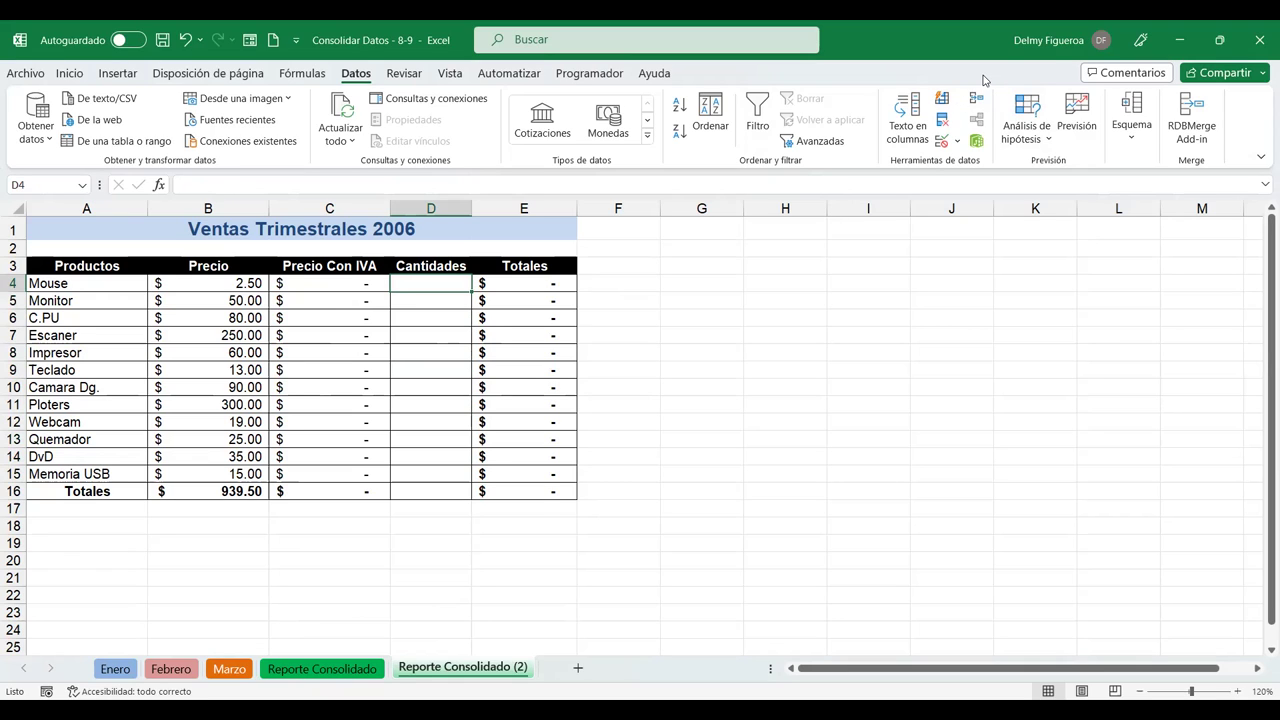
# Close Consolidar without applying it, then select Cantidades cells D4:D15.
pyautogui.click(978, 105)
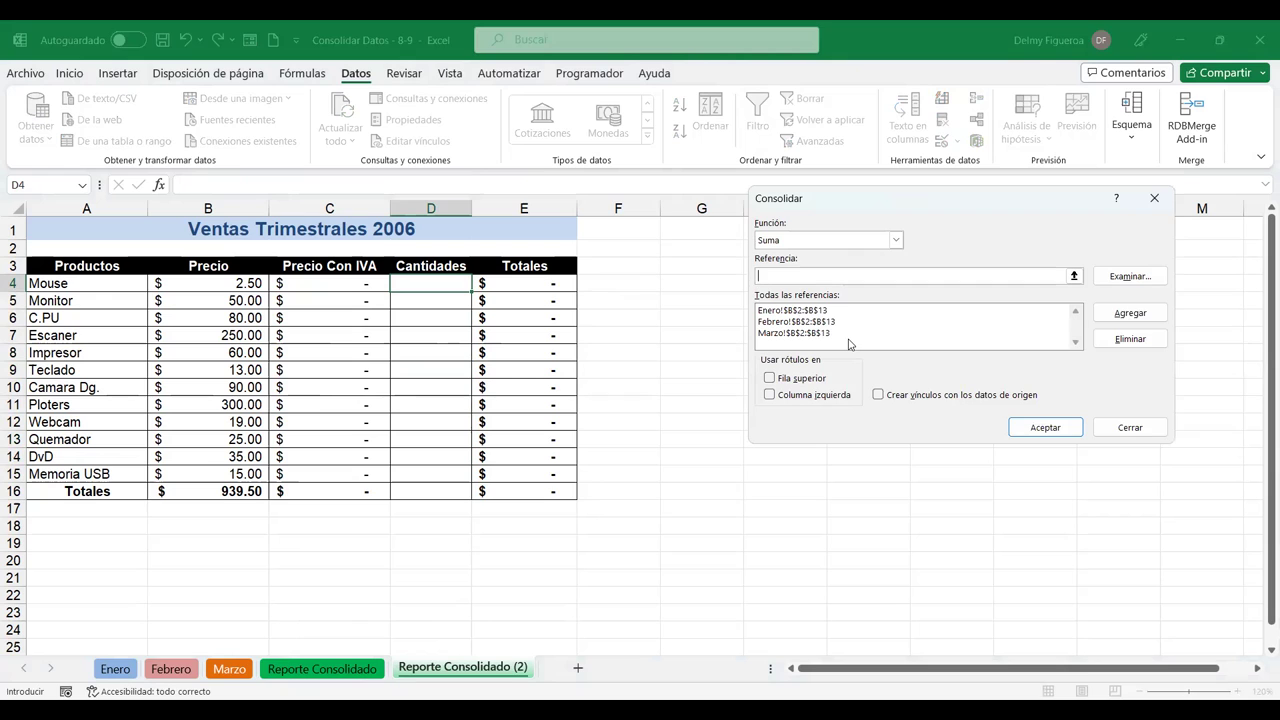
pyautogui.click(1130, 427)
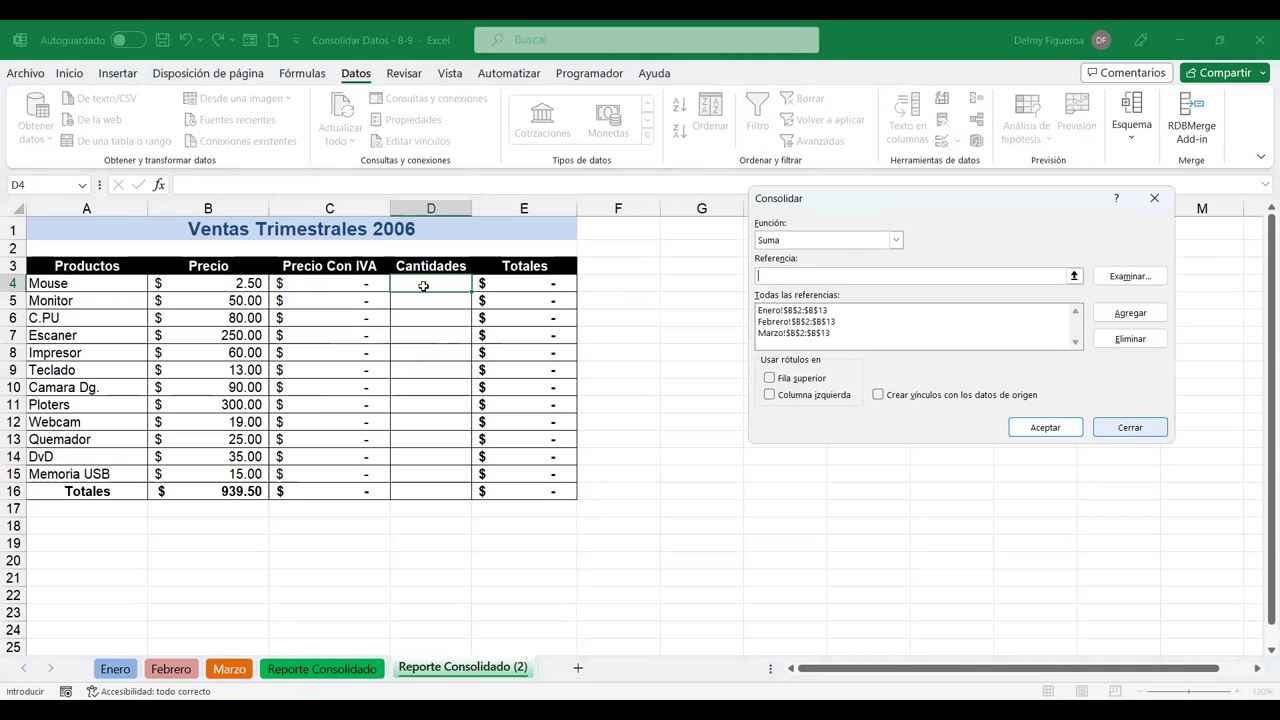
pyautogui.moveTo(423, 284); pyautogui.dragTo(423, 467)
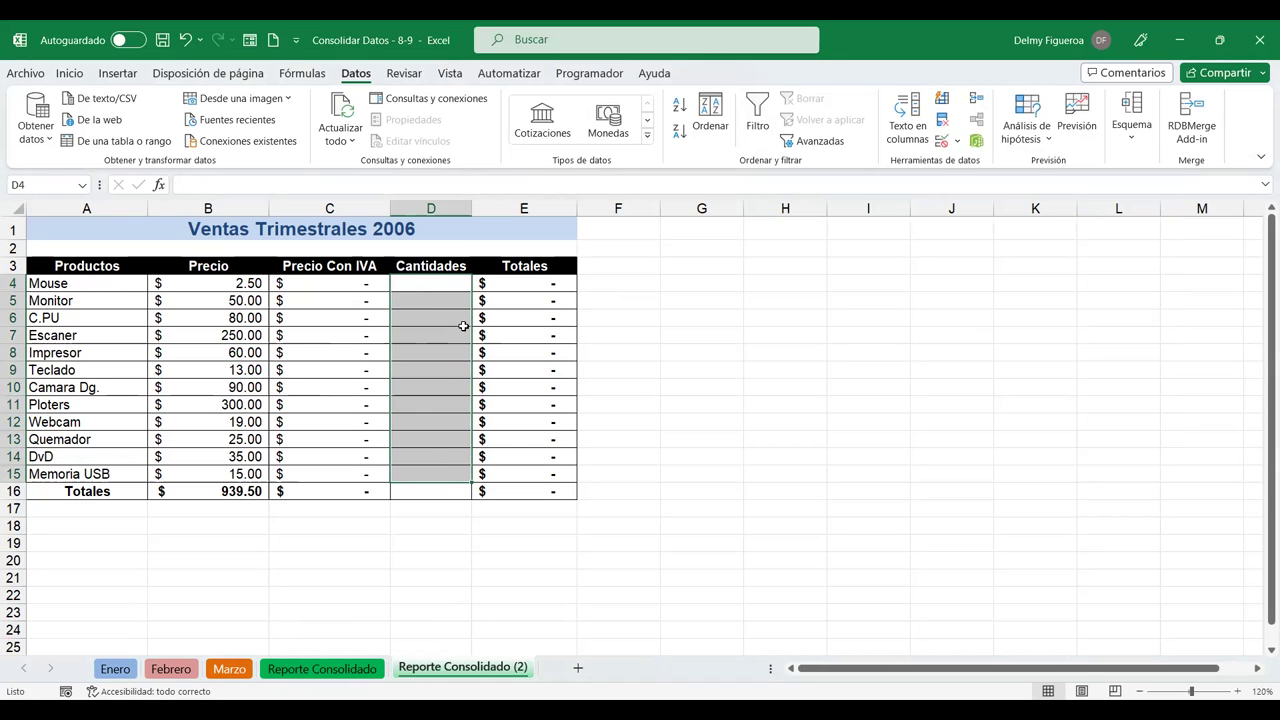
# Review the Marzo, Febrero and Enero source sheets, ending on Enero.
pyautogui.click(225, 671)
pyautogui.click(171, 669)
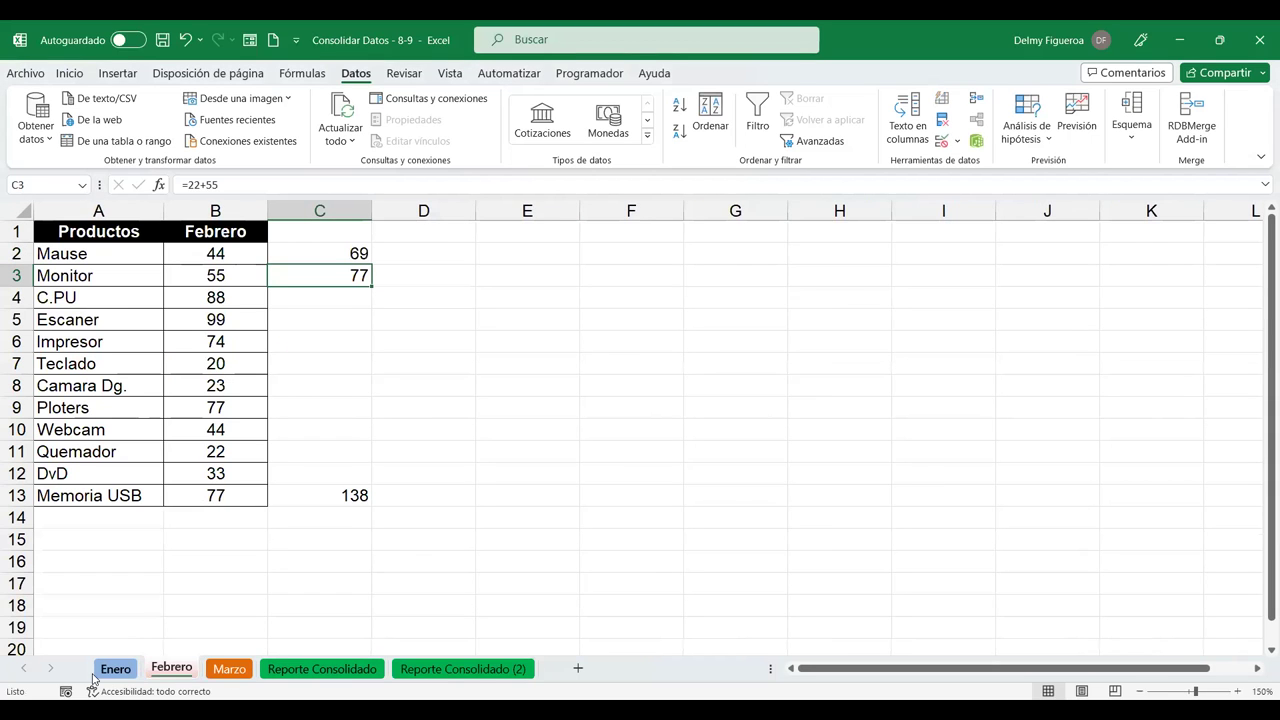
pyautogui.click(112, 672)
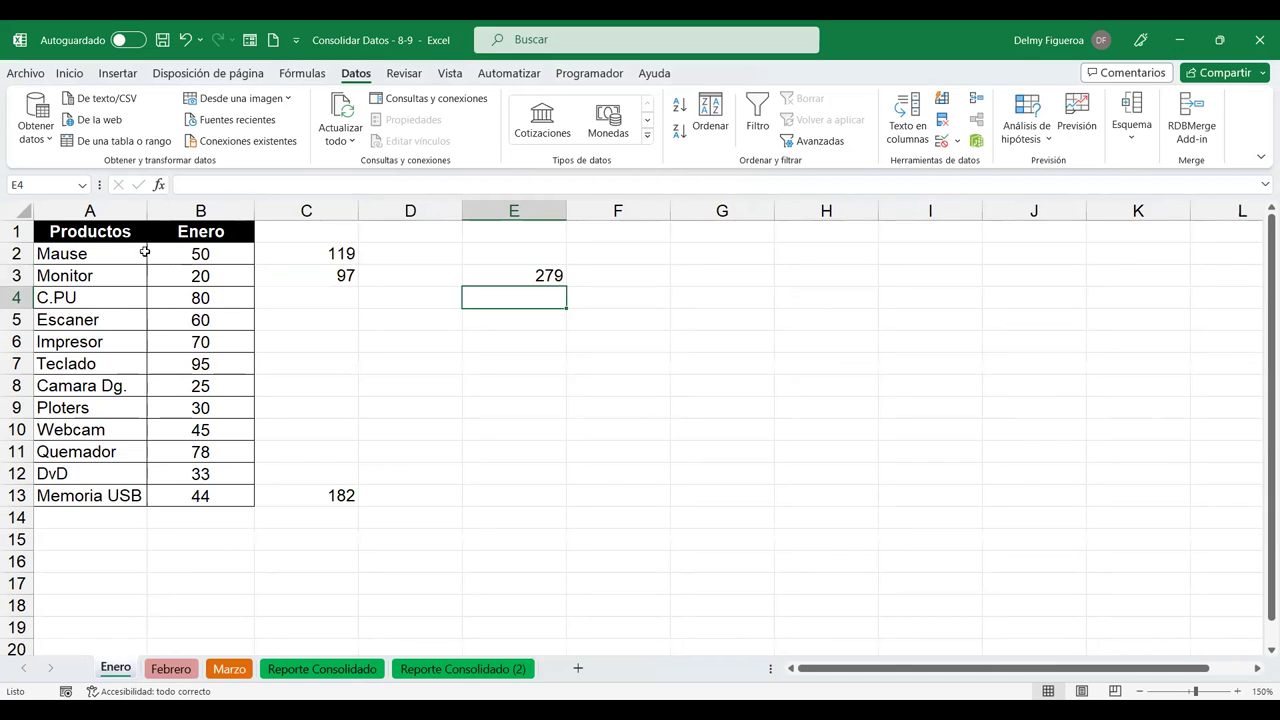
# Compare the Febrero and Marzo sheets, then return to Reporte Consolidado (2).
pyautogui.click(172, 674)
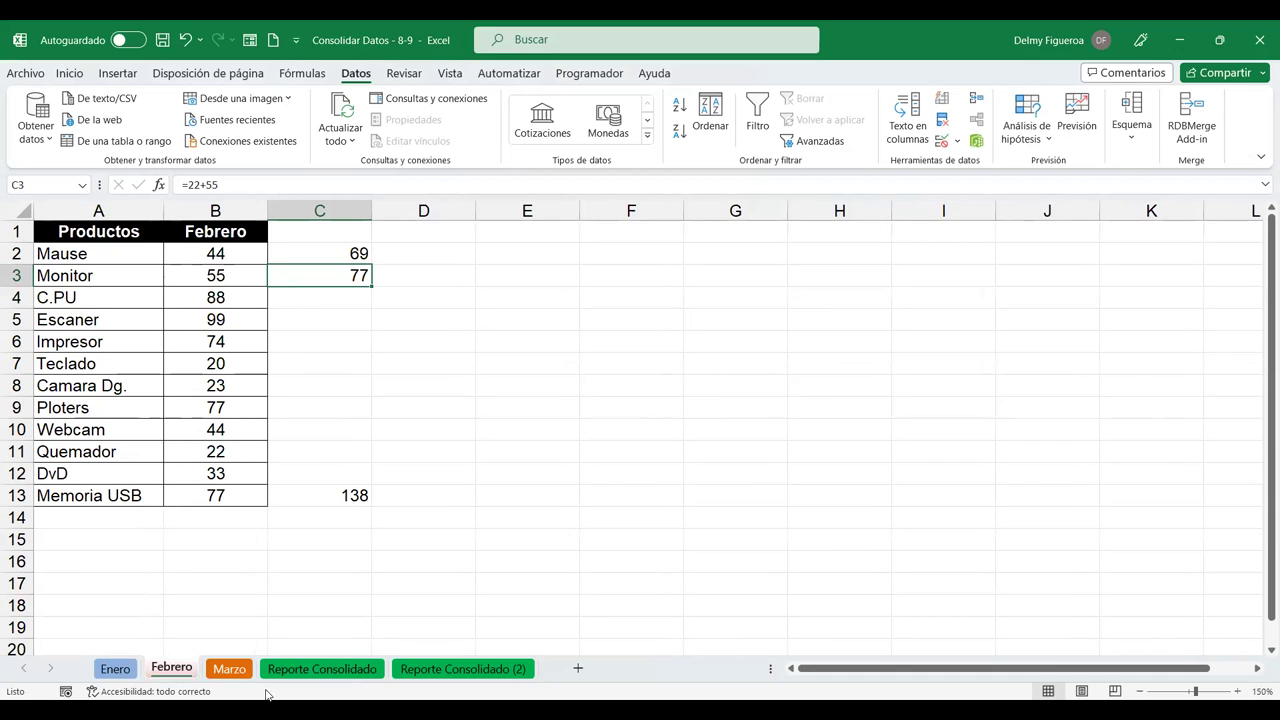
pyautogui.click(229, 669)
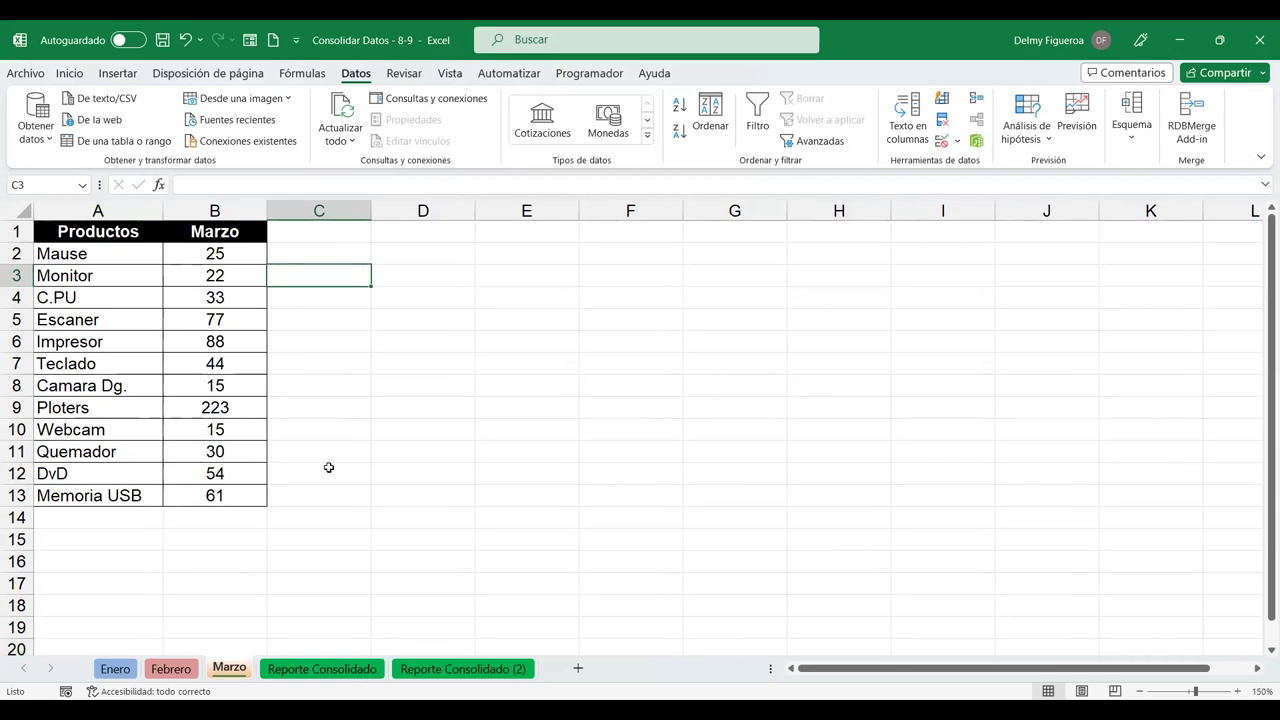
pyautogui.click(467, 670)
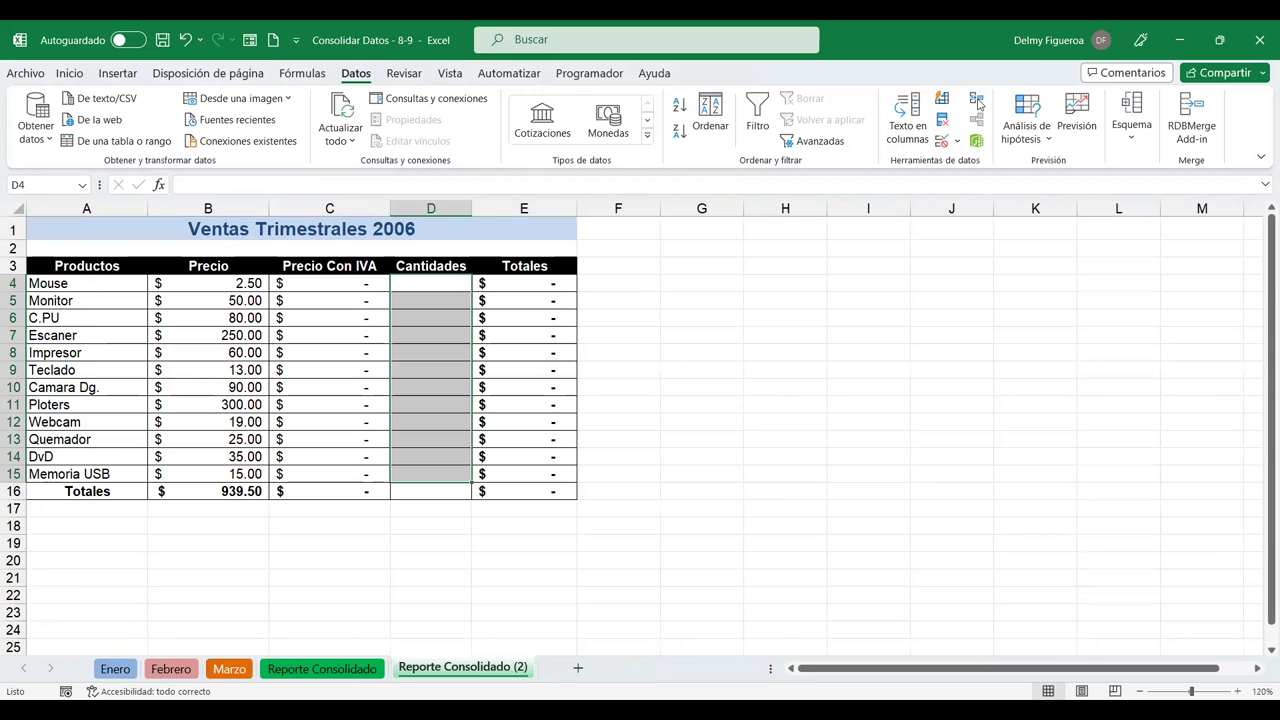
# Close Consolidar unapplied, then browse Marzo, Febrero and Enero back to Reporte Consolidado (2).
pyautogui.click(978, 103)
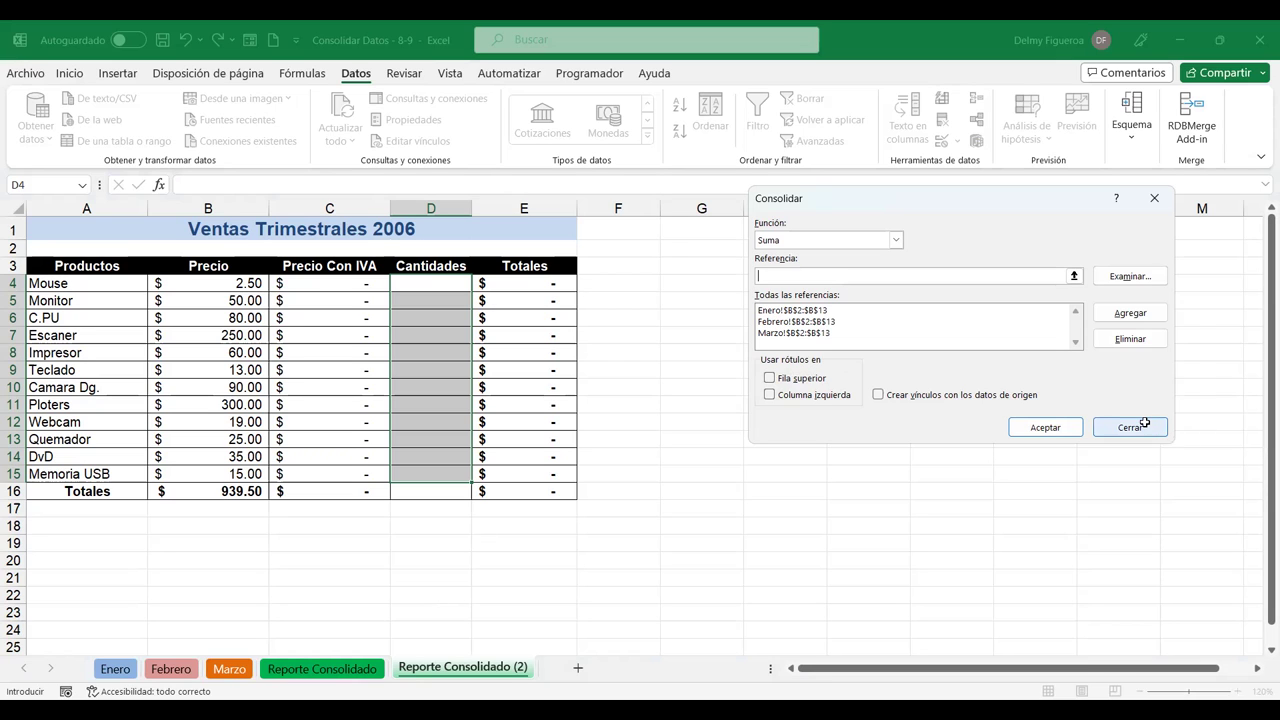
pyautogui.click(1130, 427)
pyautogui.hotkey('ctrl', 'pageup')
pyautogui.hotkey('ctrl', 'pageup')
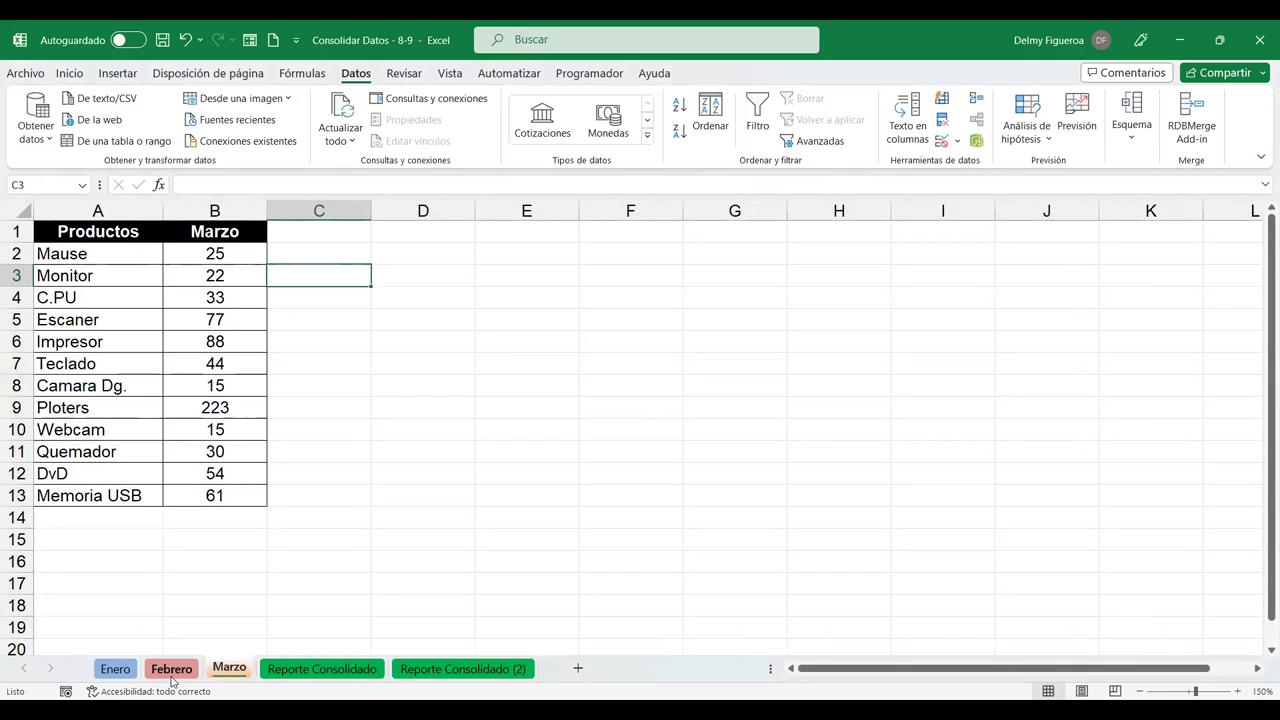
pyautogui.click(172, 681)
pyautogui.click(115, 670)
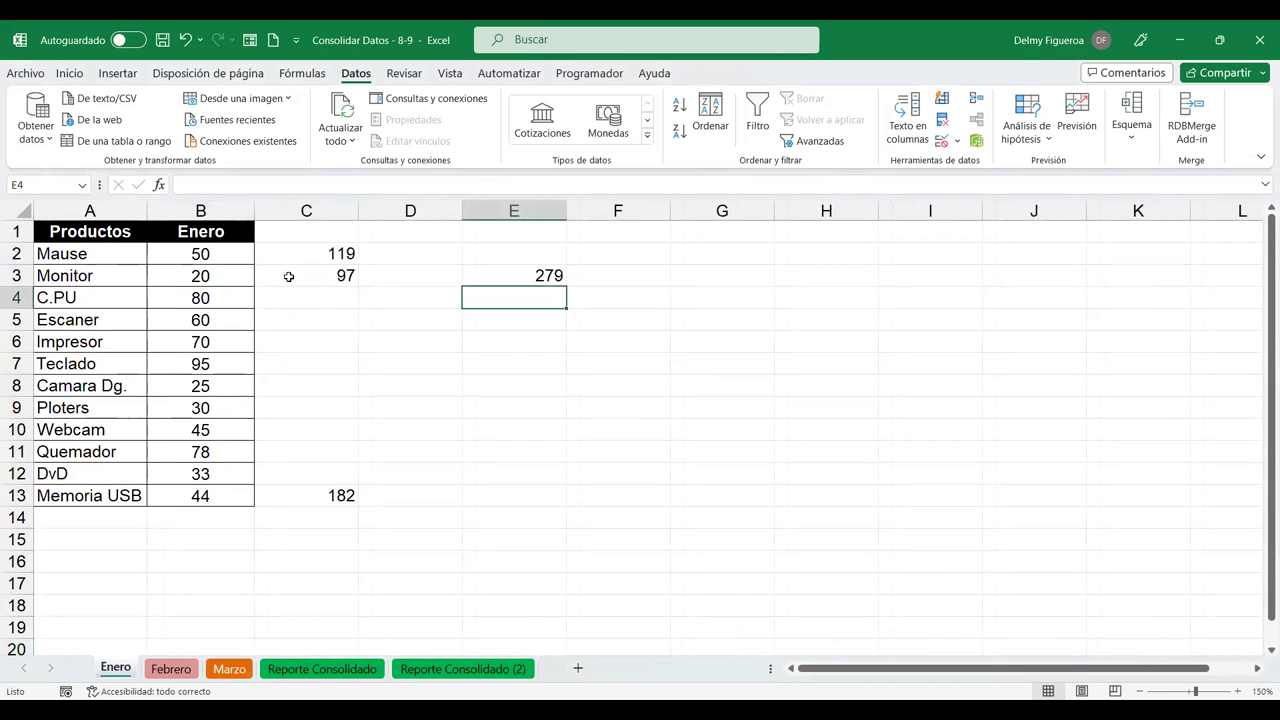
pyautogui.click(437, 669)
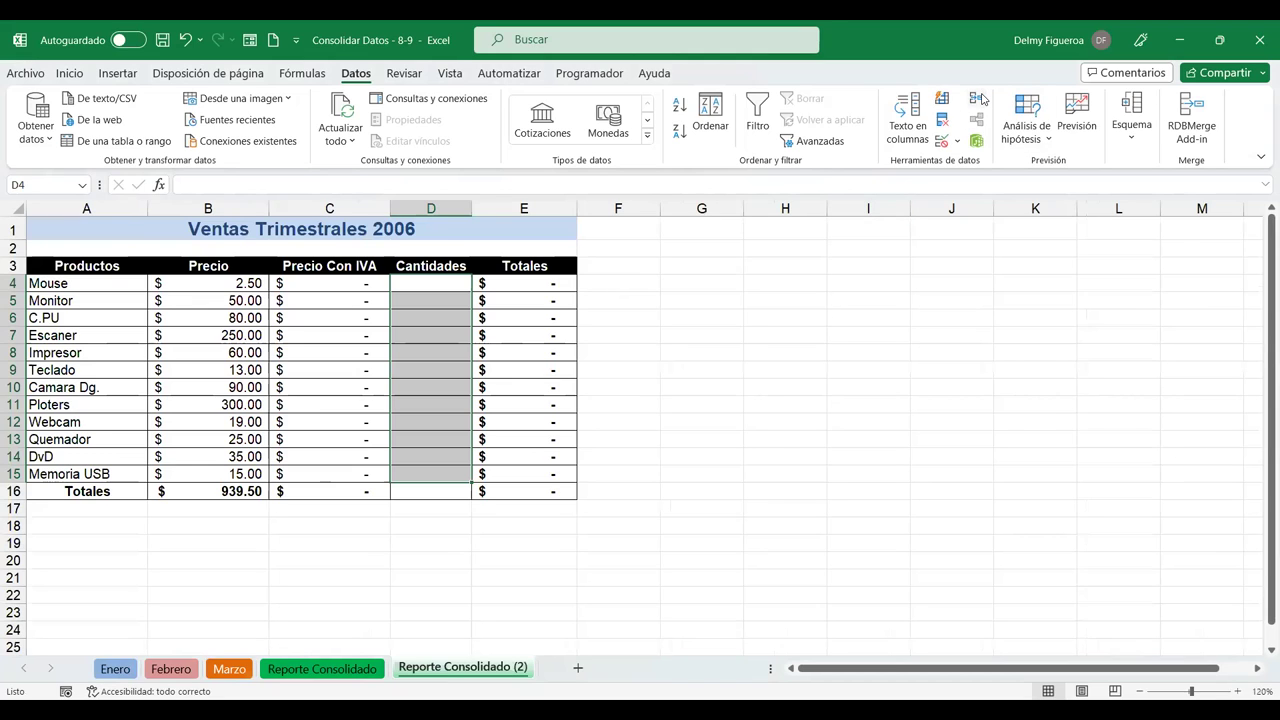
# Try a linked consolidation with Fila superior and Columna izquierda labels, dismissing the no-data warning.
pyautogui.click(979, 98)
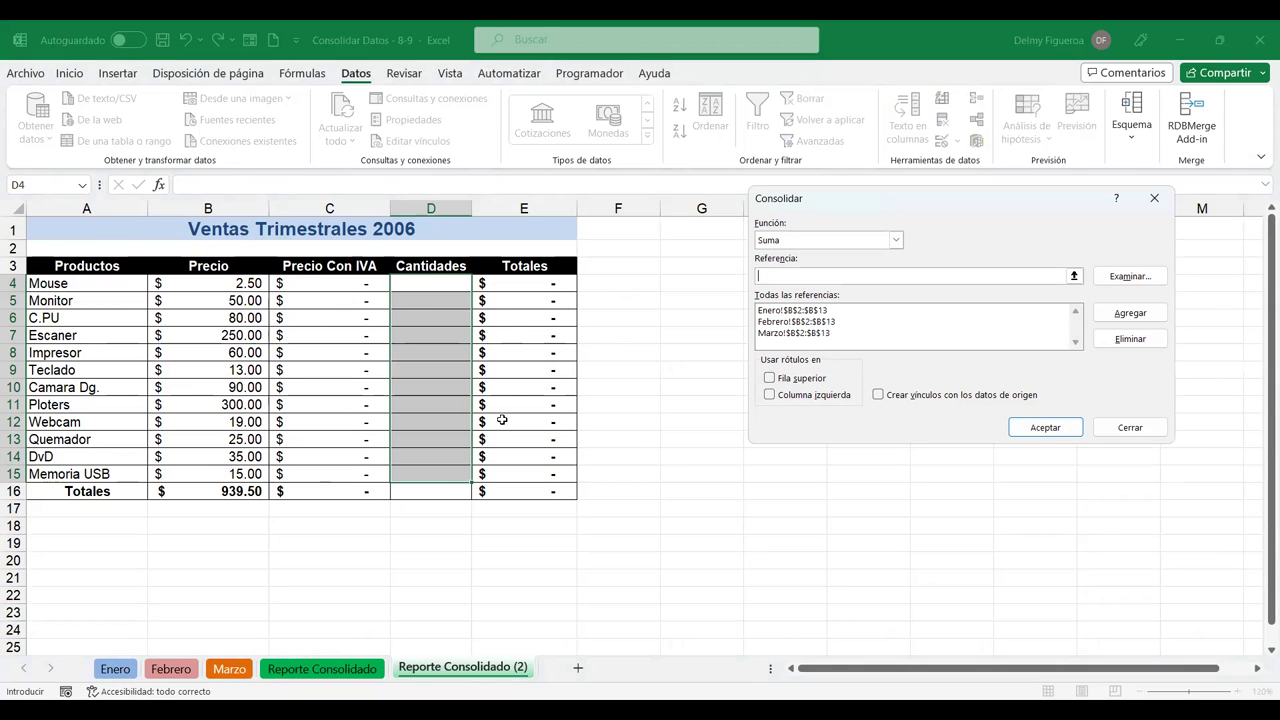
pyautogui.click(771, 379)
pyautogui.click(770, 395)
pyautogui.click(878, 395)
pyautogui.click(1052, 432)
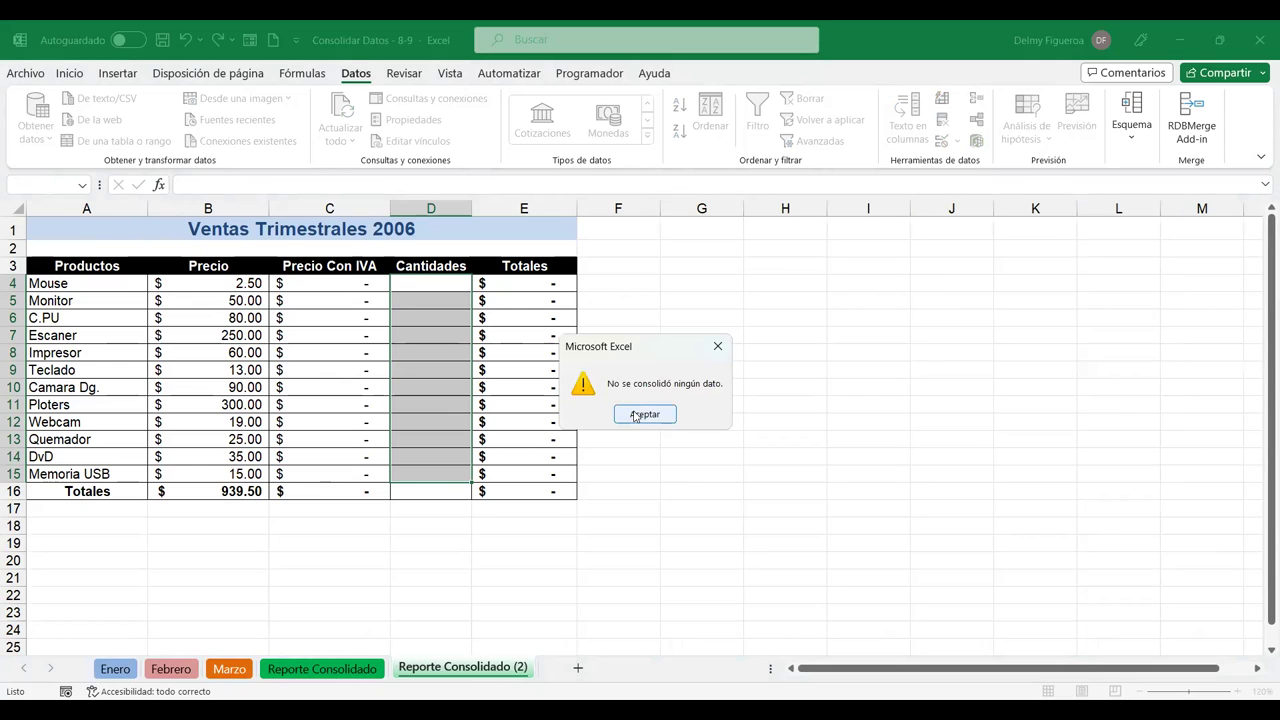
pyautogui.click(636, 416)
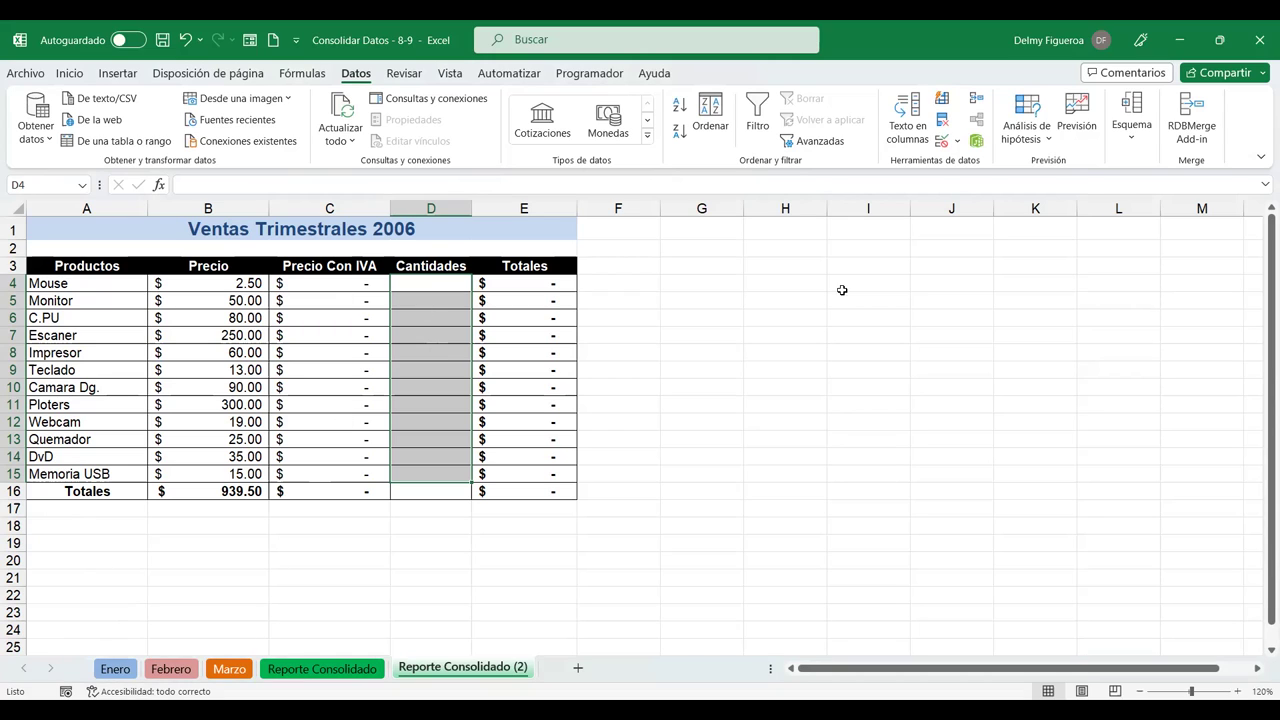
# Rerun Consolidar with only Crear vínculos con los datos de origen, giving grouped SUMA formulas.
pyautogui.click(976, 100)
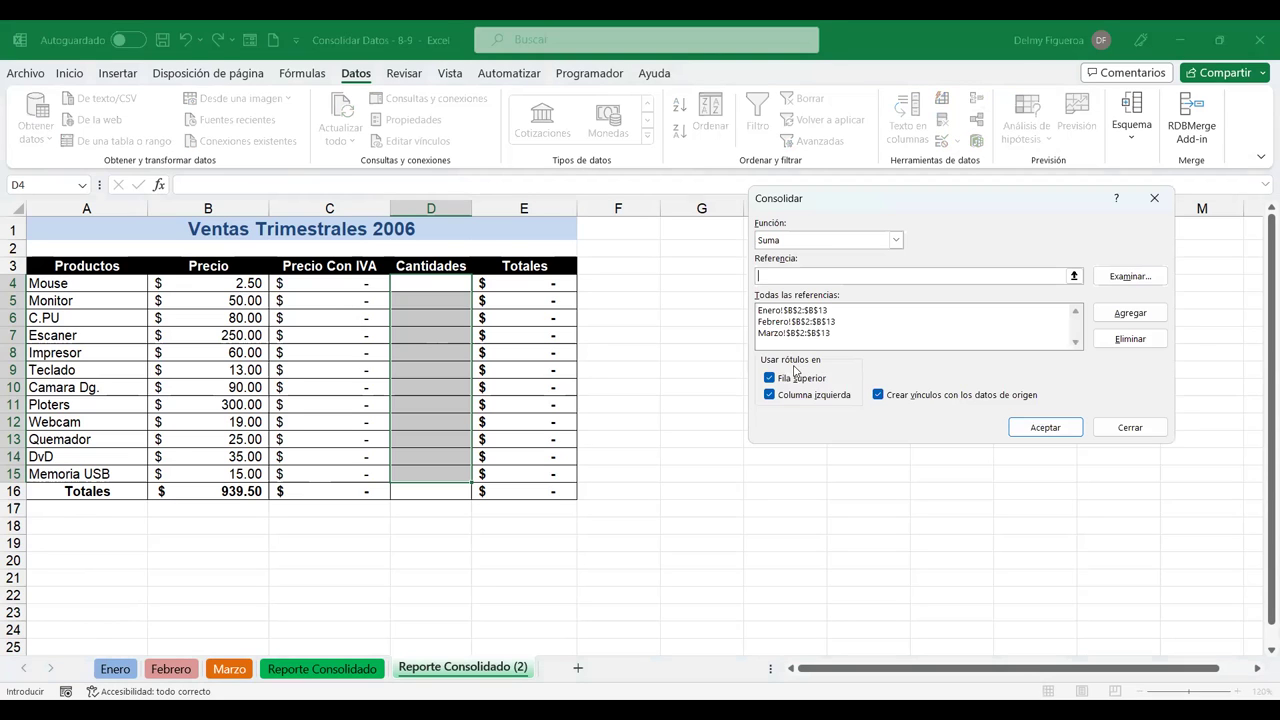
pyautogui.click(769, 378)
pyautogui.click(769, 378)
pyautogui.click(769, 395)
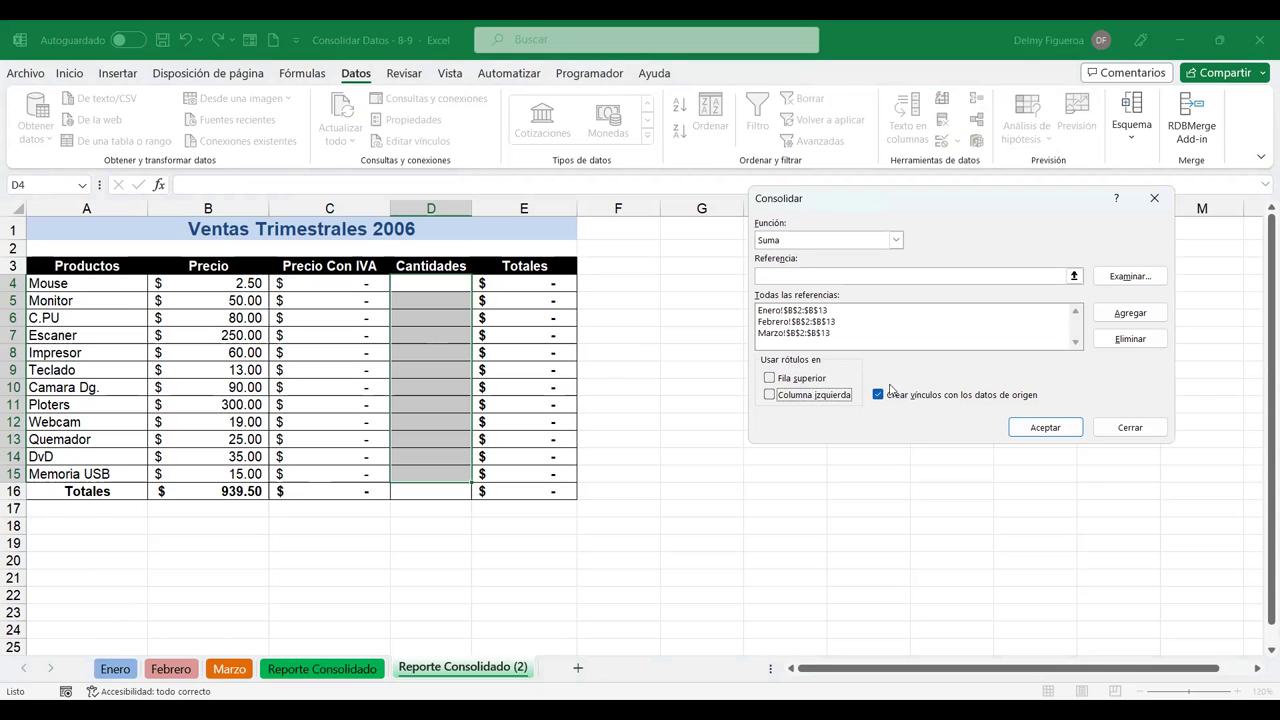
pyautogui.click(1048, 431)
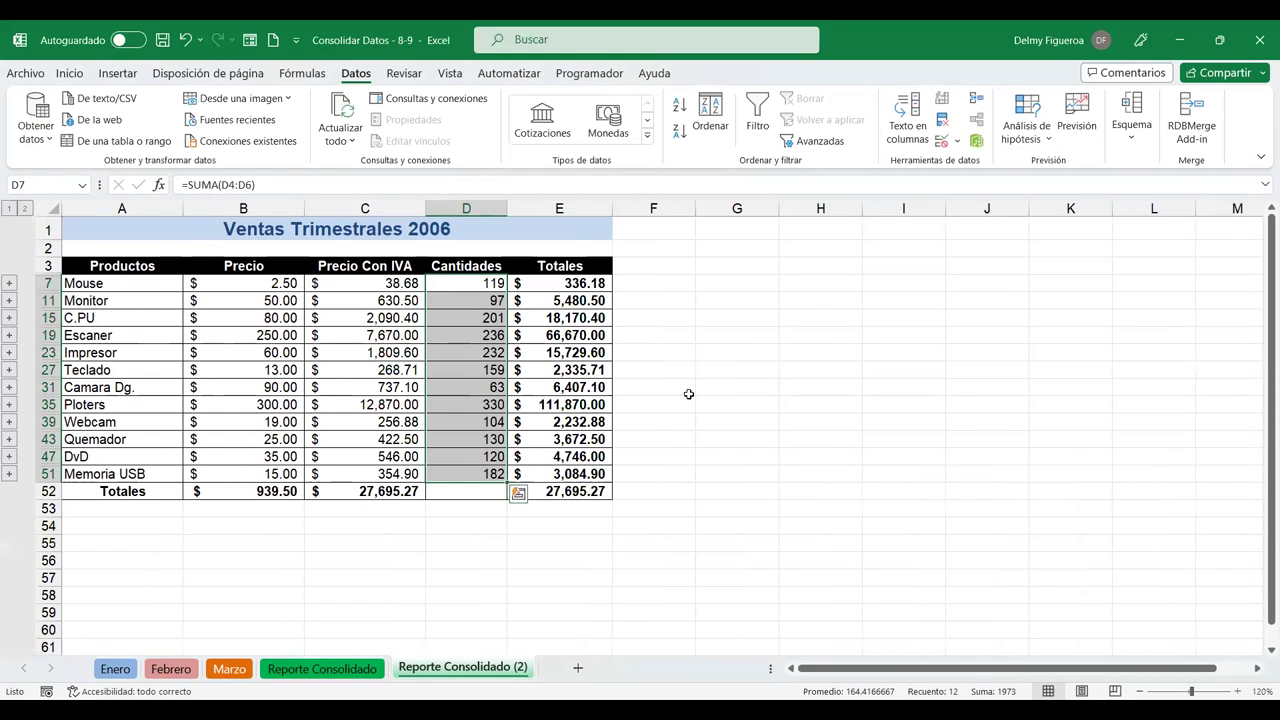
# Check the sum of the earlier Cantidades values on Reporte Consolidado.
pyautogui.click(476, 283)
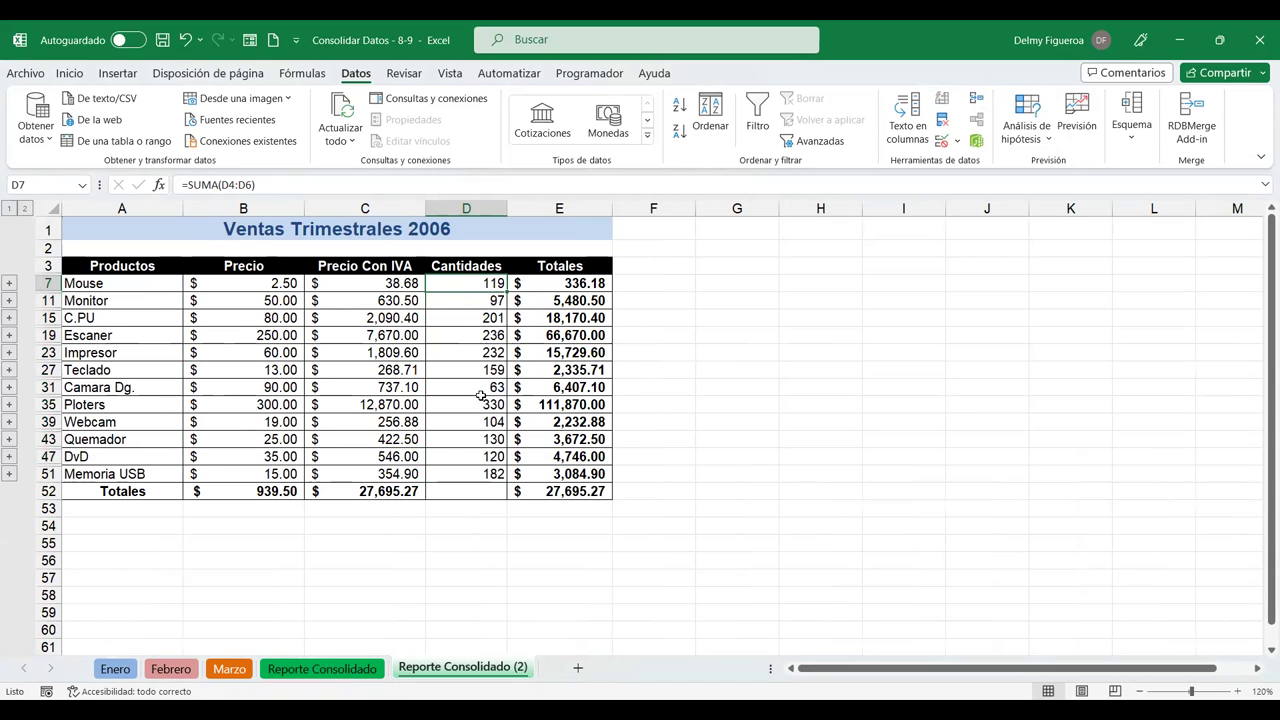
pyautogui.click(356, 669)
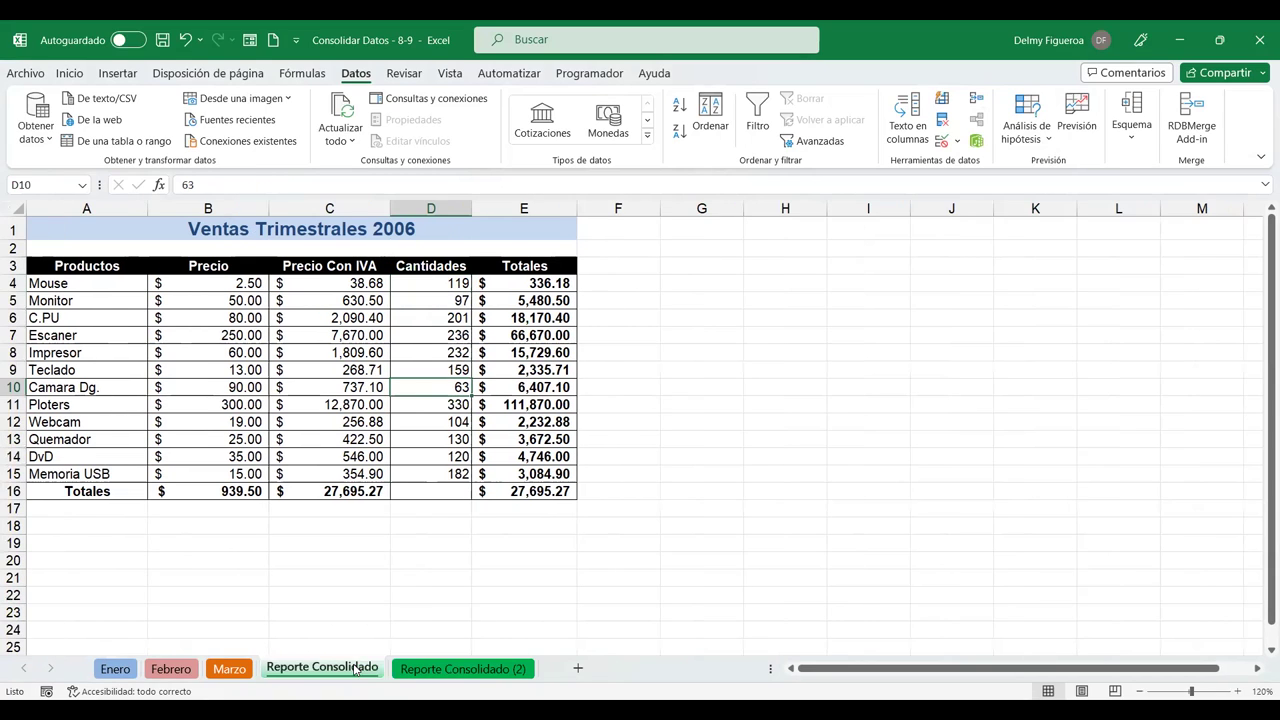
pyautogui.moveTo(431, 283); pyautogui.dragTo(432, 474)
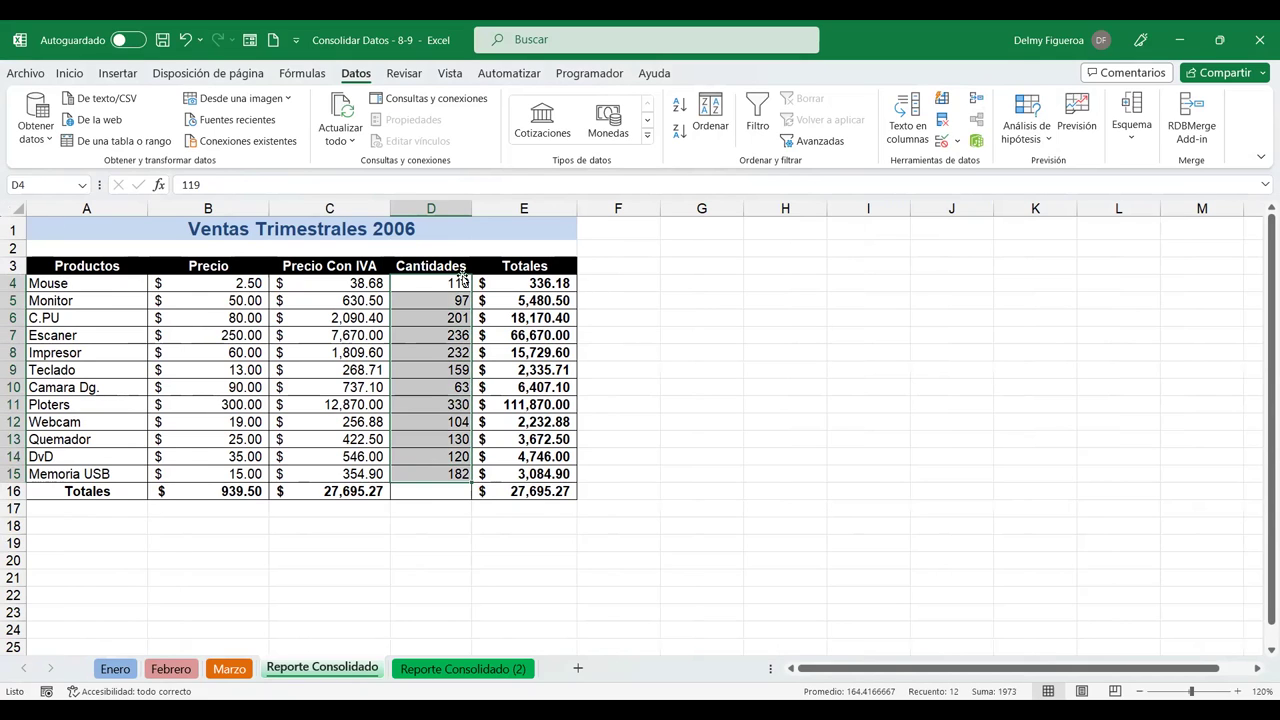
pyautogui.click(437, 347)
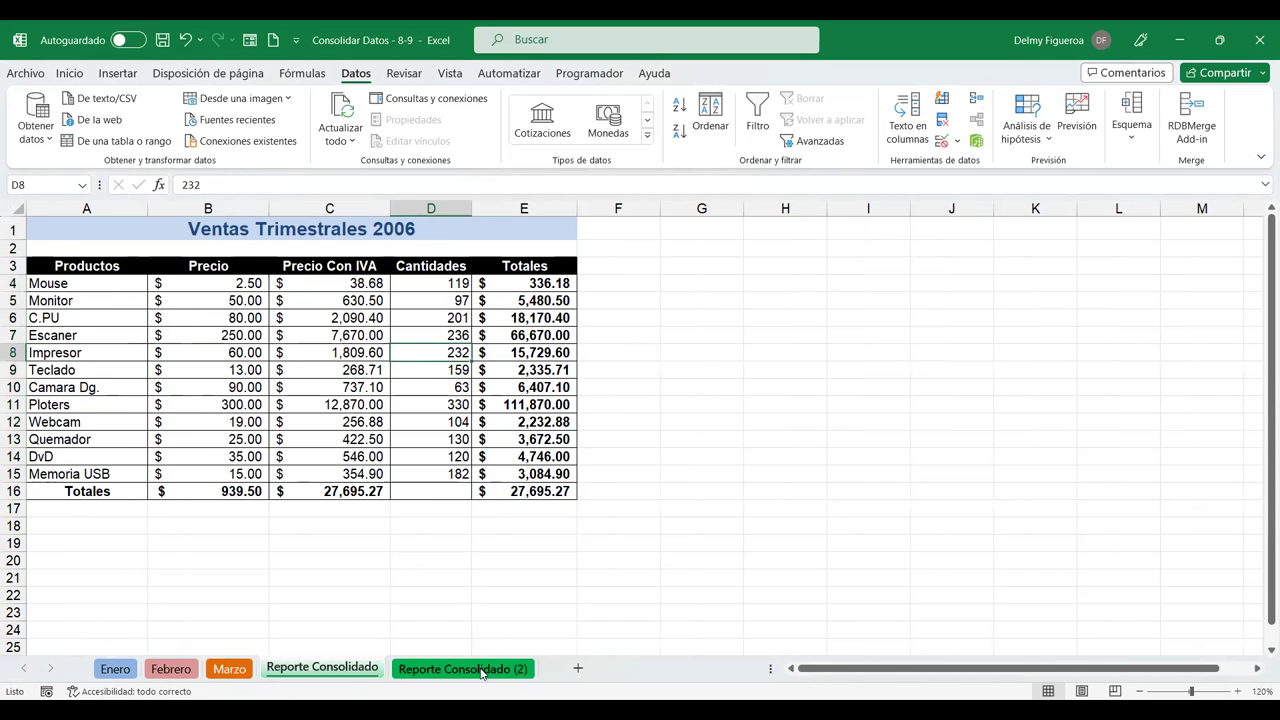
# Inspect the Mouse D7 and Teclado D27 SUMA subtotals on Reporte Consolidado (2), ending on Enero.
pyautogui.click(462, 669)
pyautogui.click(479, 369)
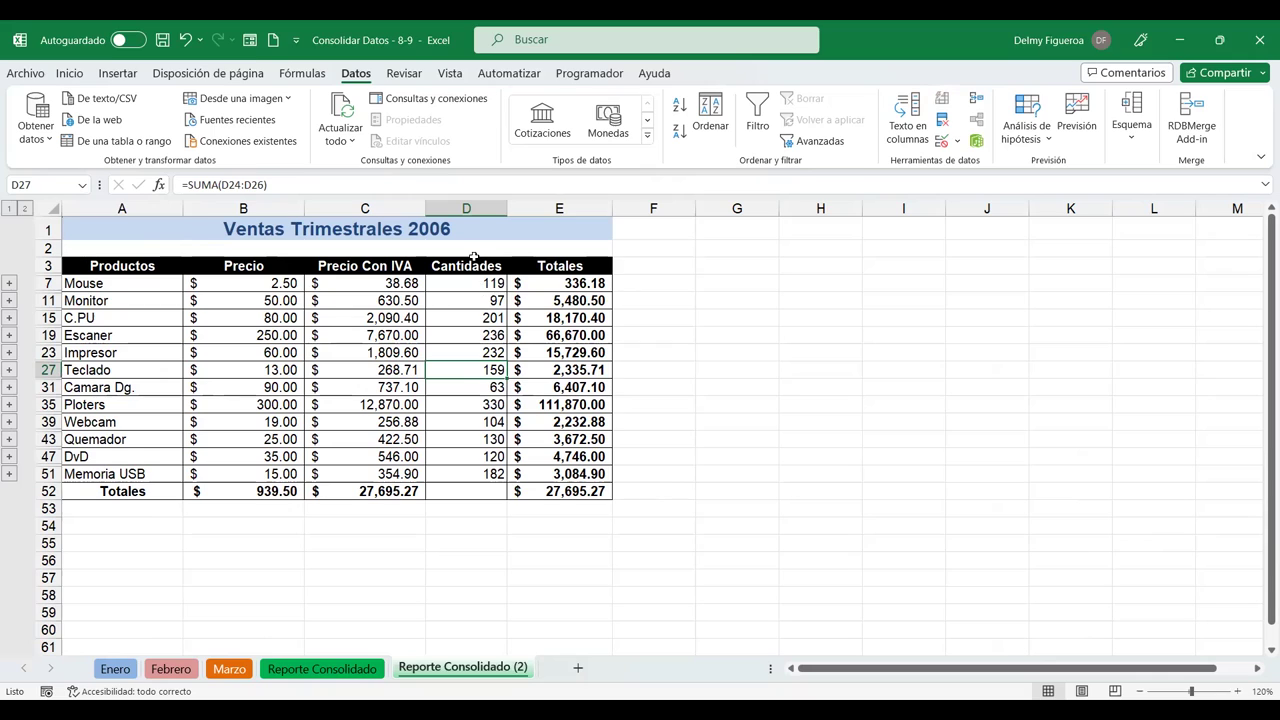
pyautogui.click(479, 283)
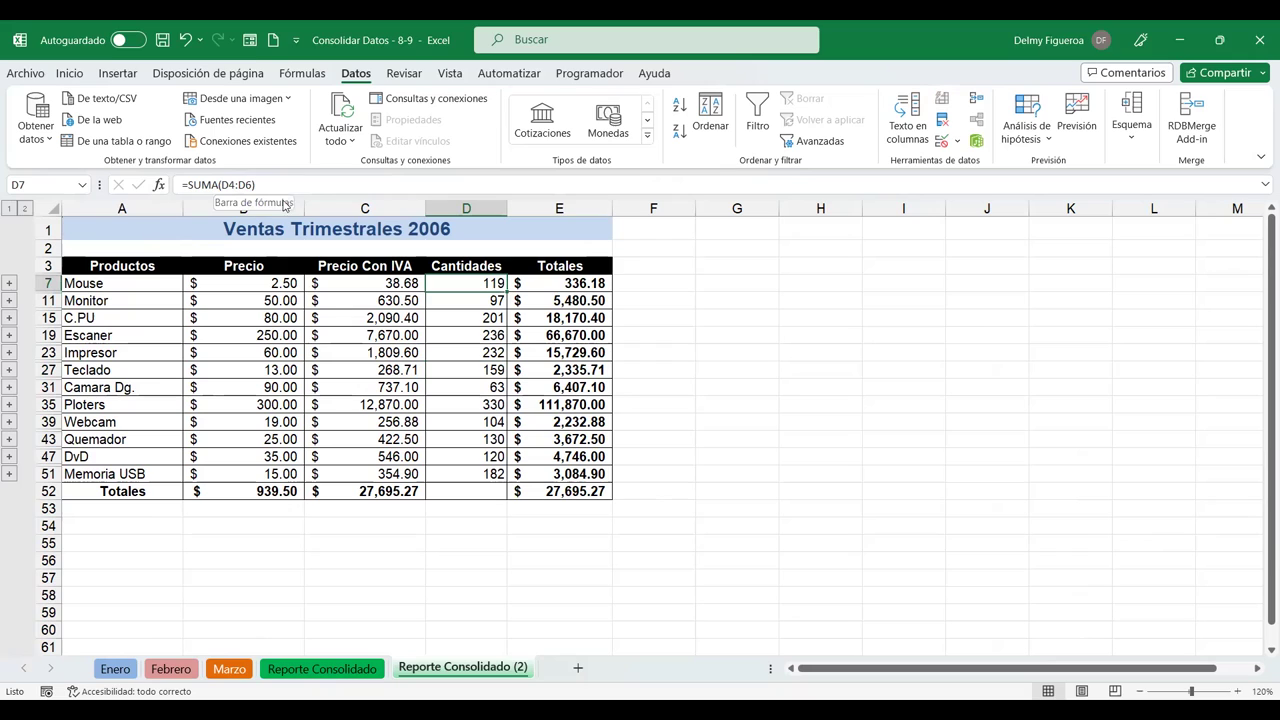
pyautogui.click(480, 370)
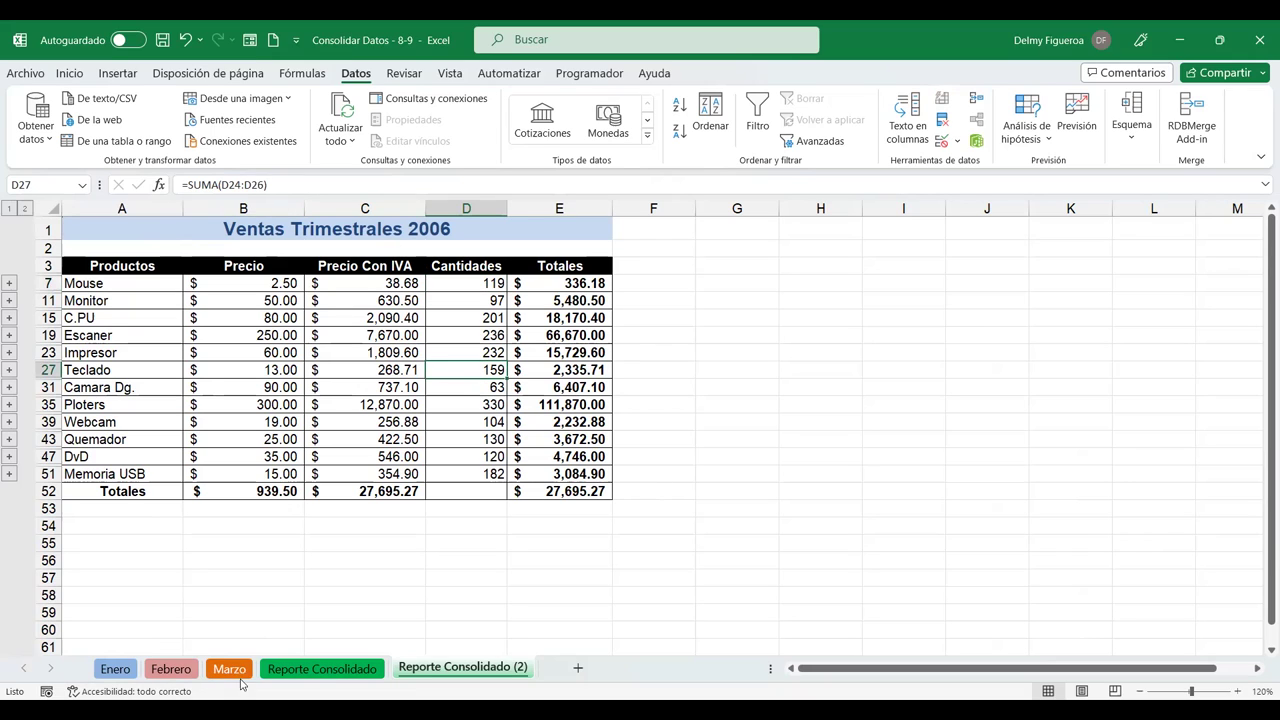
pyautogui.click(322, 668)
pyautogui.click(461, 668)
pyautogui.click(115, 668)
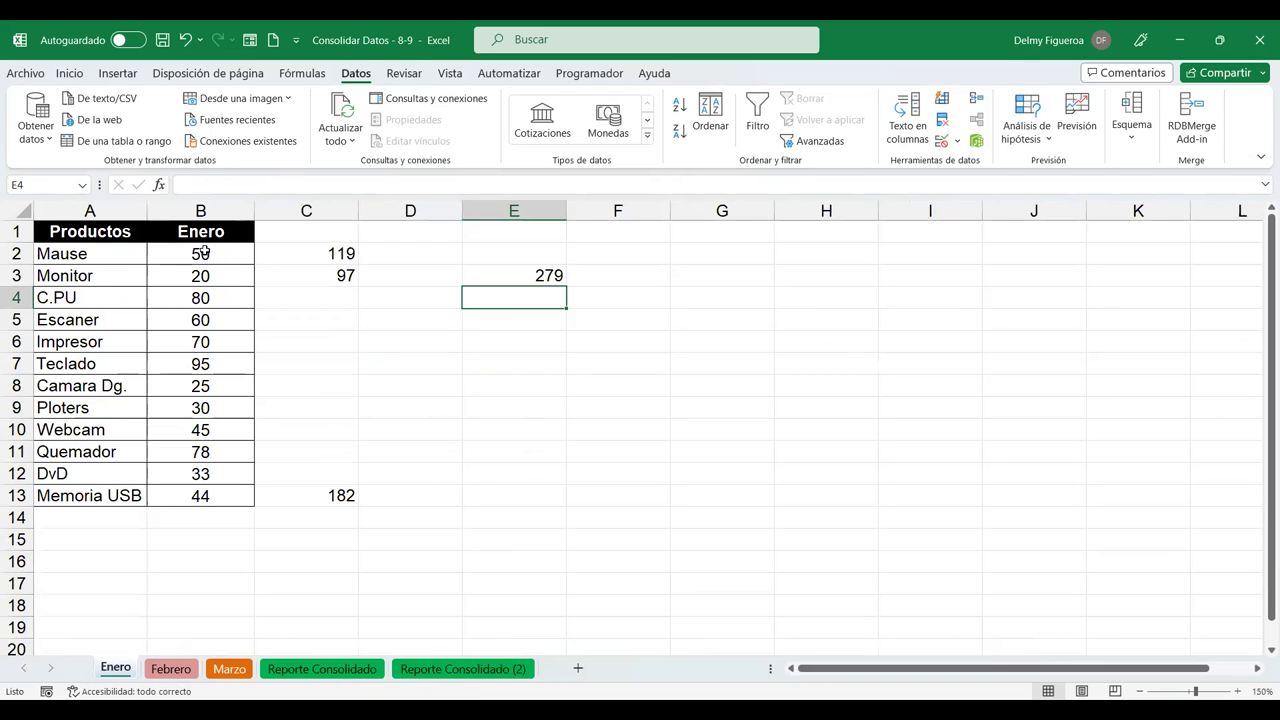
pyautogui.click(204, 252)
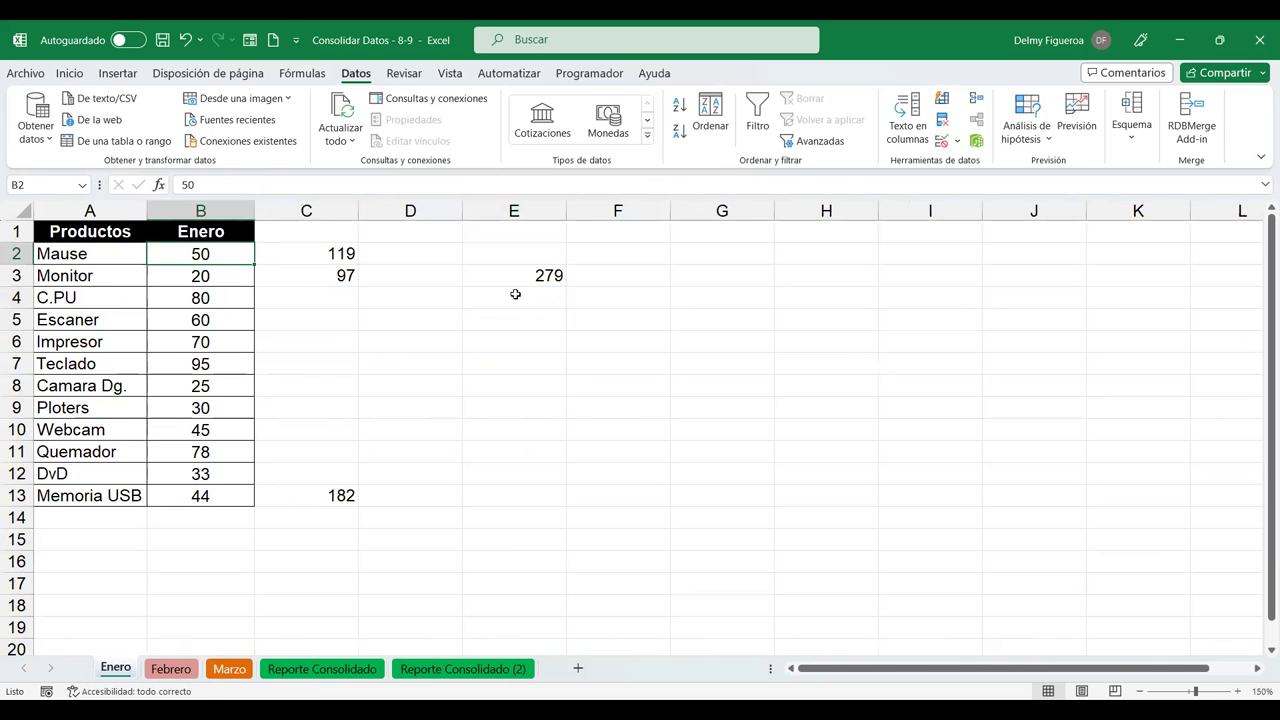
pyautogui.write('70')
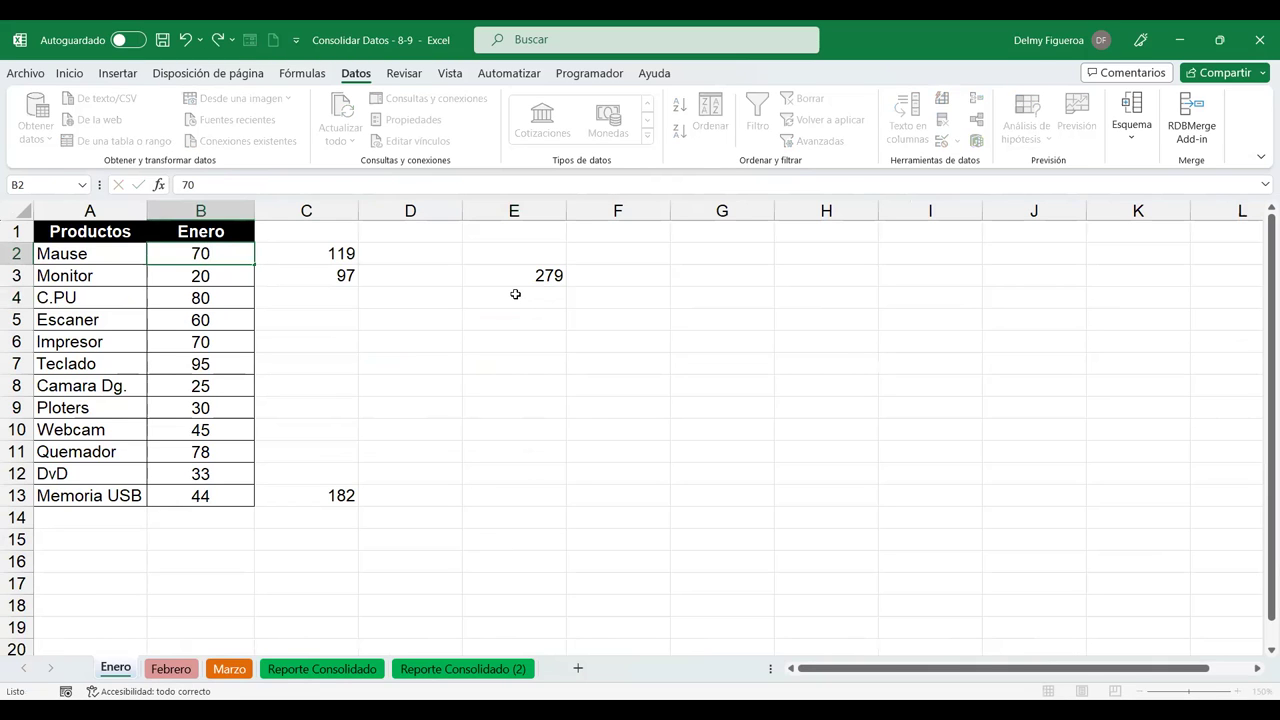
pyautogui.press('Return')
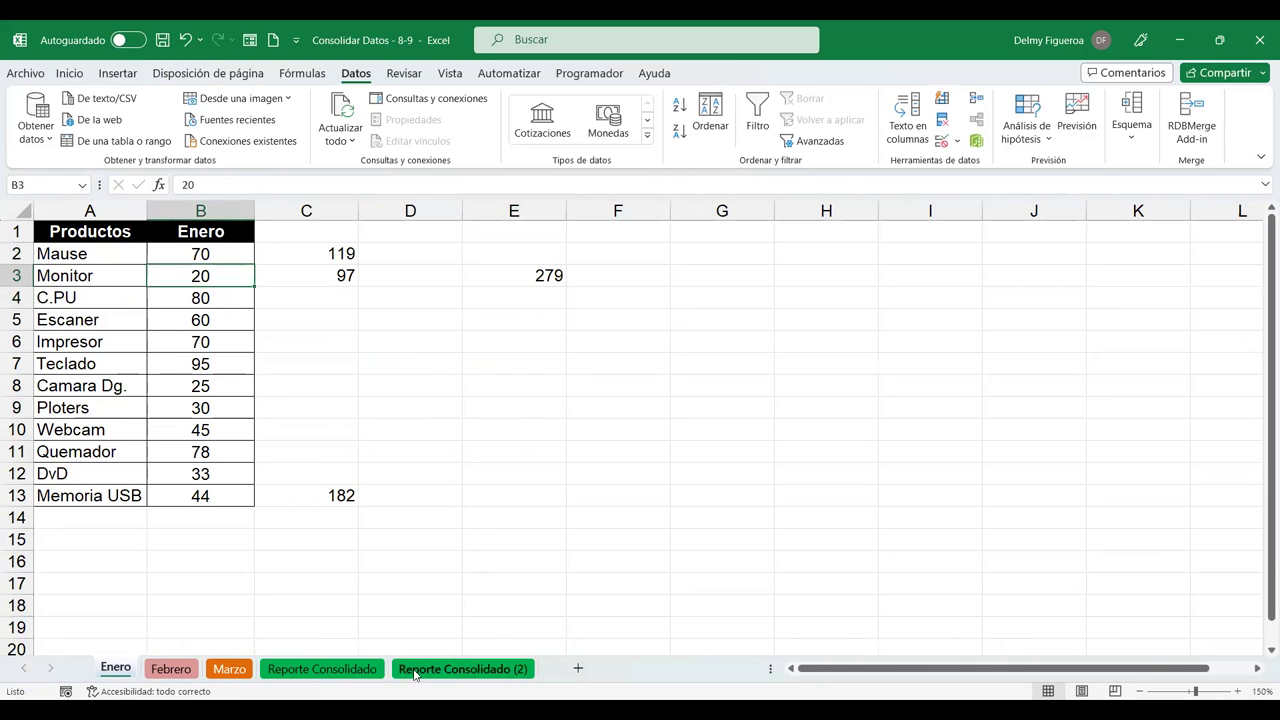
pyautogui.click(352, 675)
pyautogui.click(443, 287)
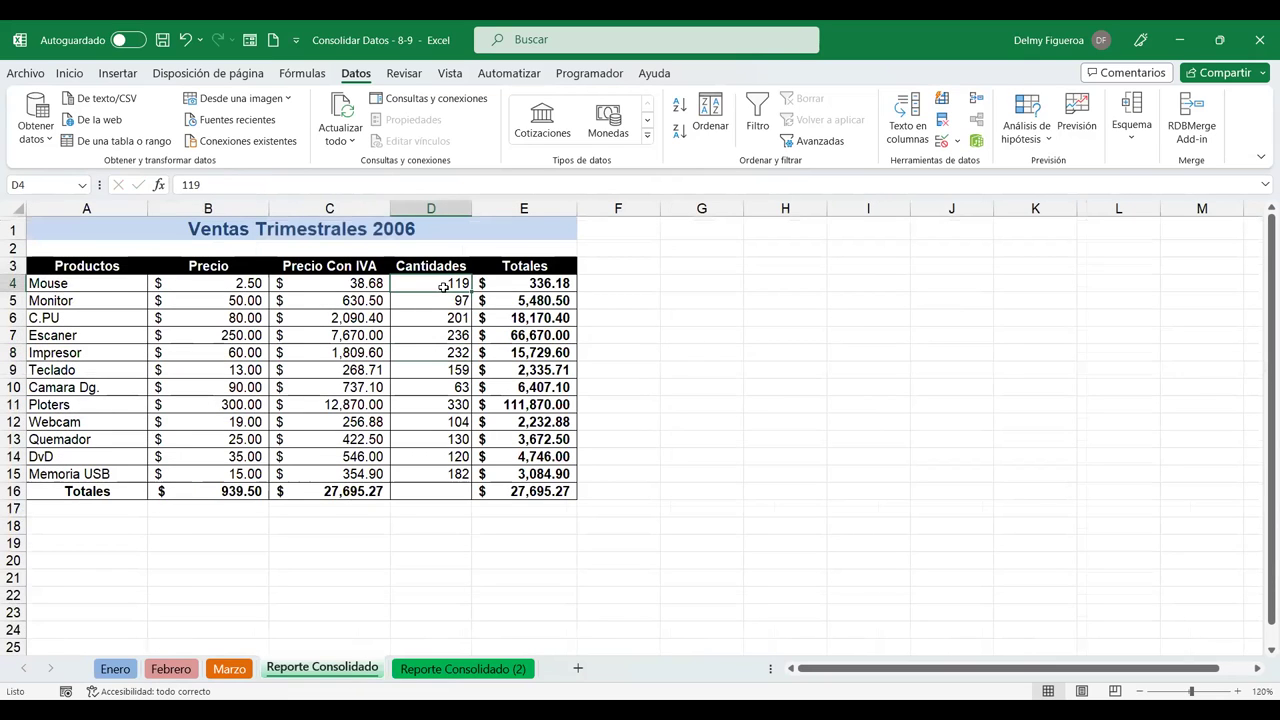
pyautogui.click(460, 677)
pyautogui.click(466, 284)
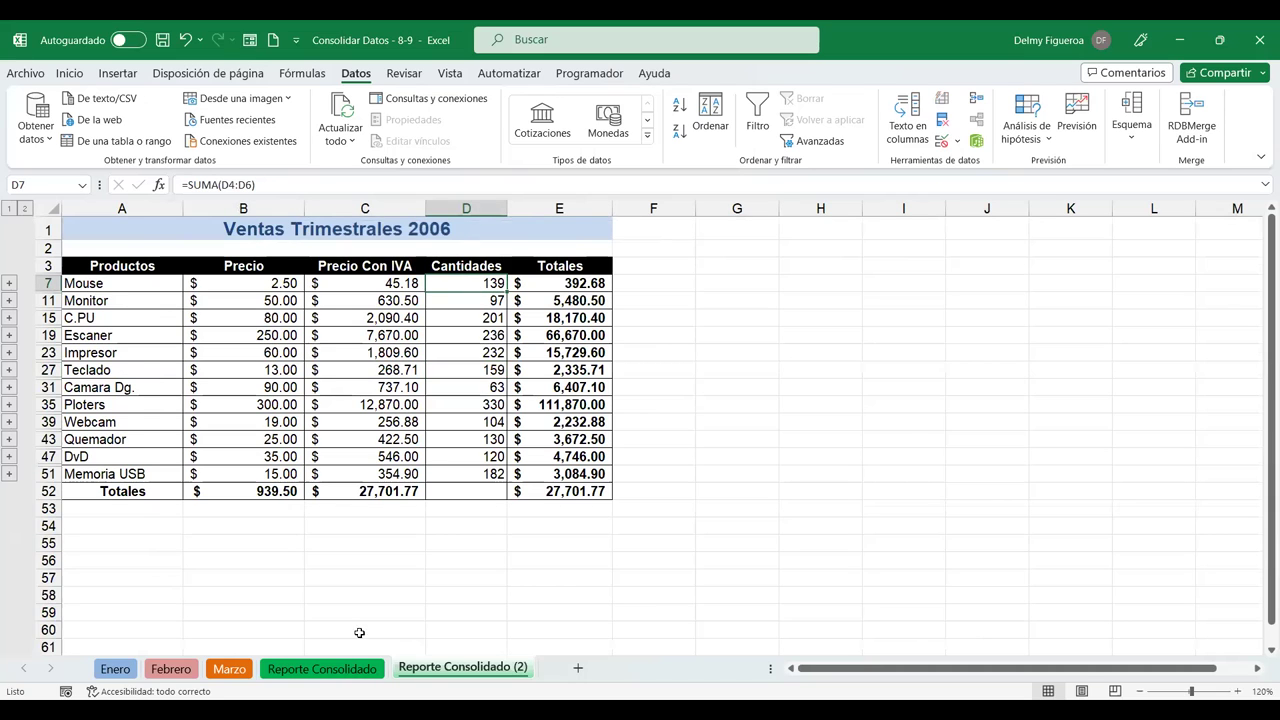
pyautogui.click(322, 668)
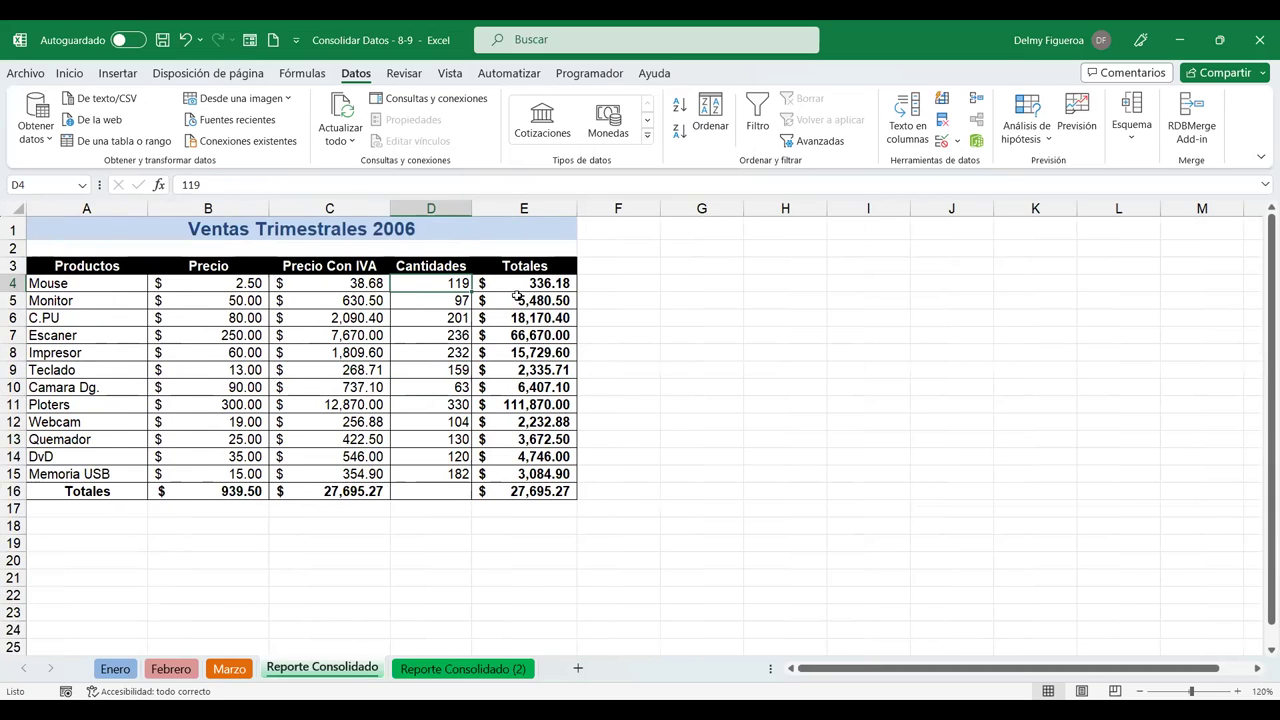
pyautogui.click(468, 668)
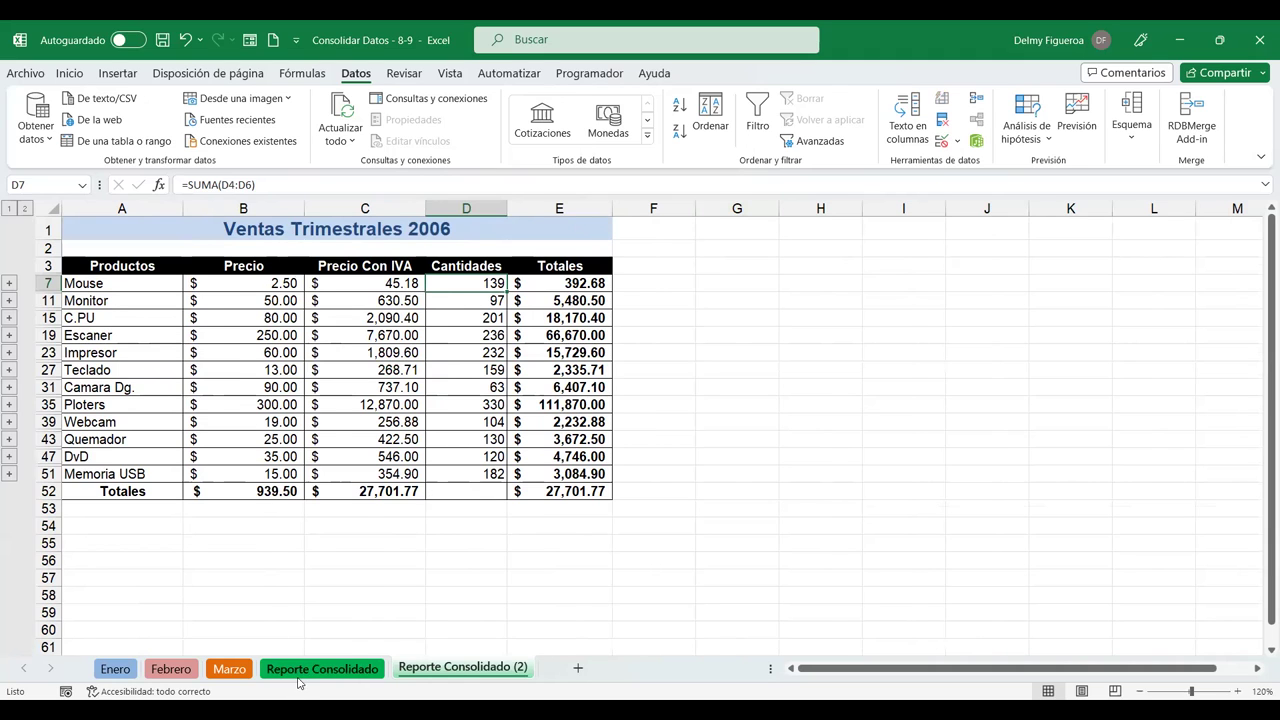
pyautogui.click(285, 670)
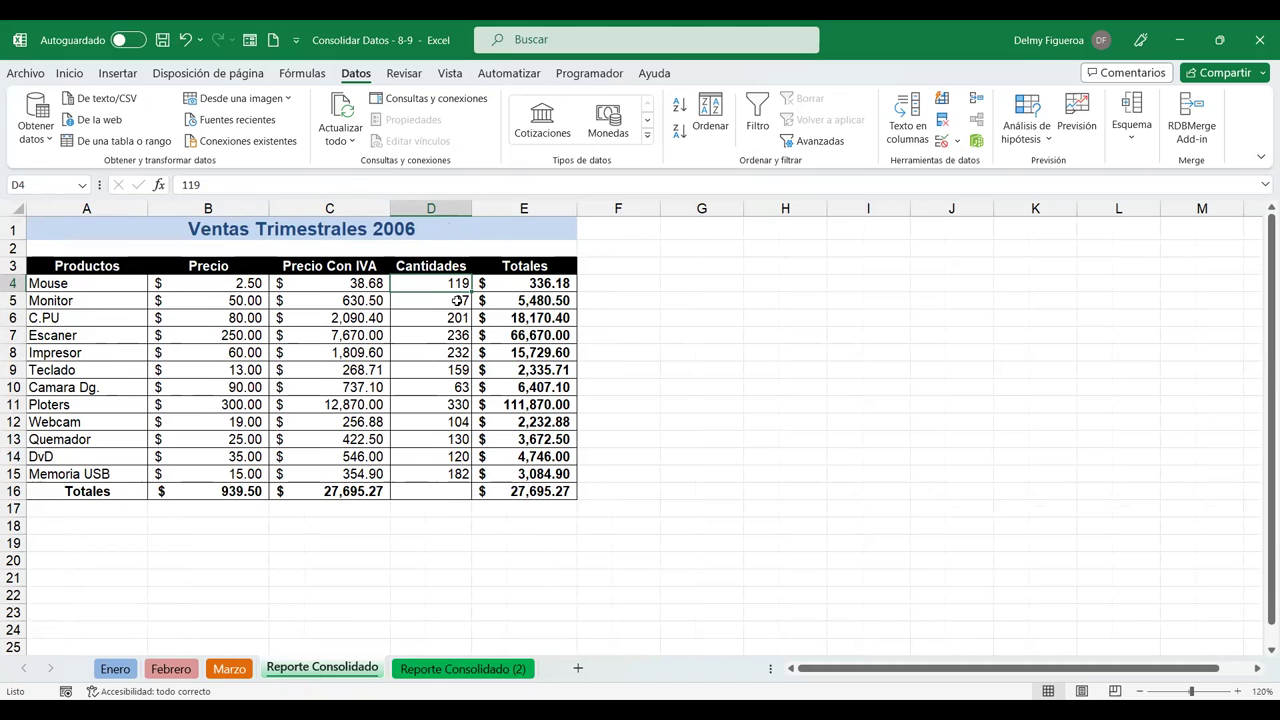
pyautogui.click(455, 335)
pyautogui.click(455, 352)
pyautogui.click(455, 387)
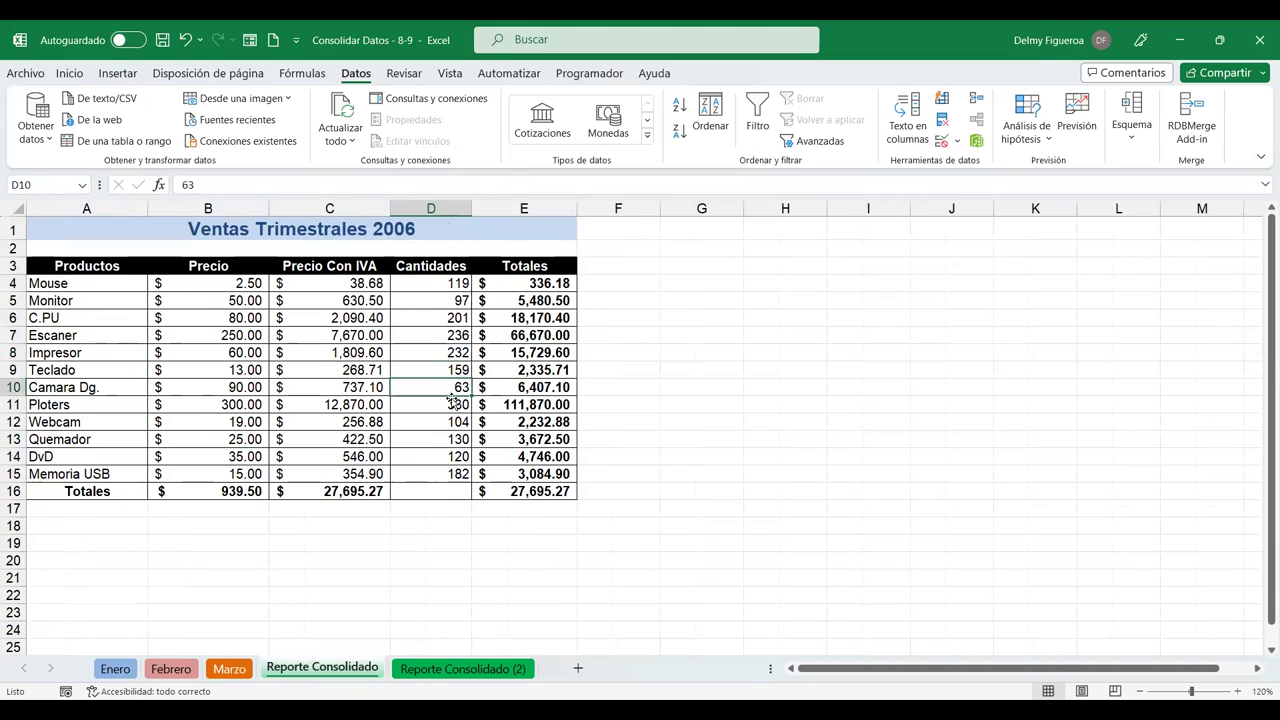
pyautogui.click(500, 669)
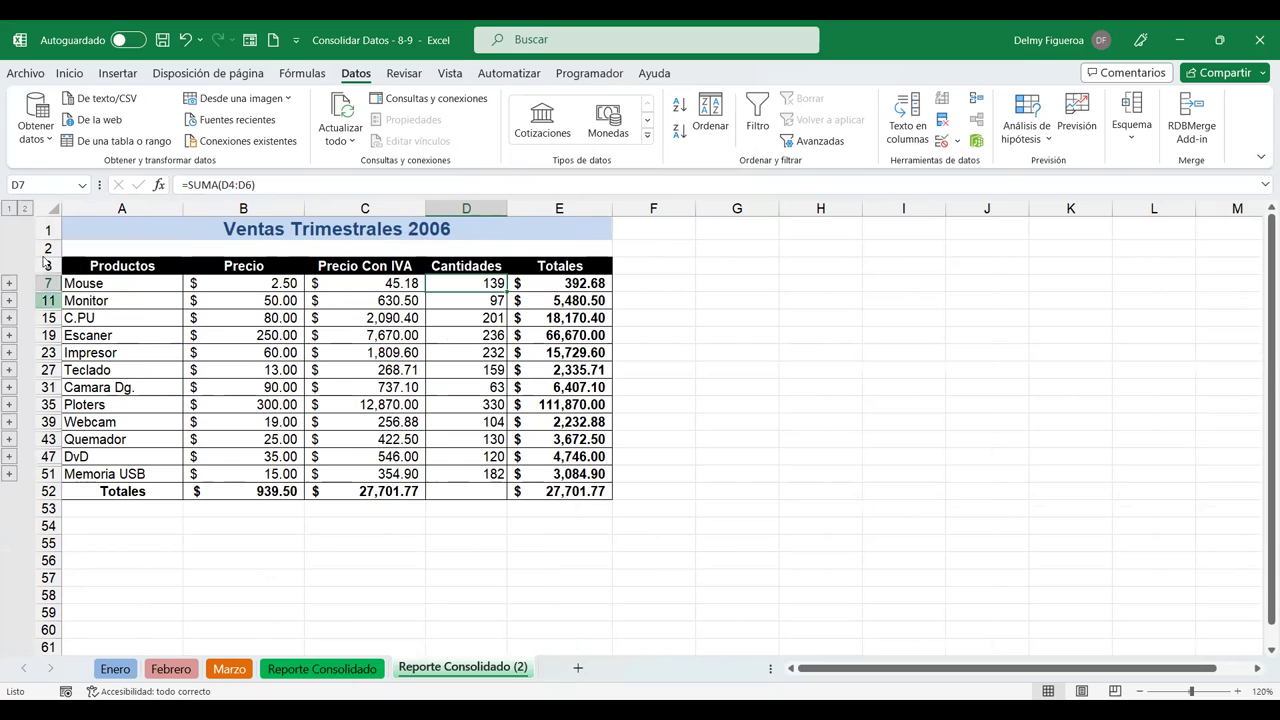
pyautogui.click(25, 210)
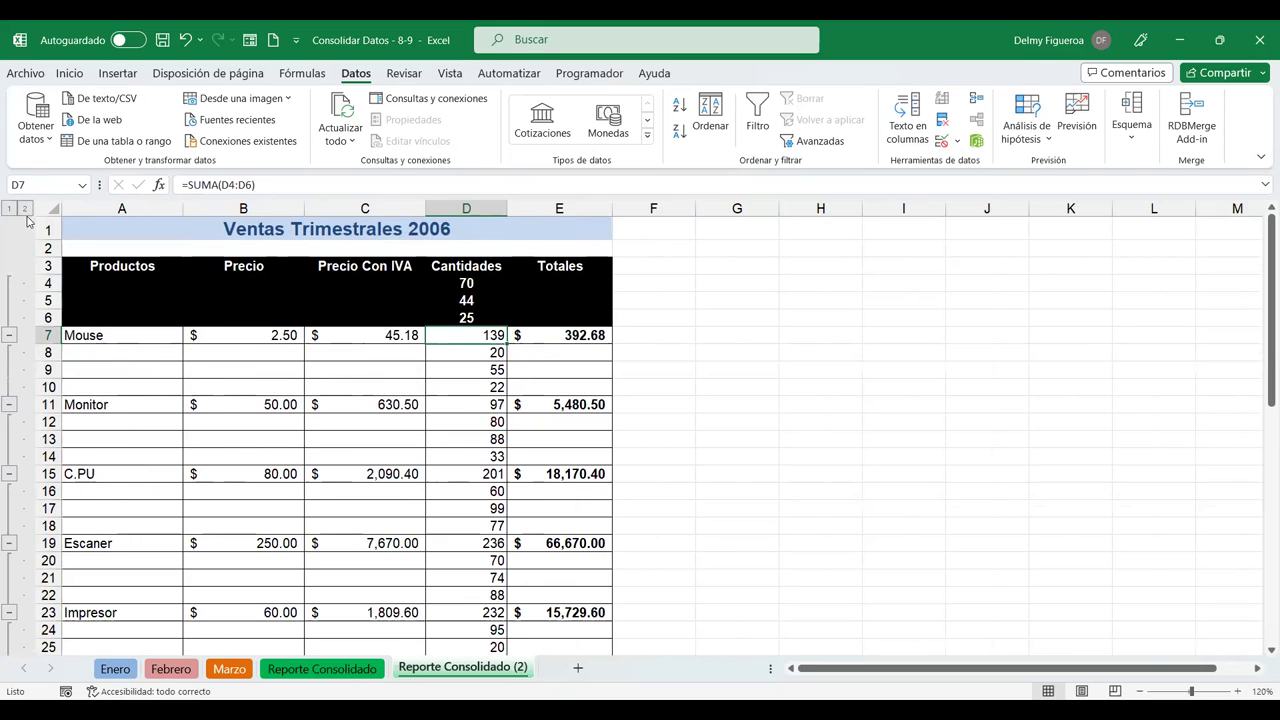
pyautogui.click(8, 210)
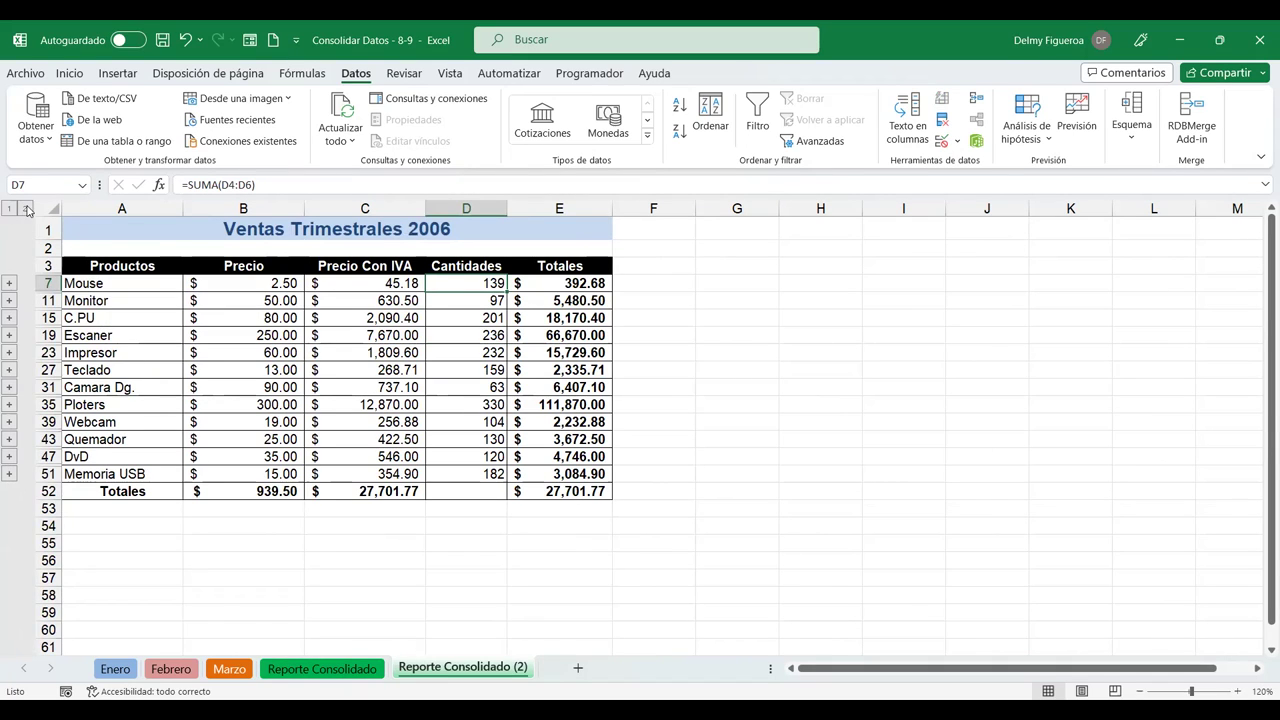
pyautogui.click(25, 210)
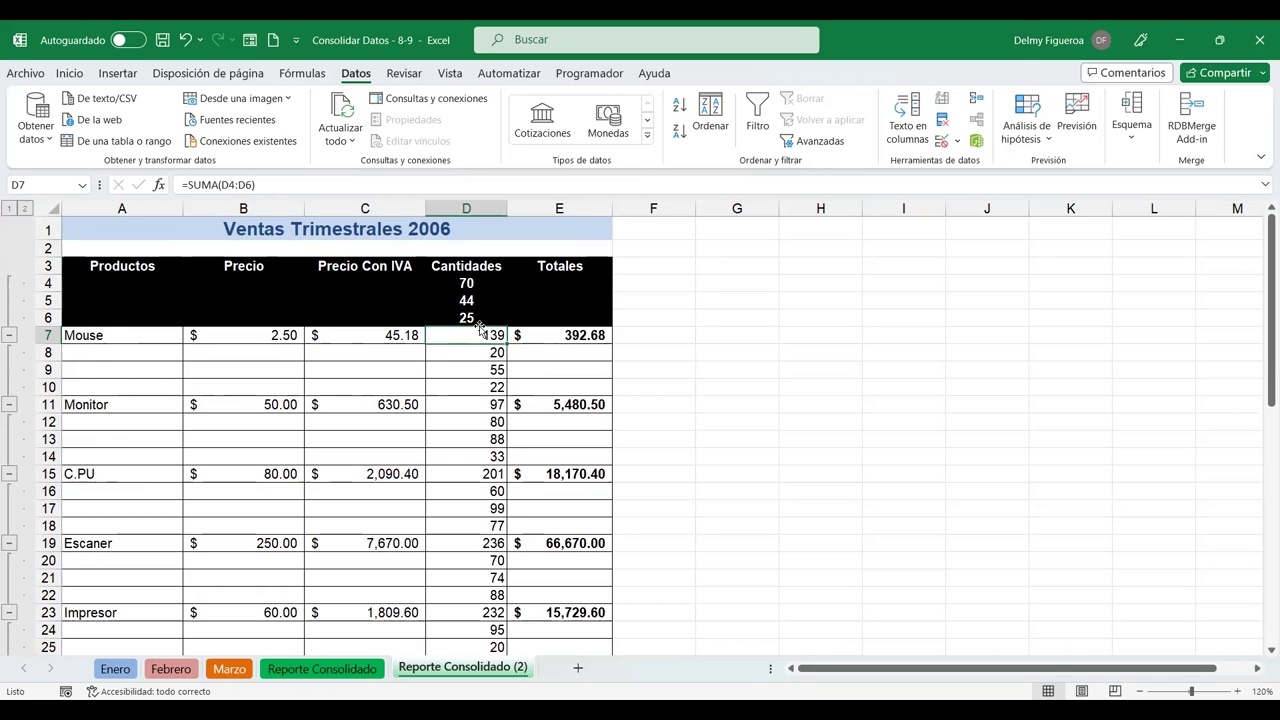
pyautogui.click(13, 208)
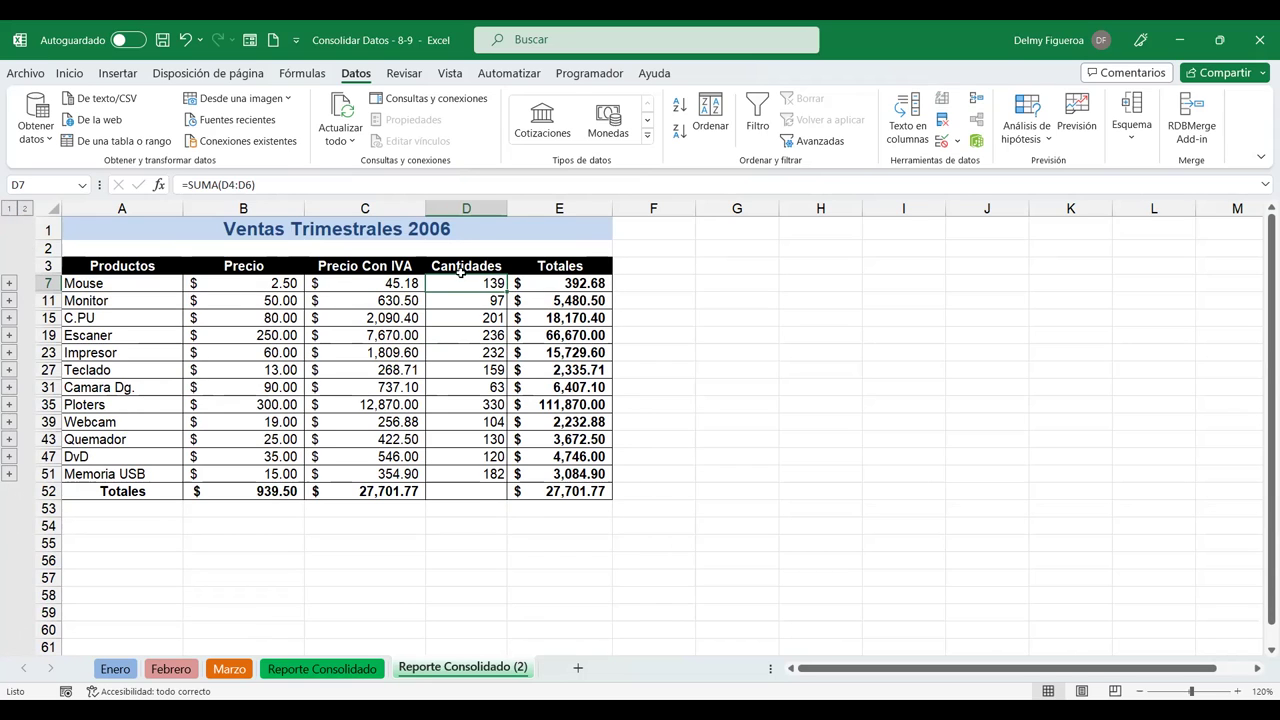
pyautogui.click(24, 208)
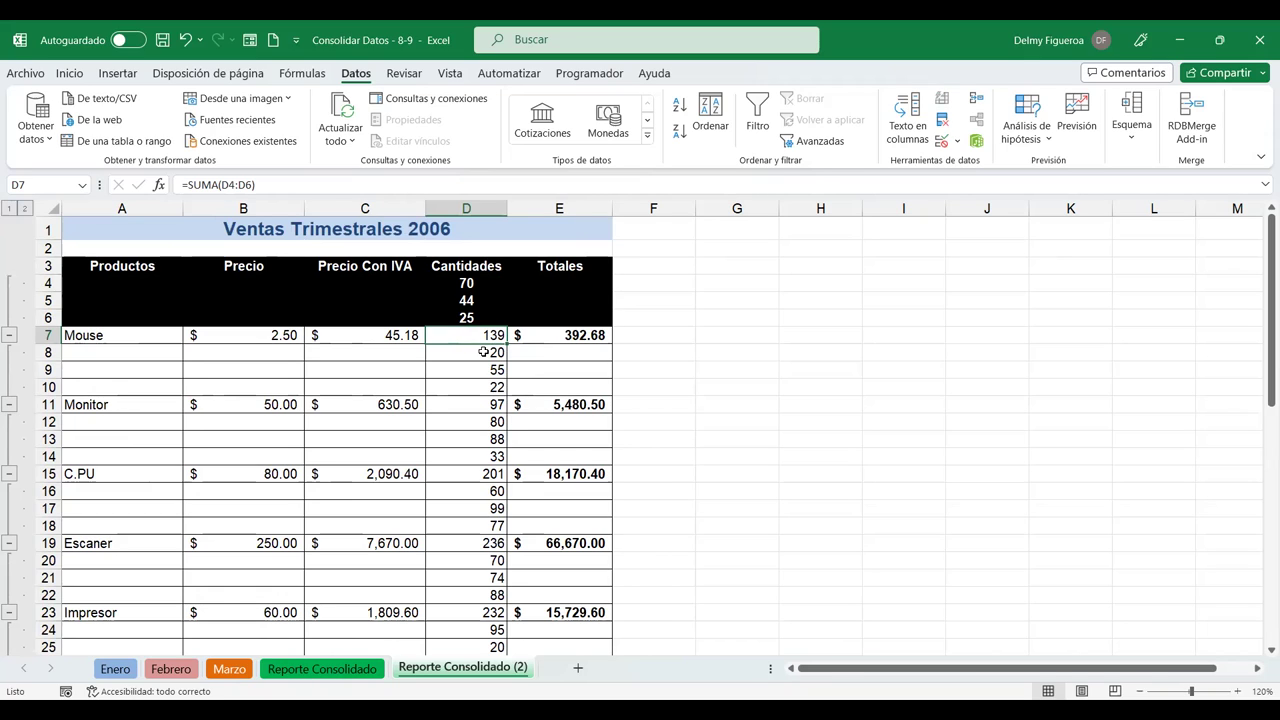
pyautogui.moveTo(483, 352); pyautogui.dragTo(483, 388)
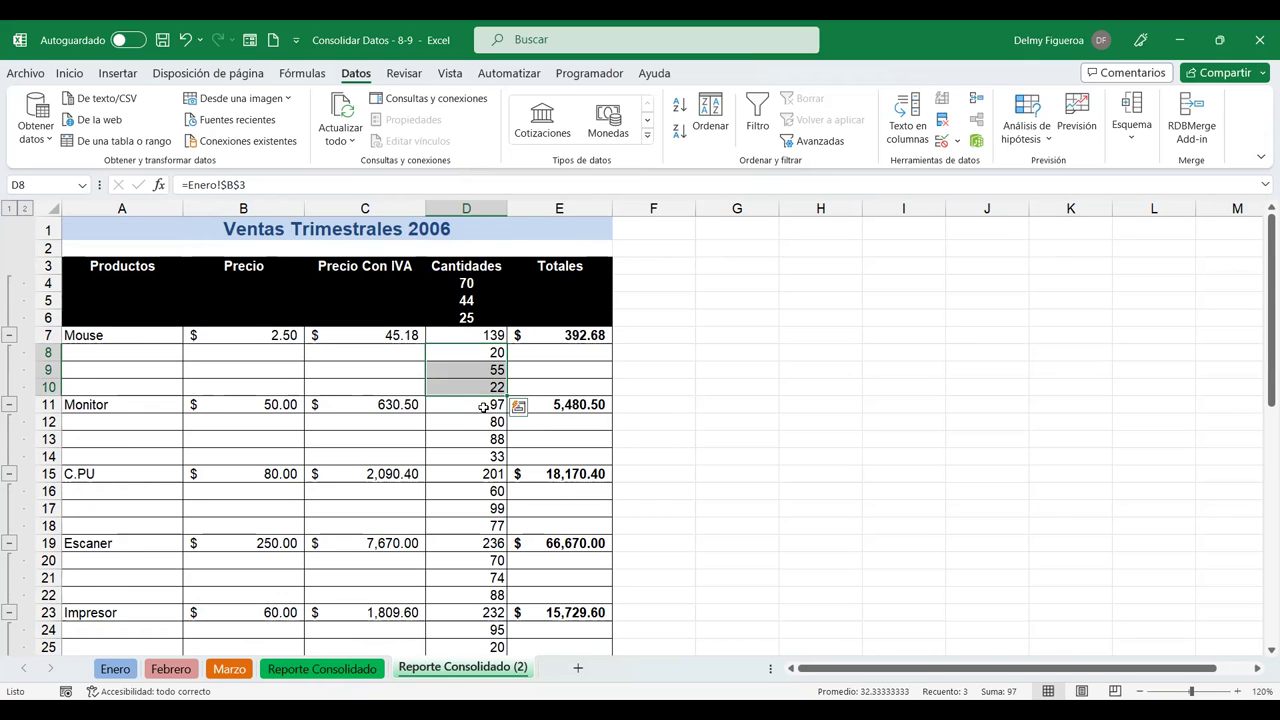
pyautogui.click(8, 208)
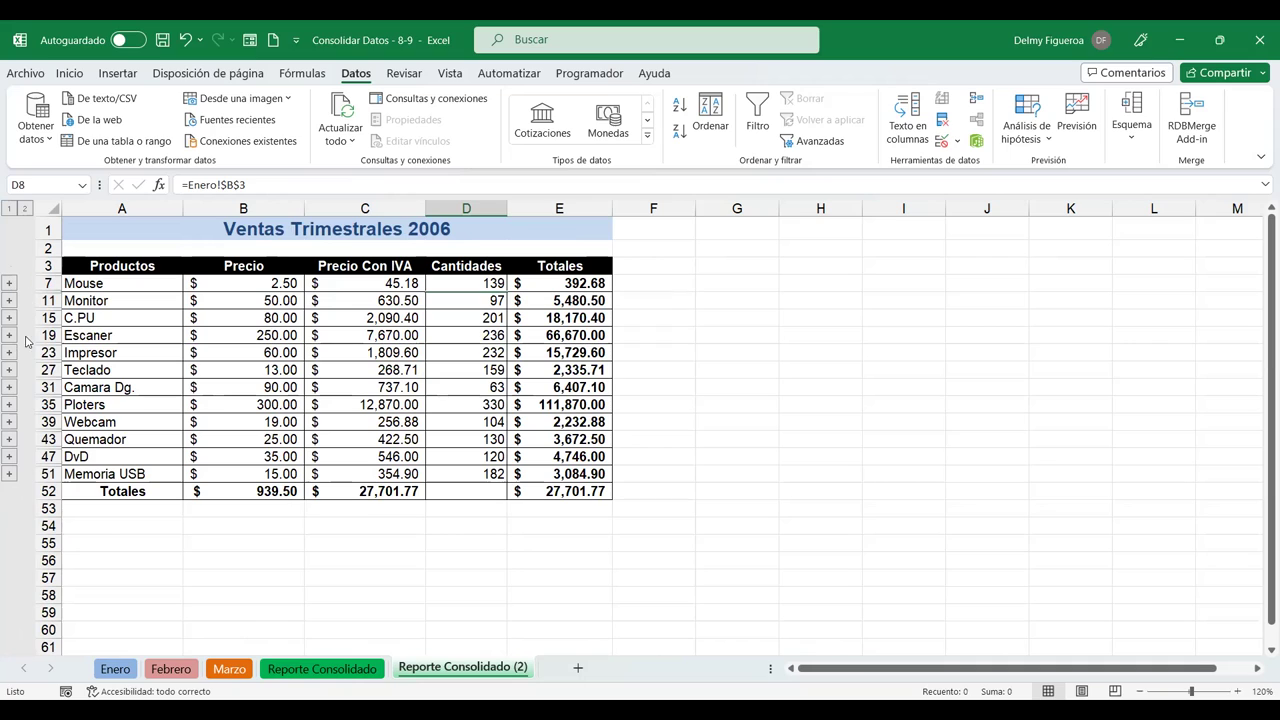
pyautogui.click(9, 287)
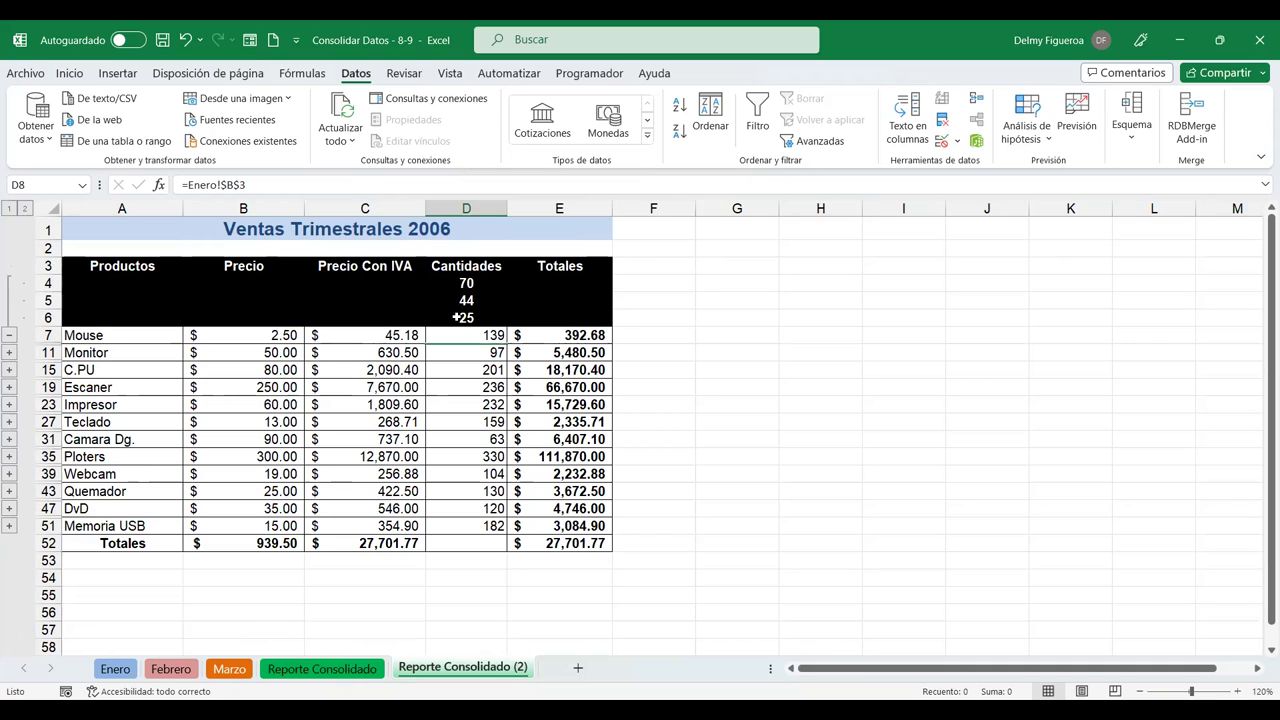
pyautogui.click(9, 340)
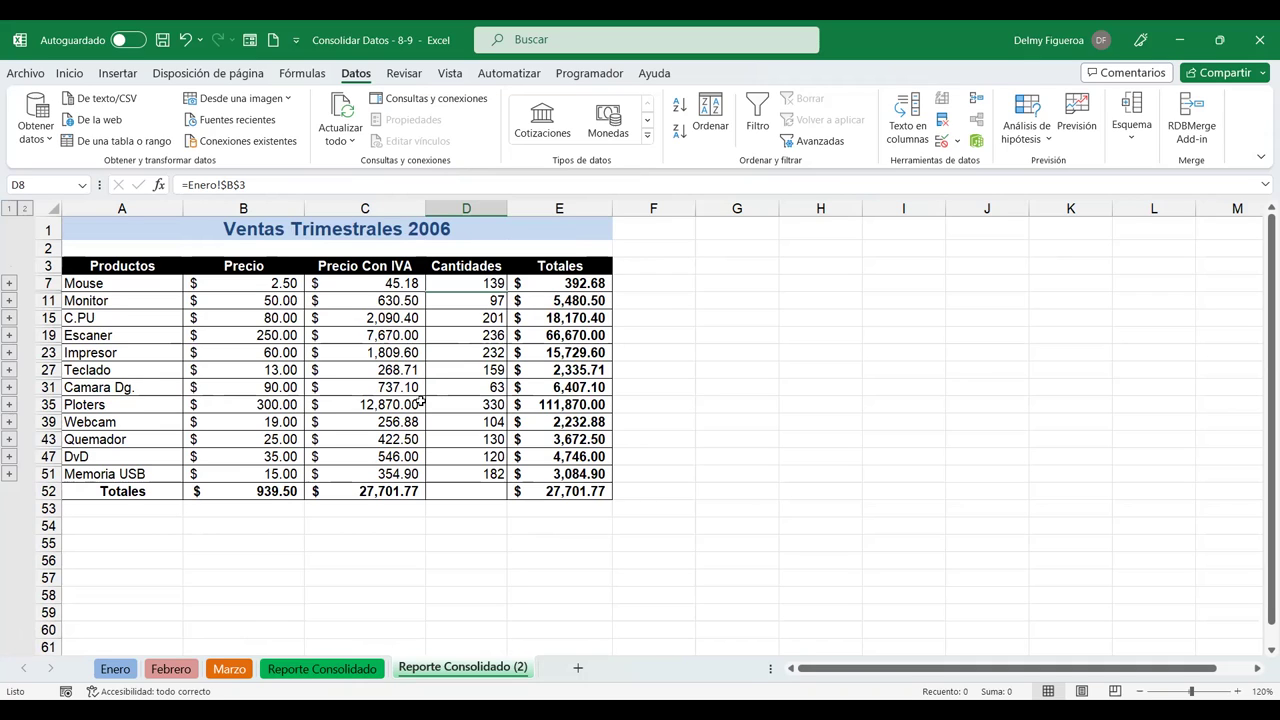
pyautogui.click(9, 404)
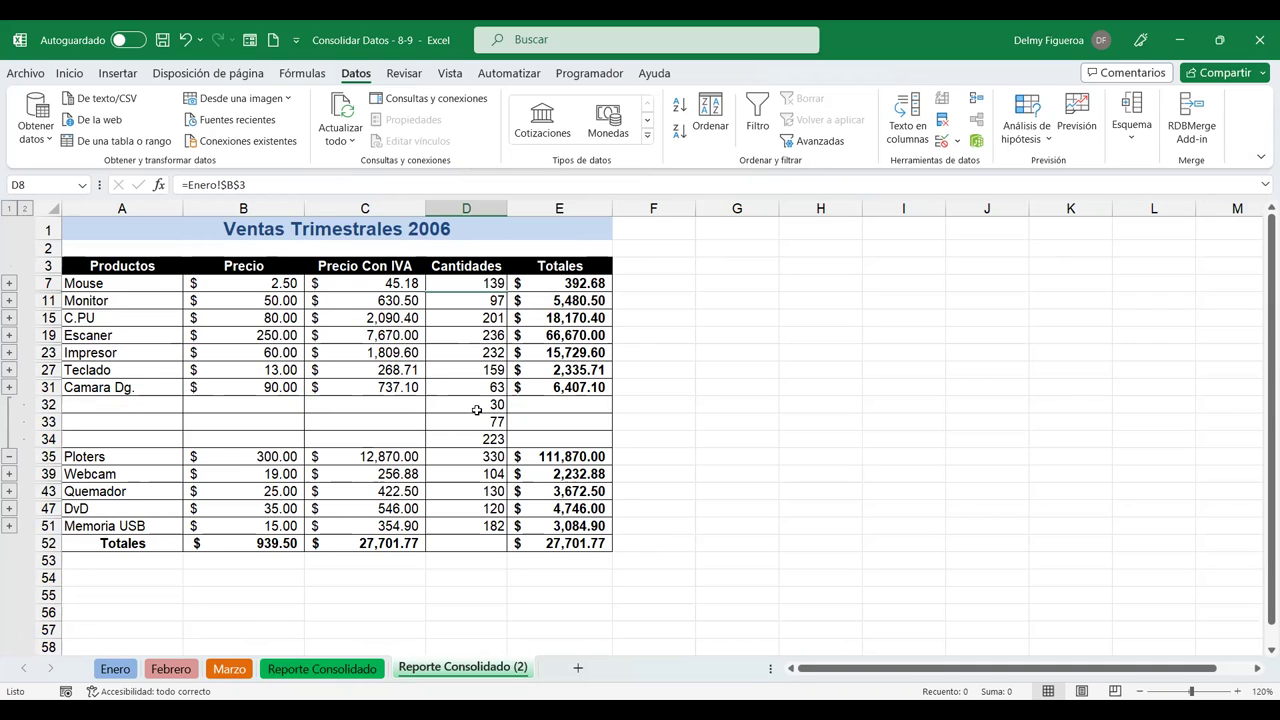
pyautogui.moveTo(474, 404); pyautogui.dragTo(478, 440)
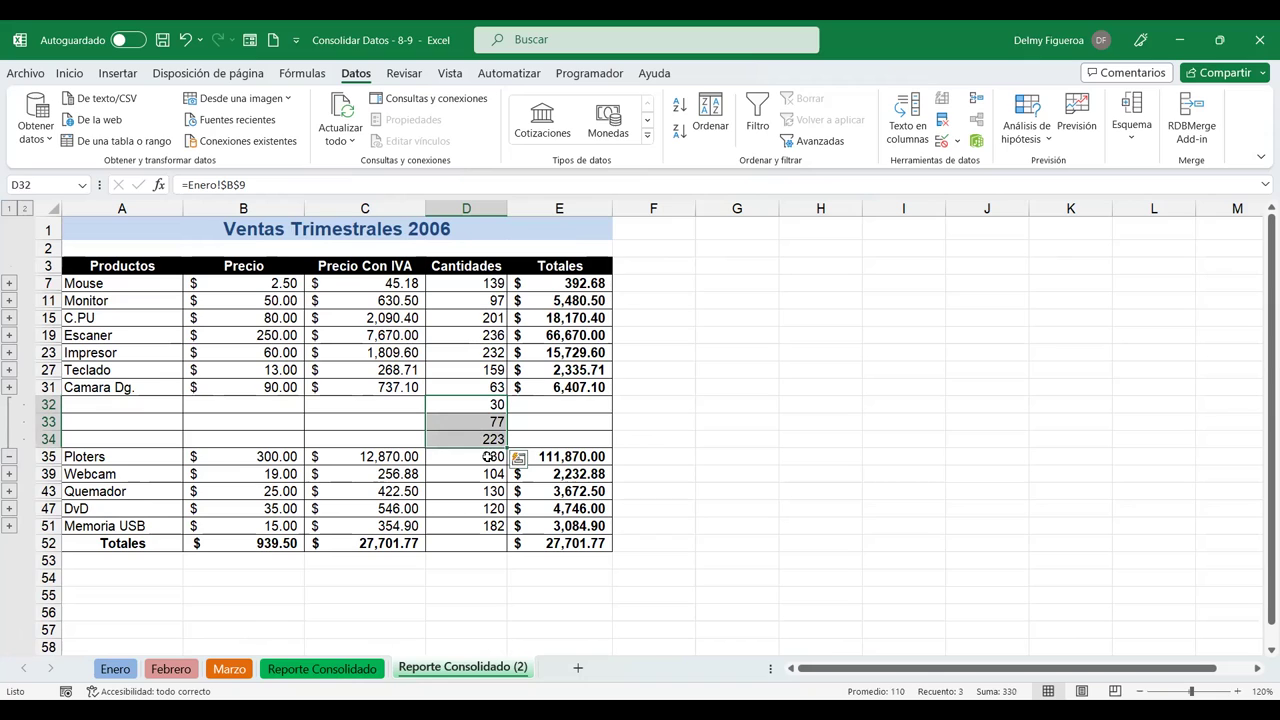
pyautogui.click(10, 390)
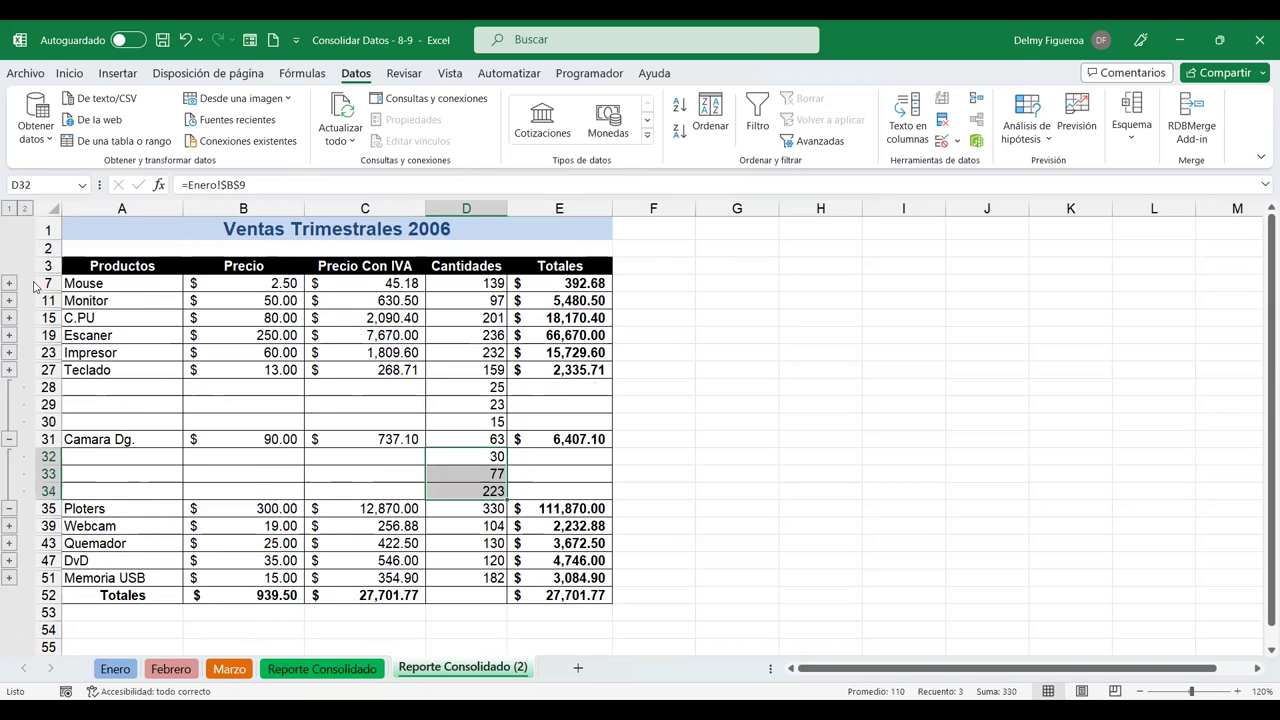
pyautogui.click(10, 440)
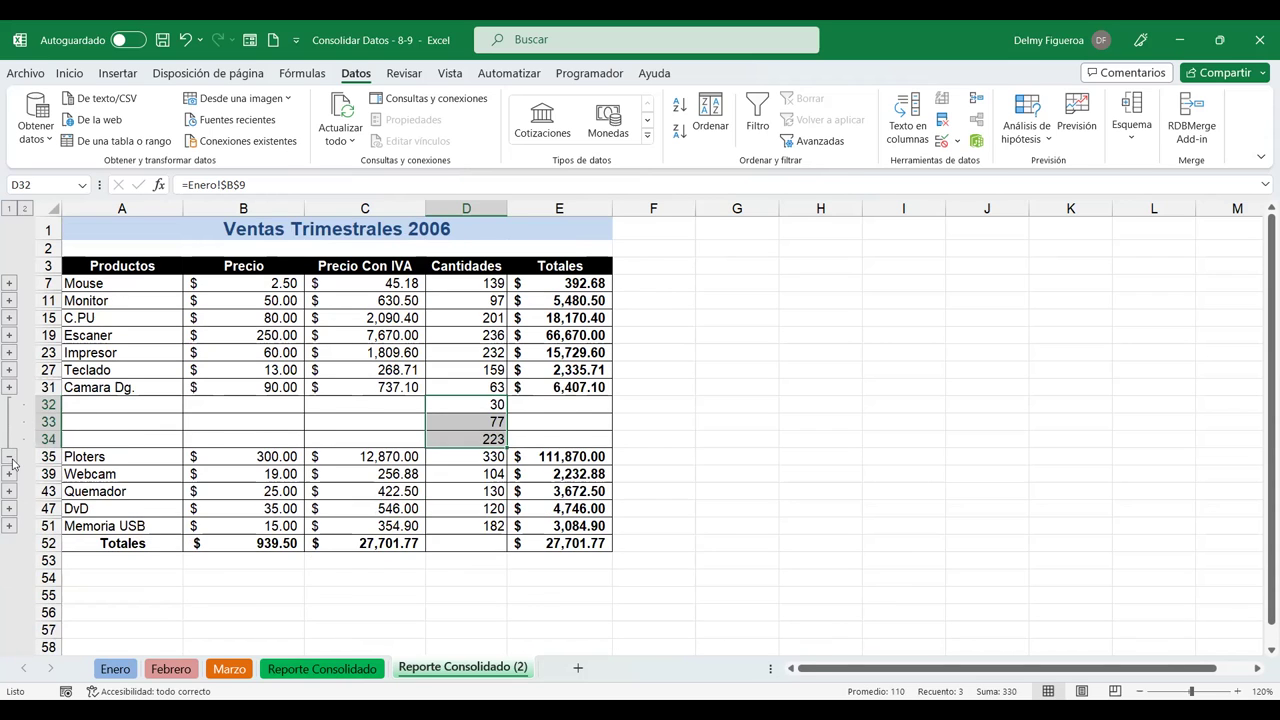
pyautogui.click(10, 457)
pyautogui.click(24, 210)
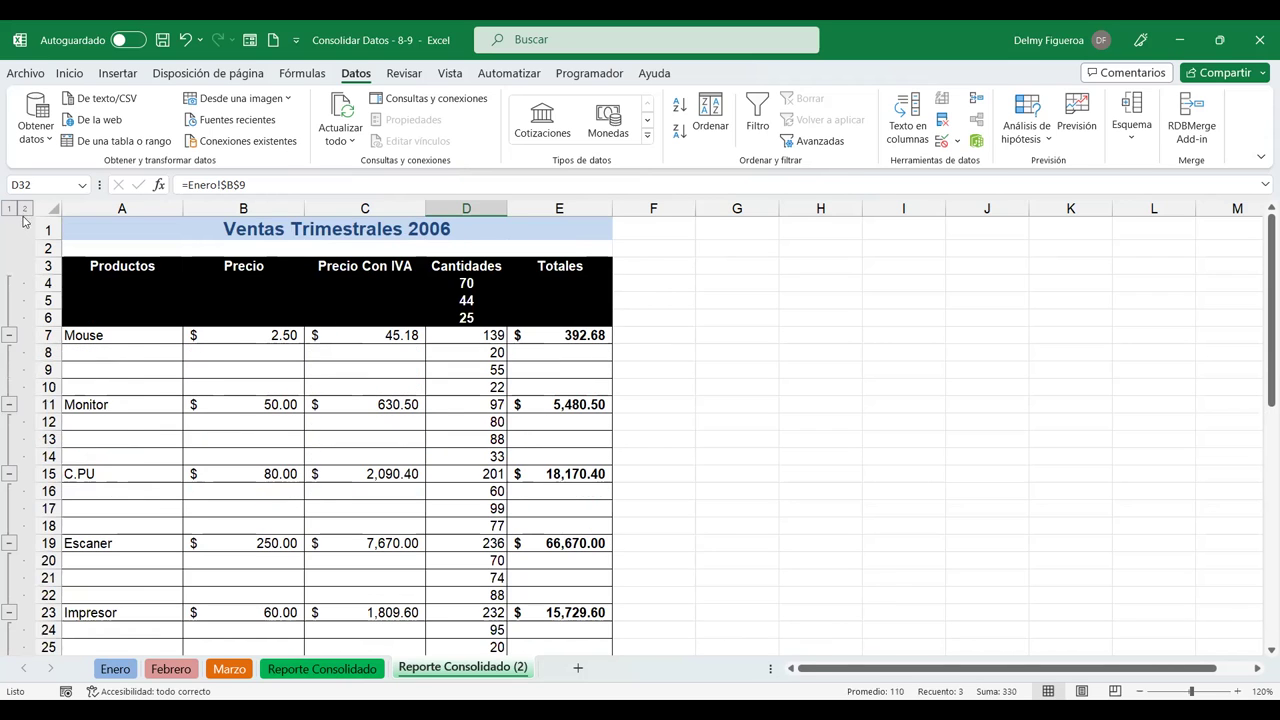
pyautogui.scroll(-3, 176, 457)
pyautogui.scroll(-4, 176, 457)
pyautogui.scroll(-6, 176, 457)
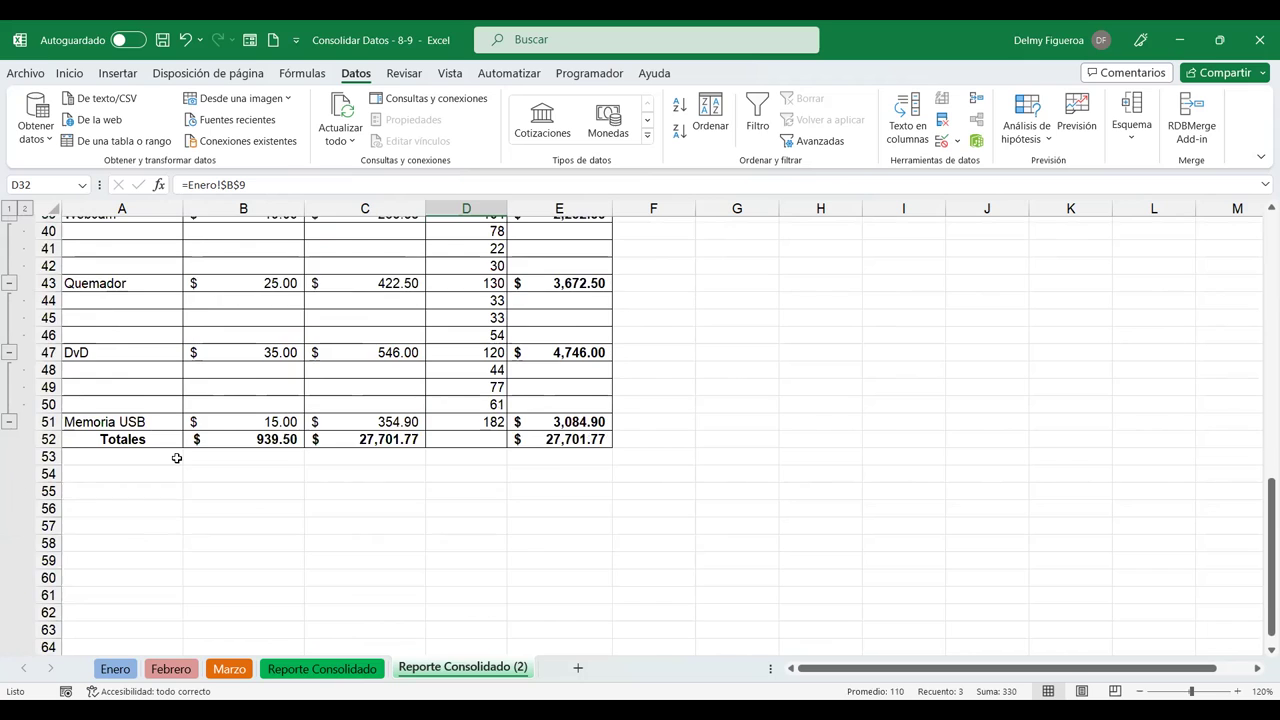
pyautogui.scroll(8, 176, 457)
pyautogui.scroll(5, 176, 457)
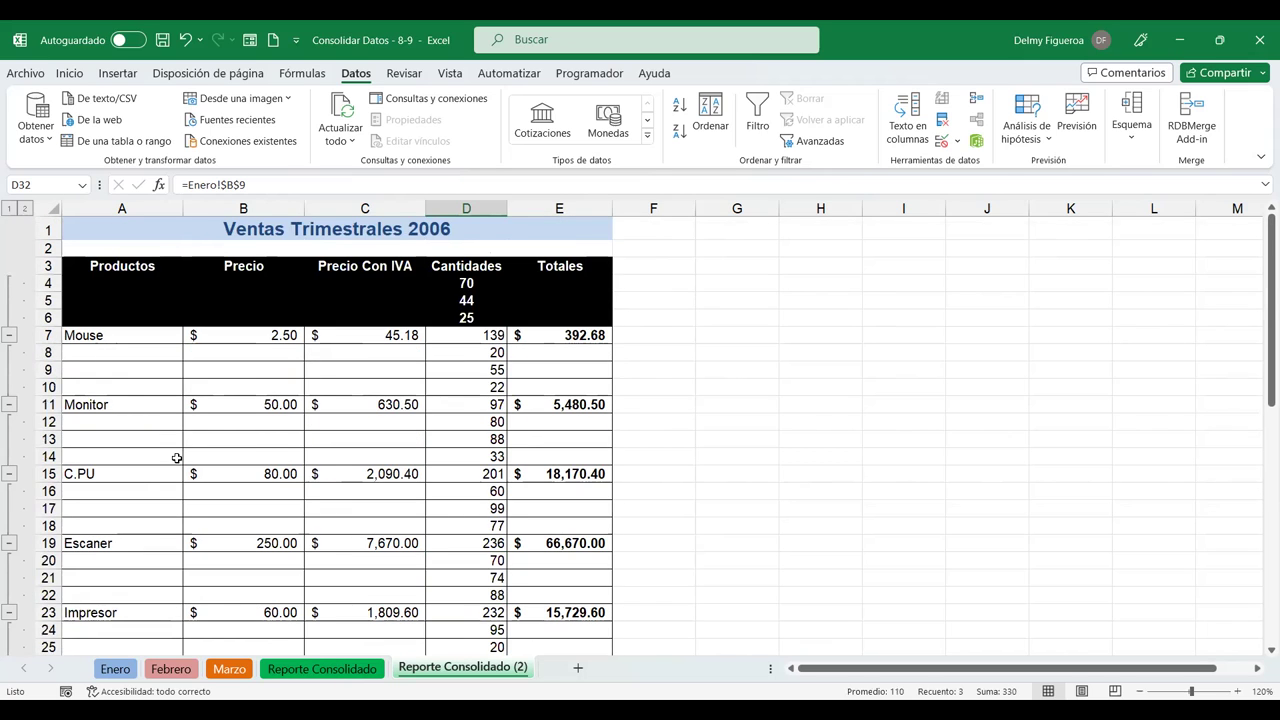
pyautogui.click(8, 208)
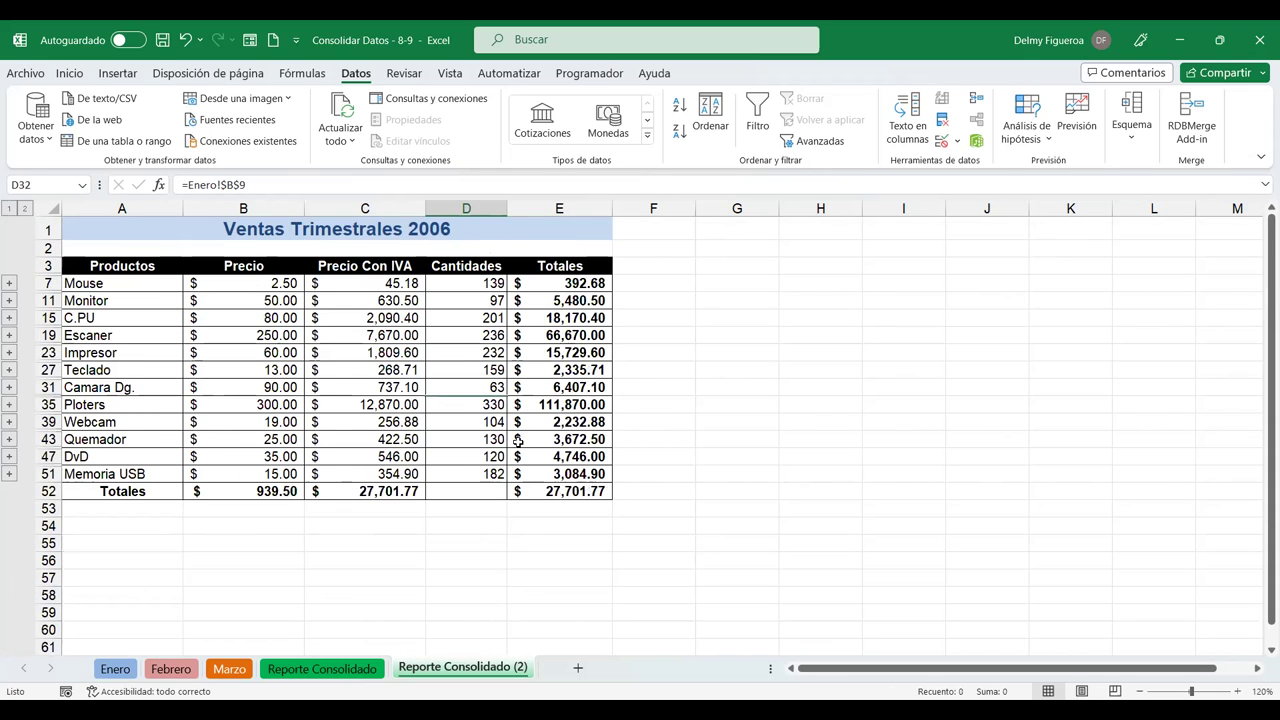
pyautogui.click(468, 283)
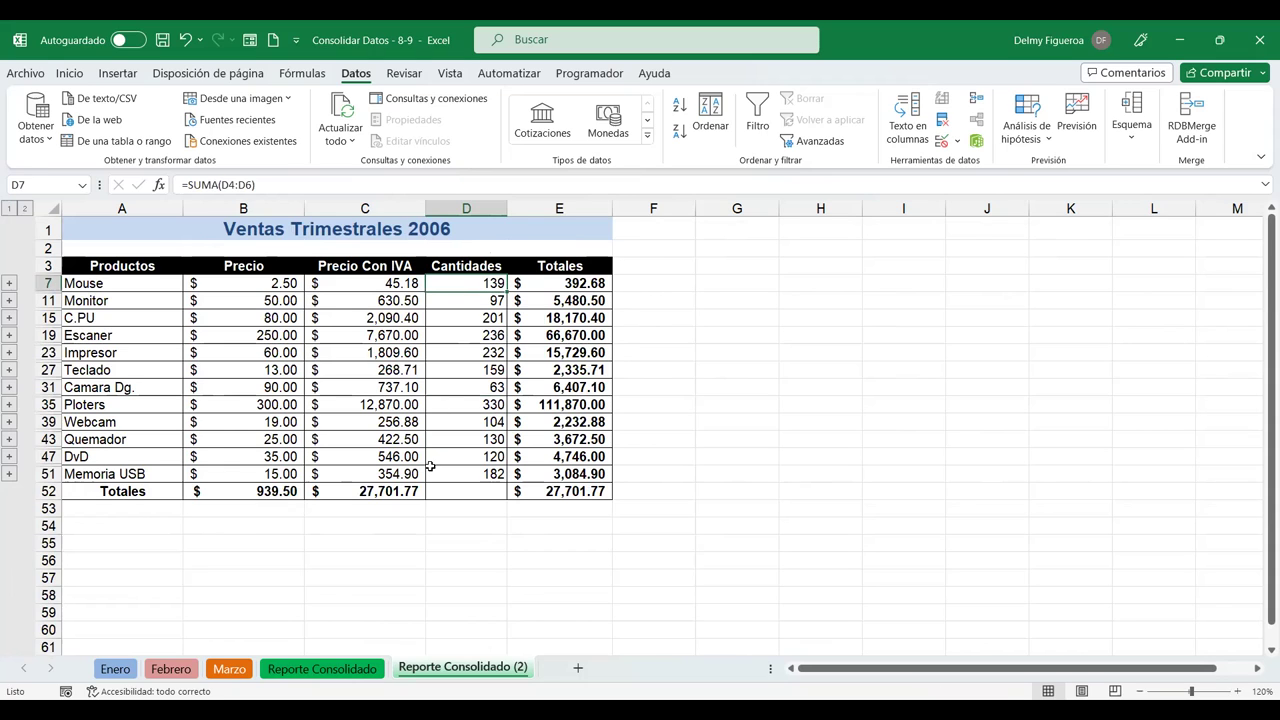
pyautogui.click(350, 670)
pyautogui.click(450, 283)
pyautogui.click(440, 336)
pyautogui.click(445, 669)
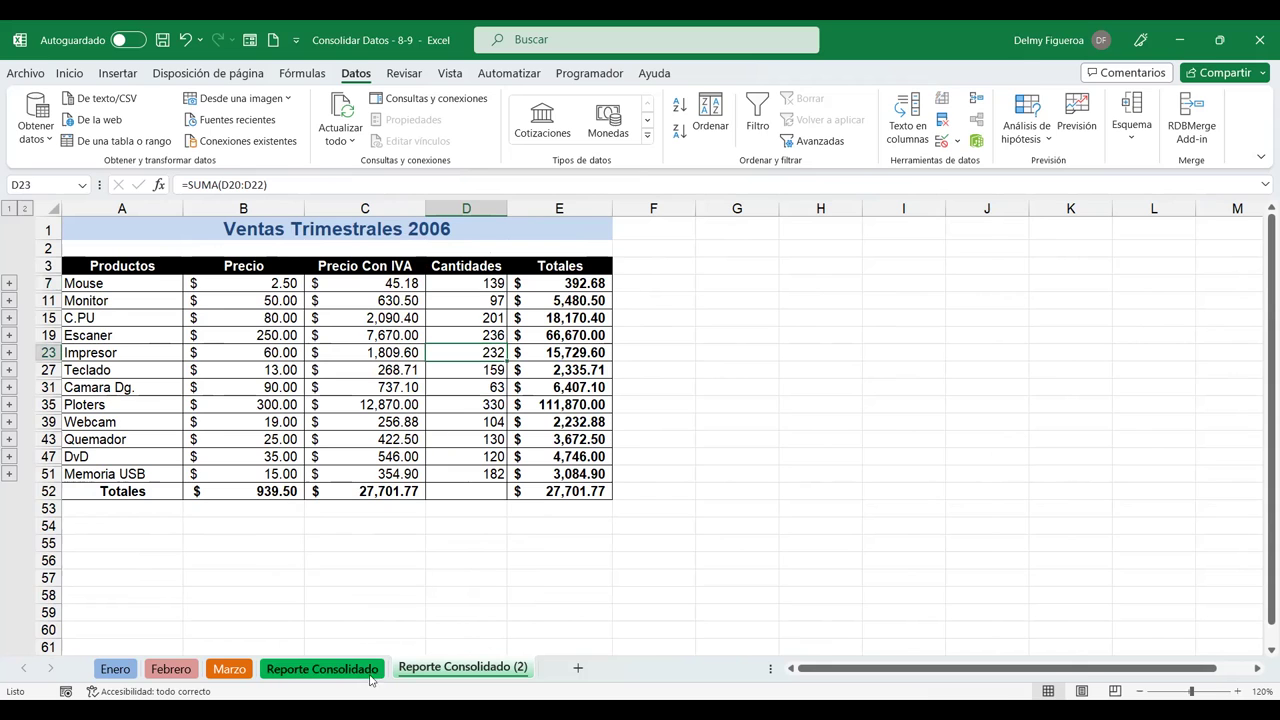
pyautogui.click(337, 670)
pyautogui.click(410, 669)
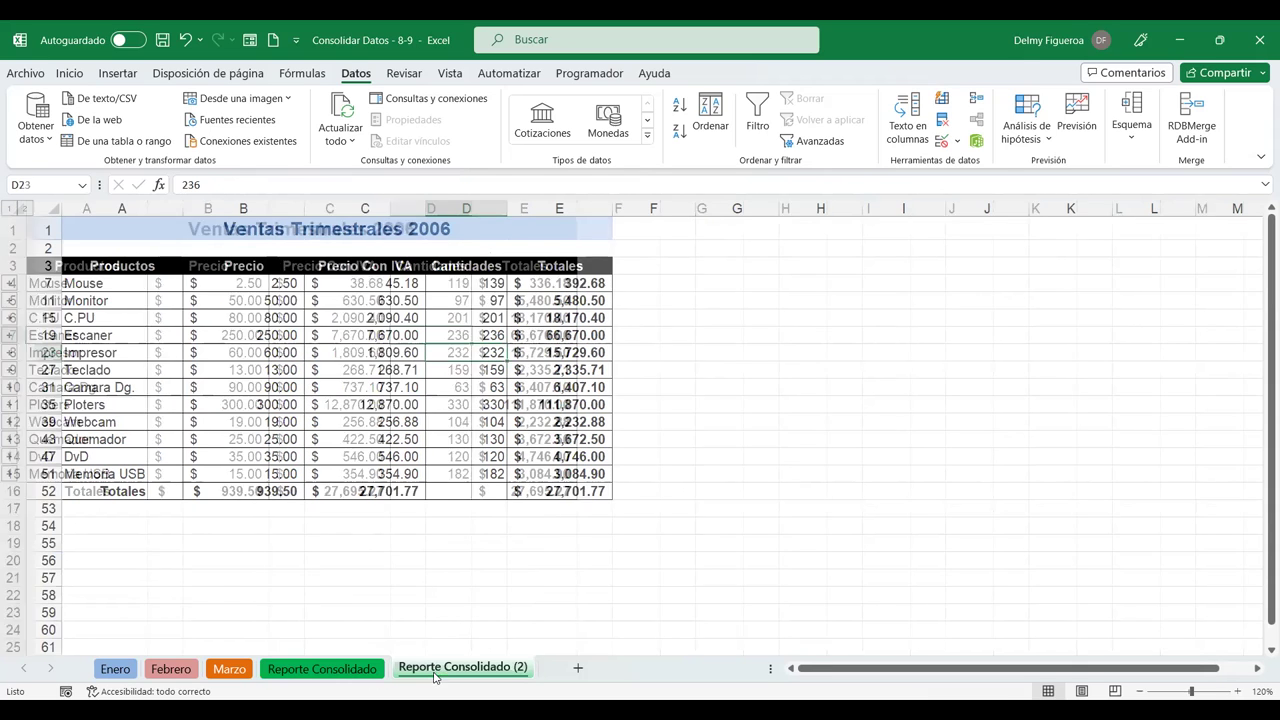
# Insert a new blank sheet Hoja3 and return to cell A1.
pyautogui.click(578, 669)
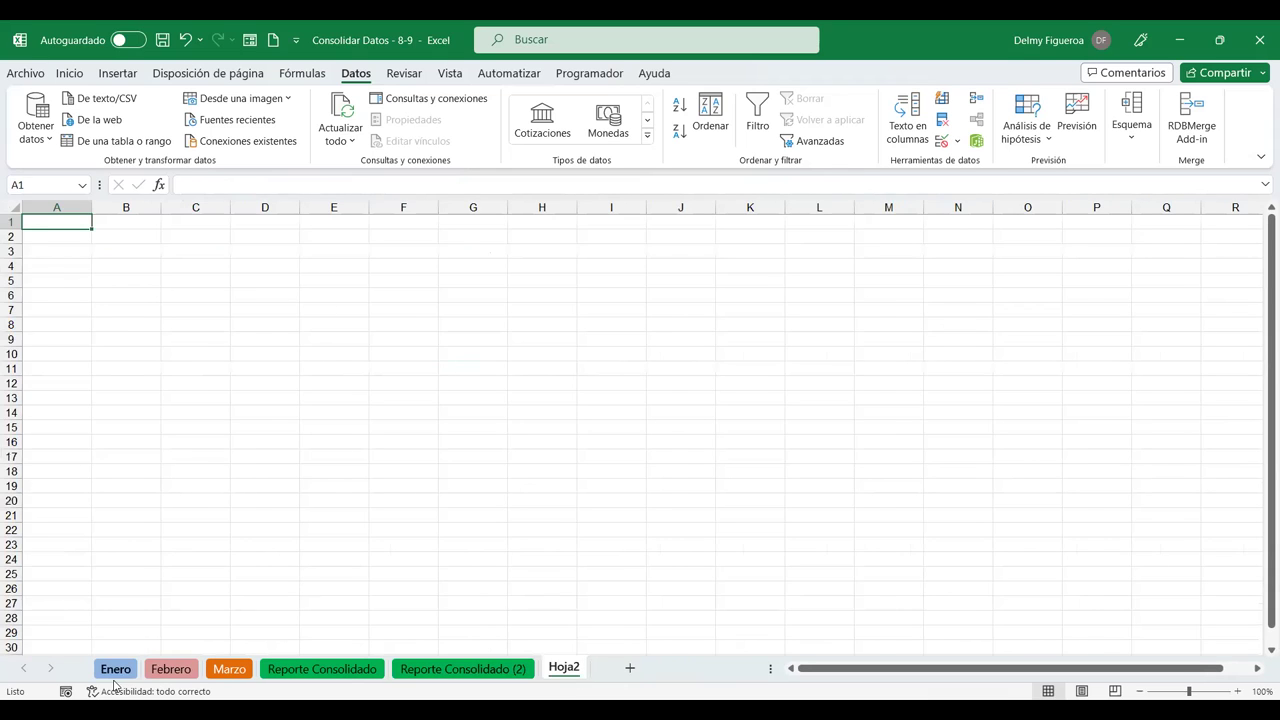
pyautogui.click(115, 672)
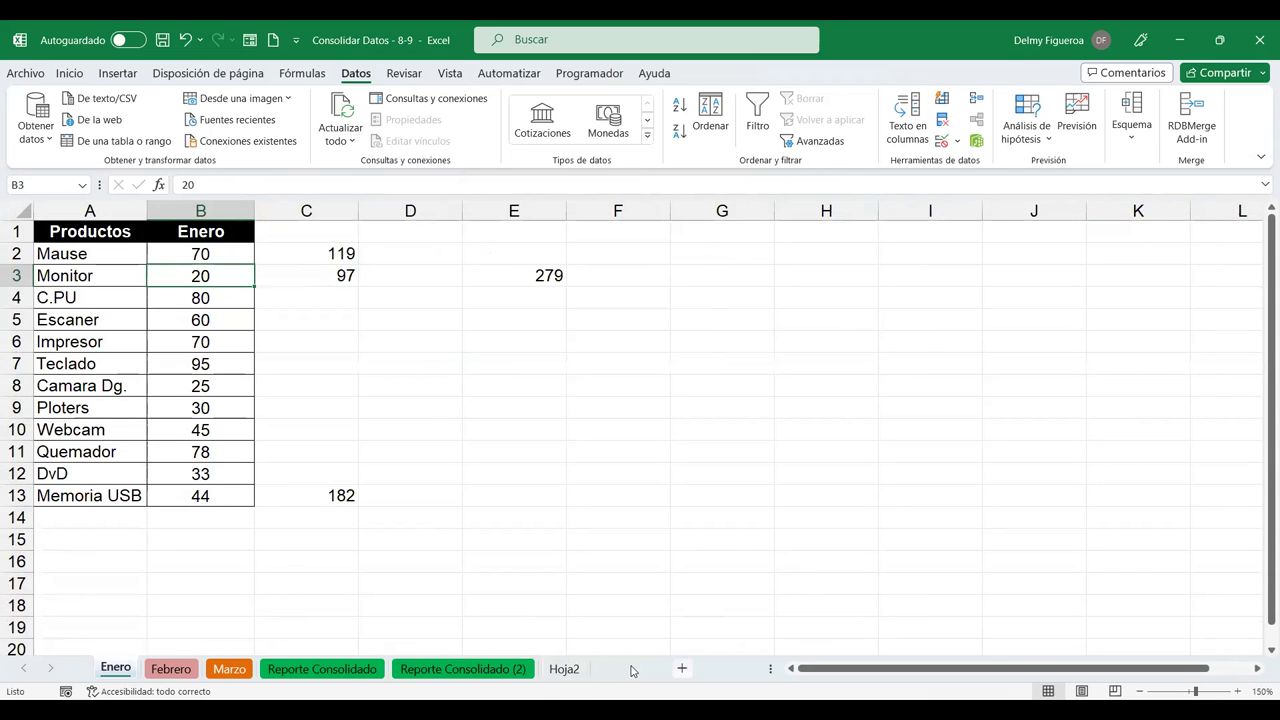
pyautogui.click(630, 668)
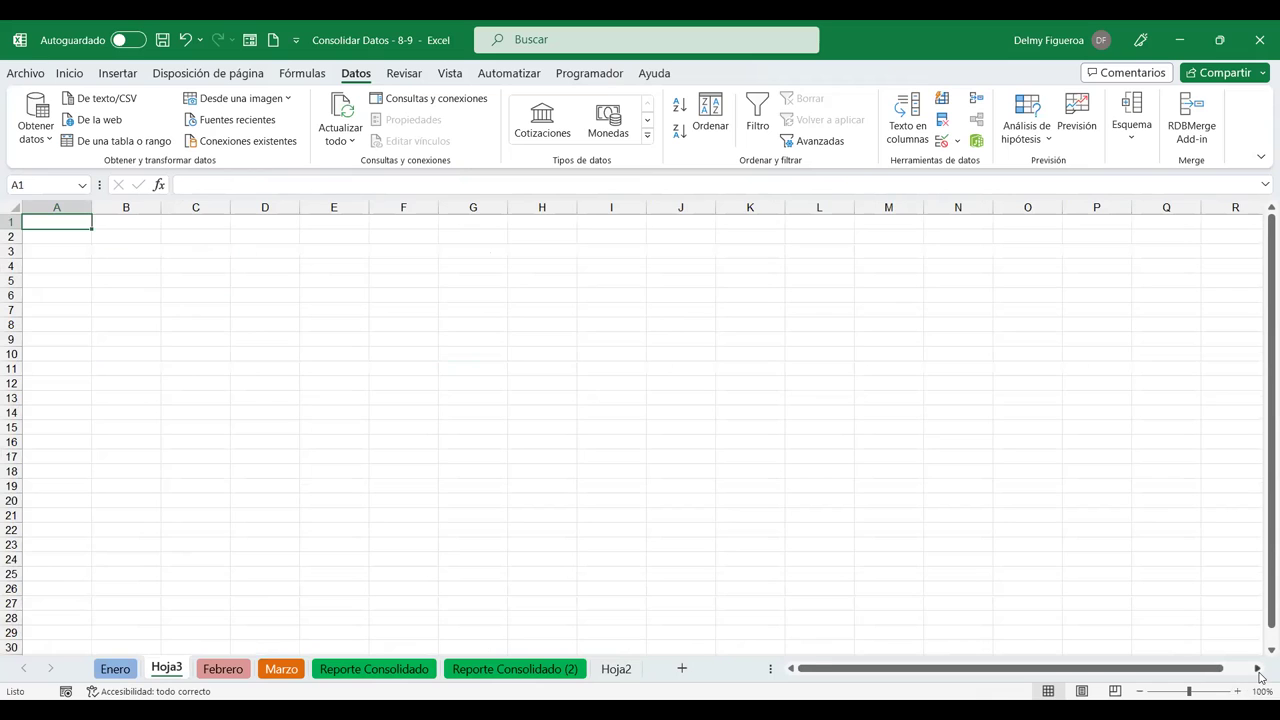
pyautogui.click(1258, 672)
pyautogui.click(1258, 672)
pyautogui.click(1237, 691)
pyautogui.click(1237, 691)
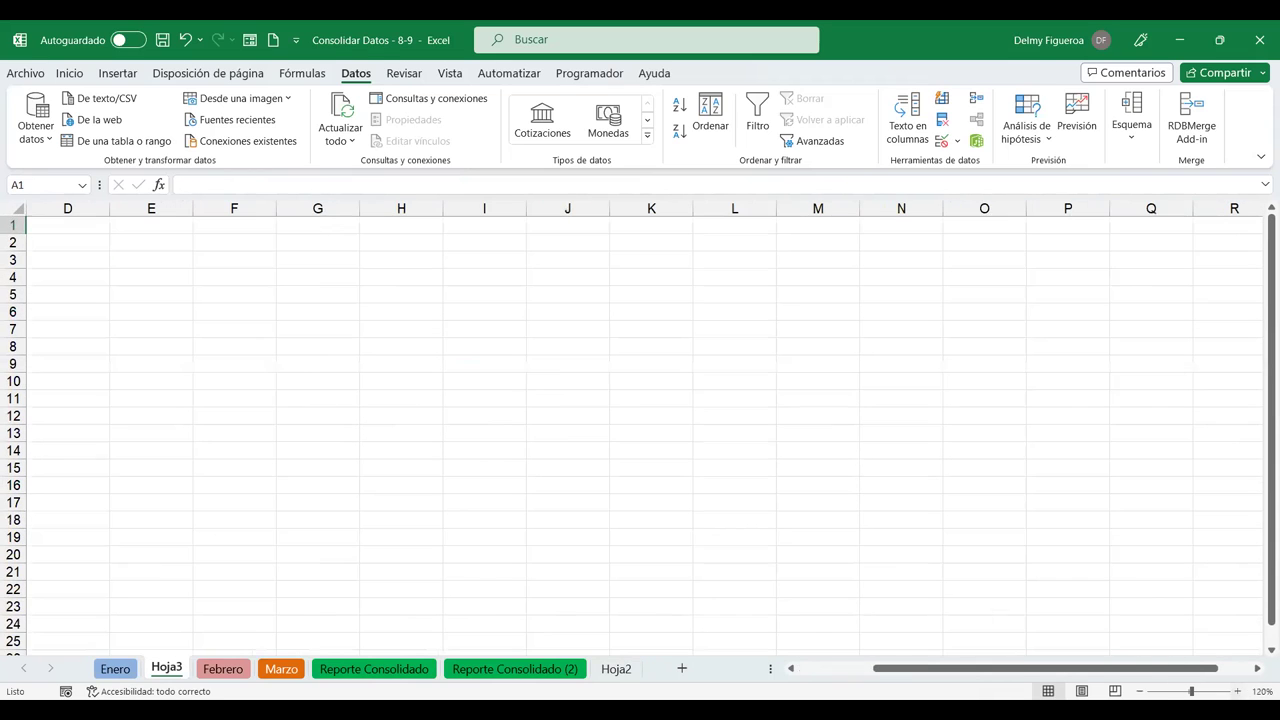
pyautogui.click(946, 536)
pyautogui.hotkey('ctrl', 'Home')
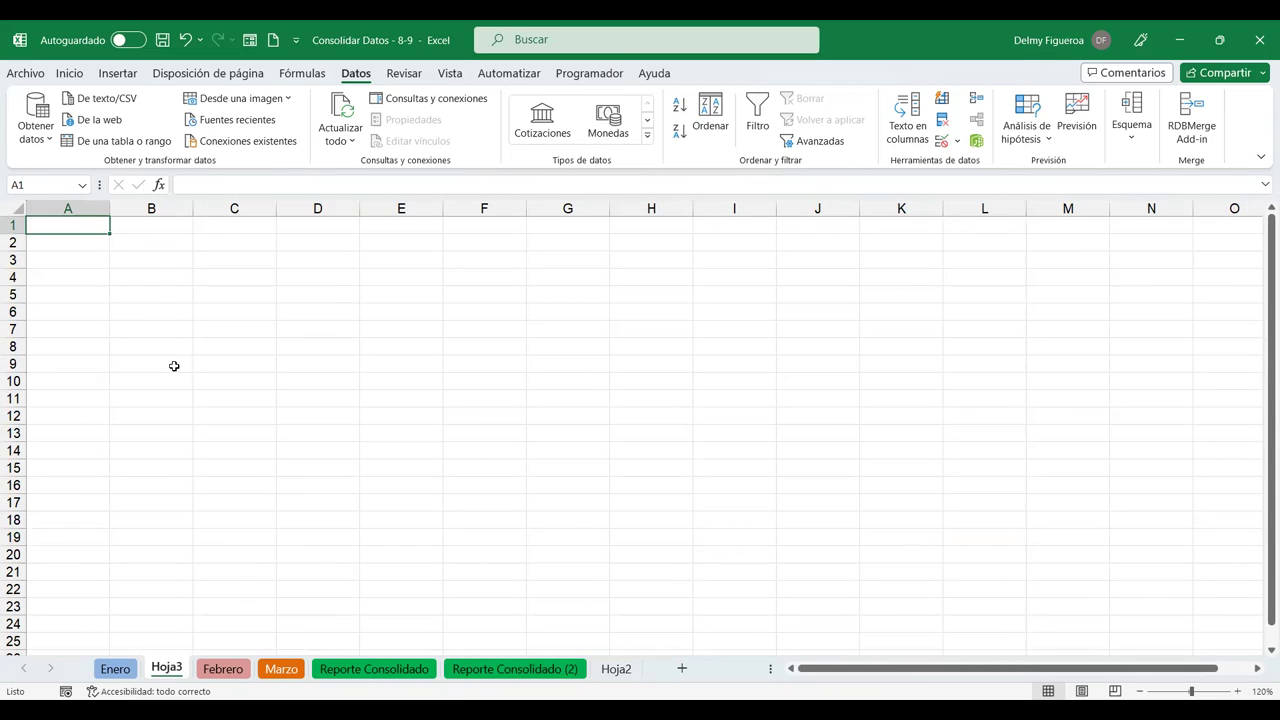
# Move Hoja3 after Hoja2, then delete the empty Hoja2 sheet.
pyautogui.moveTo(175, 678); pyautogui.dragTo(640, 675)
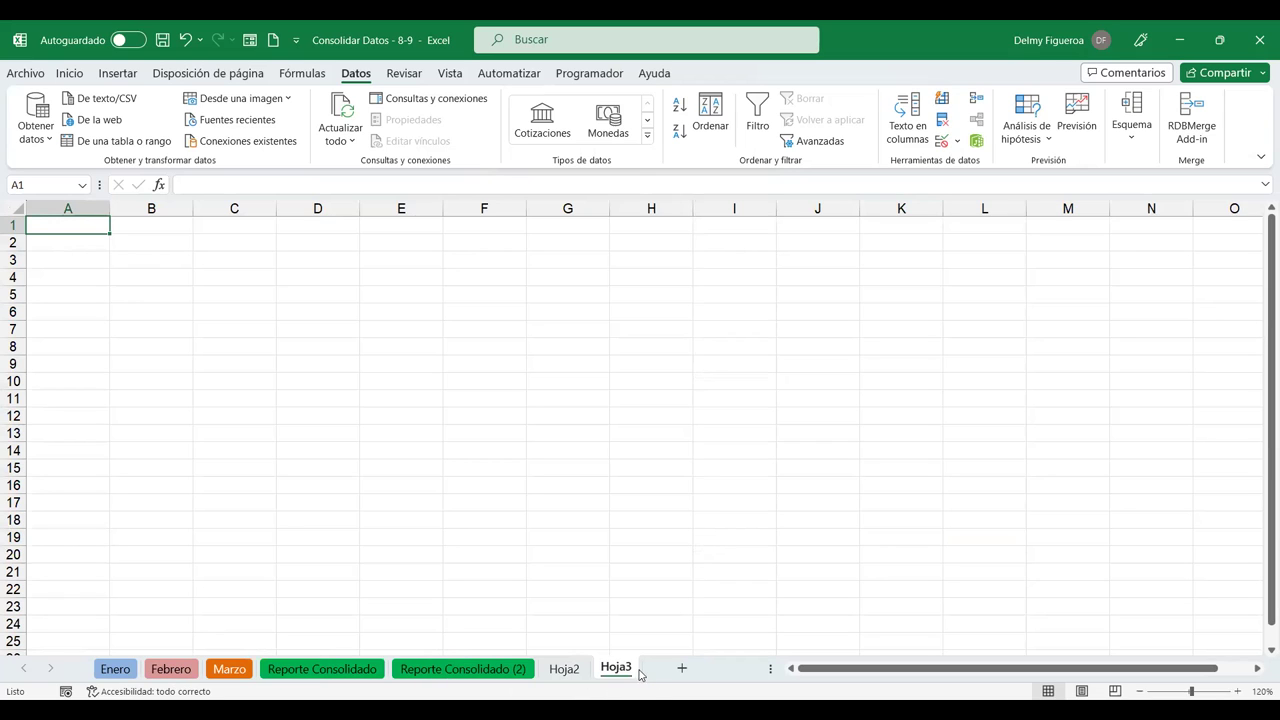
pyautogui.click(580, 671)
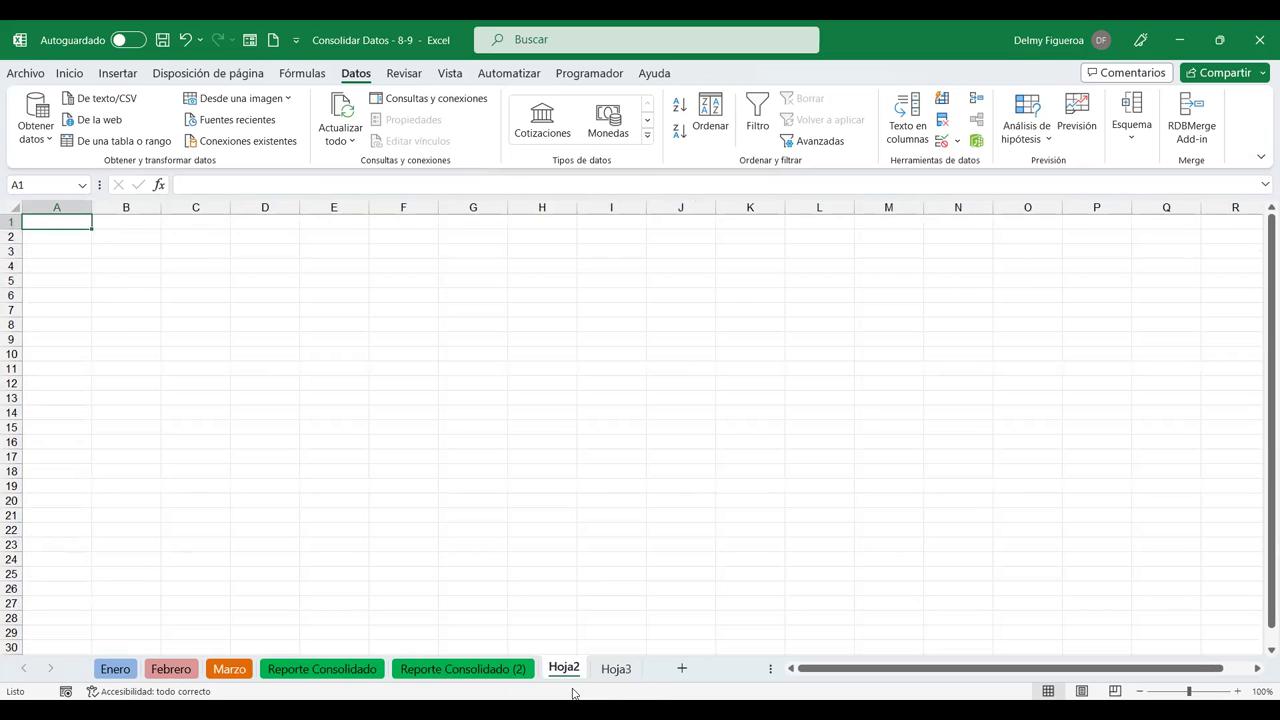
pyautogui.click(612, 672)
pyautogui.click(570, 676)
pyautogui.click(617, 670)
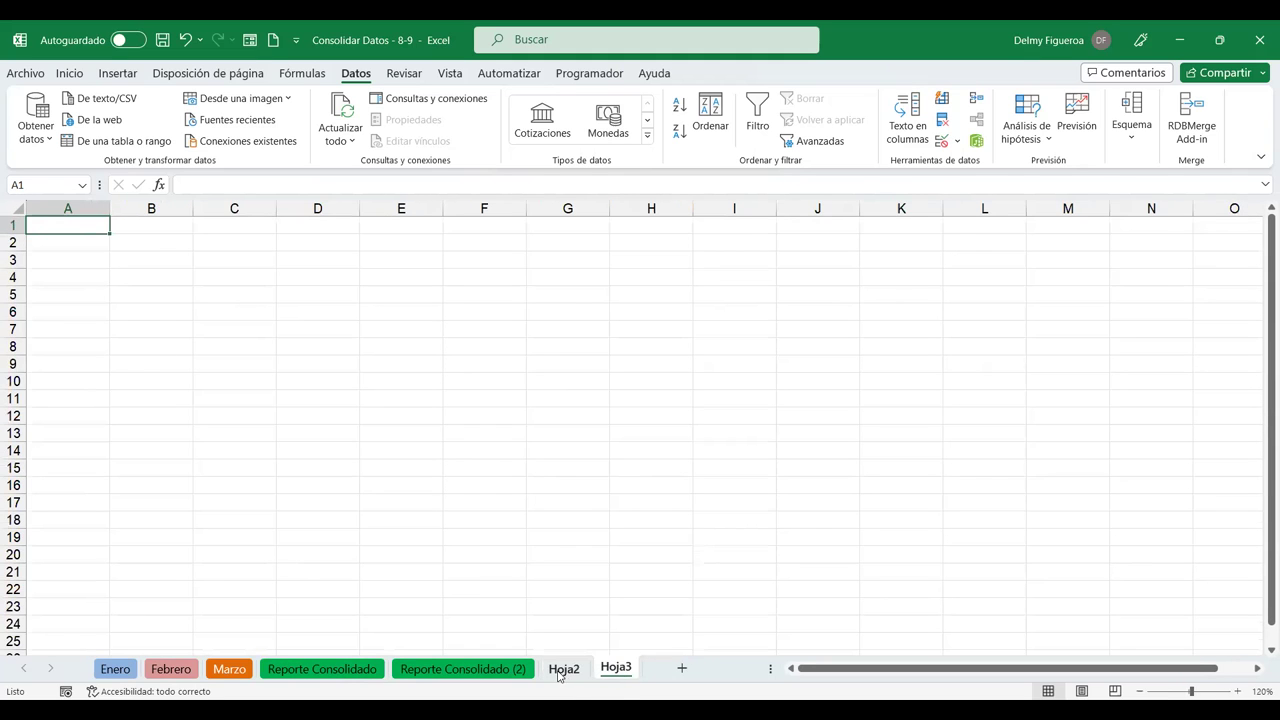
pyautogui.click(568, 673)
pyautogui.rightClick(570, 675)
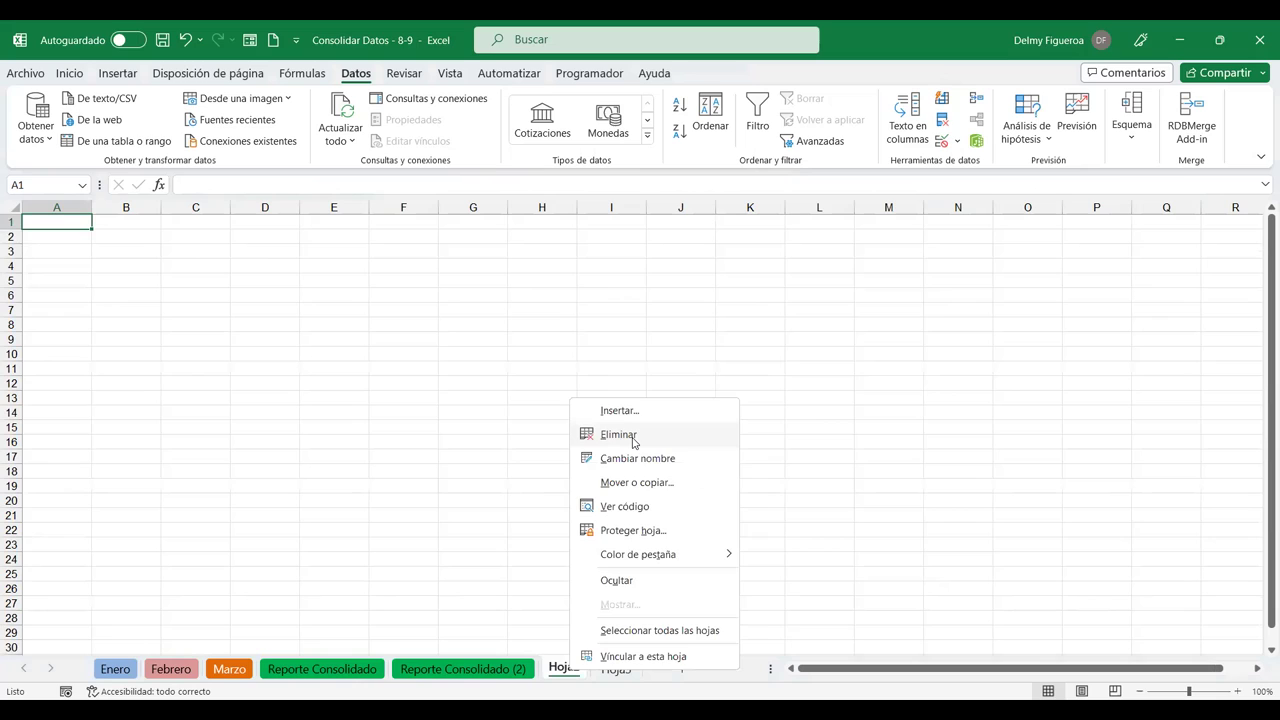
pyautogui.click(618, 434)
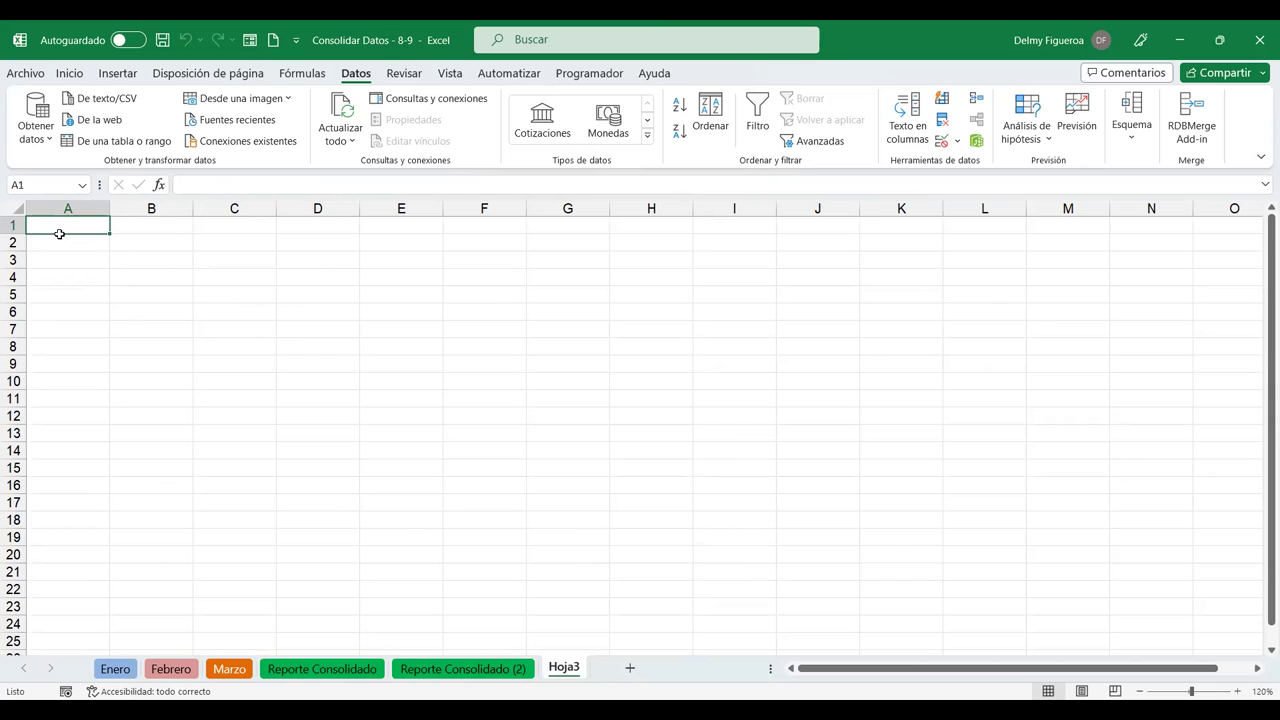
# Start a Suma consolidation and add Enero!$A$1:$B$13 as the first source.
pyautogui.click(978, 102)
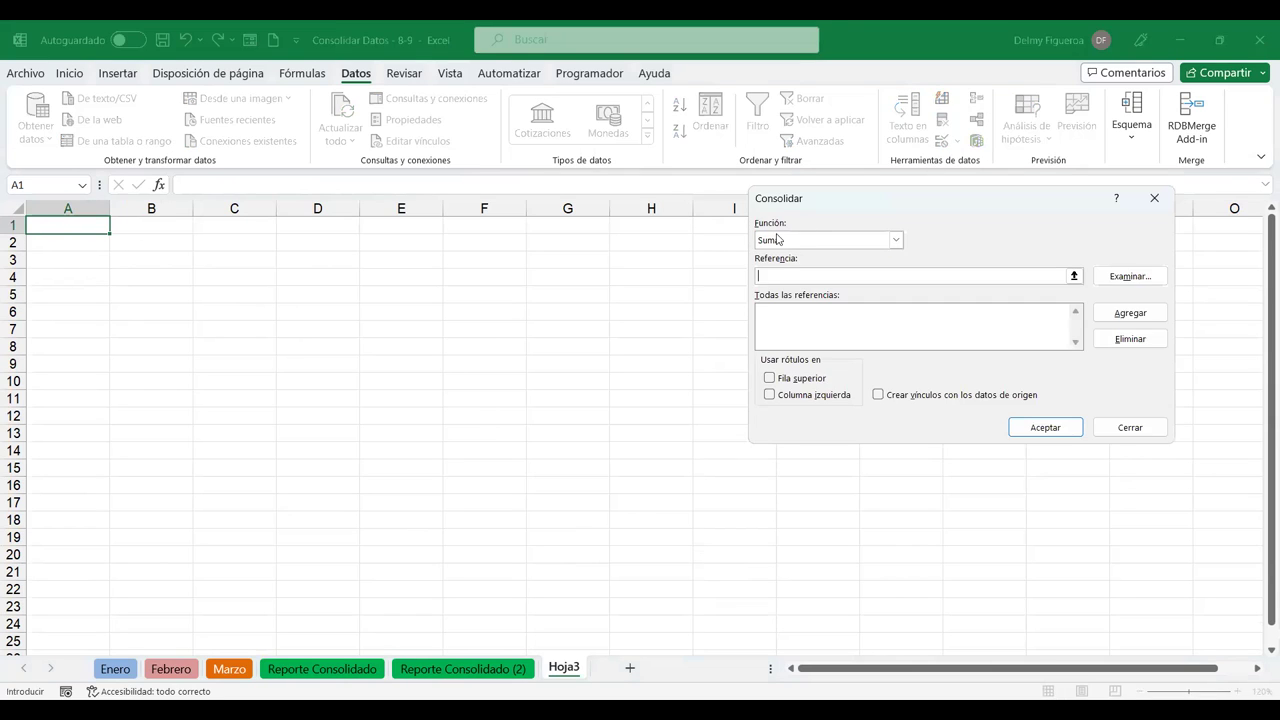
pyautogui.click(896, 241)
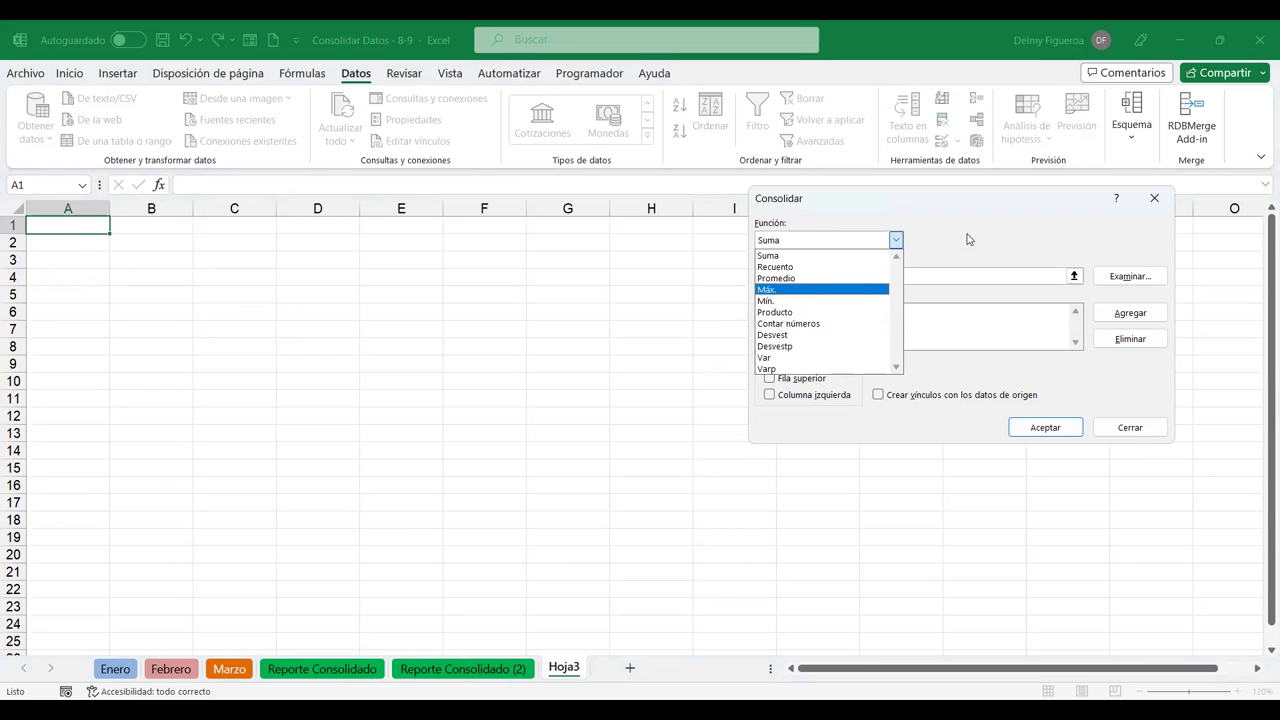
pyautogui.click(859, 238)
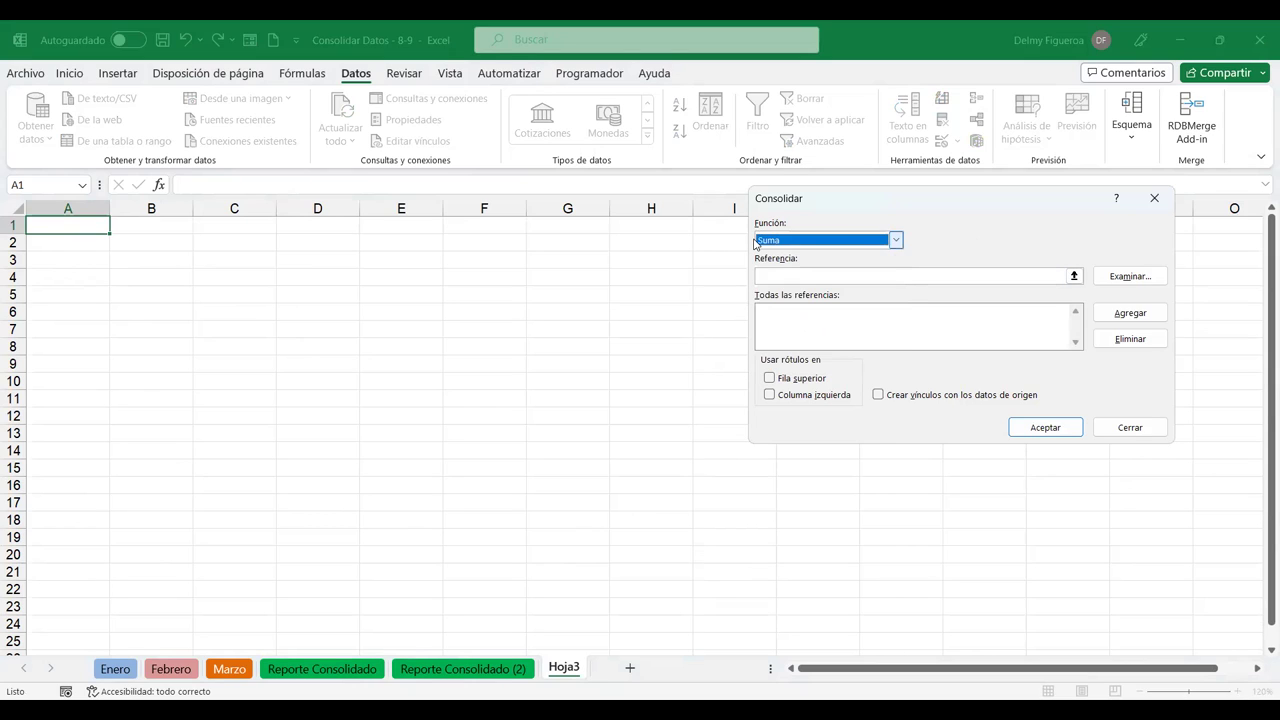
pyautogui.click(817, 277)
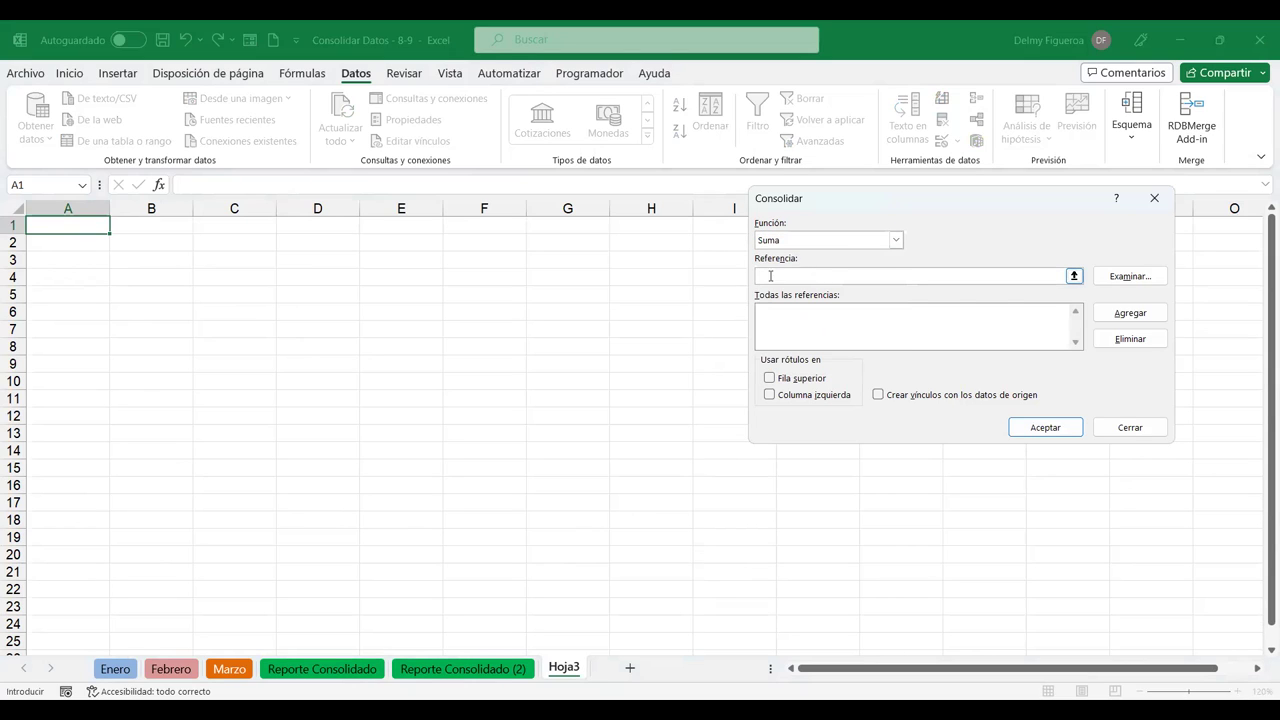
pyautogui.click(116, 670)
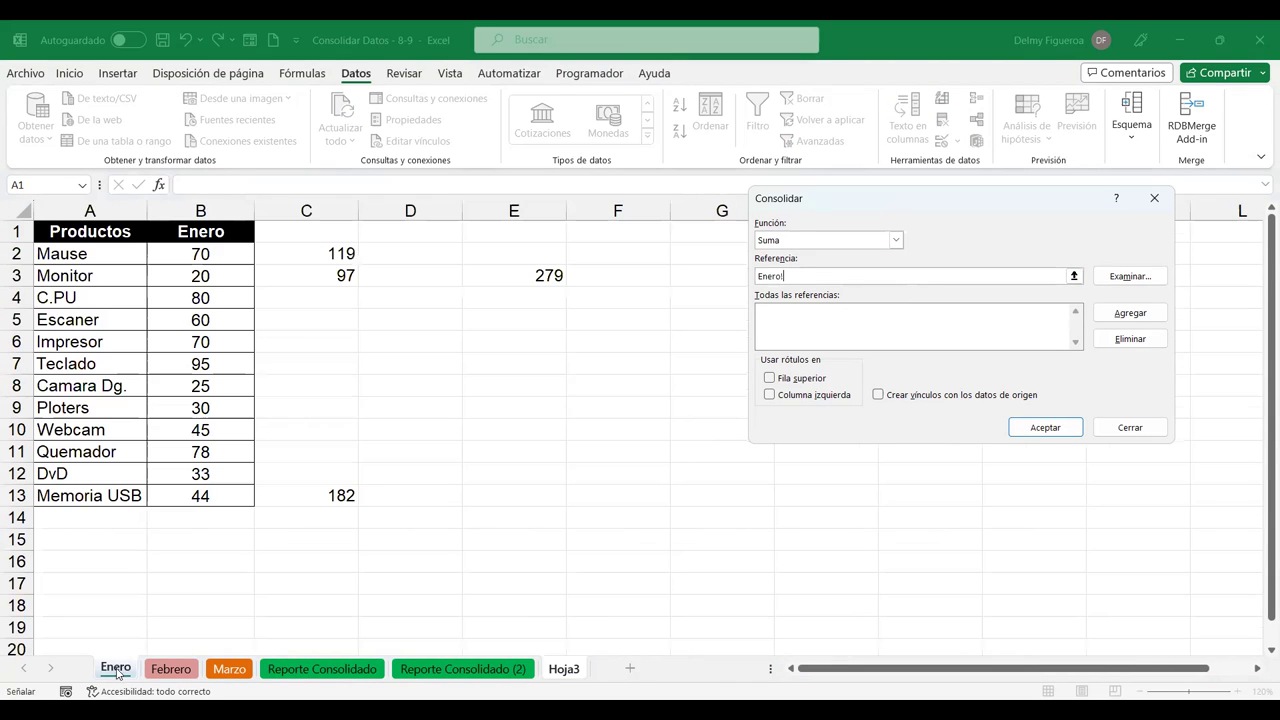
pyautogui.click(92, 229)
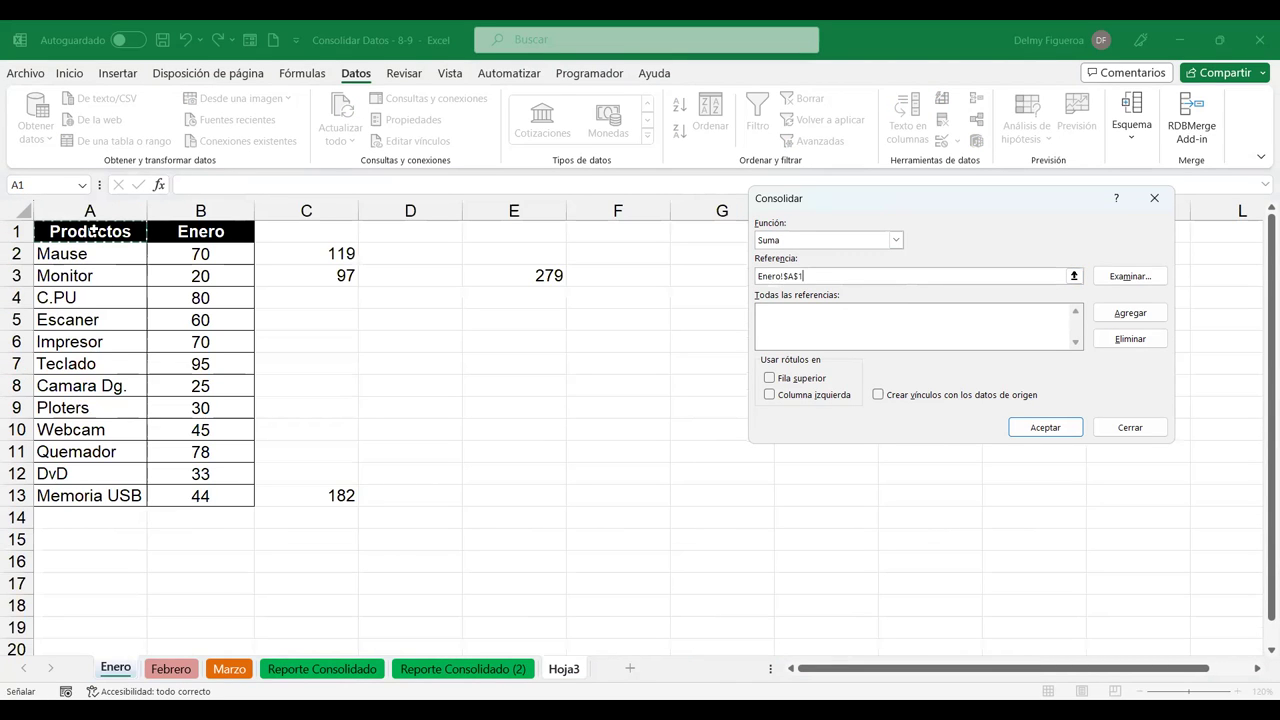
pyautogui.keyDown('shift'); pyautogui.click(200, 495); pyautogui.keyUp('shift')
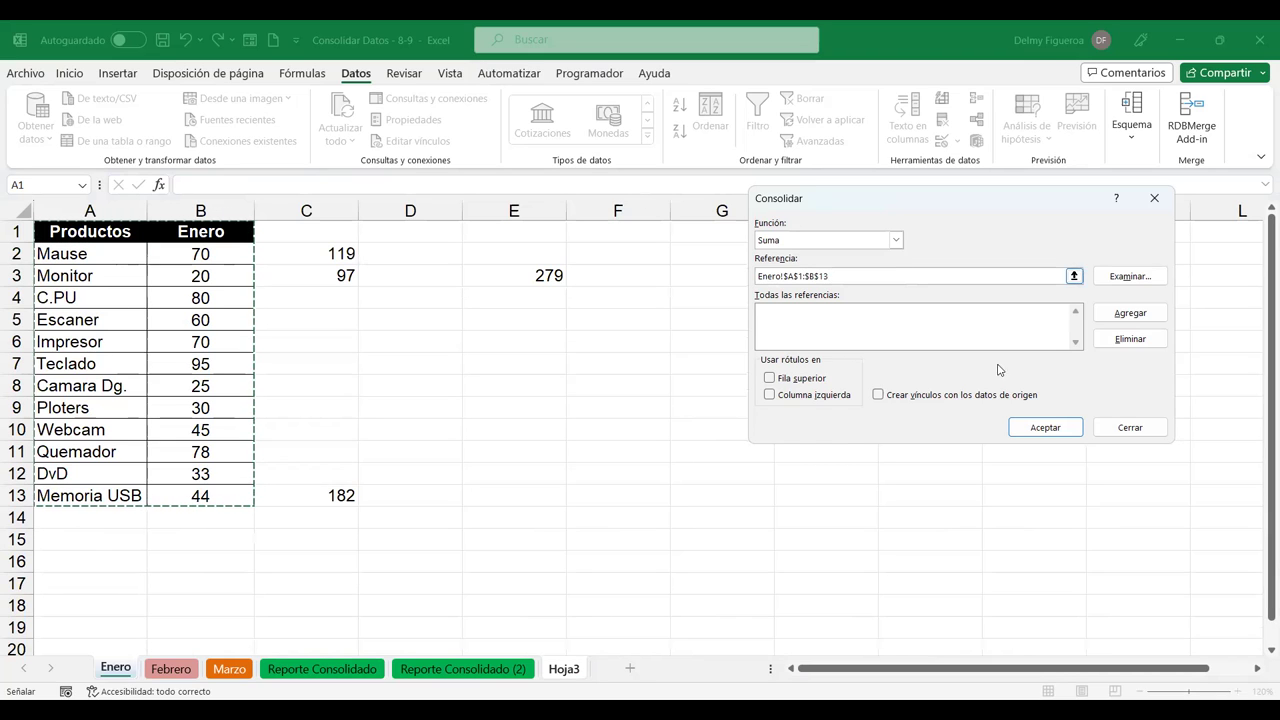
pyautogui.click(1131, 315)
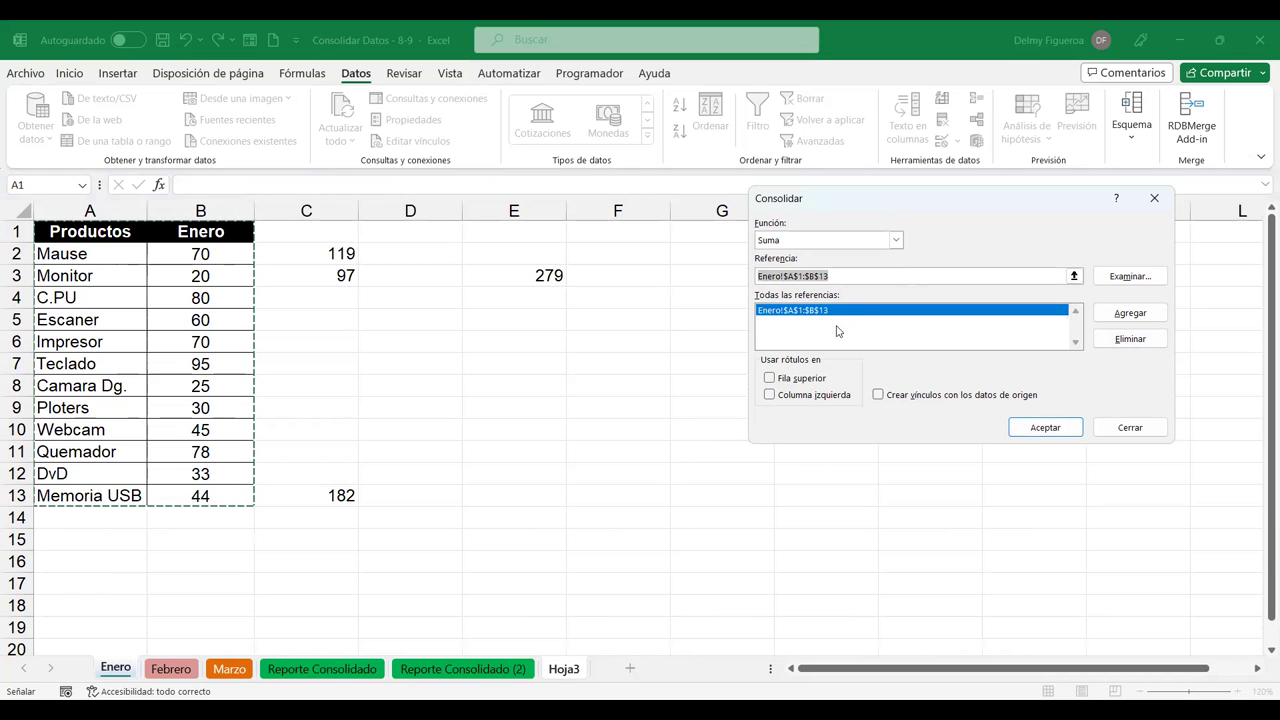
# Add Febrero!$A$1:$B$13 and Marzo!$A$1:$B$13 to the source list.
pyautogui.click(171, 668)
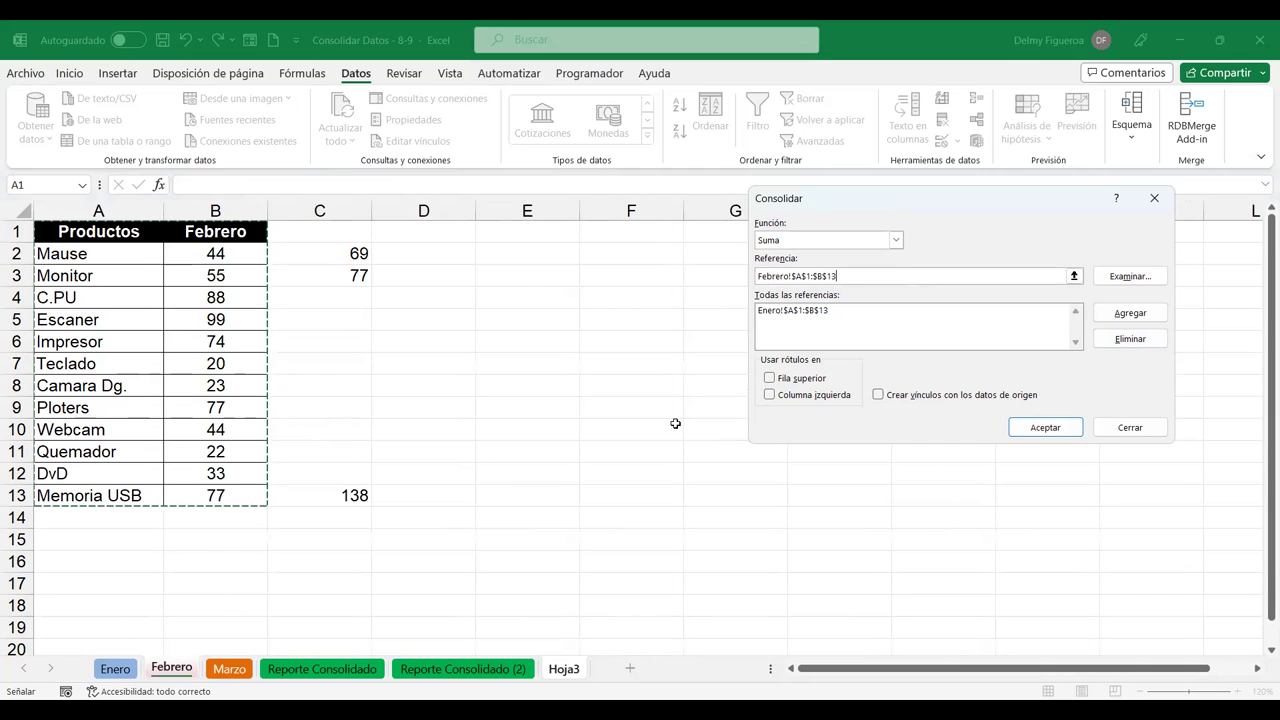
pyautogui.click(1145, 318)
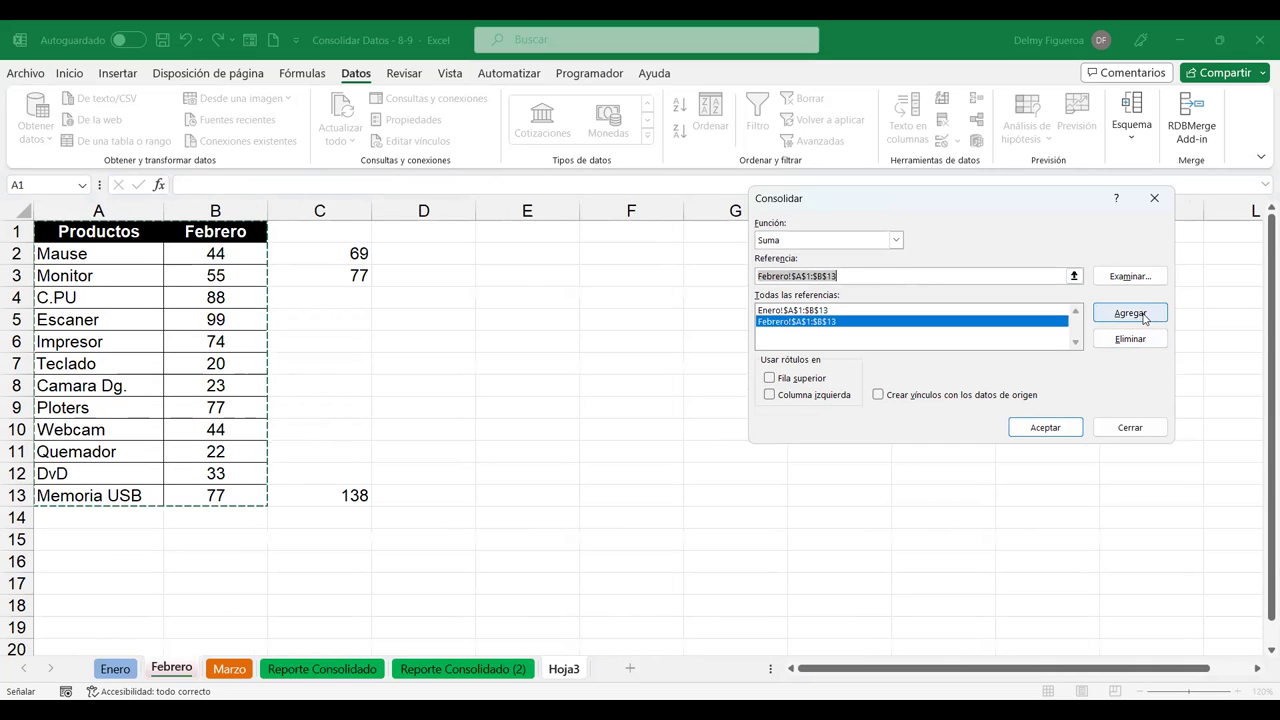
pyautogui.click(226, 668)
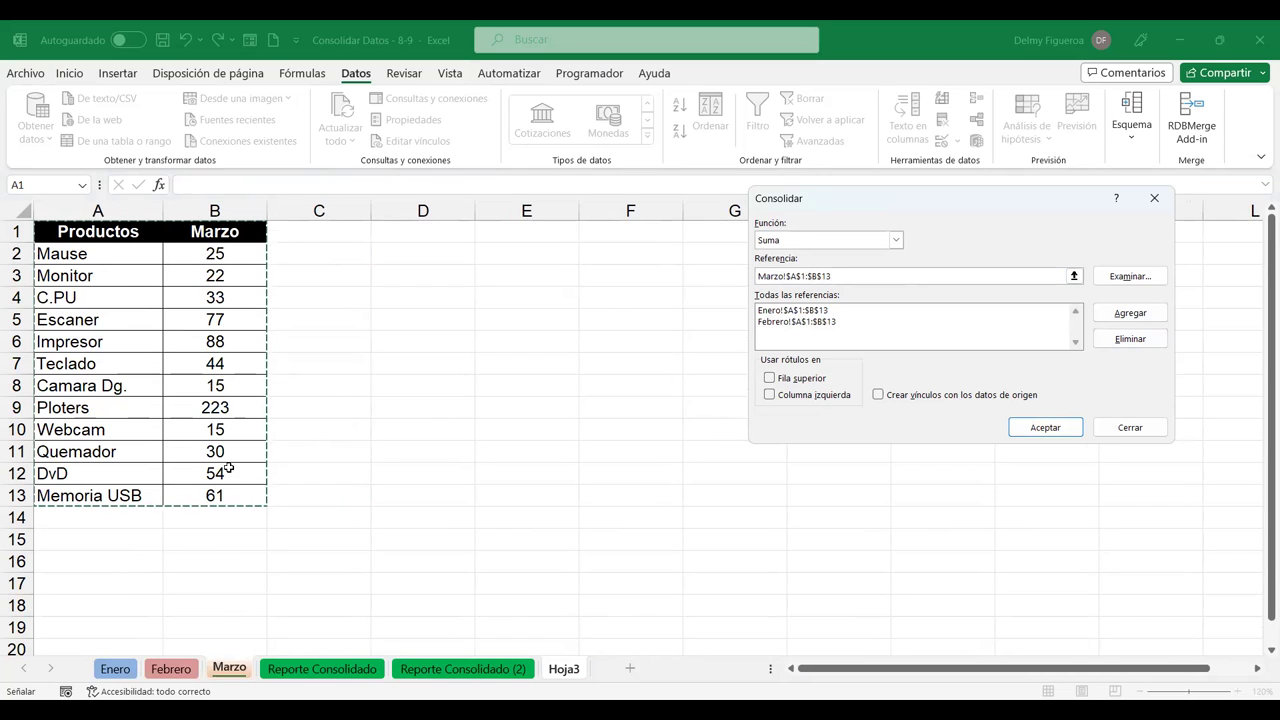
pyautogui.click(1130, 313)
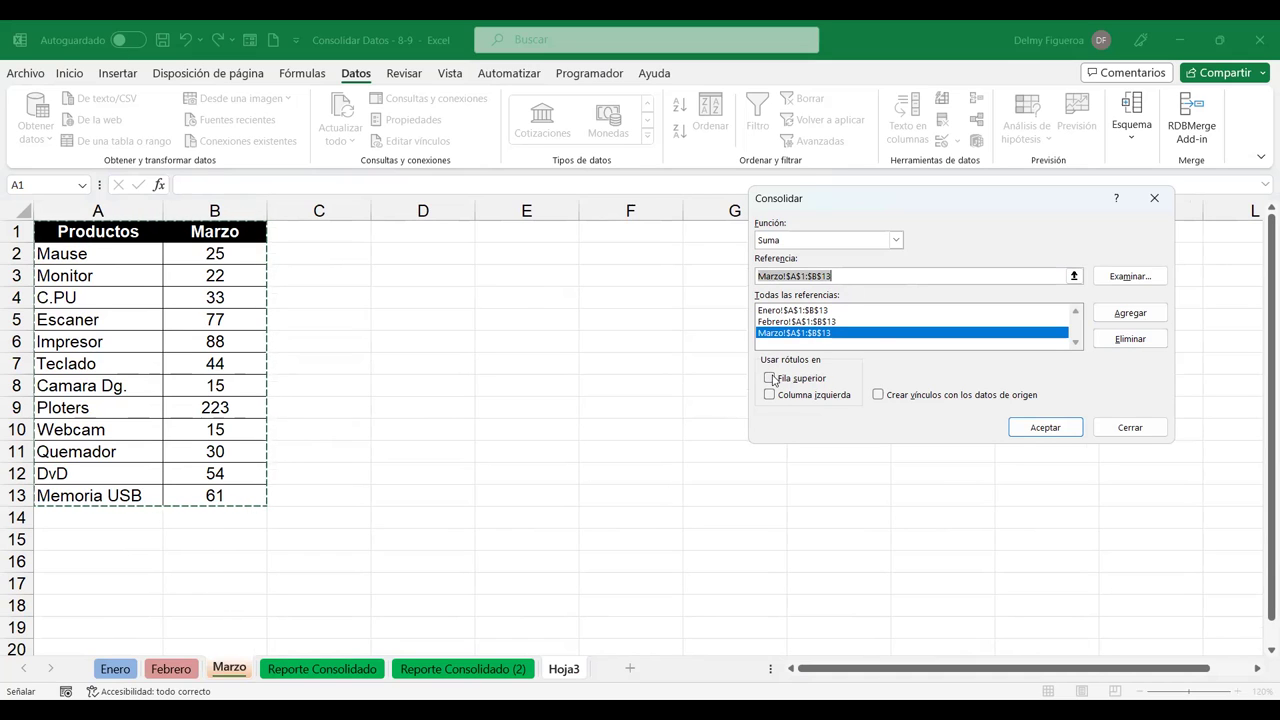
# Consolidate into Hoja3 using Fila superior and Columna izquierda as labels.
pyautogui.click(770, 378)
pyautogui.click(769, 396)
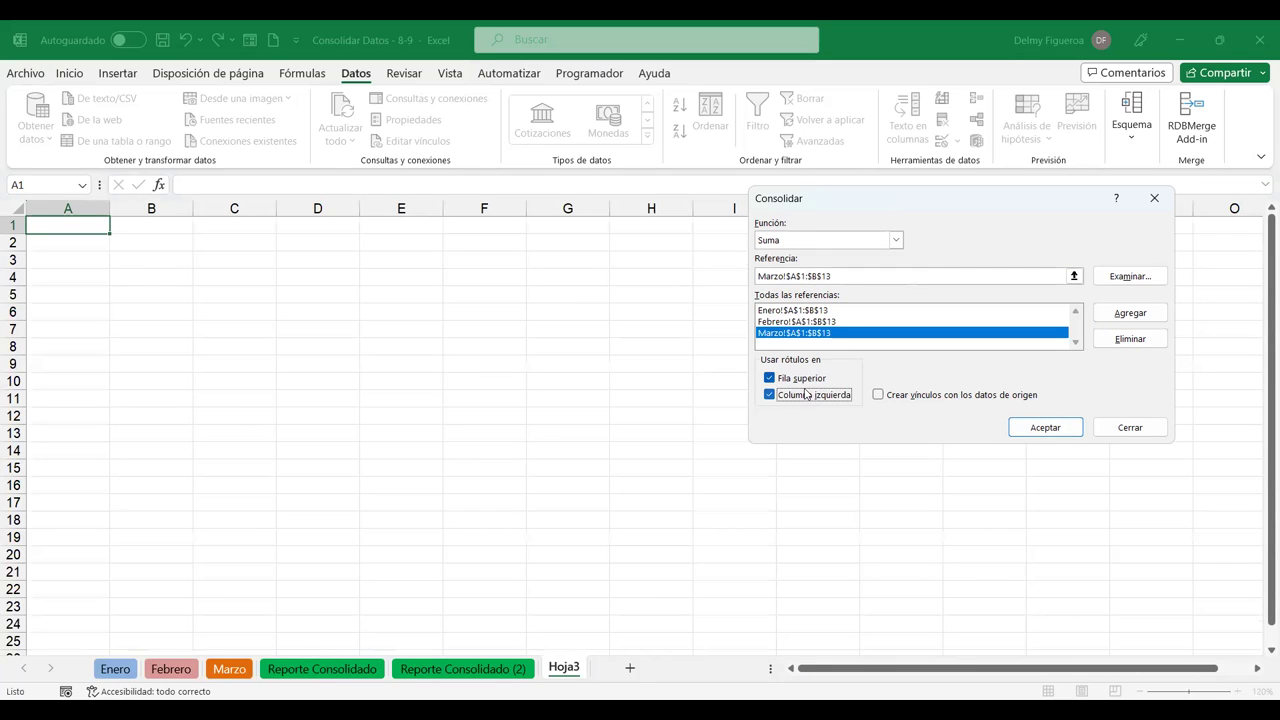
pyautogui.click(1044, 432)
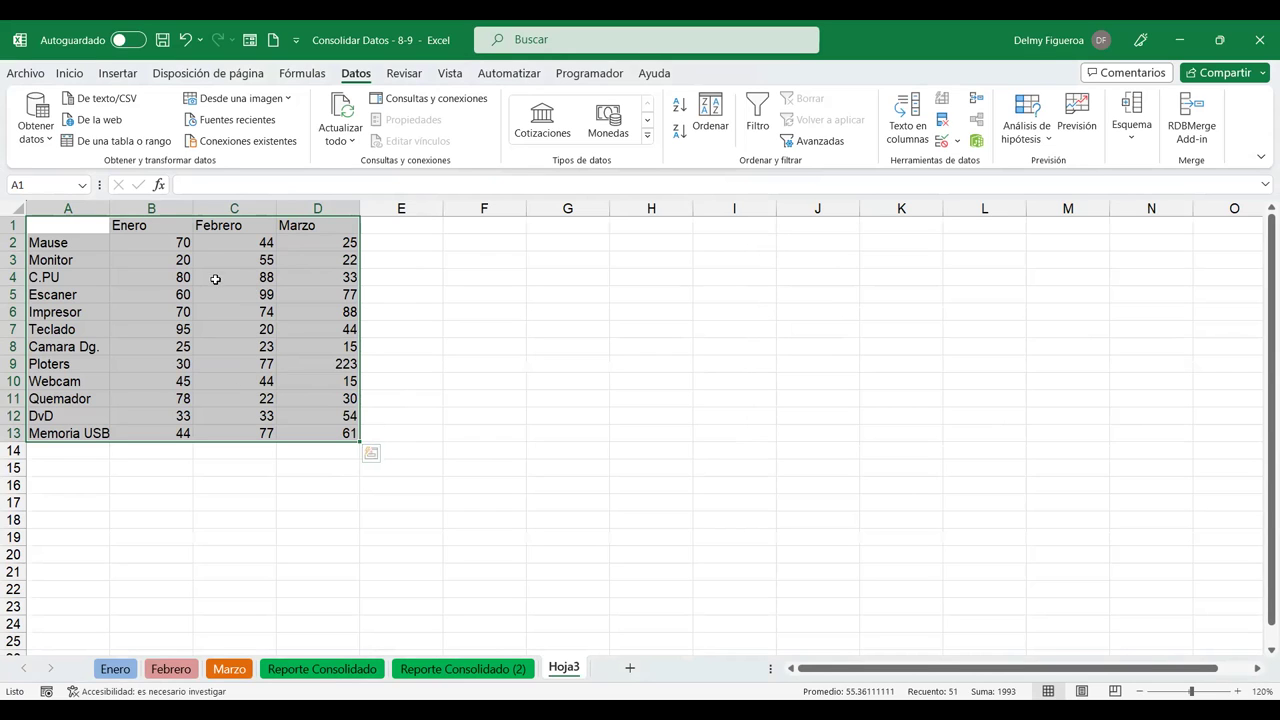
# Compare Hoja3's A1:D13 table with the month sheets and Reporte Consolidado (2), ending on Enero.
pyautogui.click(124, 670)
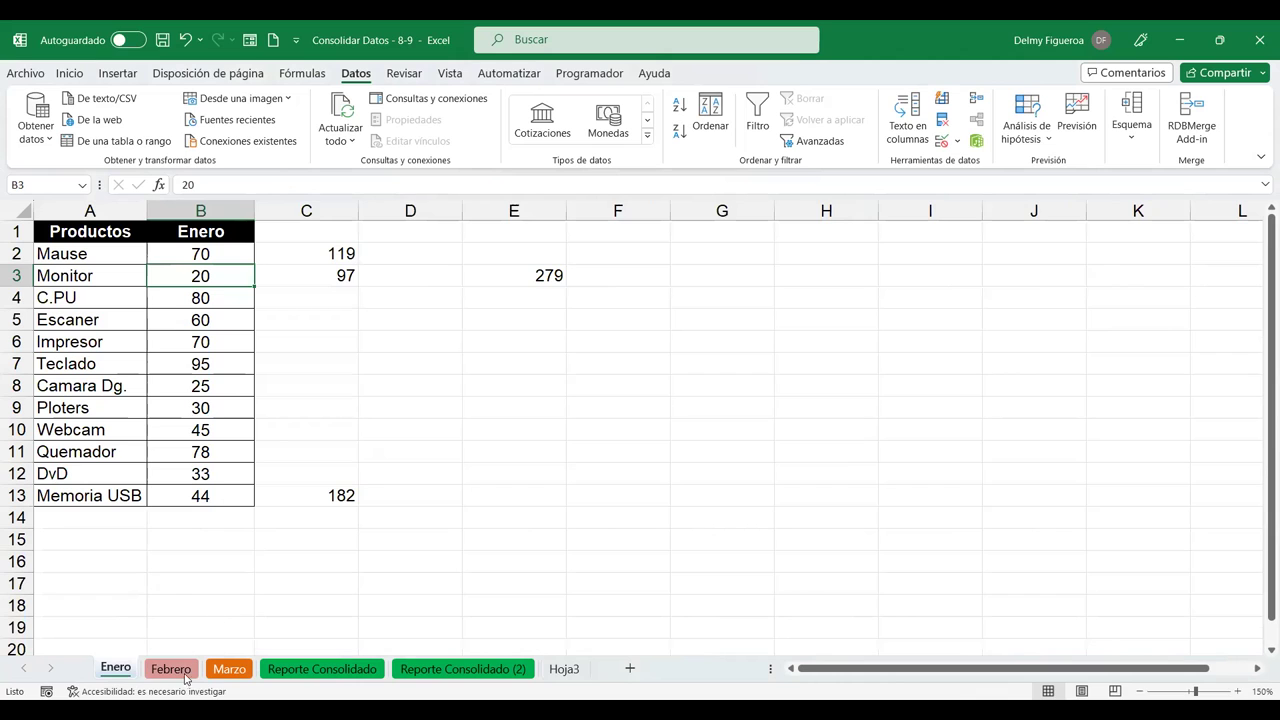
pyautogui.click(171, 669)
pyautogui.click(229, 669)
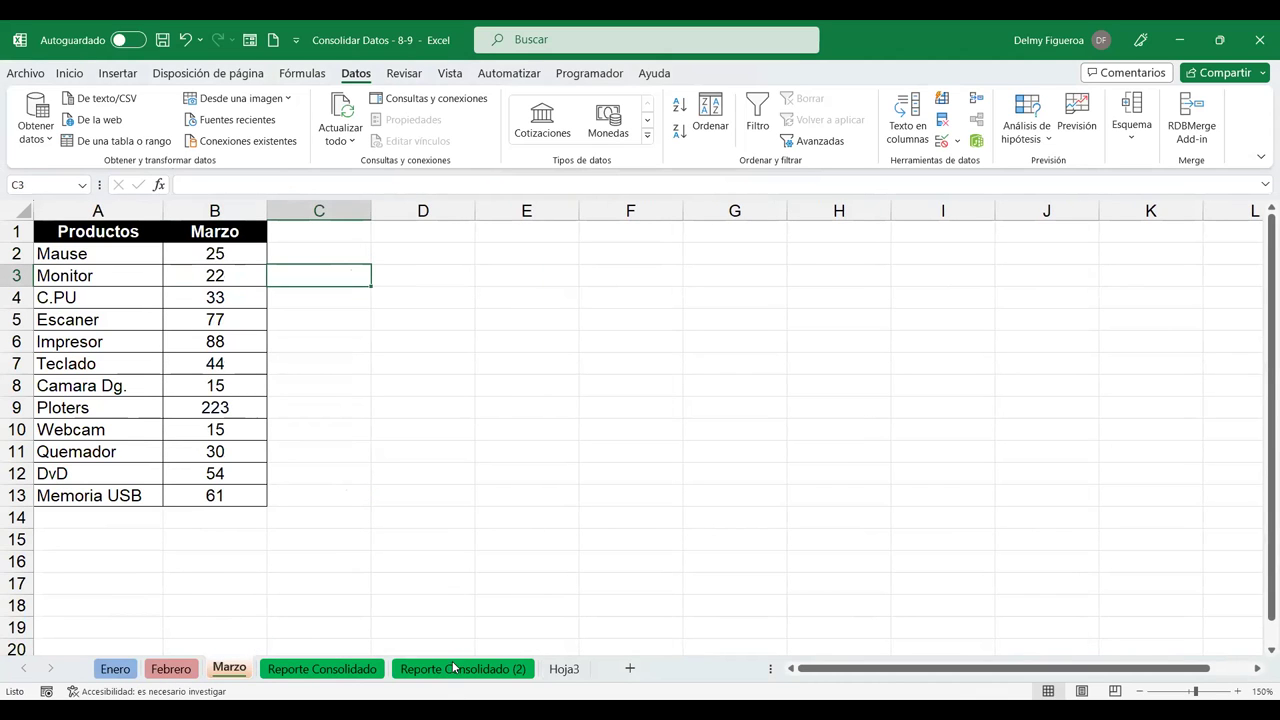
pyautogui.click(455, 668)
pyautogui.click(556, 674)
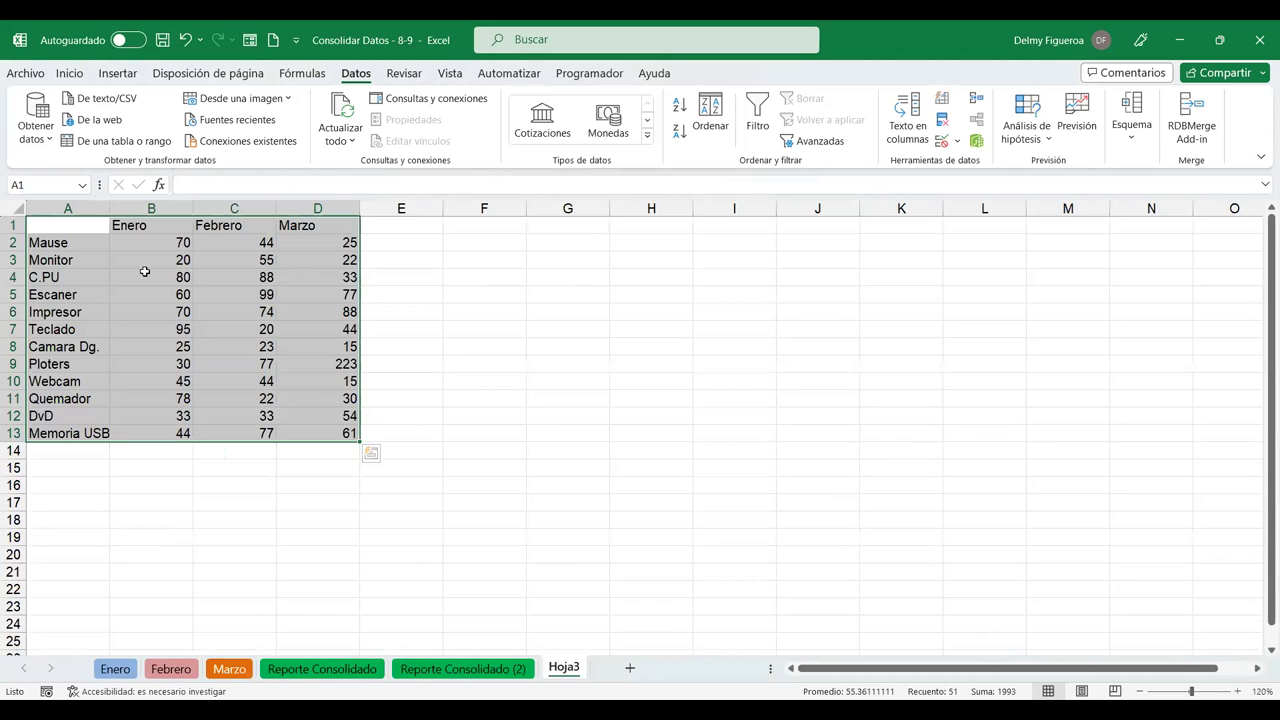
pyautogui.moveTo(55, 230); pyautogui.dragTo(311, 436)
pyautogui.click(503, 671)
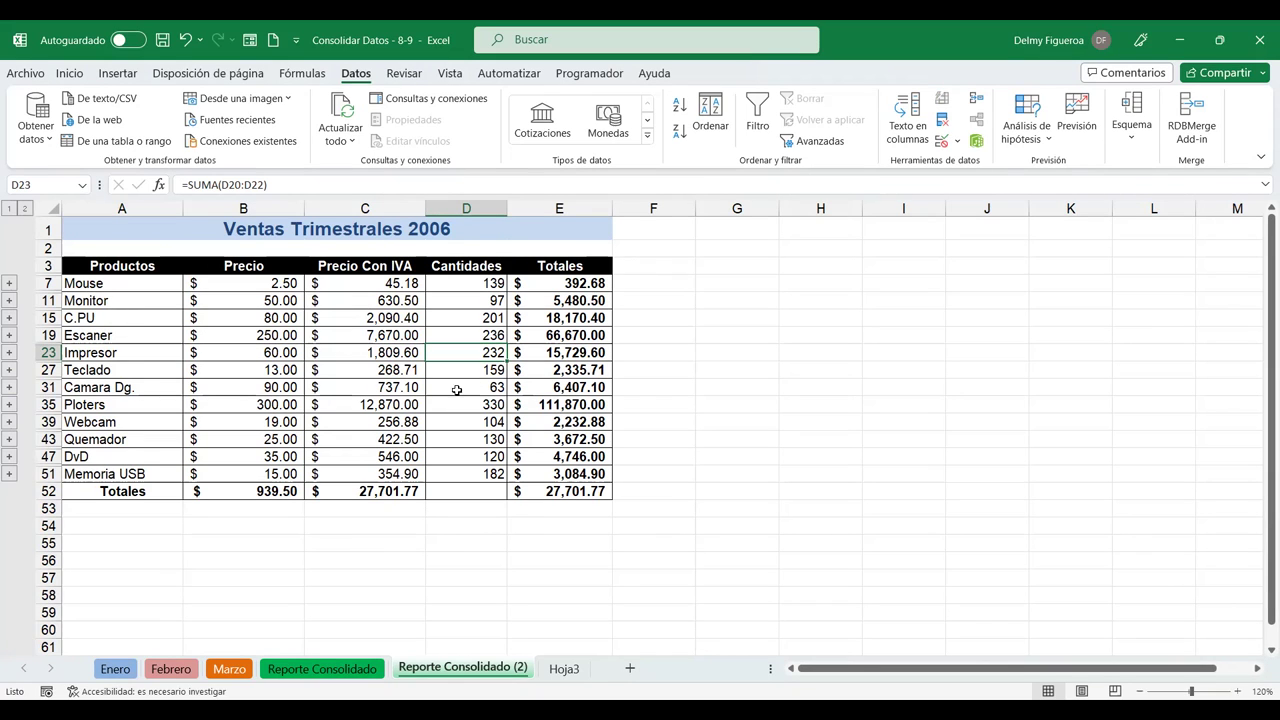
pyautogui.click(566, 672)
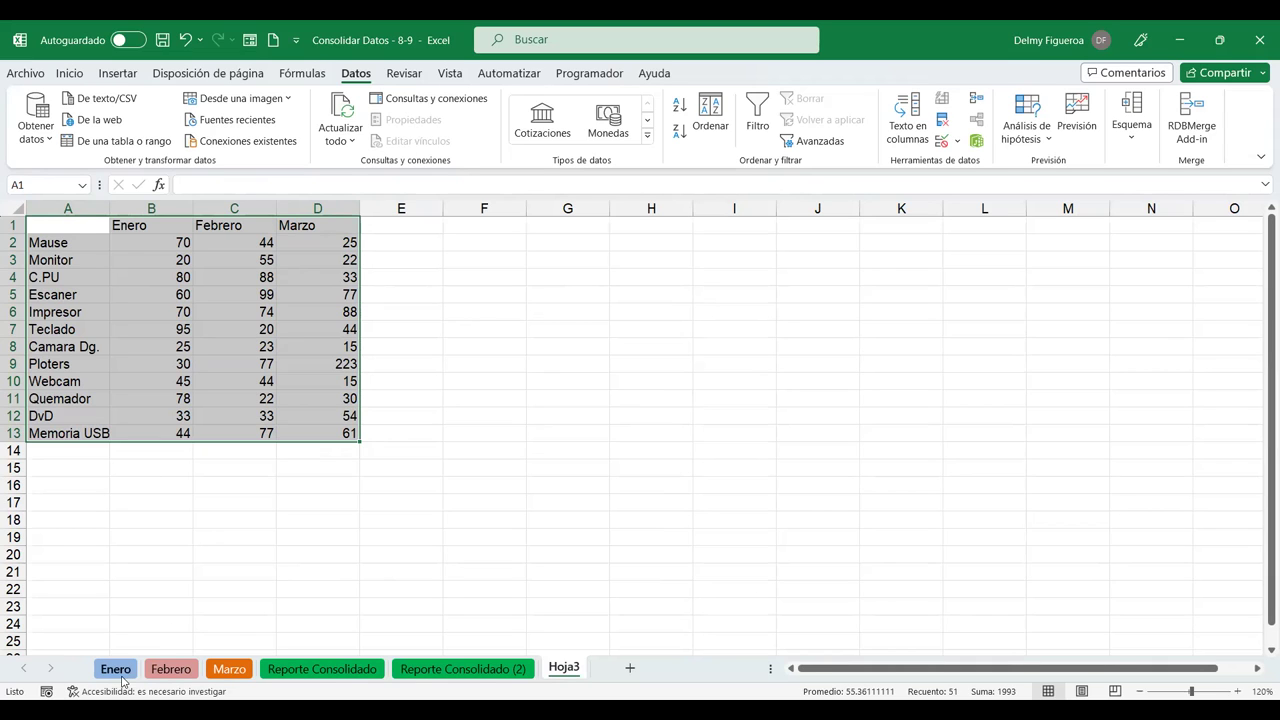
pyautogui.click(116, 669)
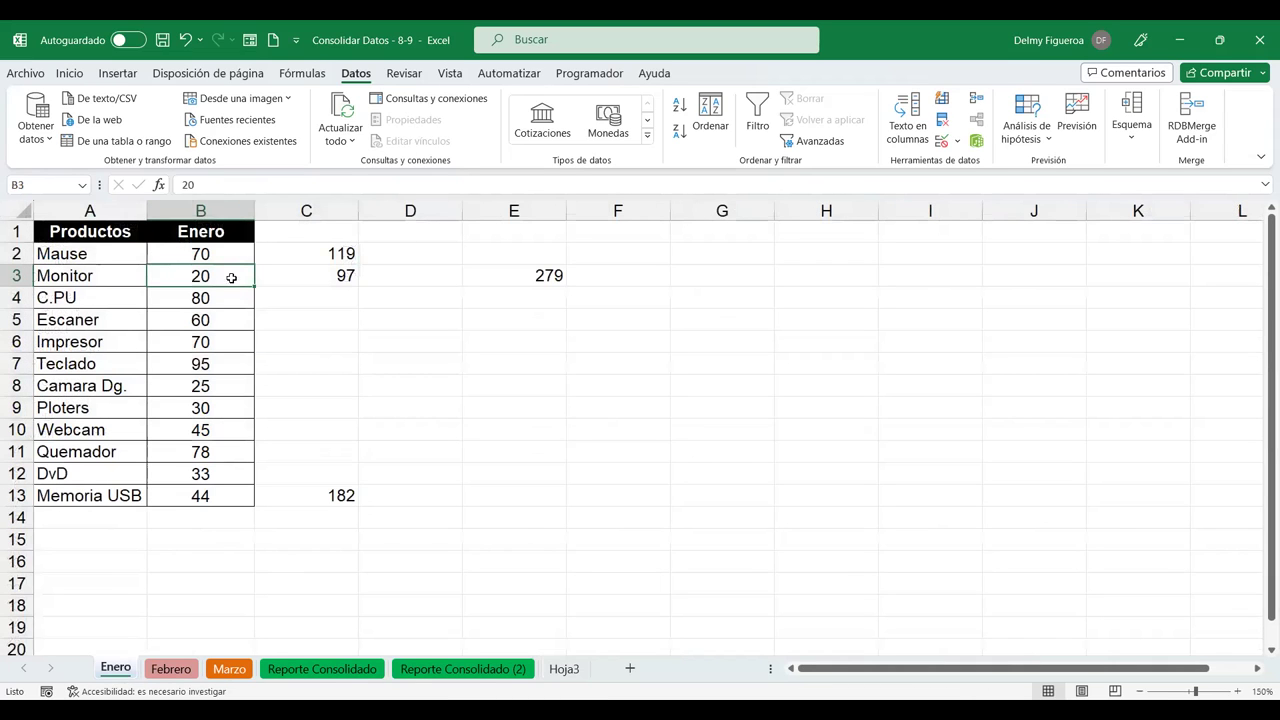
# Correct the product name Mause to Mouse on the Enero and Febrero sheets.
pyautogui.click(92, 254)
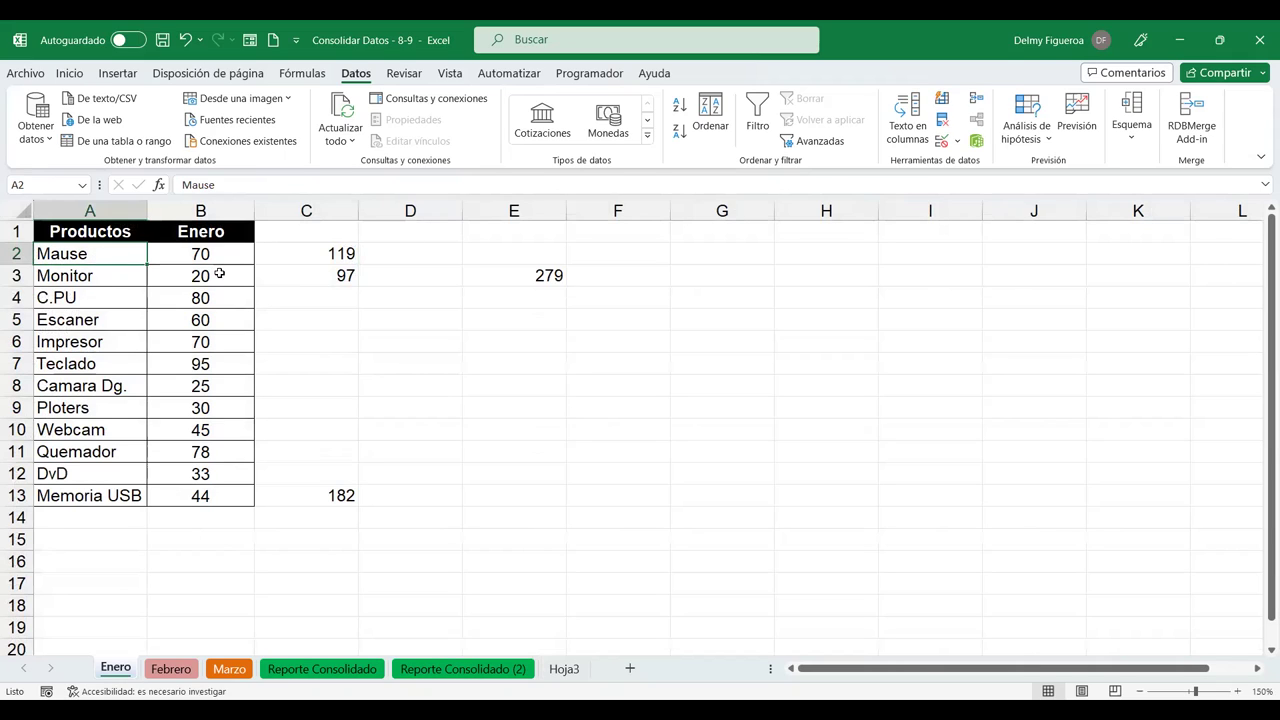
pyautogui.write('Mous')
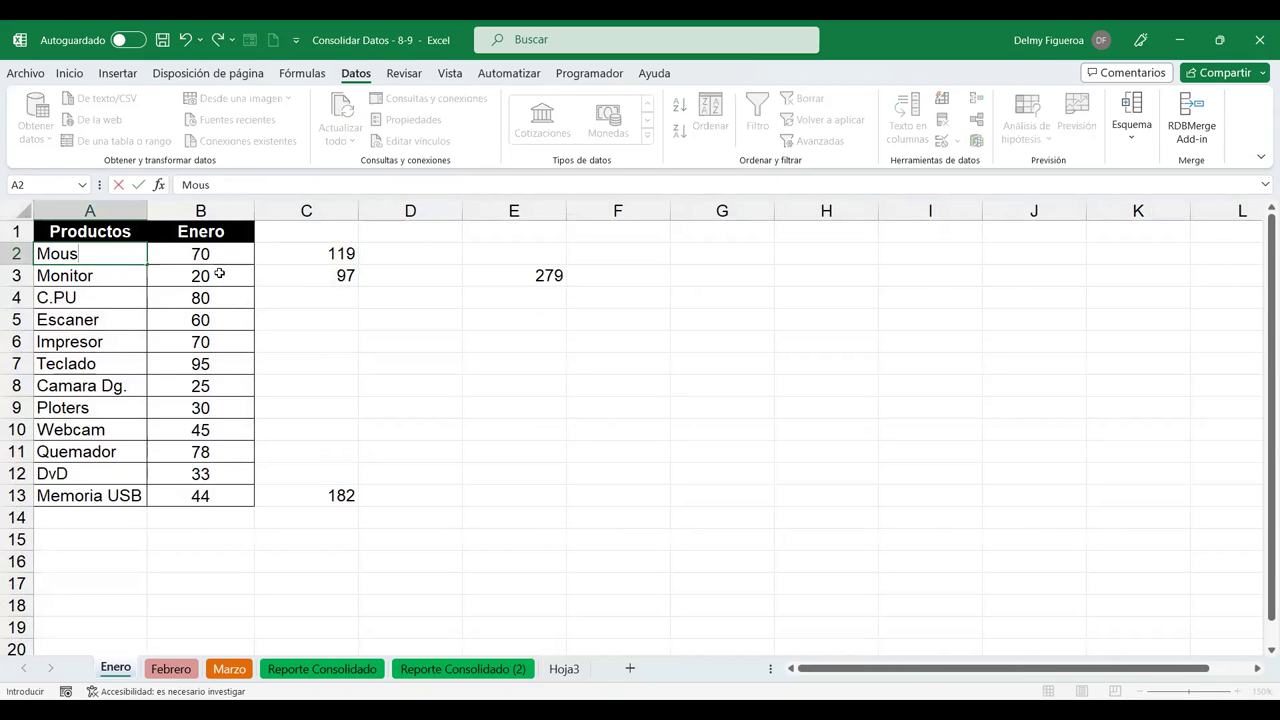
pyautogui.press('Return')
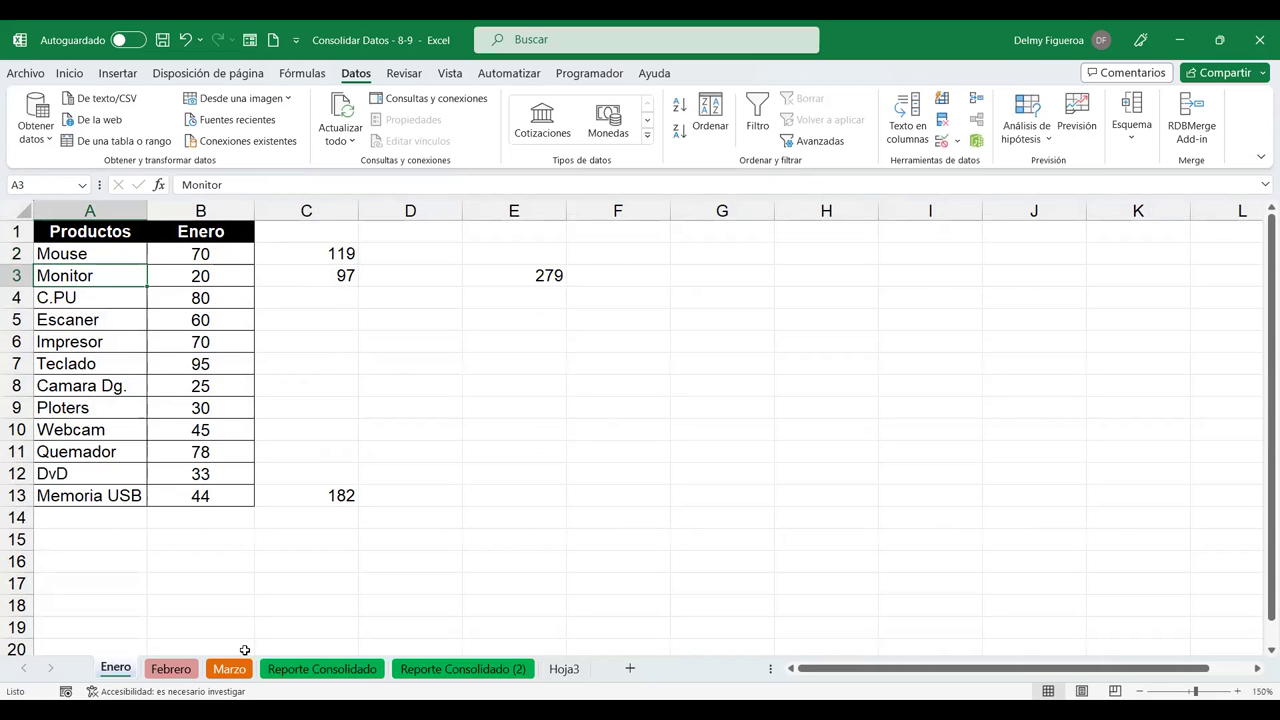
pyautogui.click(192, 668)
pyautogui.click(138, 252)
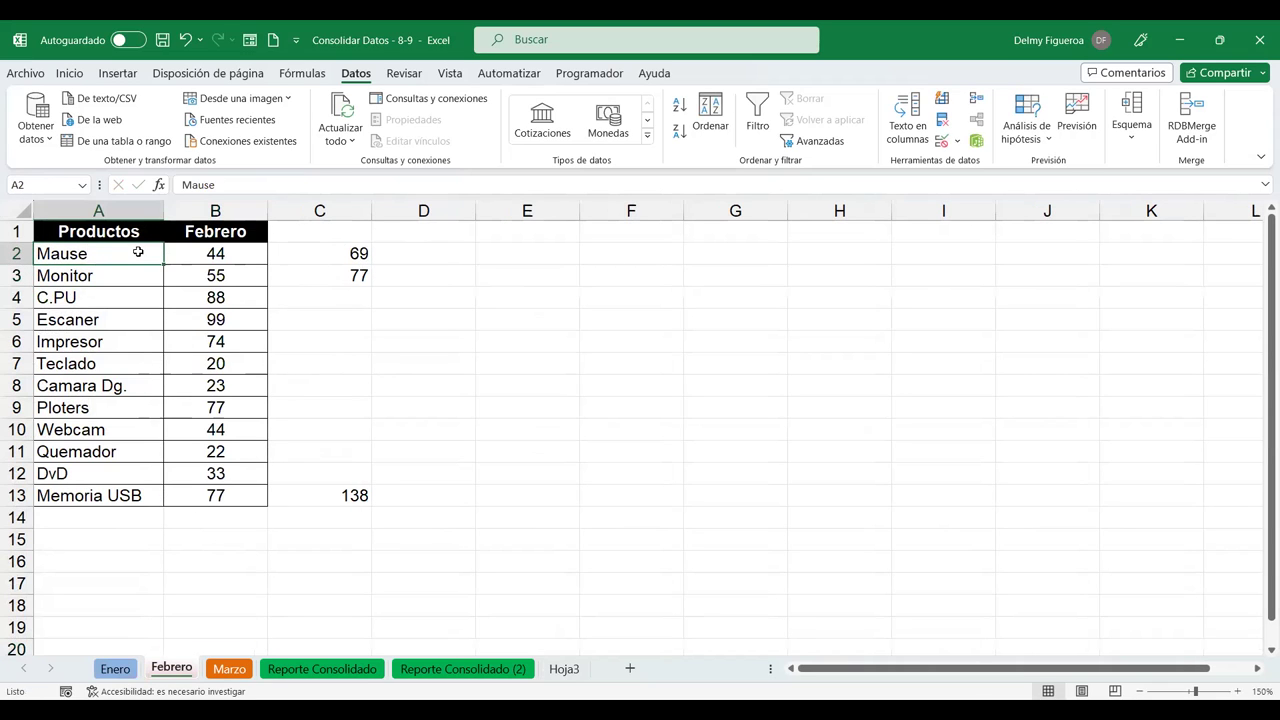
pyautogui.write('Mouse')
pyautogui.press('Return')
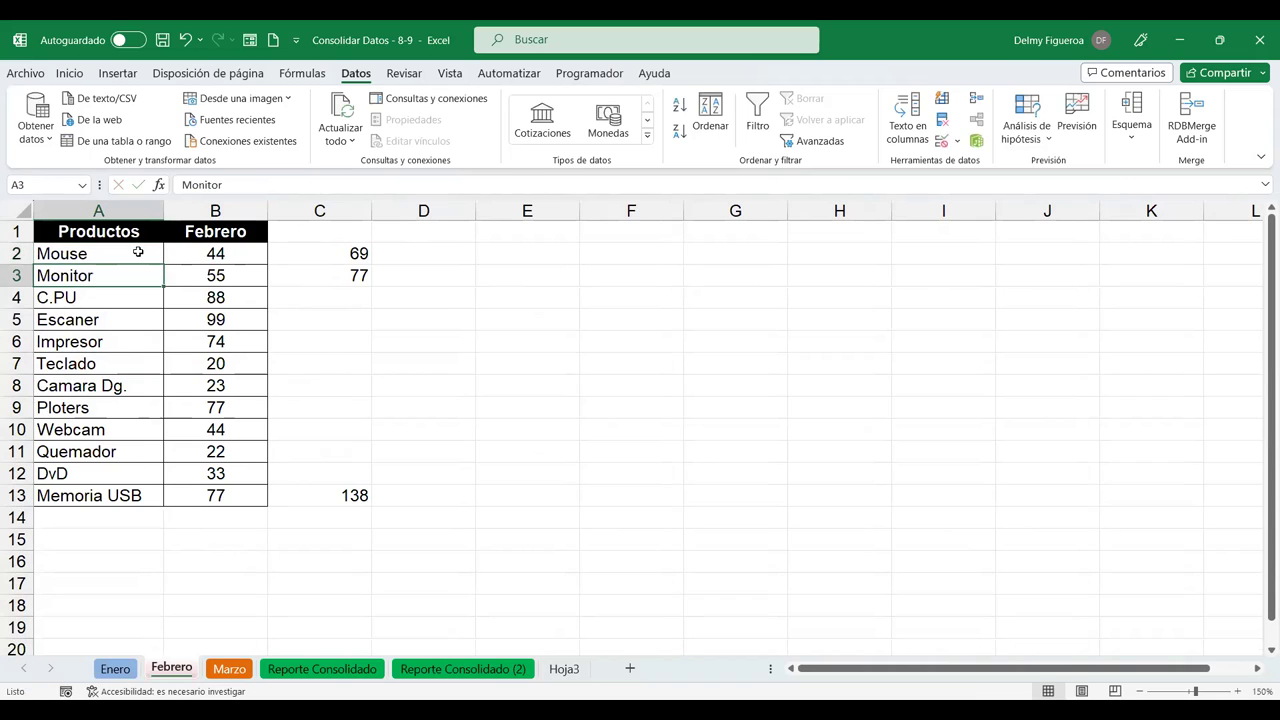
# Correct Mause to Mouse on the Marzo sheet, then return to Hoja3.
pyautogui.click(230, 668)
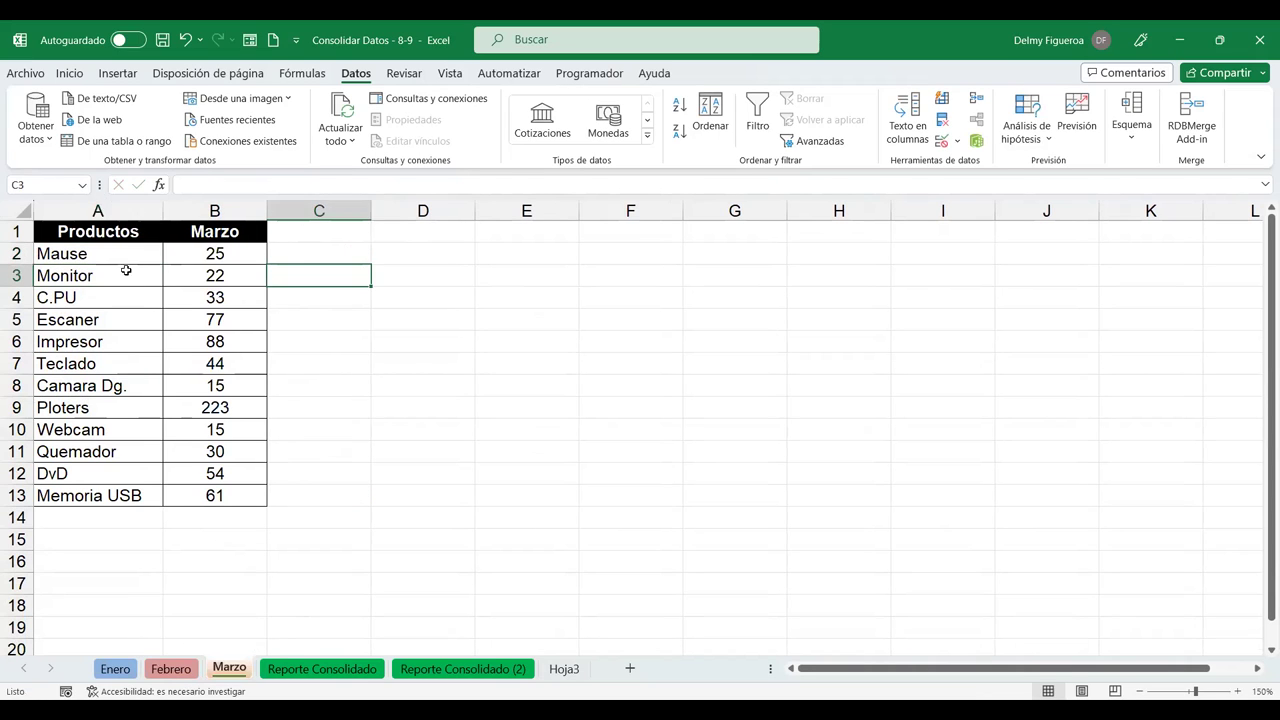
pyautogui.click(120, 259)
pyautogui.write('Mous')
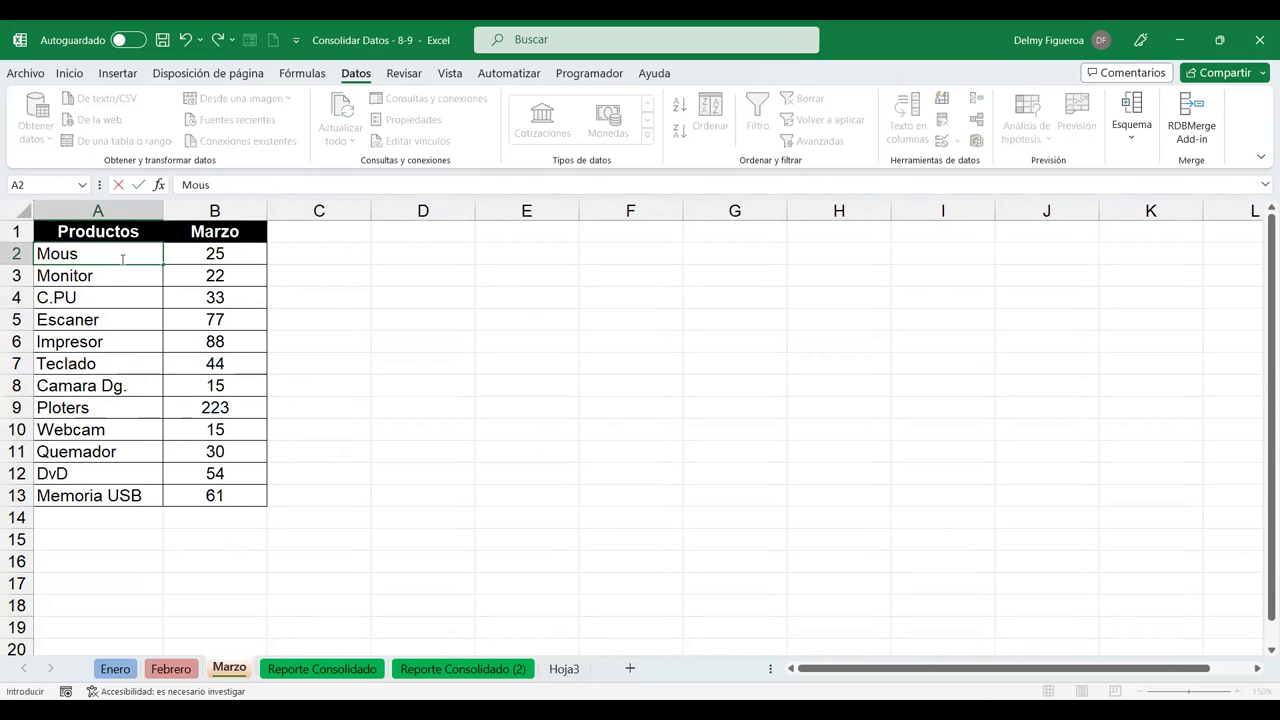
pyautogui.write('e')
pyautogui.press('Return')
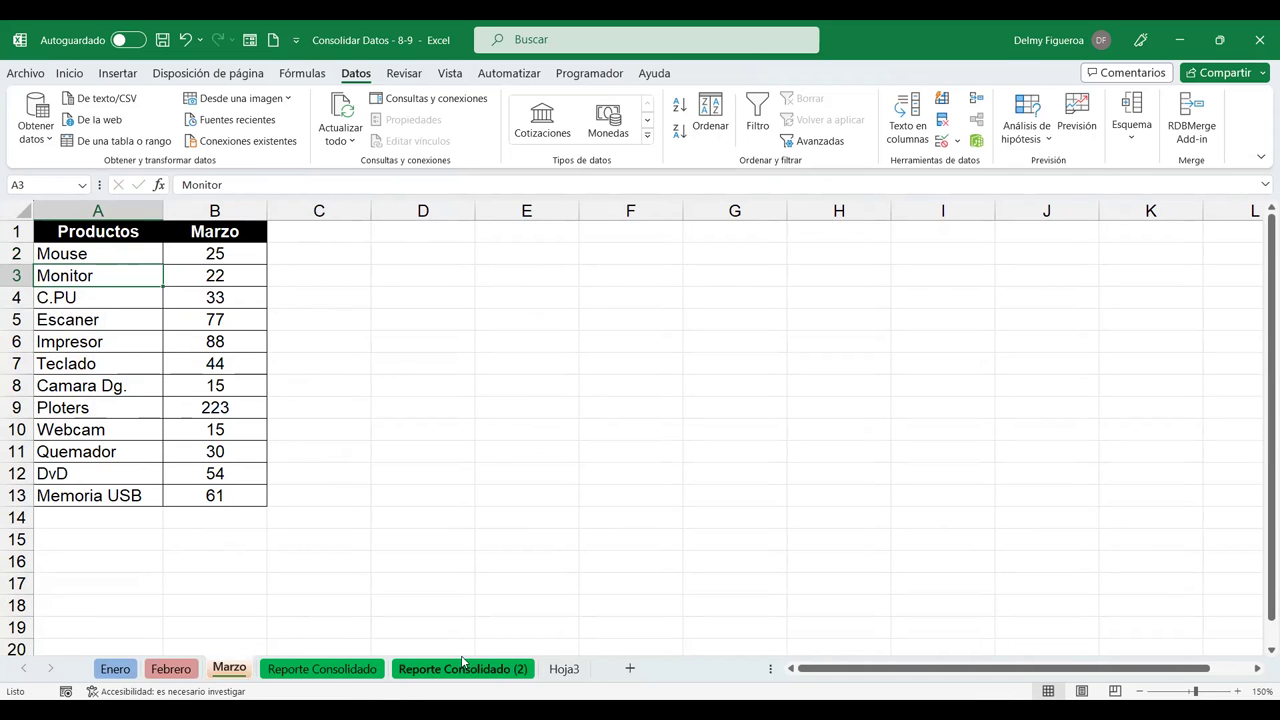
pyautogui.click(460, 668)
pyautogui.click(566, 668)
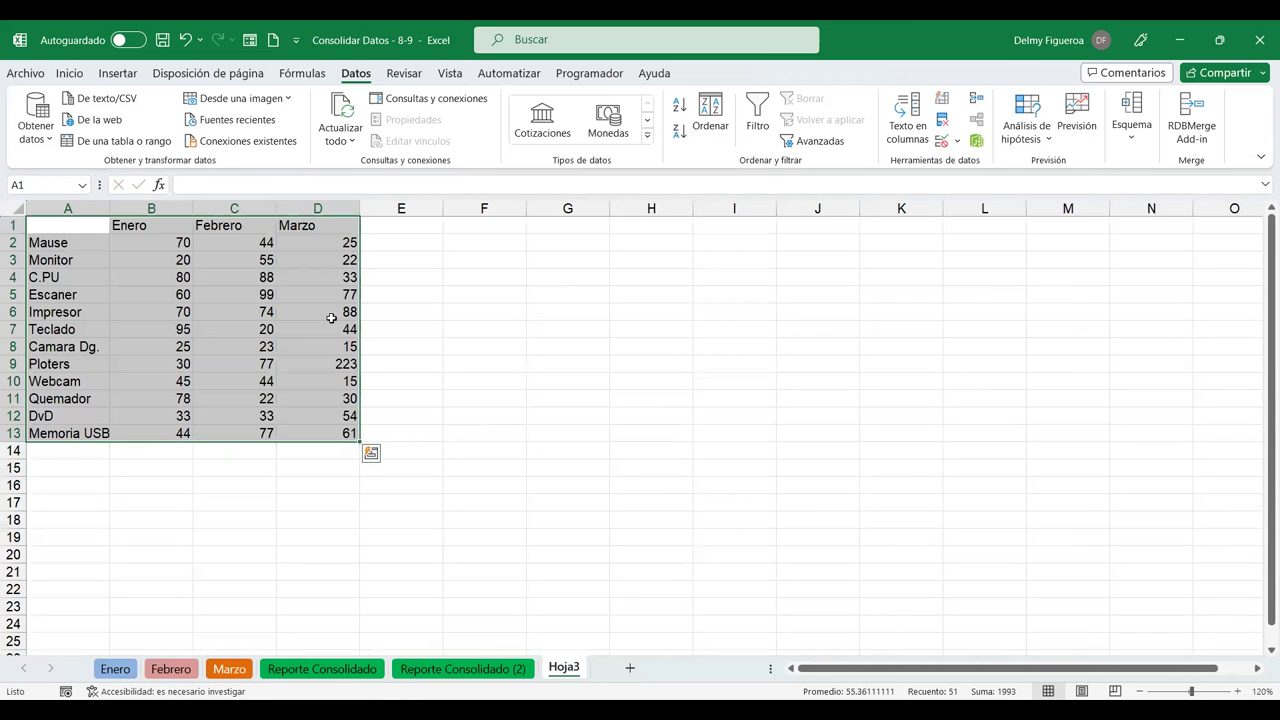
pyautogui.click(400, 346)
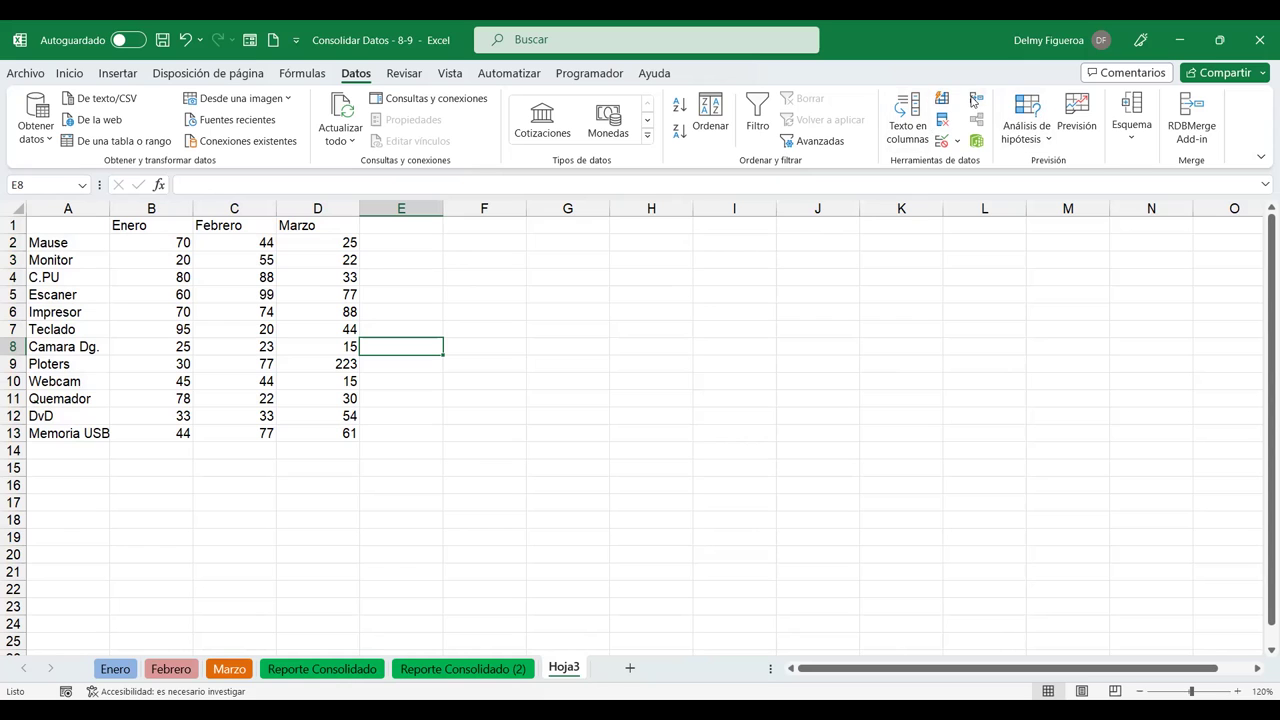
pyautogui.click(466, 670)
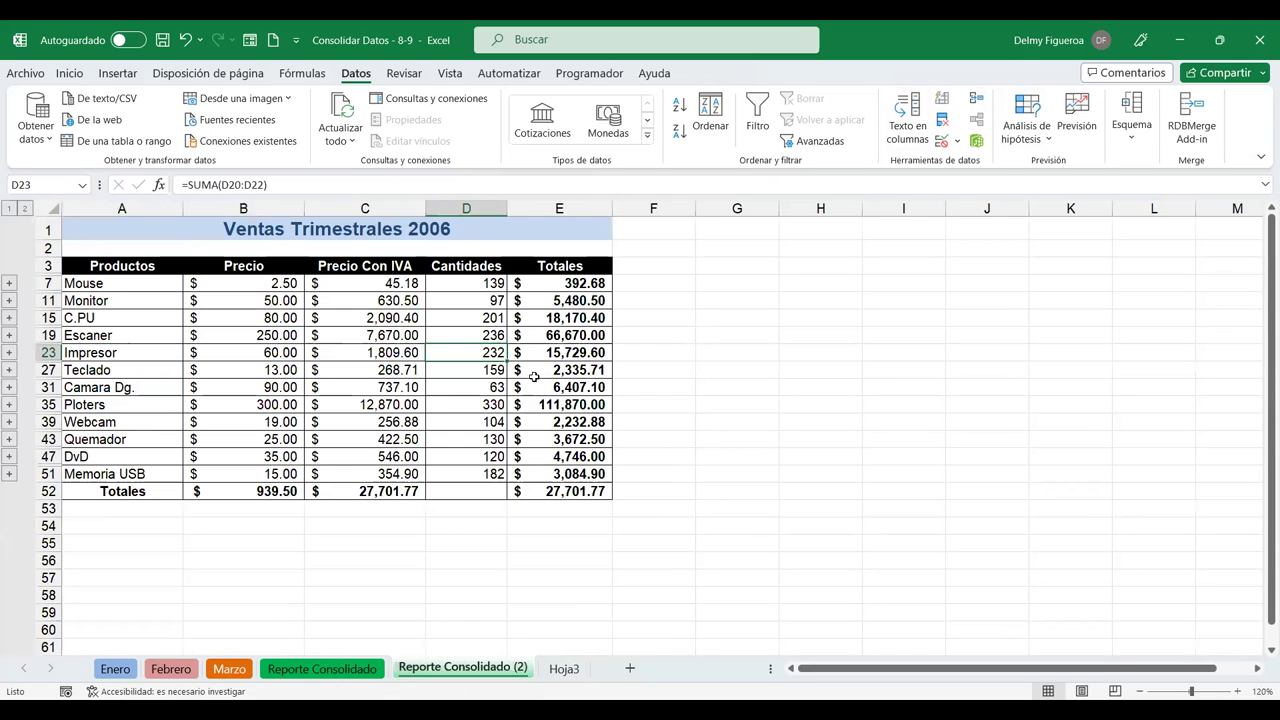
pyautogui.click(564, 668)
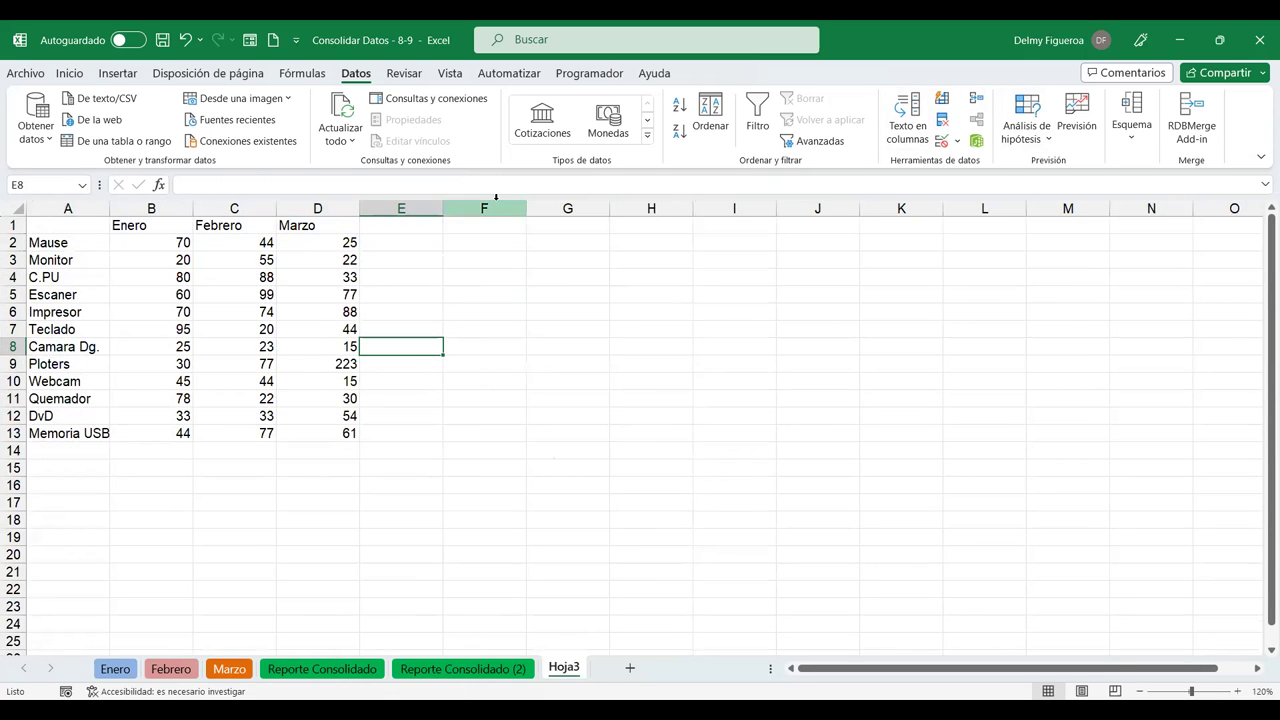
pyautogui.click(566, 228)
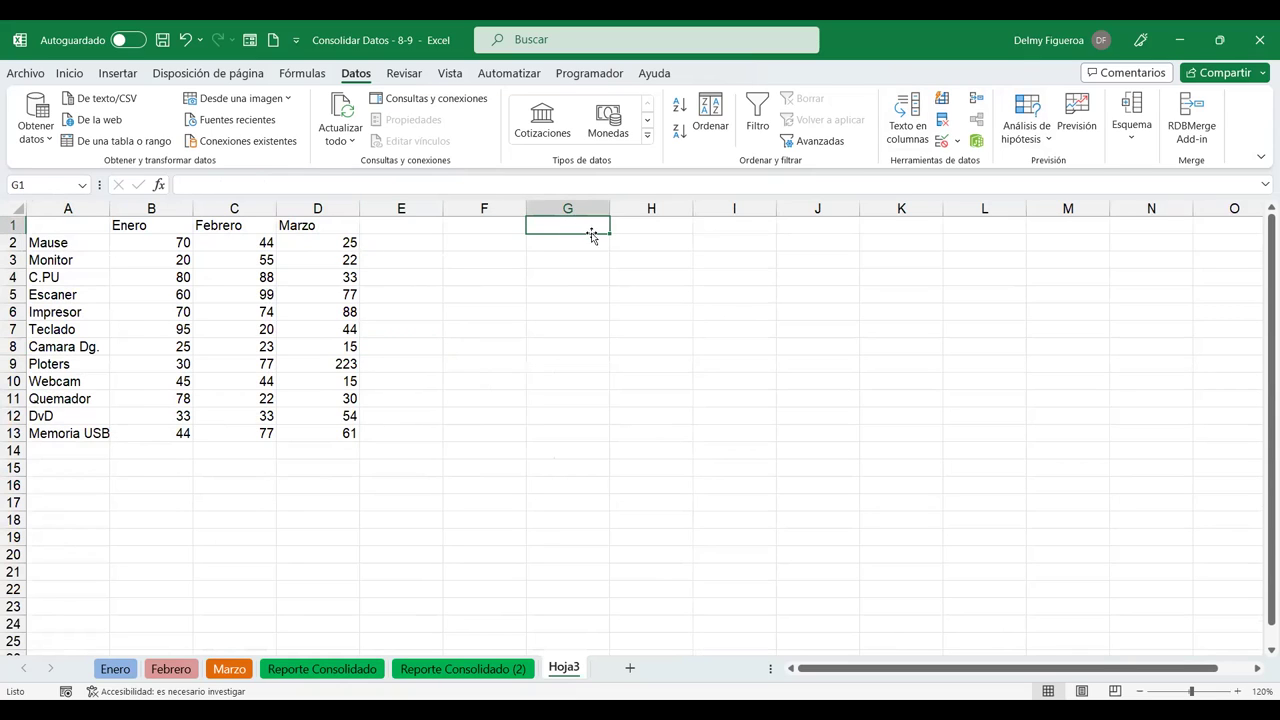
# Select Hoja3's A1:D13 and reconsolidate with Crear vínculos con los datos de origen ticked.
pyautogui.click(977, 98)
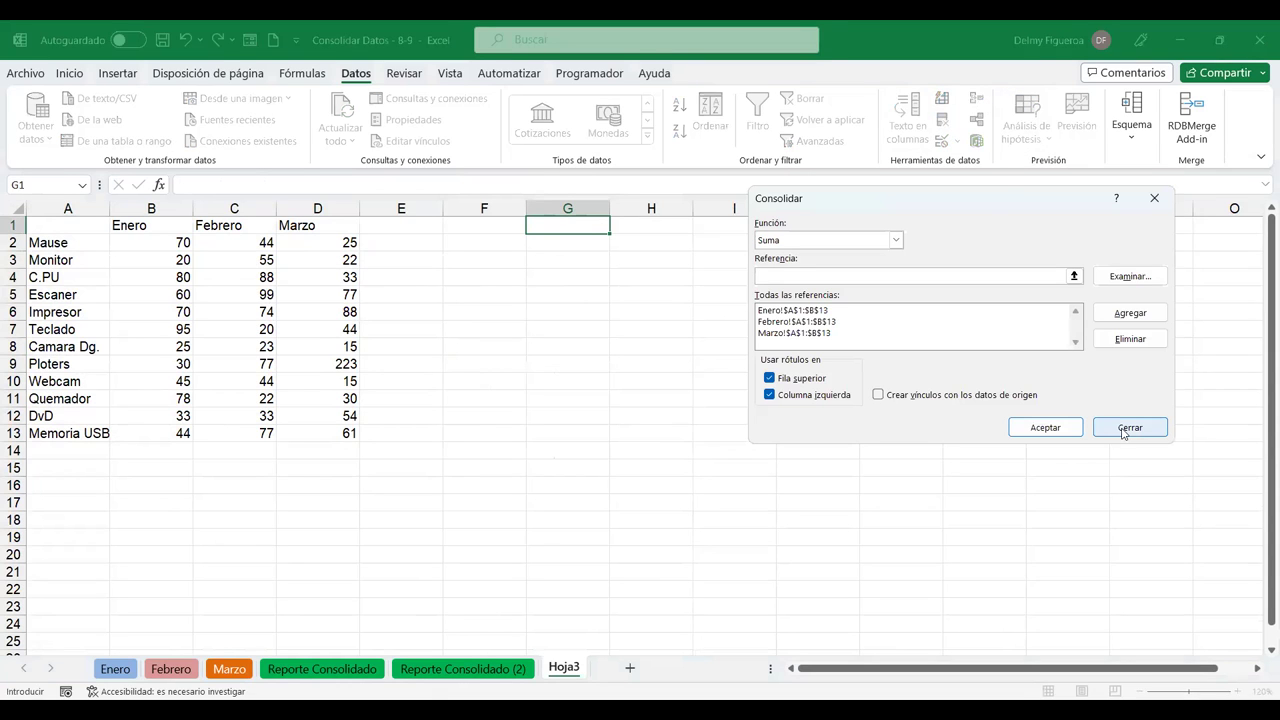
pyautogui.moveTo(60, 225); pyautogui.dragTo(323, 432)
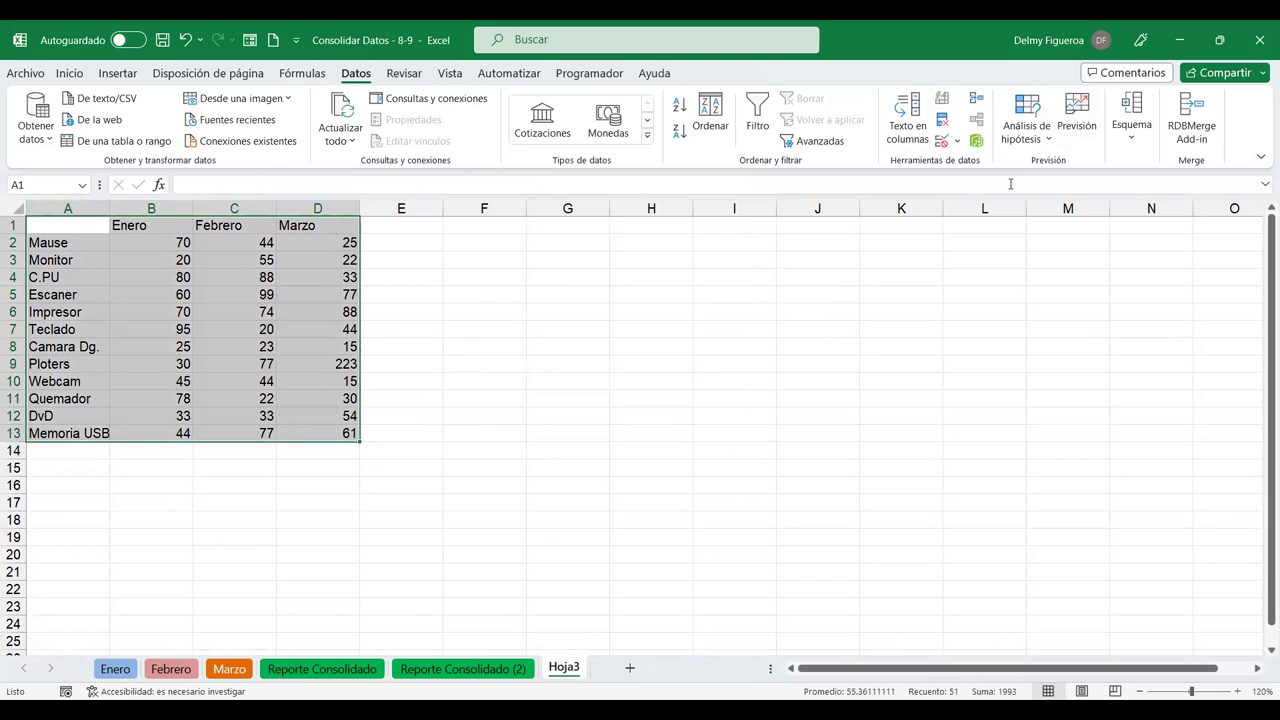
pyautogui.click(977, 100)
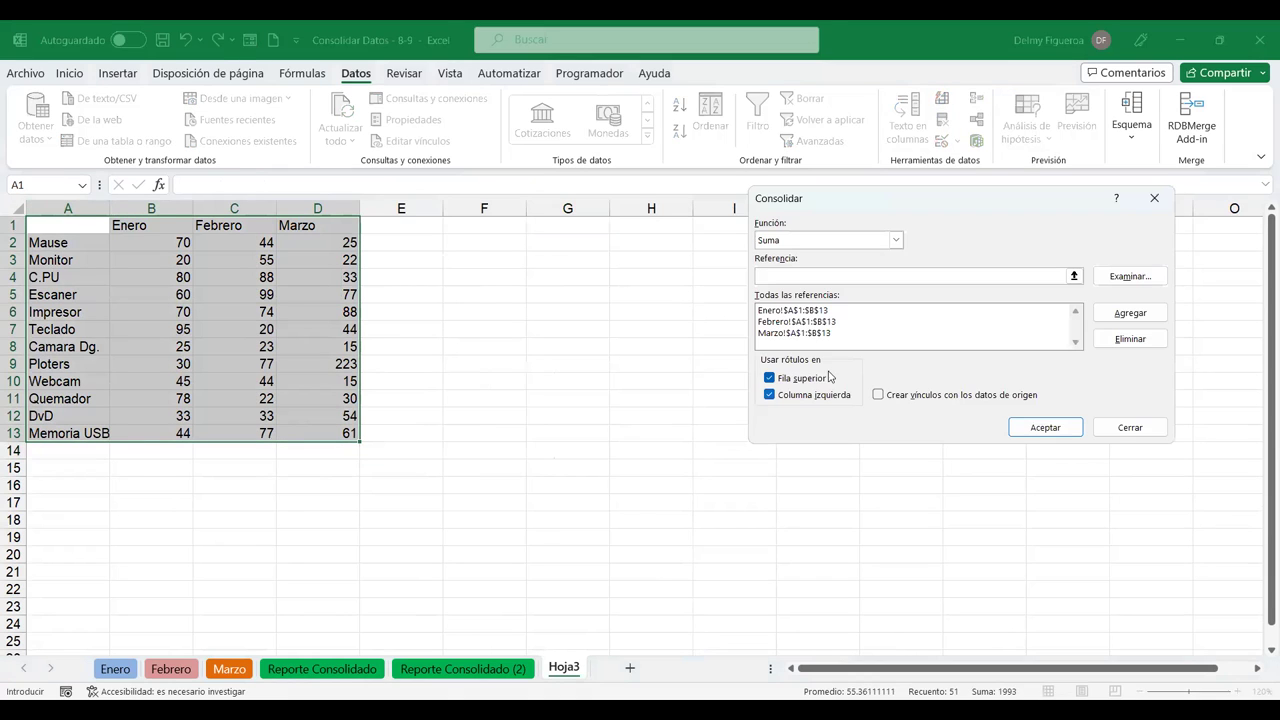
pyautogui.click(877, 396)
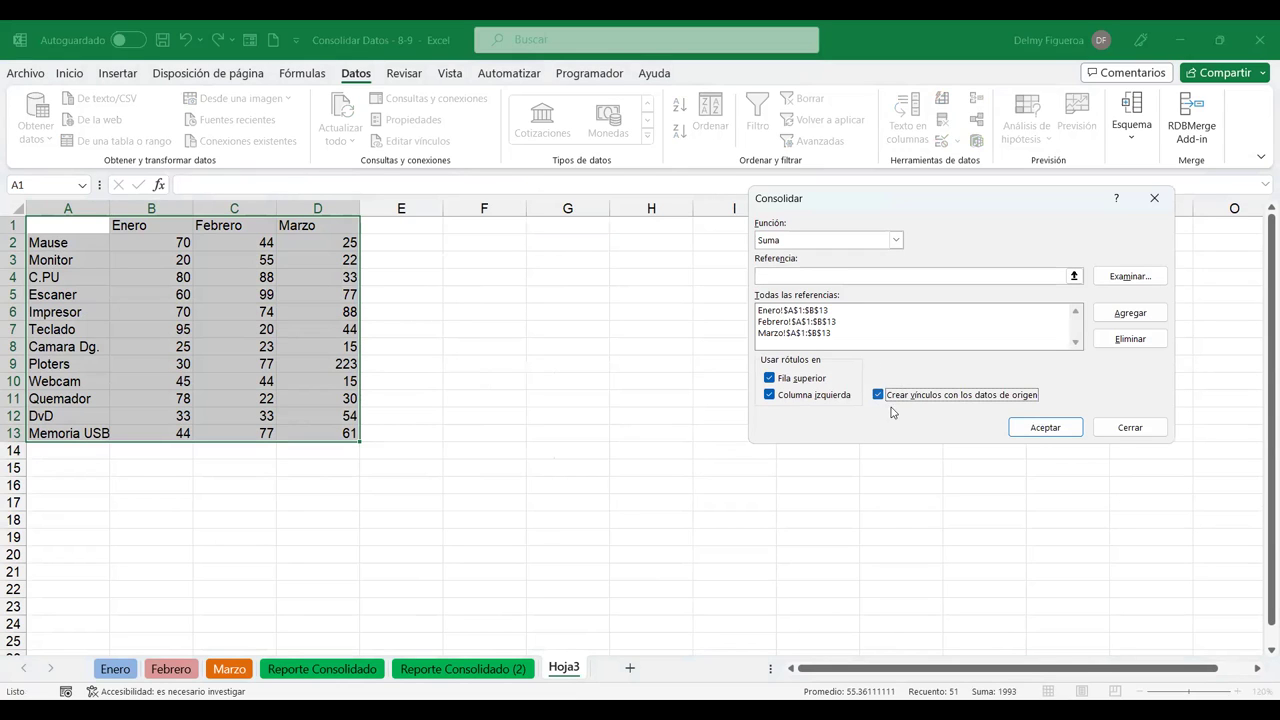
pyautogui.click(1045, 428)
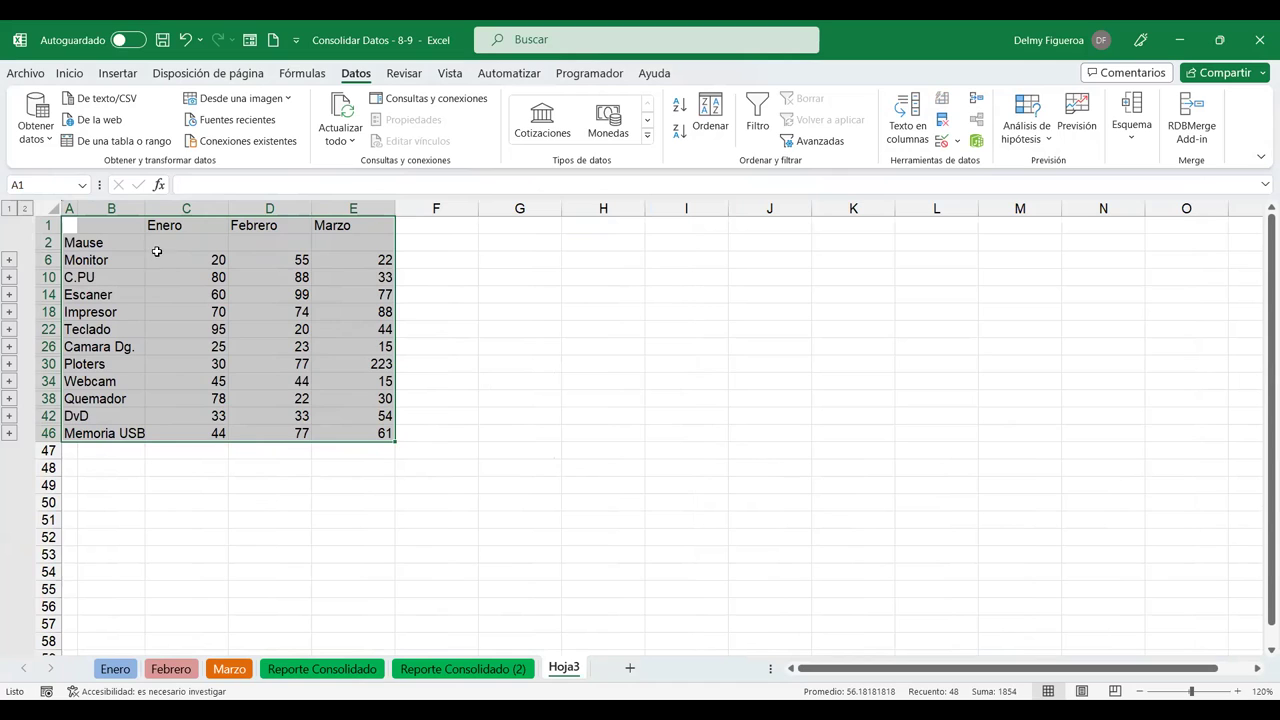
# Inspect Hoja3's consolidated cells: the empty Mause row and the Monitor and Webcam SUMA formulas.
pyautogui.click(114, 242)
pyautogui.click(187, 242)
pyautogui.click(298, 242)
pyautogui.click(374, 246)
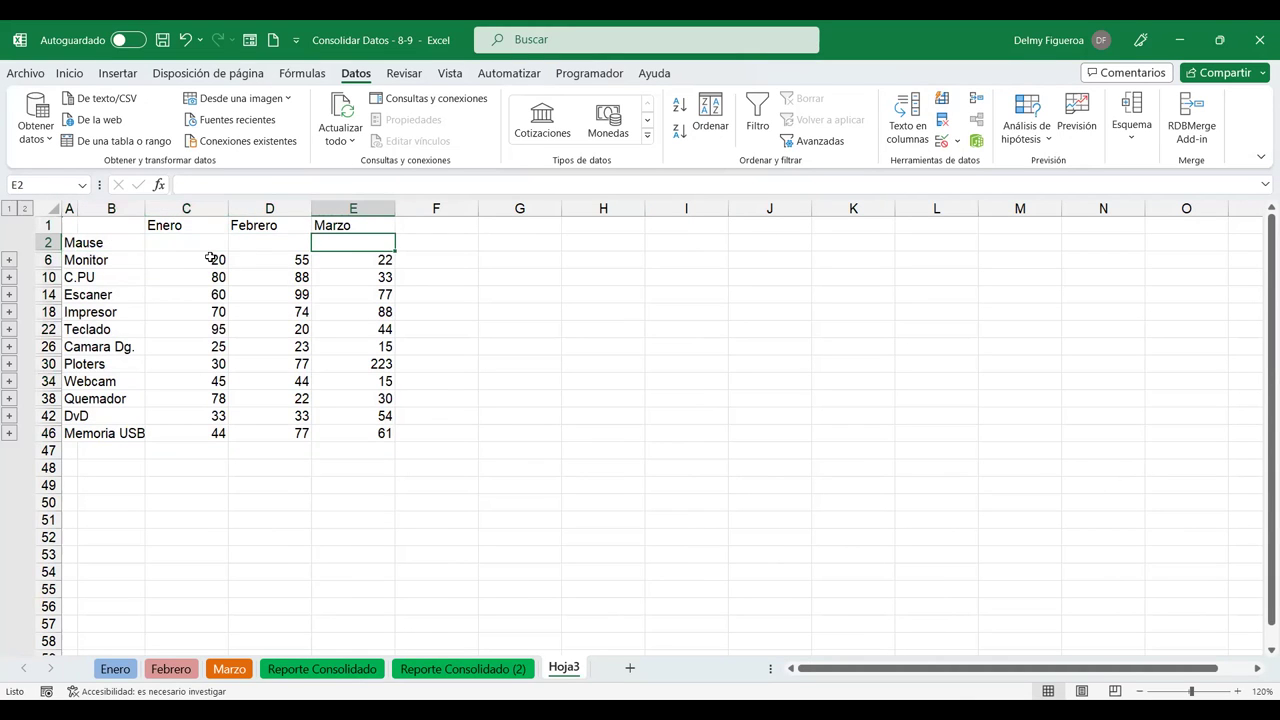
pyautogui.click(211, 259)
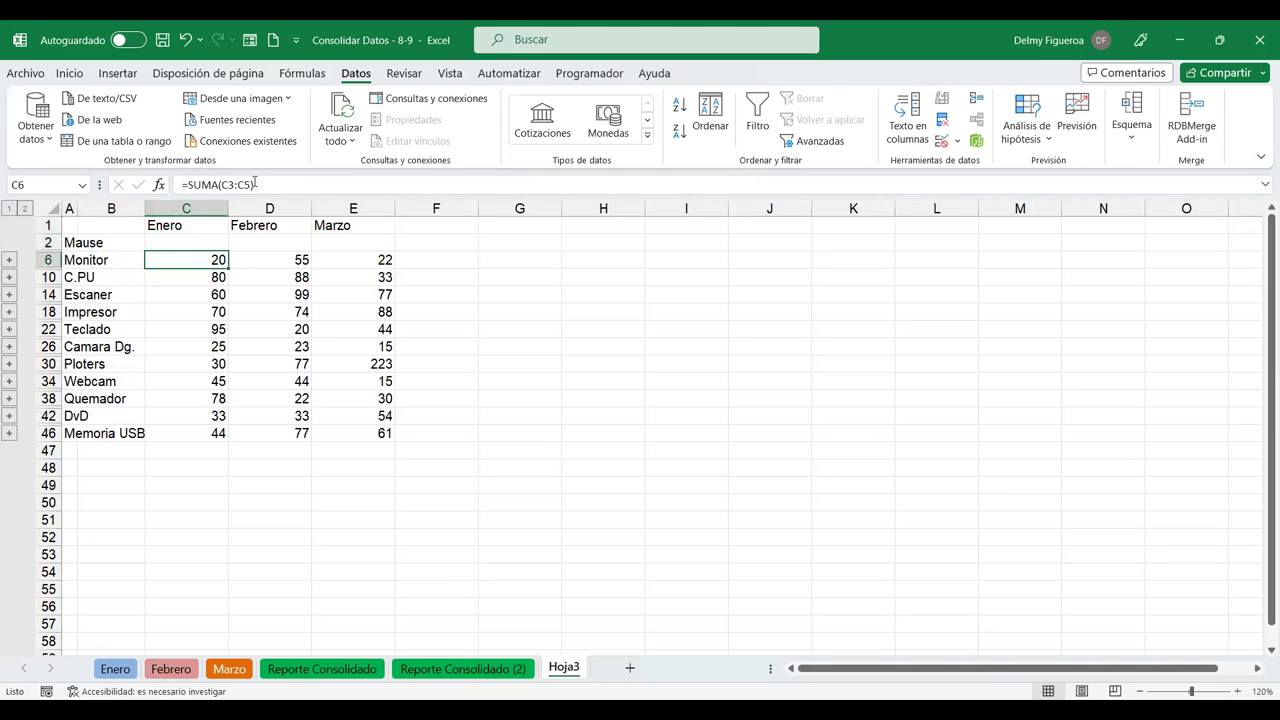
pyautogui.click(205, 368)
pyautogui.click(358, 385)
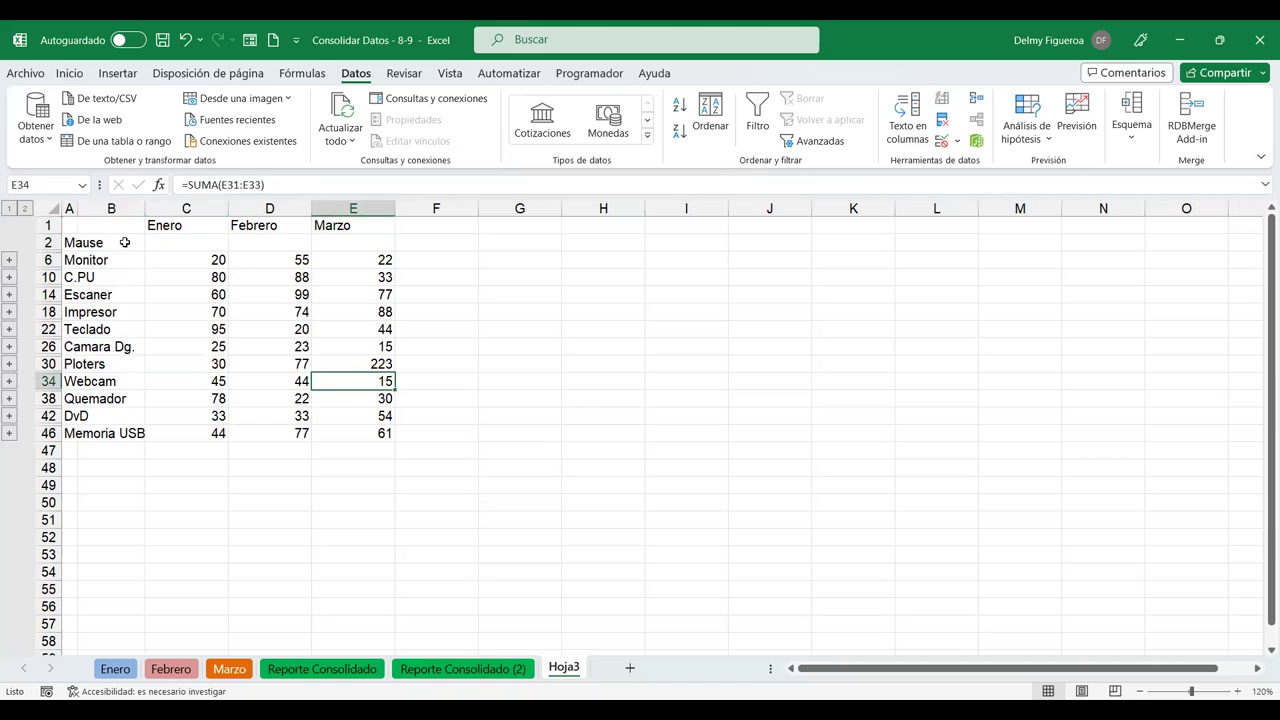
# Recheck that Mause's Enero, Febrero and Marzo cells on Hoja3 are empty.
pyautogui.click(124, 242)
pyautogui.click(200, 240)
pyautogui.click(266, 243)
pyautogui.click(368, 243)
pyautogui.click(266, 243)
pyautogui.click(190, 241)
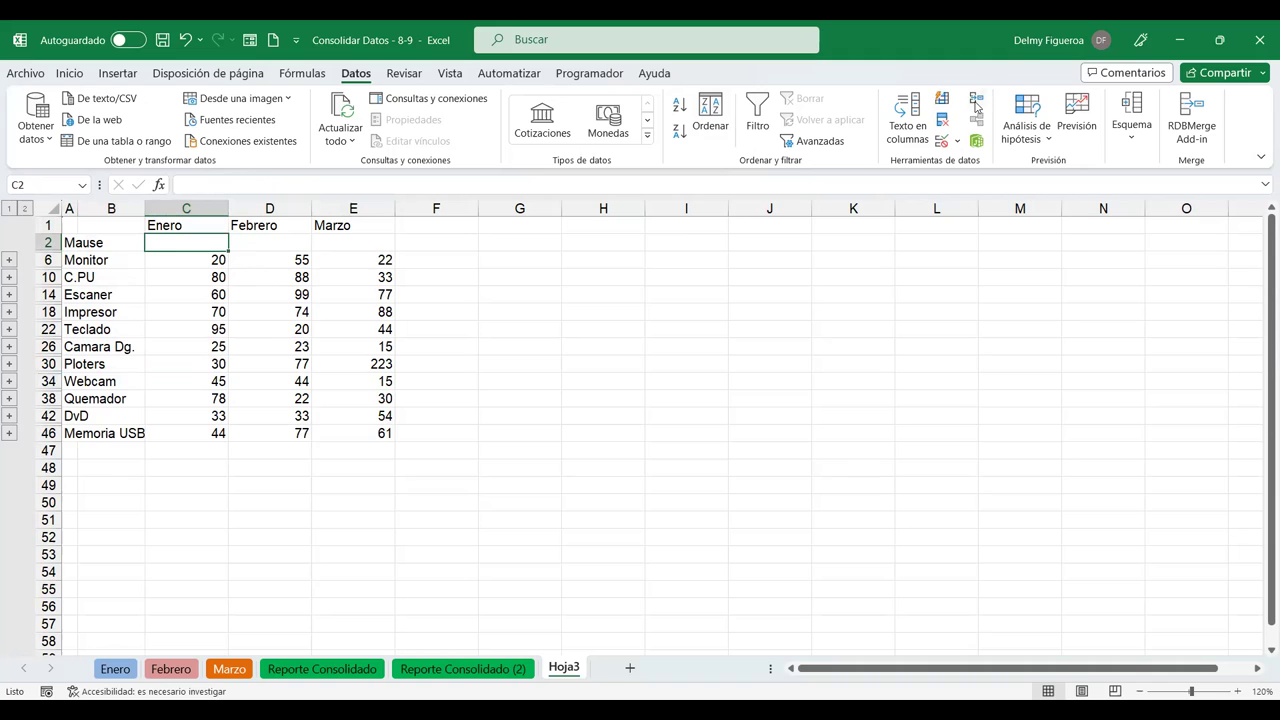
# Switch to the Enero sheet and check Mouse's January quantity of 70.
pyautogui.click(116, 668)
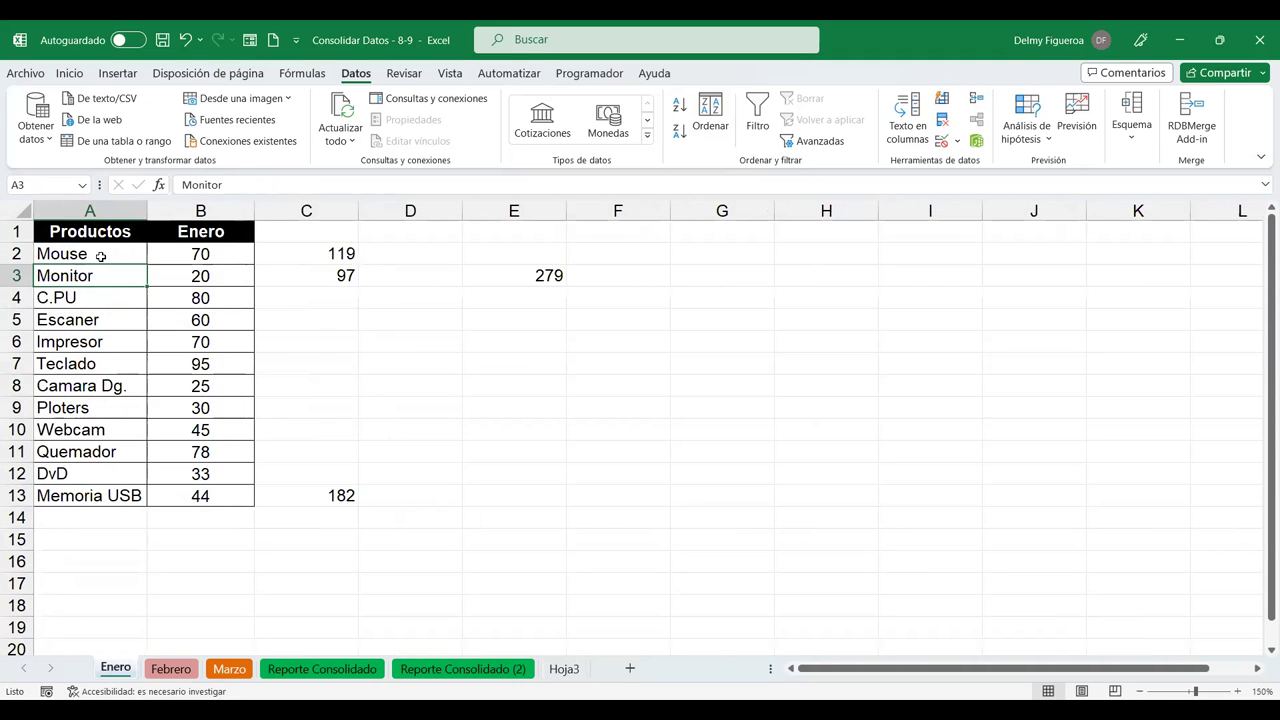
pyautogui.click(101, 257)
pyautogui.click(200, 253)
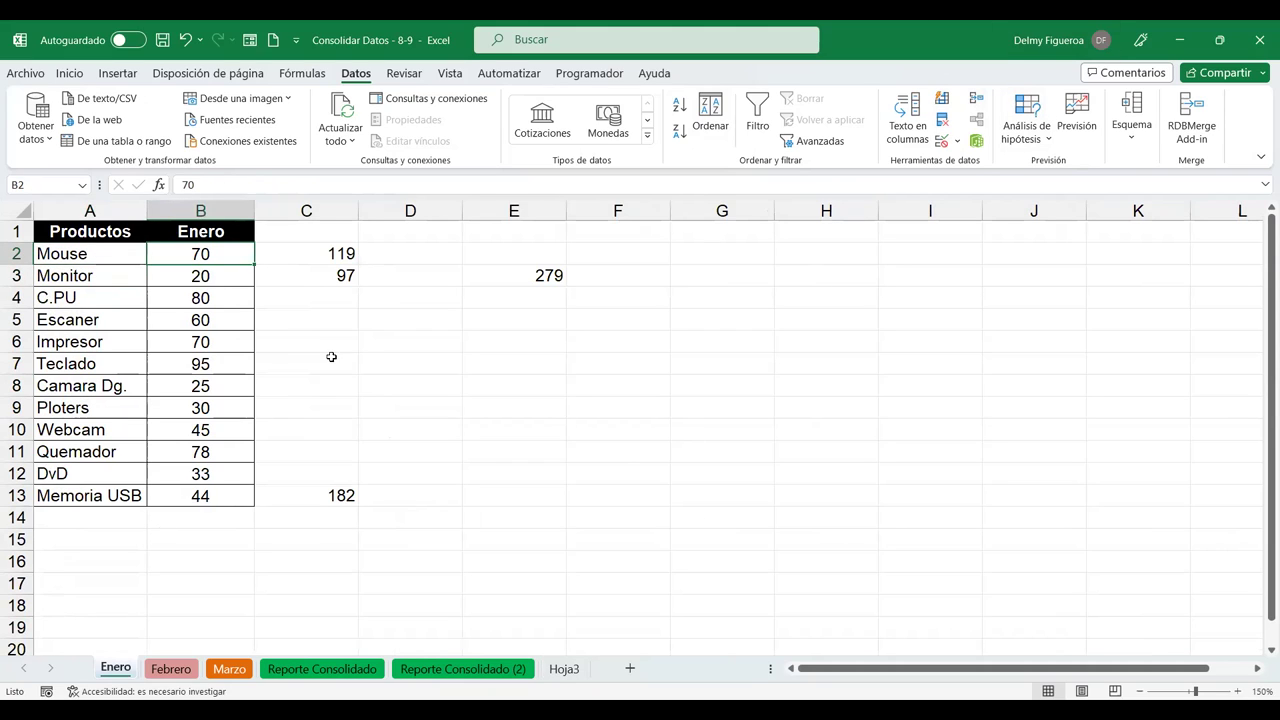
# Back on Hoja3, select the whole consolidated block A1:E46.
pyautogui.click(565, 669)
pyautogui.moveTo(134, 222)
pyautogui.mouseDown()
pyautogui.moveTo(384, 422)
pyautogui.moveTo(386, 438)
pyautogui.mouseUp()
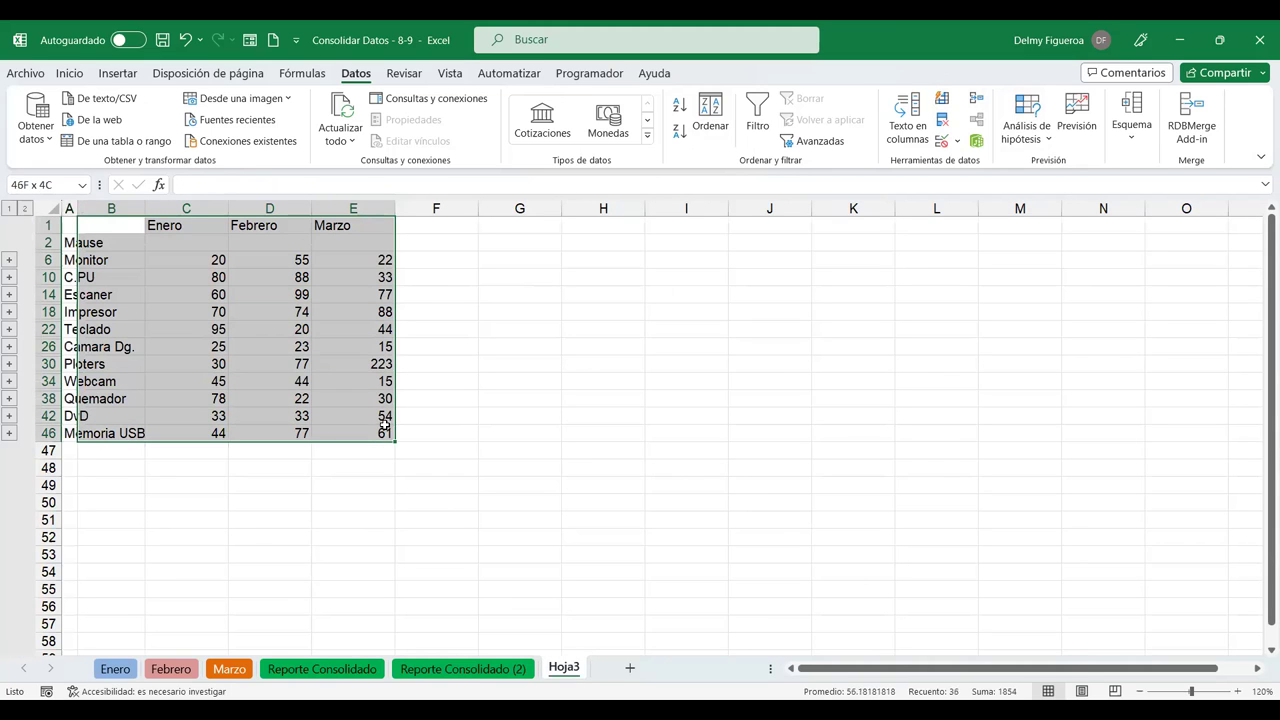
pyautogui.moveTo(68, 226); pyautogui.dragTo(378, 438)
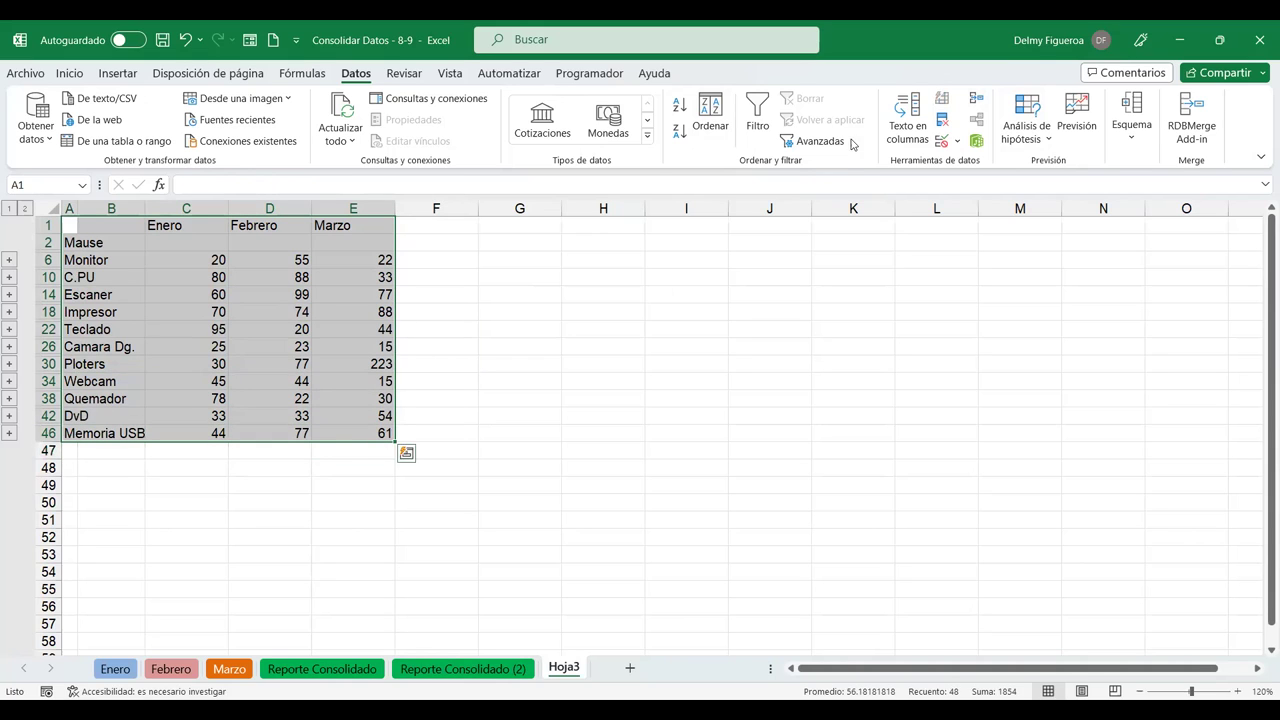
# In Consolidar, delete the Enero, Febrero and Marzo source references.
pyautogui.click(978, 97)
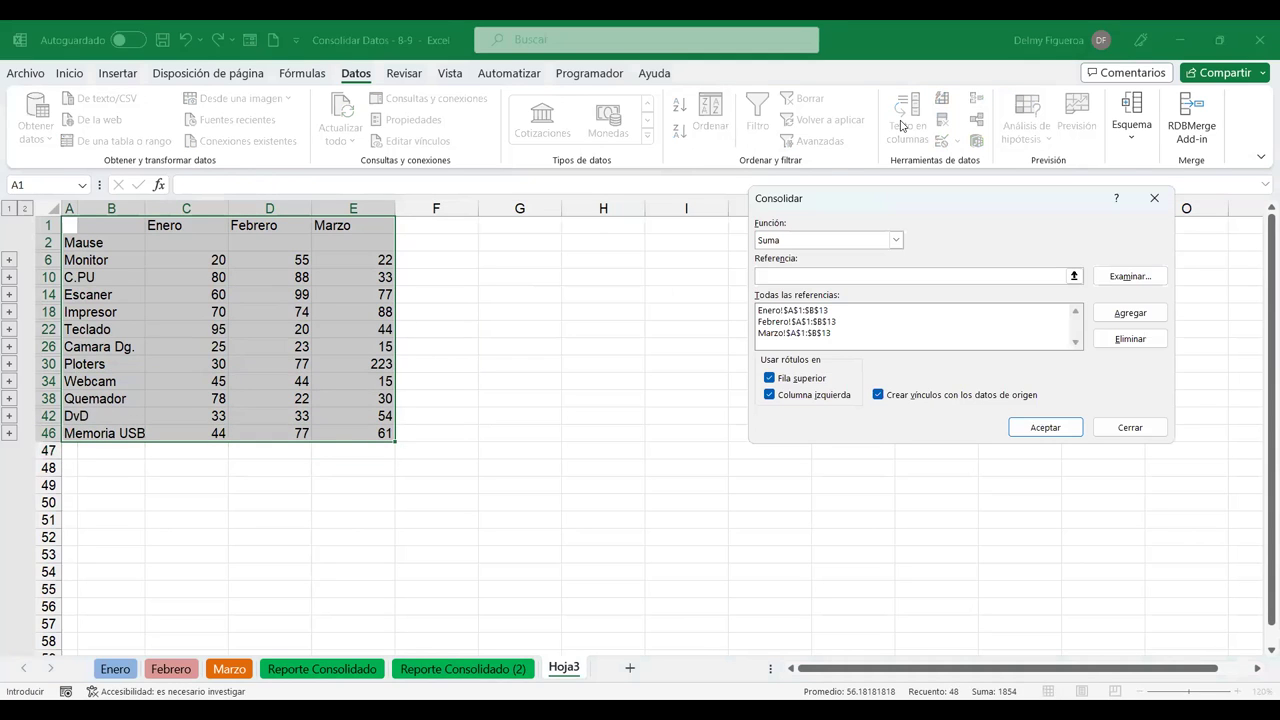
pyautogui.click(820, 311)
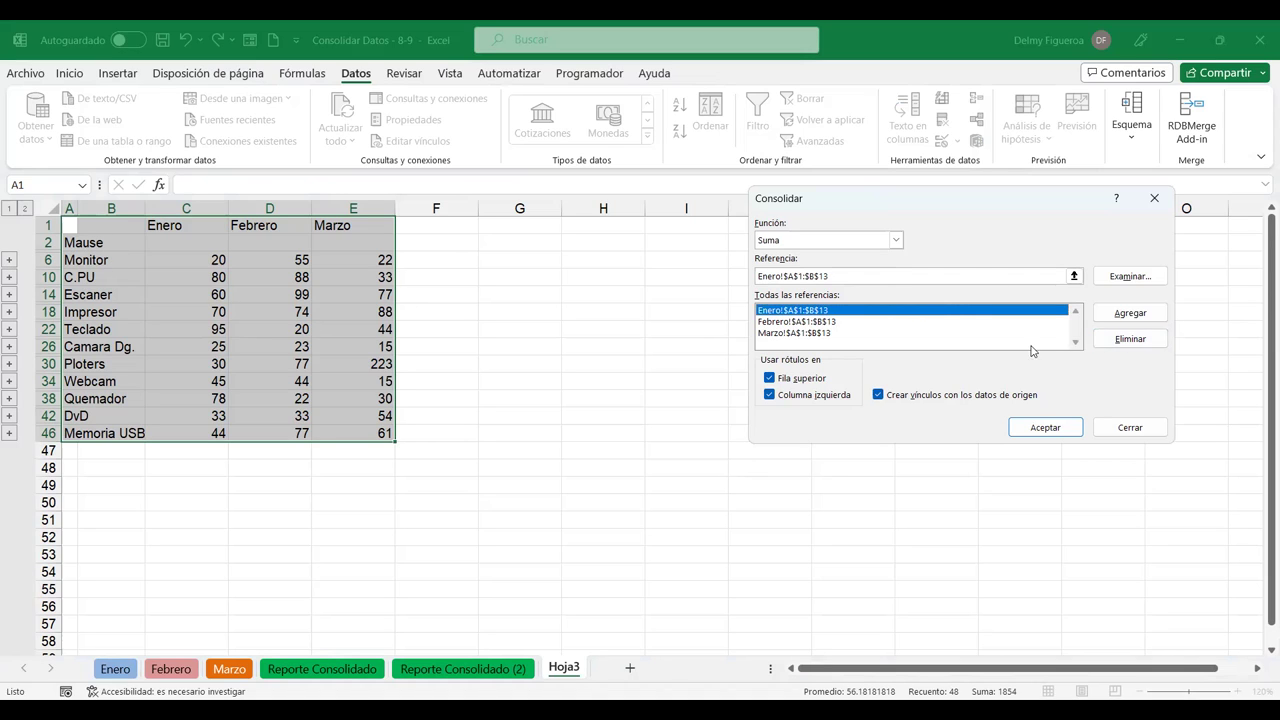
pyautogui.click(1131, 339)
pyautogui.click(834, 312)
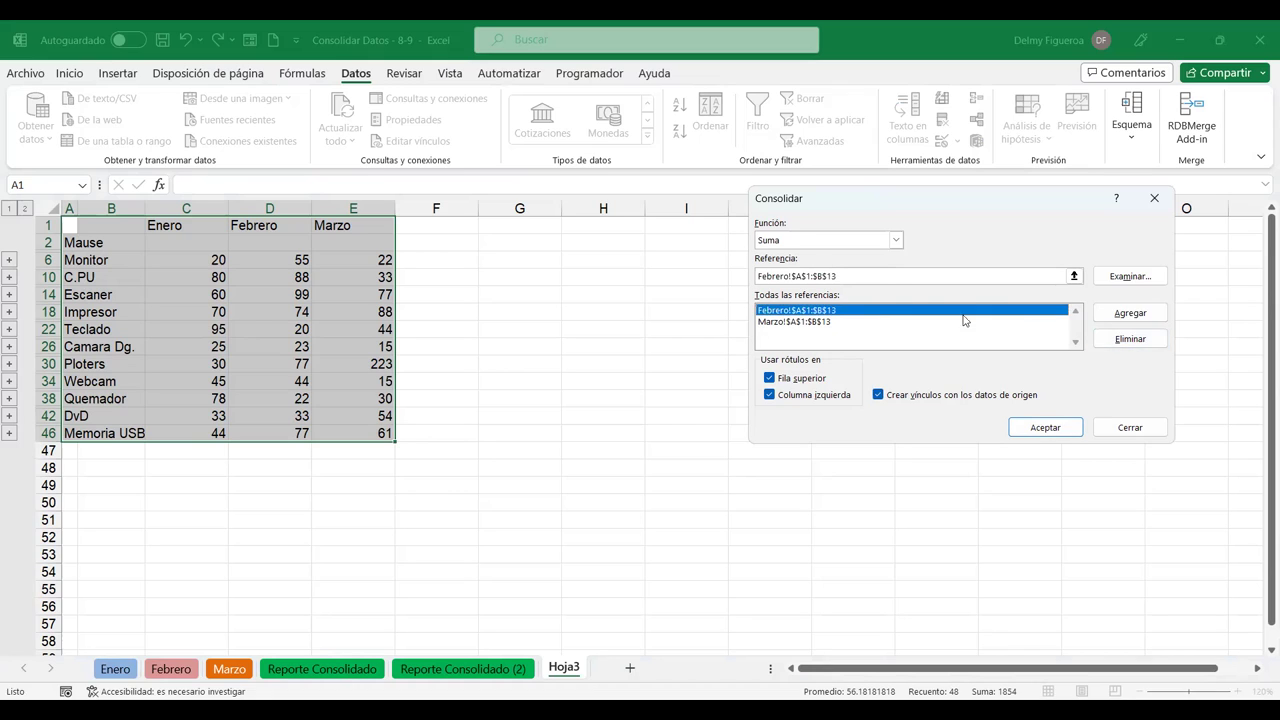
pyautogui.click(1160, 341)
pyautogui.click(830, 311)
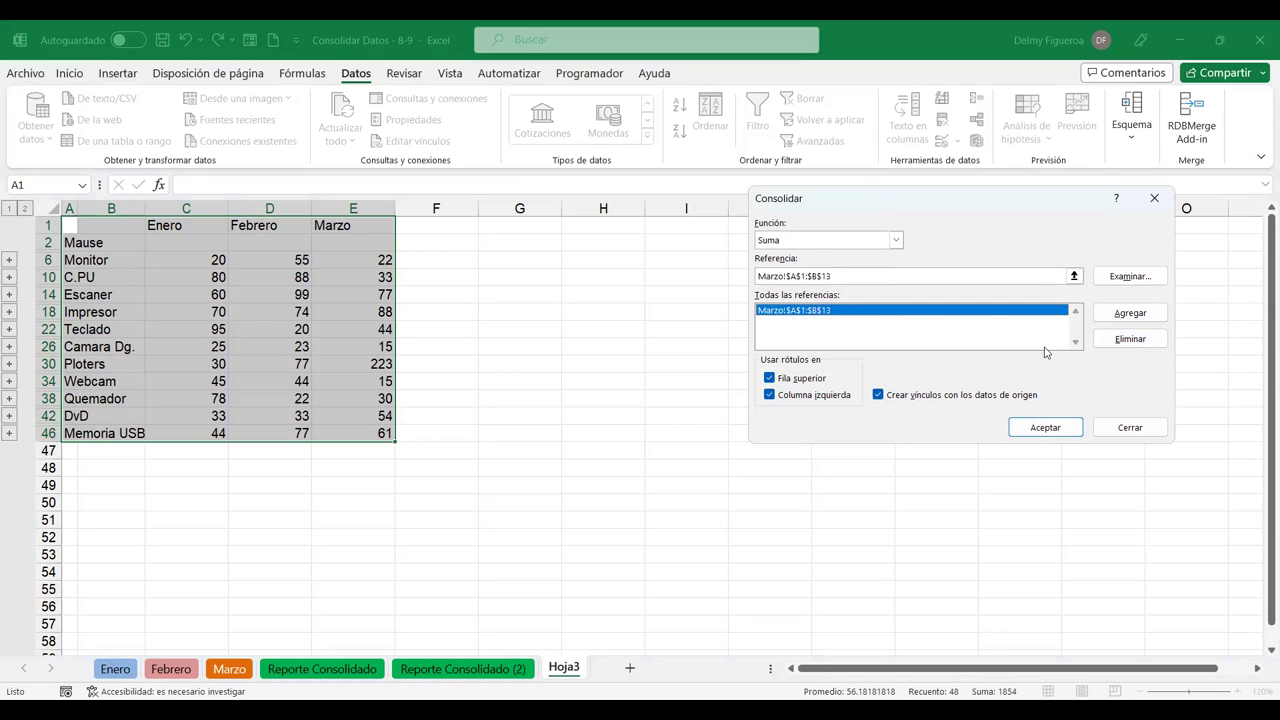
pyautogui.click(1160, 343)
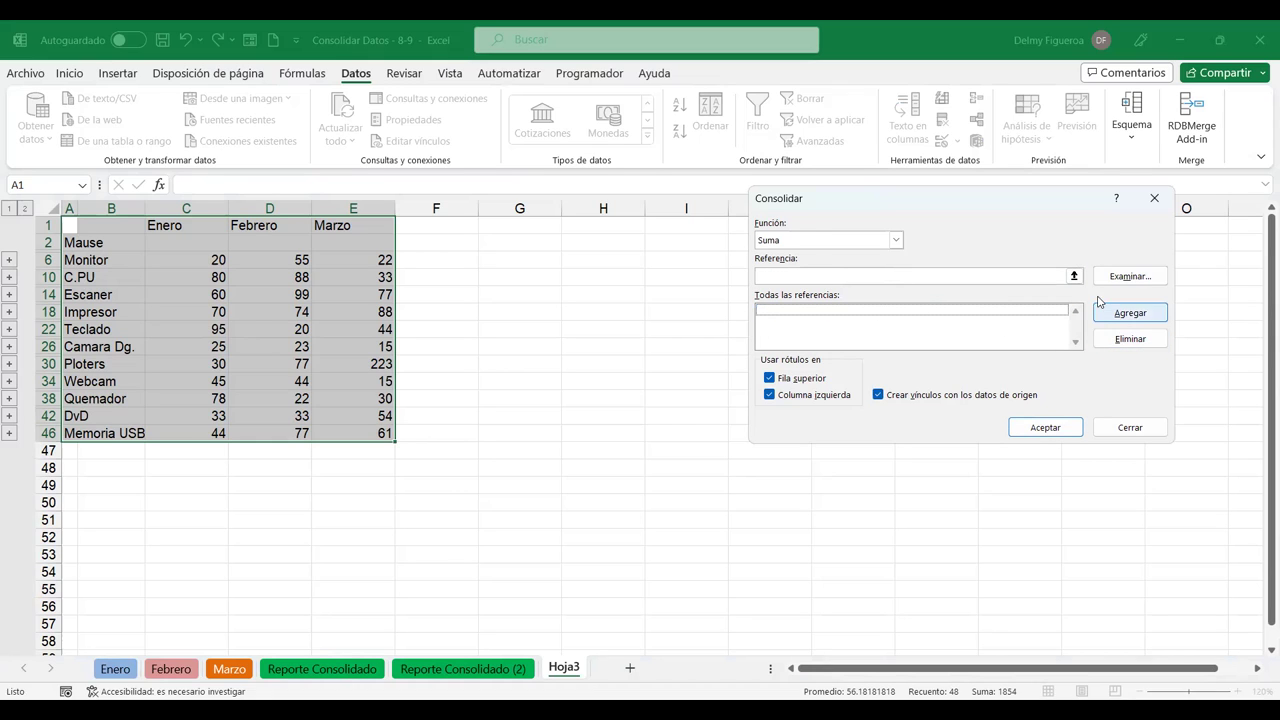
# Enter Marzo!$A$1:$B$13 as the new consolidation reference.
pyautogui.click(1060, 276)
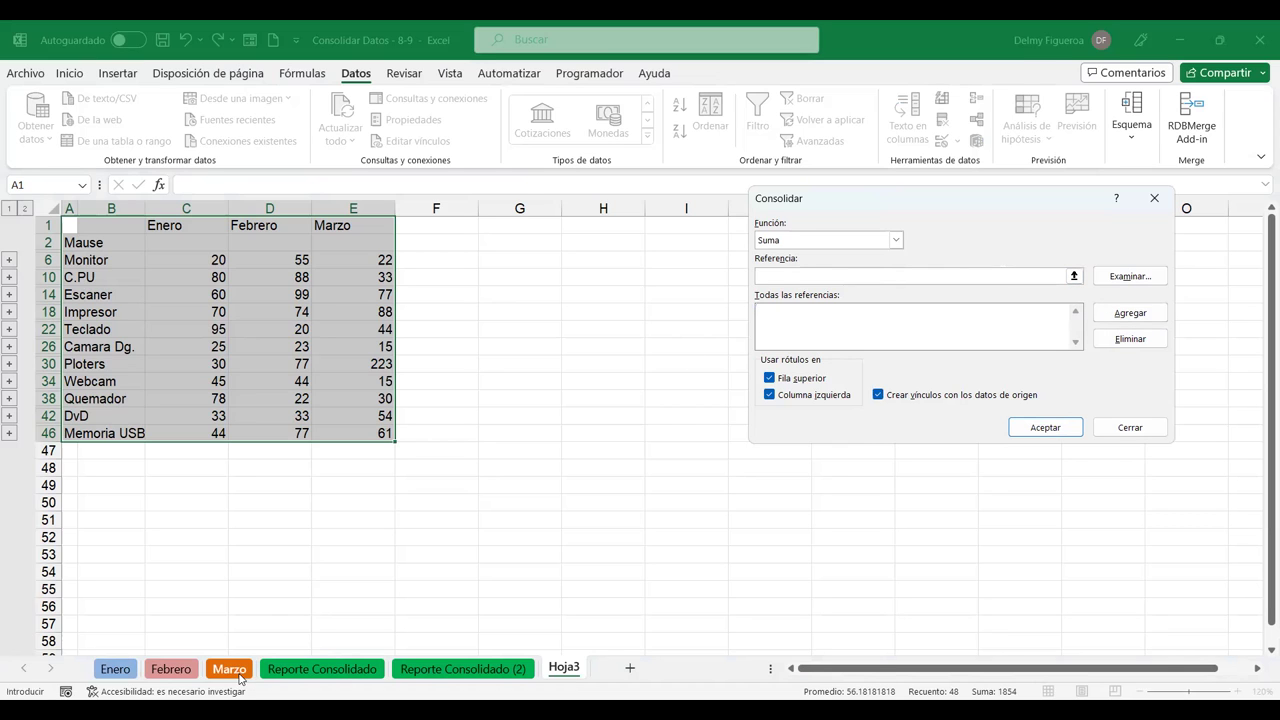
pyautogui.click(237, 673)
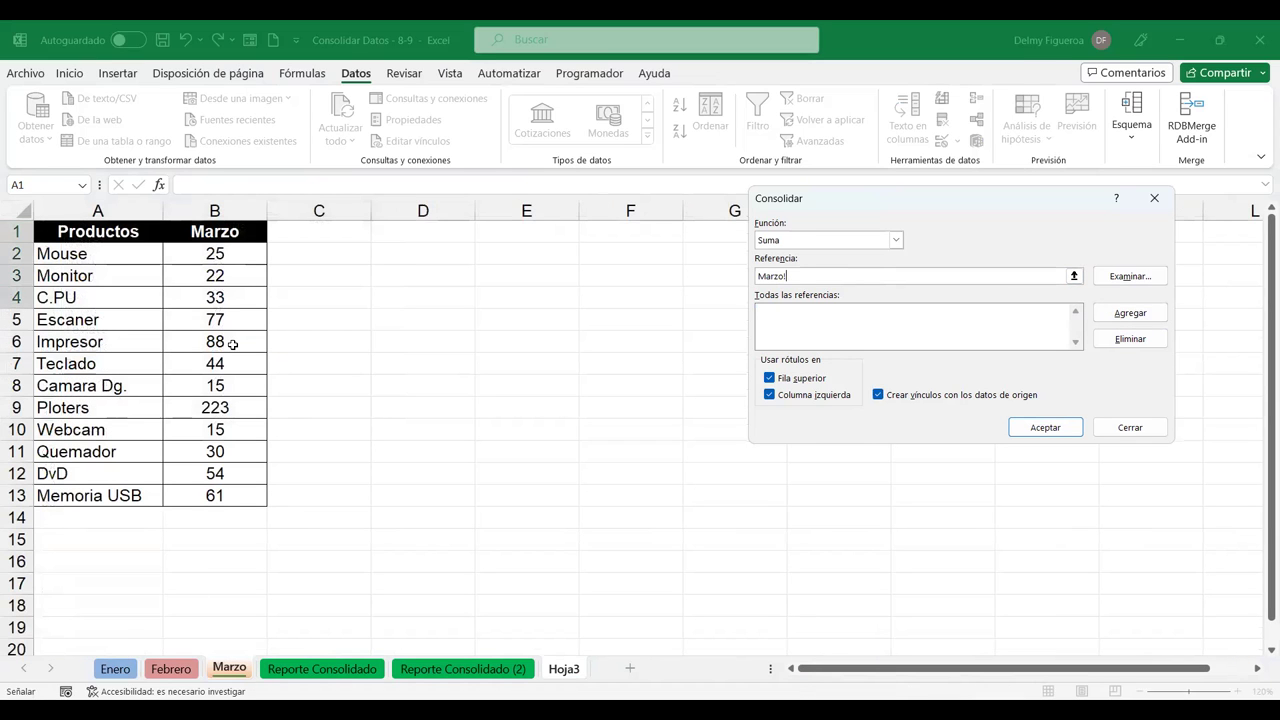
pyautogui.moveTo(218, 489); pyautogui.dragTo(60, 231)
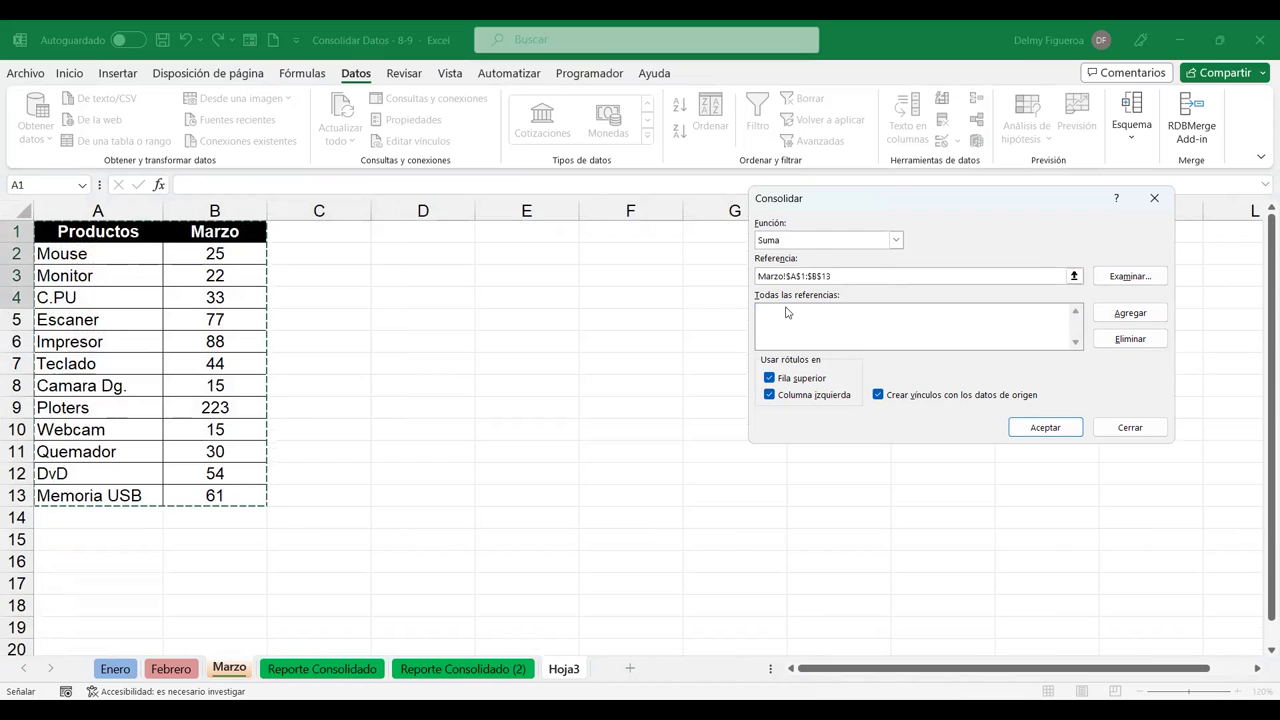
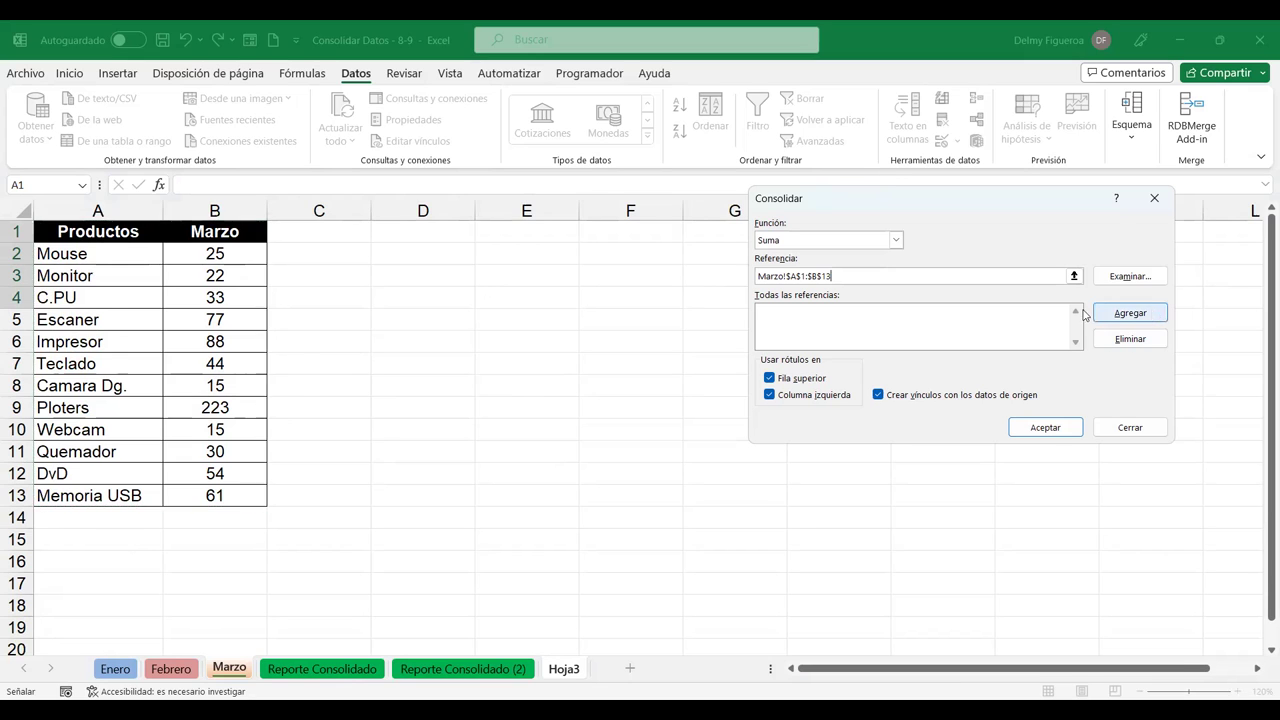
# Add the Marzo, Febrero and Enero $A$1:$B$13 ranges and run the linked sum consolidation into Hoja3.
pyautogui.click(1130, 313)
pyautogui.click(171, 668)
pyautogui.click(110, 230)
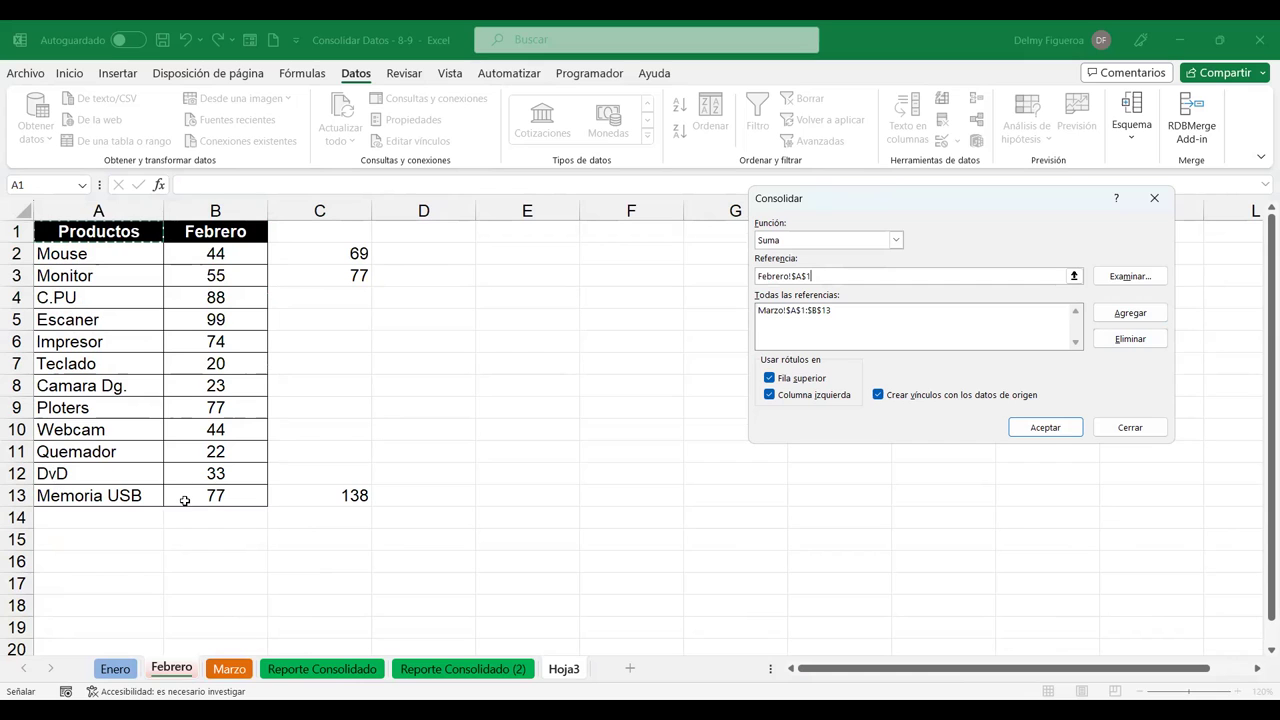
pyautogui.click(1130, 313)
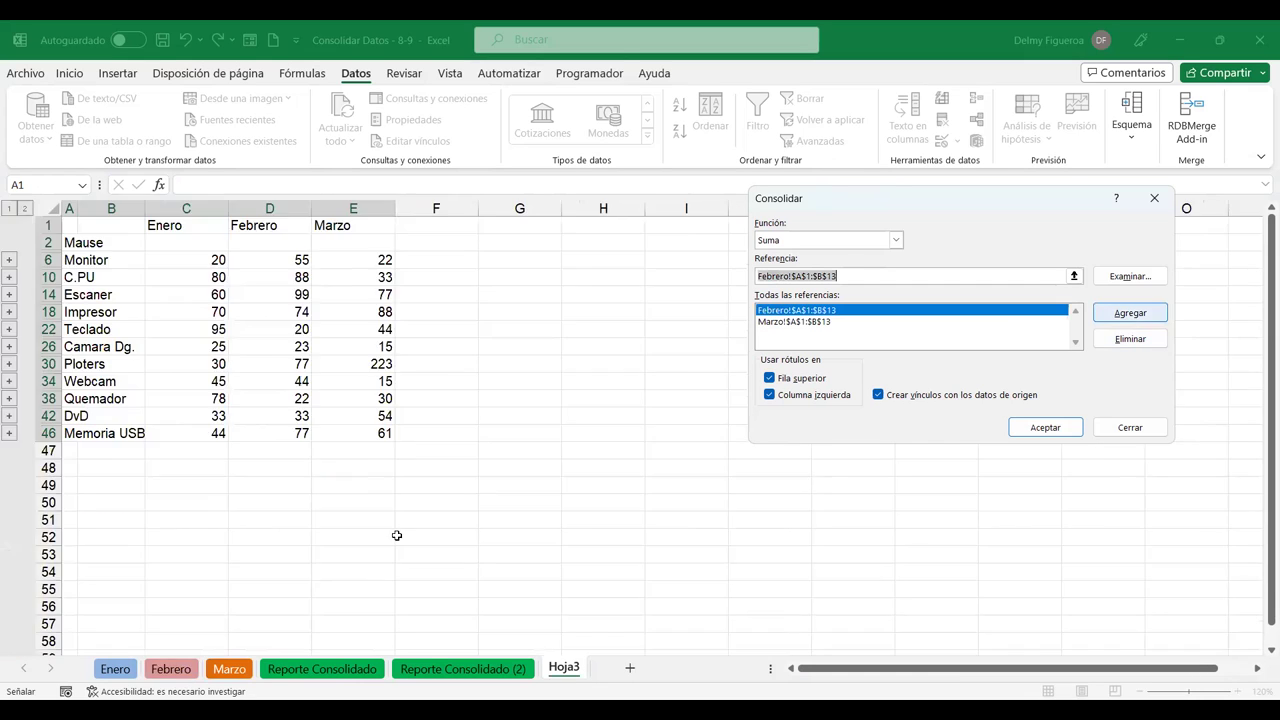
pyautogui.click(116, 668)
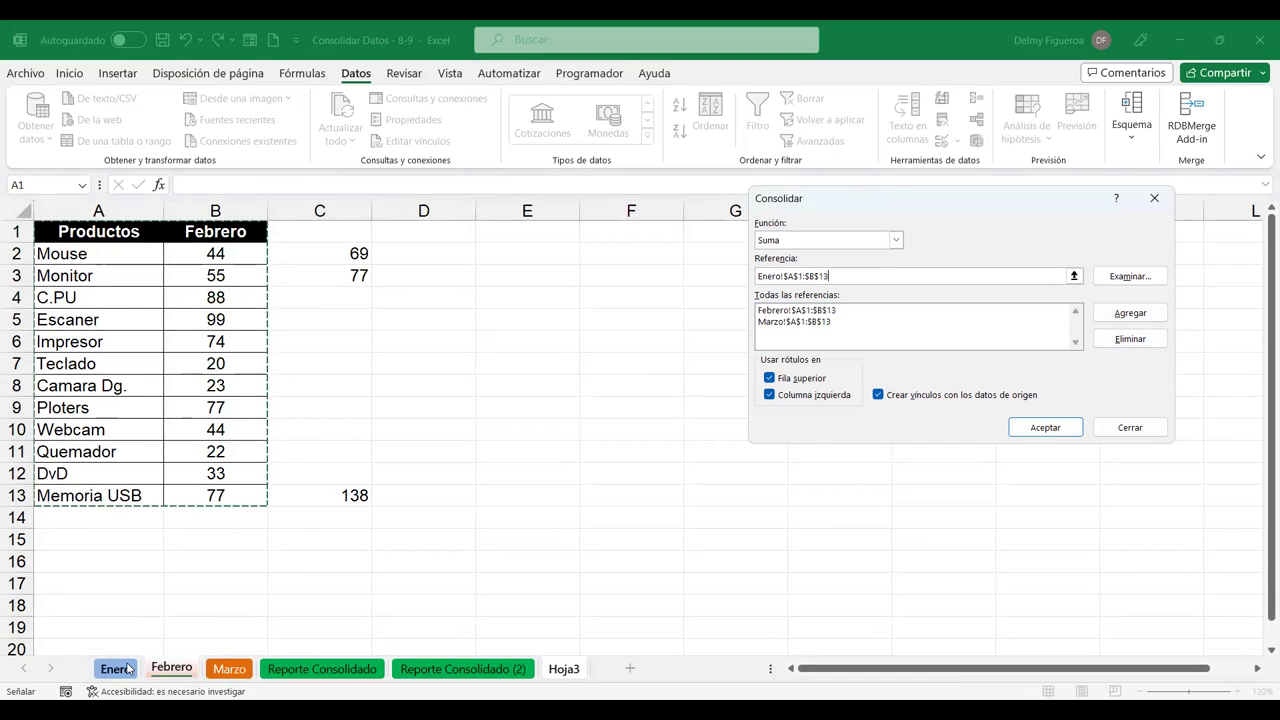
pyautogui.click(1125, 314)
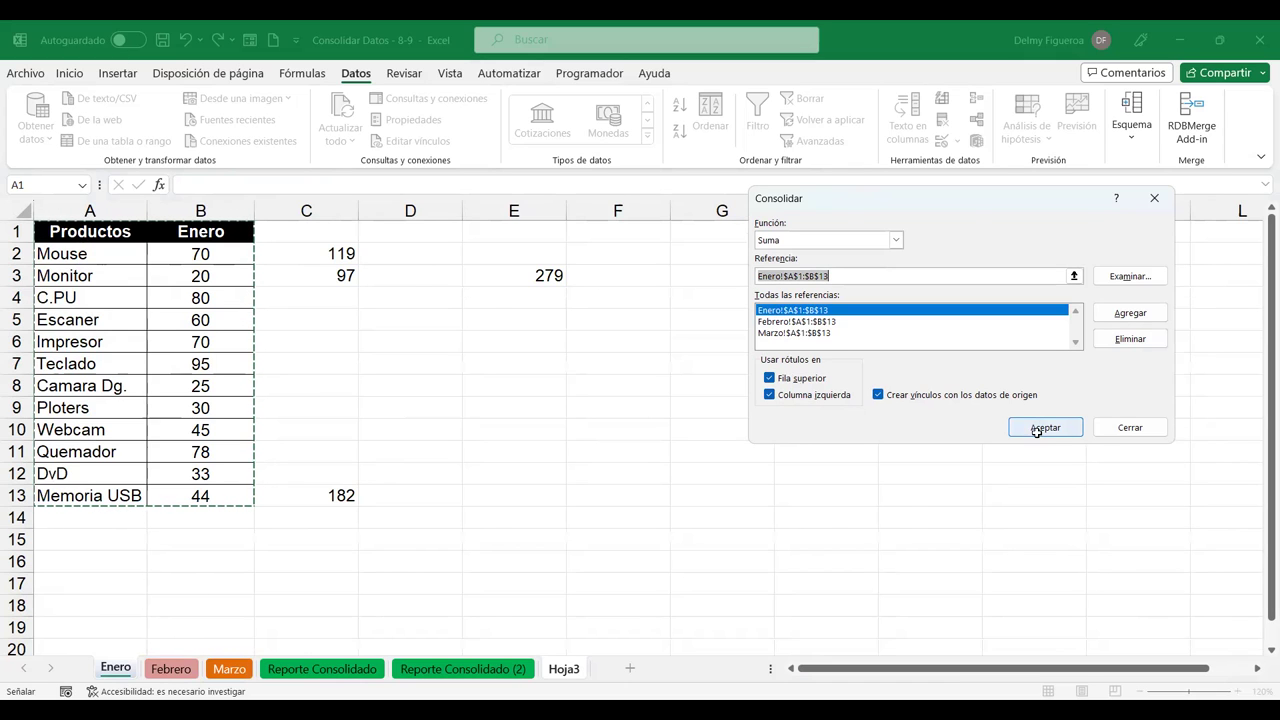
pyautogui.click(1040, 428)
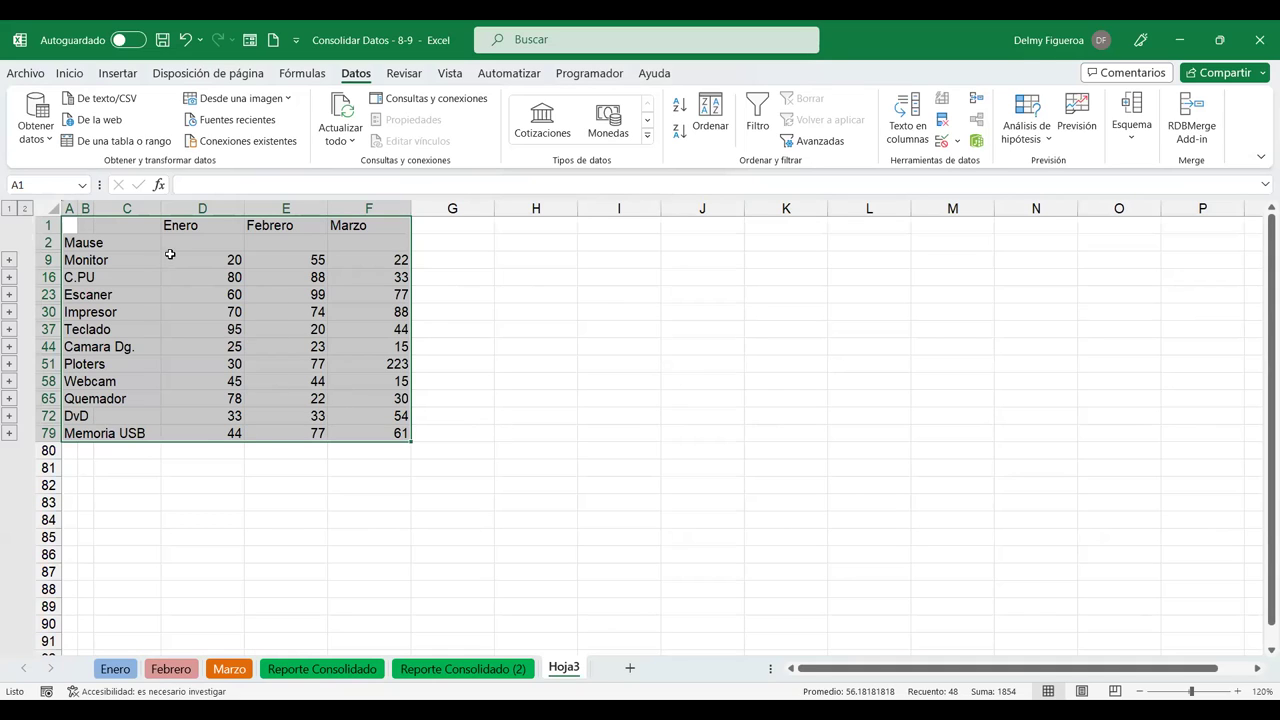
pyautogui.click(84, 225)
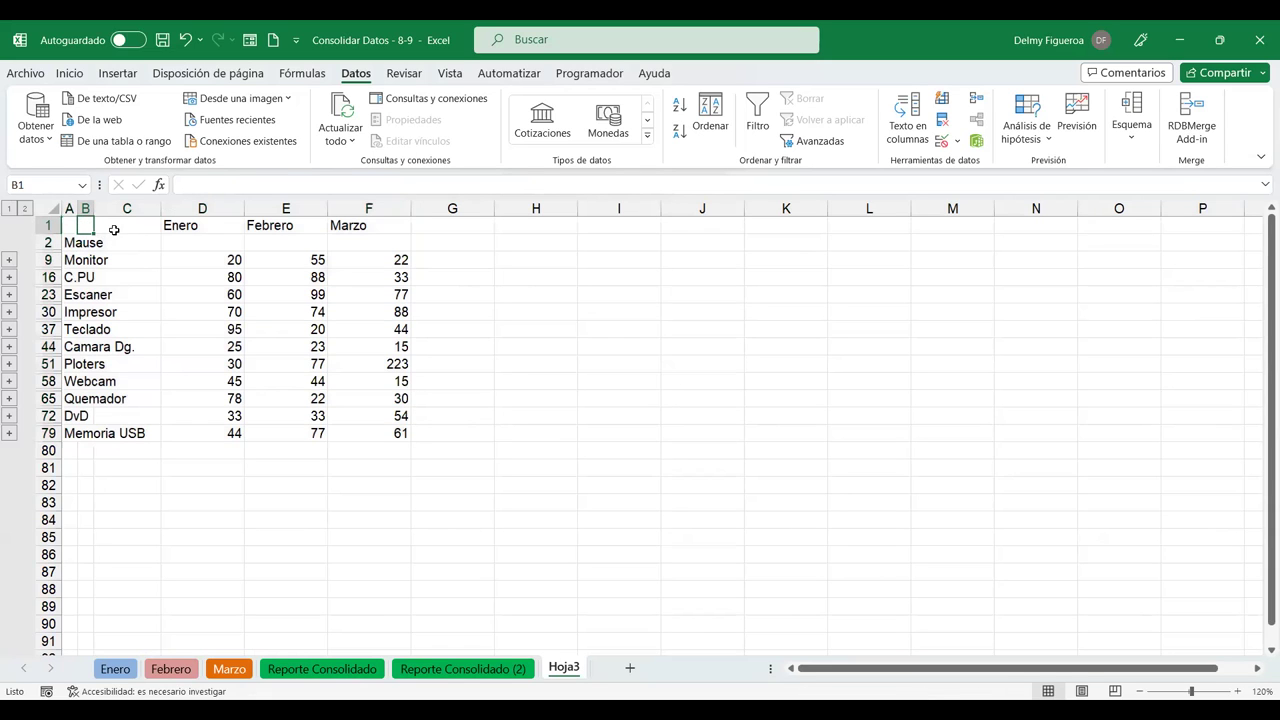
pyautogui.click(129, 674)
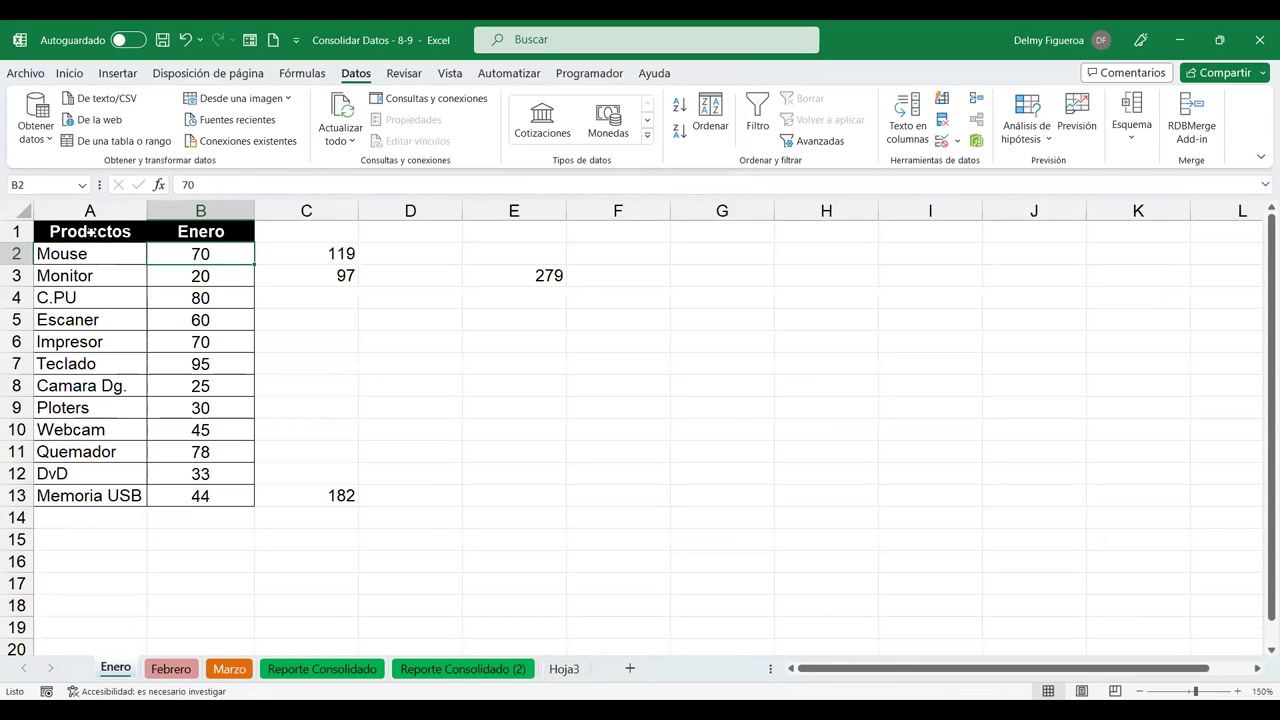
pyautogui.click(172, 670)
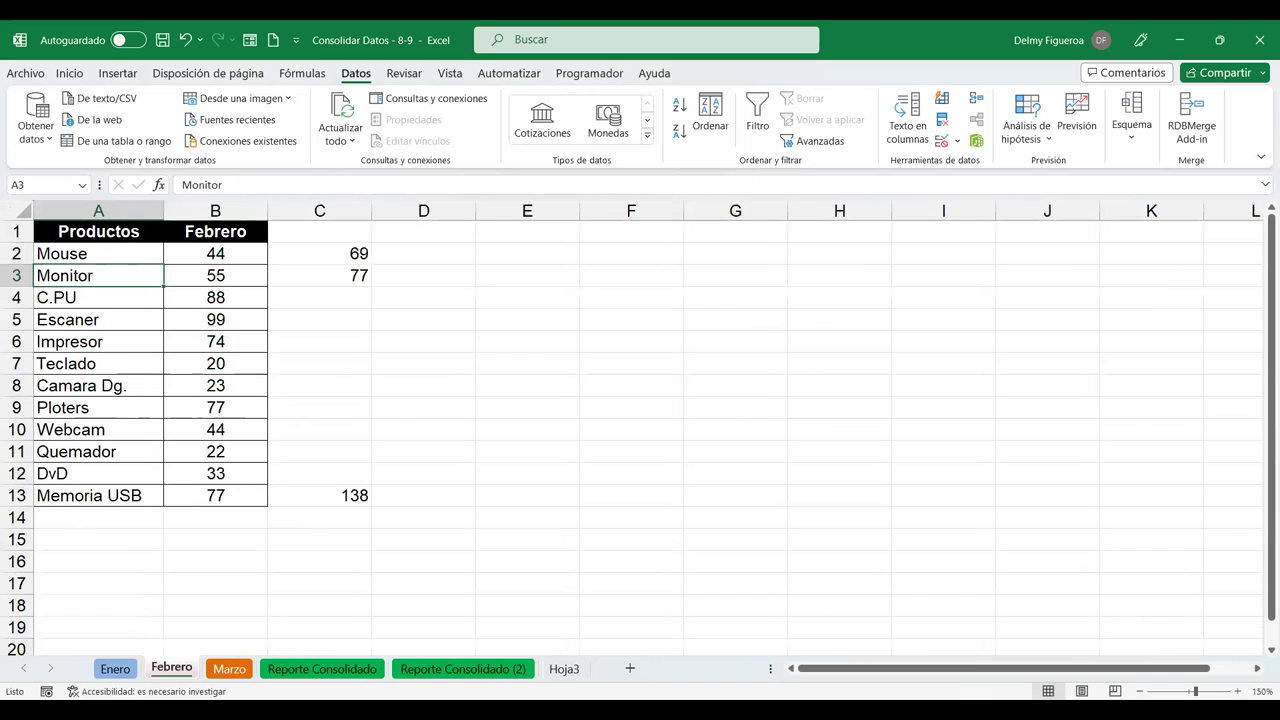
pyautogui.click(231, 670)
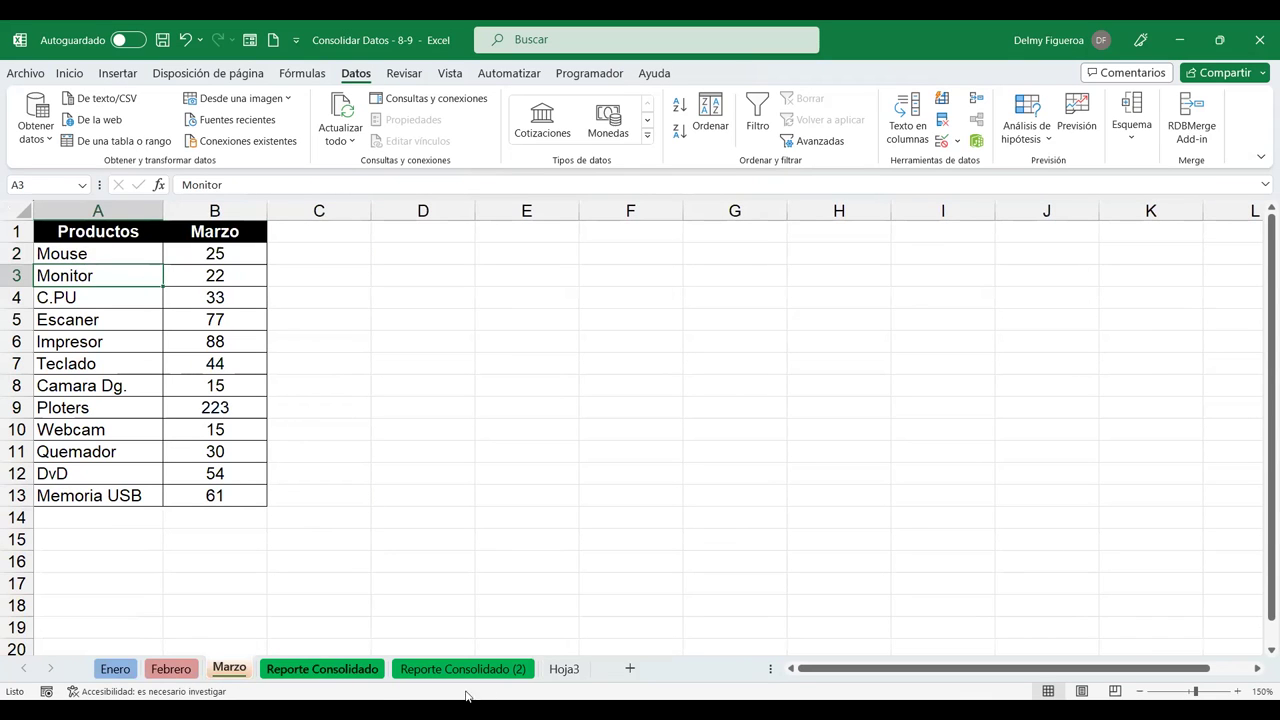
pyautogui.click(566, 670)
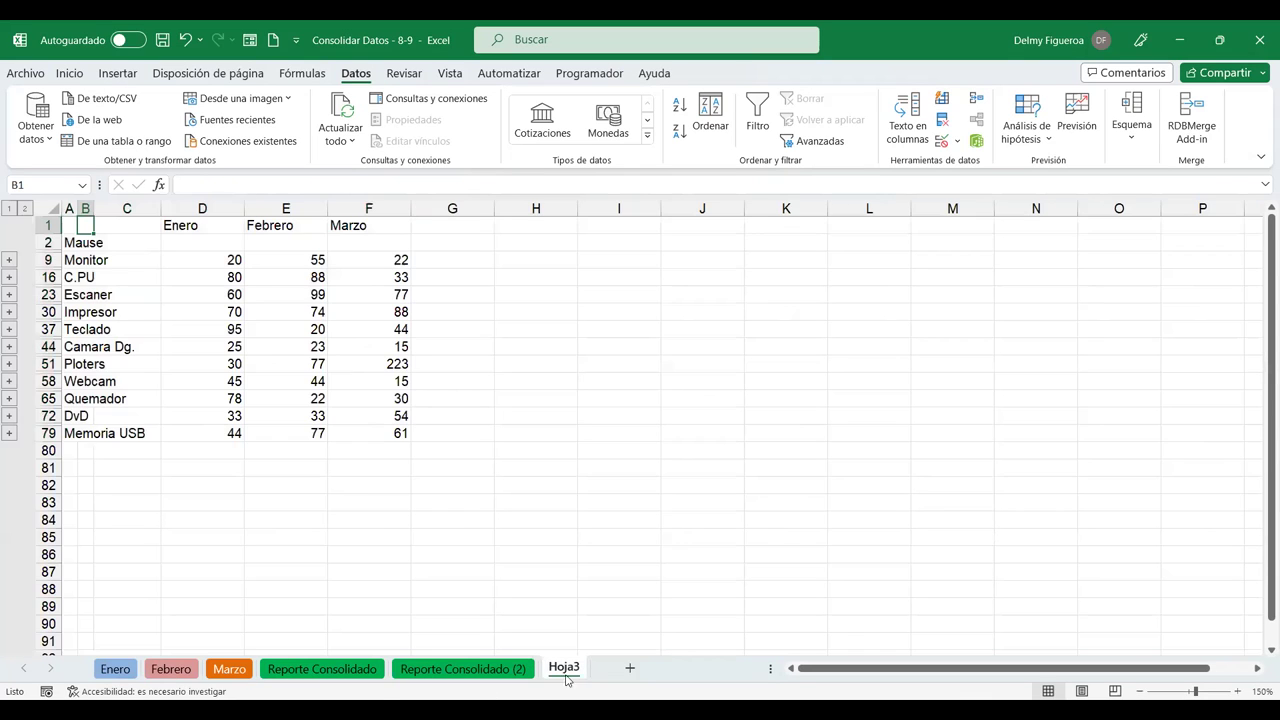
pyautogui.click(69, 207)
pyautogui.click(71, 245)
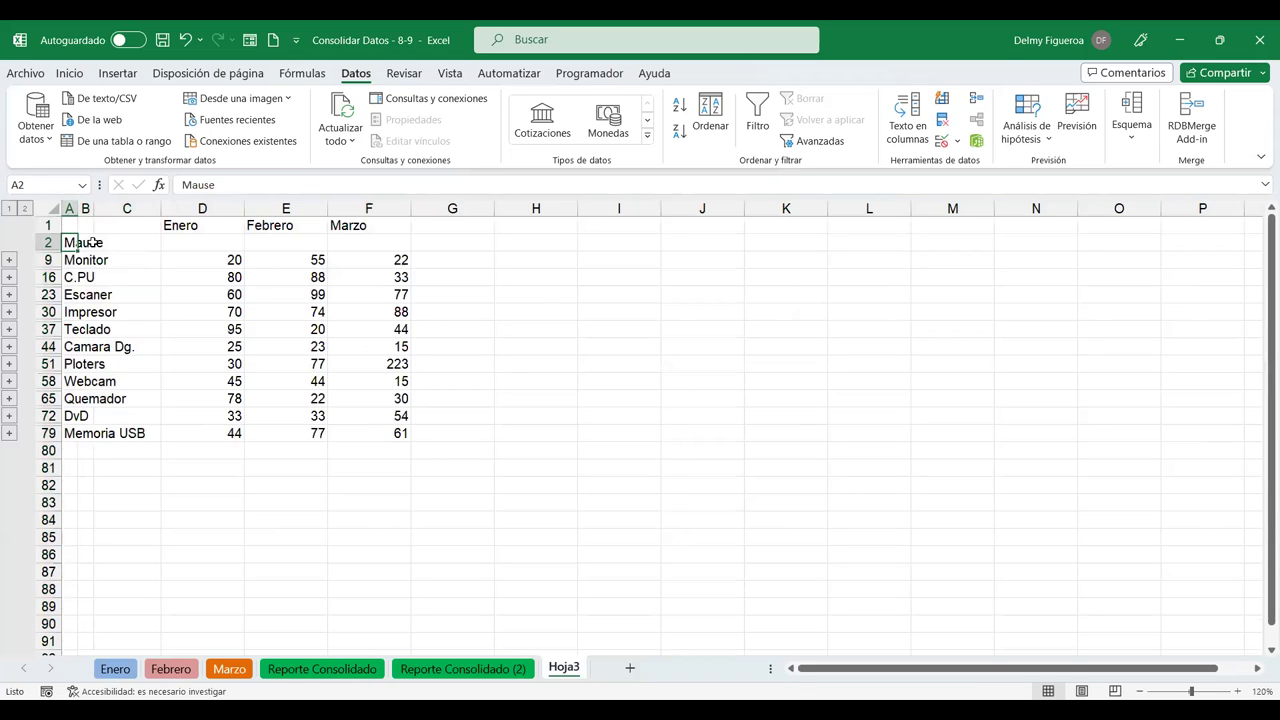
pyautogui.click(85, 208)
pyautogui.click(87, 243)
pyautogui.moveTo(87, 208); pyautogui.dragTo(69, 208)
pyautogui.click(78, 243)
pyautogui.click(116, 669)
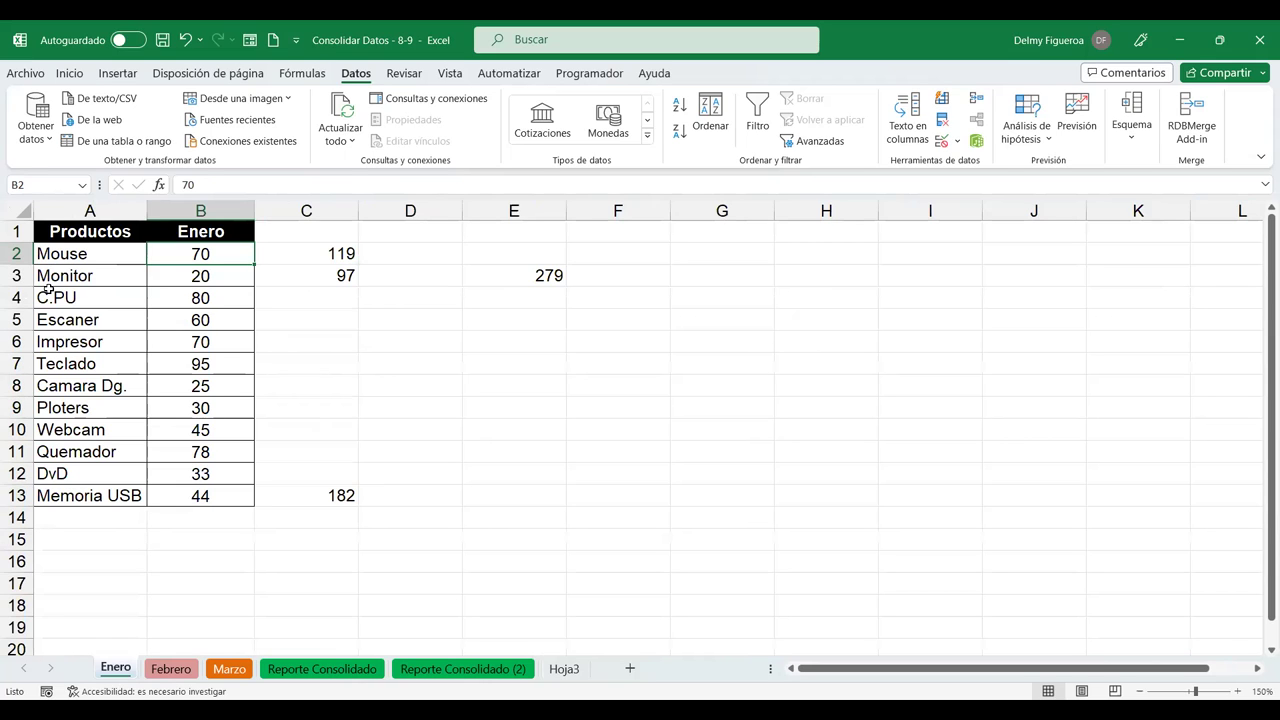
pyautogui.click(171, 668)
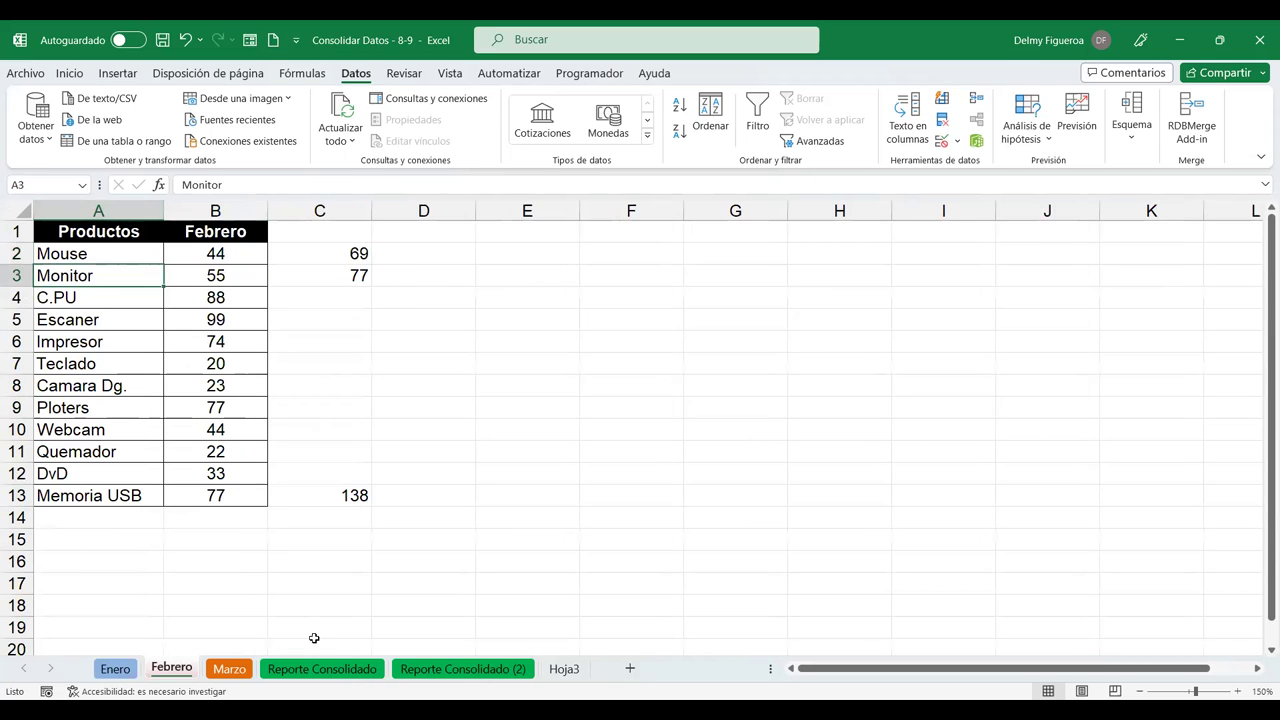
pyautogui.click(562, 668)
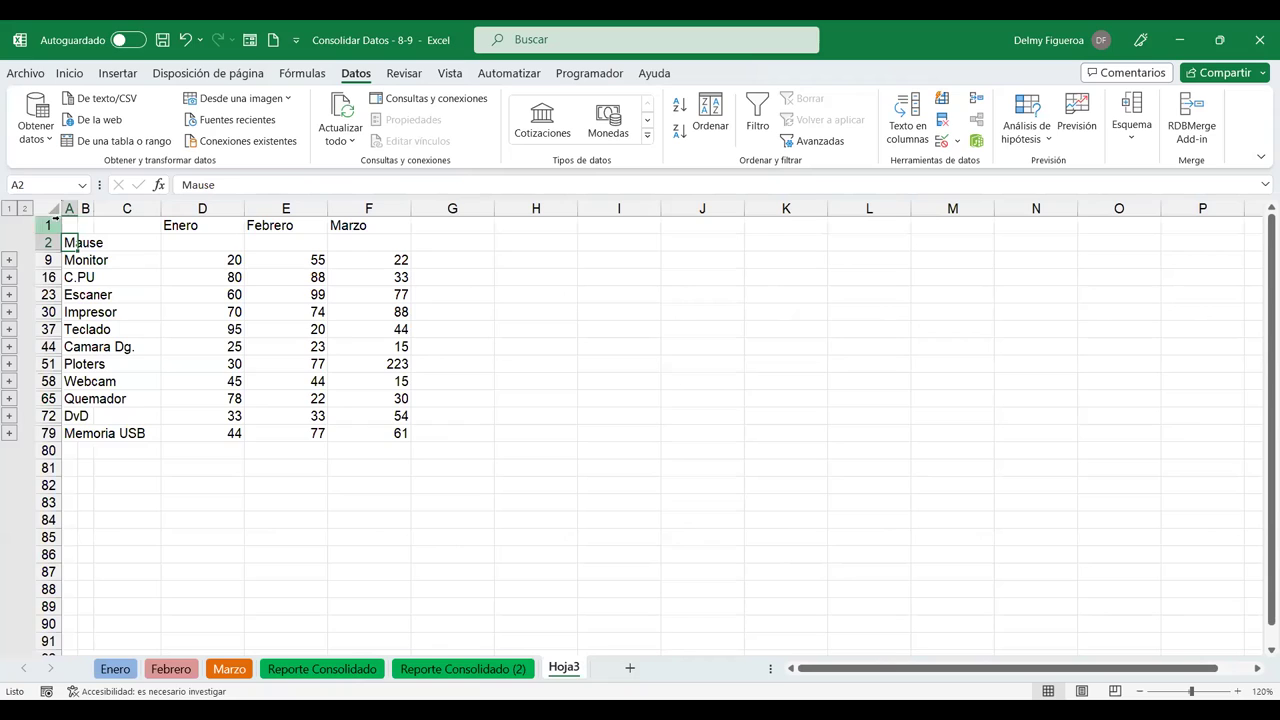
# Delete Hoja3 and add a new blank sheet, Hoja4, zoomed in.
pyautogui.rightClick(572, 670)
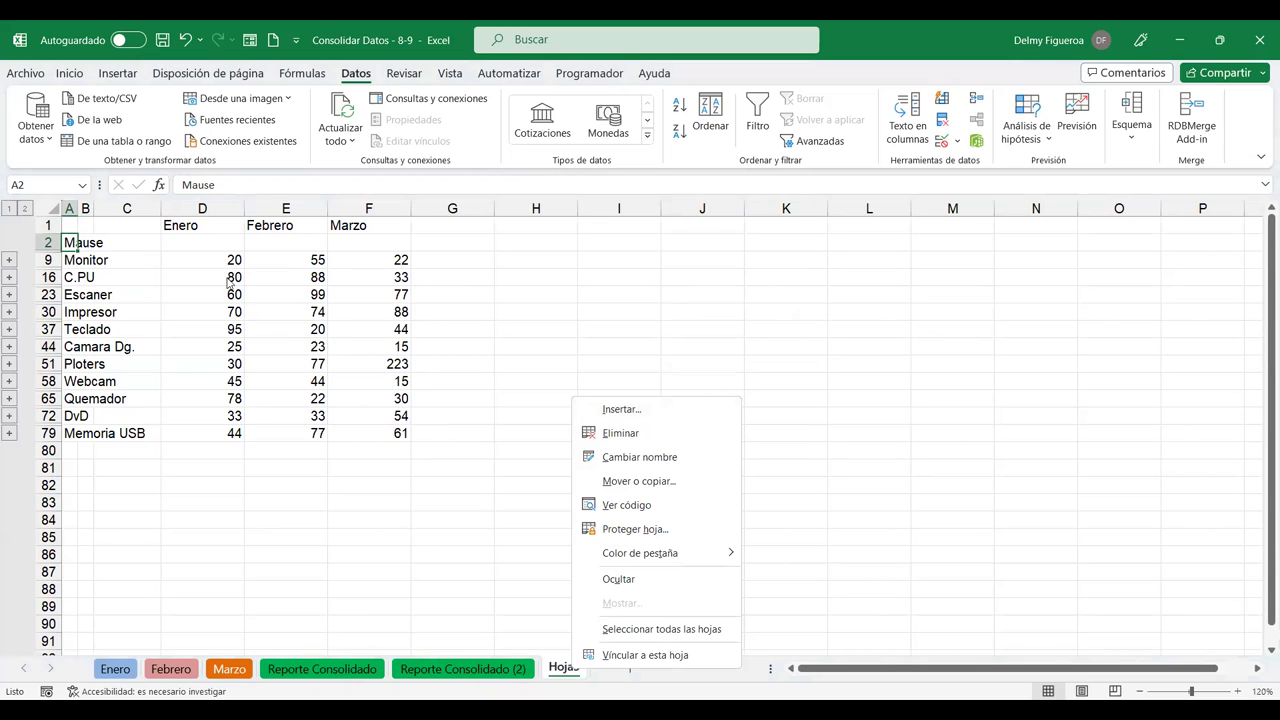
pyautogui.click(620, 432)
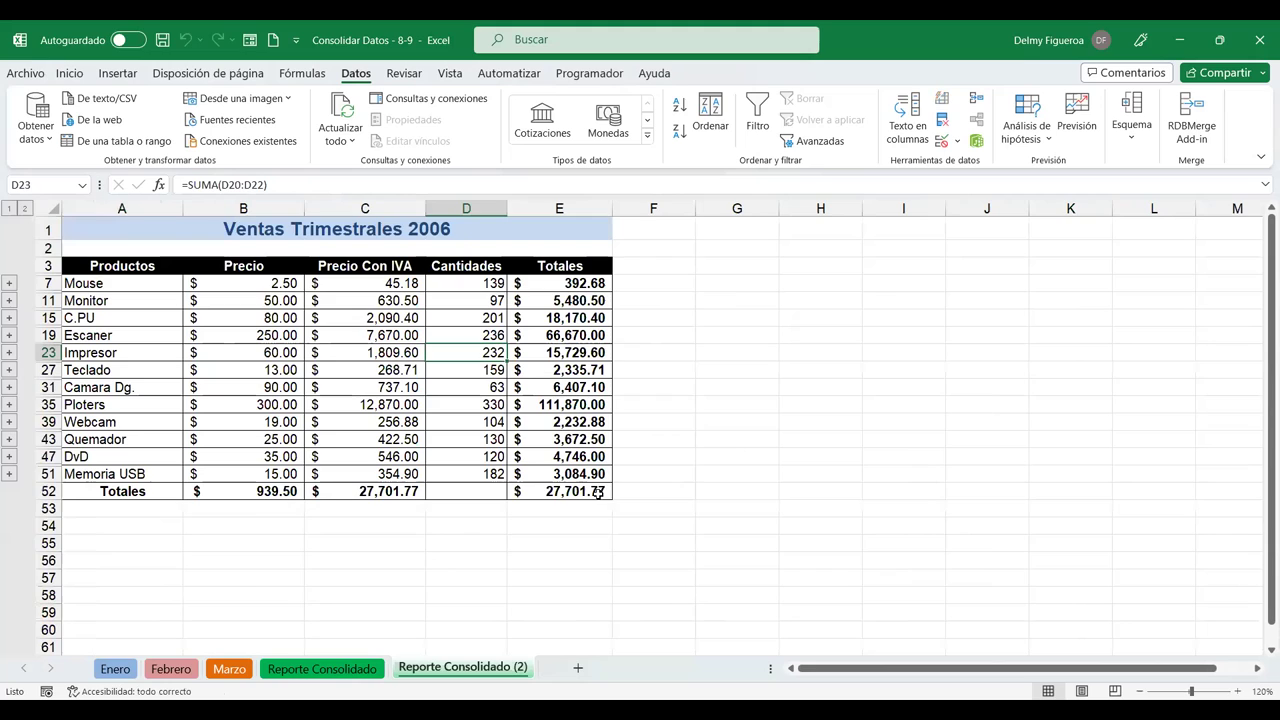
pyautogui.click(576, 670)
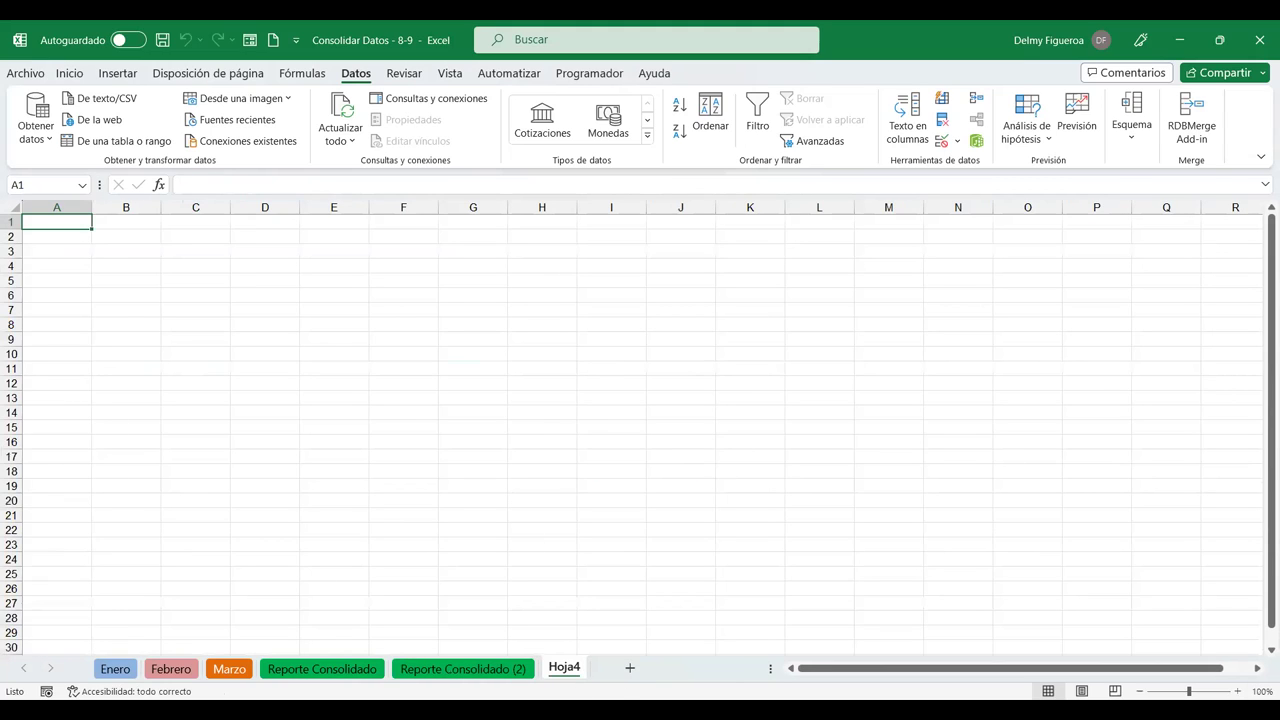
pyautogui.click(1238, 692)
pyautogui.click(1238, 692)
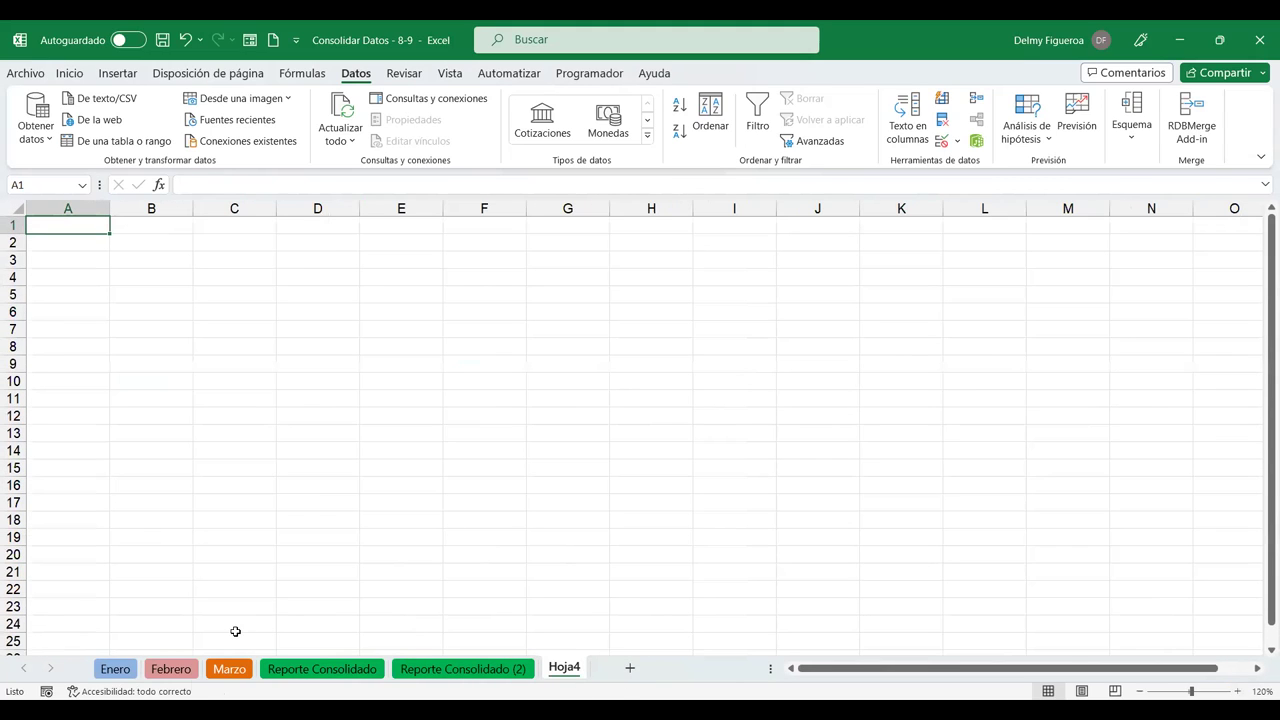
# Review the Enero, Febrero and Marzo source tables, then bring up Consolidar on Hoja4.
pyautogui.click(117, 669)
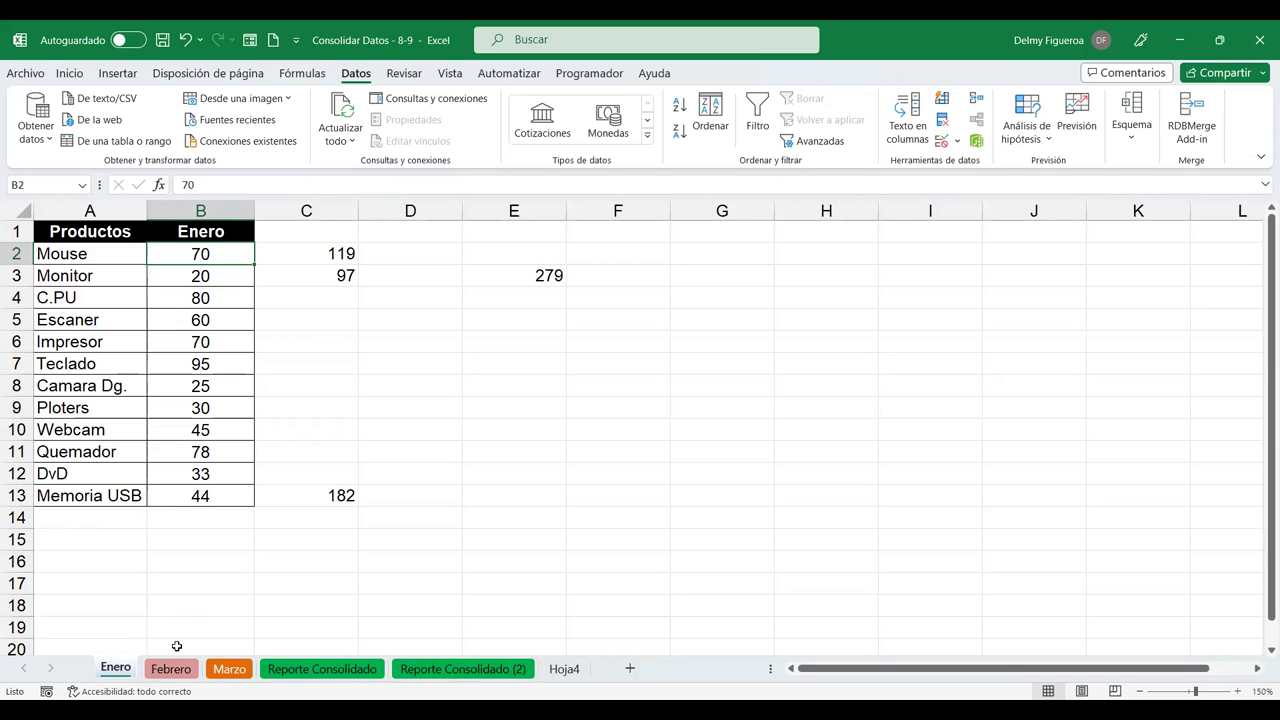
pyautogui.click(171, 669)
pyautogui.click(229, 669)
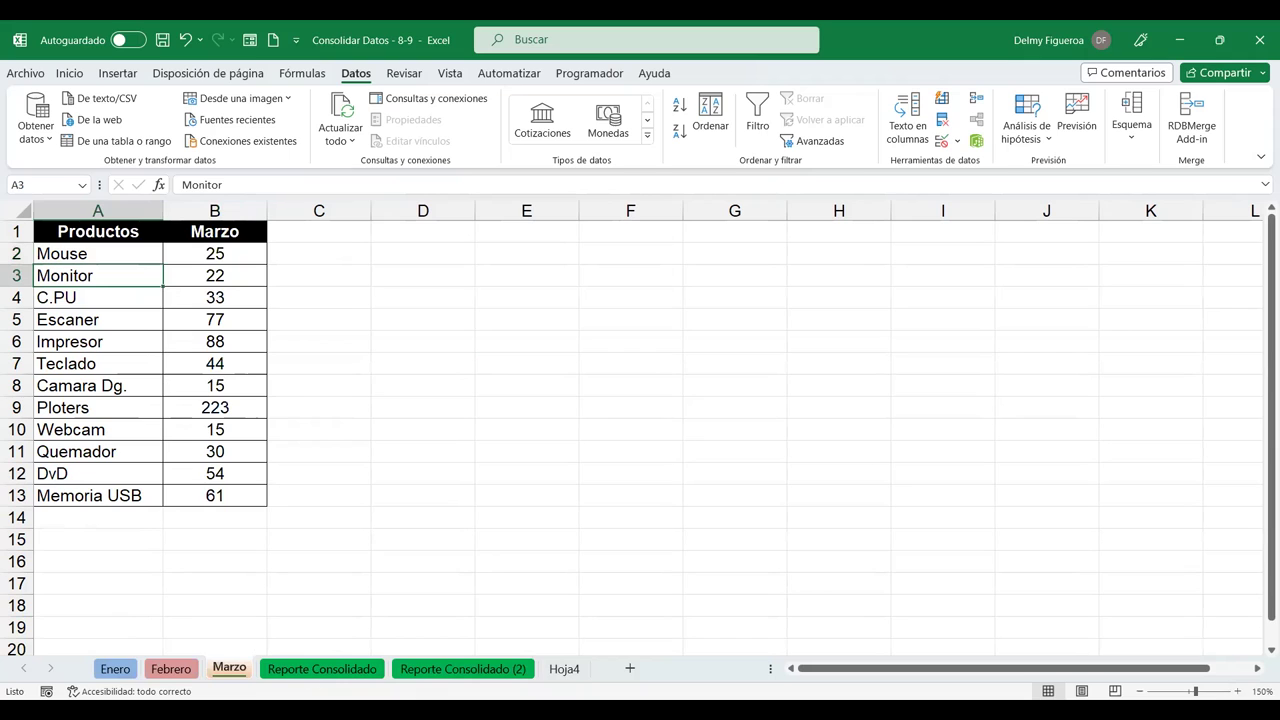
pyautogui.click(560, 672)
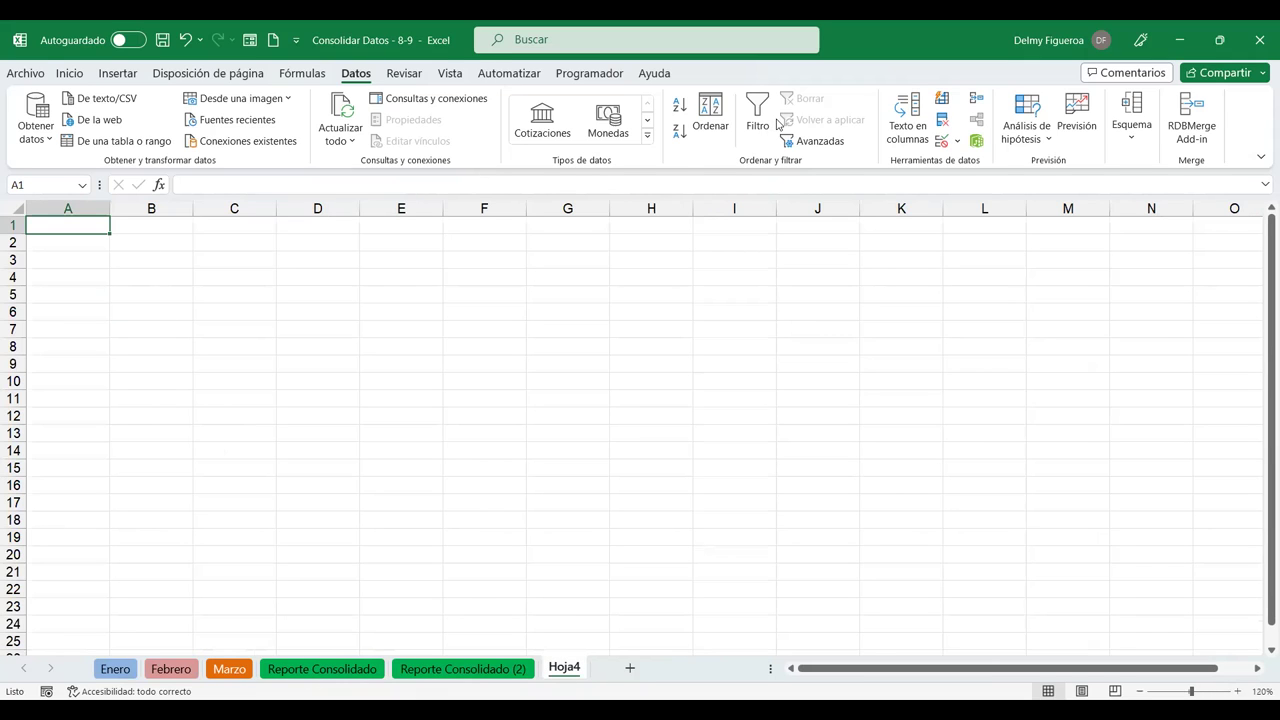
pyautogui.click(975, 102)
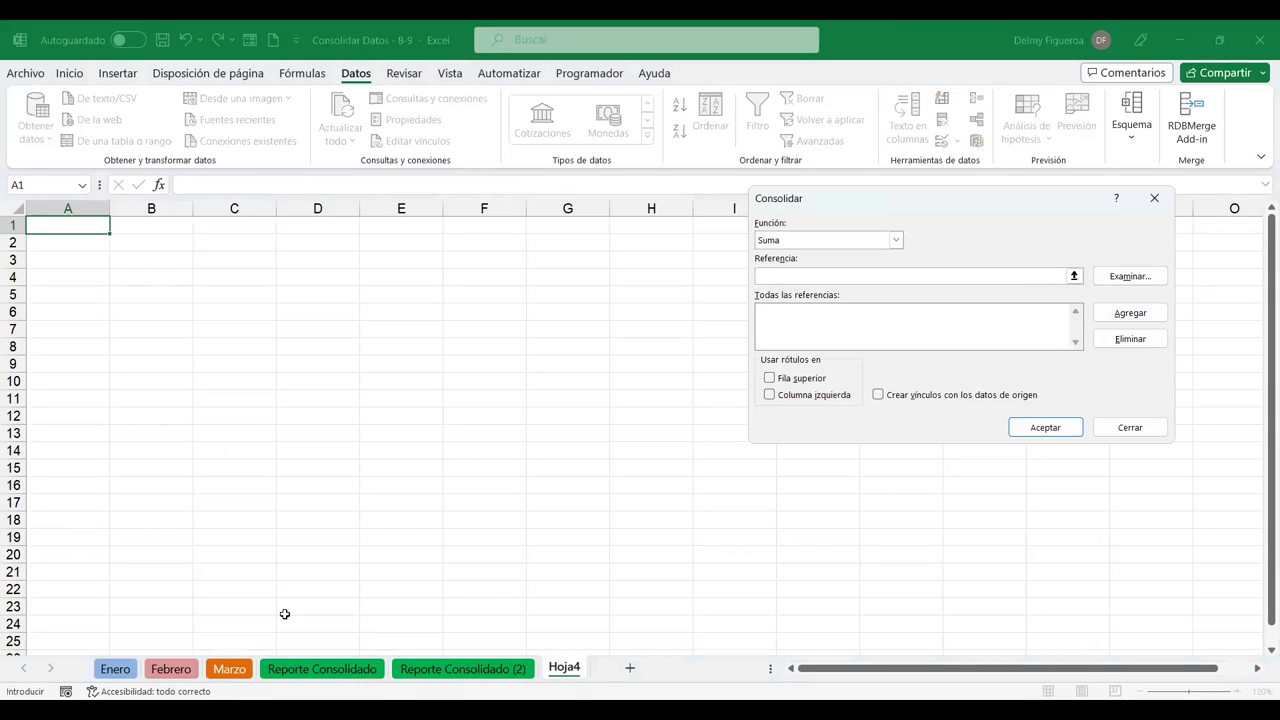
# Add the Marzo, Febrero and Enero A1:B13 ranges as consolidation references.
pyautogui.click(229, 668)
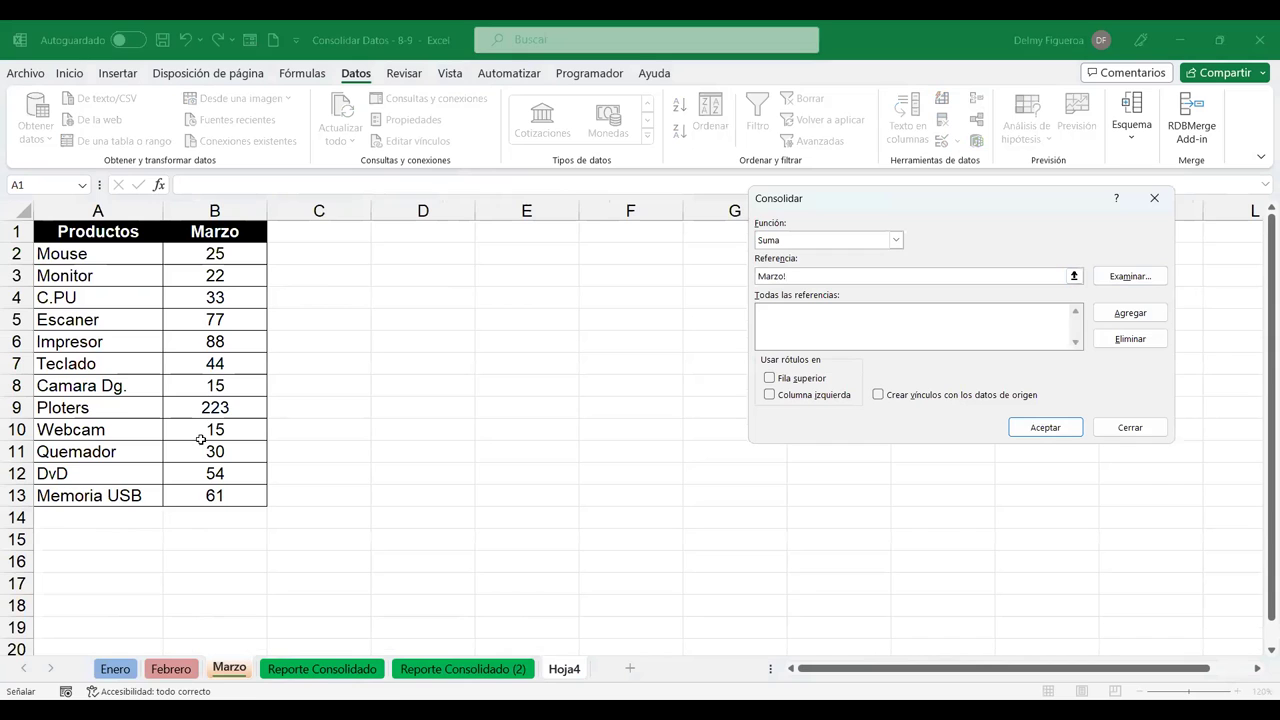
pyautogui.moveTo(60, 231); pyautogui.dragTo(201, 495)
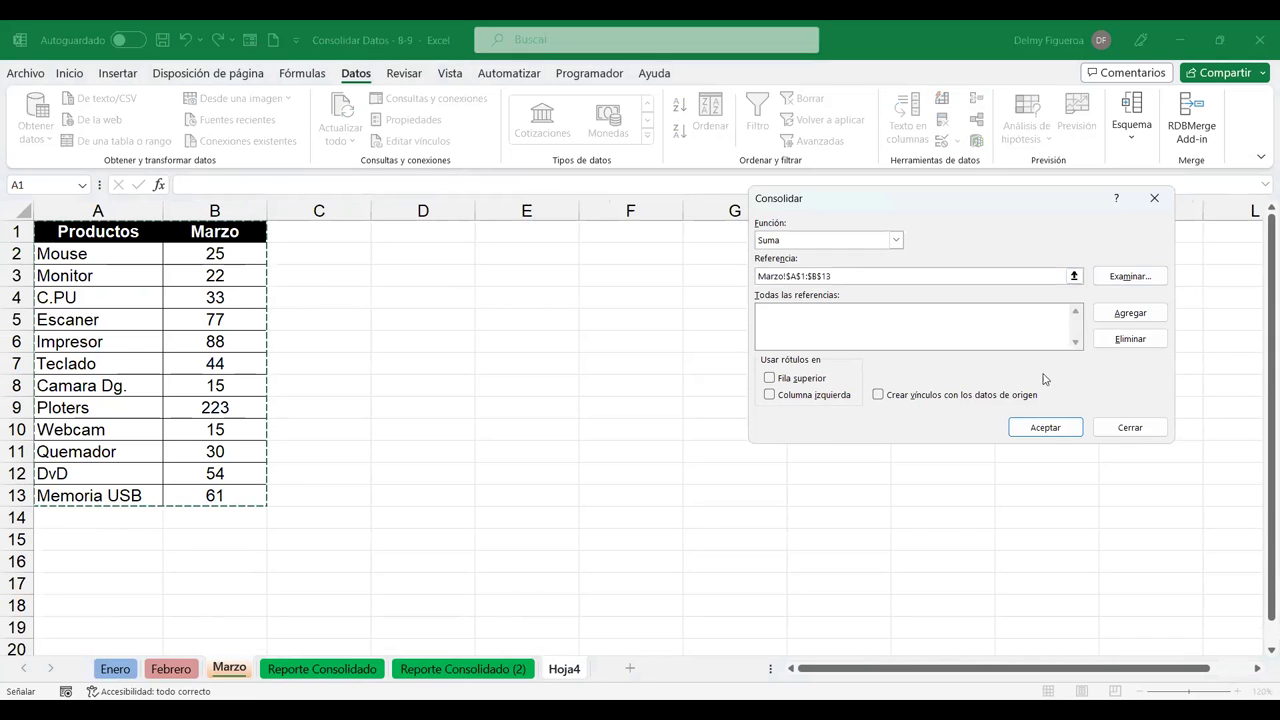
pyautogui.click(1141, 314)
pyautogui.click(168, 668)
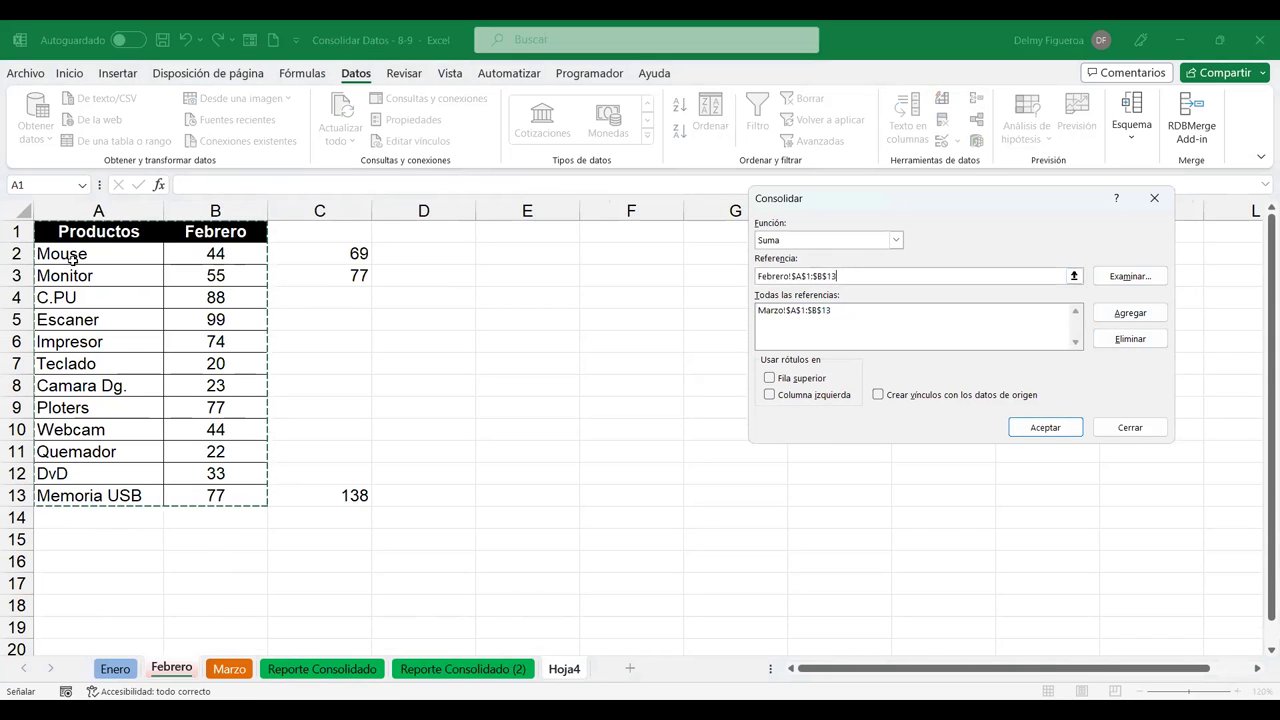
pyautogui.click(1135, 314)
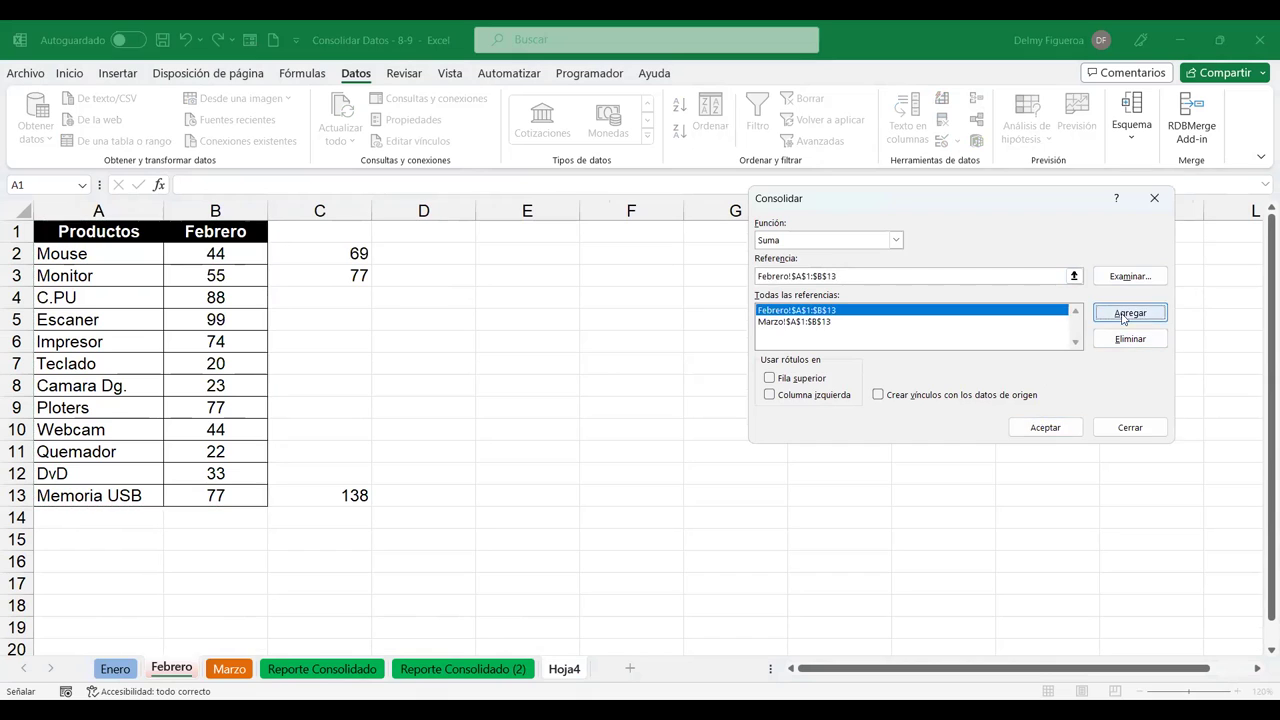
pyautogui.click(115, 668)
pyautogui.click(1131, 313)
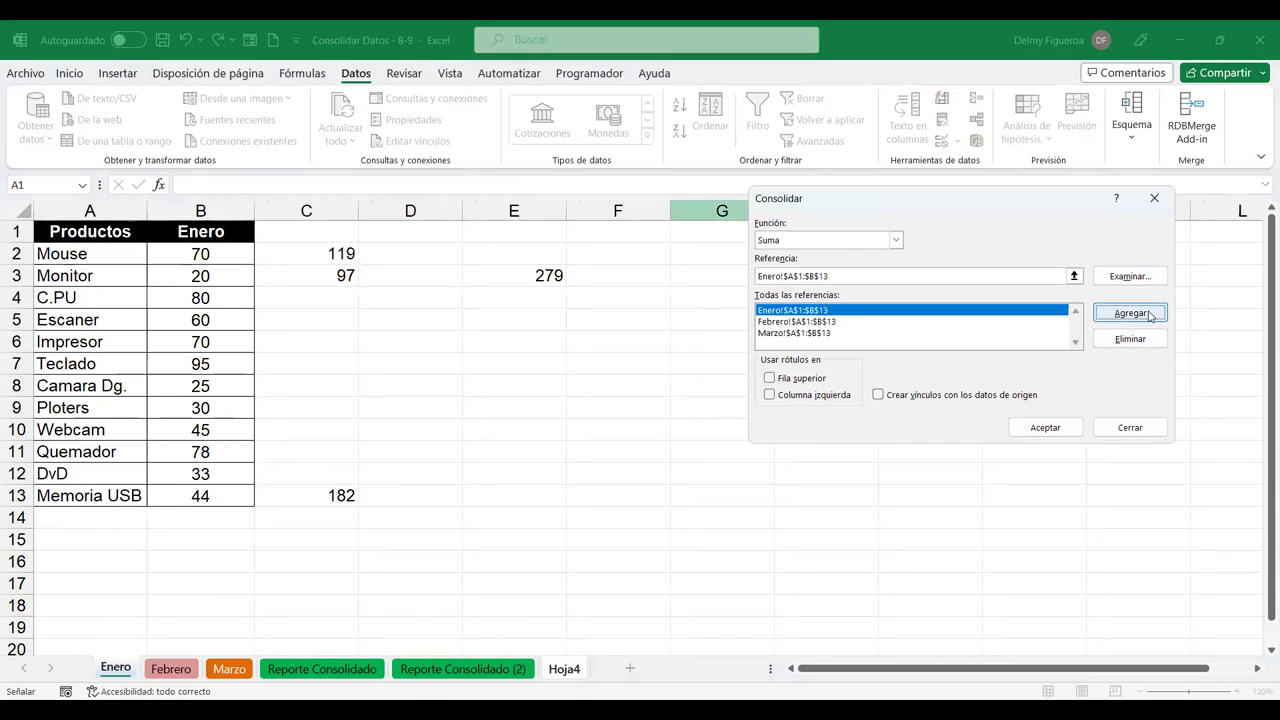
# Enable Fila superior and Crear vínculos con los datos de origen, and consolidate into Hoja4.
pyautogui.click(780, 379)
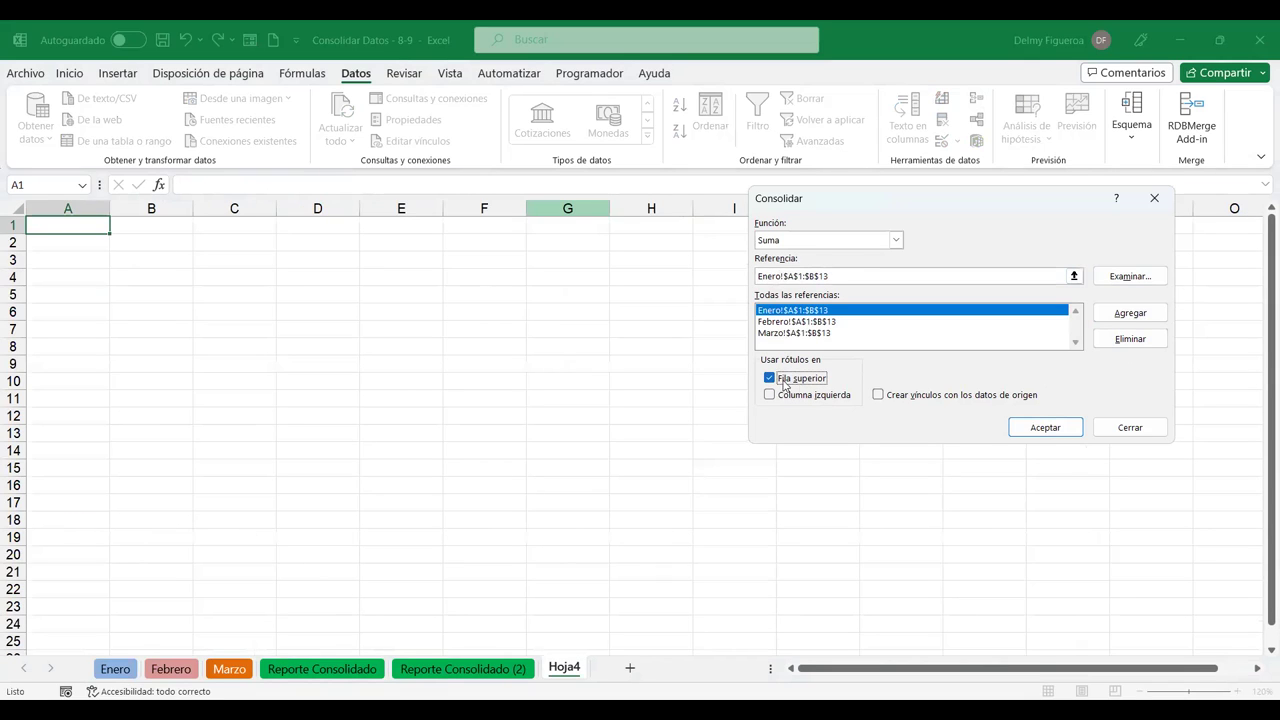
pyautogui.click(884, 397)
pyautogui.click(1038, 430)
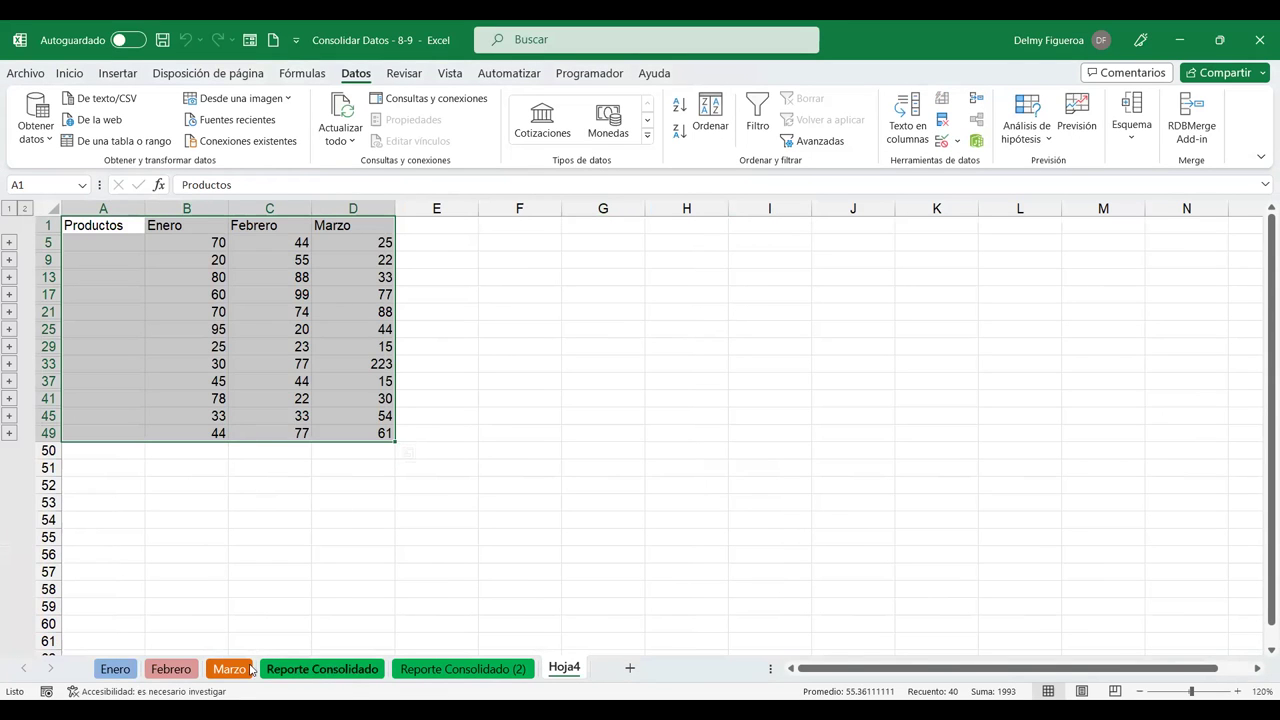
pyautogui.click(115, 668)
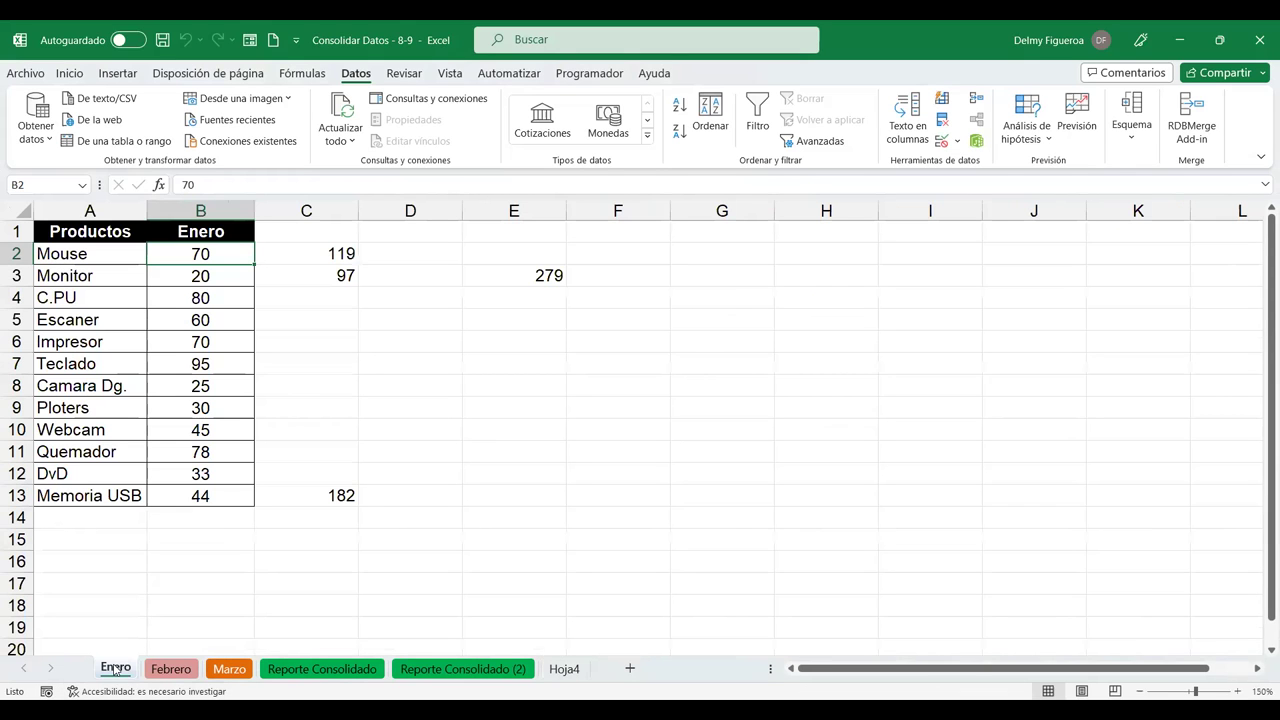
pyautogui.click(171, 668)
pyautogui.click(229, 668)
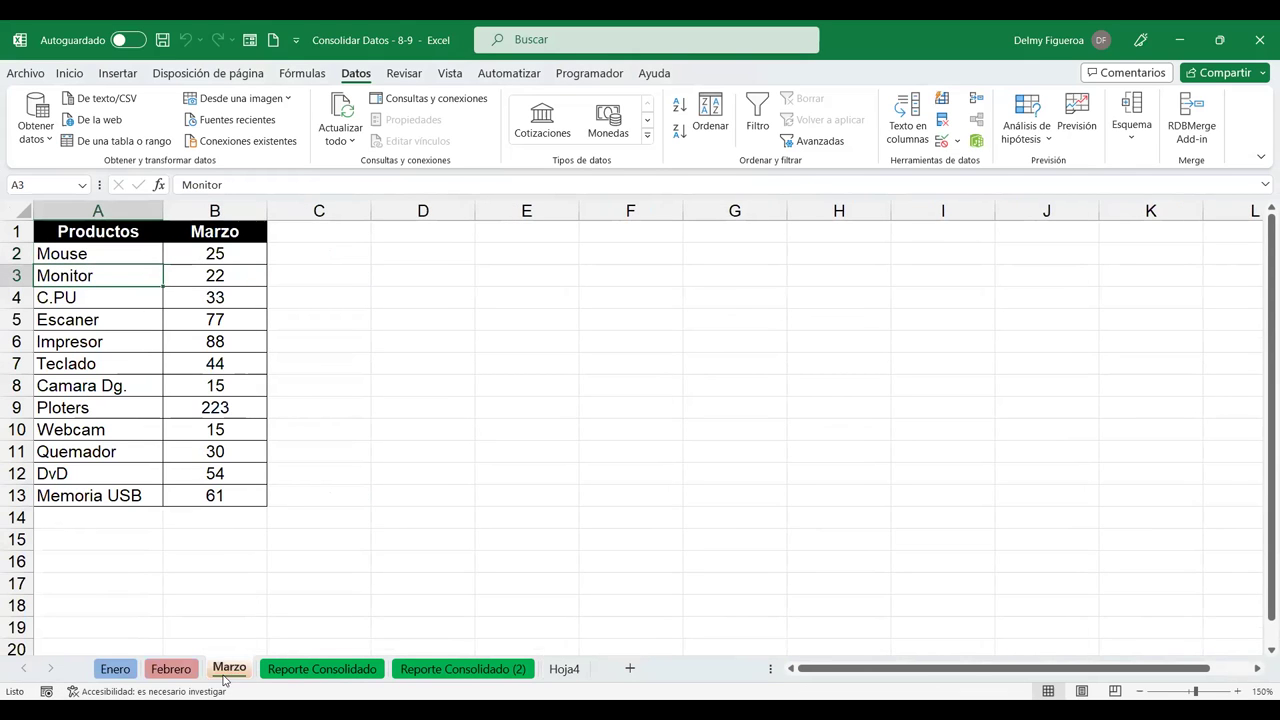
pyautogui.click(310, 670)
pyautogui.click(450, 669)
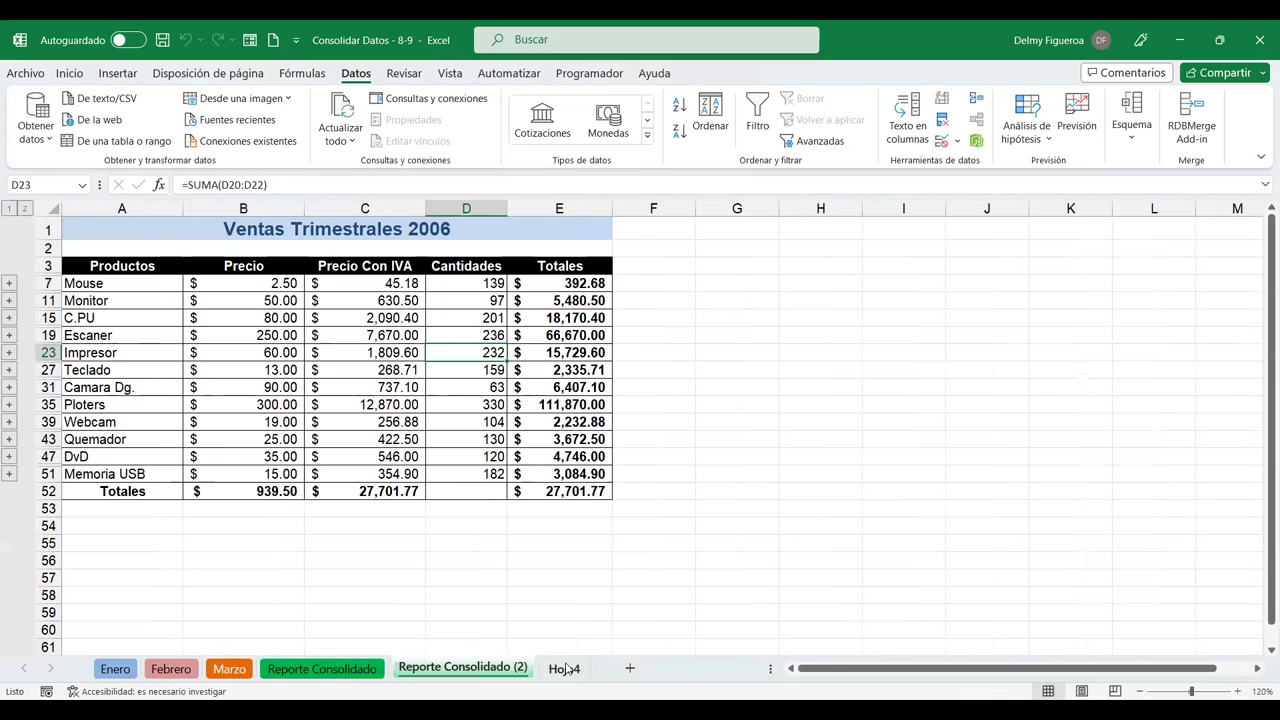
pyautogui.click(564, 668)
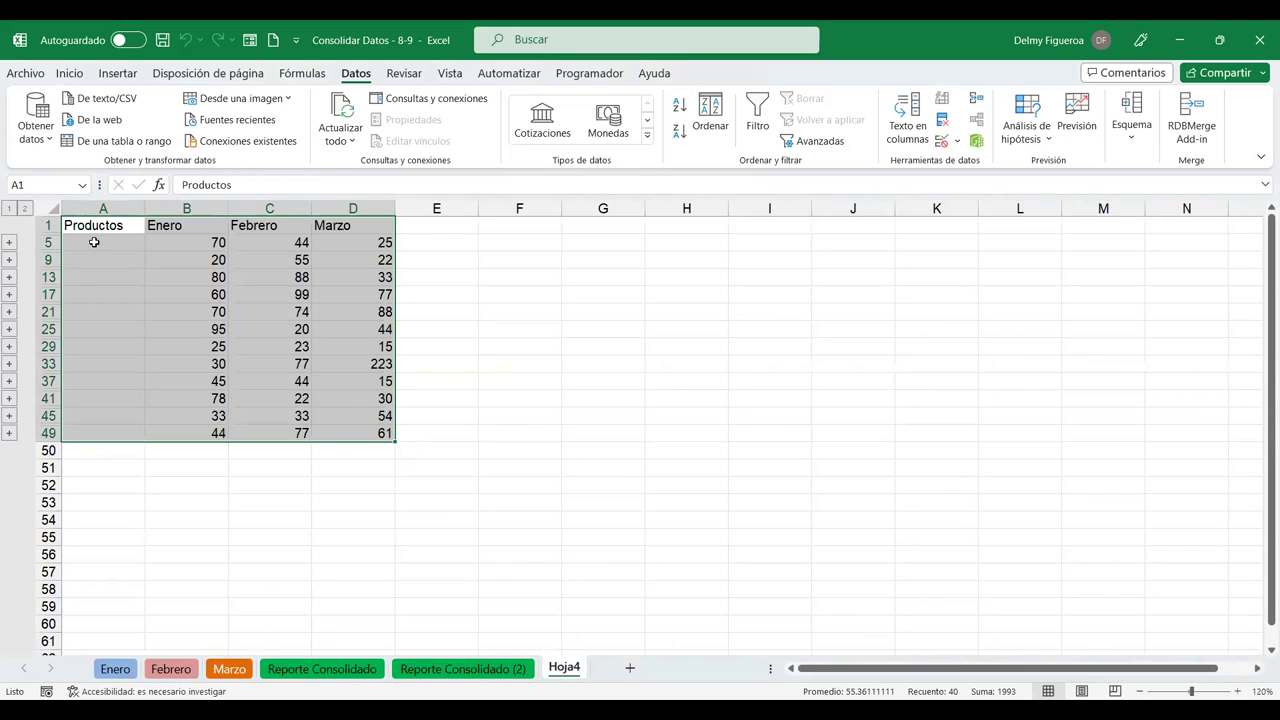
pyautogui.click(94, 242)
pyautogui.click(9, 243)
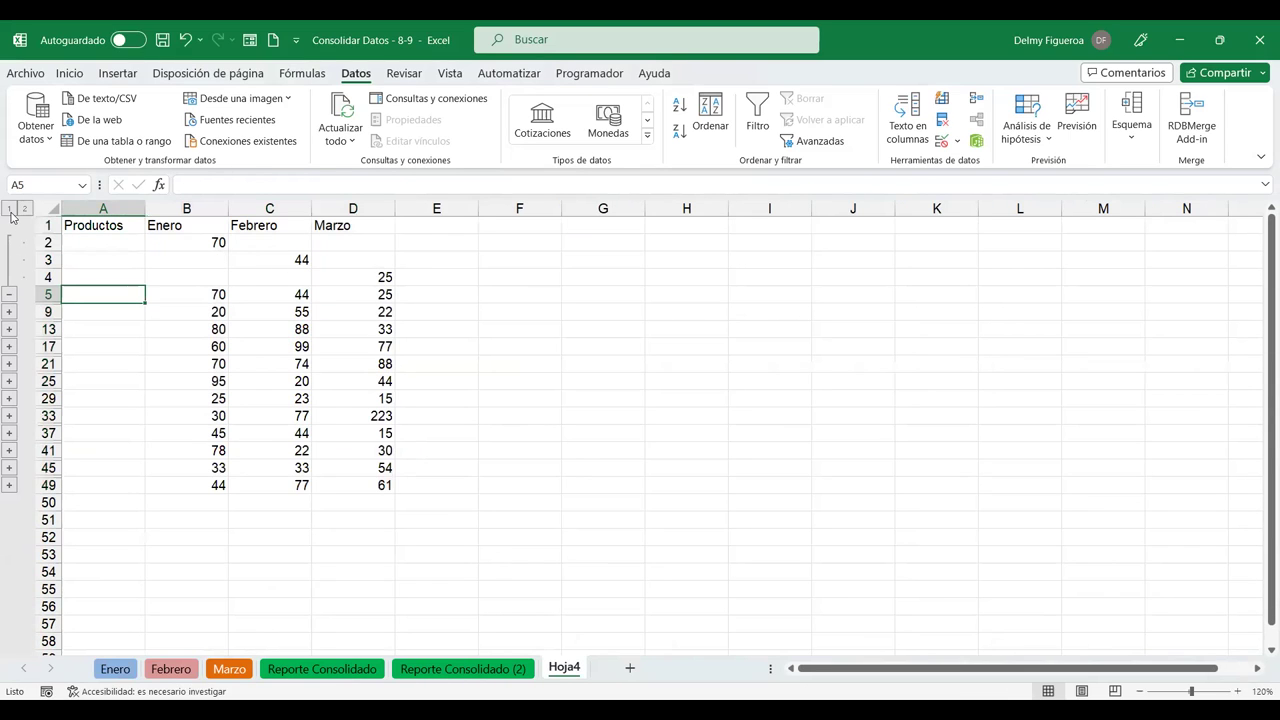
pyautogui.click(10, 210)
pyautogui.click(25, 210)
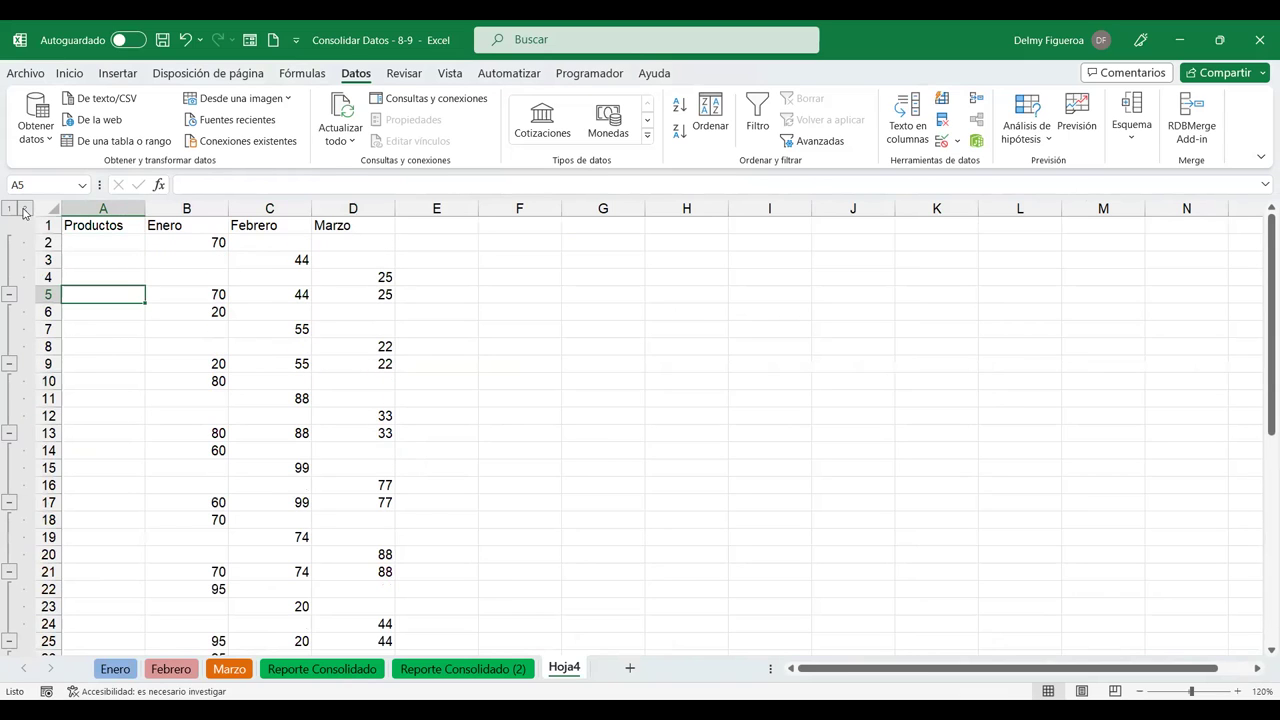
pyautogui.click(12, 208)
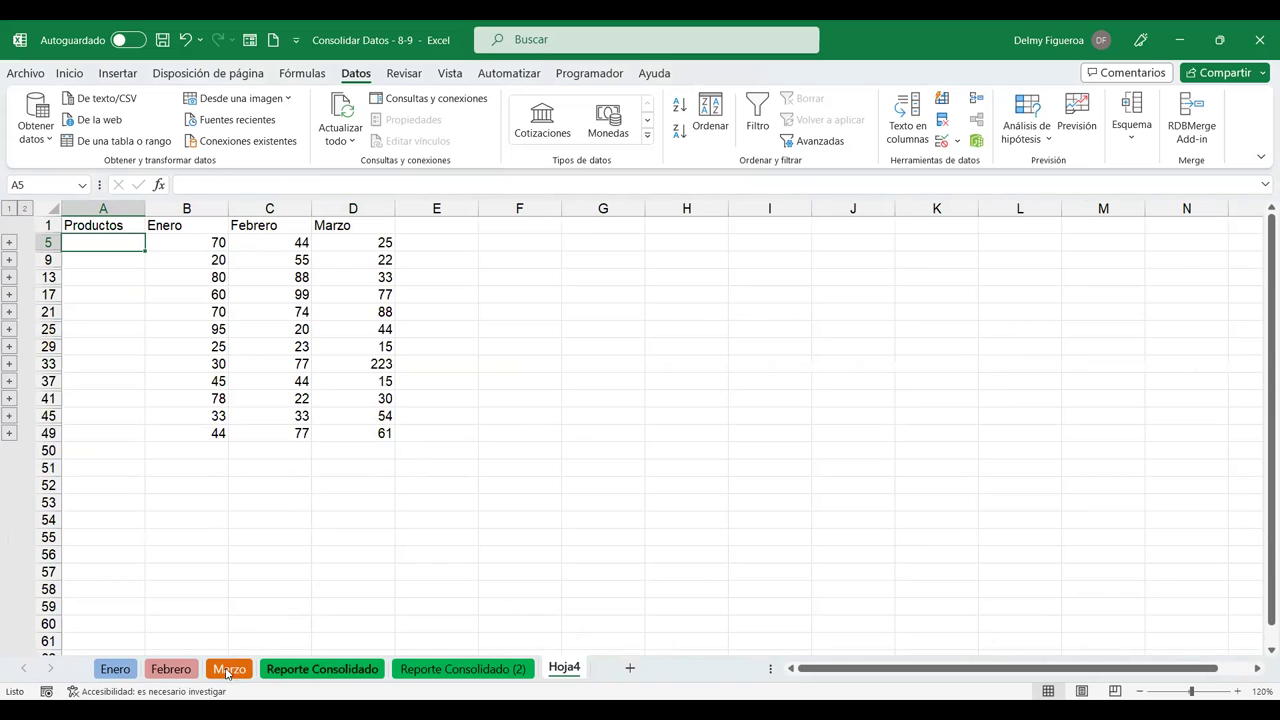
# Re-run Consolidar on Hoja4 with Columna izquierda checked, adding rows like Escaner, Ploters and Memoria USB.
pyautogui.click(977, 101)
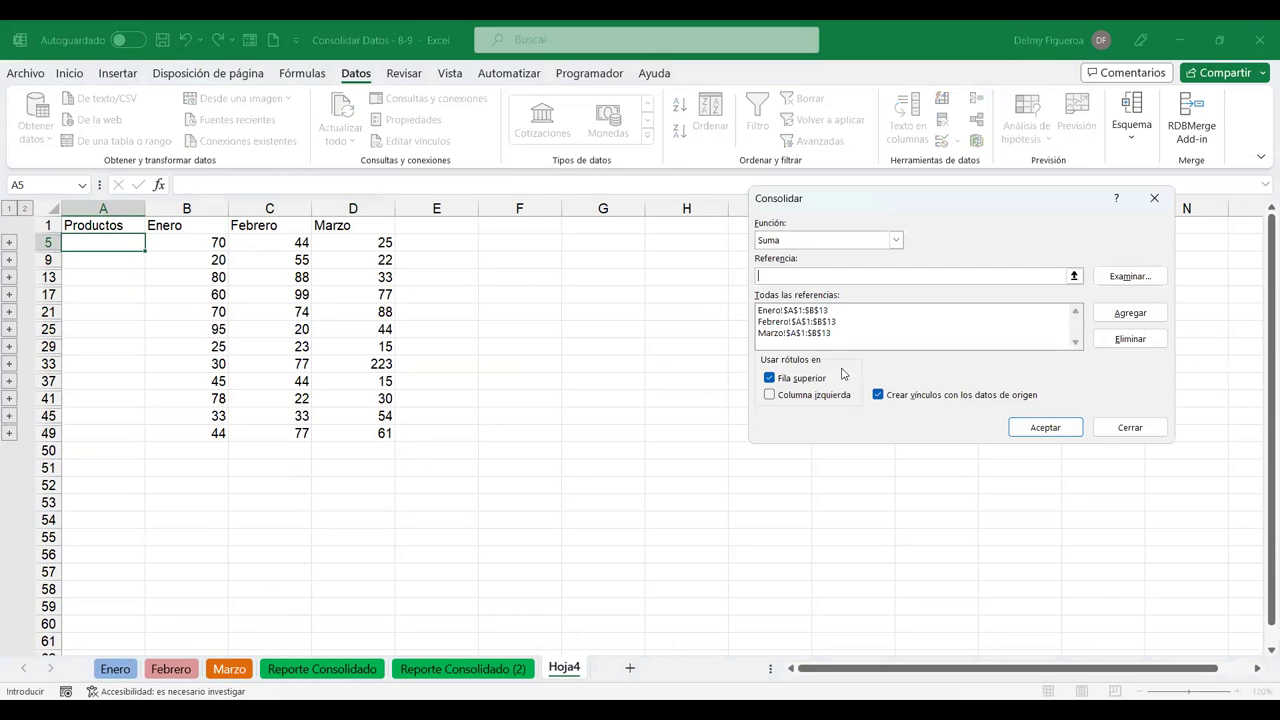
pyautogui.click(771, 394)
pyautogui.click(1058, 436)
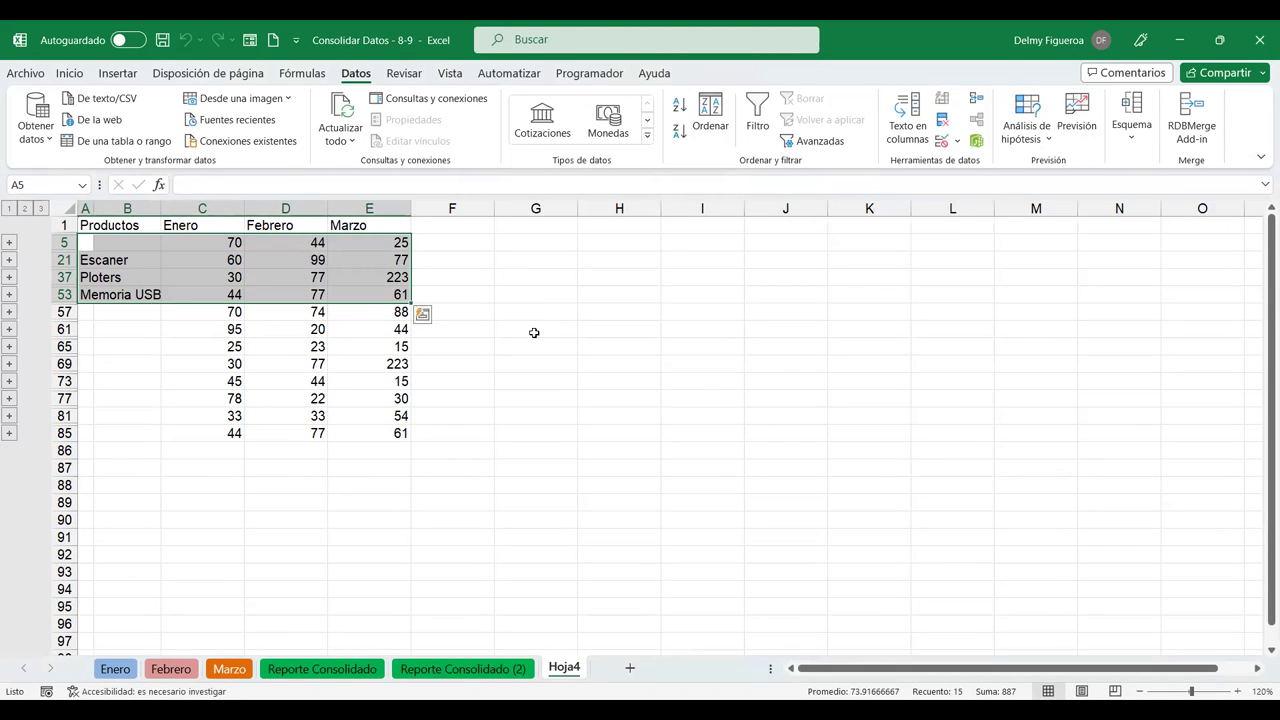
pyautogui.click(506, 314)
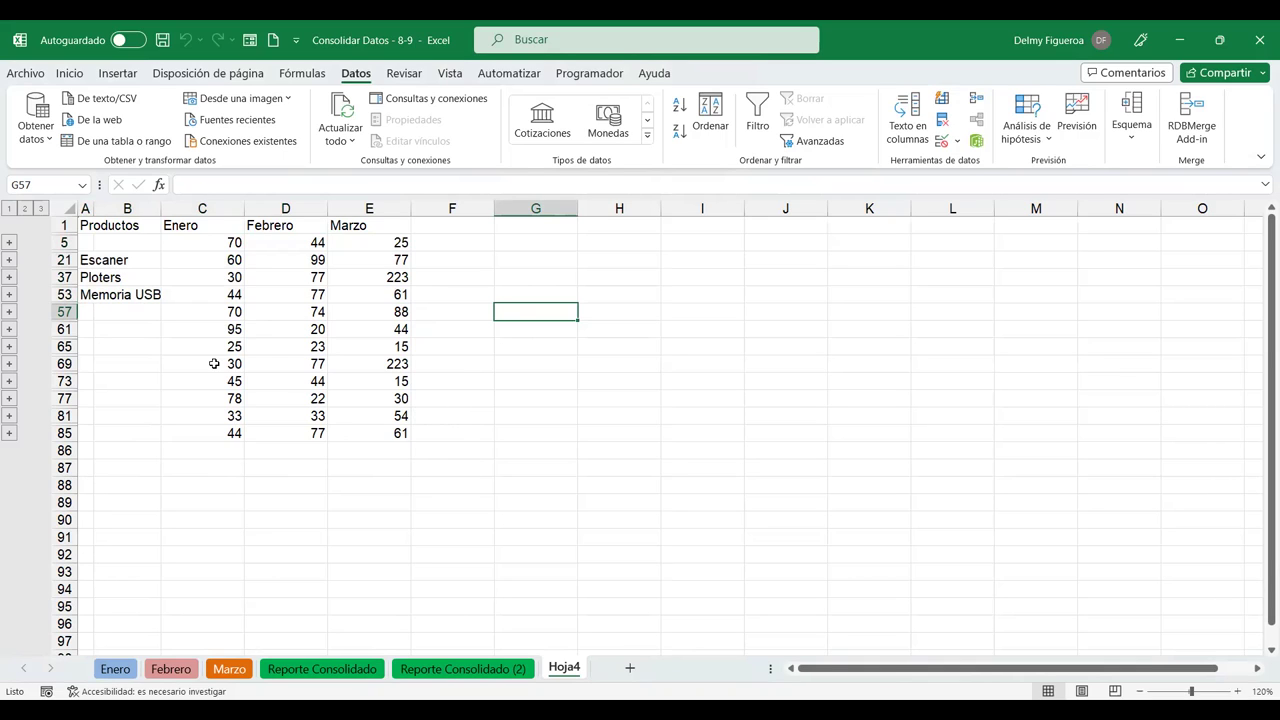
# Delete Hoja4, add a blank Hoja5, and bring up an empty Suma consolidation on it.
pyautogui.rightClick(563, 668)
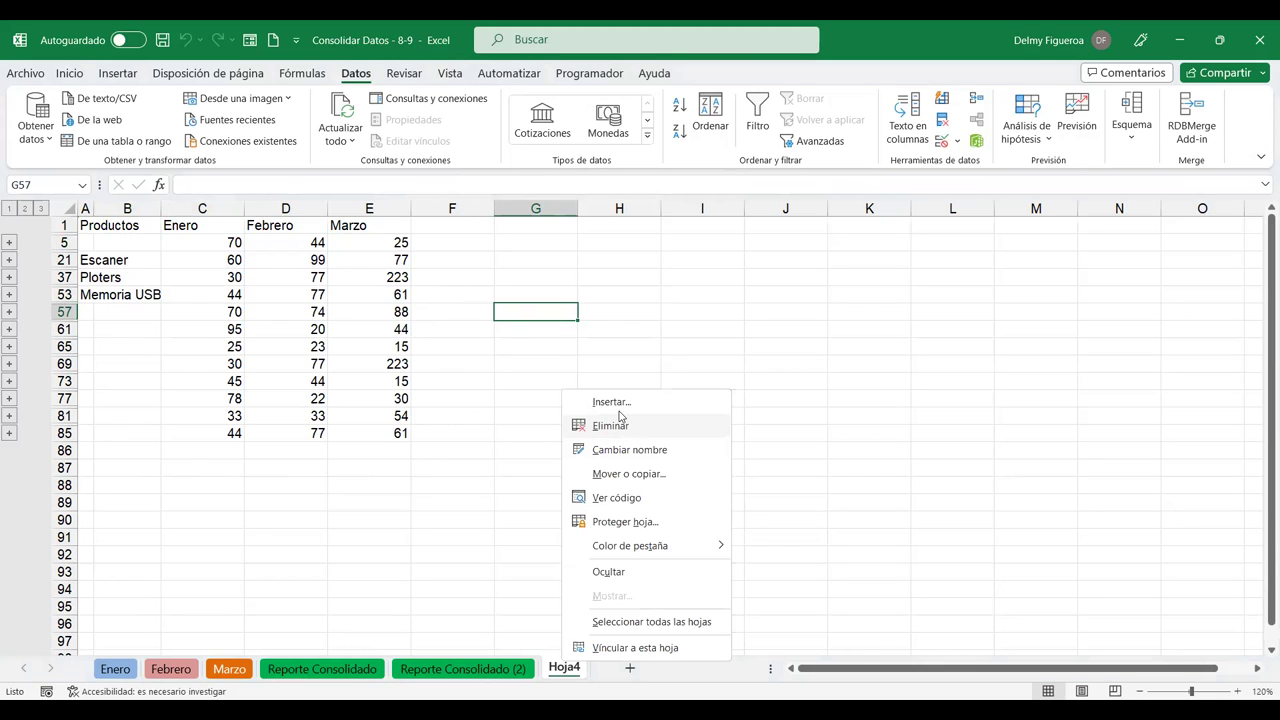
pyautogui.click(615, 425)
pyautogui.click(580, 668)
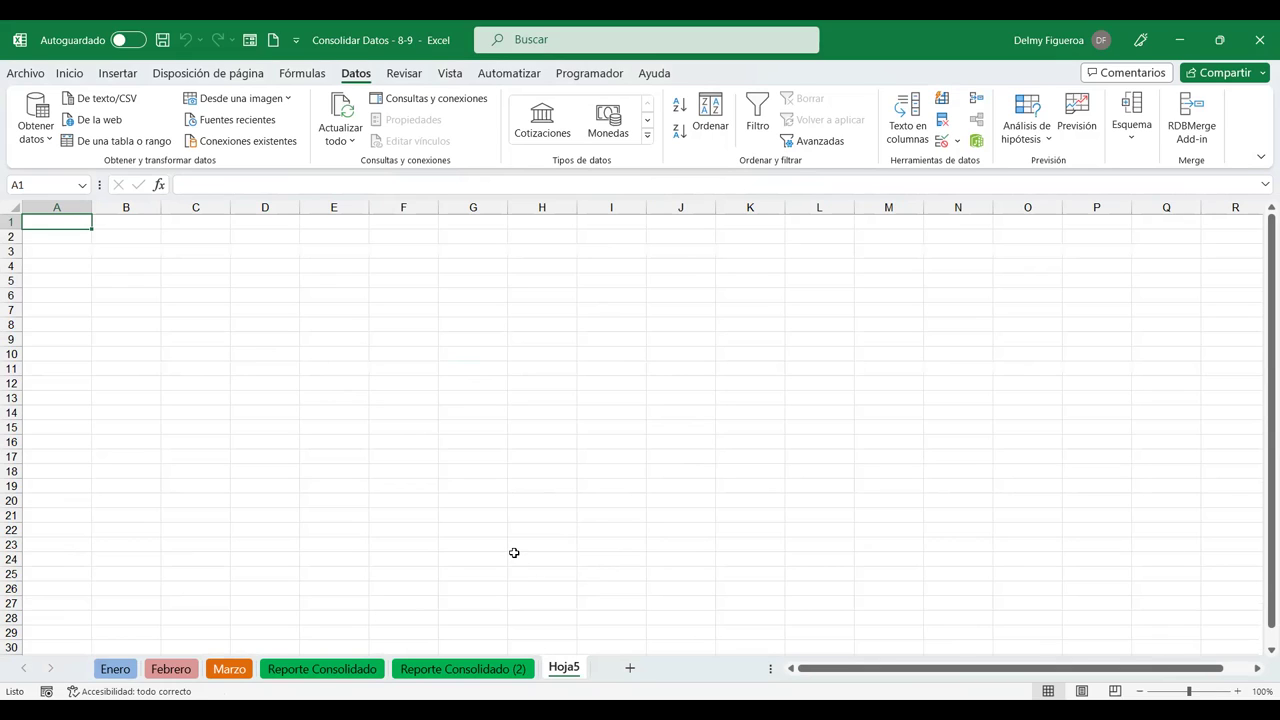
pyautogui.keyDown('ctrl'); pyautogui.scroll(1, 623, 466); pyautogui.keyUp('ctrl')
pyautogui.keyDown('ctrl'); pyautogui.scroll(1, 623, 466); pyautogui.keyUp('ctrl')
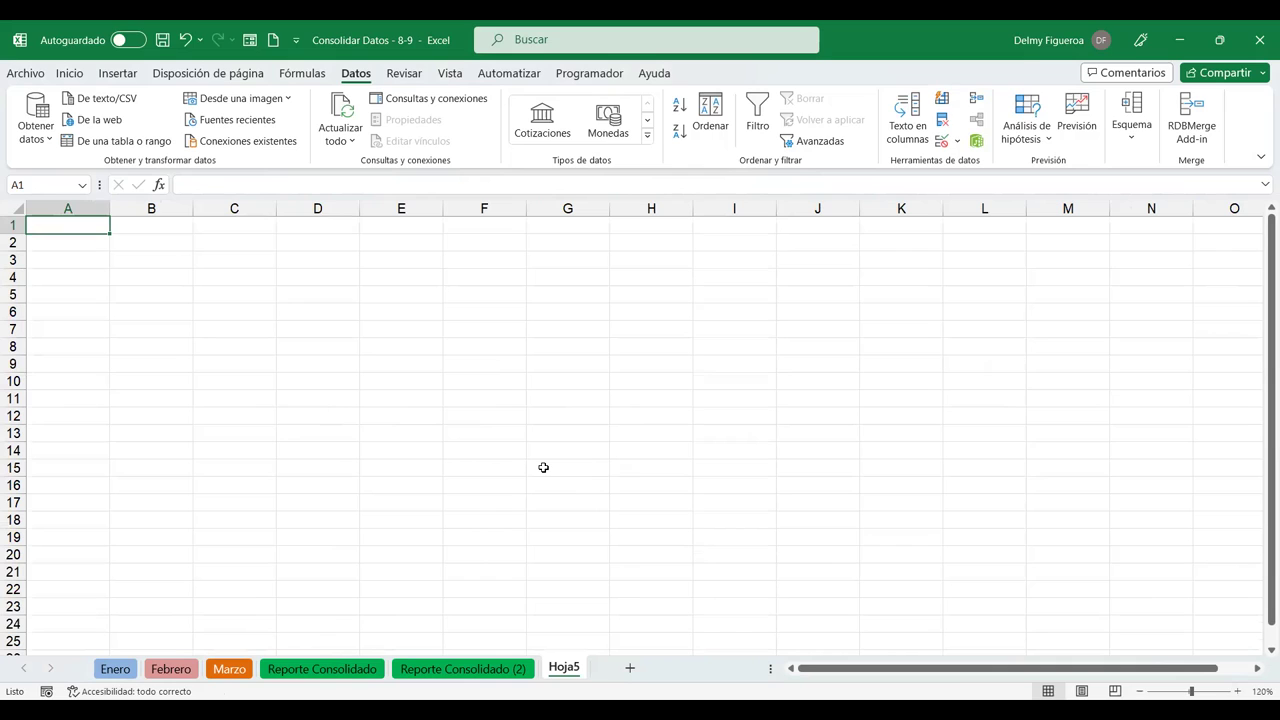
pyautogui.click(977, 100)
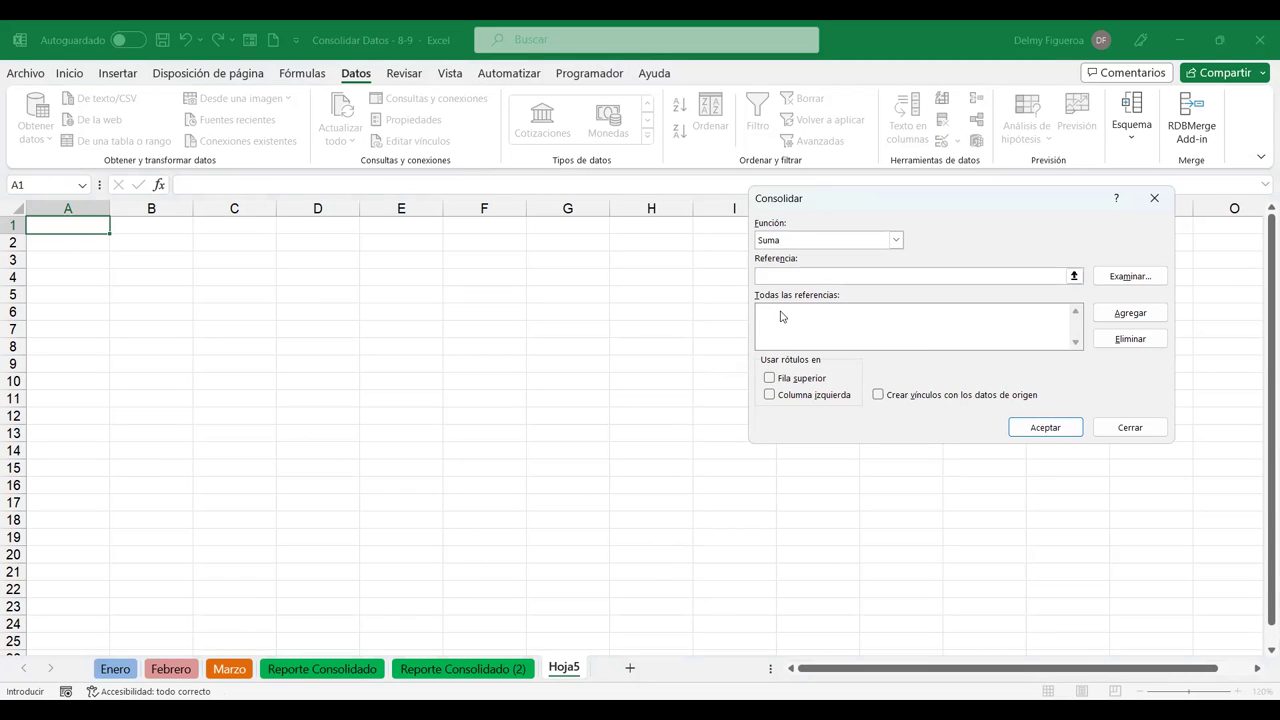
# Add Enero!$A$1:$B$13, Febrero!$A$1:$B$13 and Marzo!$A$1:$B$13 as consolidation references.
pyautogui.click(114, 667)
pyautogui.click(114, 230)
pyautogui.keyDown('shift'); pyautogui.click(195, 495); pyautogui.keyUp('shift')
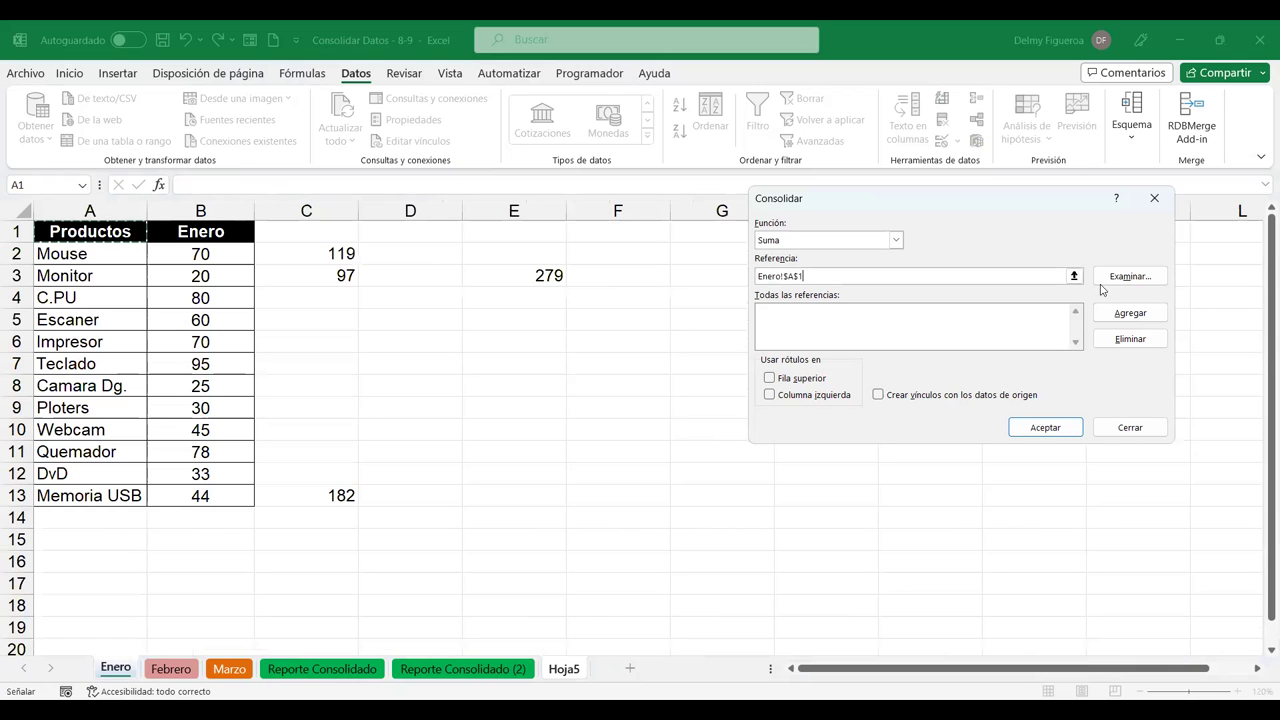
pyautogui.click(1129, 313)
pyautogui.click(166, 672)
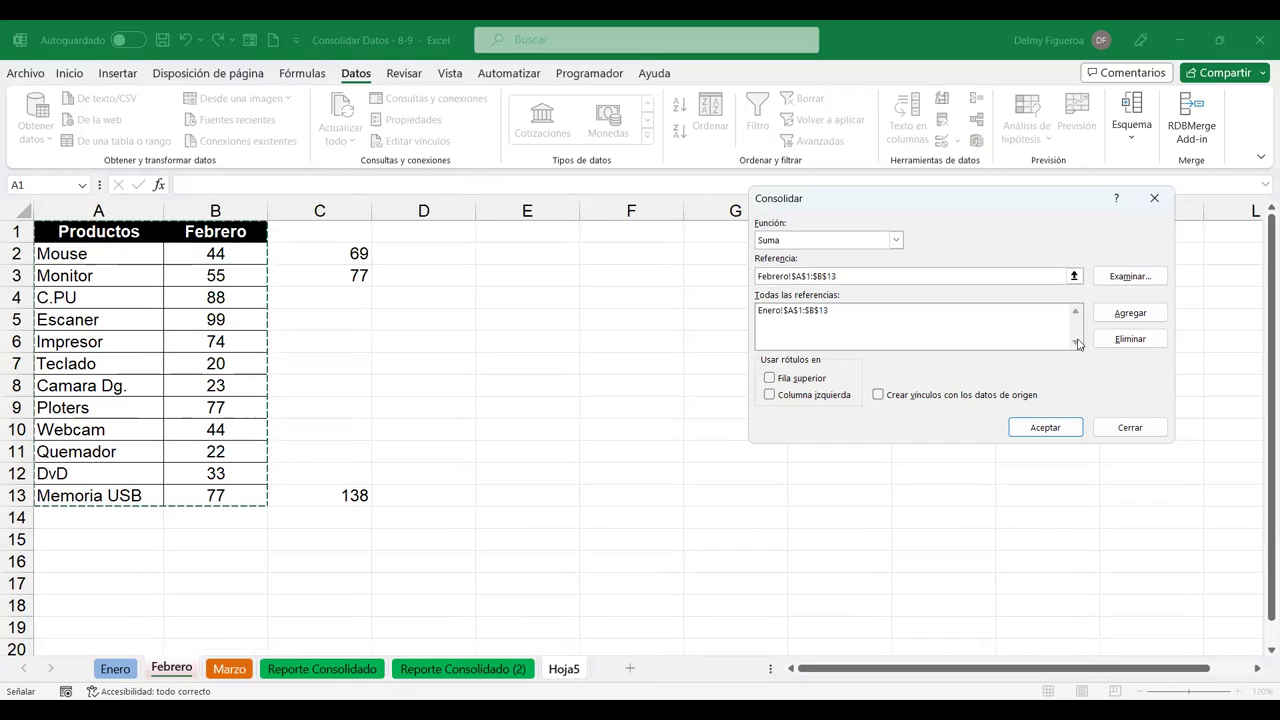
pyautogui.click(1130, 313)
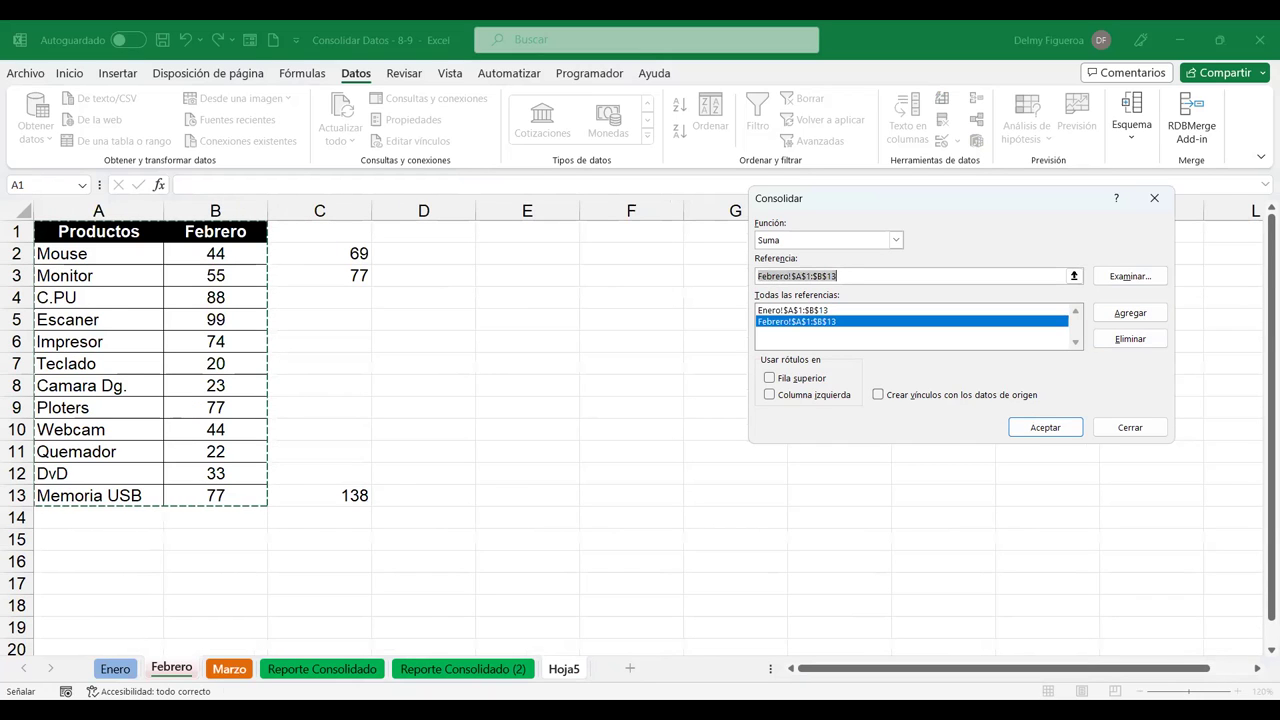
pyautogui.click(229, 669)
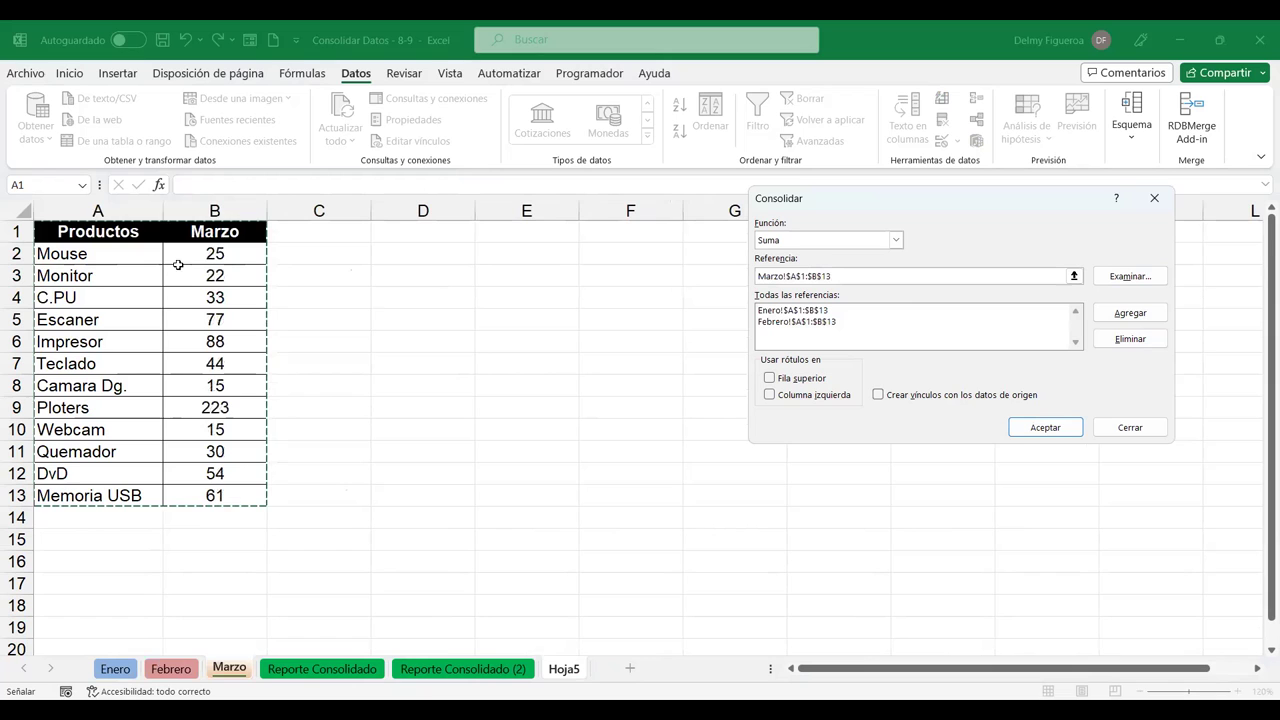
pyautogui.click(1130, 313)
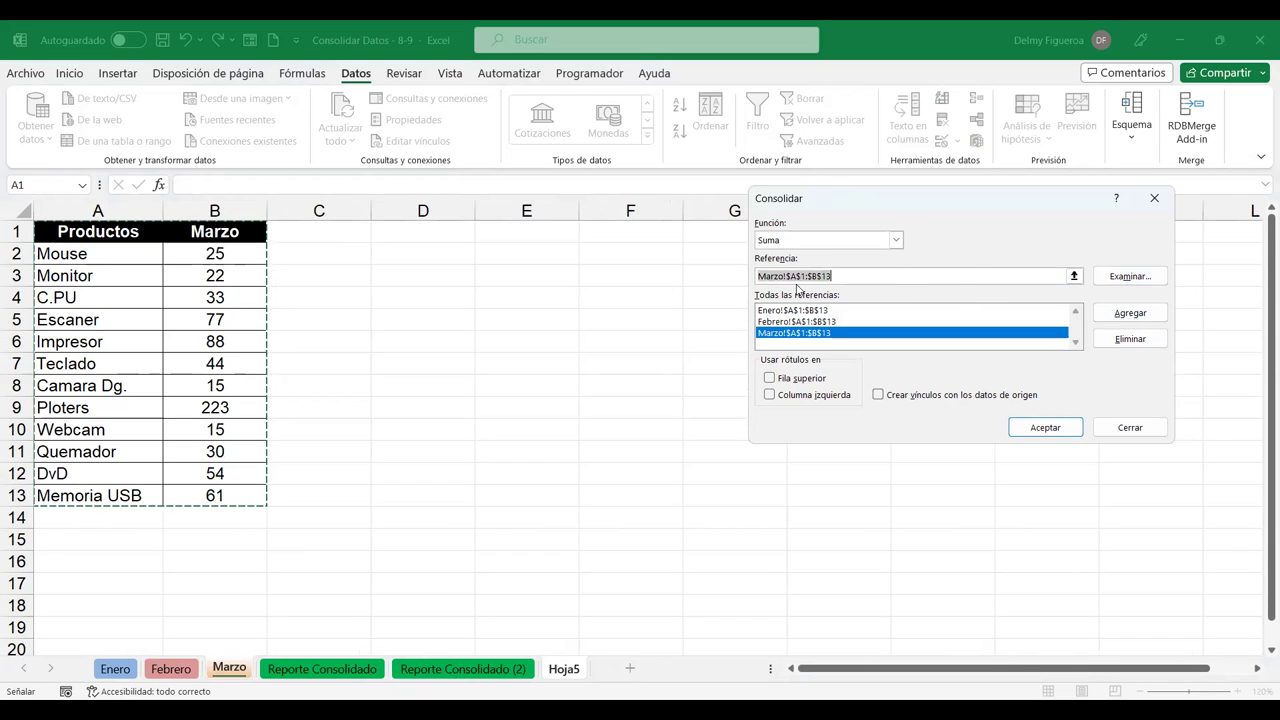
# Enable Fila superior, Columna izquierda and Crear vínculos, and consolidate into Hoja5.
pyautogui.click(769, 378)
pyautogui.click(770, 396)
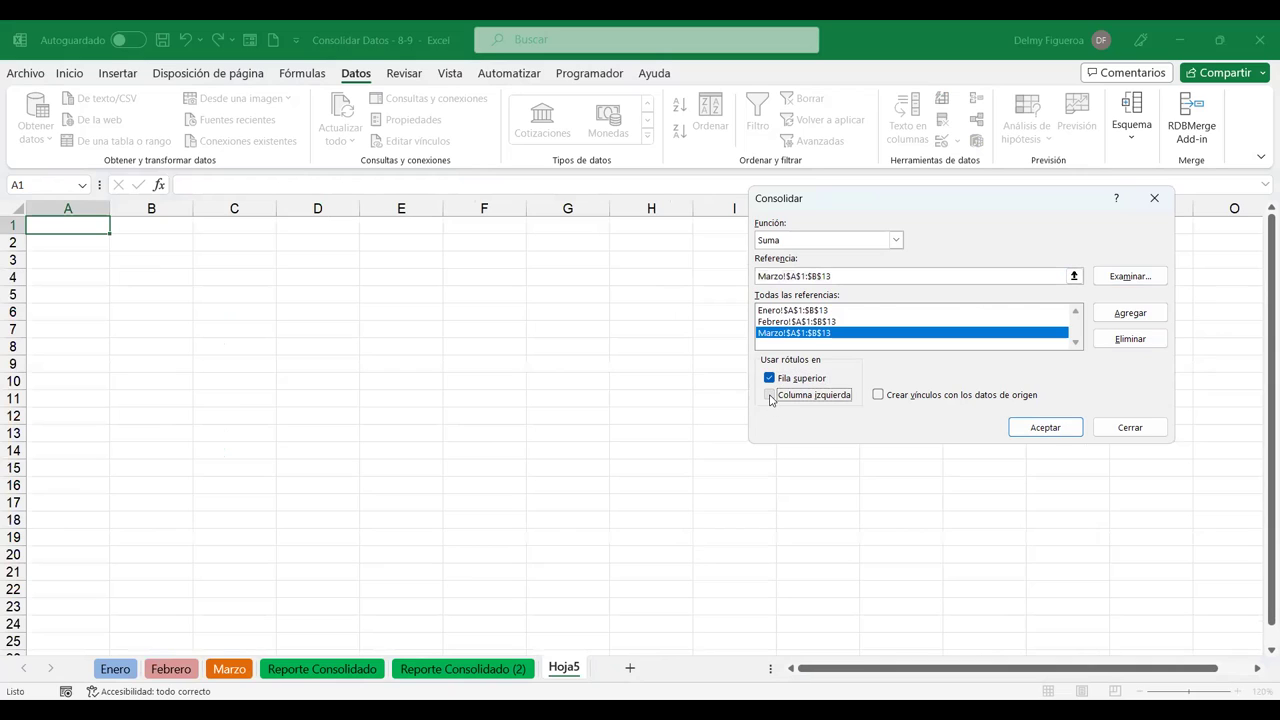
pyautogui.click(878, 396)
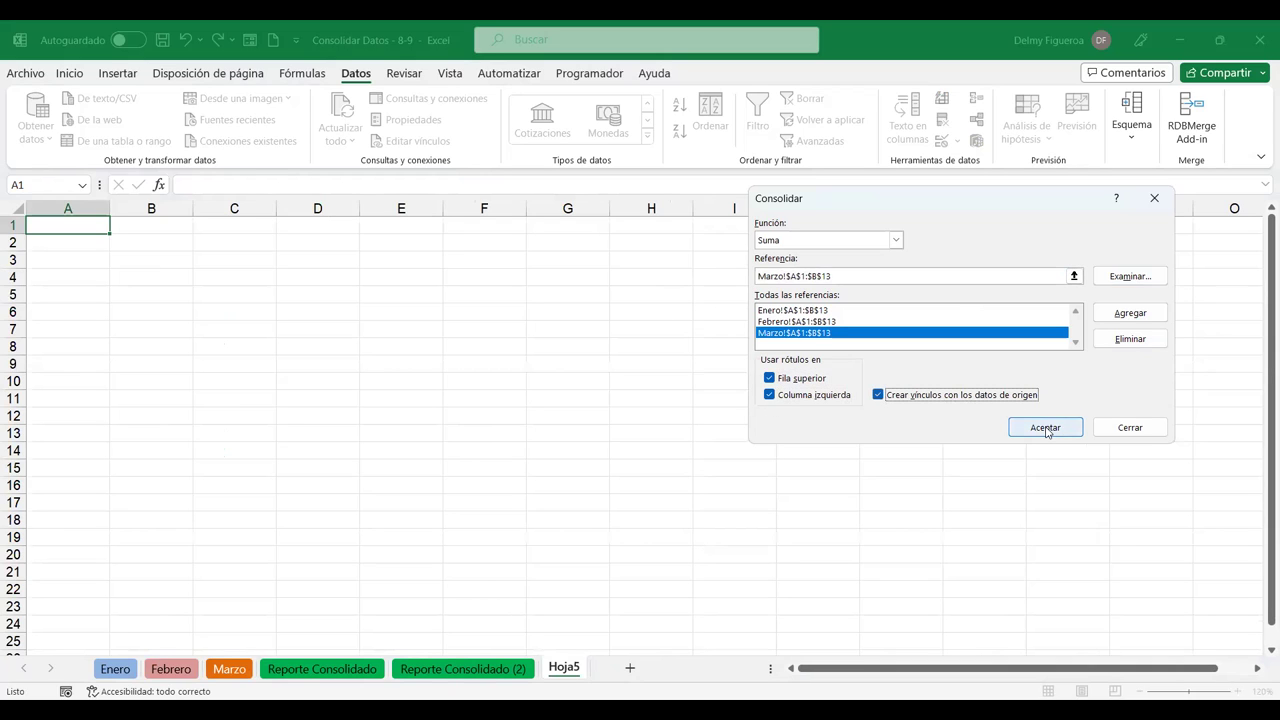
pyautogui.click(1046, 430)
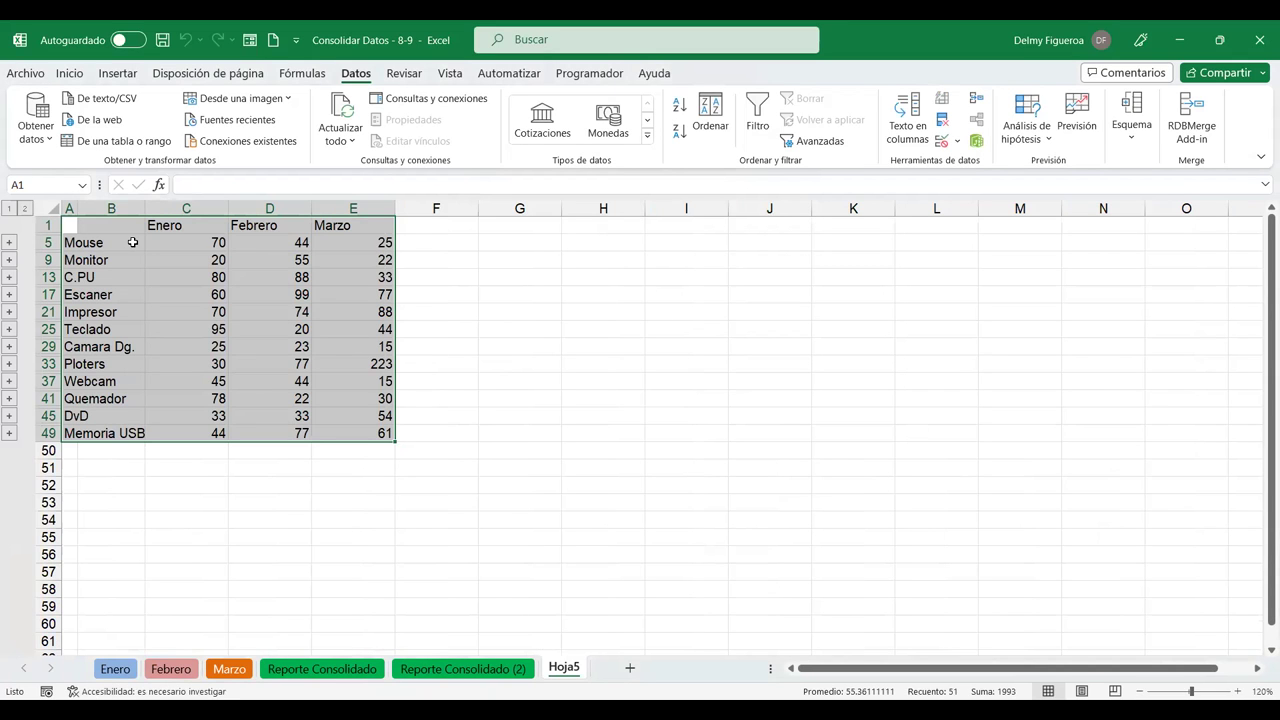
# Clear the selection on Hoja5's consolidated results and check cells F1 and F5.
pyautogui.click(111, 242)
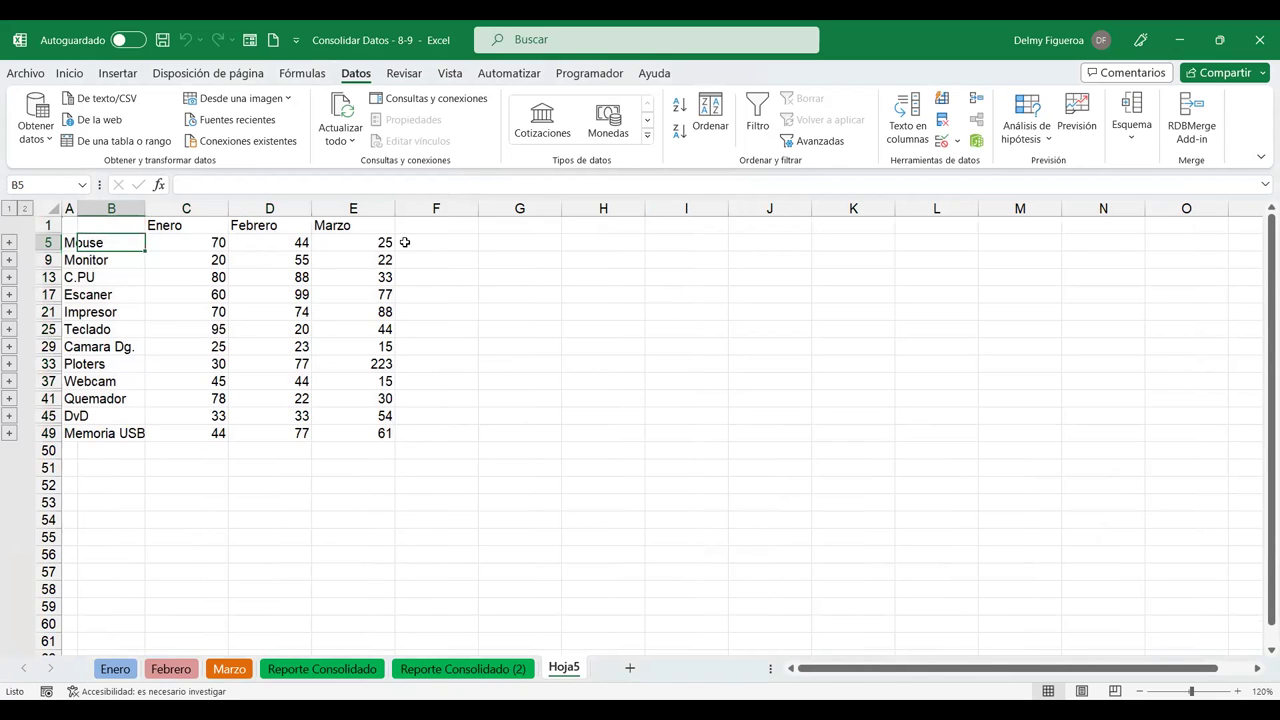
pyautogui.click(432, 225)
pyautogui.click(434, 241)
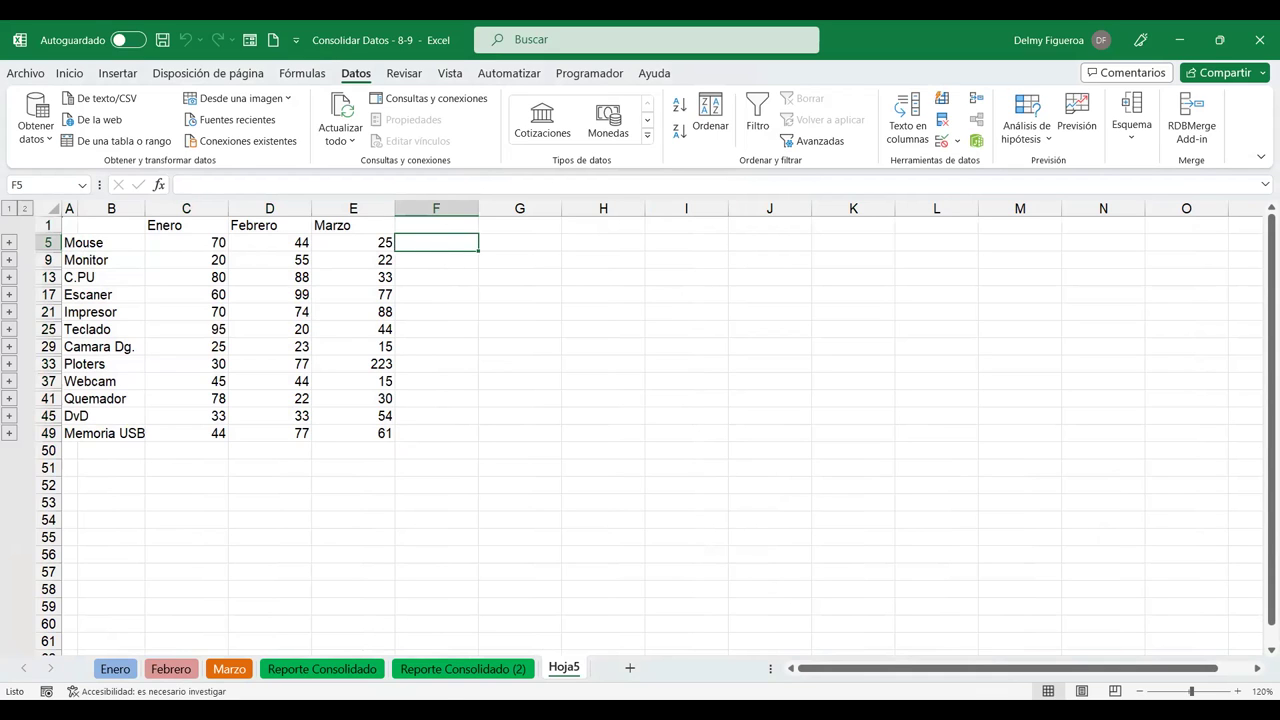
# Compare Hoja5 with Reporte Consolidado (2), then inspect a Marzo sum formula and the Monitor row.
pyautogui.click(463, 668)
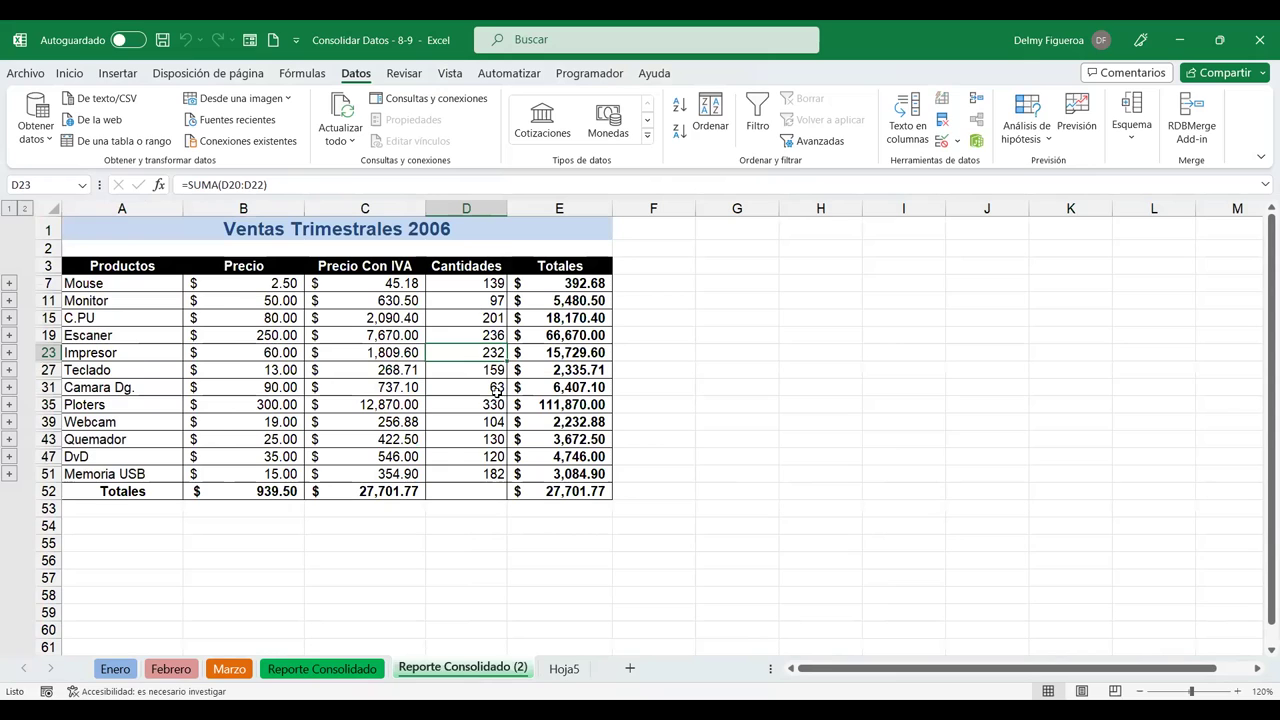
pyautogui.click(564, 668)
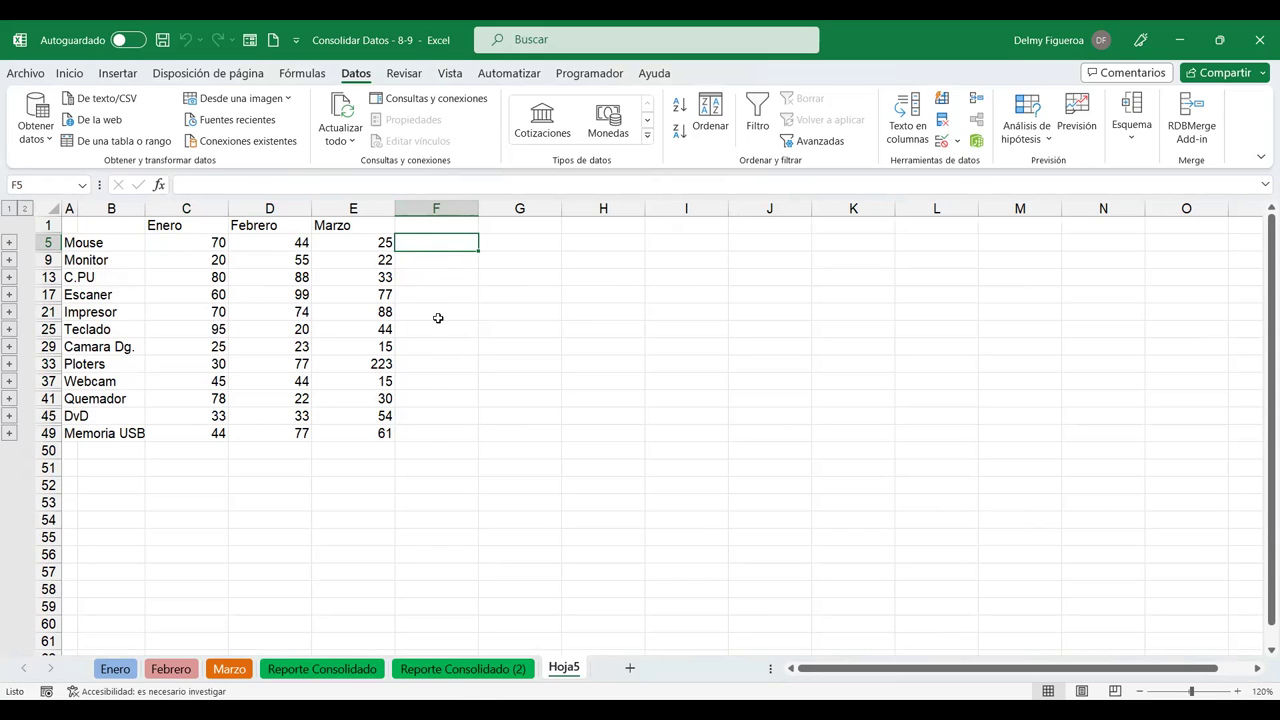
pyautogui.click(505, 670)
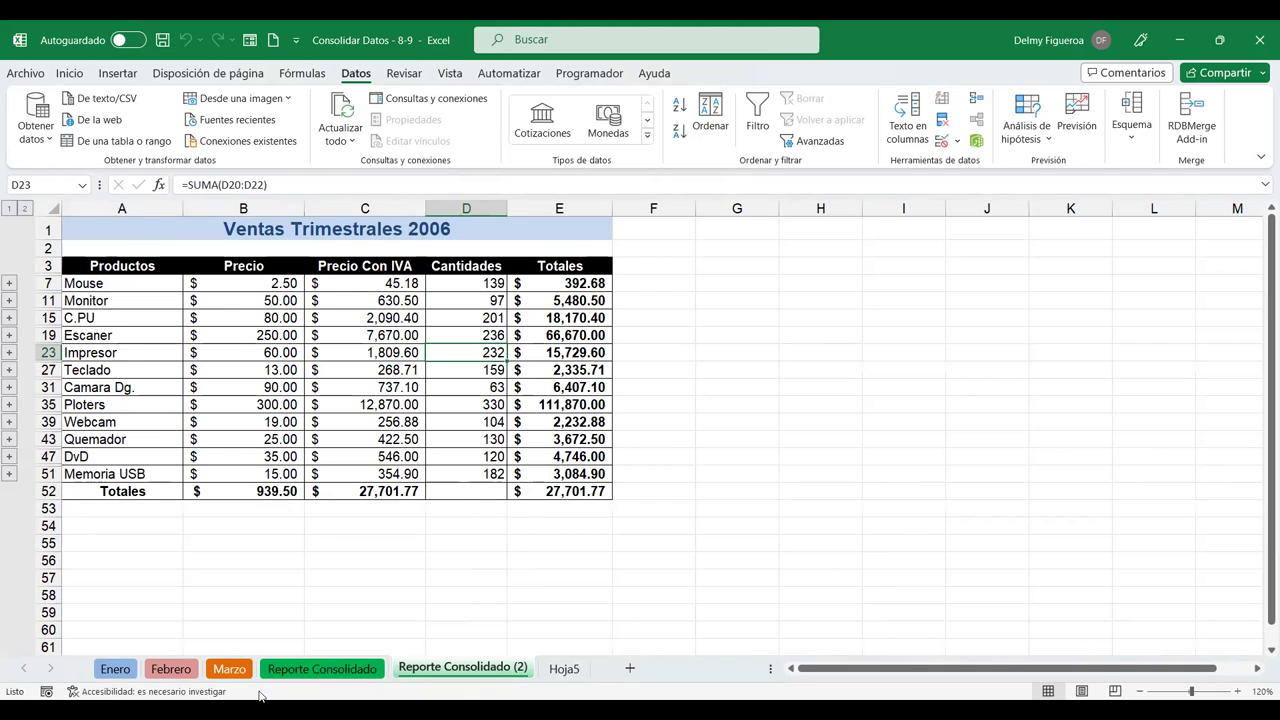
pyautogui.click(563, 668)
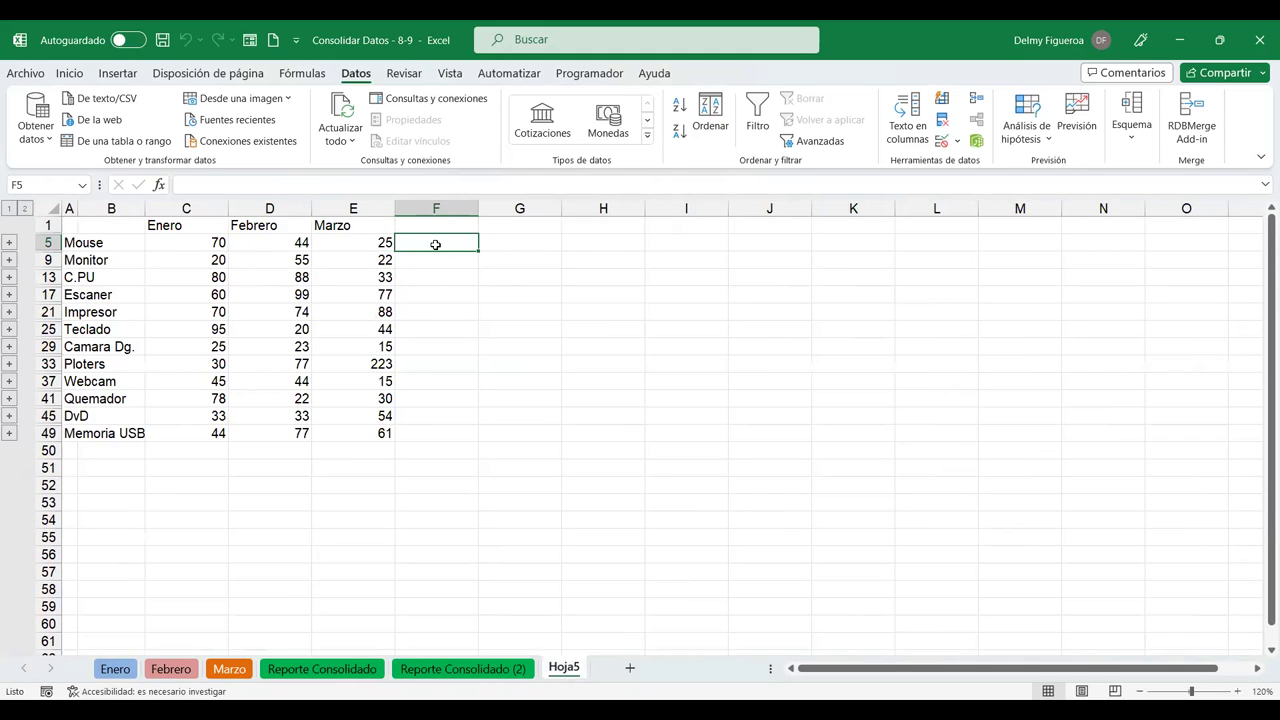
pyautogui.click(347, 244)
pyautogui.click(90, 256)
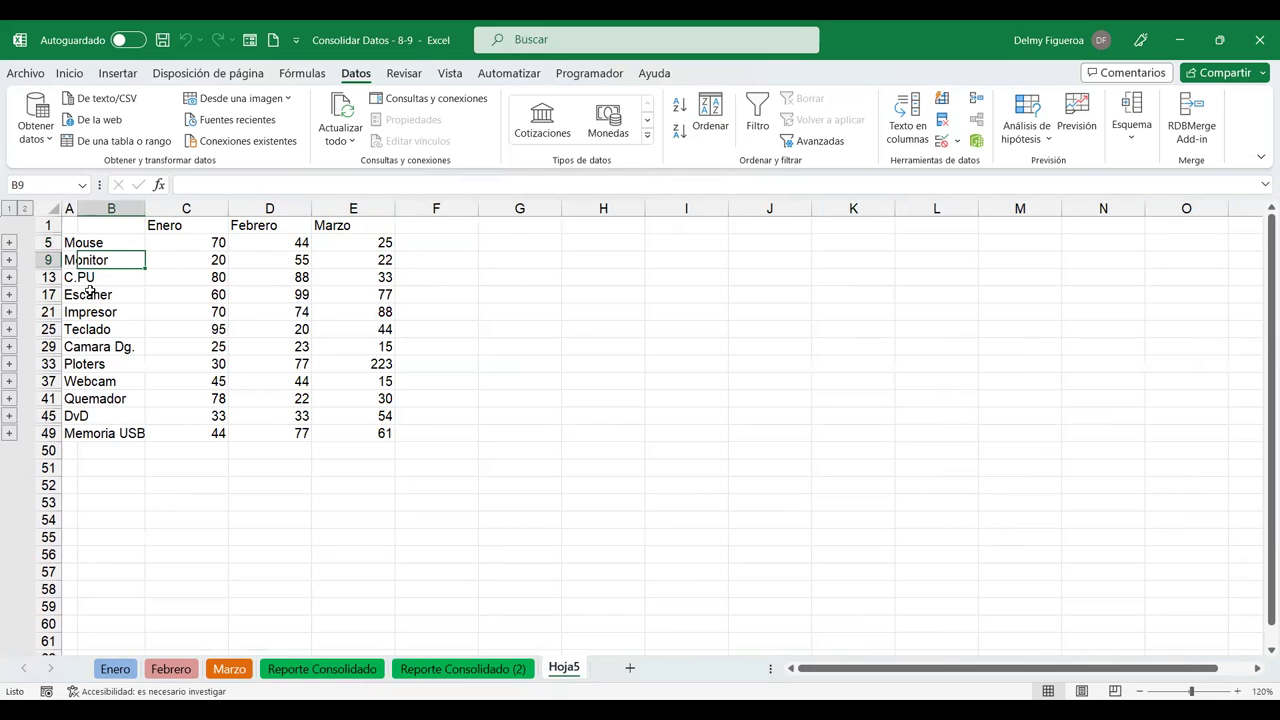
# Change Monitor's Febrero value from 55 to 60.
pyautogui.click(170, 668)
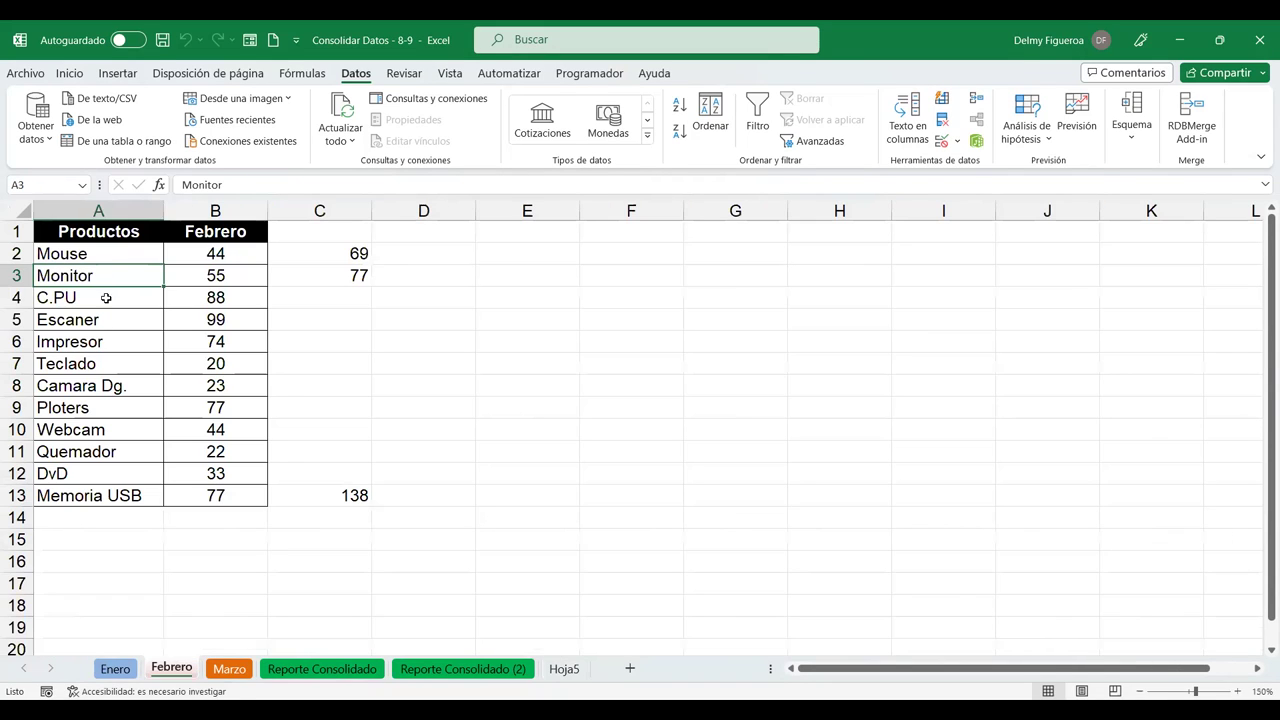
pyautogui.click(224, 281)
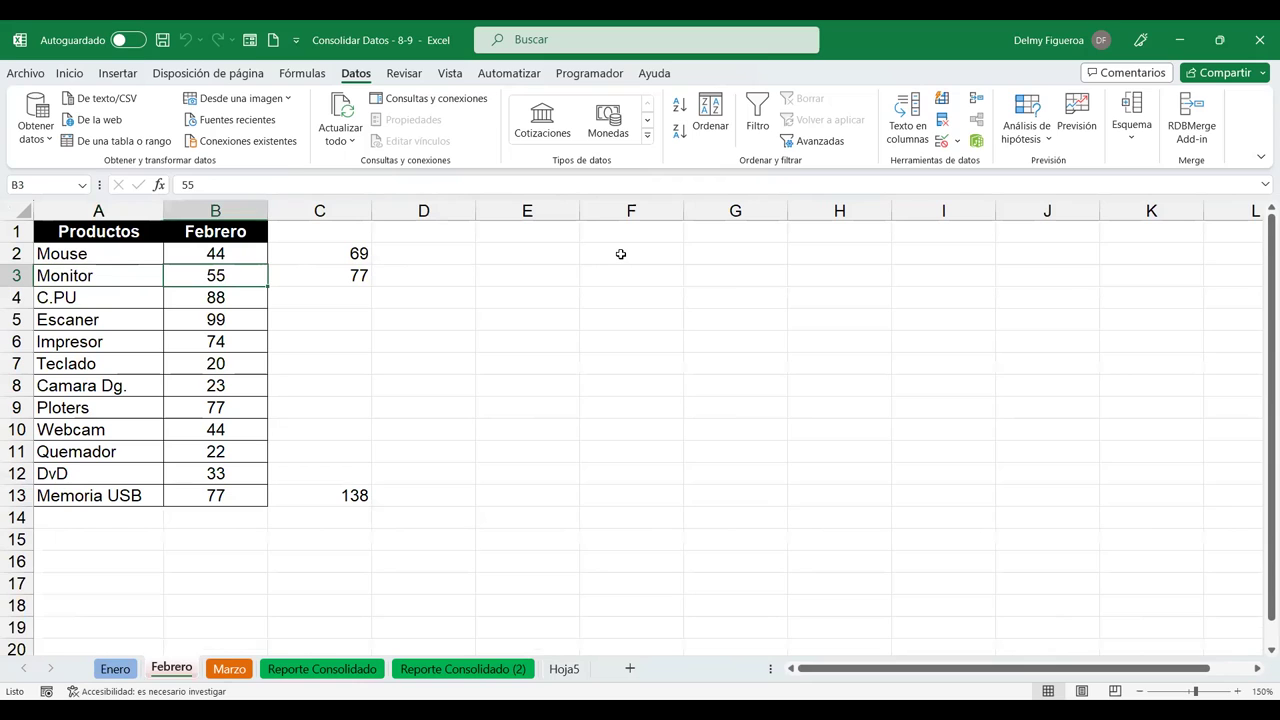
pyautogui.write('60')
pyautogui.press('Return')
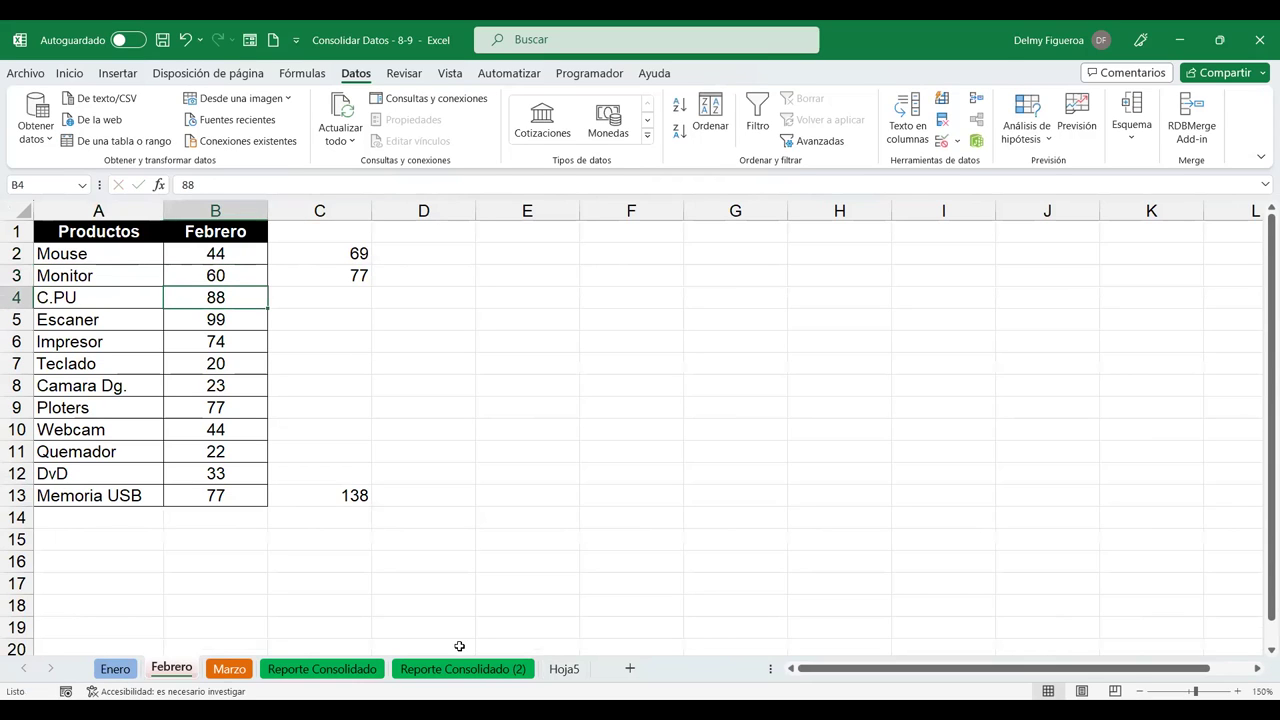
# Check Hoja5's consolidated SUMA formulas, including Escaner Marzo, Monitor Enero and Quemador Enero.
pyautogui.click(564, 668)
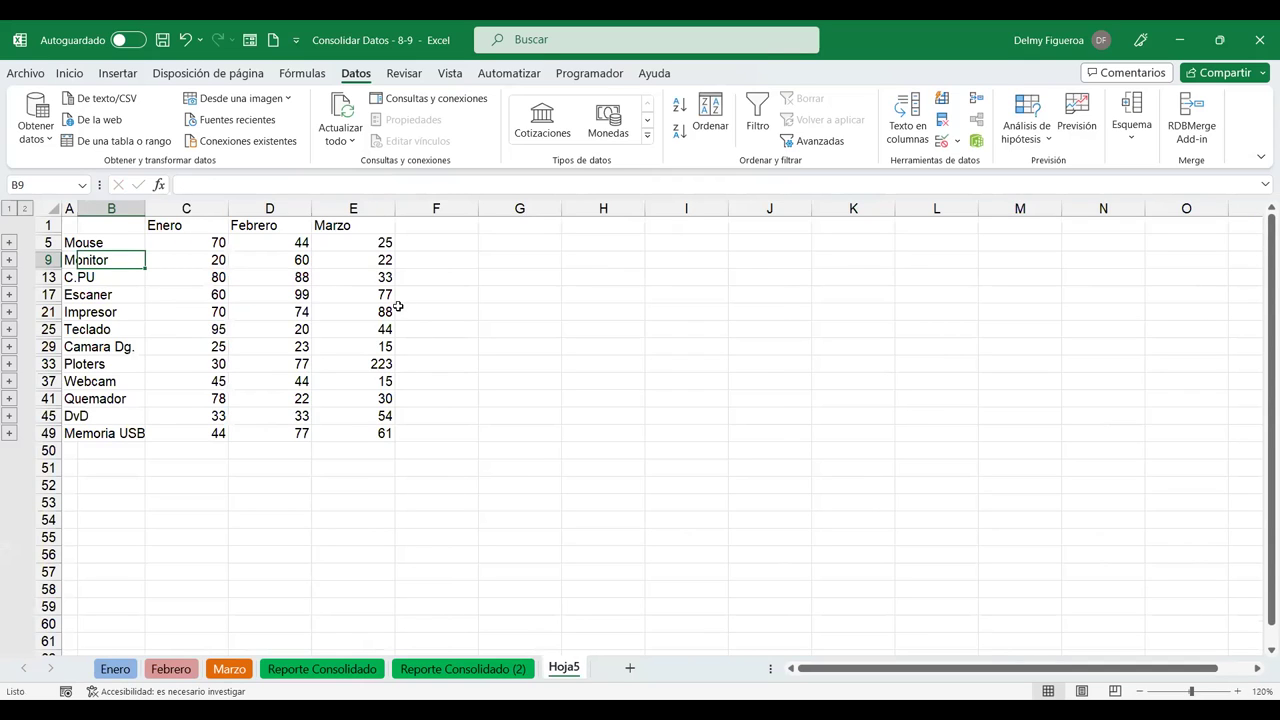
pyautogui.click(168, 670)
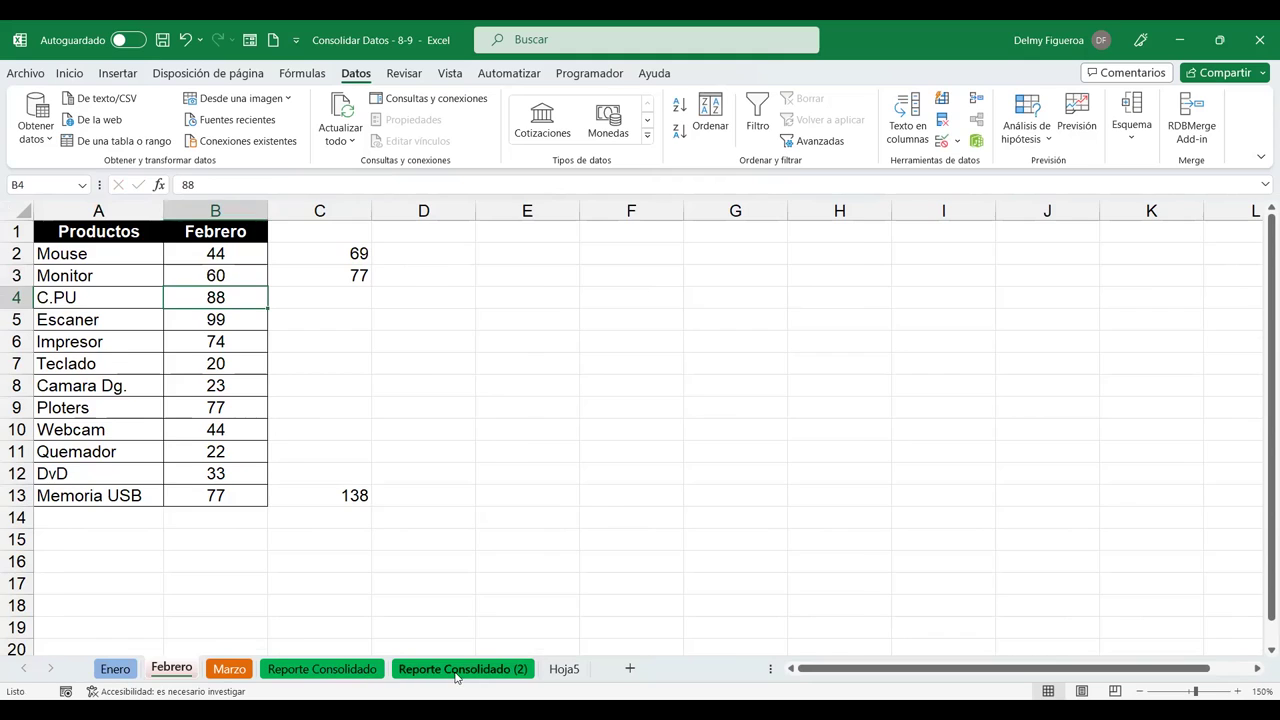
pyautogui.click(456, 670)
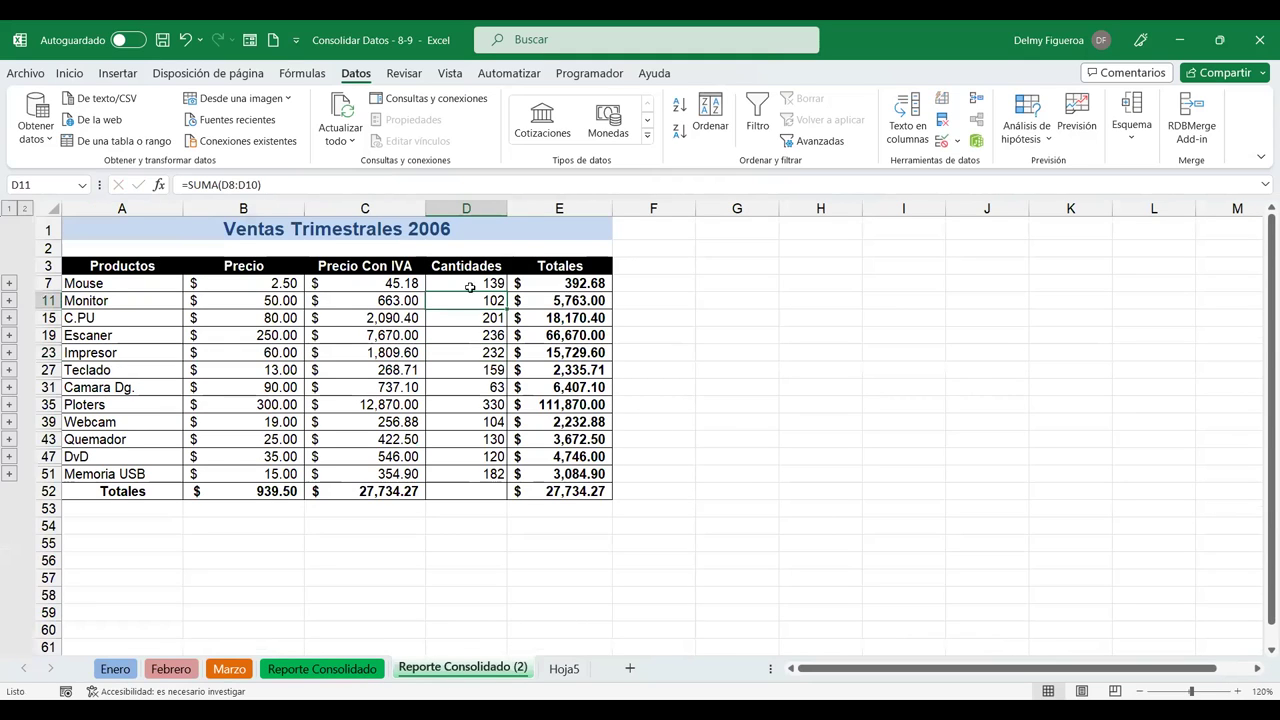
pyautogui.click(566, 672)
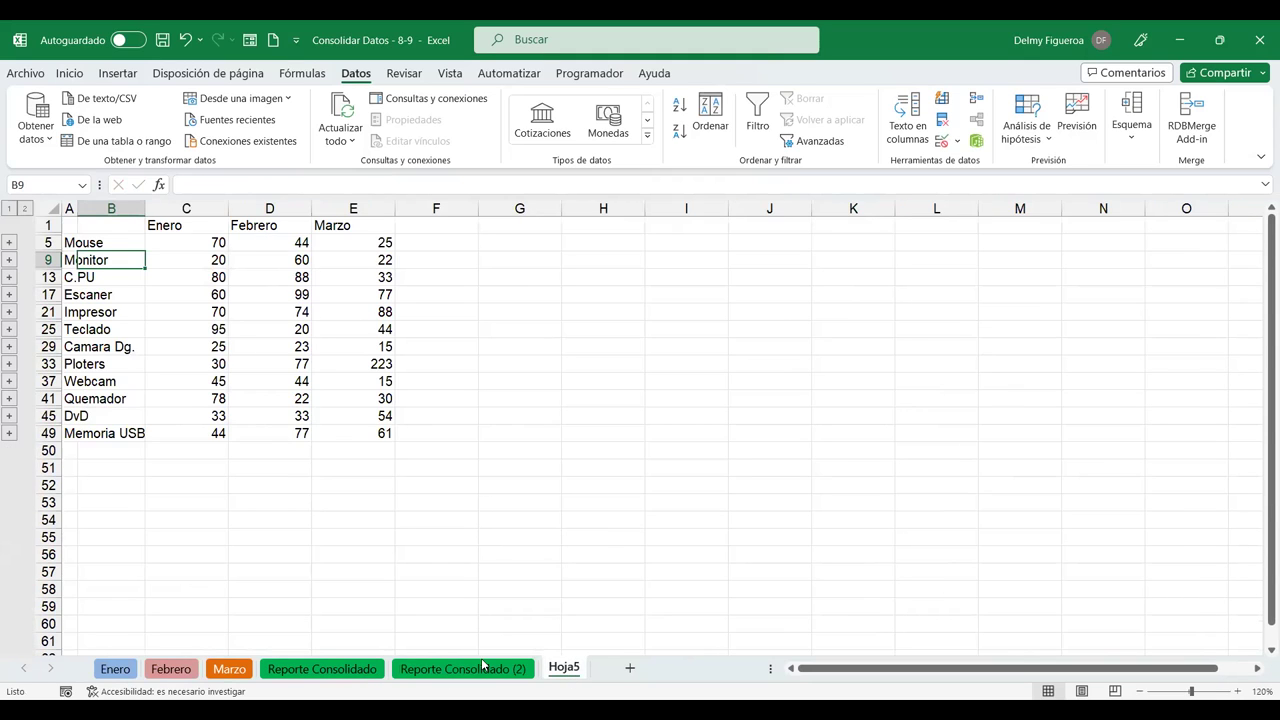
pyautogui.click(360, 259)
pyautogui.click(357, 291)
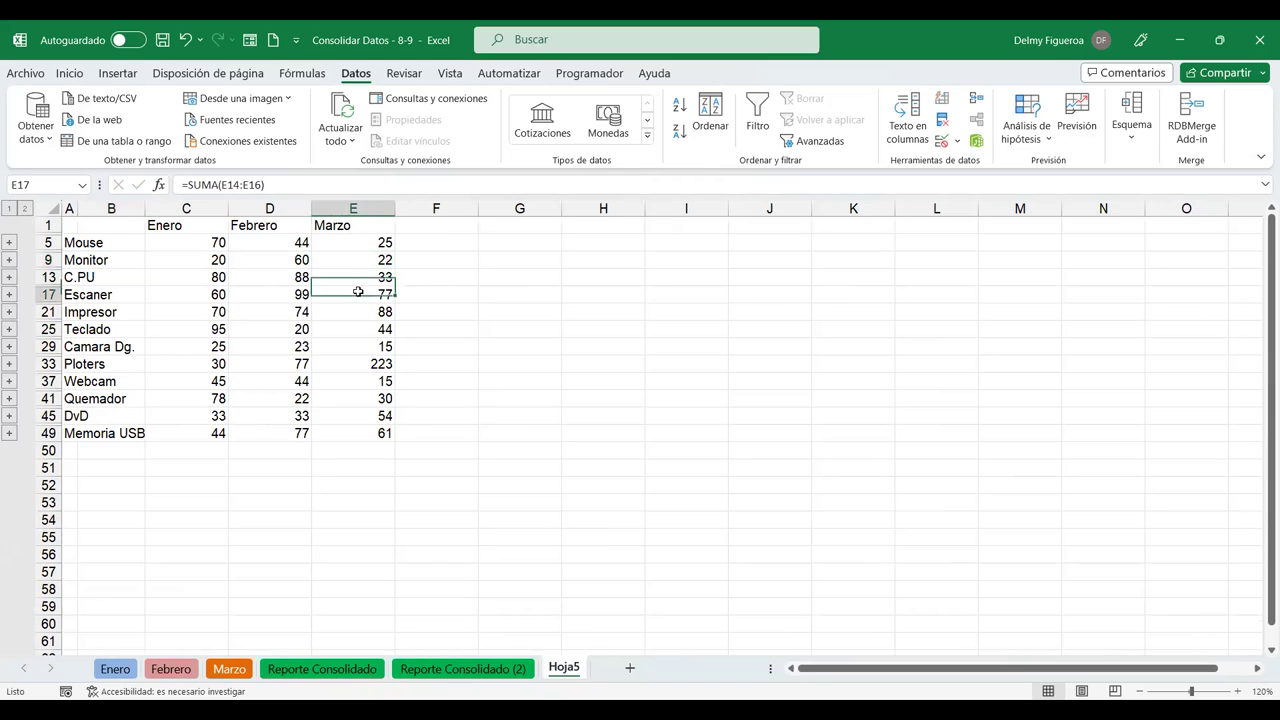
pyautogui.click(185, 264)
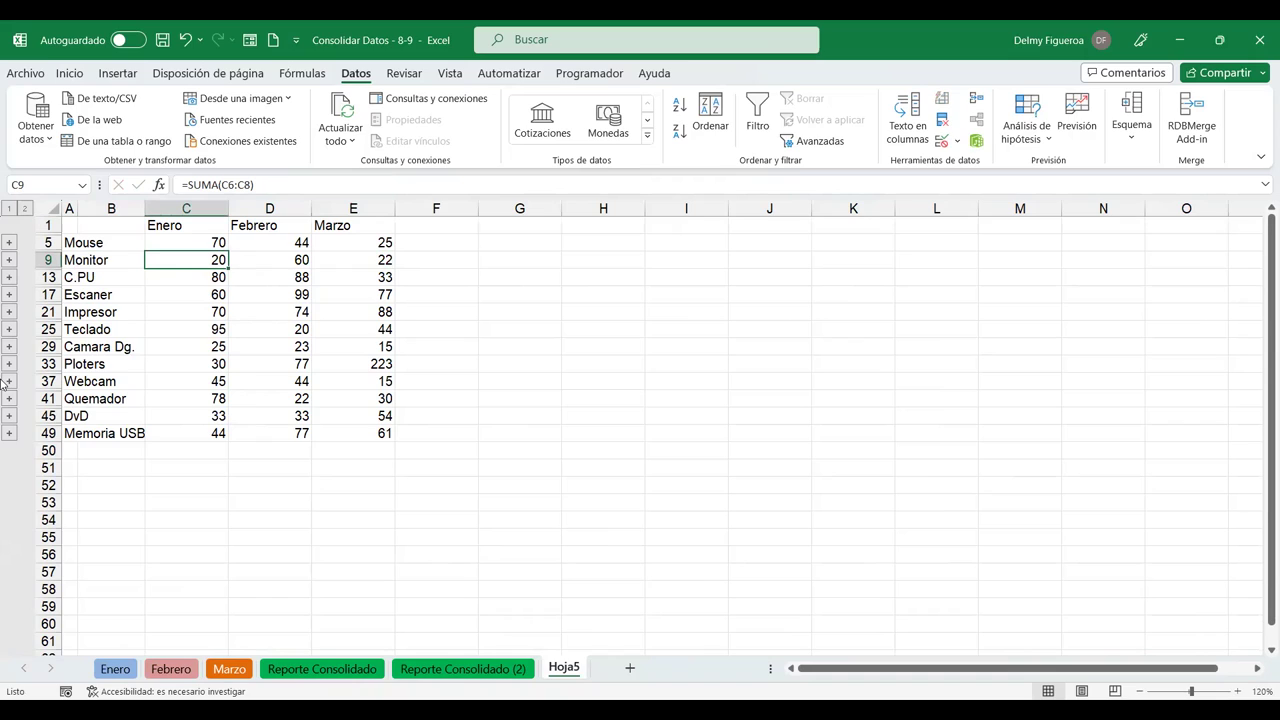
pyautogui.keyDown('ctrl'); pyautogui.click(125, 232); pyautogui.keyUp('ctrl')
pyautogui.click(203, 404)
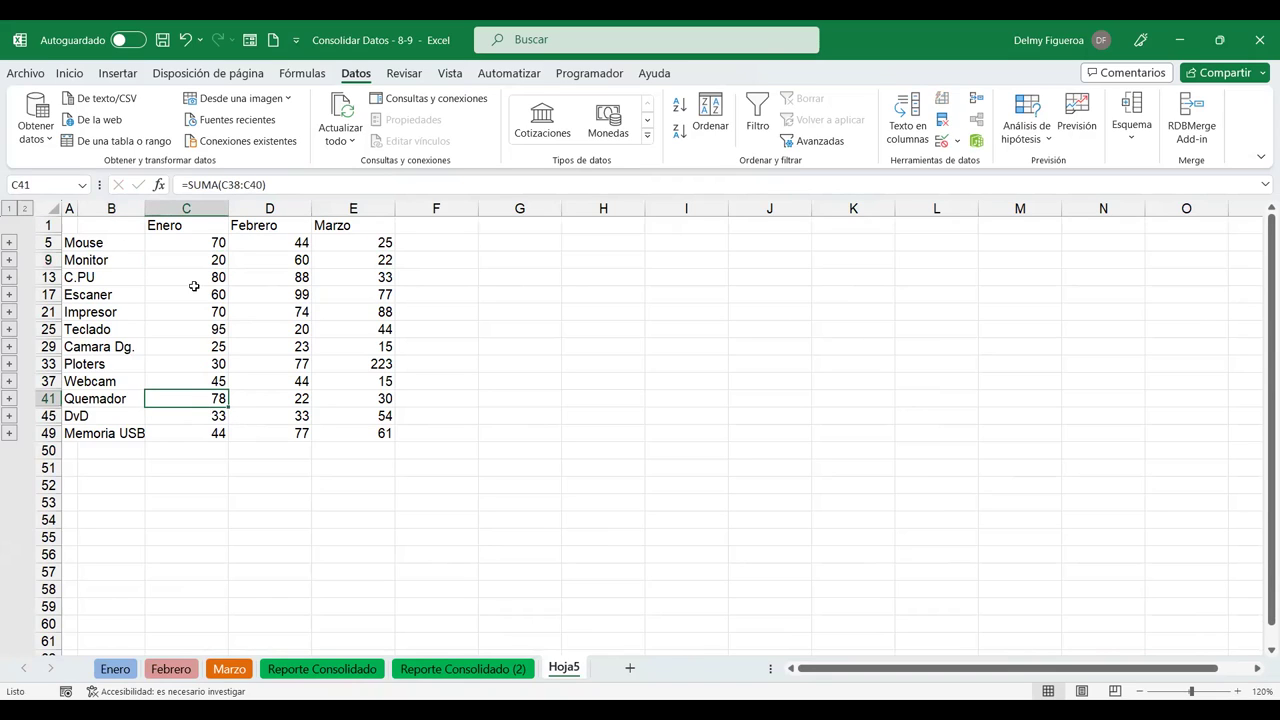
# Compare the Enero table's Mouse, Escaner and Monitor entries with the Hoja5 consolidation.
pyautogui.click(116, 669)
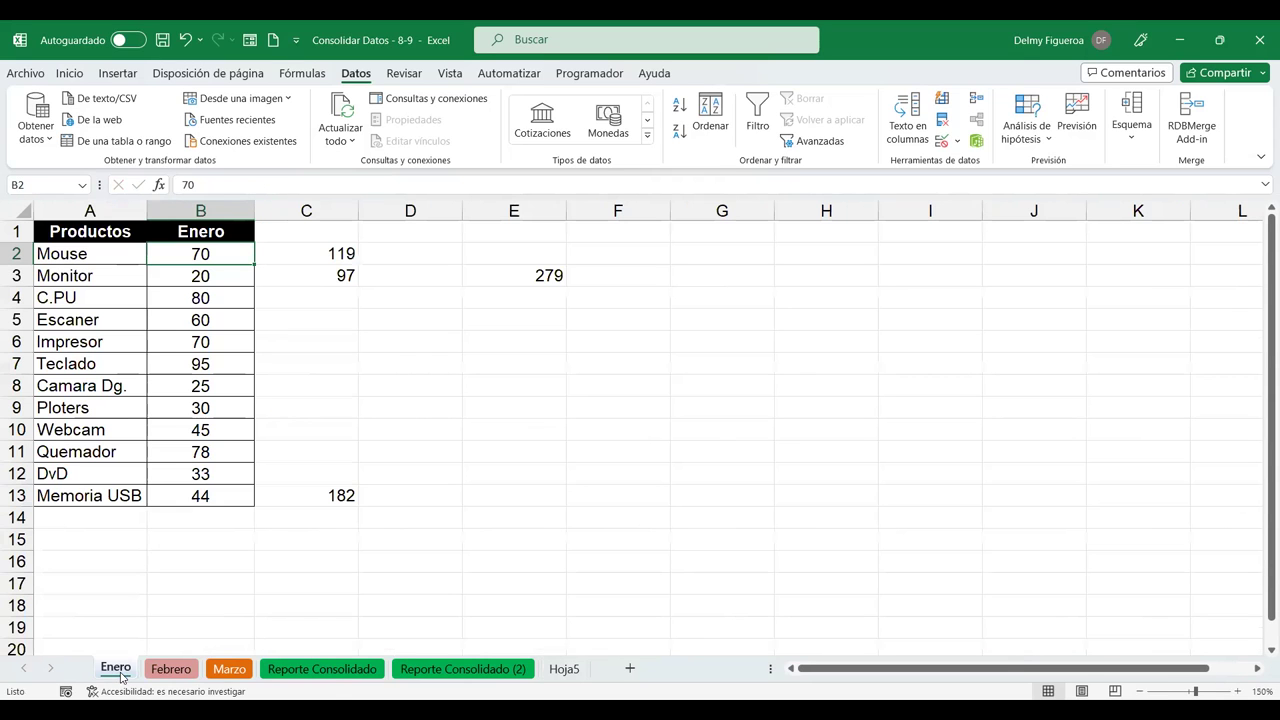
pyautogui.click(566, 676)
pyautogui.click(487, 670)
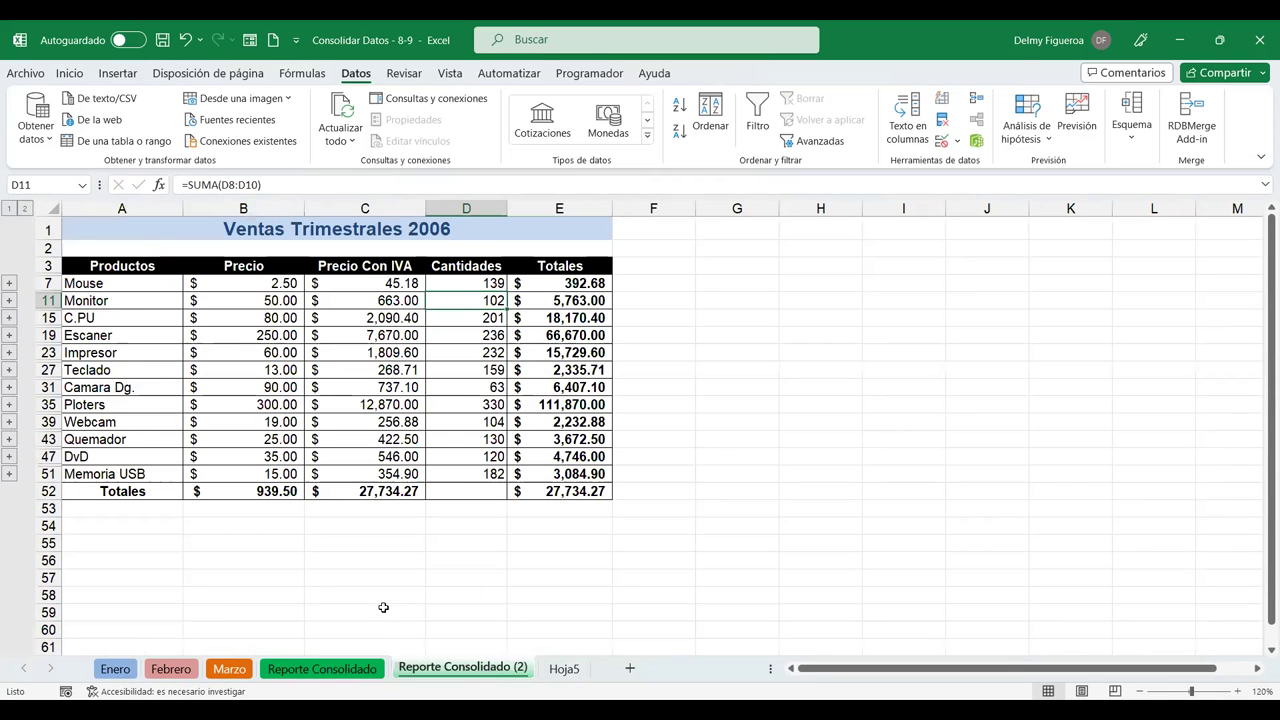
pyautogui.click(117, 670)
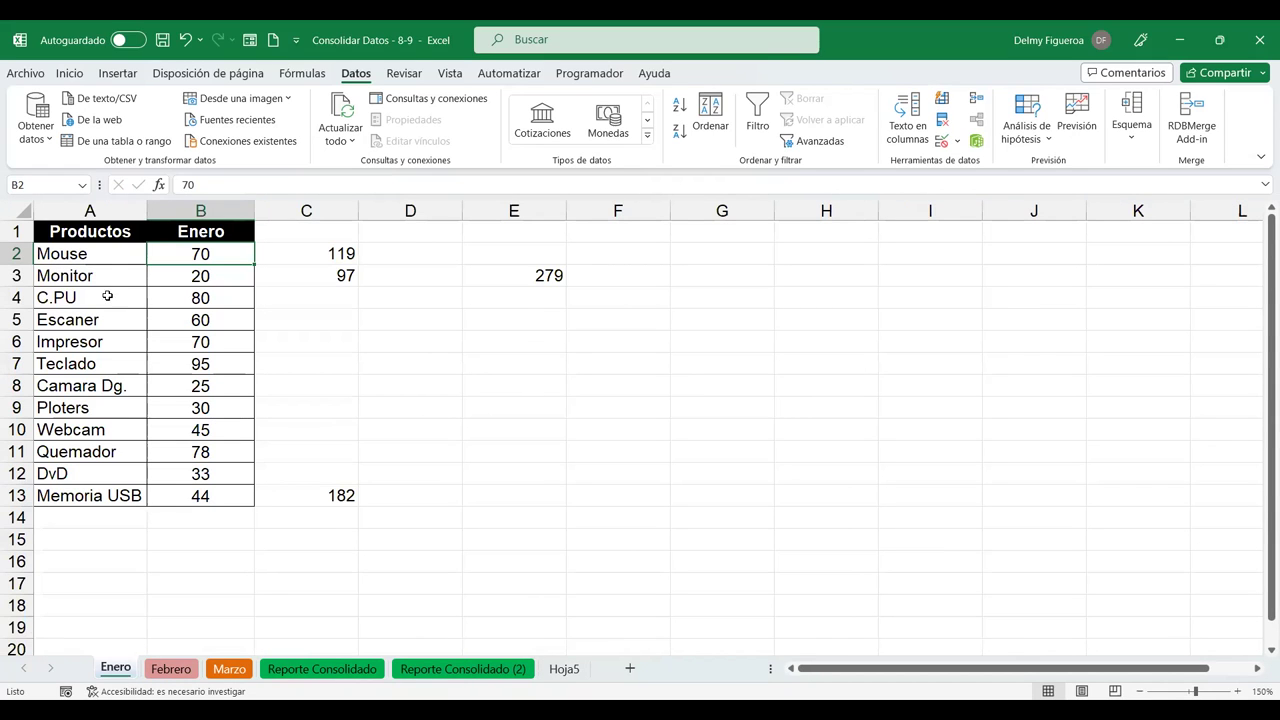
pyautogui.click(108, 256)
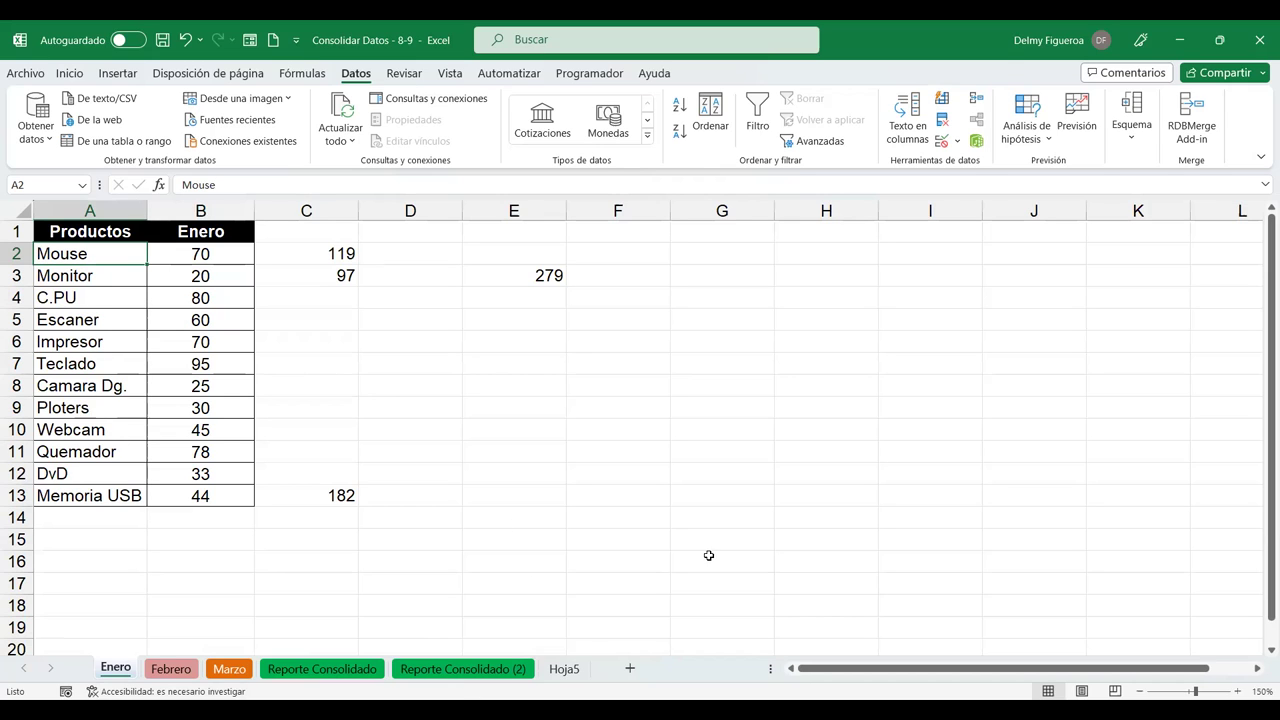
pyautogui.click(562, 670)
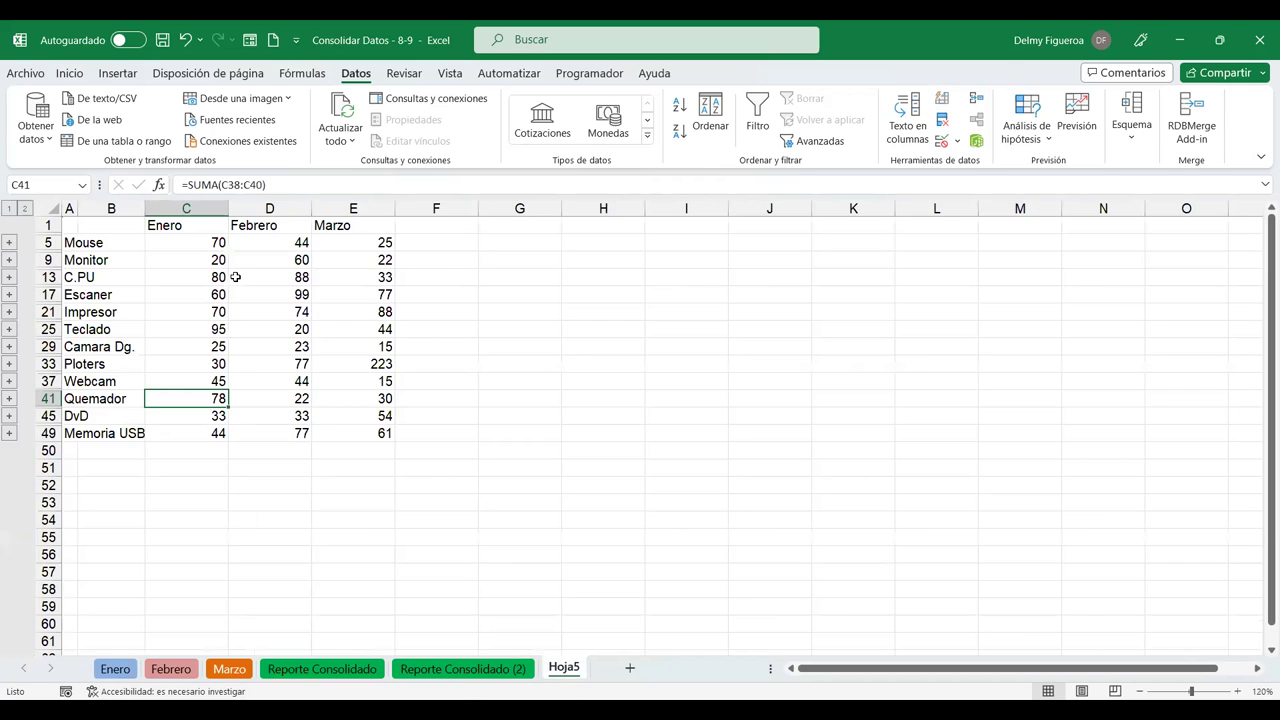
pyautogui.click(126, 673)
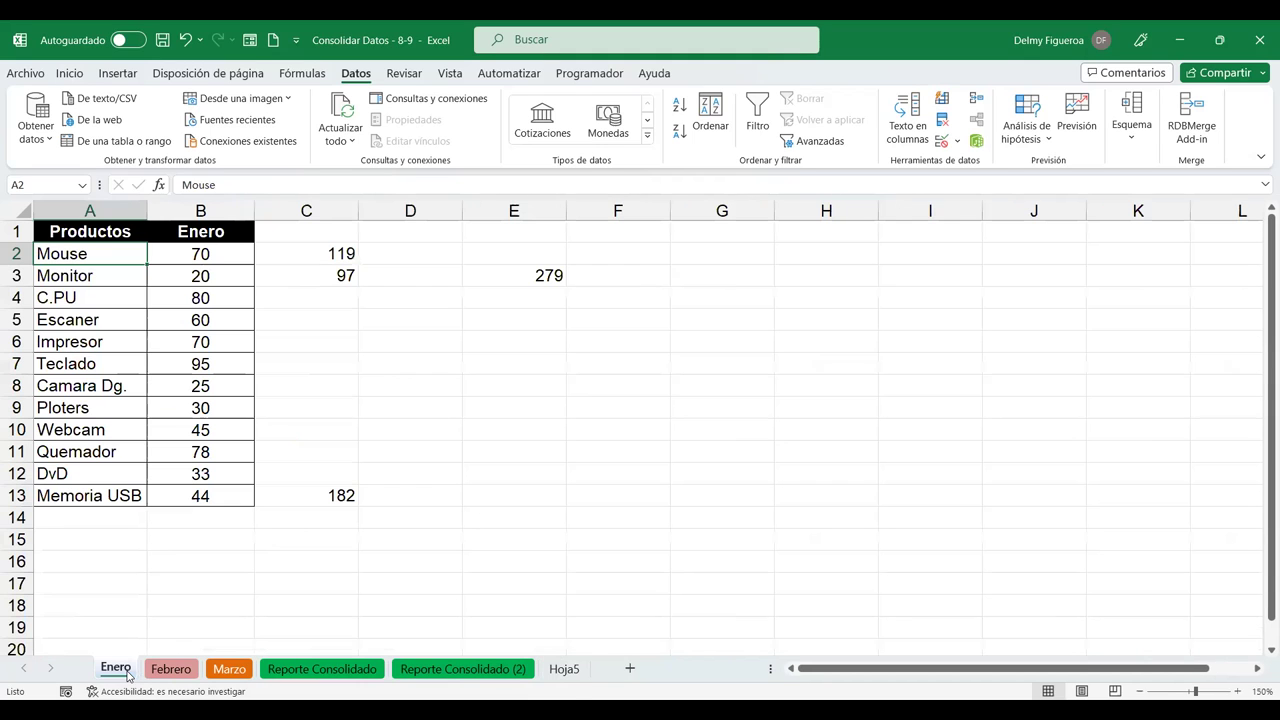
pyautogui.click(563, 672)
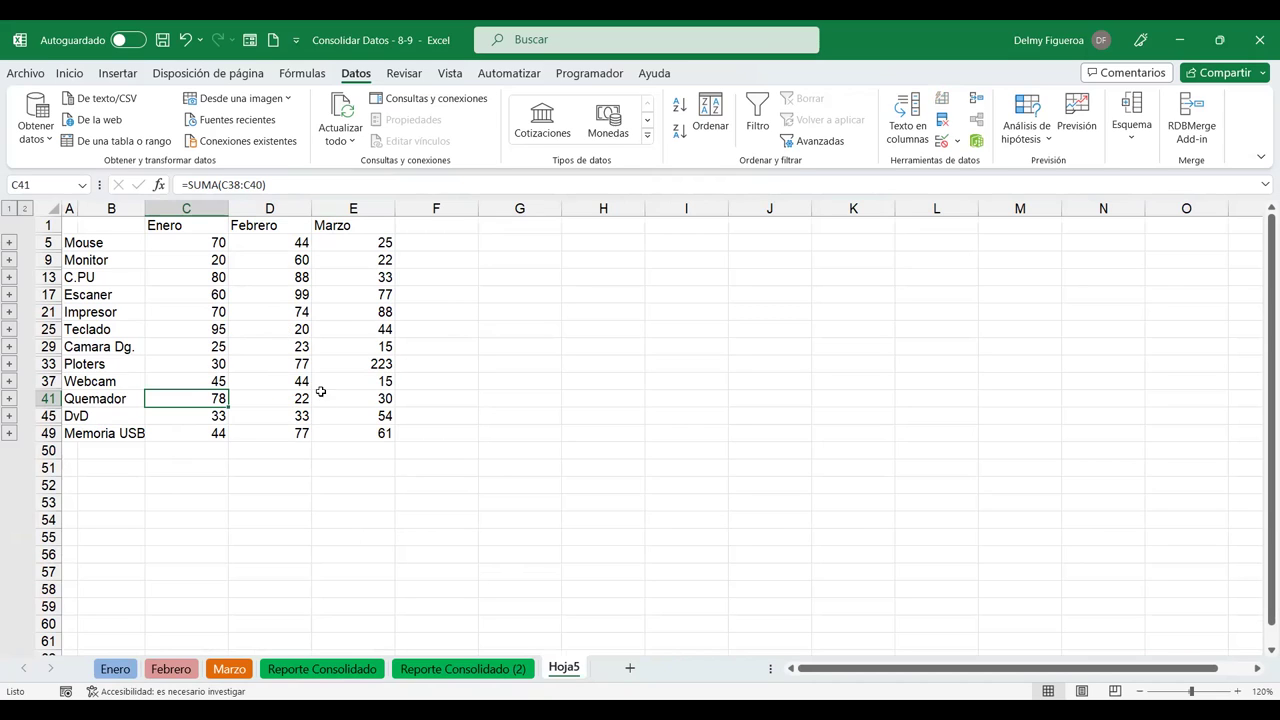
pyautogui.click(340, 353)
pyautogui.click(108, 296)
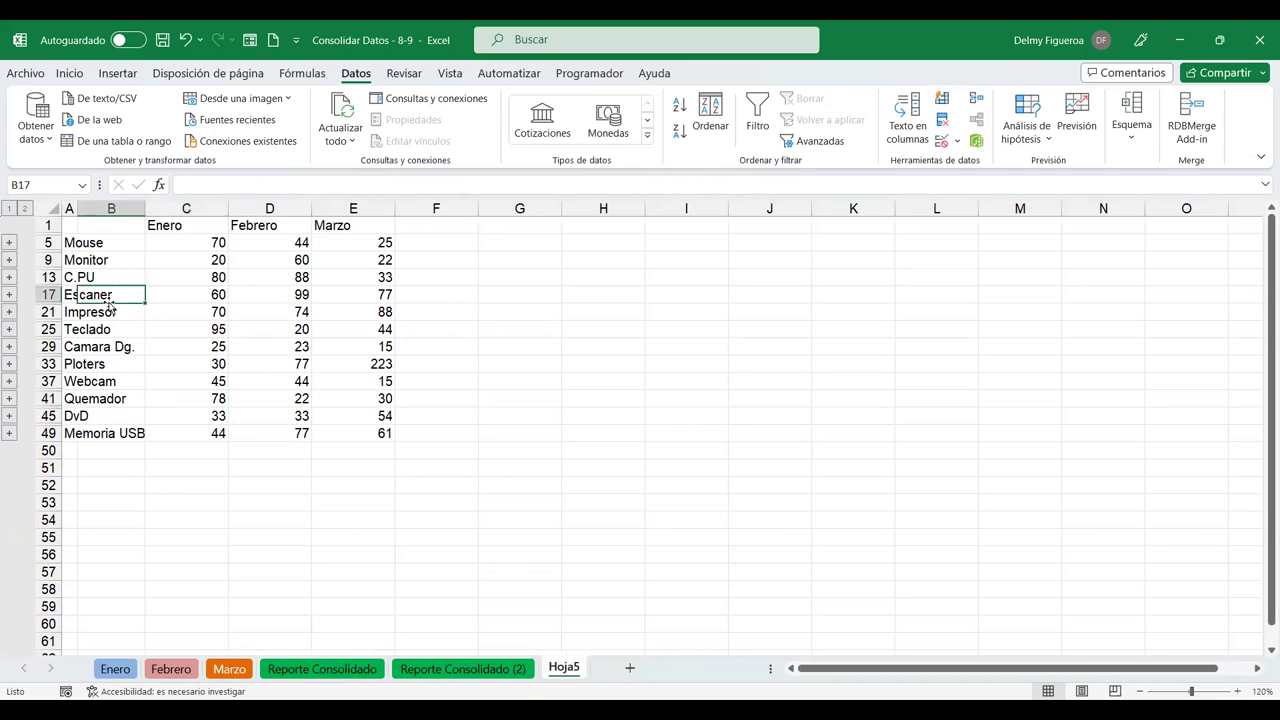
pyautogui.click(71, 262)
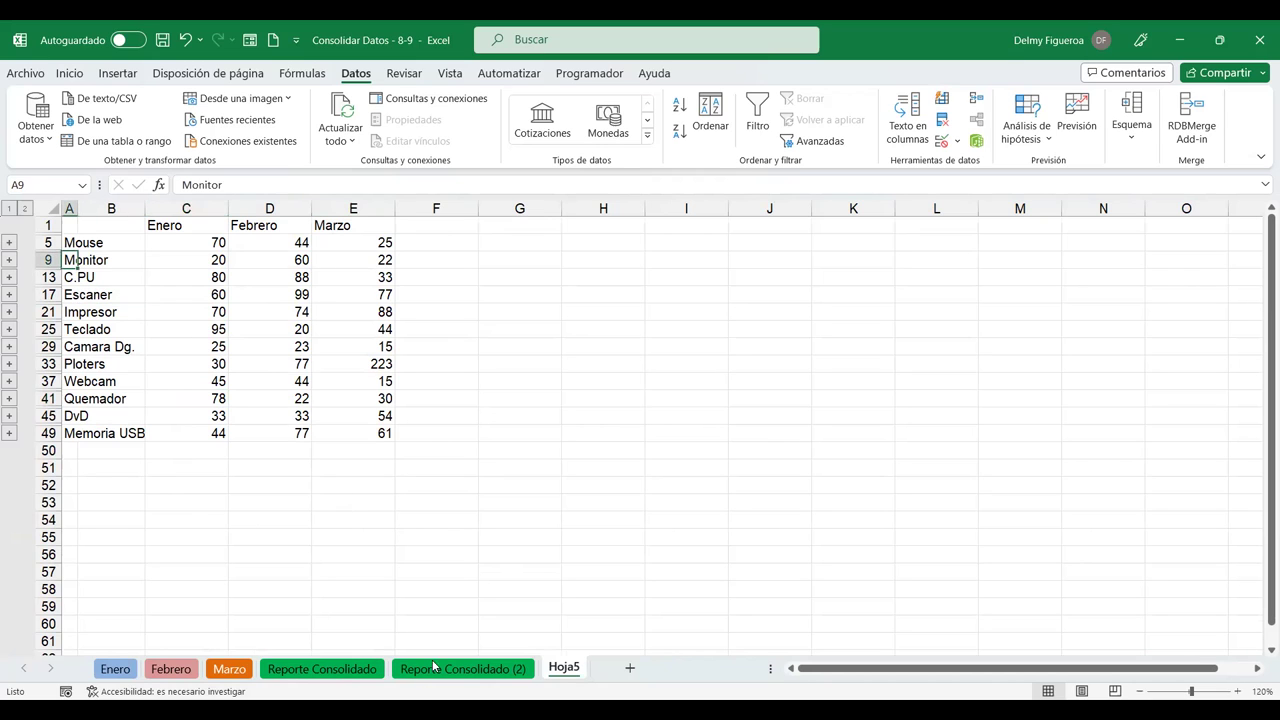
# Clear the stray totals 119, 97, 279 and 182 beside the Enero table.
pyautogui.click(126, 673)
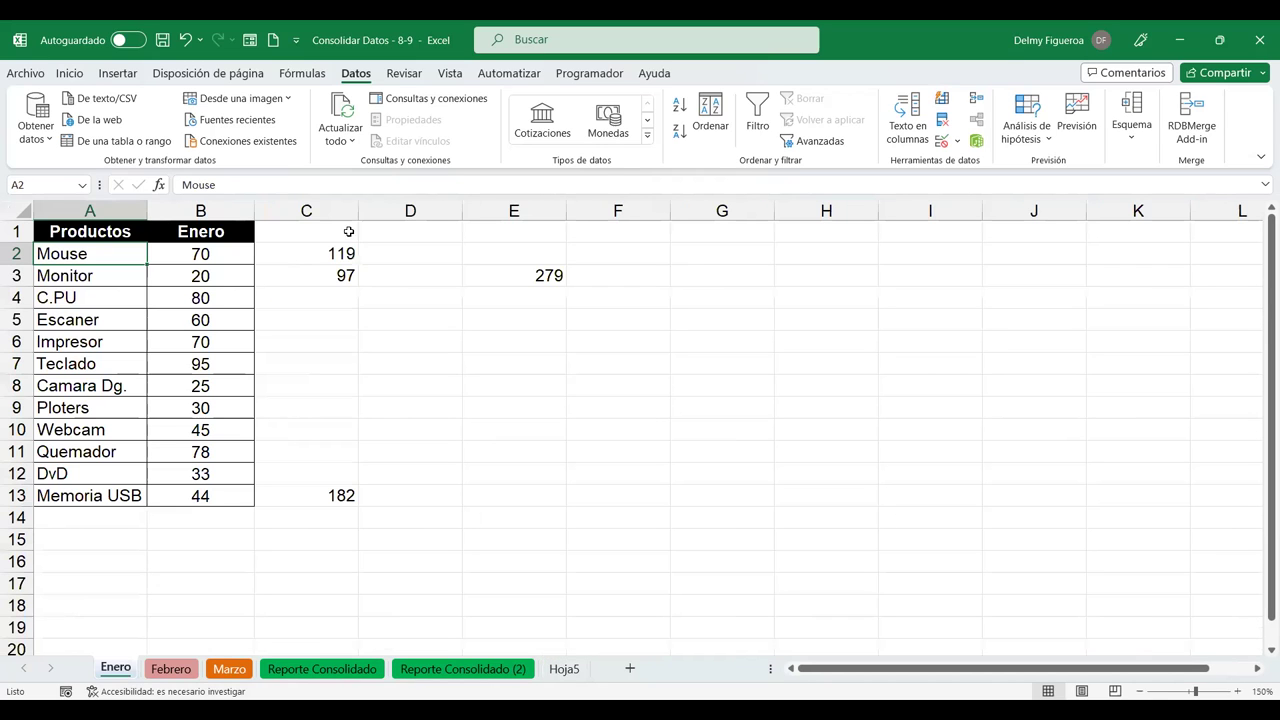
pyautogui.moveTo(349, 231); pyautogui.dragTo(849, 575)
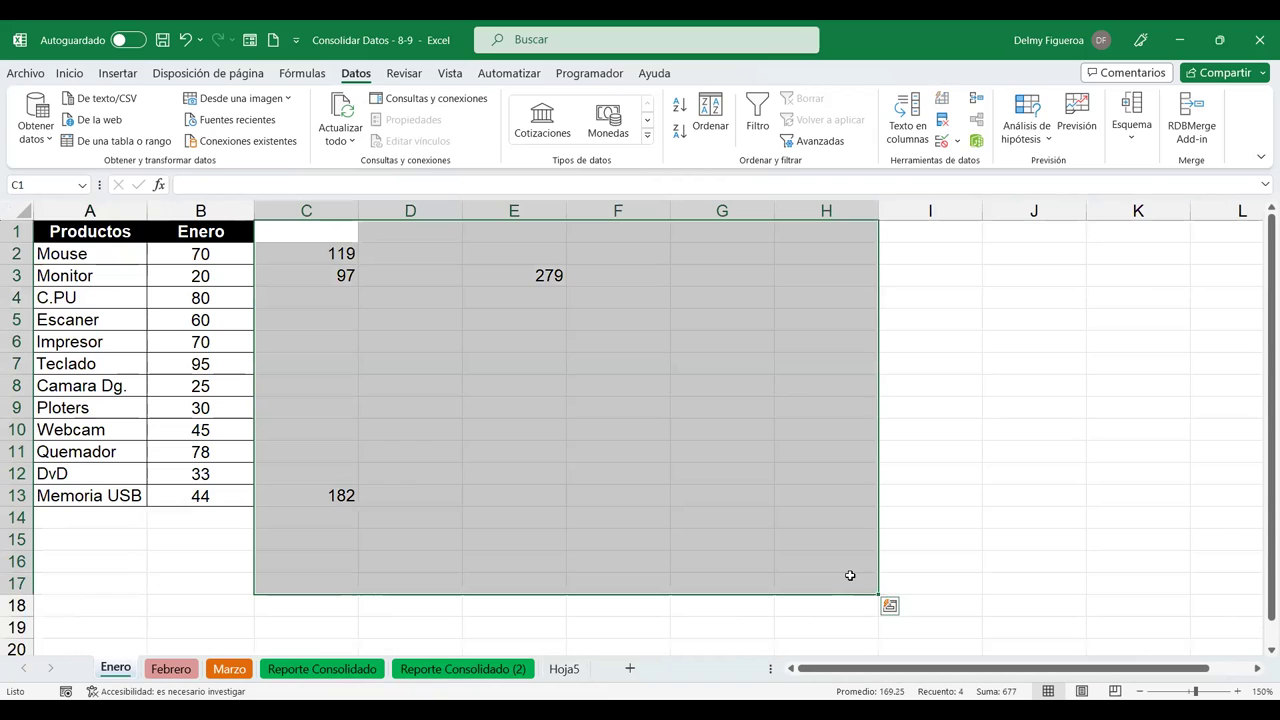
pyautogui.press('Delete')
pyautogui.click(410, 340)
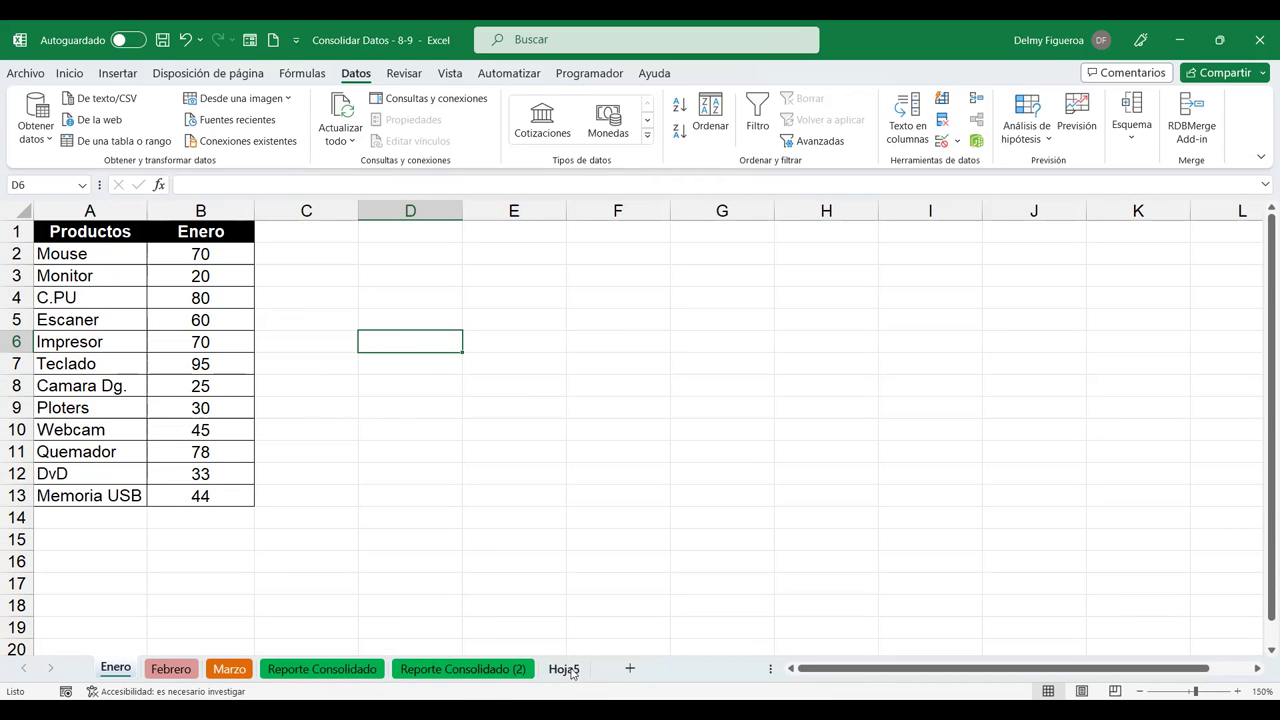
# Delete the Camara Dg. row from the Enero sheet.
pyautogui.click(16, 386)
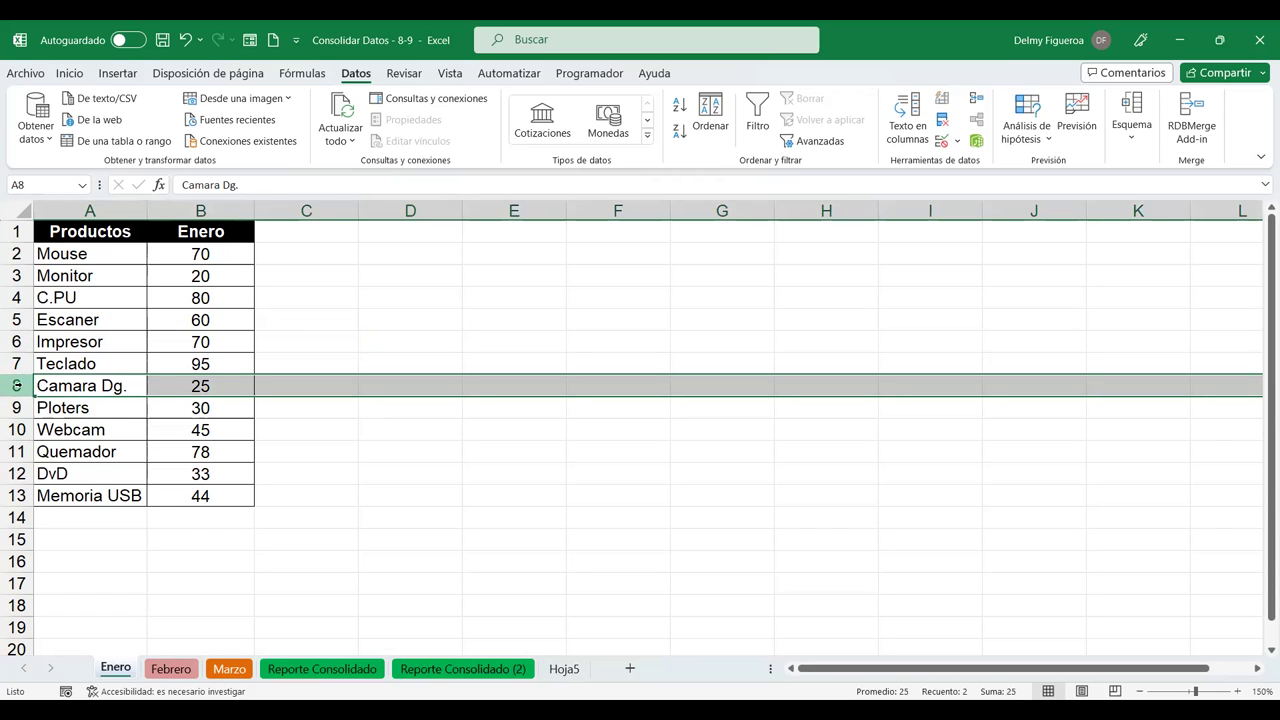
pyautogui.rightClick(16, 386)
pyautogui.click(74, 250)
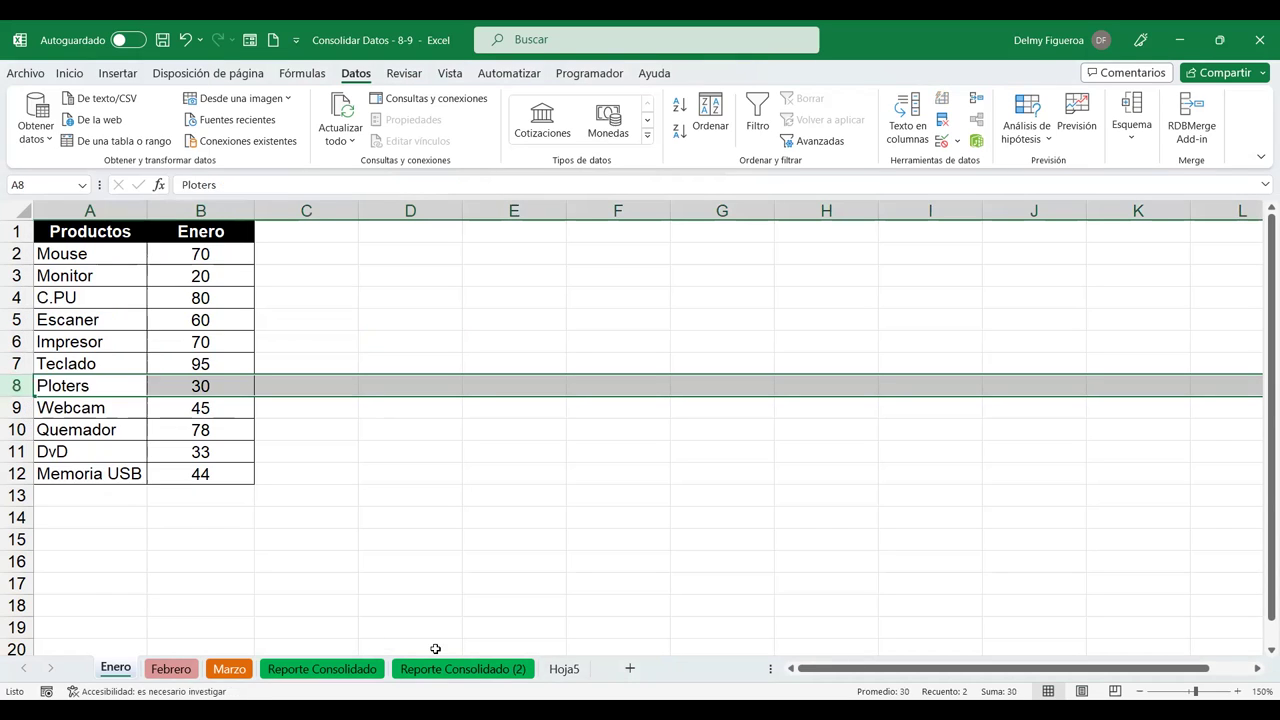
# Inspect the resulting Camara Dg. #¡REF! errors on Reporte Consolidado (2) and Hoja5.
pyautogui.click(315, 669)
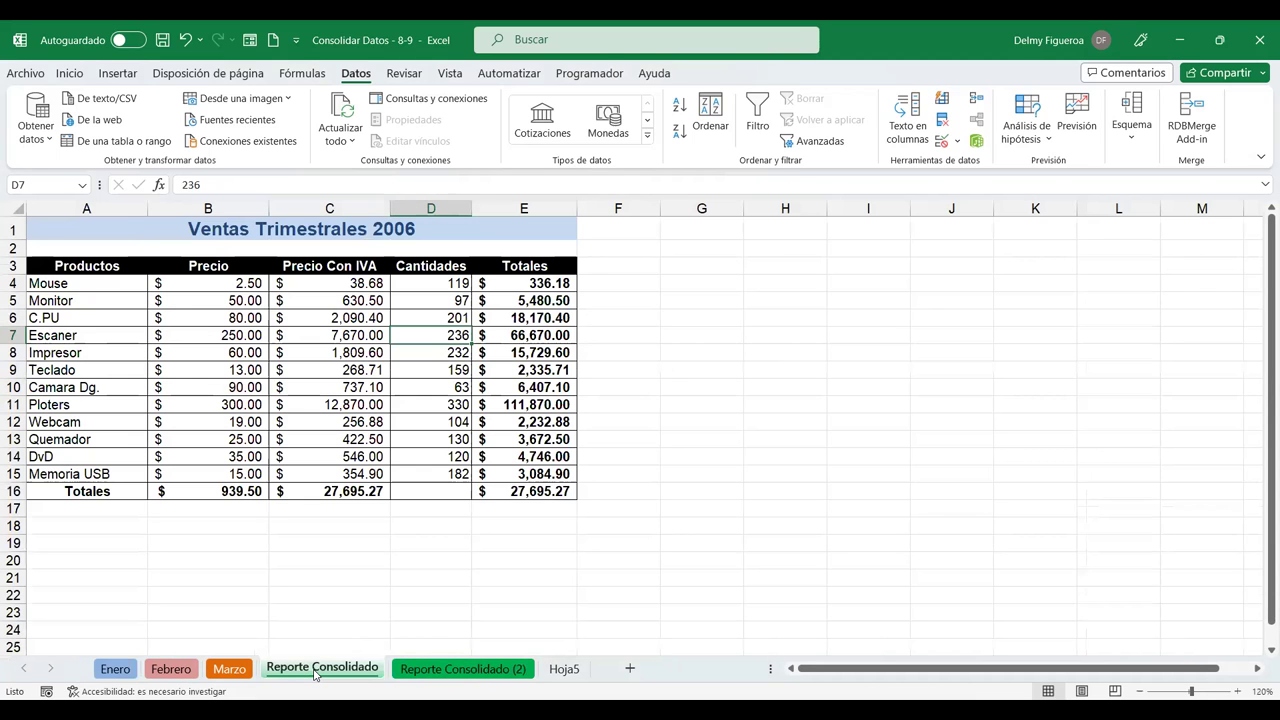
pyautogui.click(120, 390)
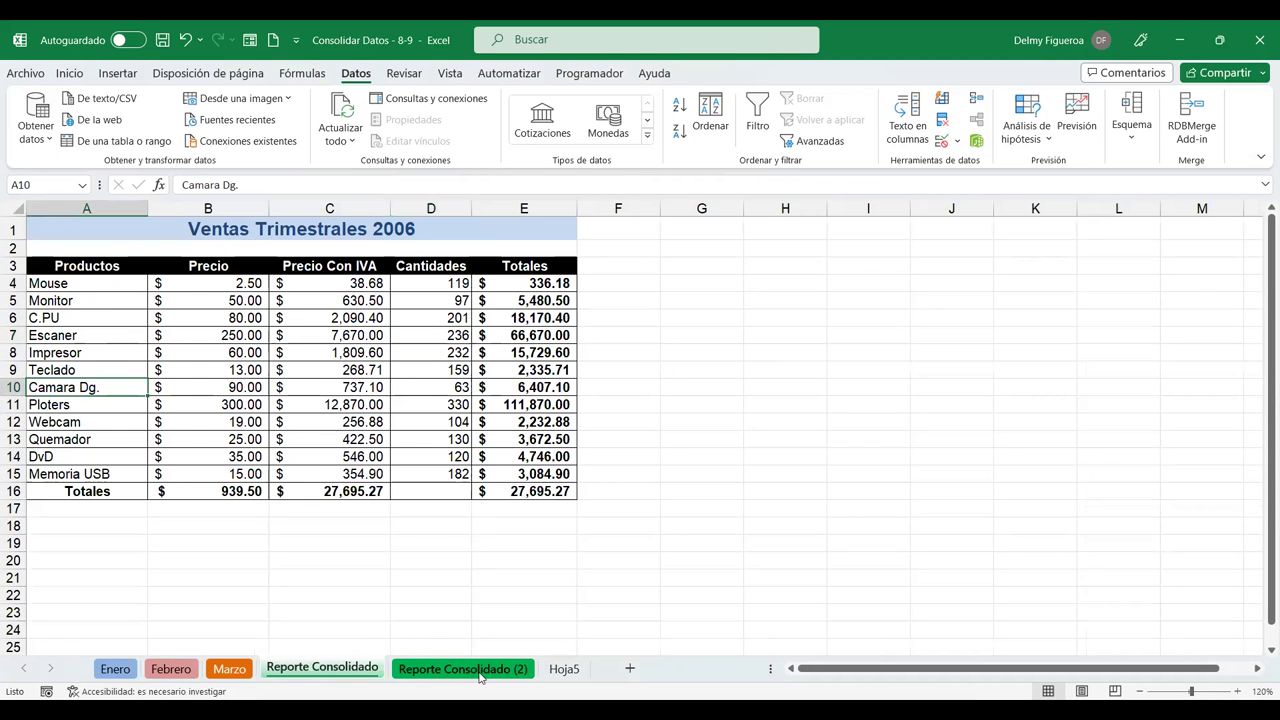
pyautogui.click(470, 669)
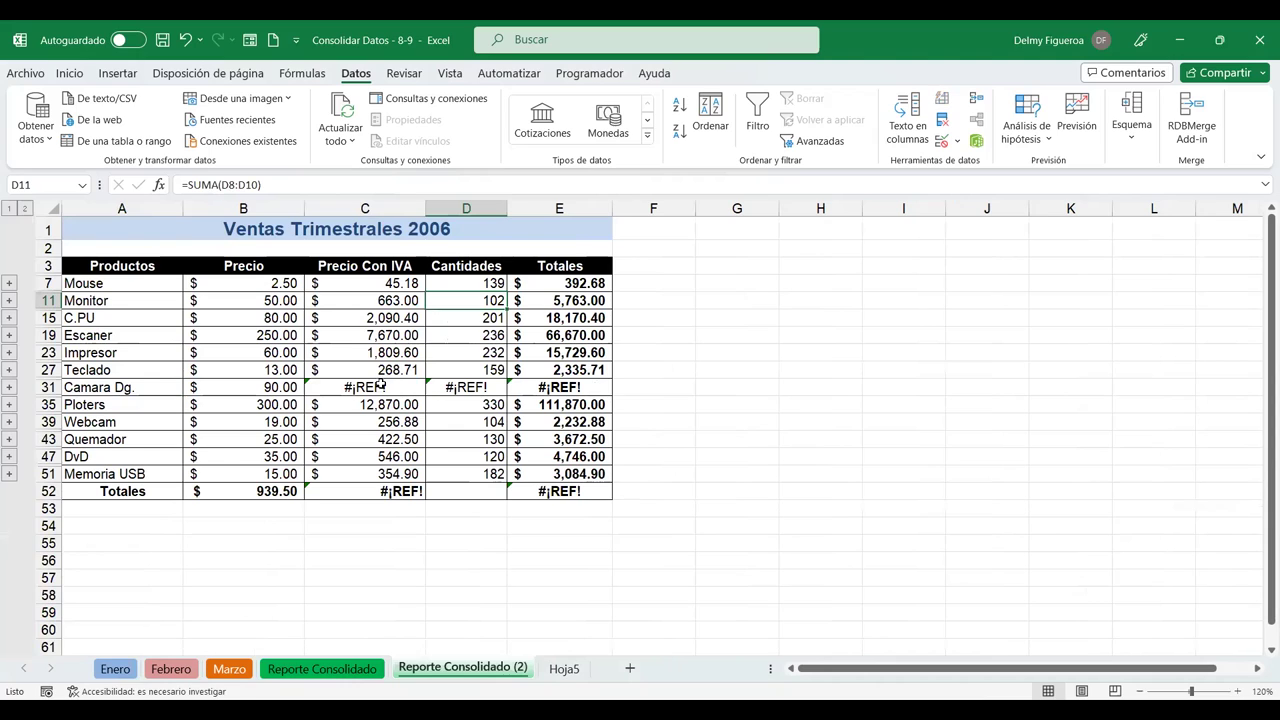
pyautogui.click(380, 388)
pyautogui.click(466, 391)
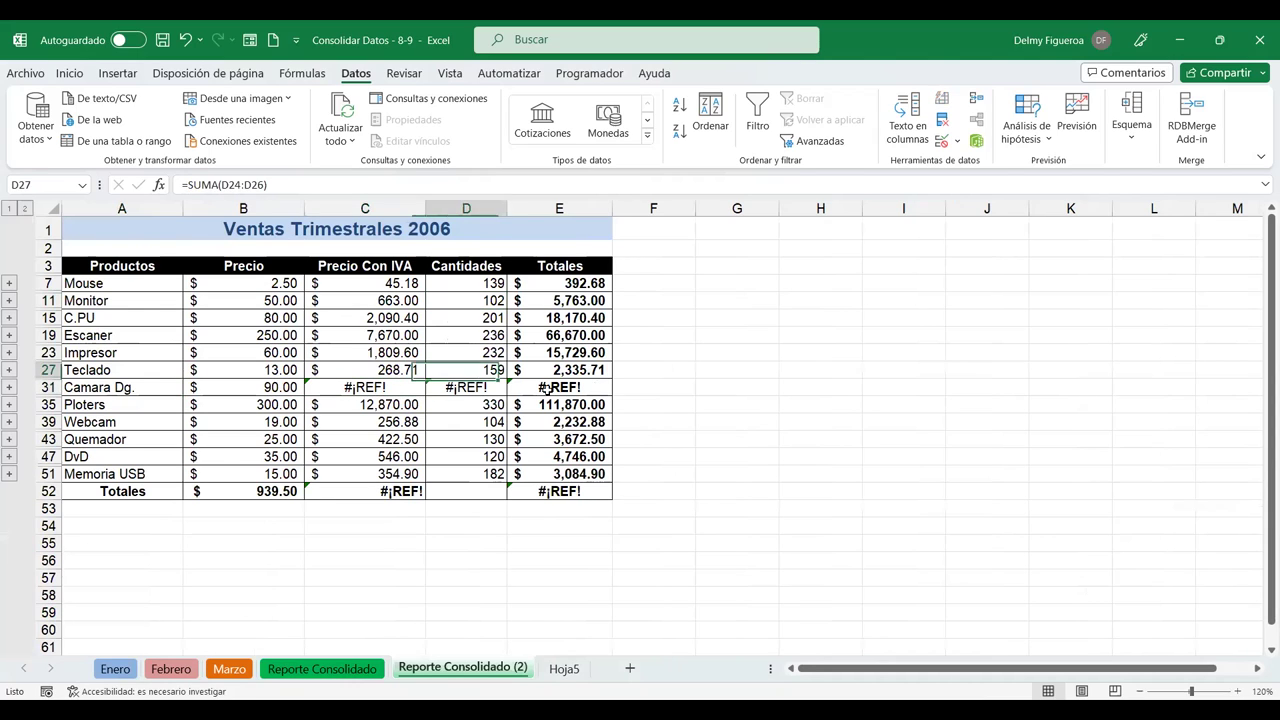
pyautogui.click(558, 386)
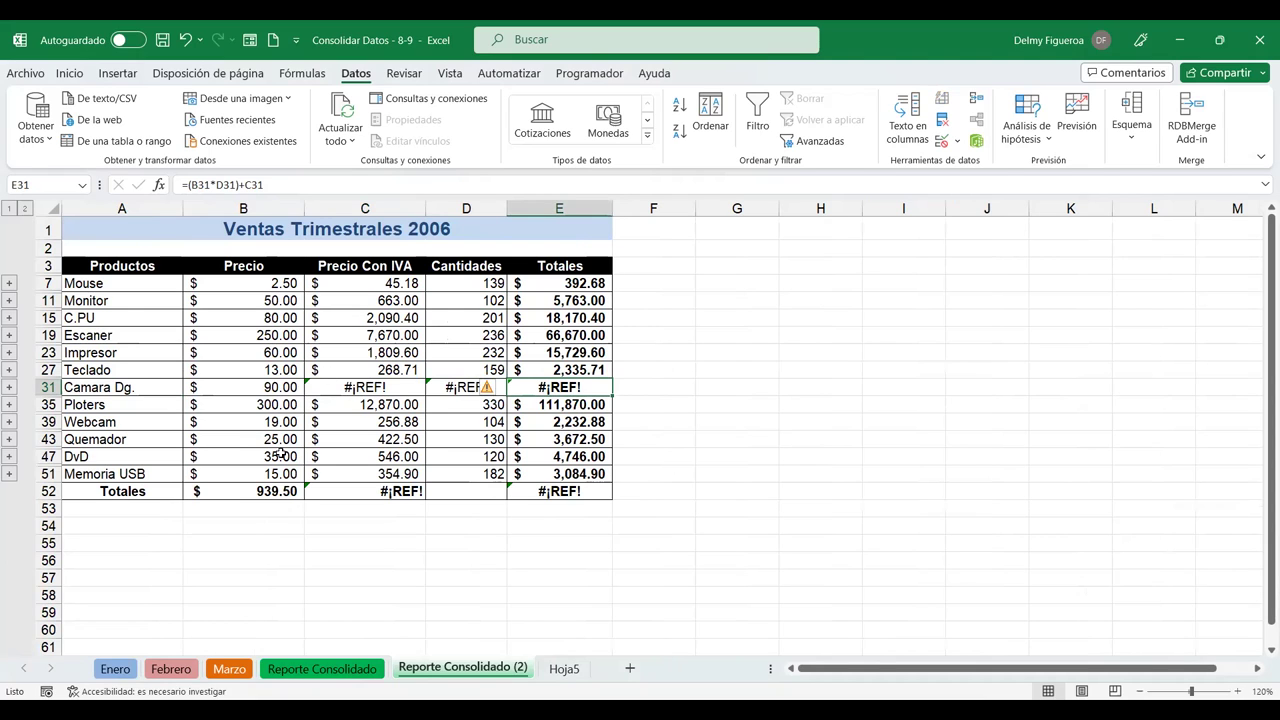
pyautogui.click(560, 670)
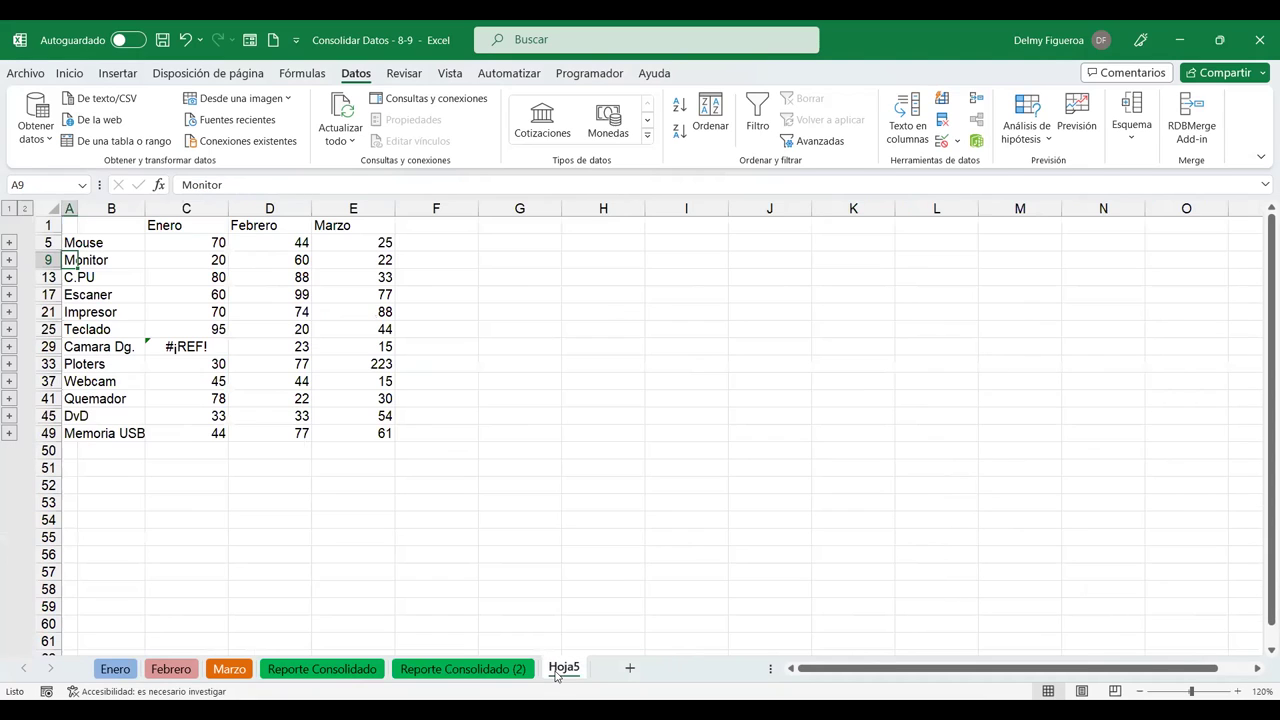
# Inspect the broken Camara Dg. =SUMA formula in C29, then return to the Enero sheet.
pyautogui.click(173, 345)
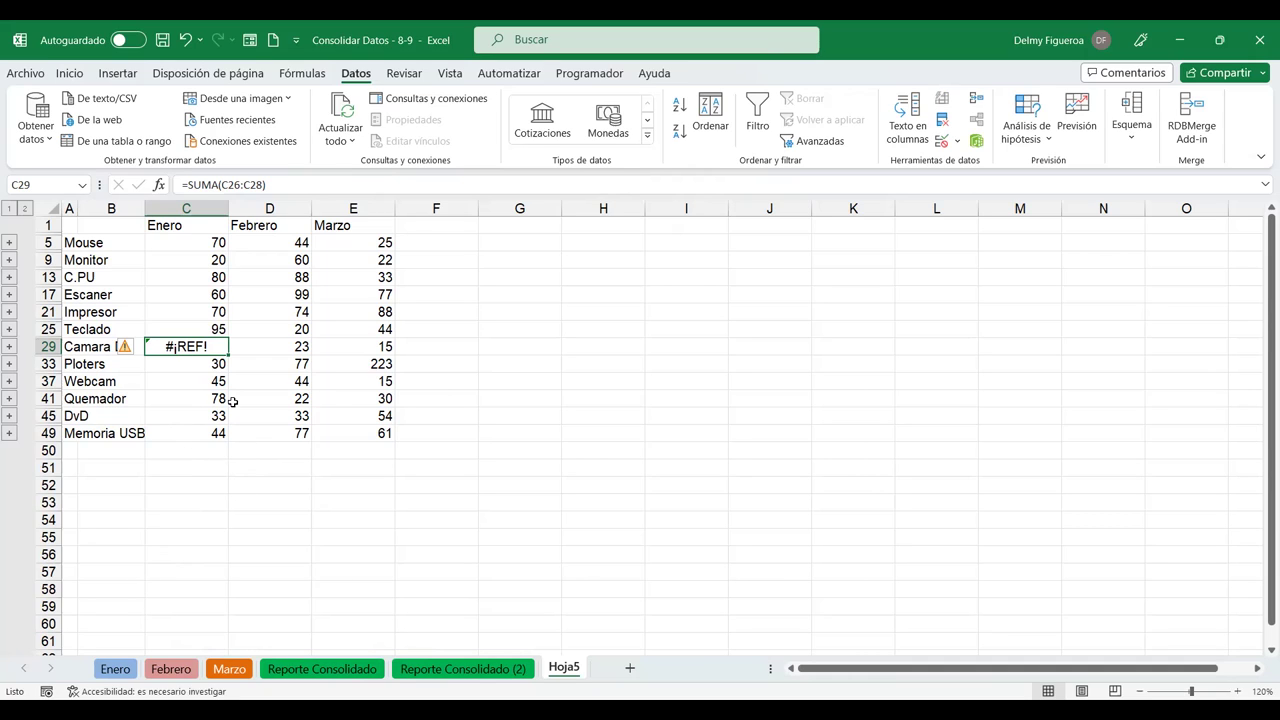
pyautogui.click(570, 381)
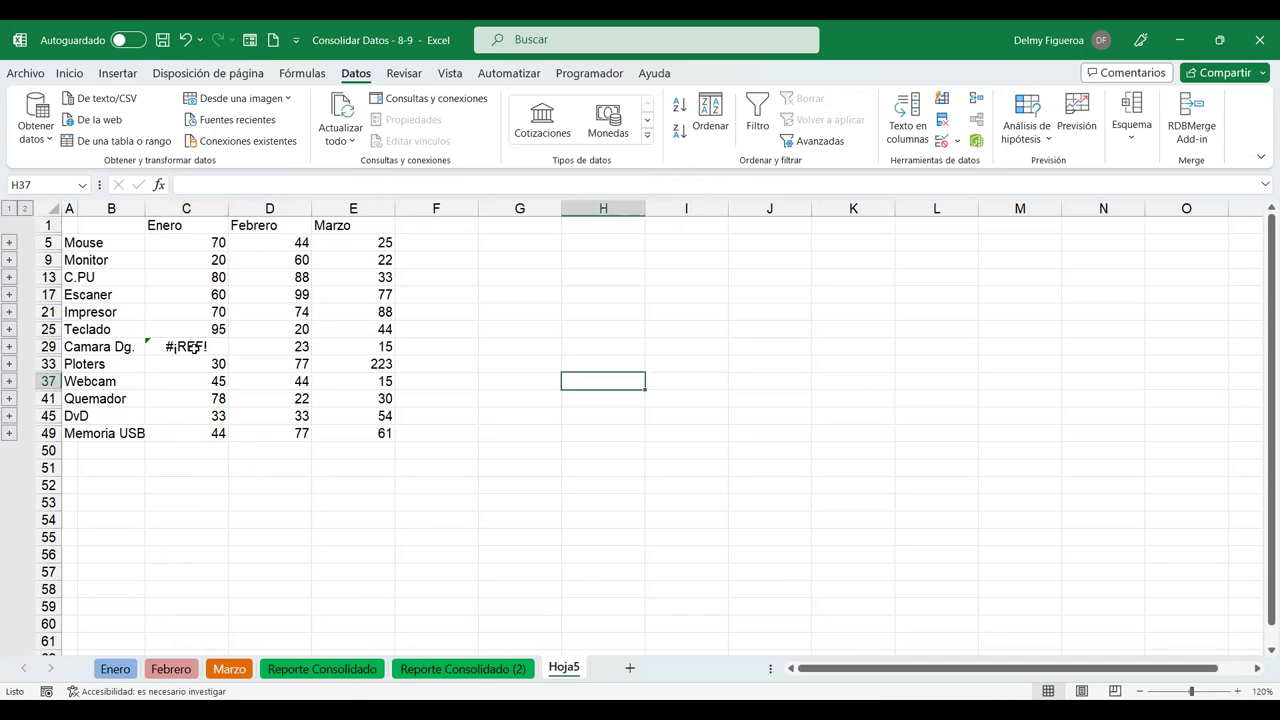
pyautogui.click(129, 672)
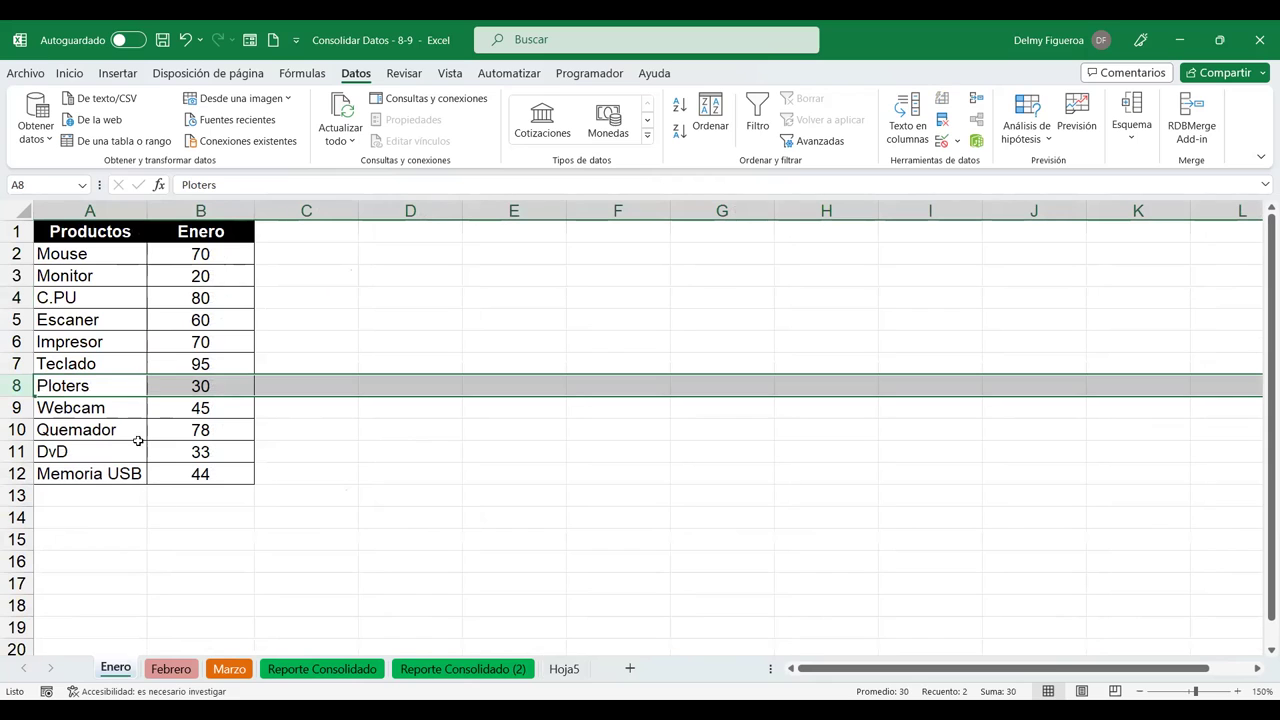
# Undo the deletion of the Camara Dg. row on Enero with Ctrl+Z.
pyautogui.click(171, 669)
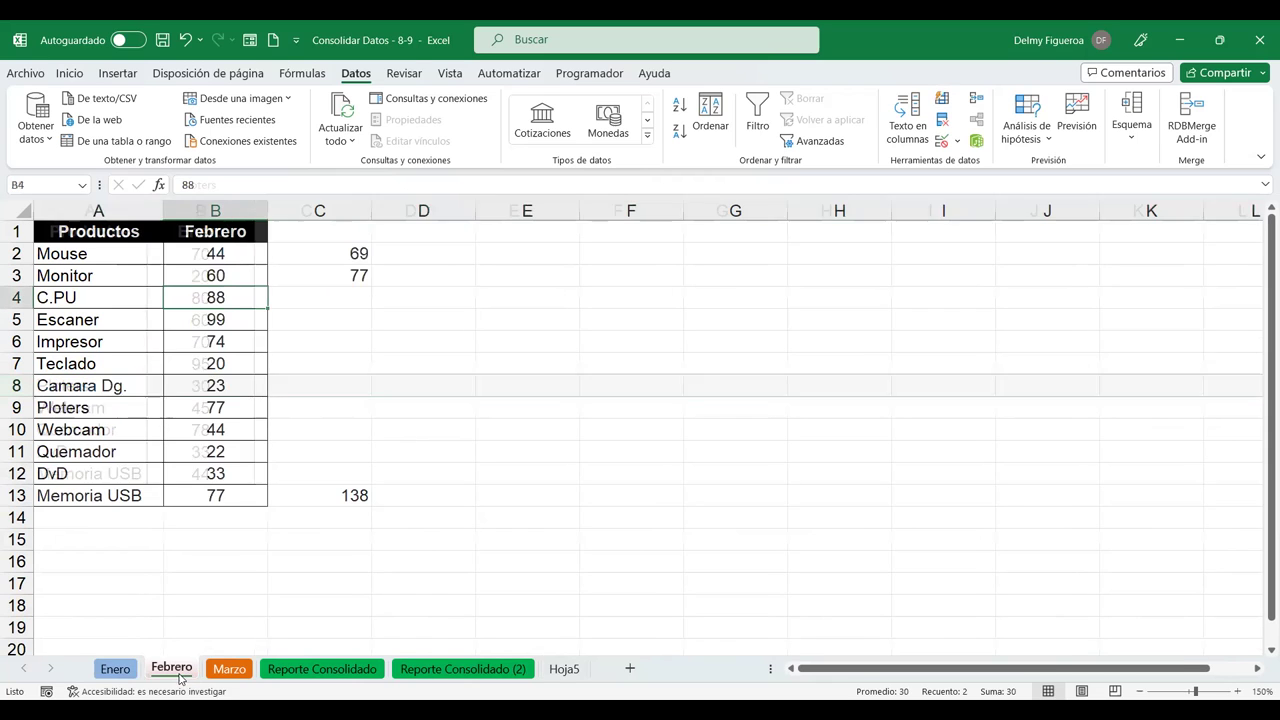
pyautogui.click(116, 668)
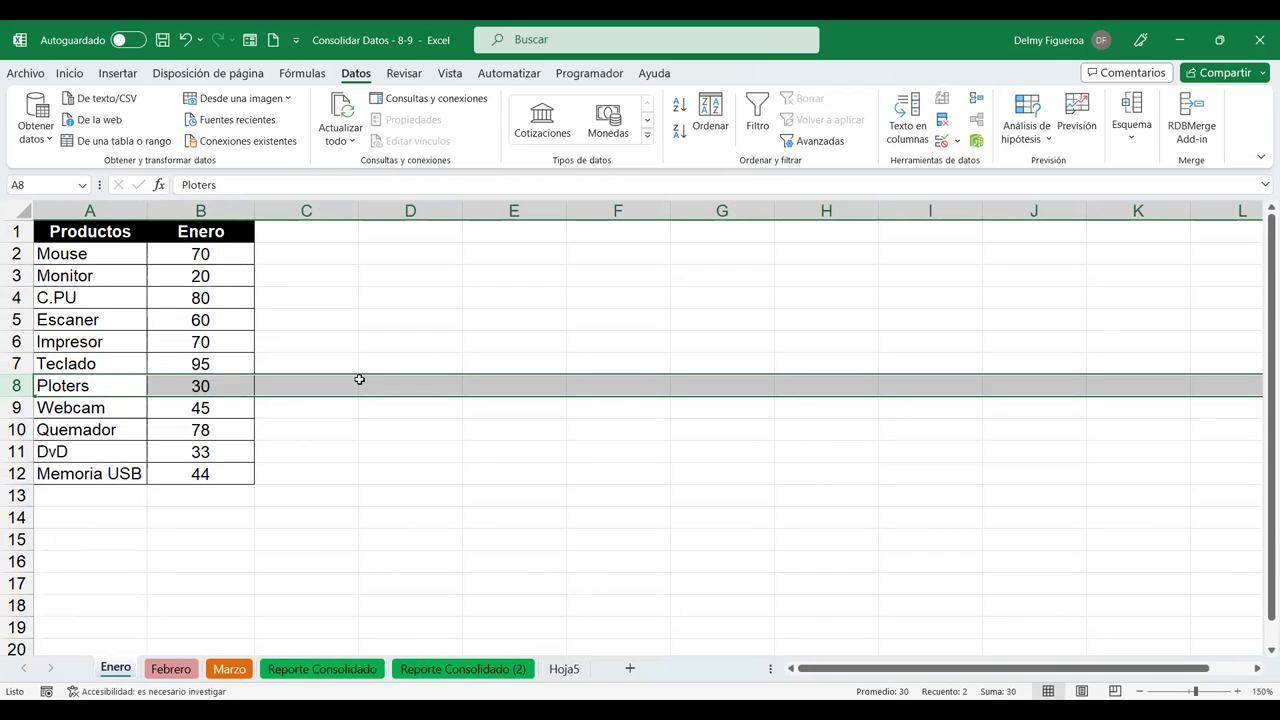
pyautogui.hotkey('ctrl', 'z')
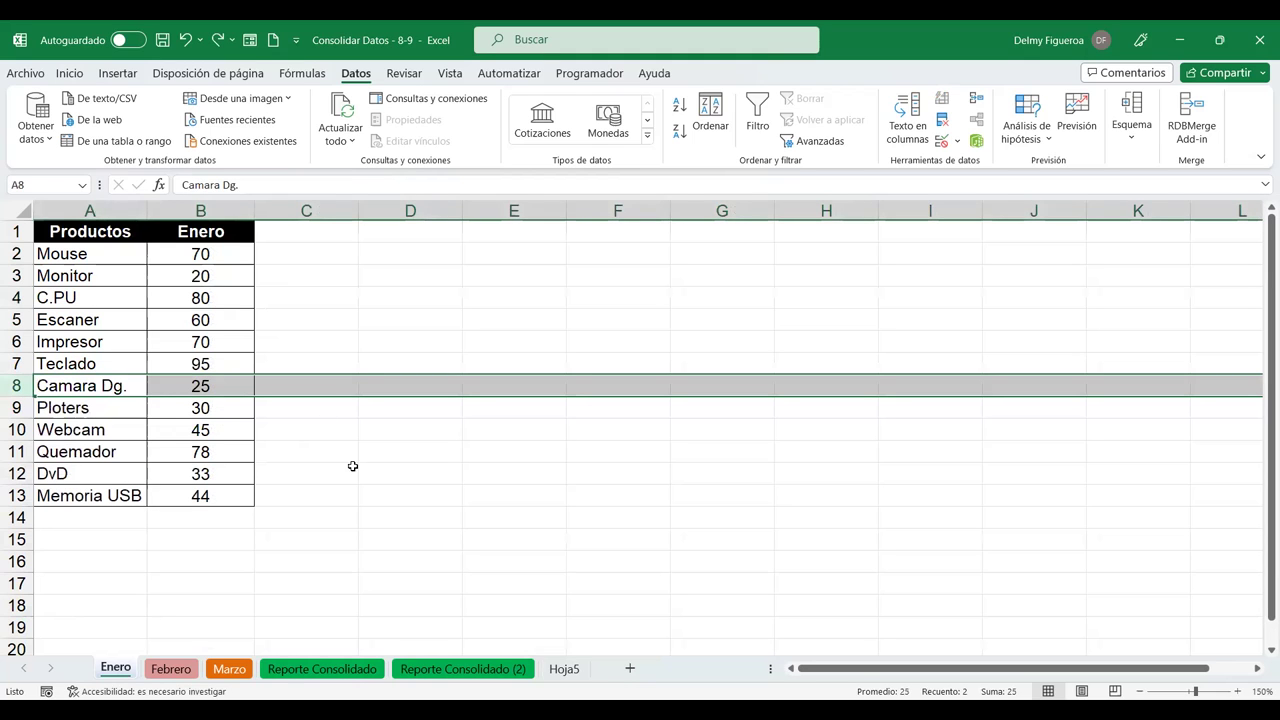
# Verify that both Reporte Consolidado sheets and Hoja5 show Camara Dg. values again, then select Enero B8.
pyautogui.click(348, 669)
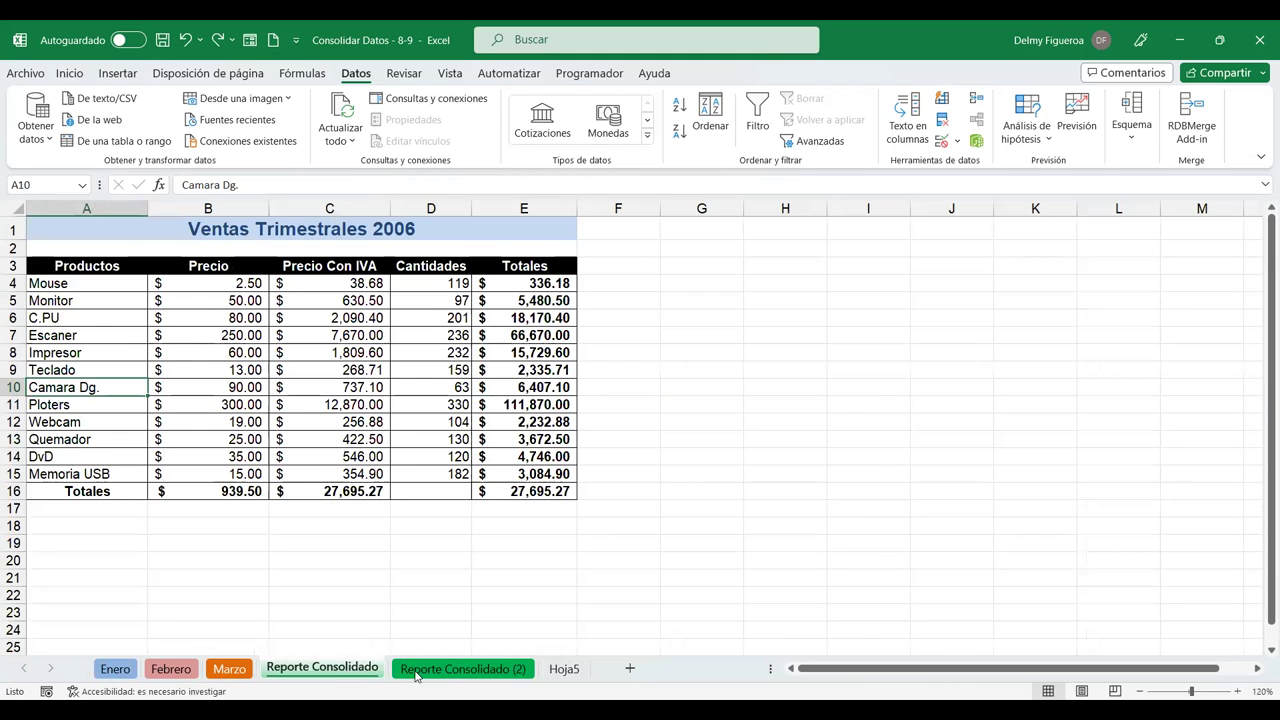
pyautogui.click(447, 672)
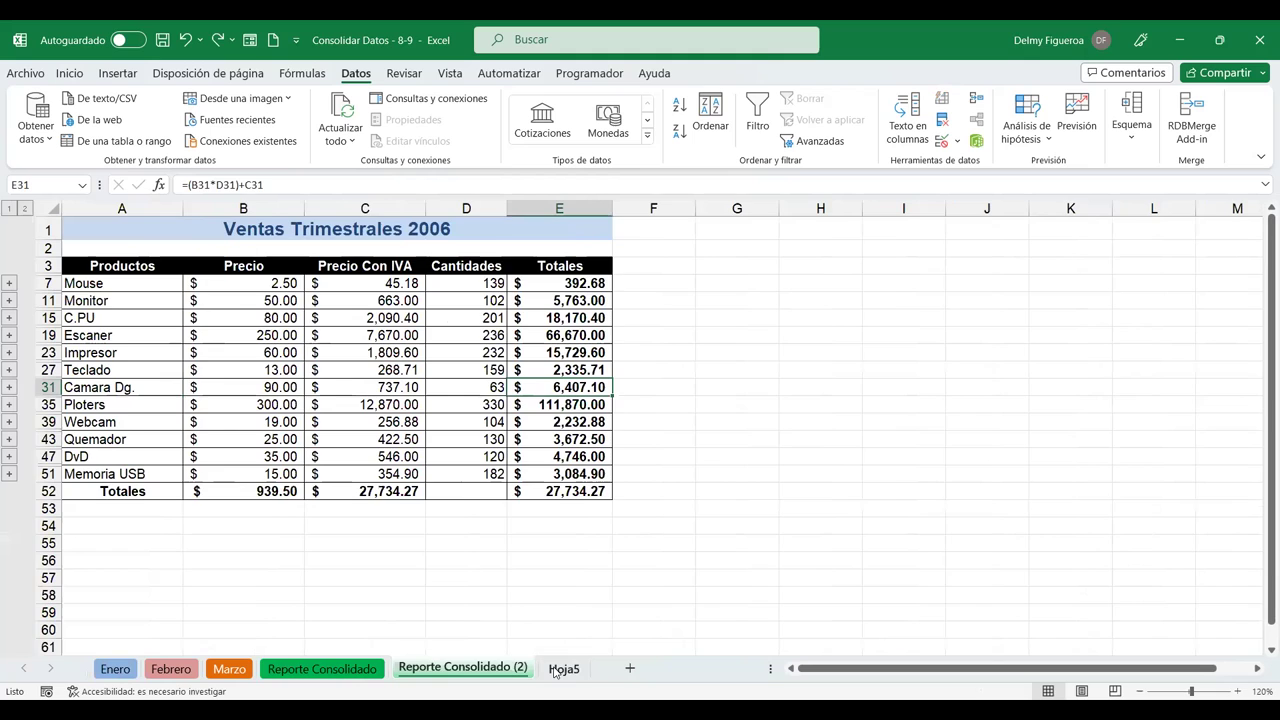
pyautogui.click(556, 670)
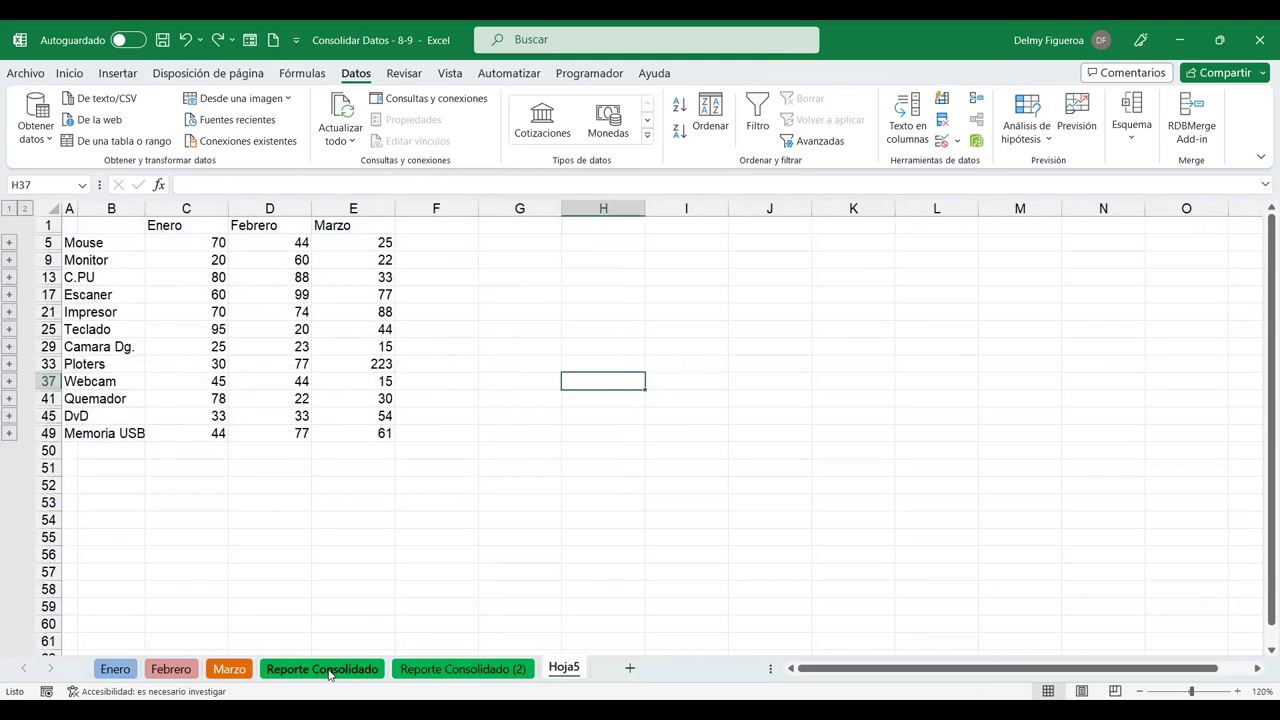
pyautogui.click(331, 670)
pyautogui.click(116, 669)
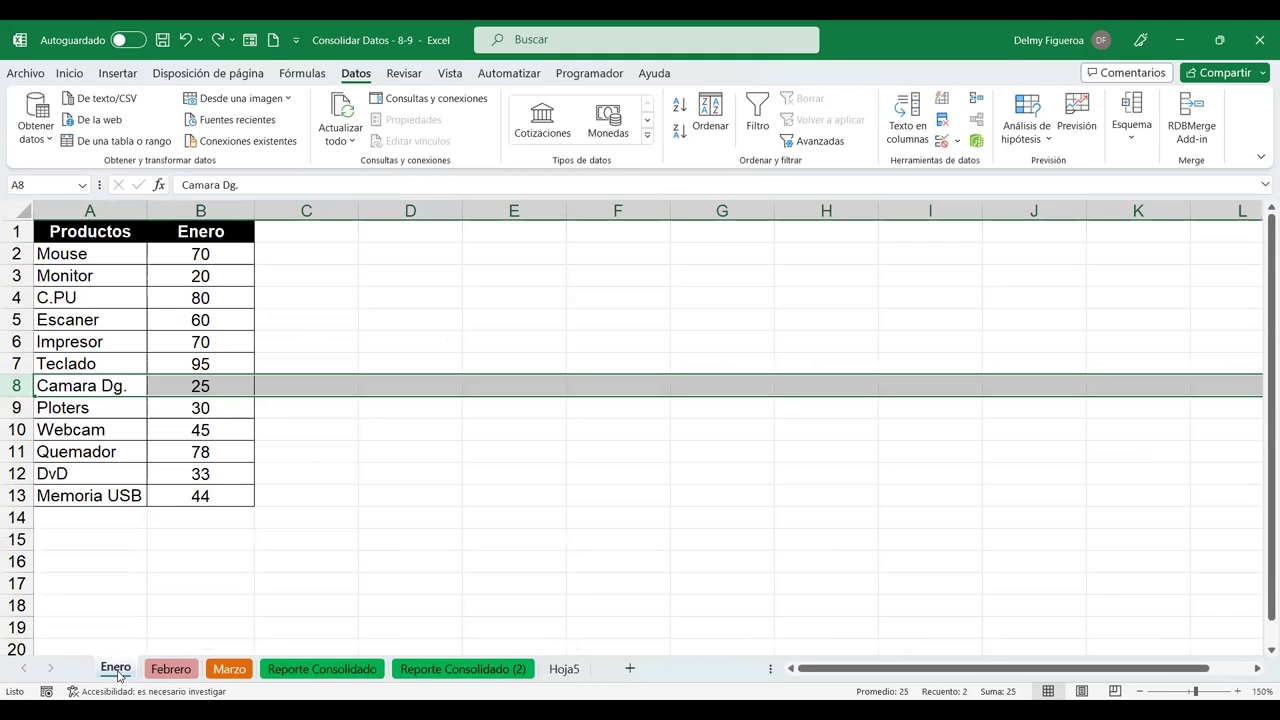
pyautogui.click(478, 402)
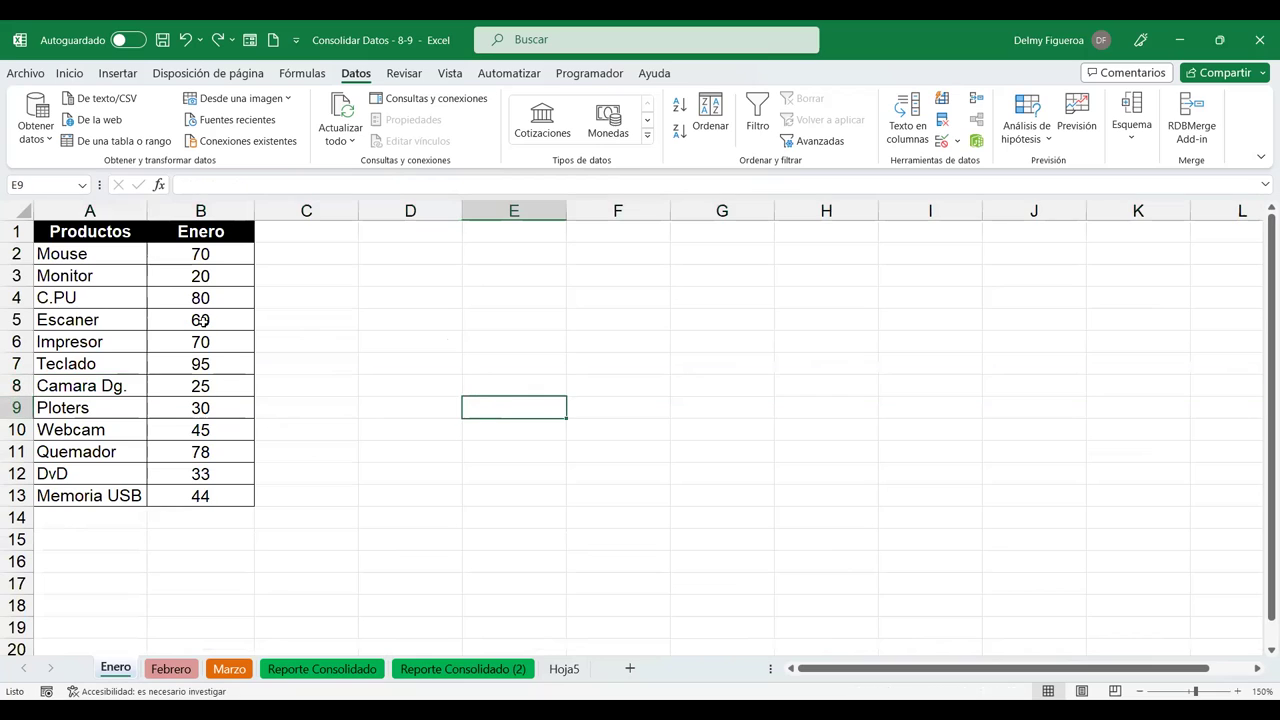
pyautogui.click(213, 384)
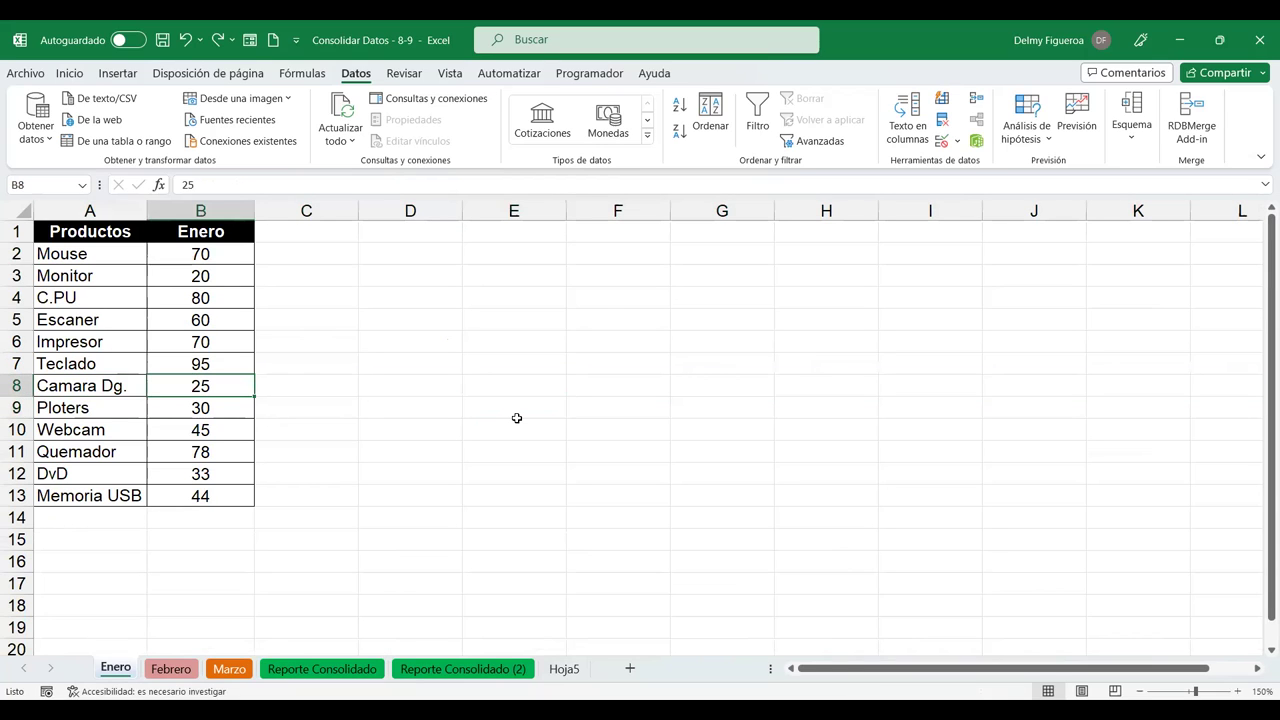
# Change Camara Dg.'s Enero quantity in B8 from 25 to 0.
pyautogui.press('Delete')
pyautogui.write('0')
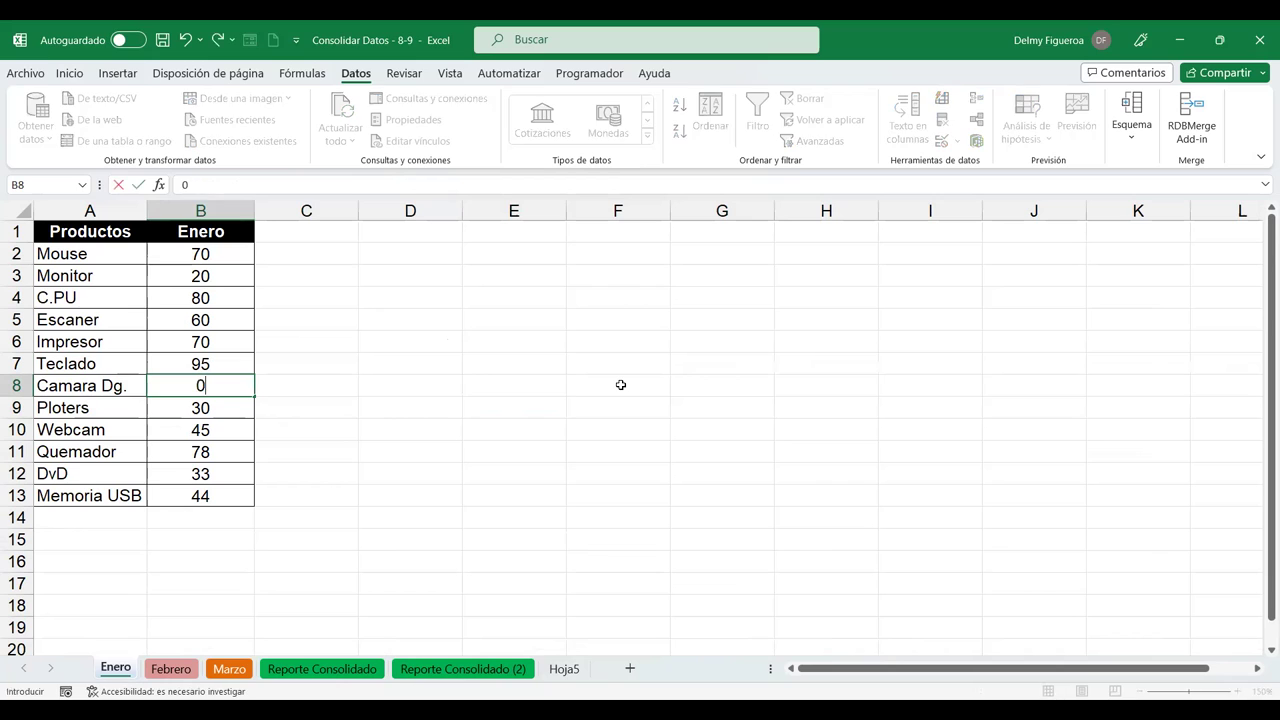
pyautogui.press('Tab')
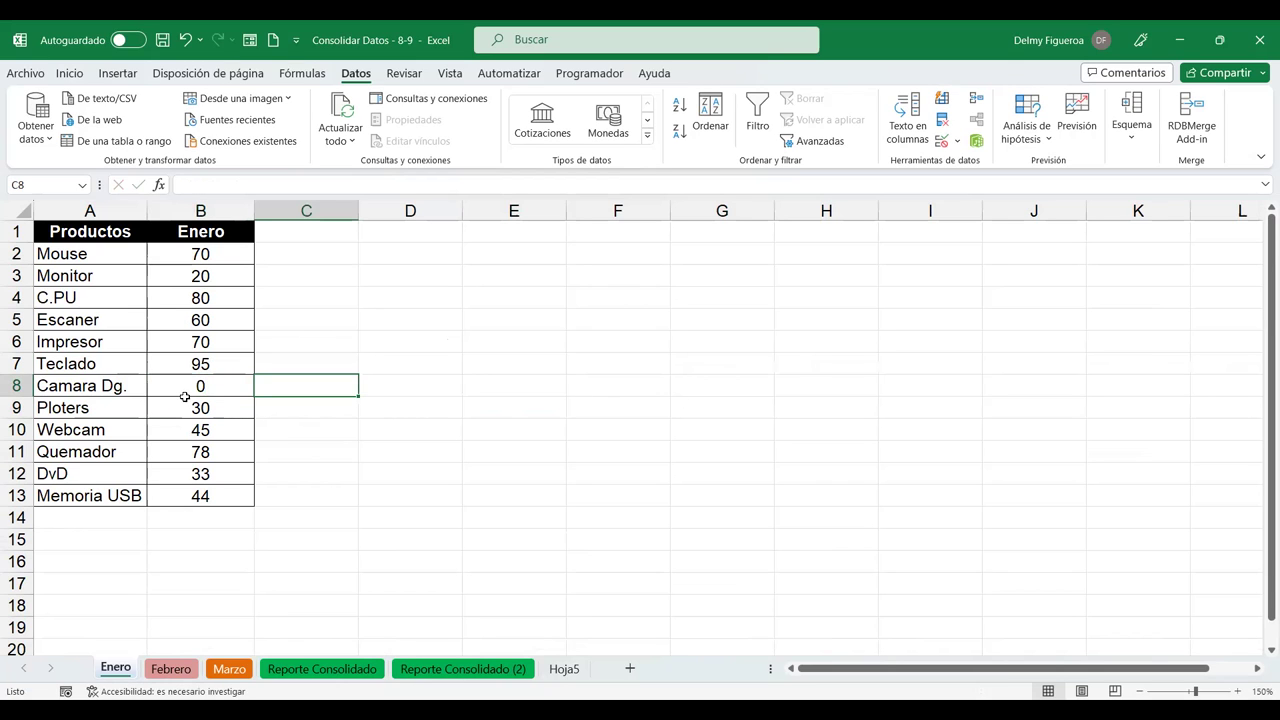
# Confirm Reporte Consolidado (2) and Hoja5 now show 0 for Camara Dg. in Enero.
pyautogui.click(318, 668)
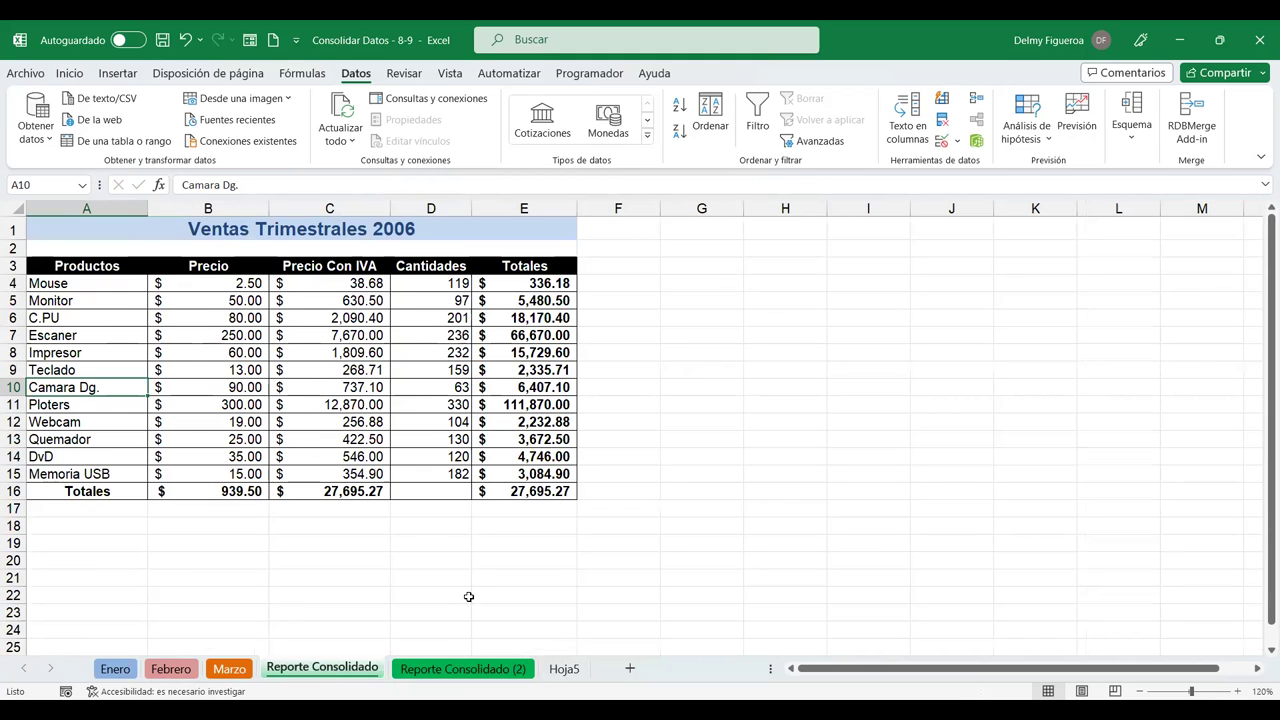
pyautogui.click(489, 670)
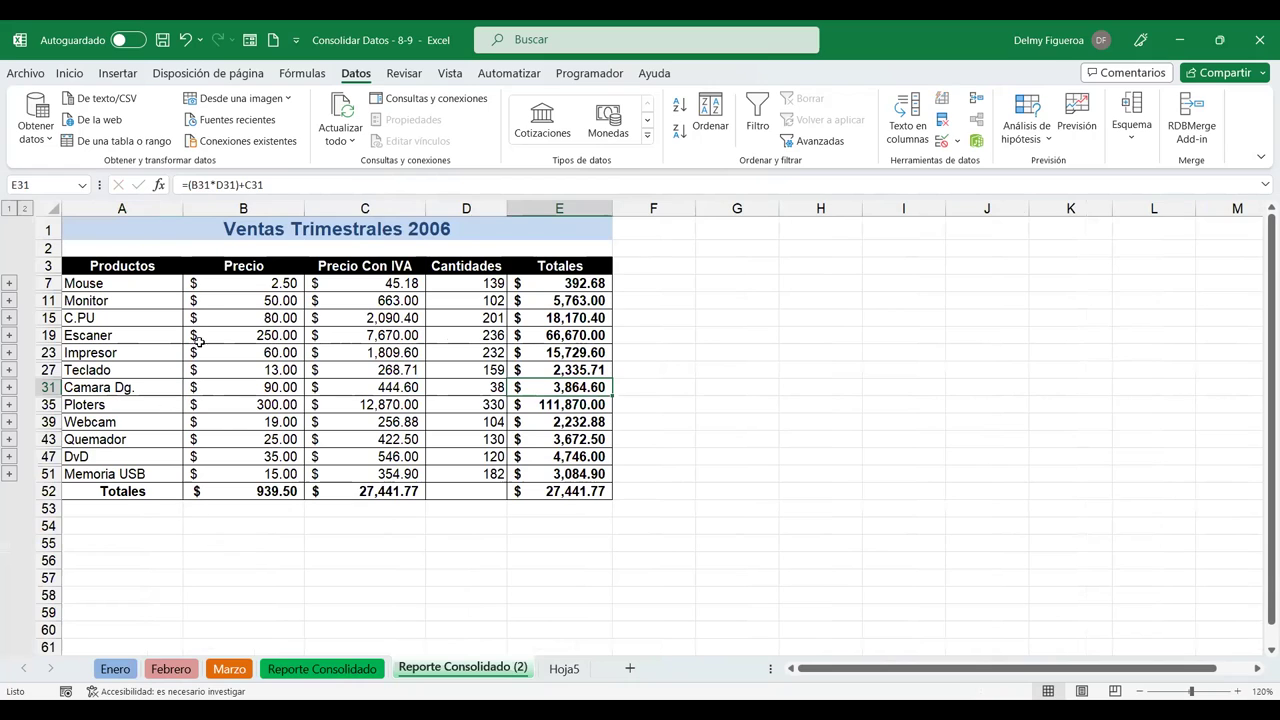
pyautogui.click(486, 385)
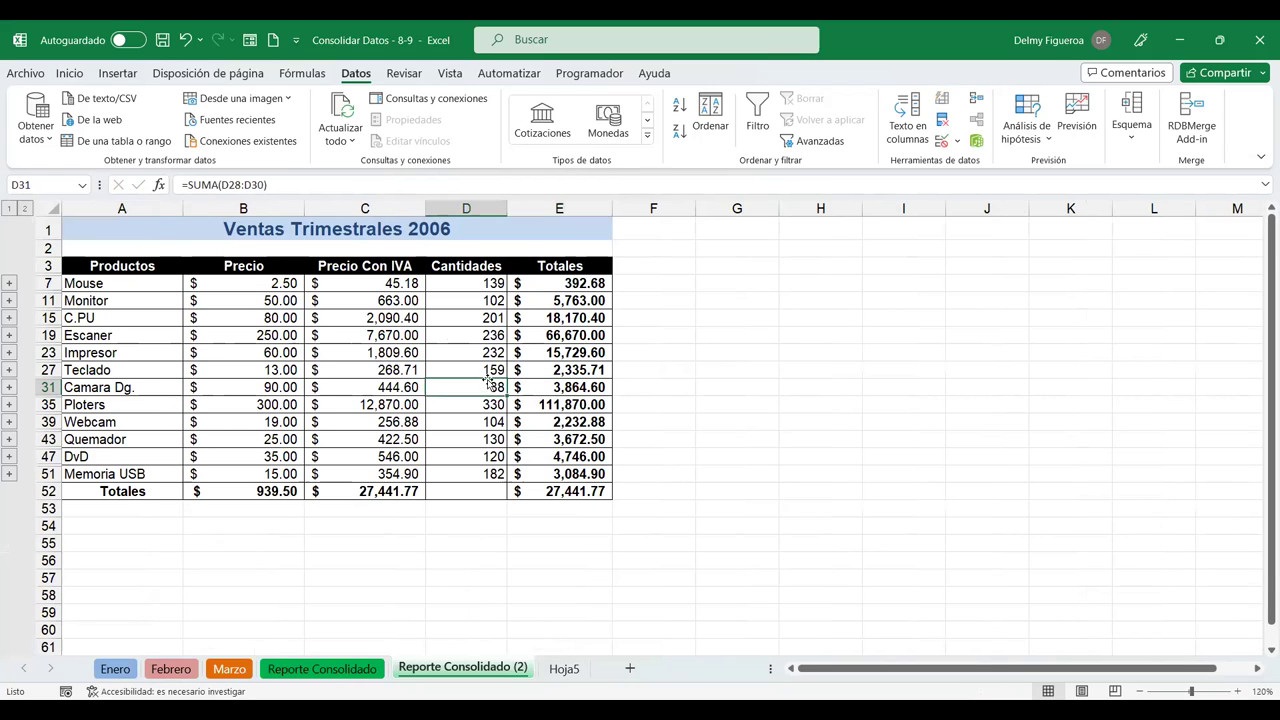
pyautogui.click(564, 669)
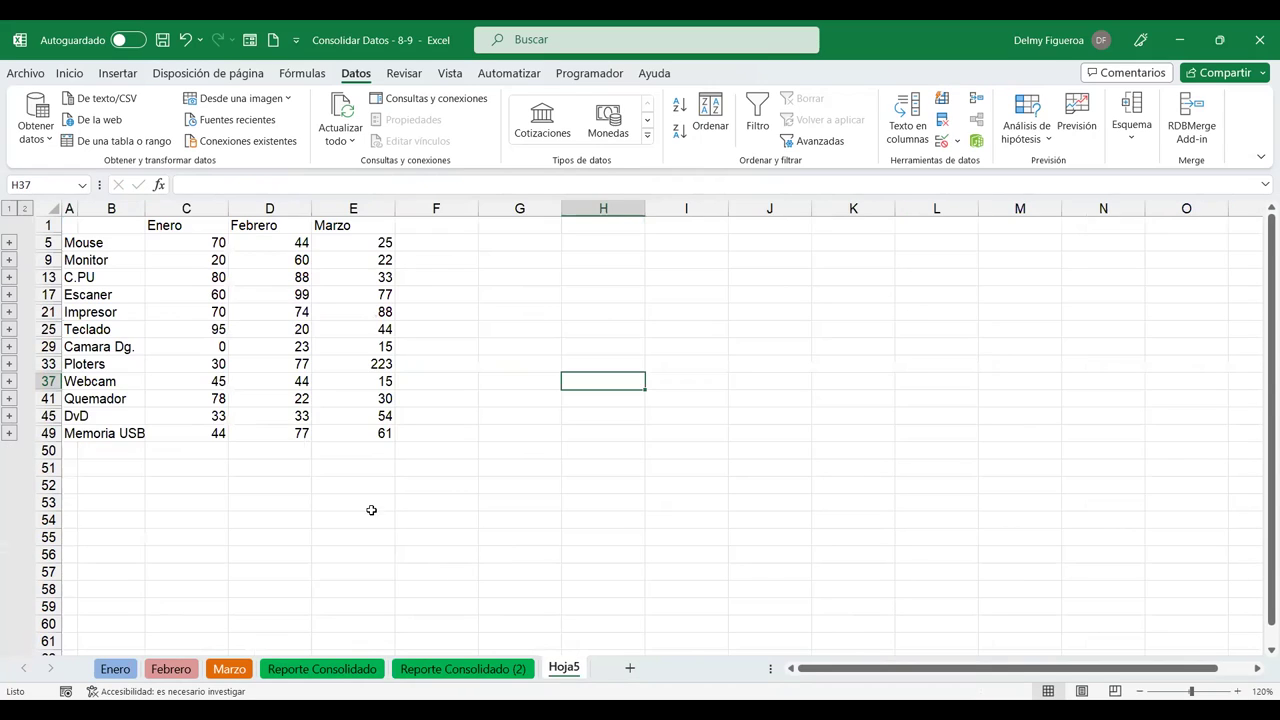
pyautogui.click(196, 348)
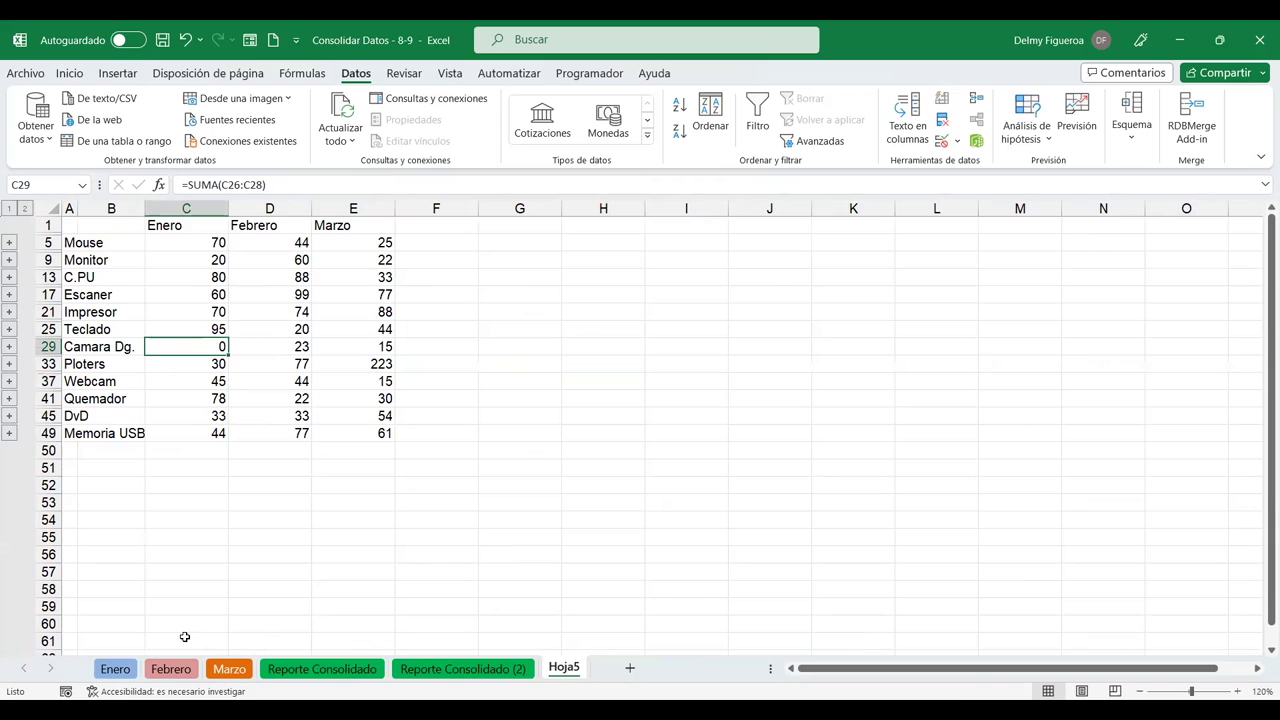
pyautogui.click(117, 670)
pyautogui.click(104, 514)
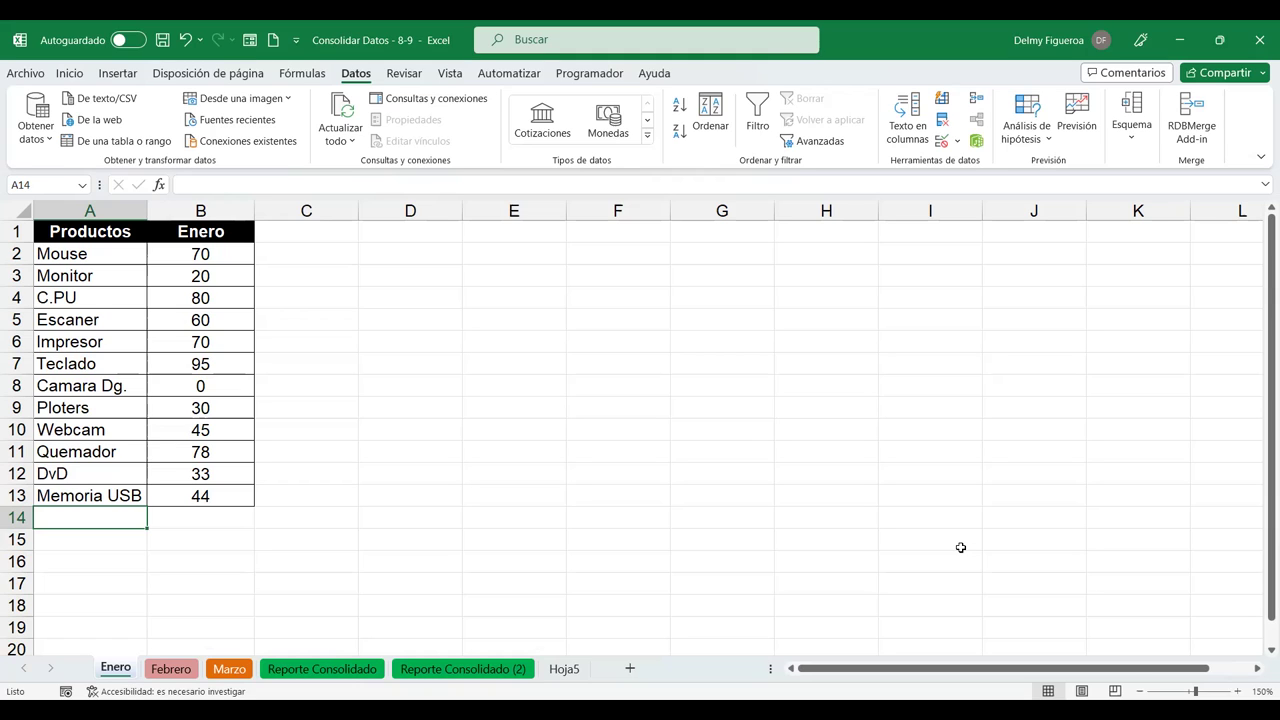
# Add a Memoria RAM product with quantity 25 below the Enero product list.
pyautogui.write('Memoria RAM')
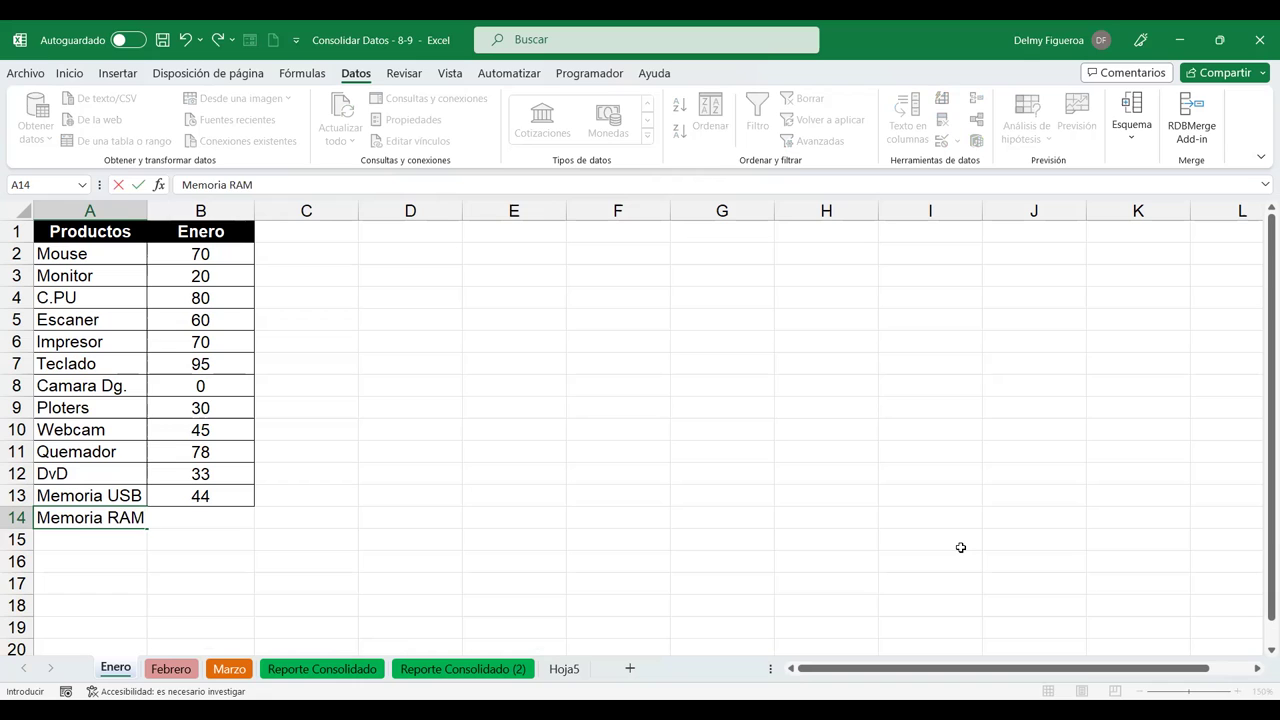
pyautogui.press('Tab')
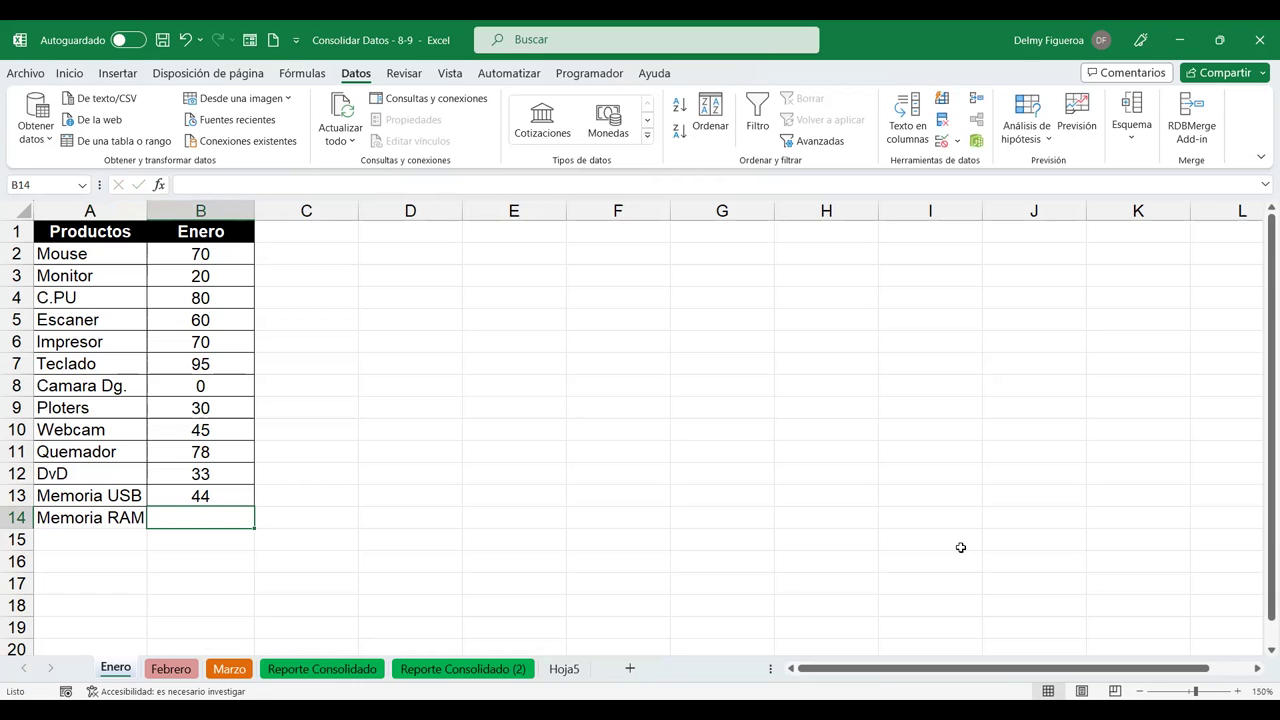
pyautogui.write('25')
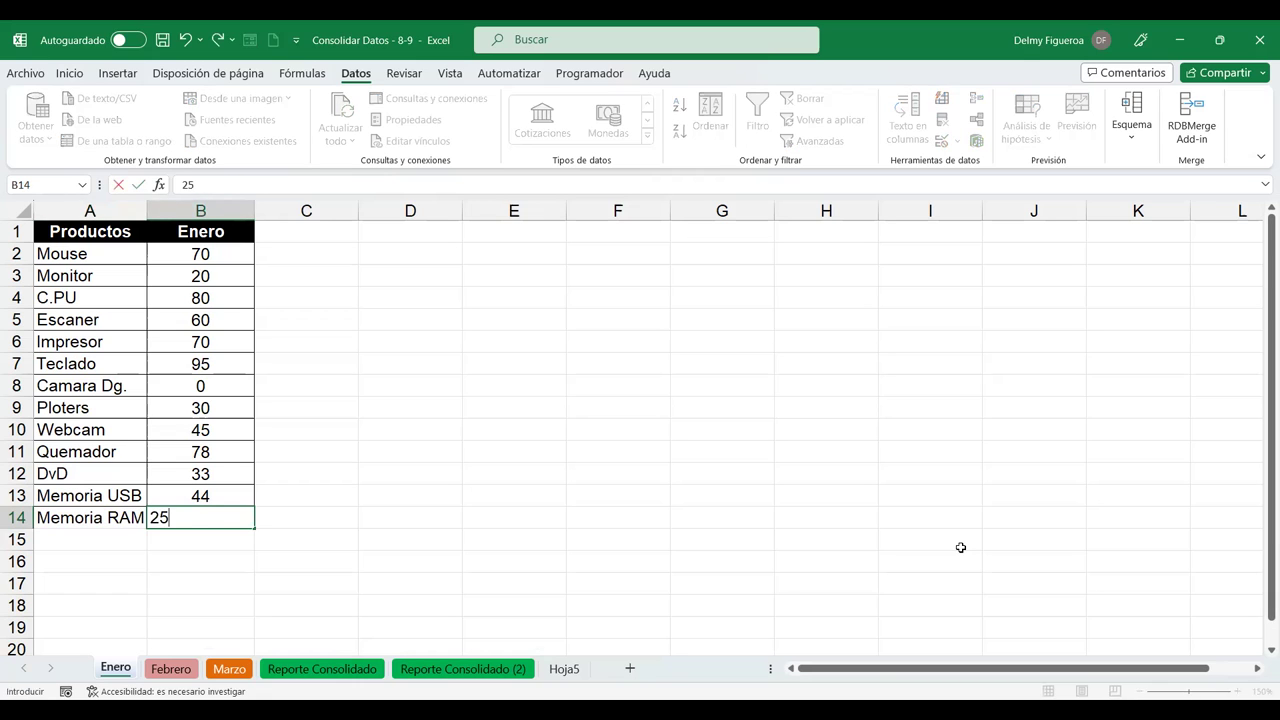
pyautogui.press('Tab')
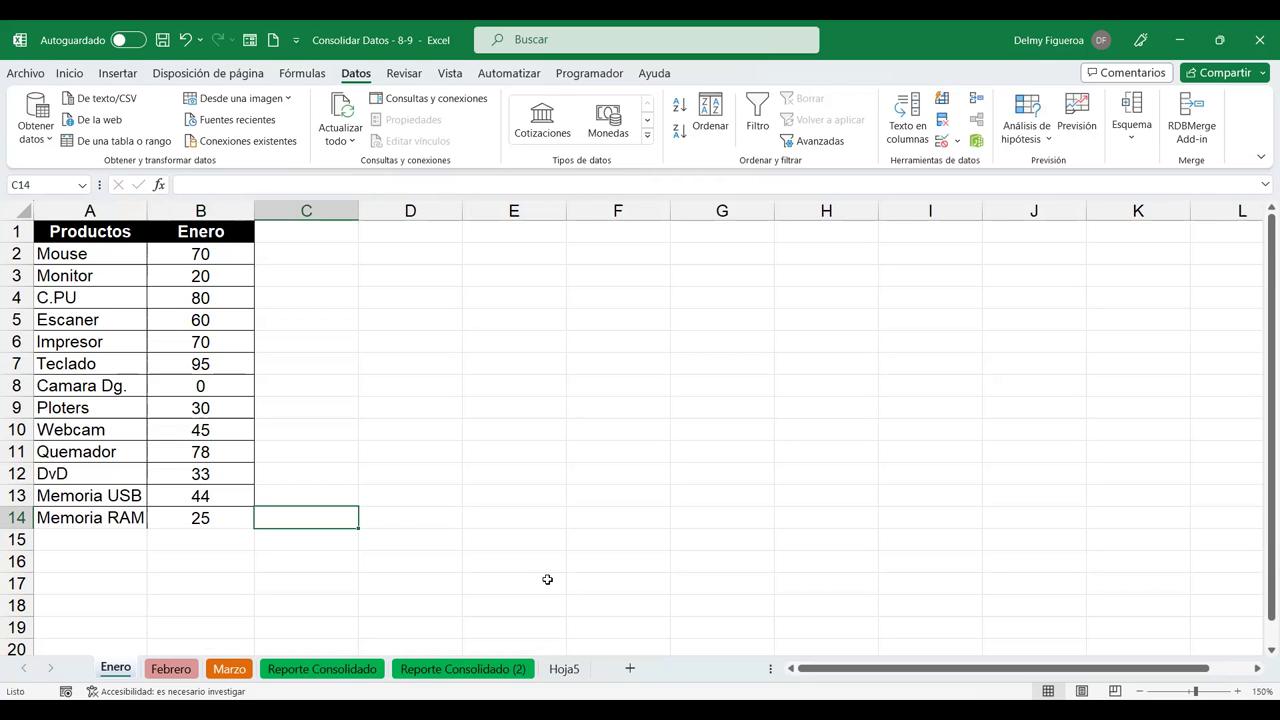
# Review the reports and Hoja5, then select H1 on Hoja5 as the output cell.
pyautogui.click(362, 670)
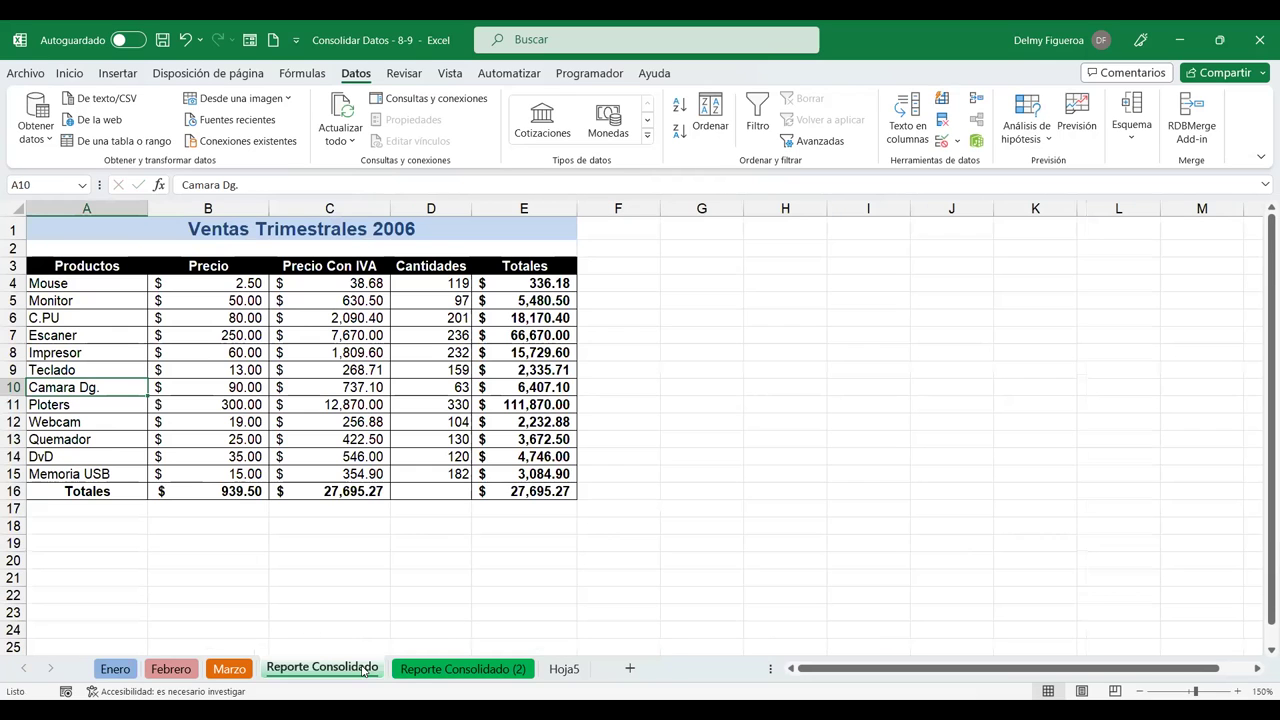
pyautogui.click(450, 669)
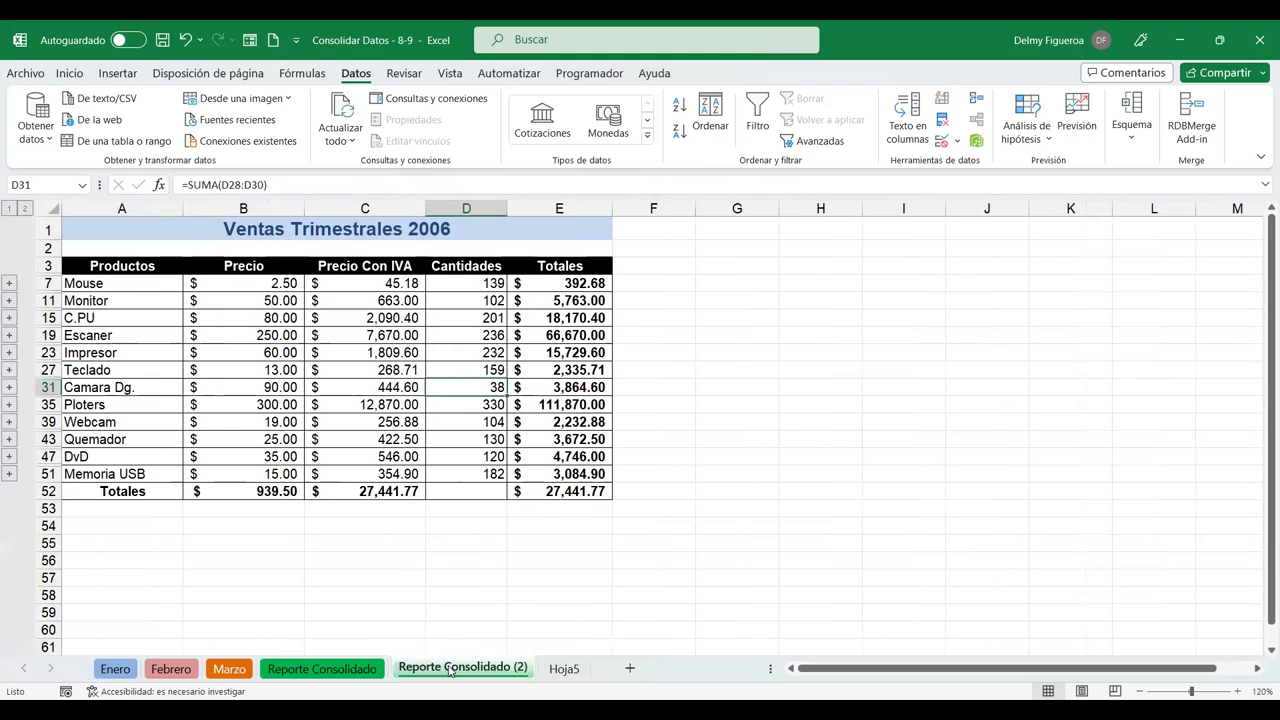
pyautogui.click(561, 670)
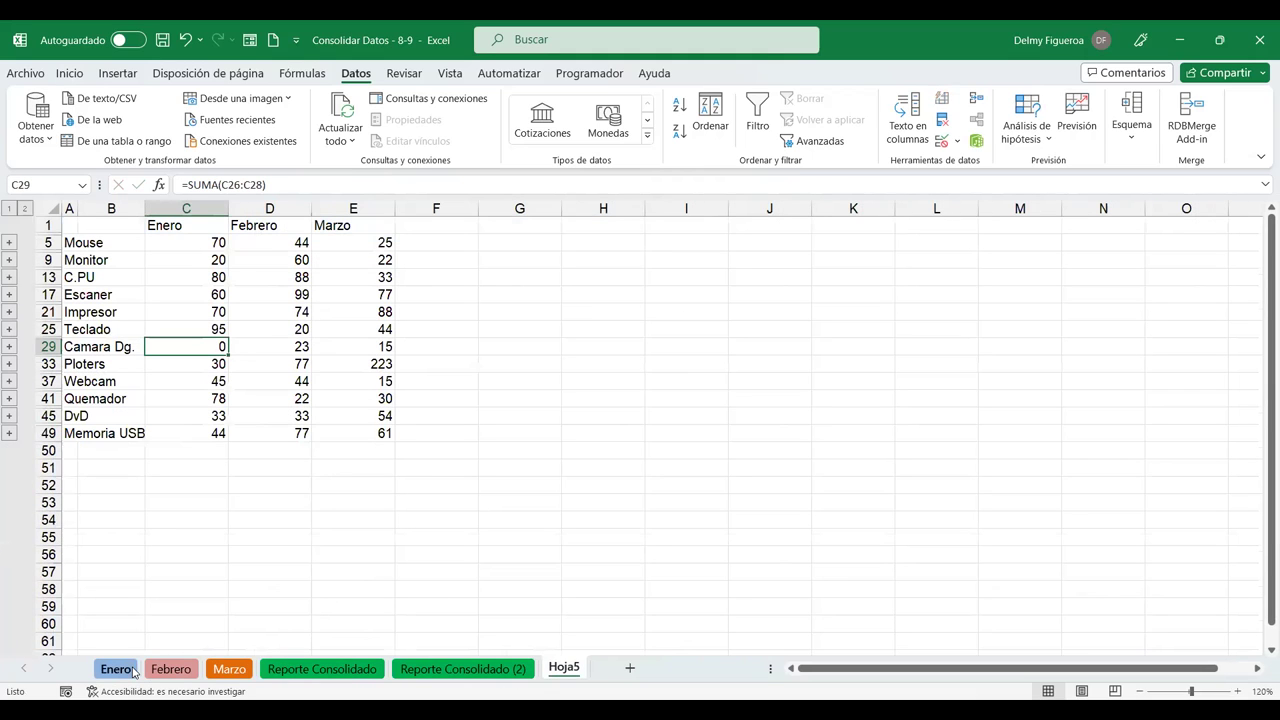
pyautogui.click(122, 672)
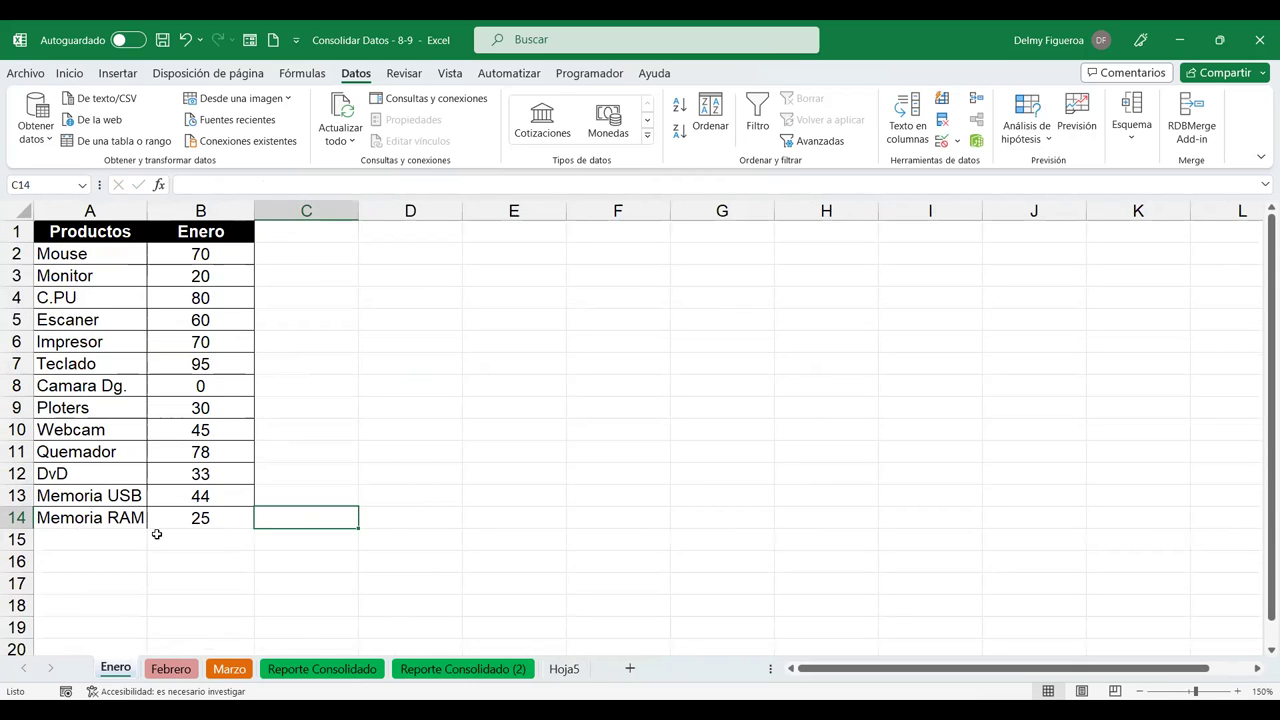
pyautogui.click(566, 671)
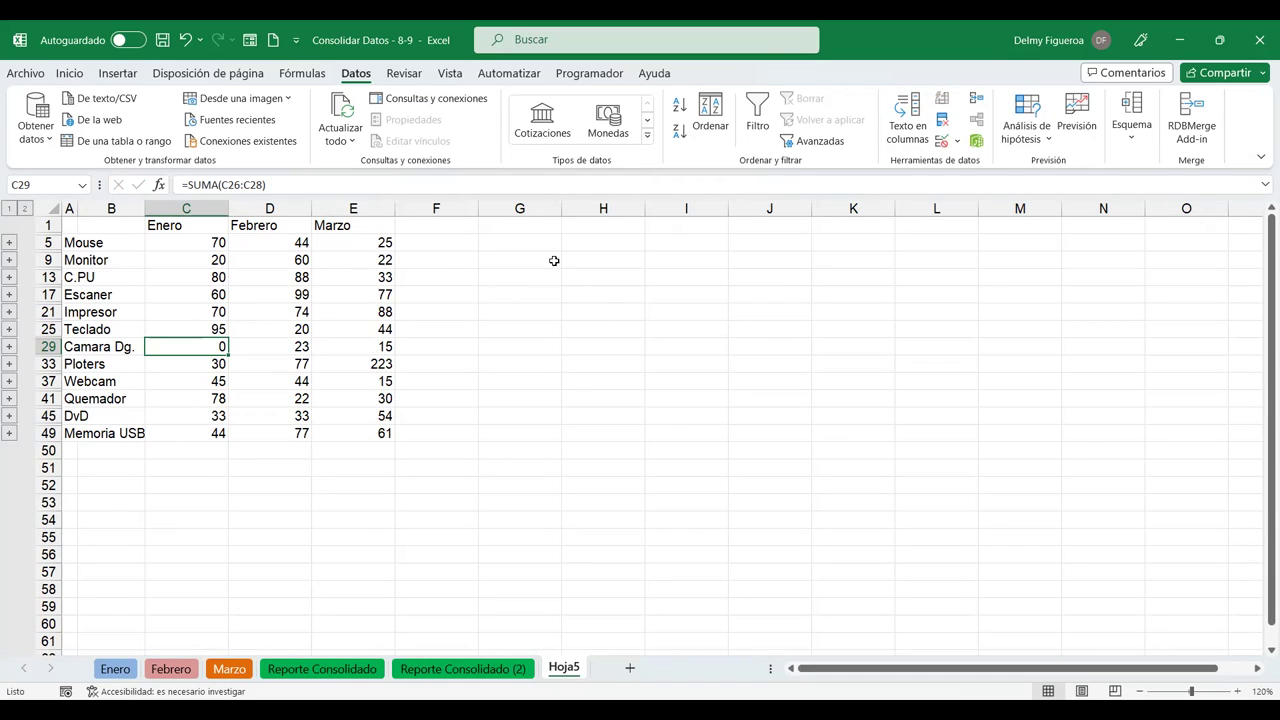
pyautogui.click(605, 225)
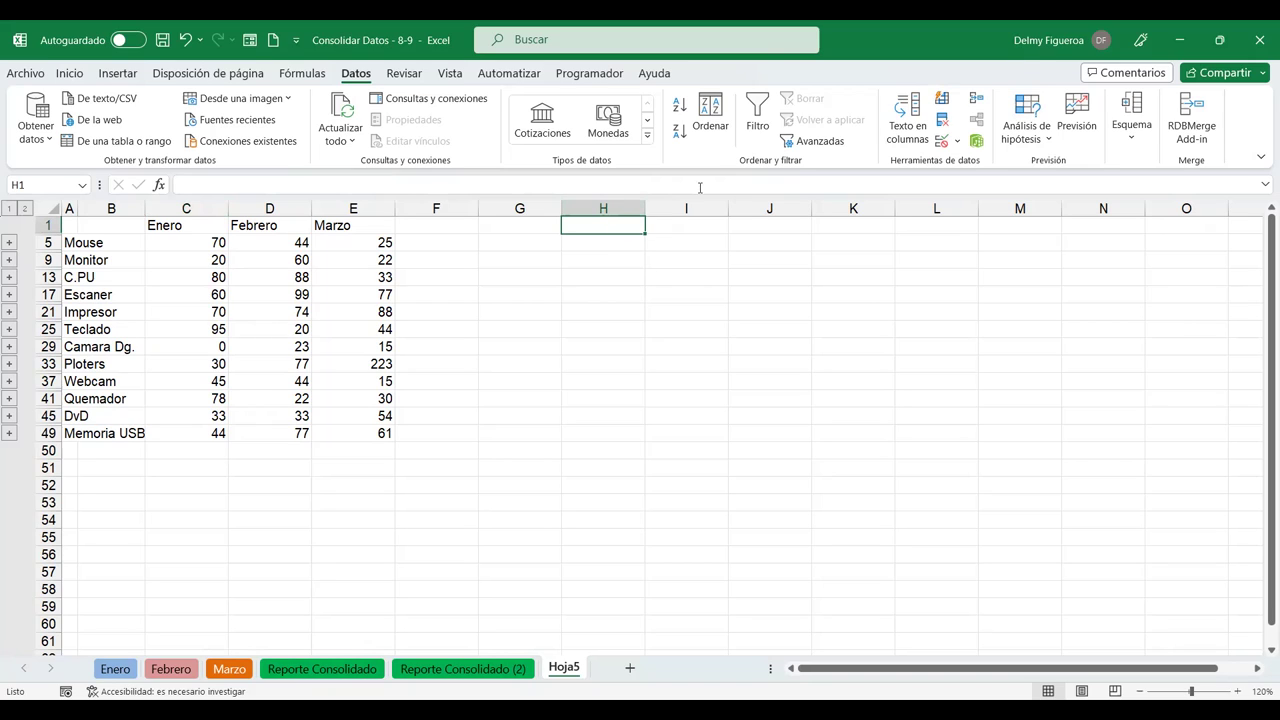
# Replace the Enero!$A$1:$B$13 source with Enero A1:B14 and rerun the sum consolidation at H1.
pyautogui.click(977, 104)
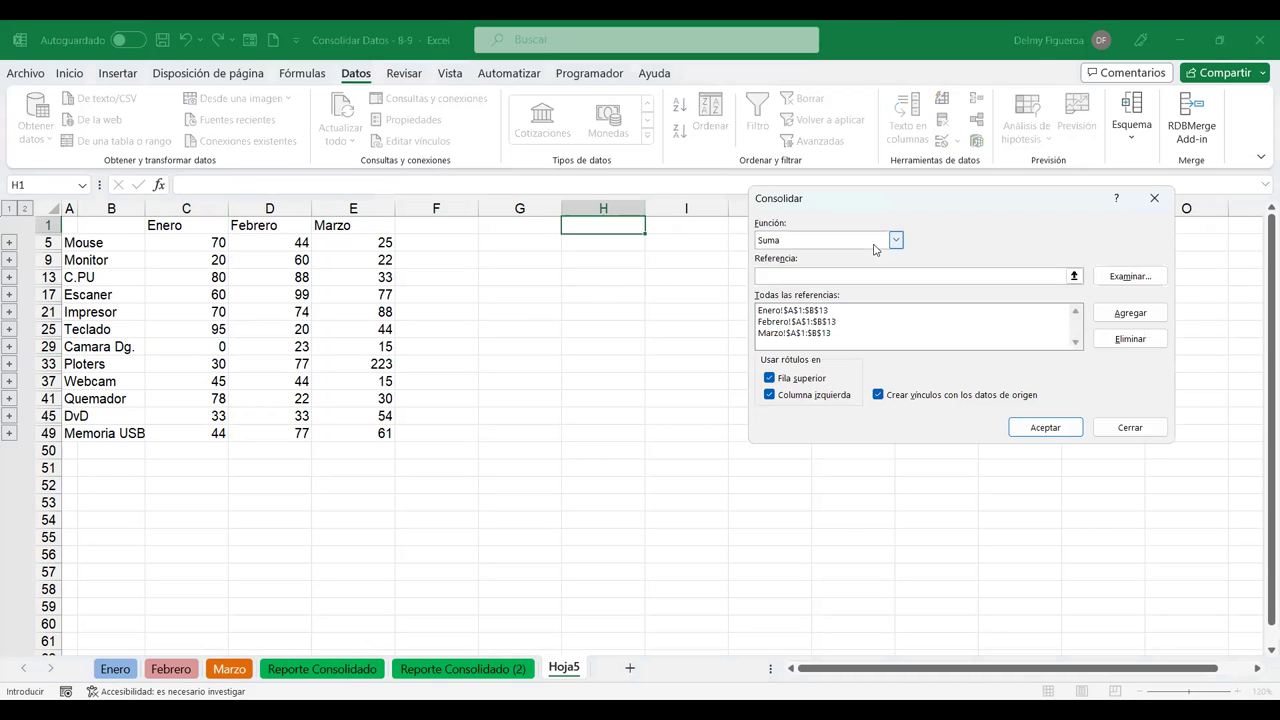
pyautogui.click(1144, 426)
pyautogui.click(115, 668)
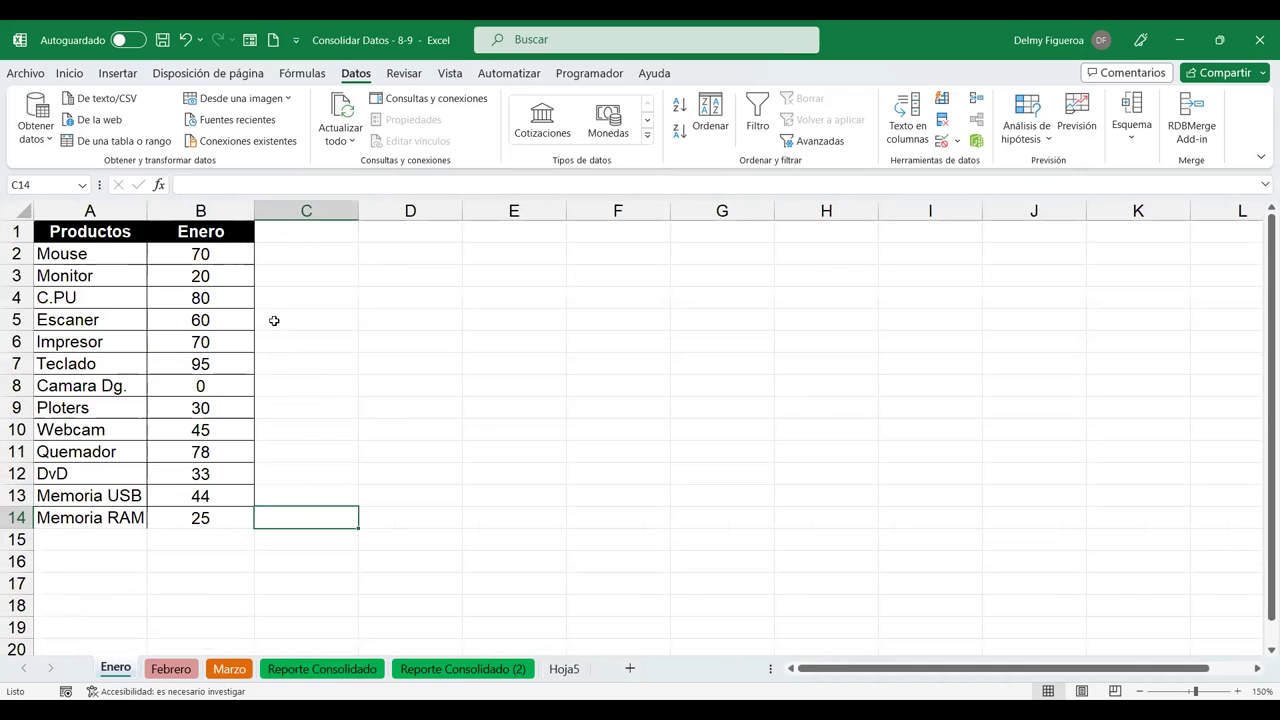
pyautogui.click(564, 669)
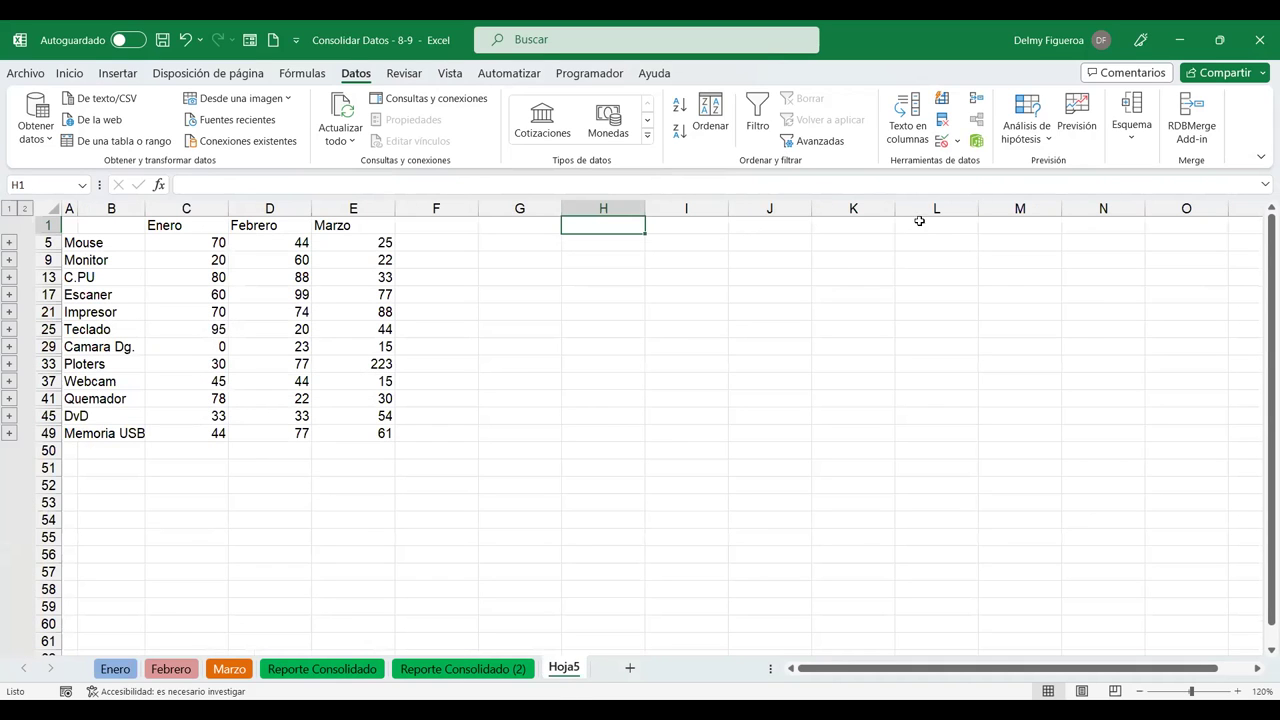
pyautogui.click(978, 99)
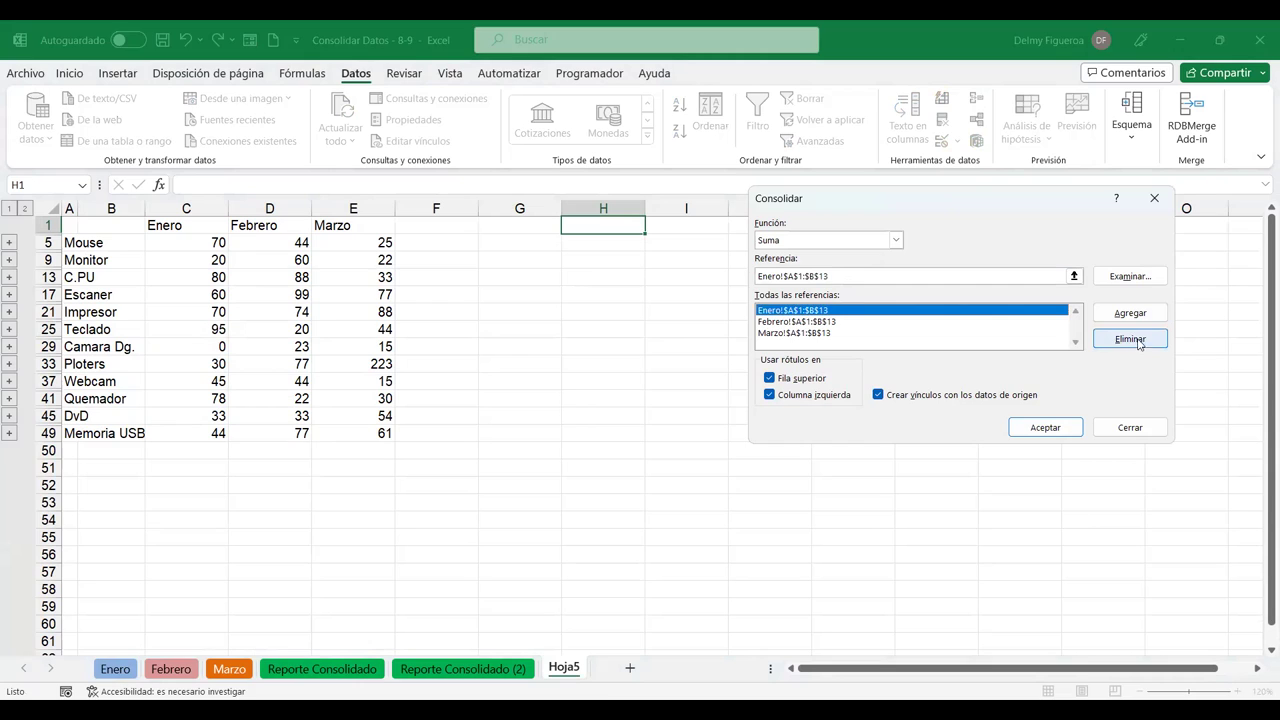
pyautogui.click(1138, 340)
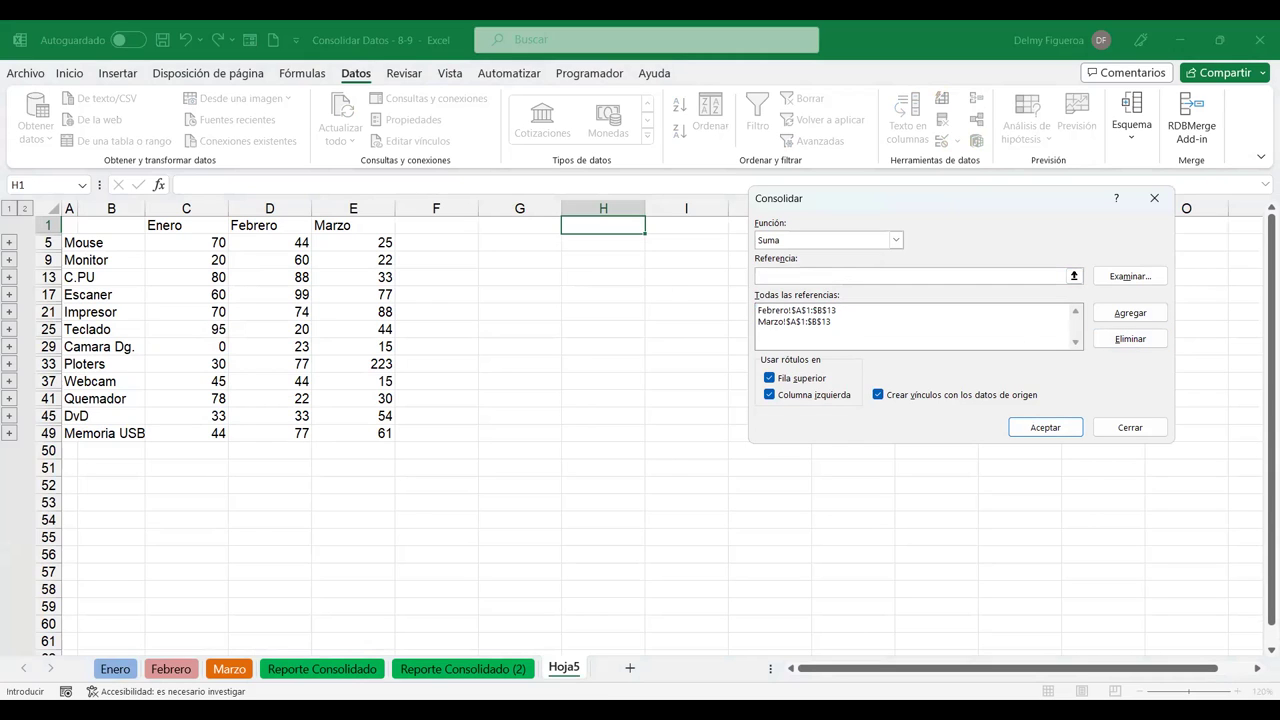
pyautogui.click(112, 670)
pyautogui.click(100, 232)
pyautogui.moveTo(163, 252); pyautogui.dragTo(206, 520)
pyautogui.click(1123, 318)
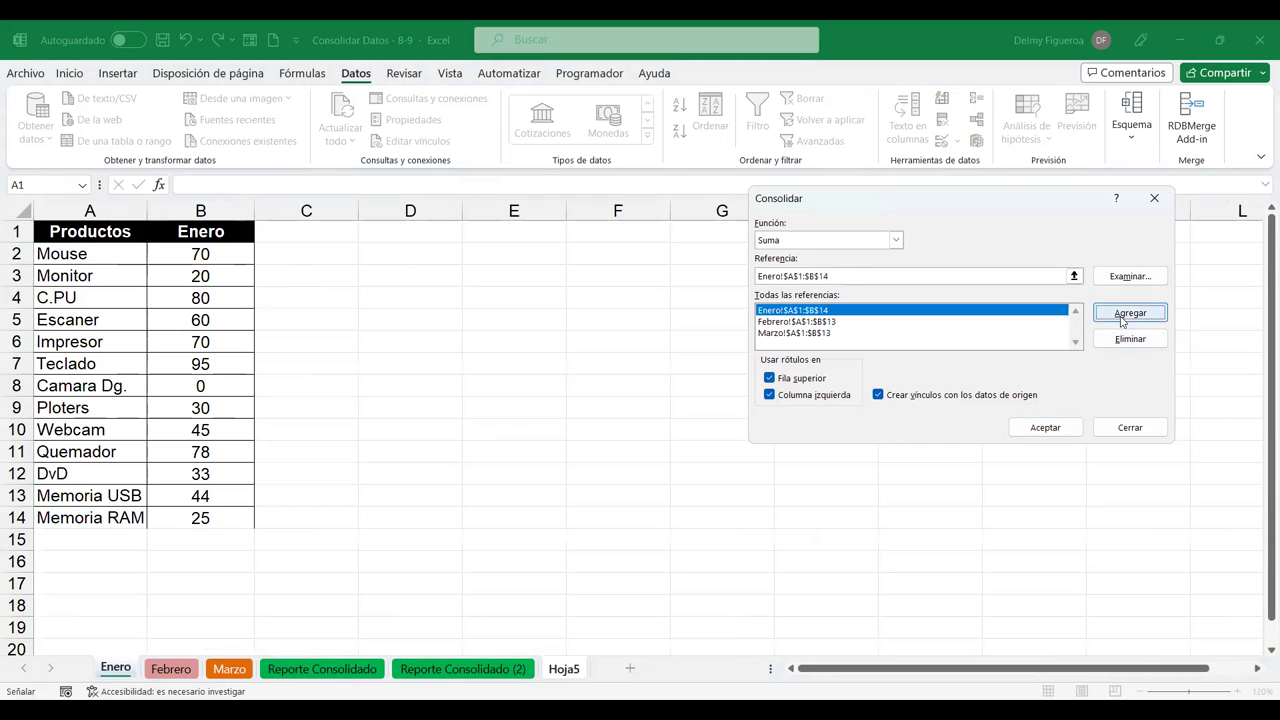
pyautogui.click(1050, 431)
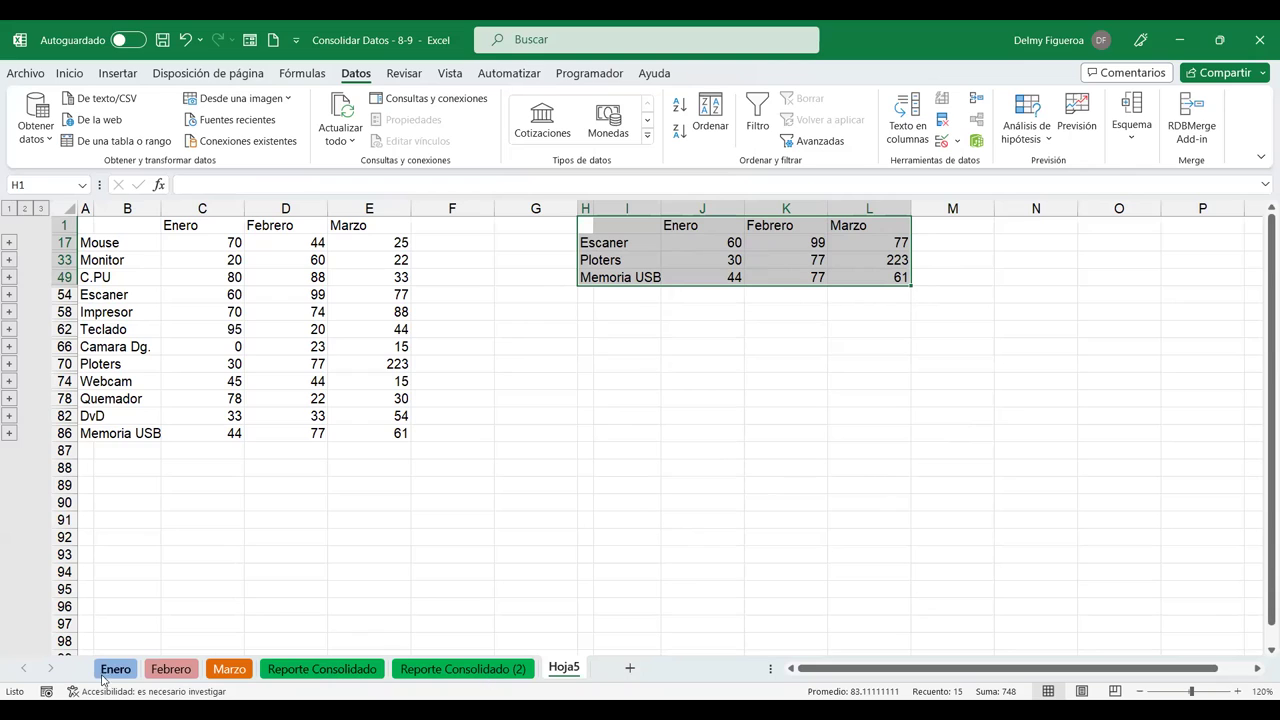
# Insert a new sheet and add Enero A1:B14 as a sum consolidation source.
pyautogui.click(630, 668)
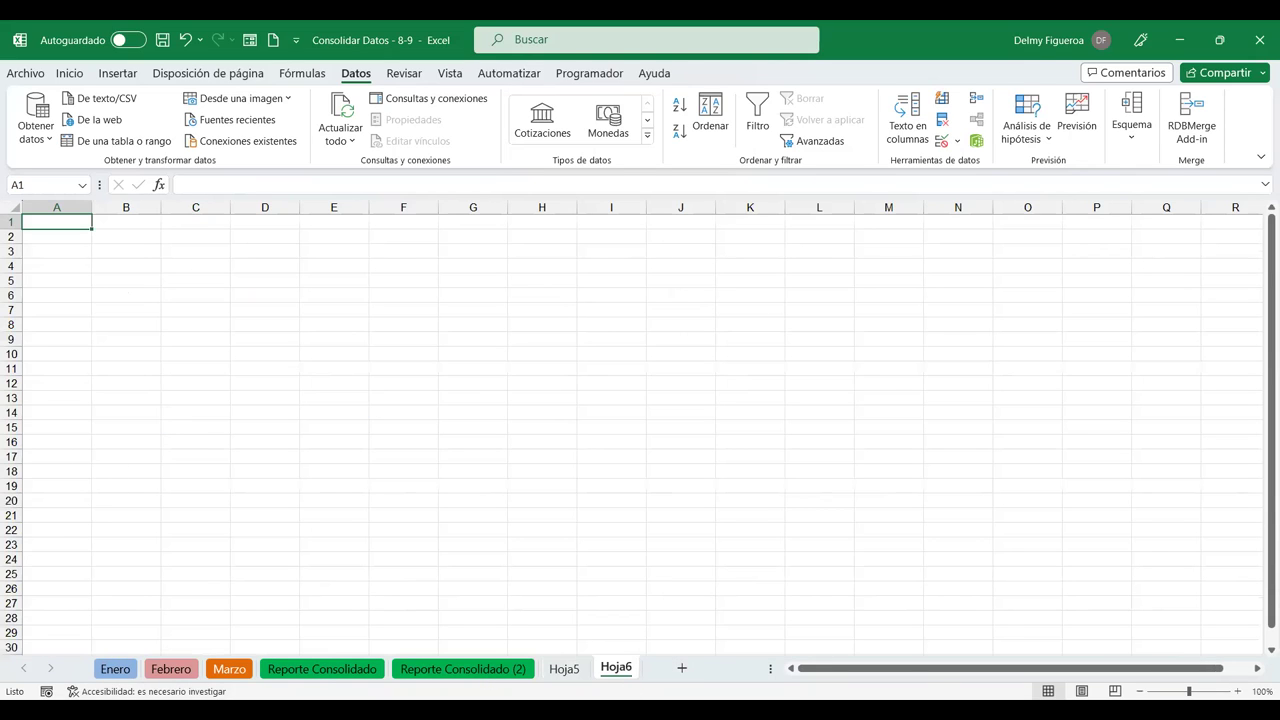
pyautogui.click(1238, 691)
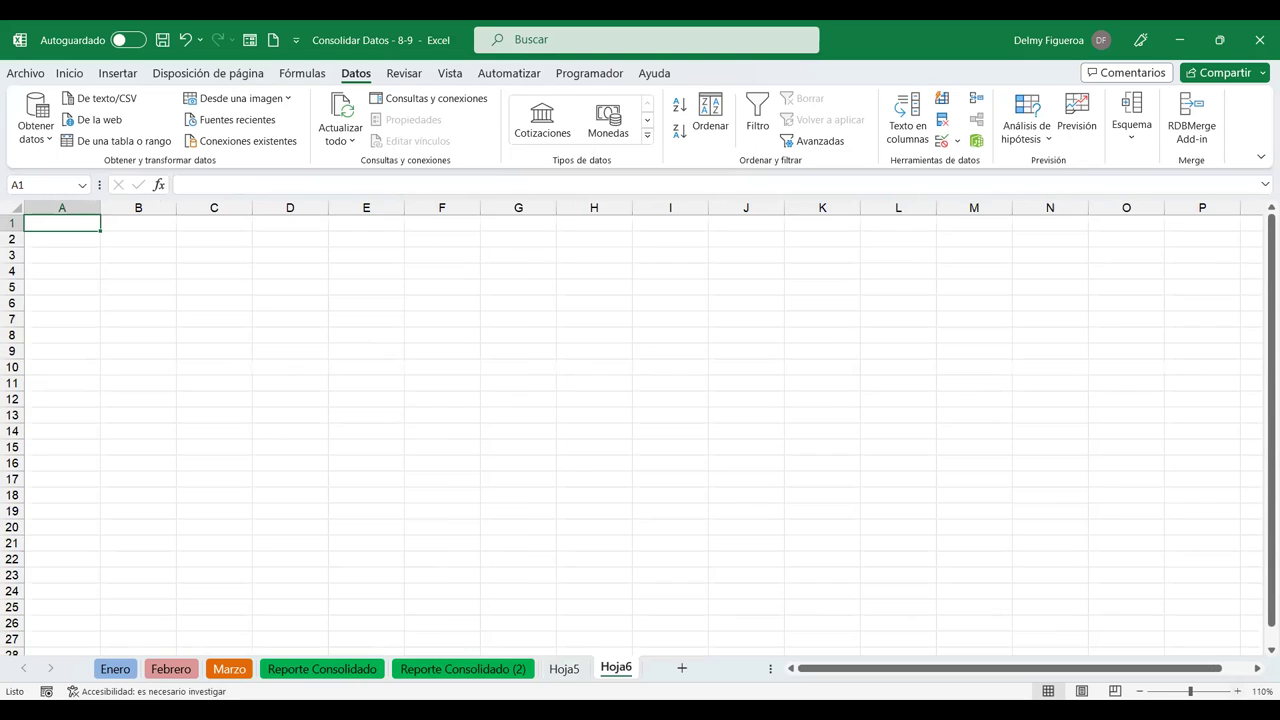
pyautogui.click(1238, 691)
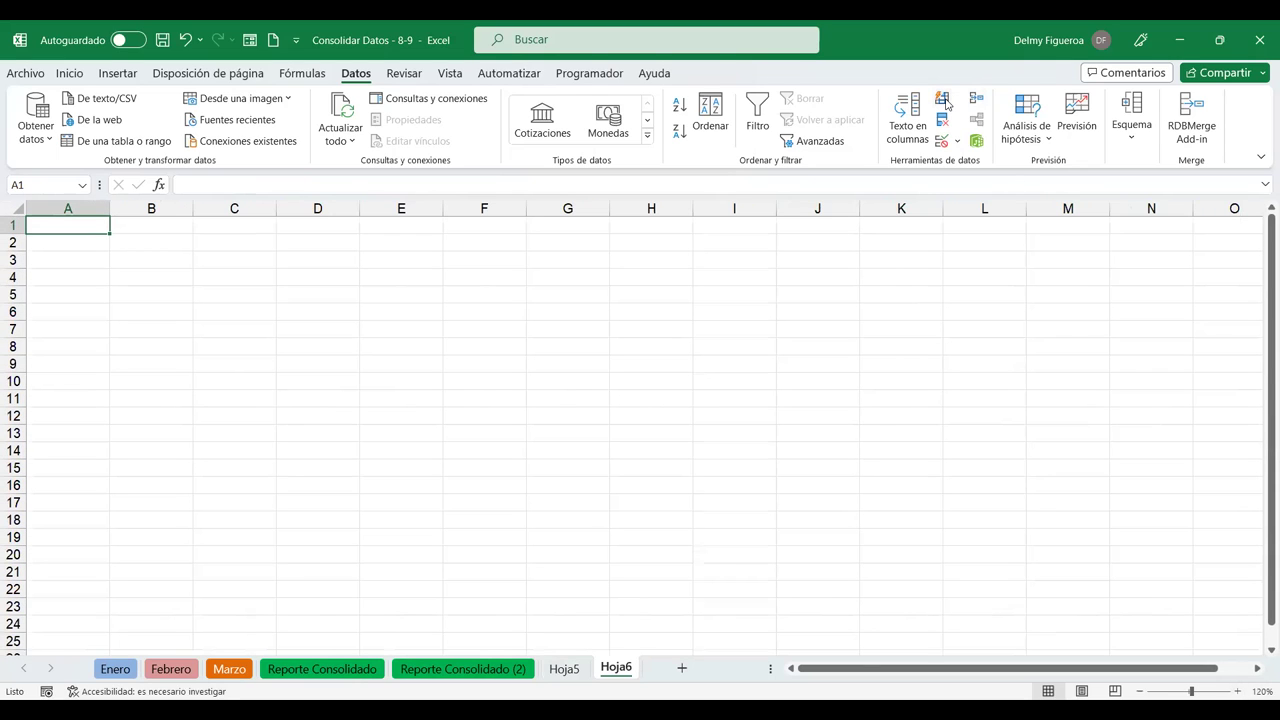
pyautogui.click(977, 101)
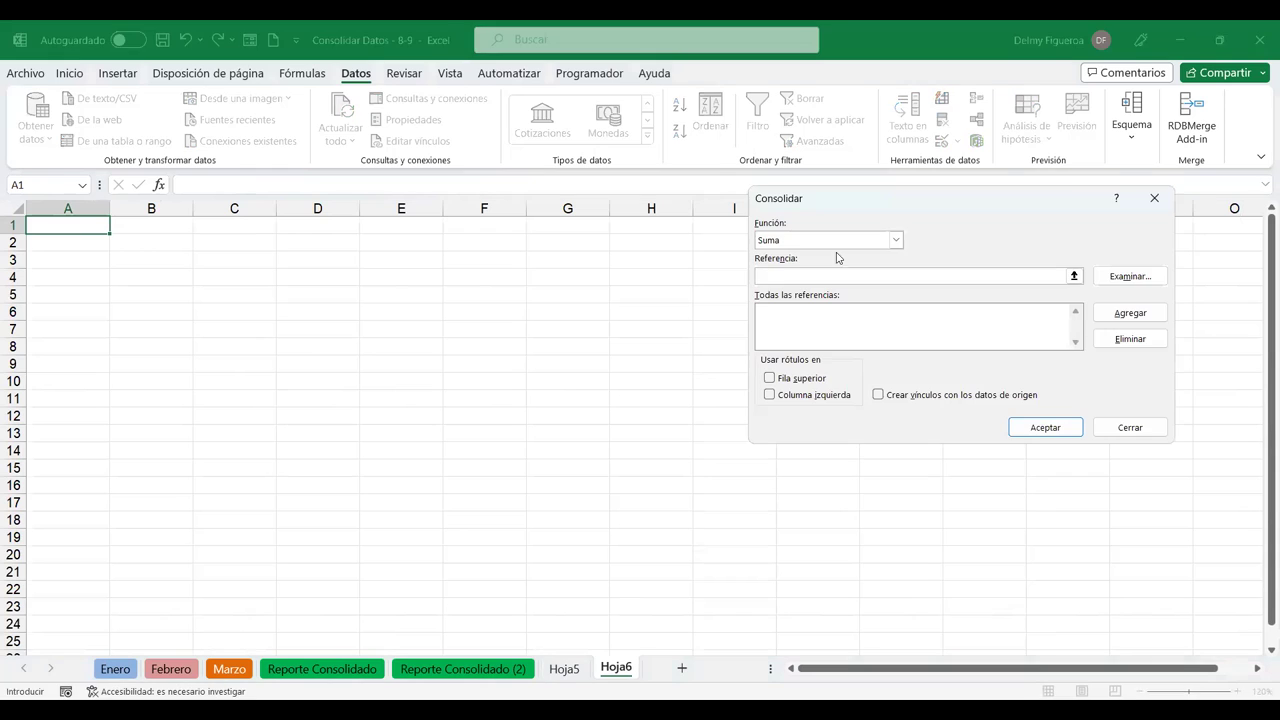
pyautogui.click(133, 667)
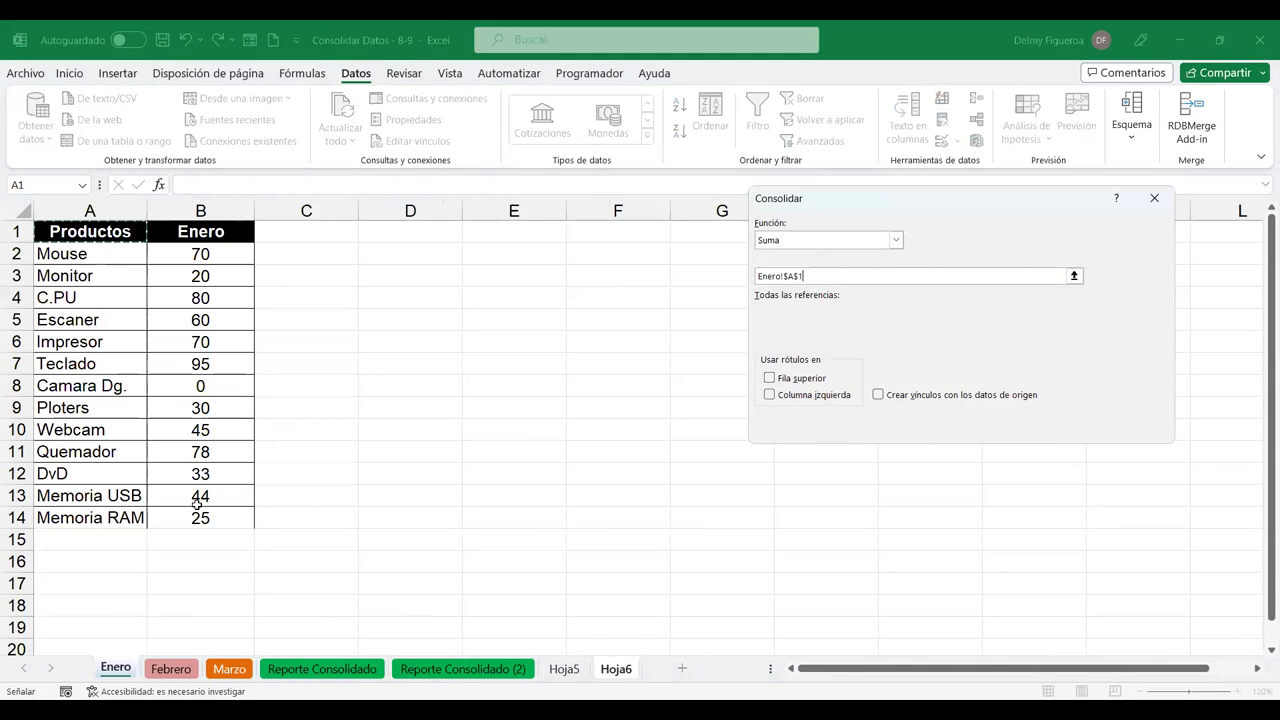
pyautogui.moveTo(386, 515); pyautogui.dragTo(200, 517)
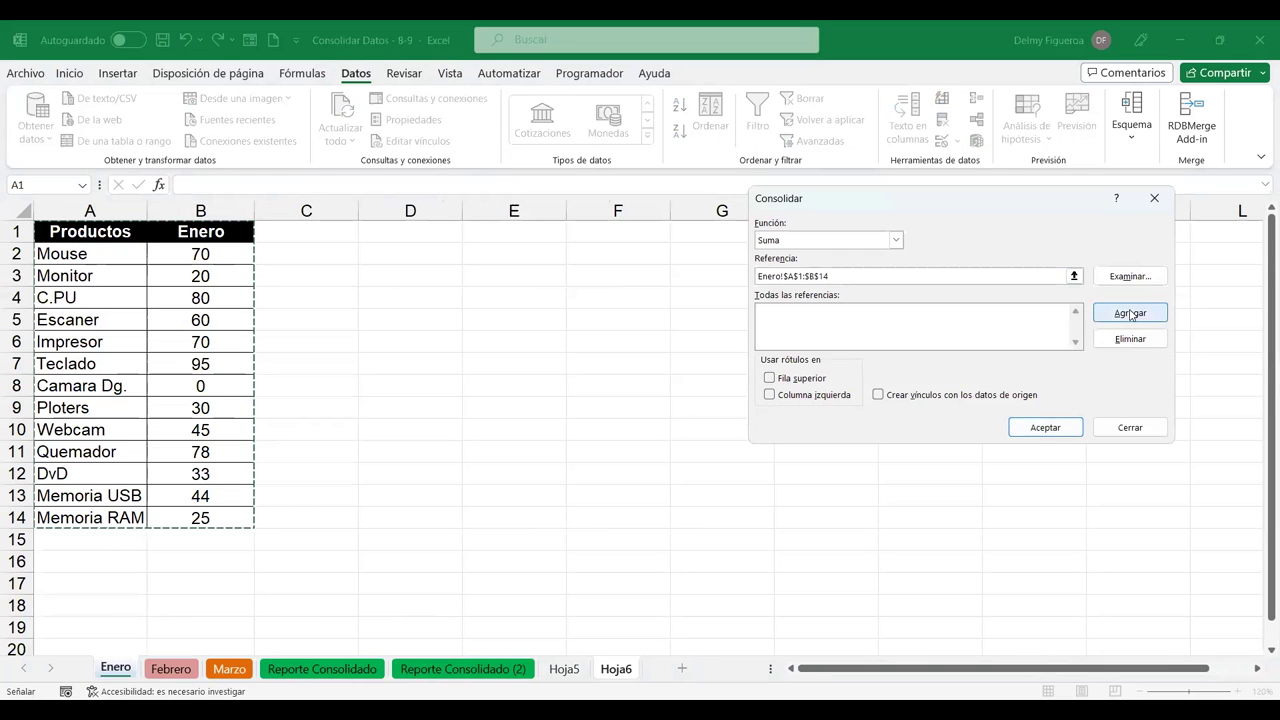
pyautogui.click(1130, 312)
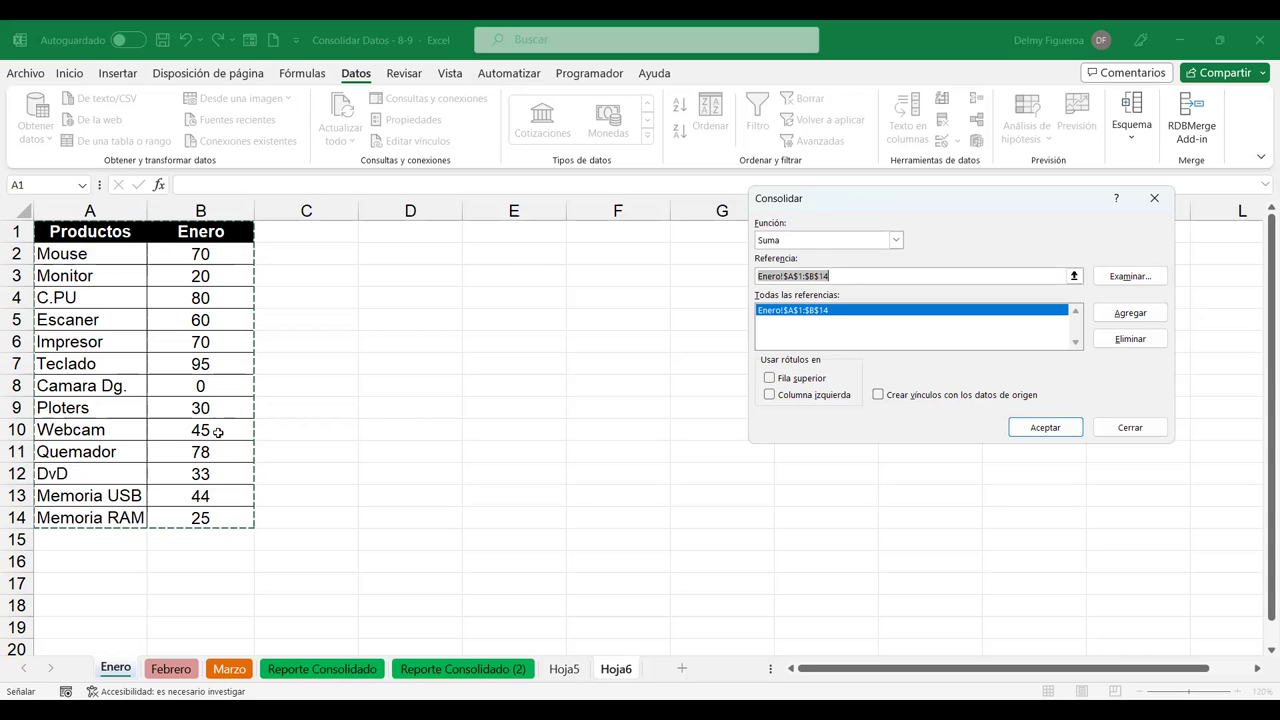
# Add Febrero and Marzo A1:B14 as sources and use Fila superior and Columna izquierda labels.
pyautogui.click(172, 669)
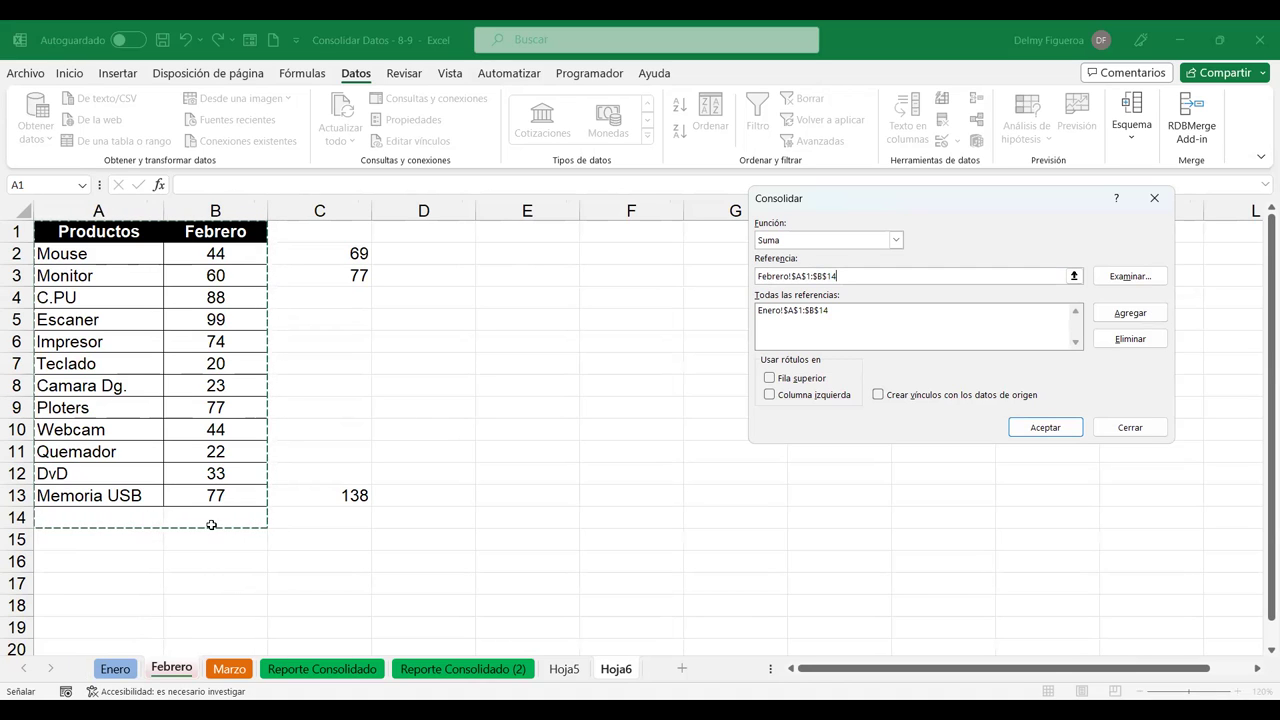
pyautogui.click(1133, 316)
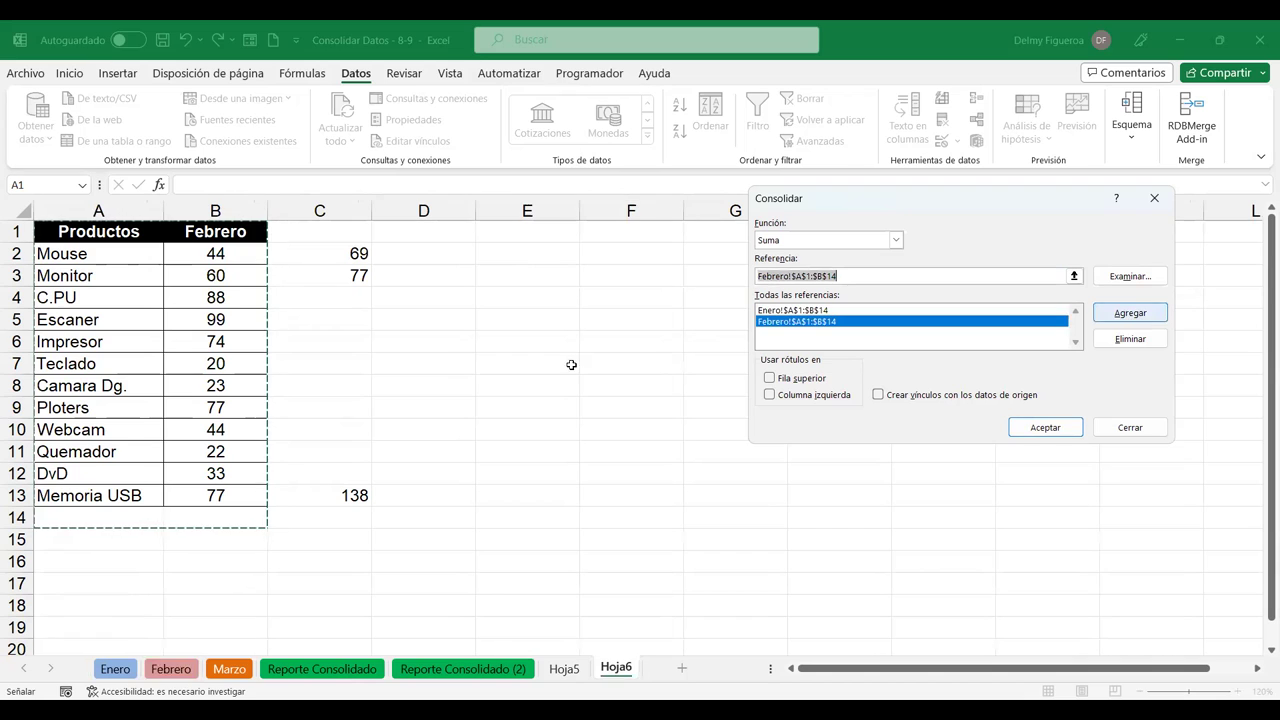
pyautogui.click(1131, 314)
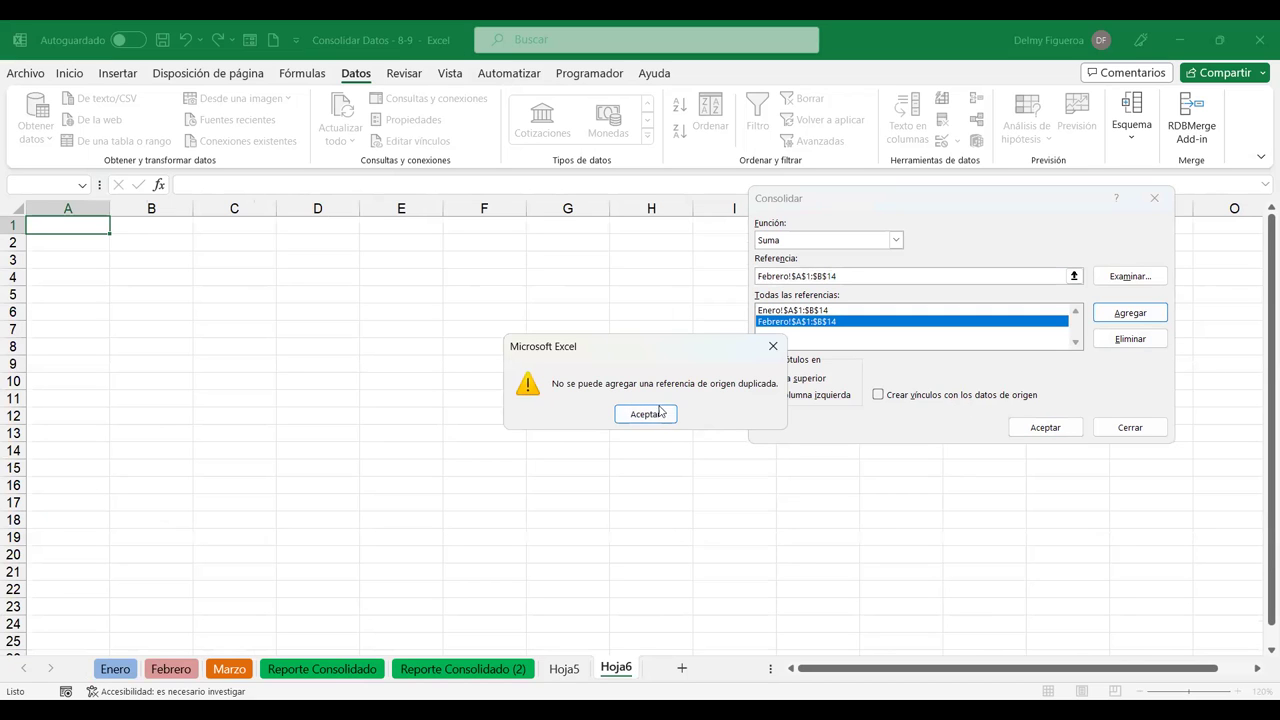
pyautogui.press('Return')
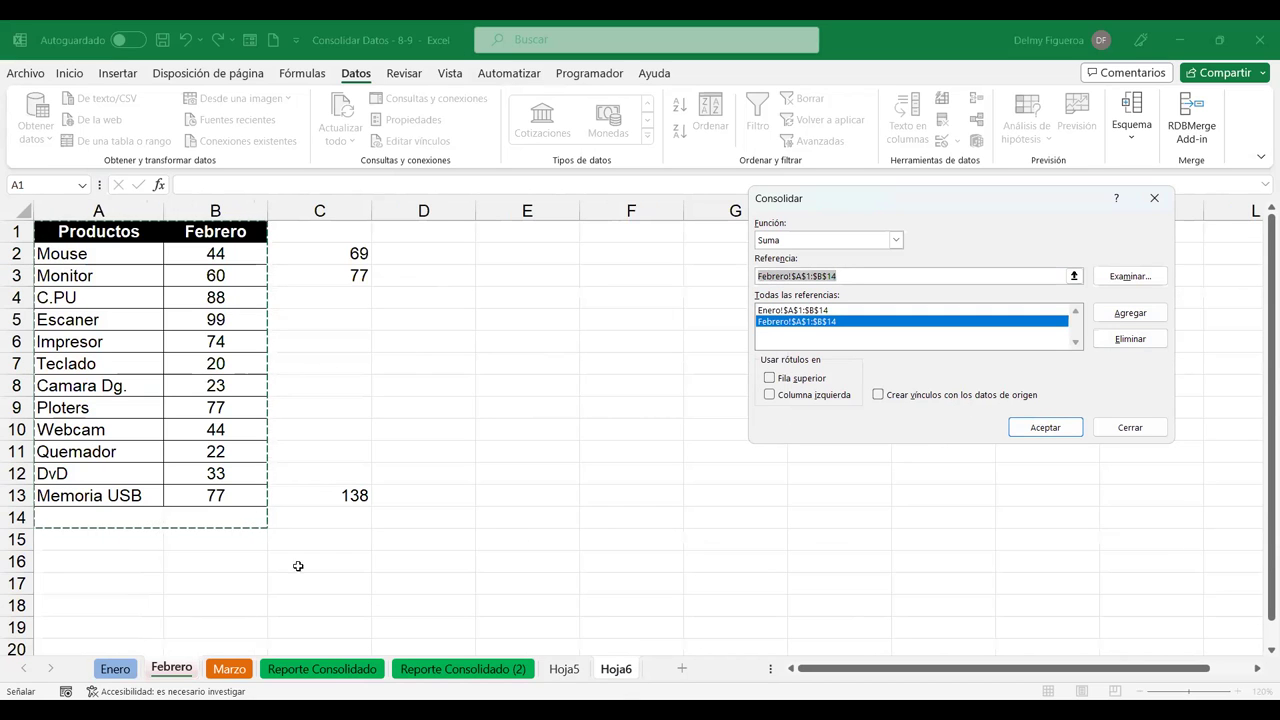
pyautogui.click(229, 669)
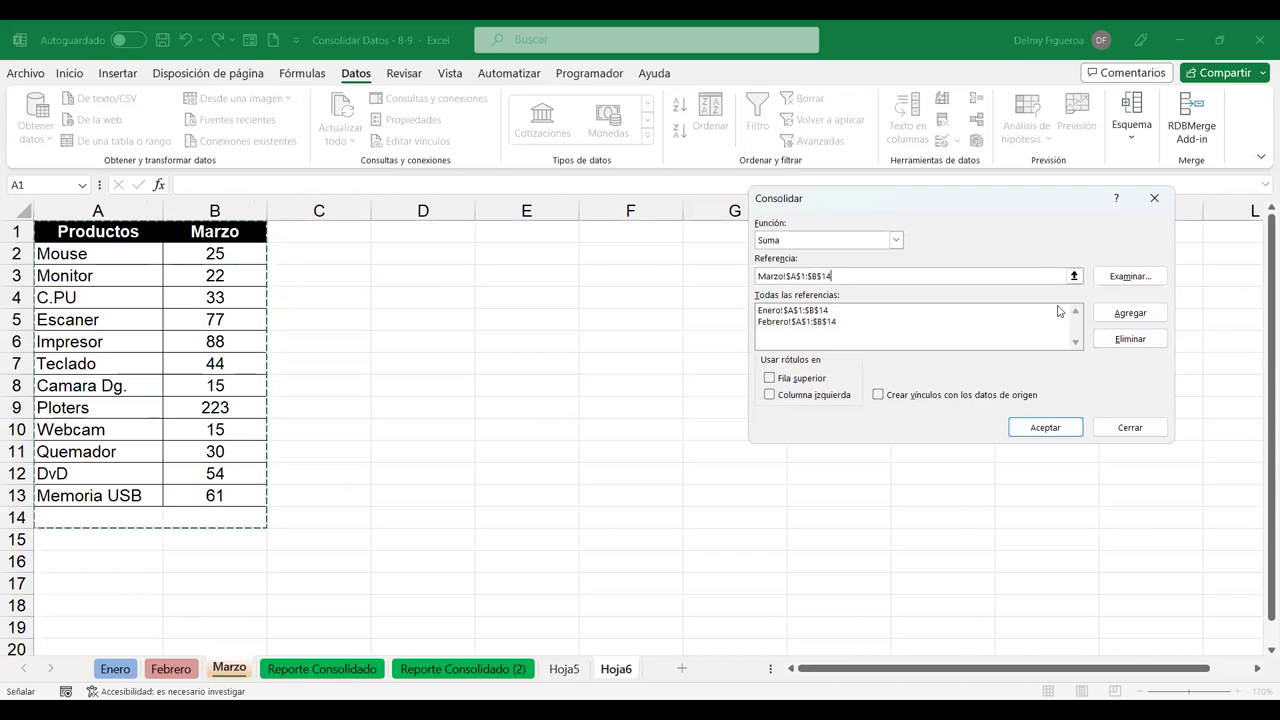
pyautogui.click(1136, 314)
pyautogui.click(770, 378)
pyautogui.click(770, 395)
# Run the consolidation linked to source data into Hoja6 and auto-fit column B.
pyautogui.click(878, 395)
pyautogui.click(1050, 428)
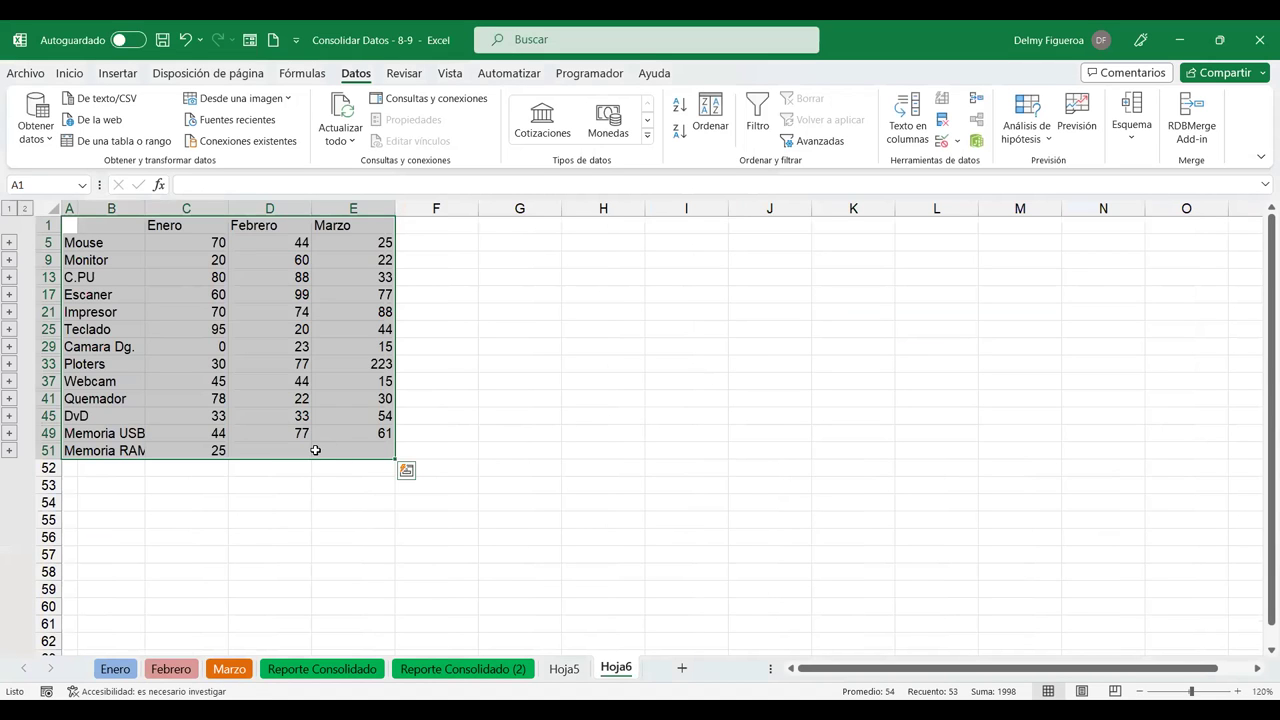
pyautogui.click(315, 450)
pyautogui.doubleClick(146, 208)
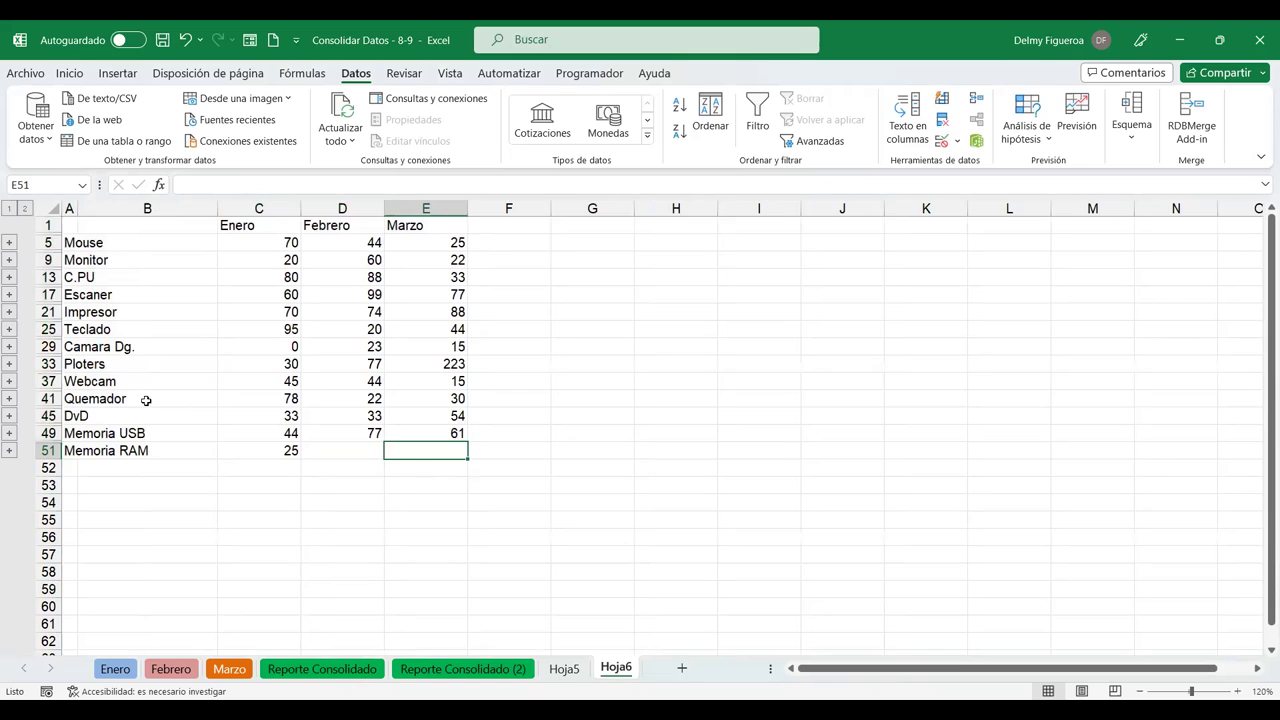
# Mark Memoria RAM's empty Febrero and Marzo cells on Hoja6, then go to Febrero.
pyautogui.click(161, 450)
pyautogui.moveTo(362, 449); pyautogui.dragTo(430, 450)
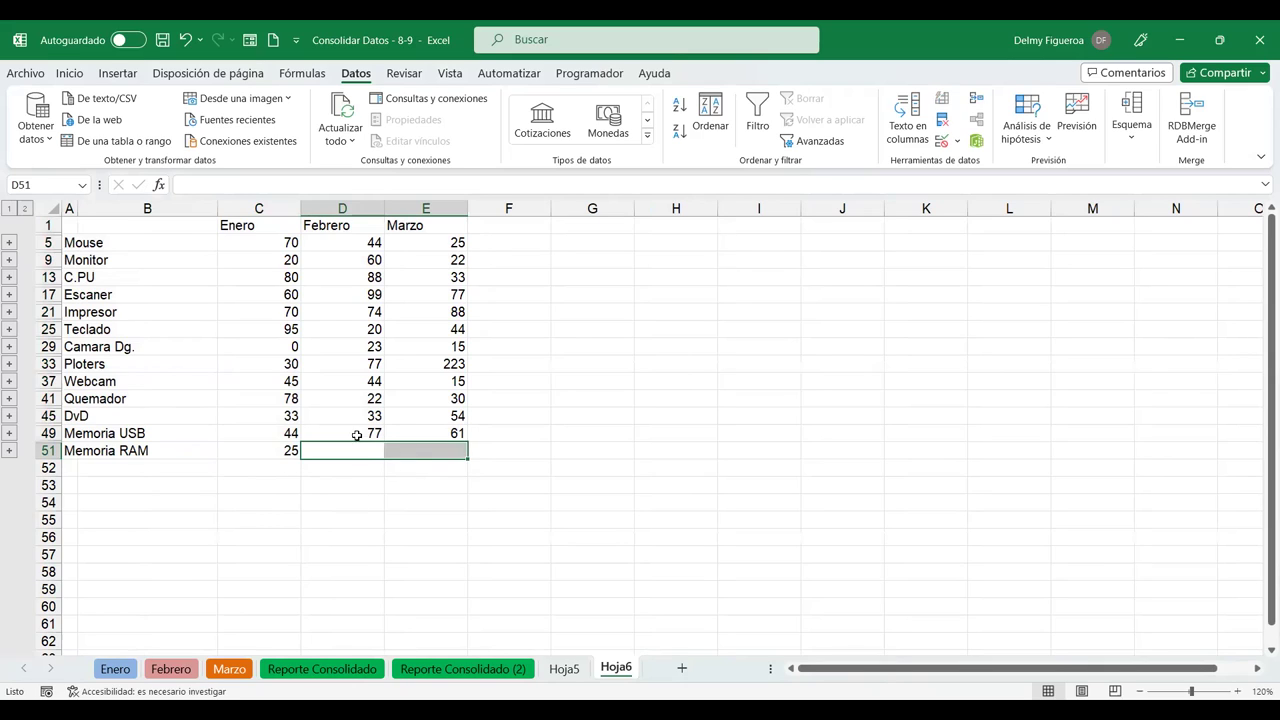
pyautogui.click(355, 450)
pyautogui.click(524, 445)
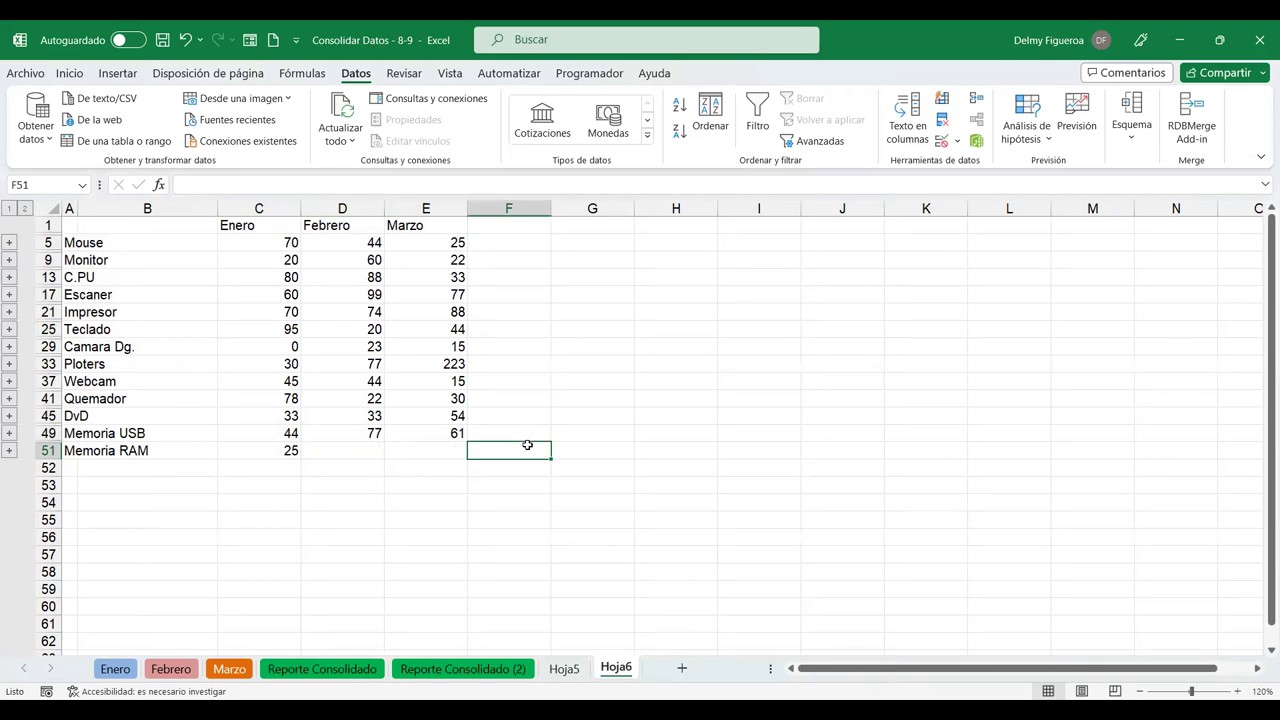
pyautogui.click(610, 446)
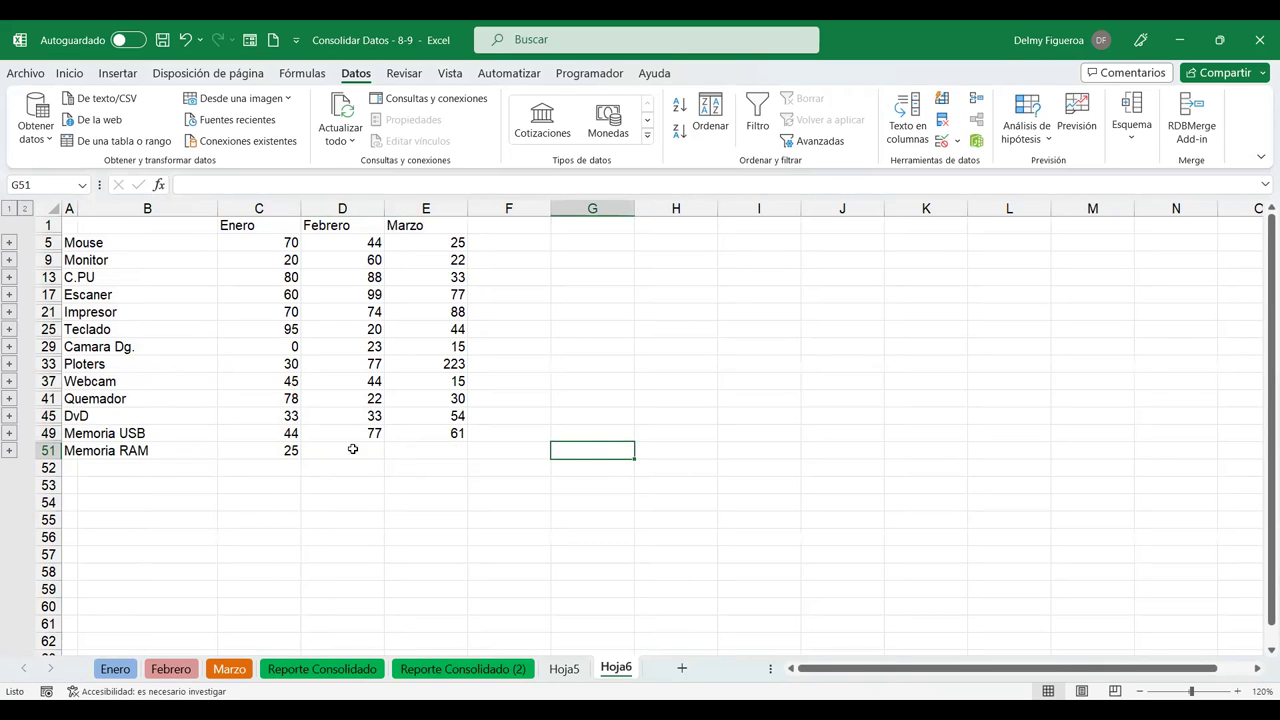
pyautogui.moveTo(355, 450); pyautogui.dragTo(410, 451)
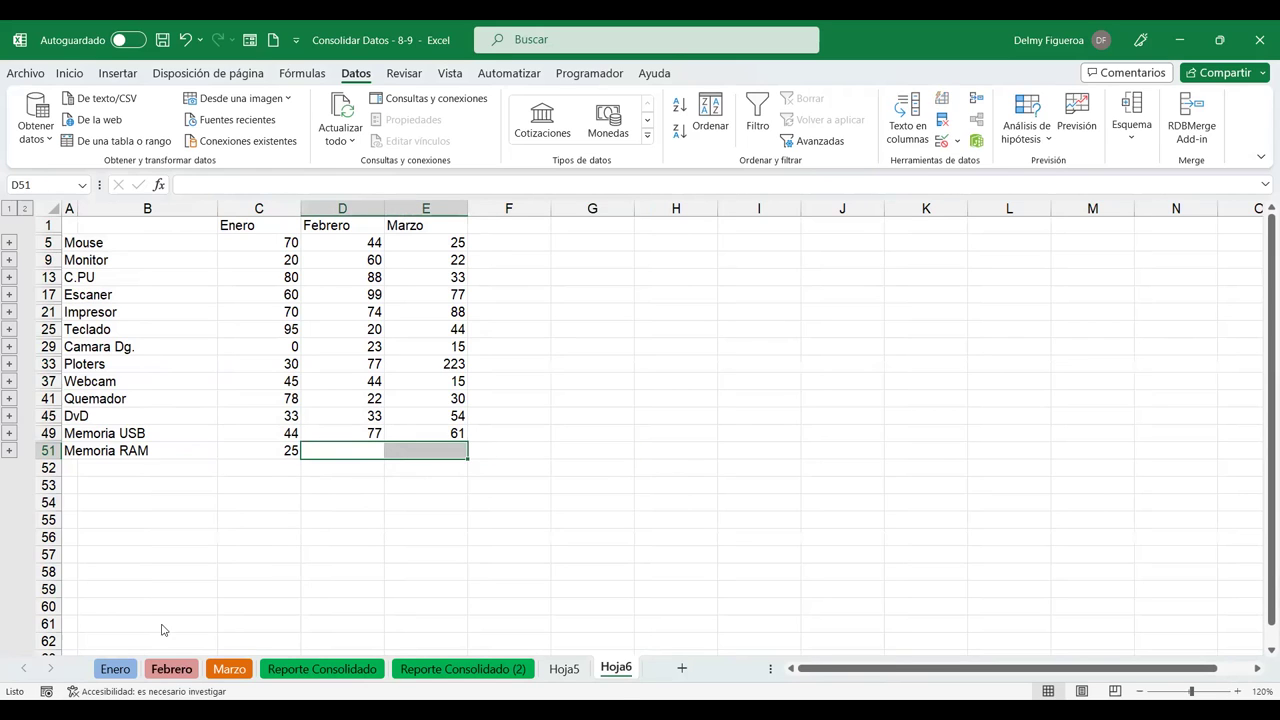
pyautogui.click(171, 668)
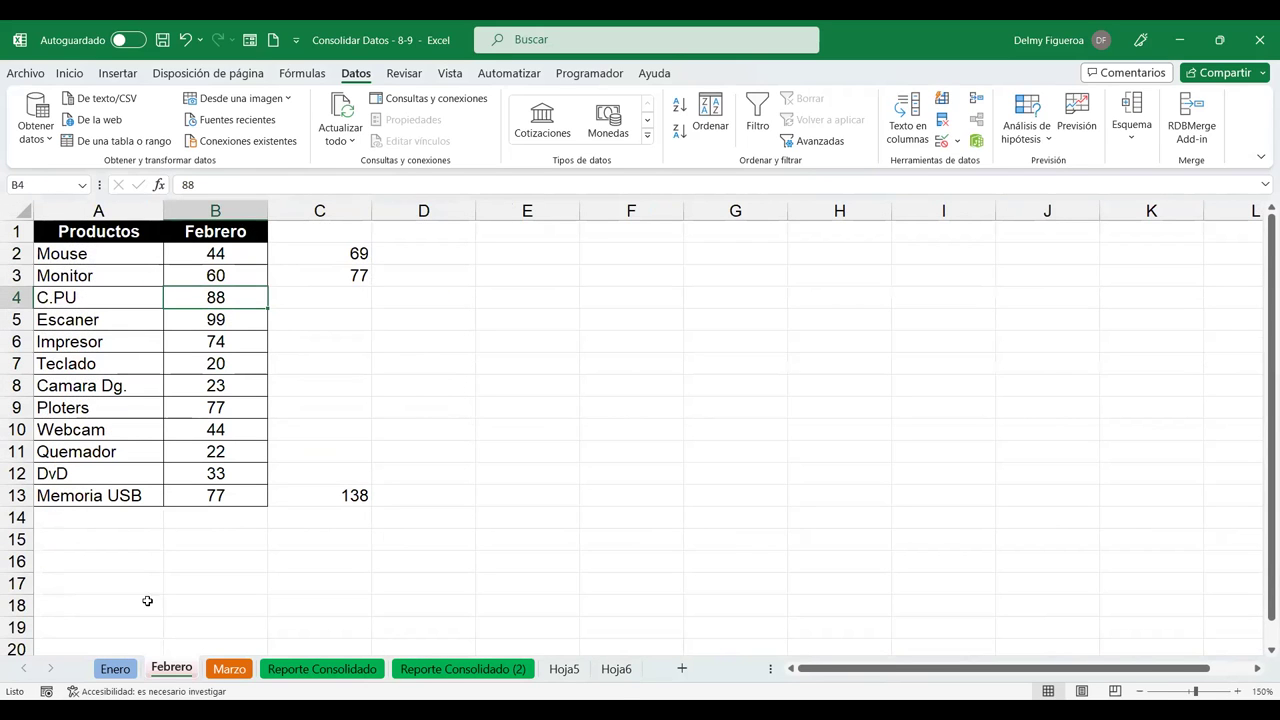
# Copy the Memoria RAM label from Enero A14 into A14 on Febrero and Marzo.
pyautogui.click(118, 668)
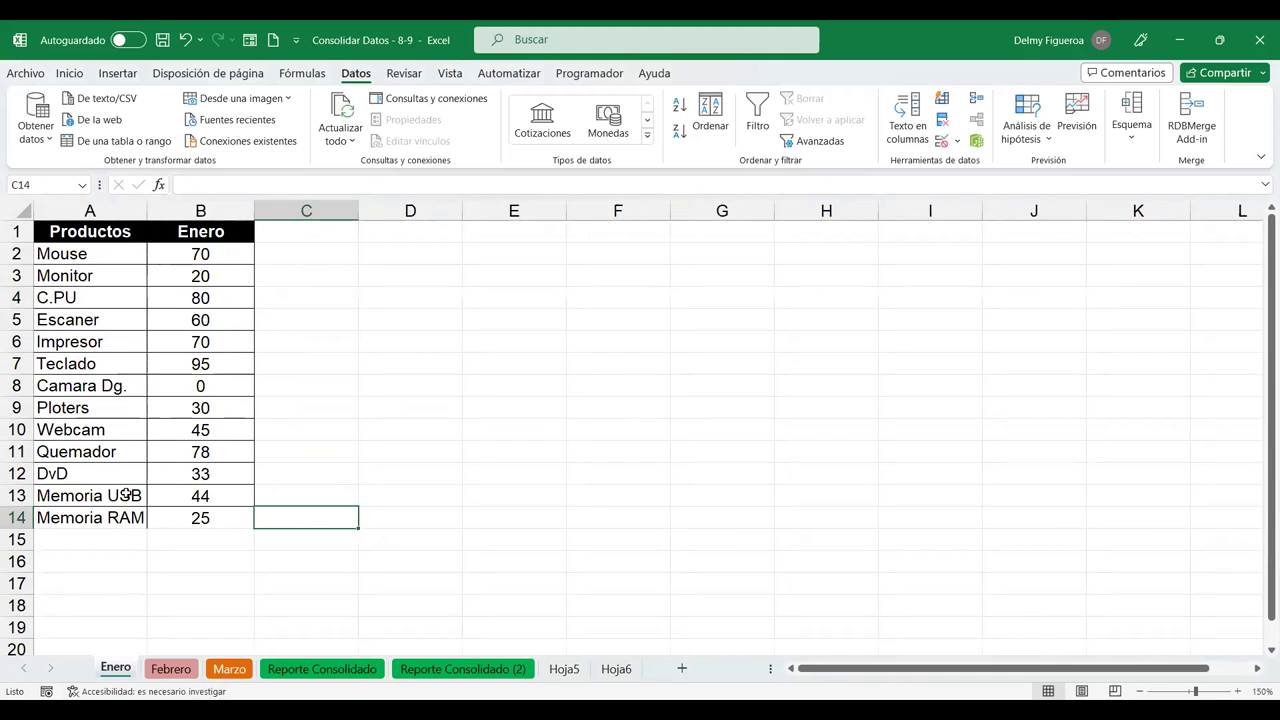
pyautogui.click(127, 519)
pyautogui.hotkey('ctrl', 'c')
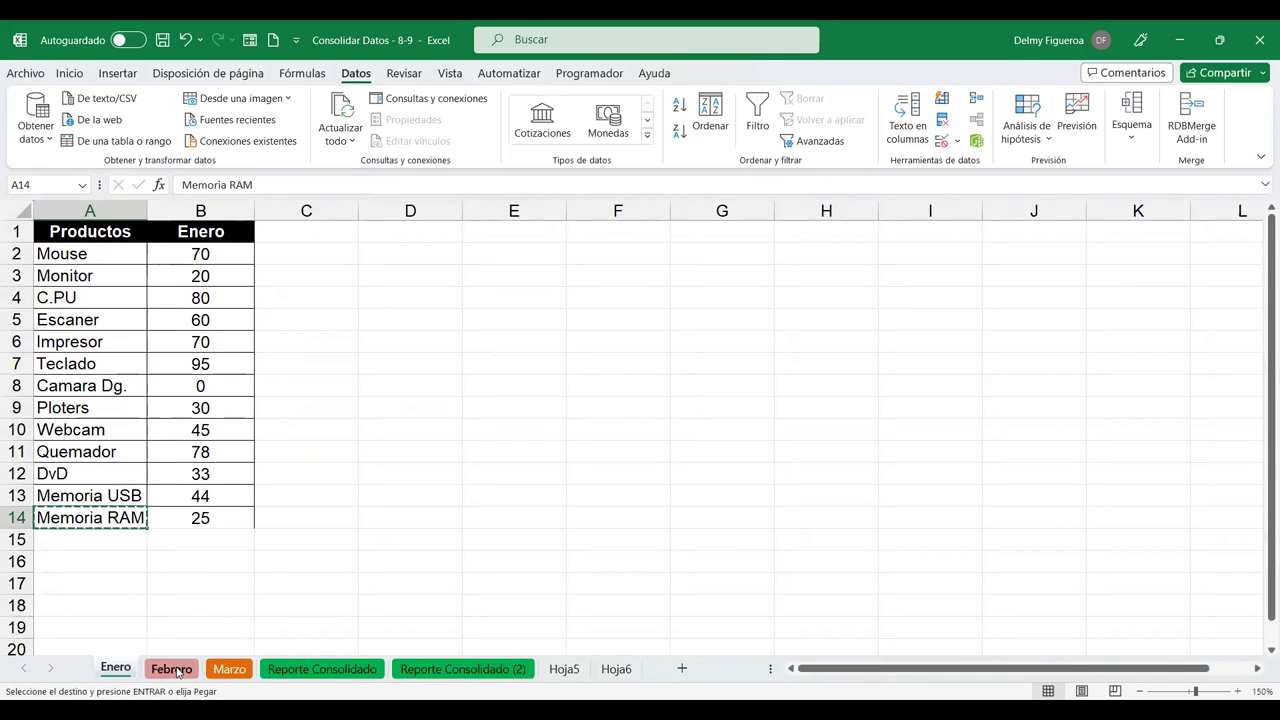
pyautogui.click(171, 668)
pyautogui.click(117, 519)
pyautogui.hotkey('ctrl', 'v')
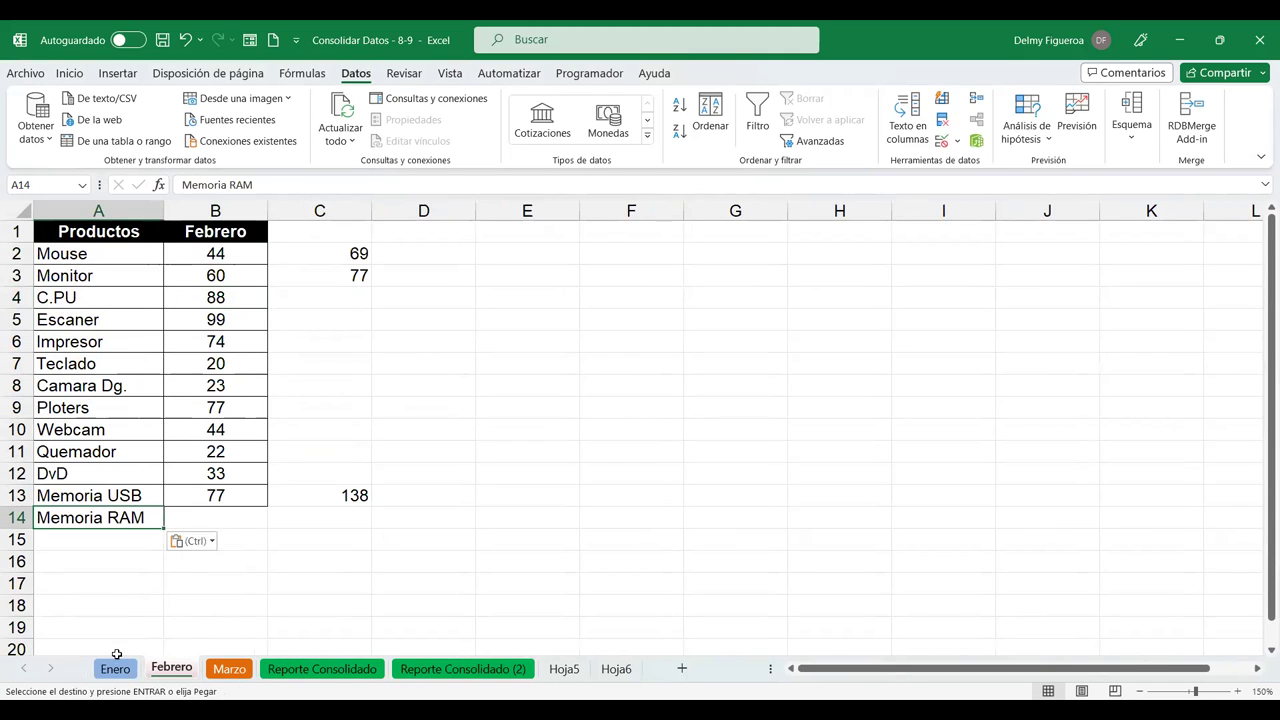
pyautogui.click(229, 668)
pyautogui.click(116, 519)
pyautogui.hotkey('ctrl', 'v')
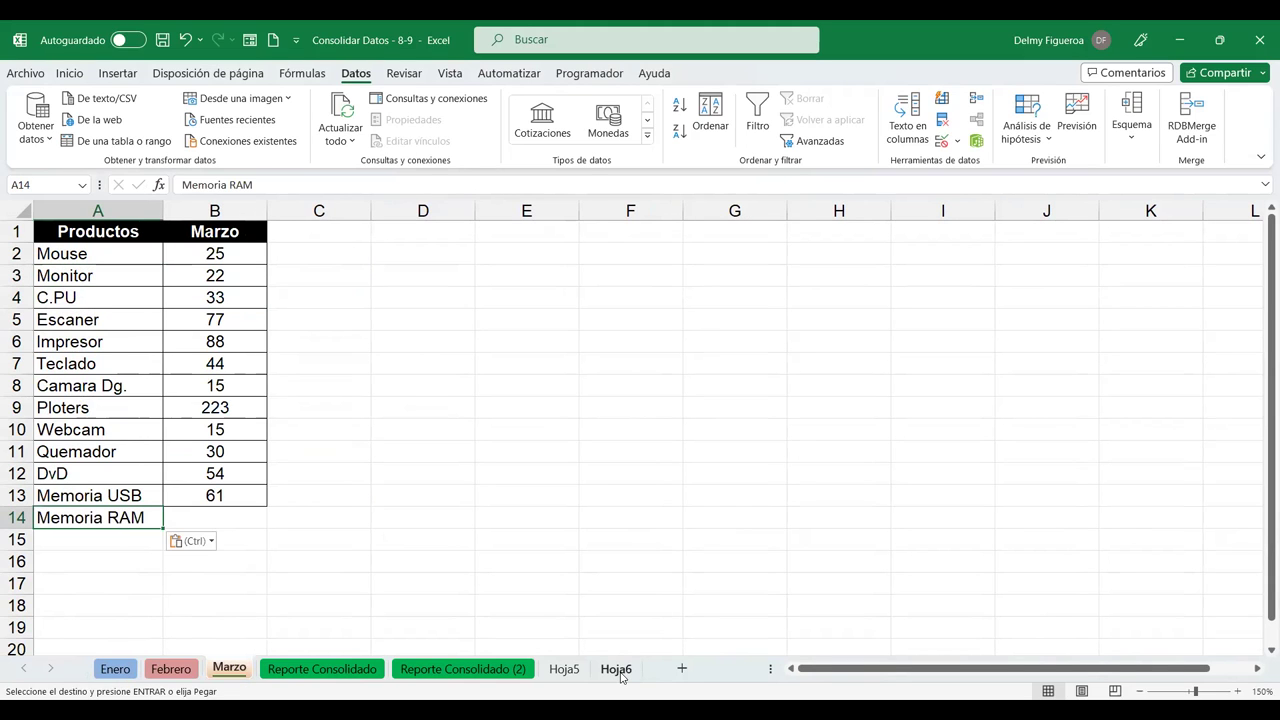
# Enter 0 as Memoria RAM's value in B14 on Febrero and Marzo, then return to Hoja6.
pyautogui.click(618, 669)
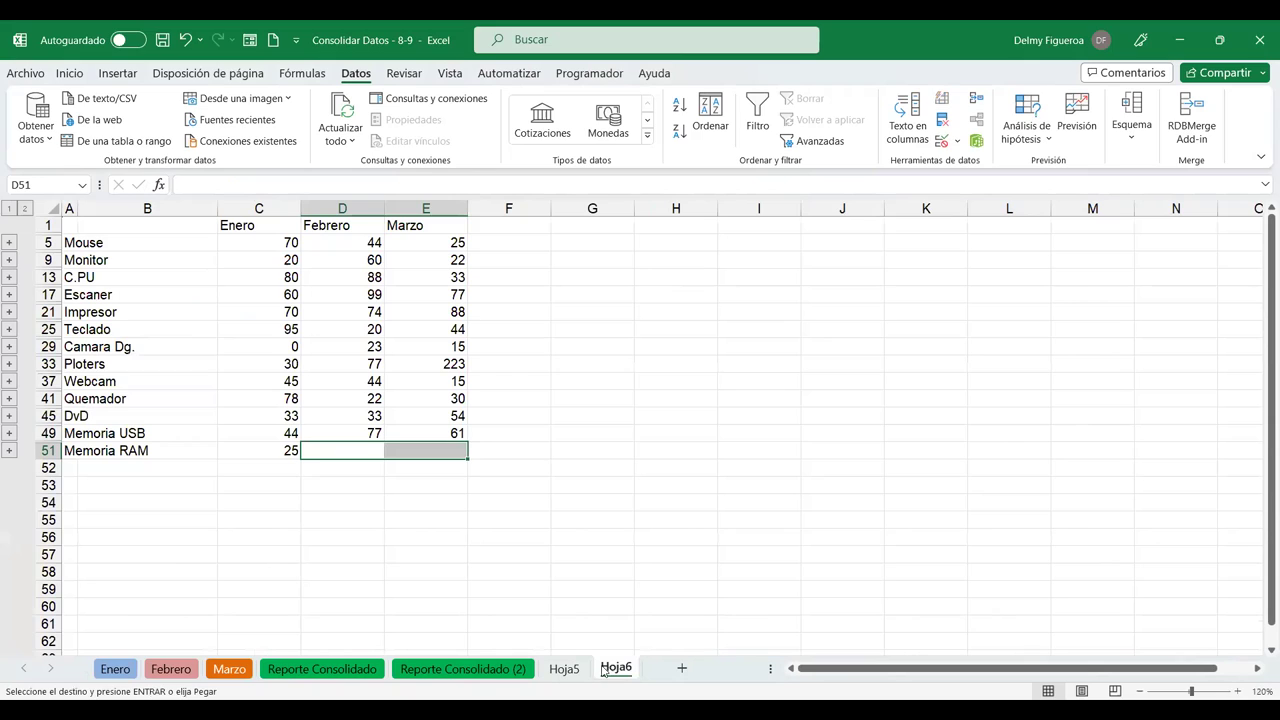
pyautogui.click(150, 467)
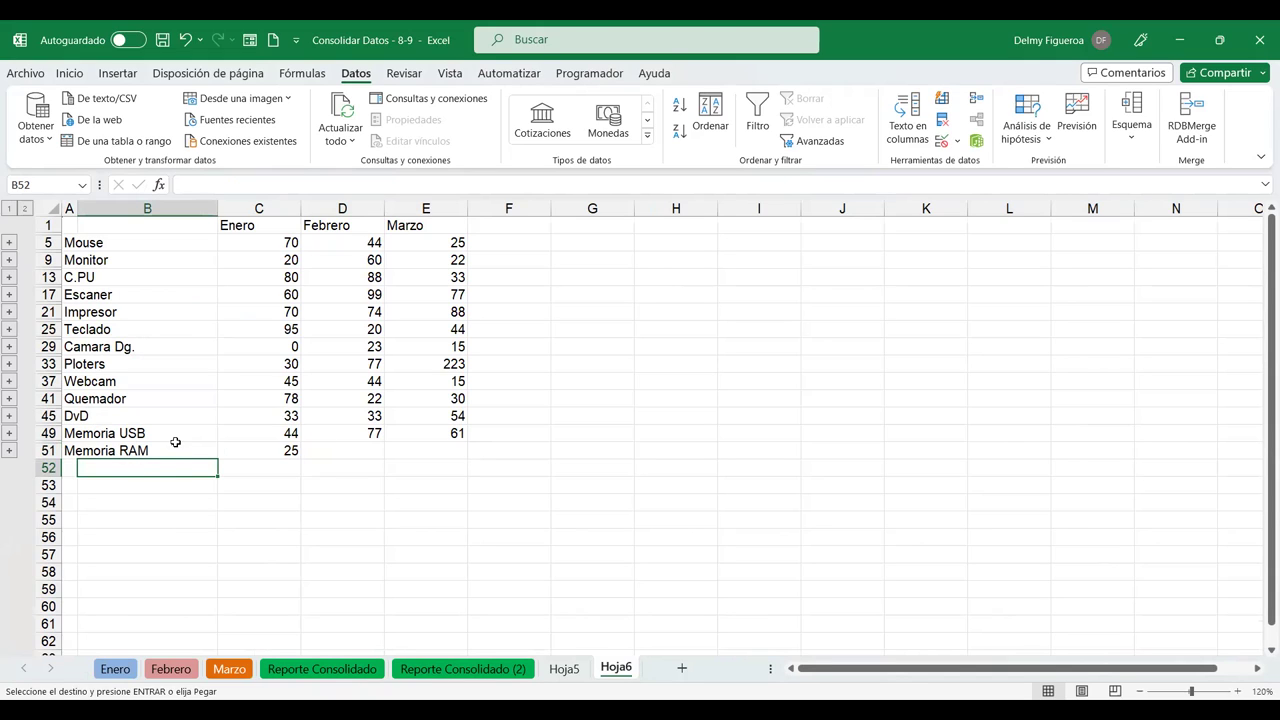
pyautogui.click(374, 449)
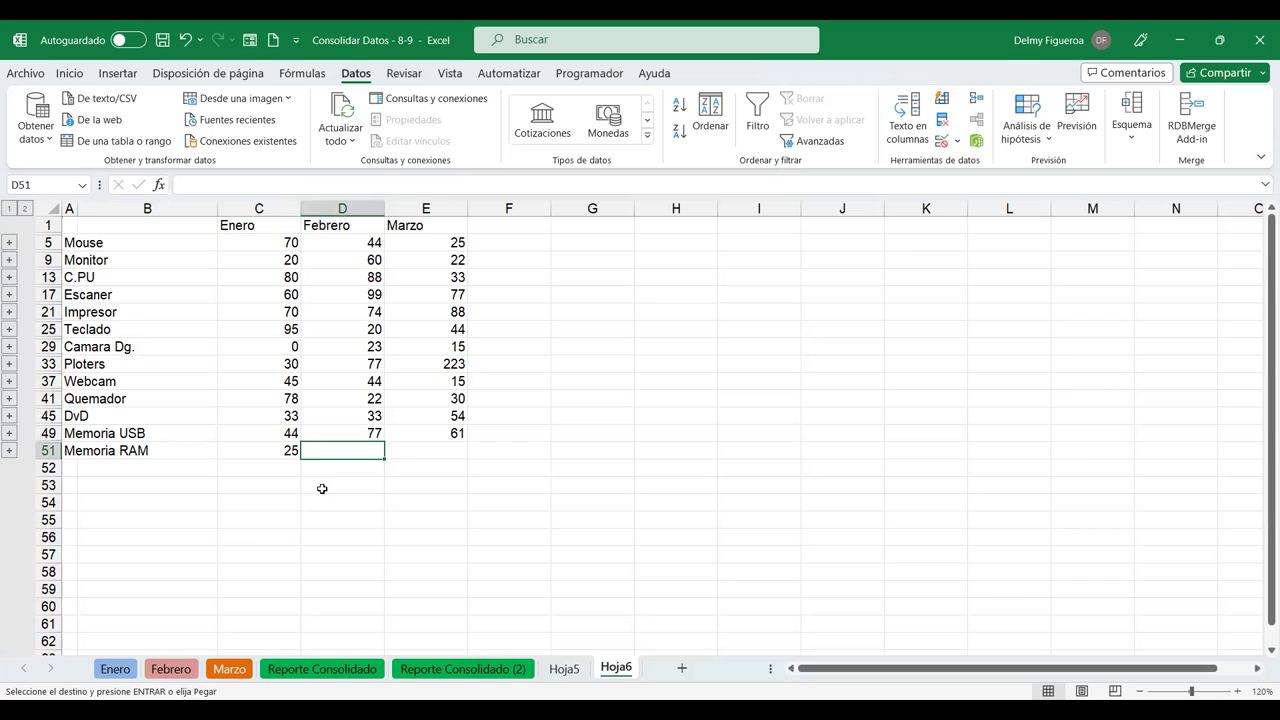
pyautogui.click(182, 679)
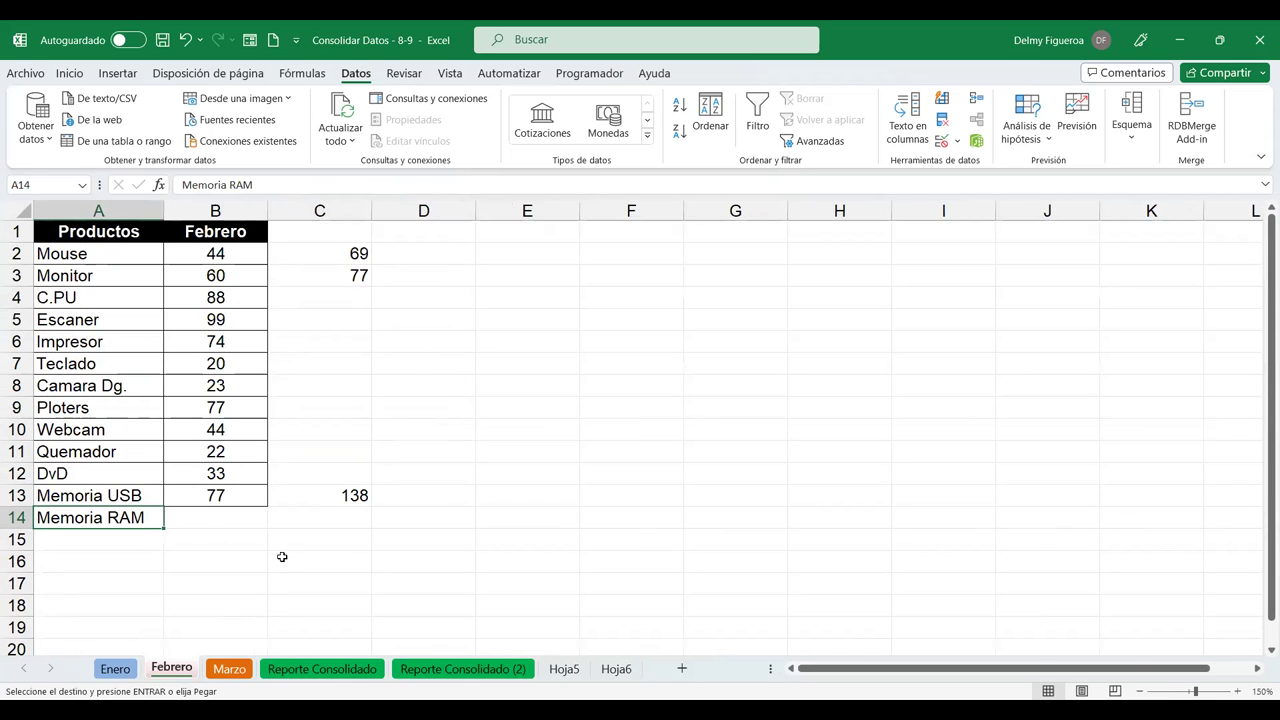
pyautogui.click(215, 520)
pyautogui.write('0')
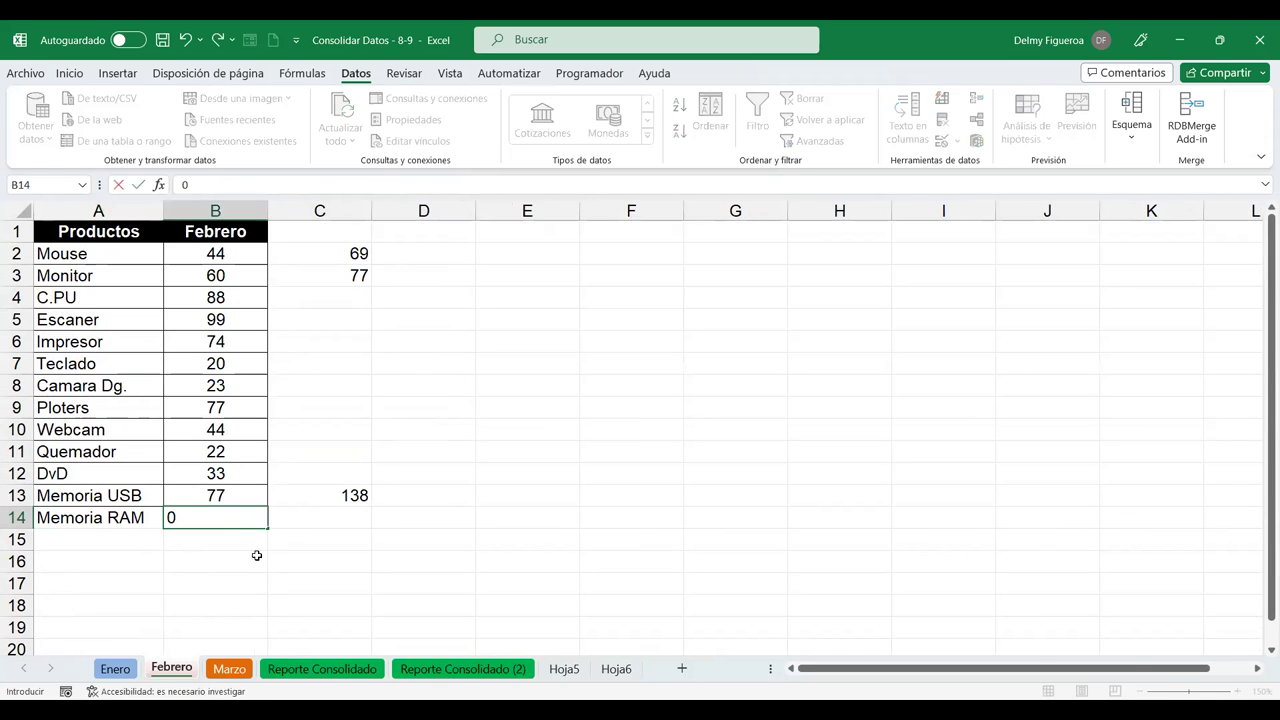
pyautogui.press('Return')
pyautogui.click(233, 669)
pyautogui.click(229, 520)
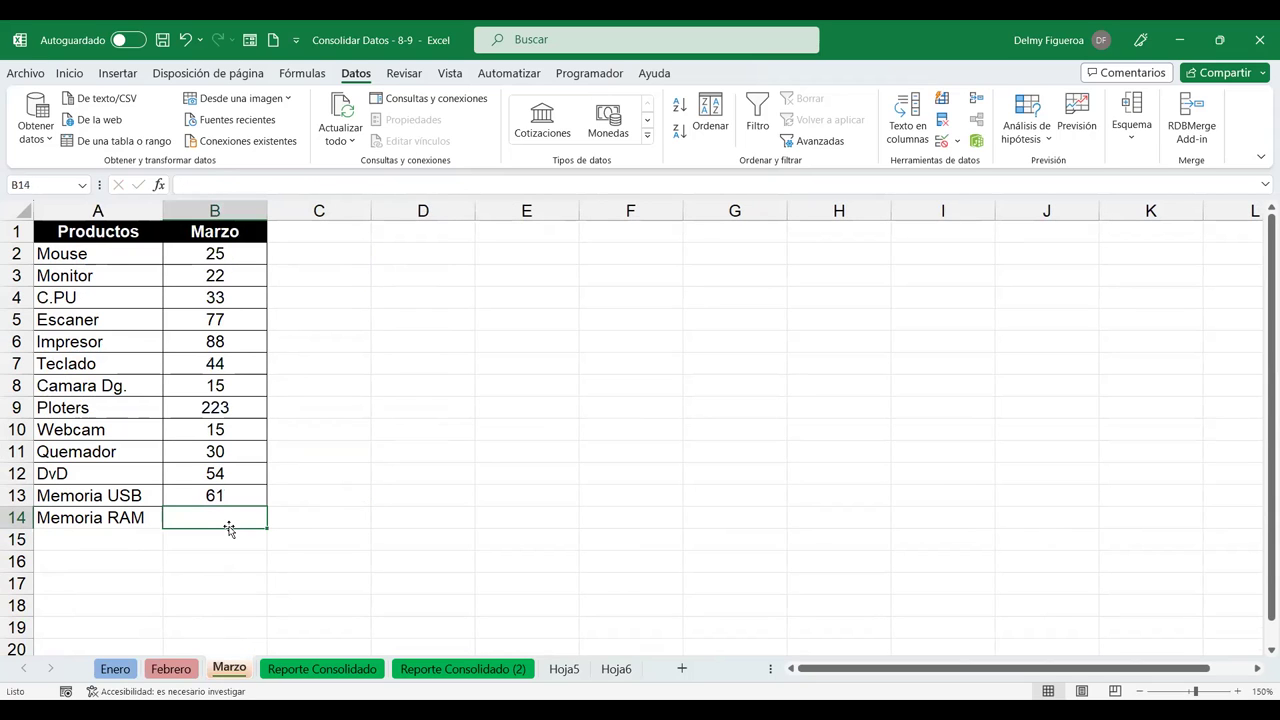
pyautogui.write('0')
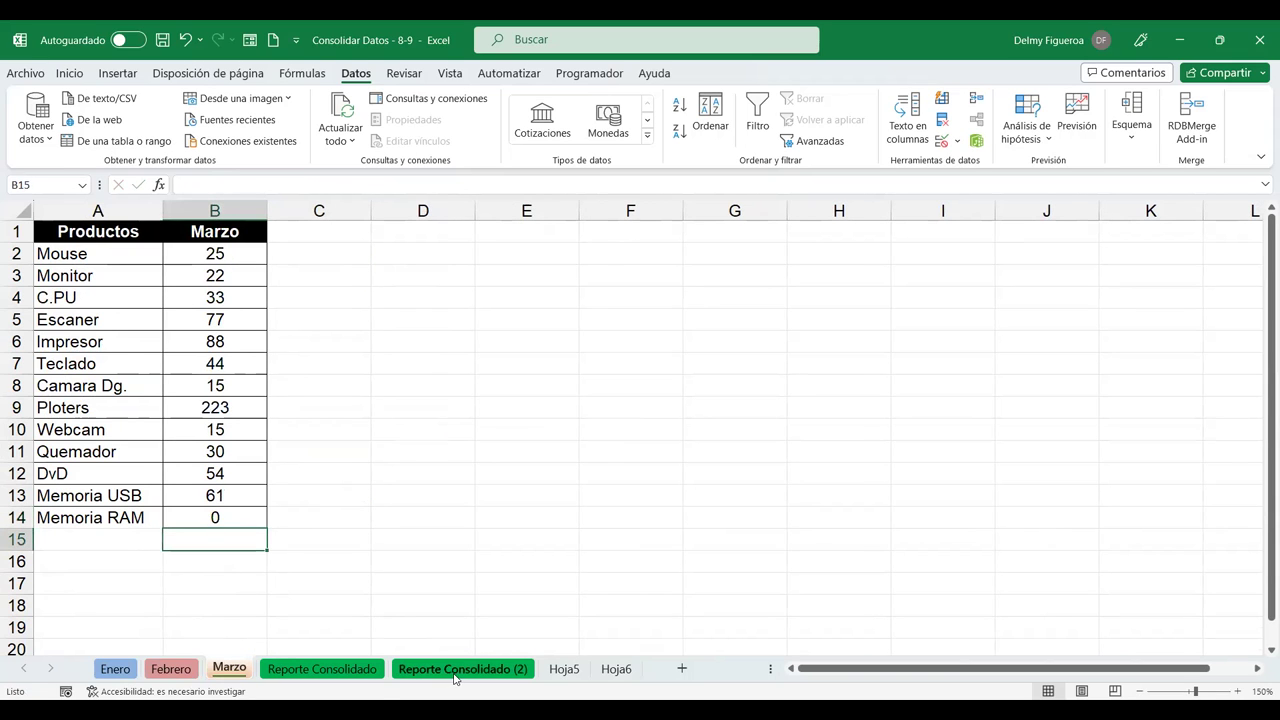
pyautogui.click(450, 674)
pyautogui.click(616, 669)
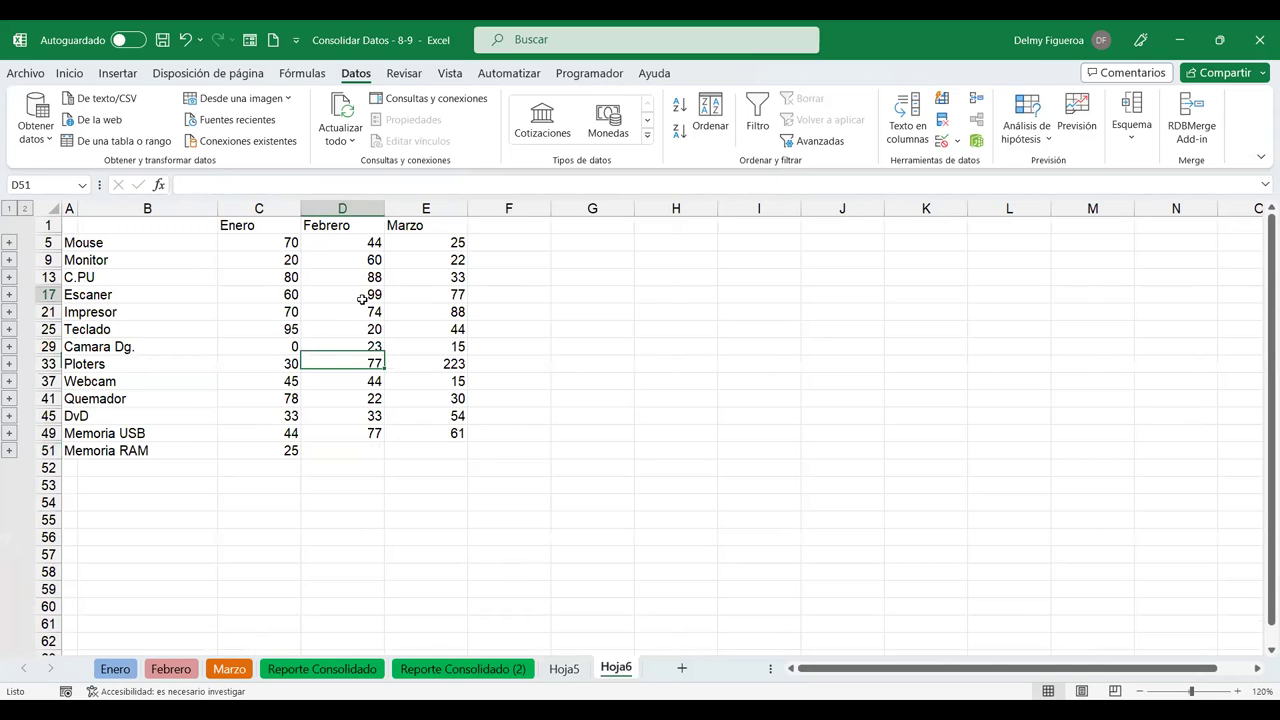
# Inspect the Hoja6 sum formula in D17 and the Memoria RAM cells C51 and D51.
pyautogui.click(362, 293)
pyautogui.click(373, 449)
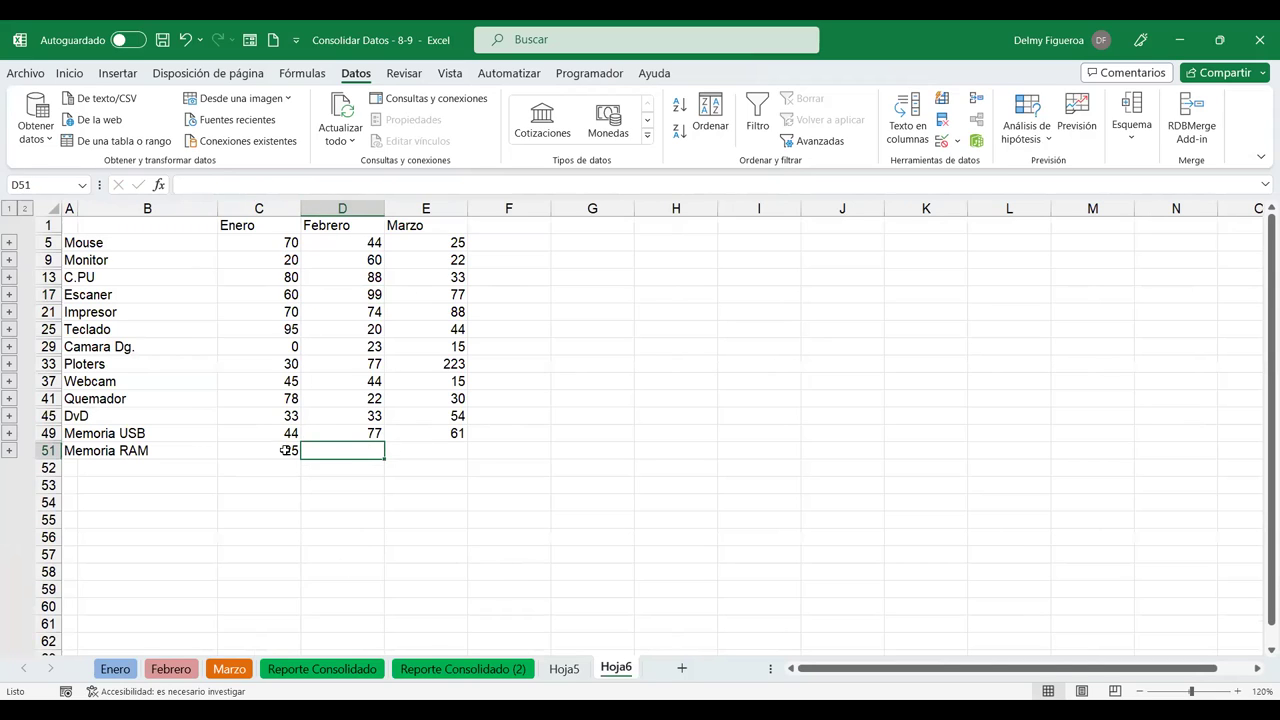
pyautogui.click(285, 448)
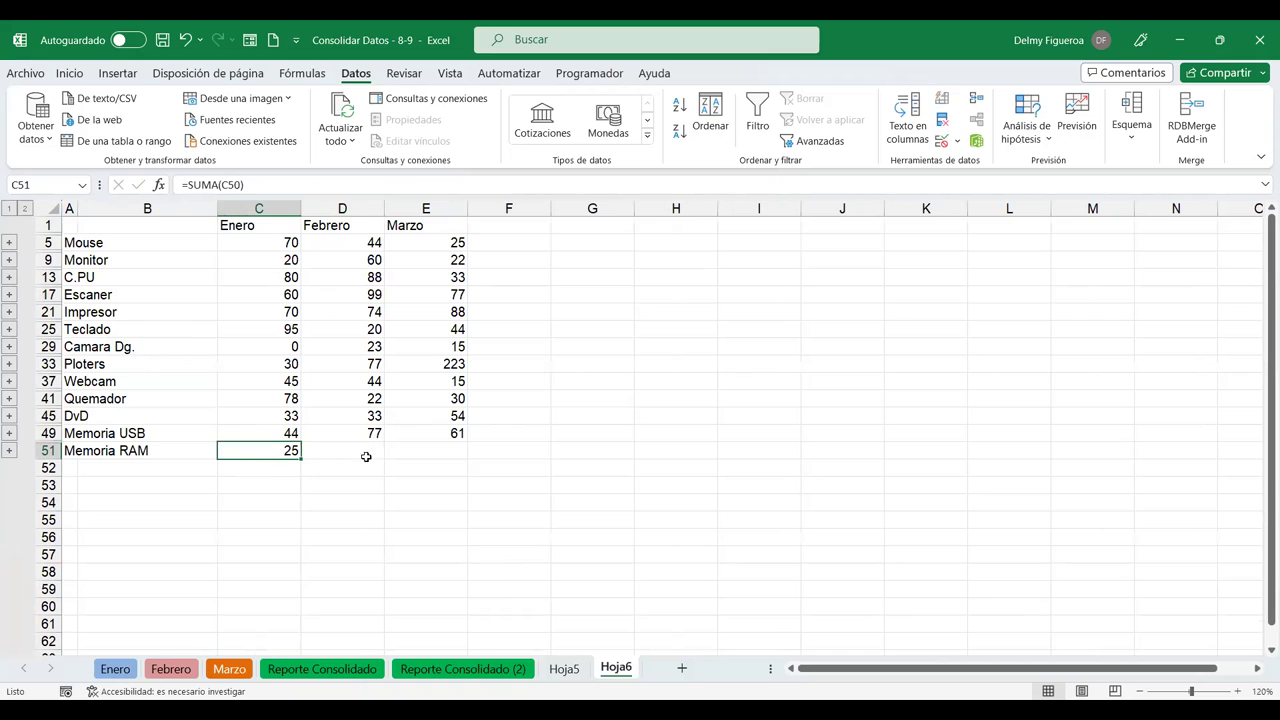
pyautogui.click(356, 452)
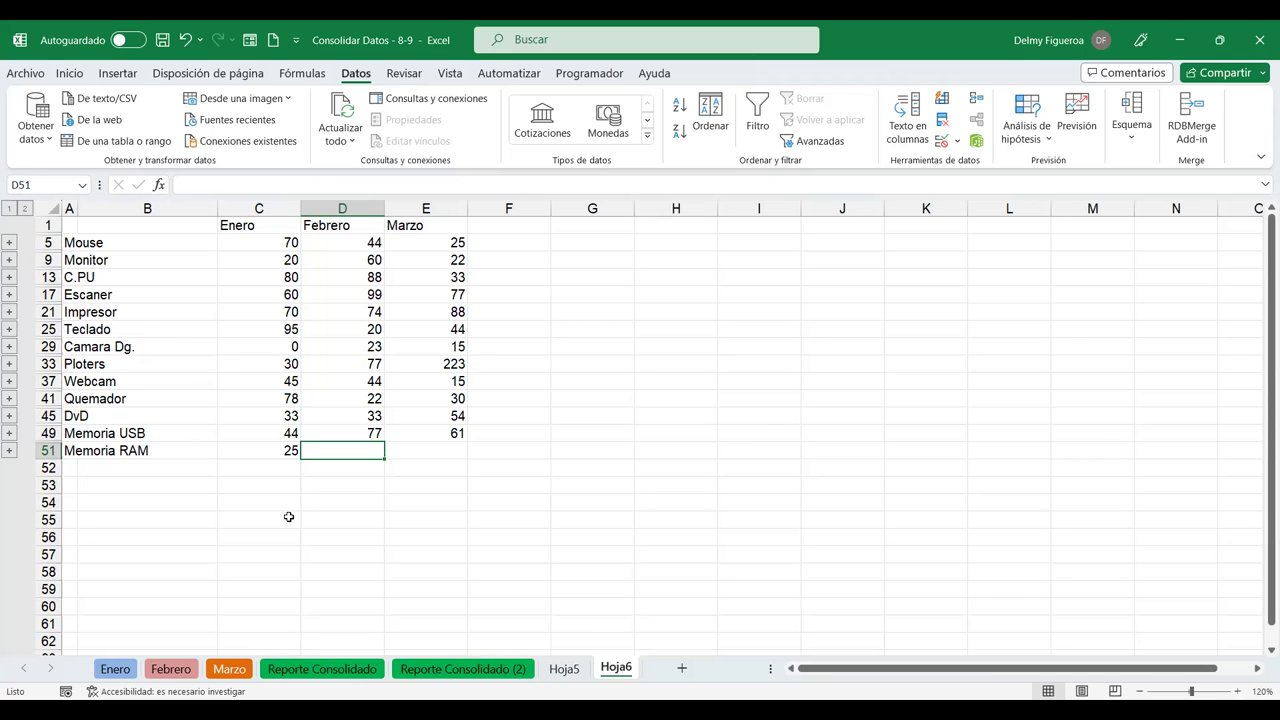
# Compare the Enero, Febrero and Marzo sheets against Hoja6's Memoria RAM row, ending on Marzo.
pyautogui.click(115, 668)
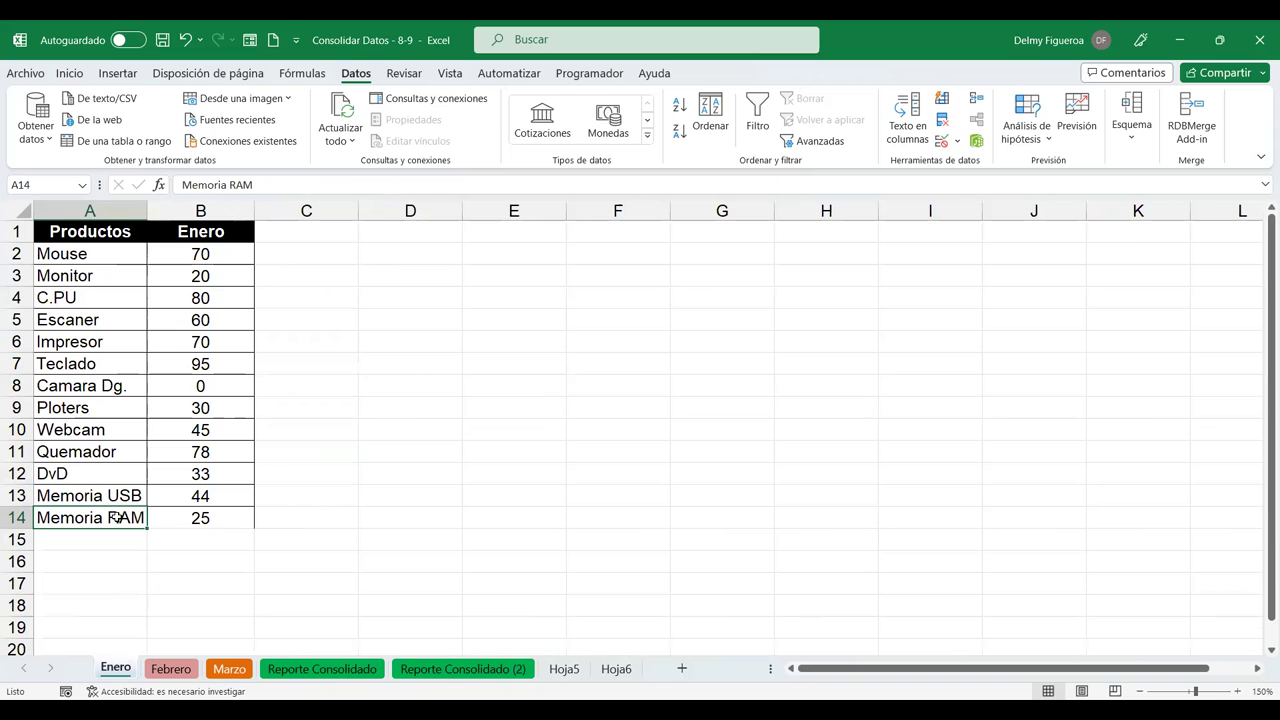
pyautogui.click(172, 669)
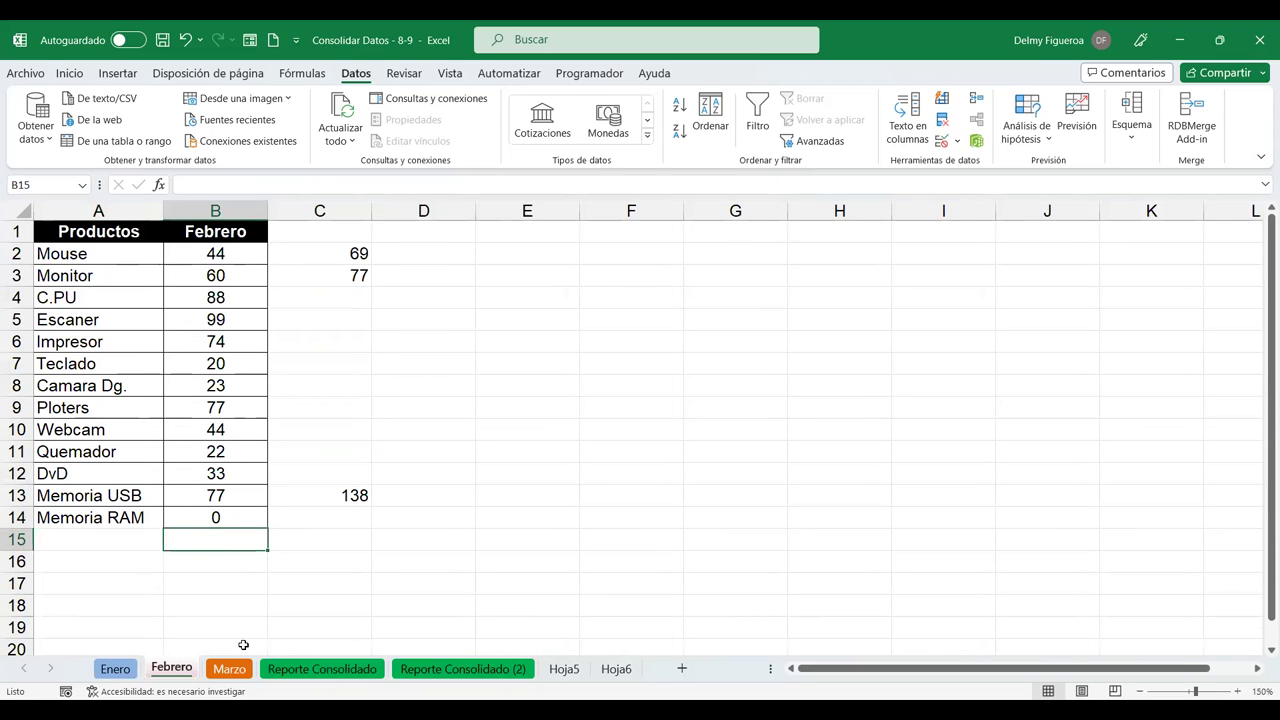
pyautogui.click(232, 669)
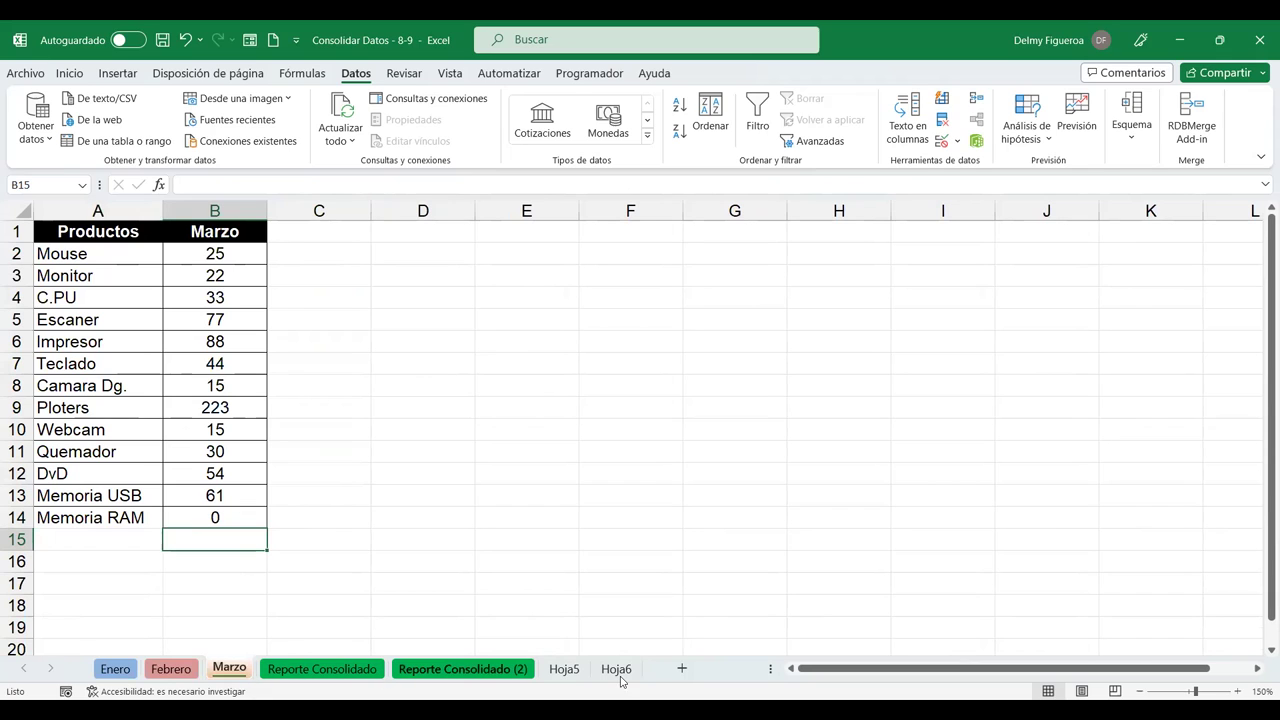
pyautogui.click(616, 669)
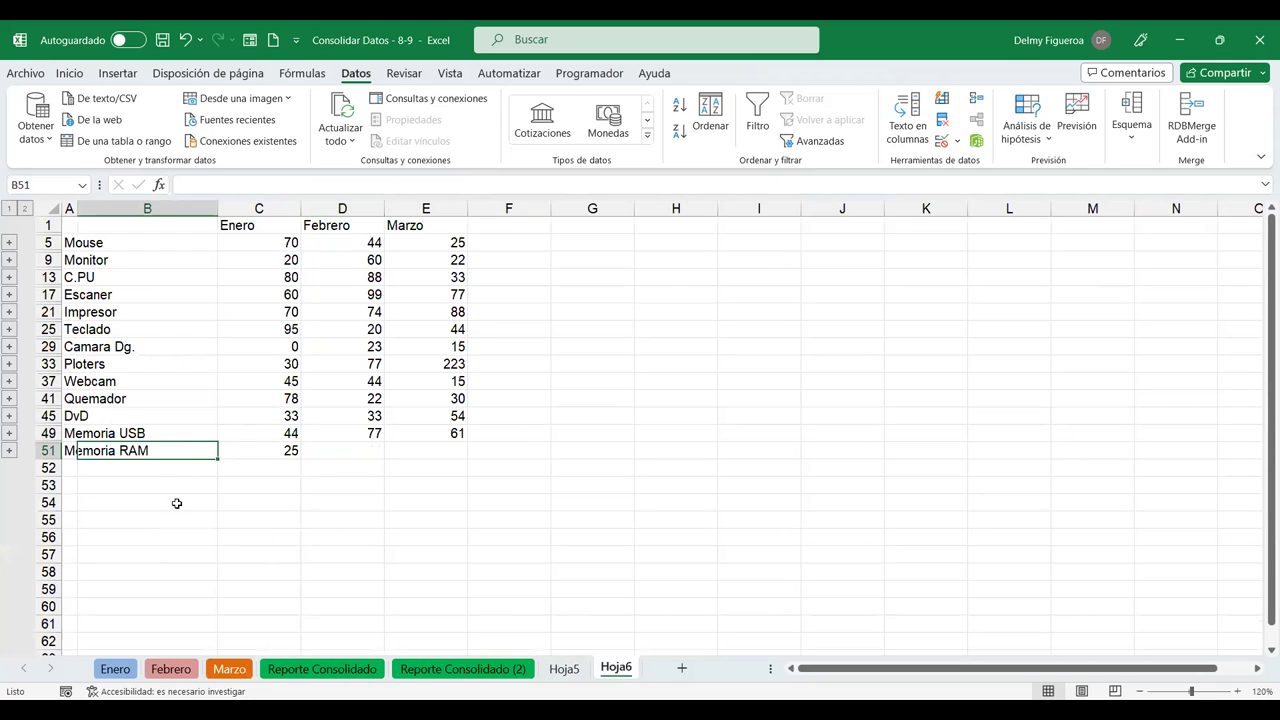
pyautogui.click(69, 451)
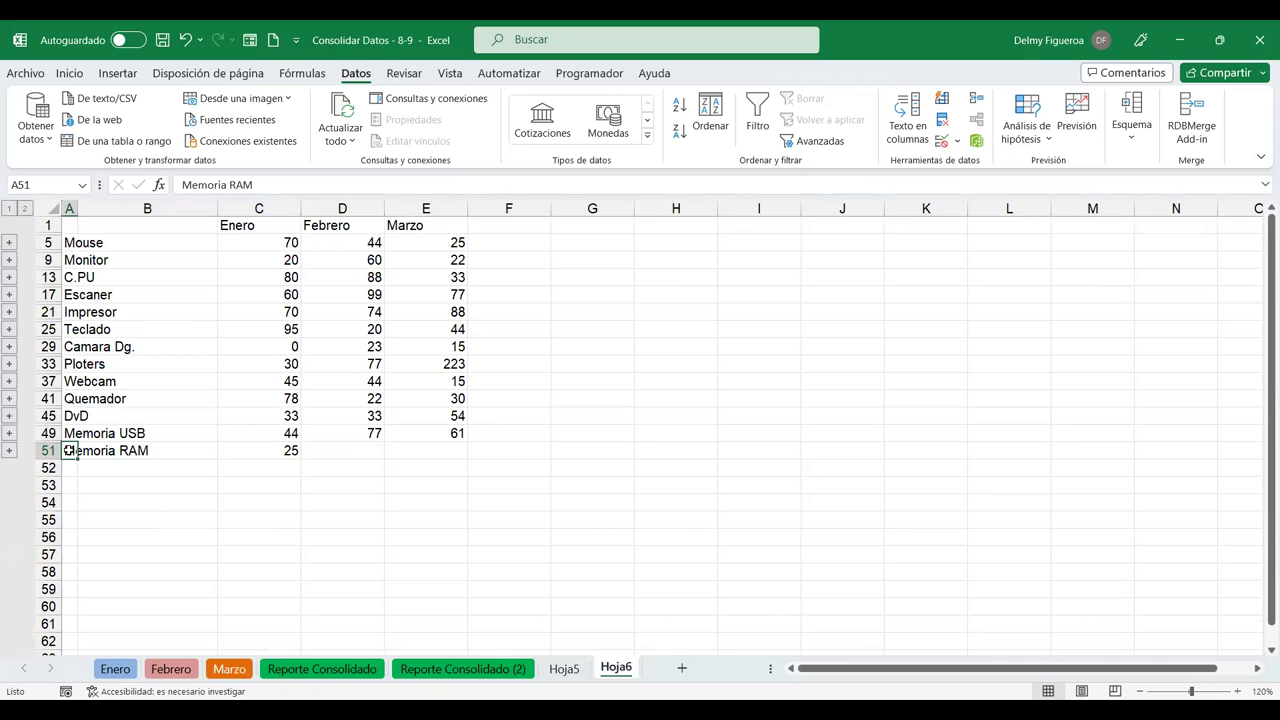
pyautogui.click(354, 451)
pyautogui.click(428, 450)
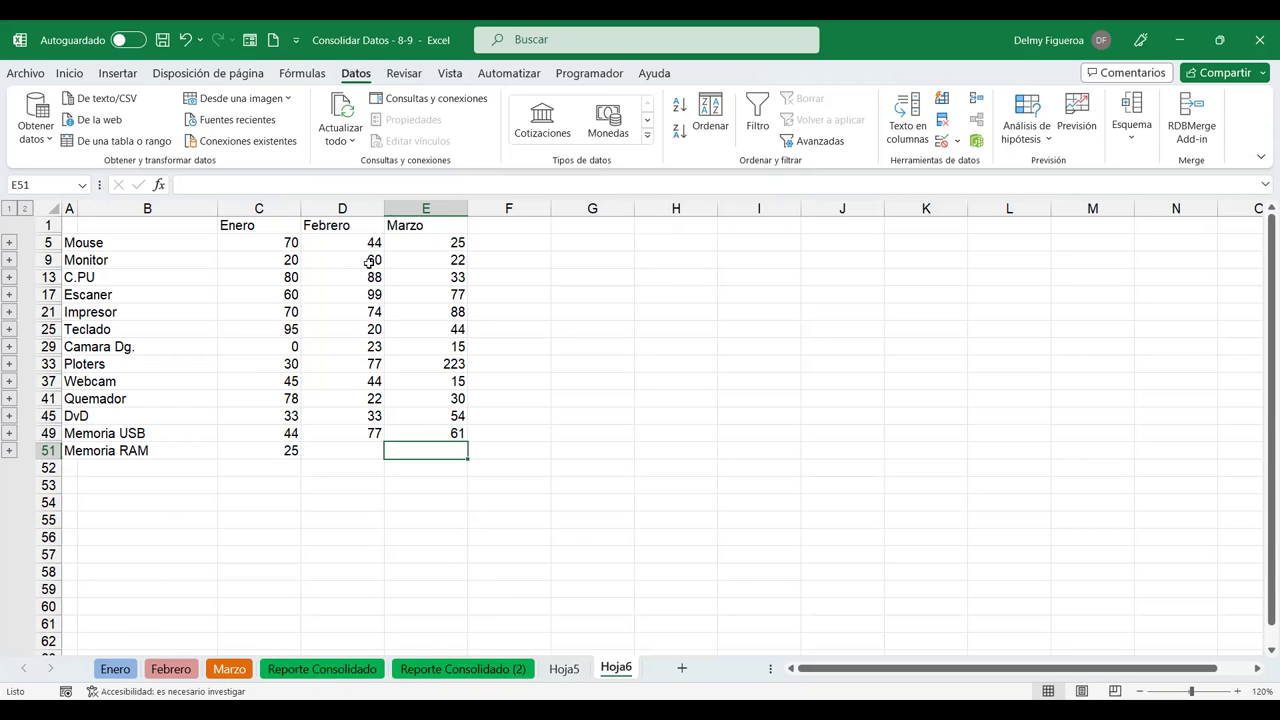
pyautogui.click(190, 230)
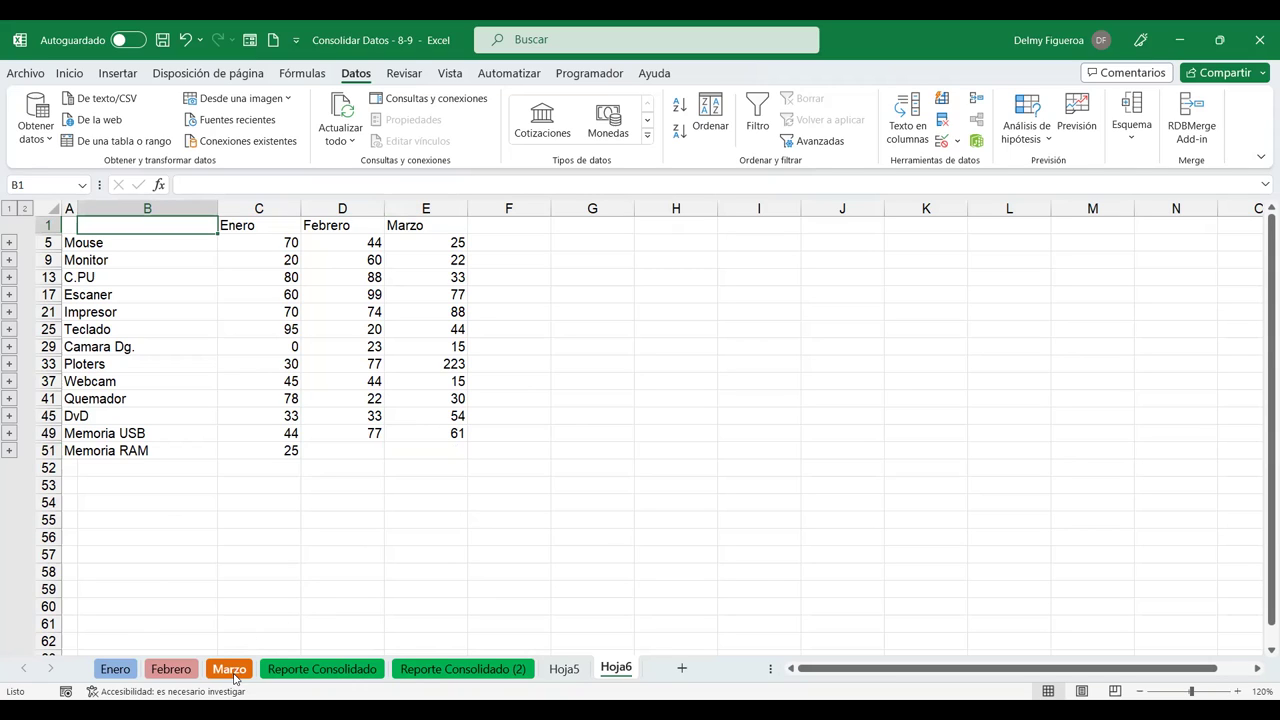
pyautogui.click(230, 670)
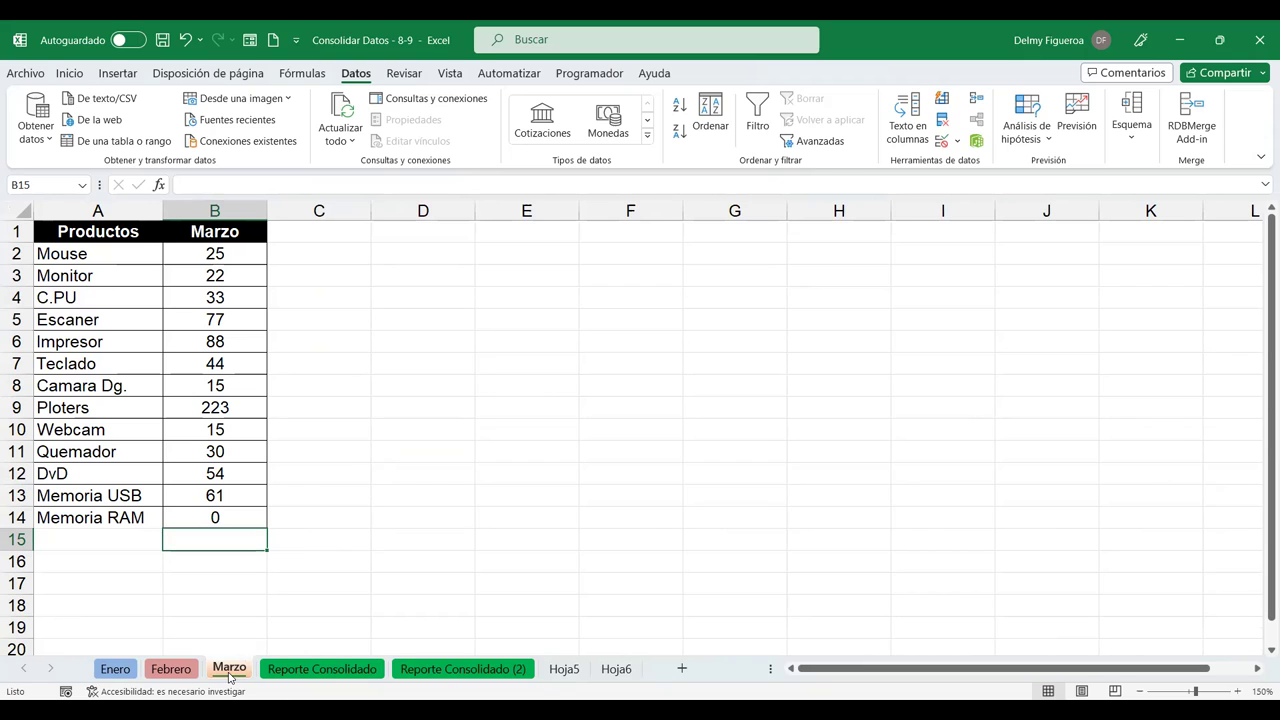
# Duplicate the Marzo sheet and place the copy right after Marzo.
pyautogui.rightClick(229, 668)
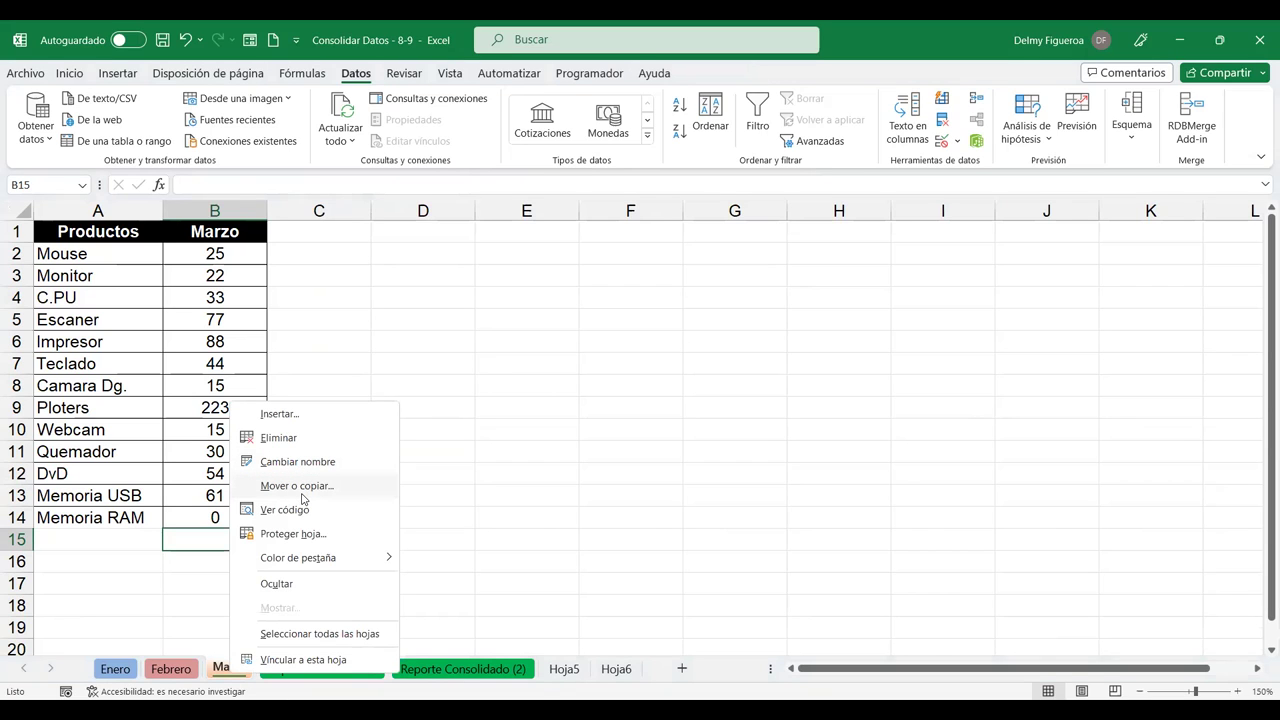
pyautogui.click(297, 486)
pyautogui.click(184, 586)
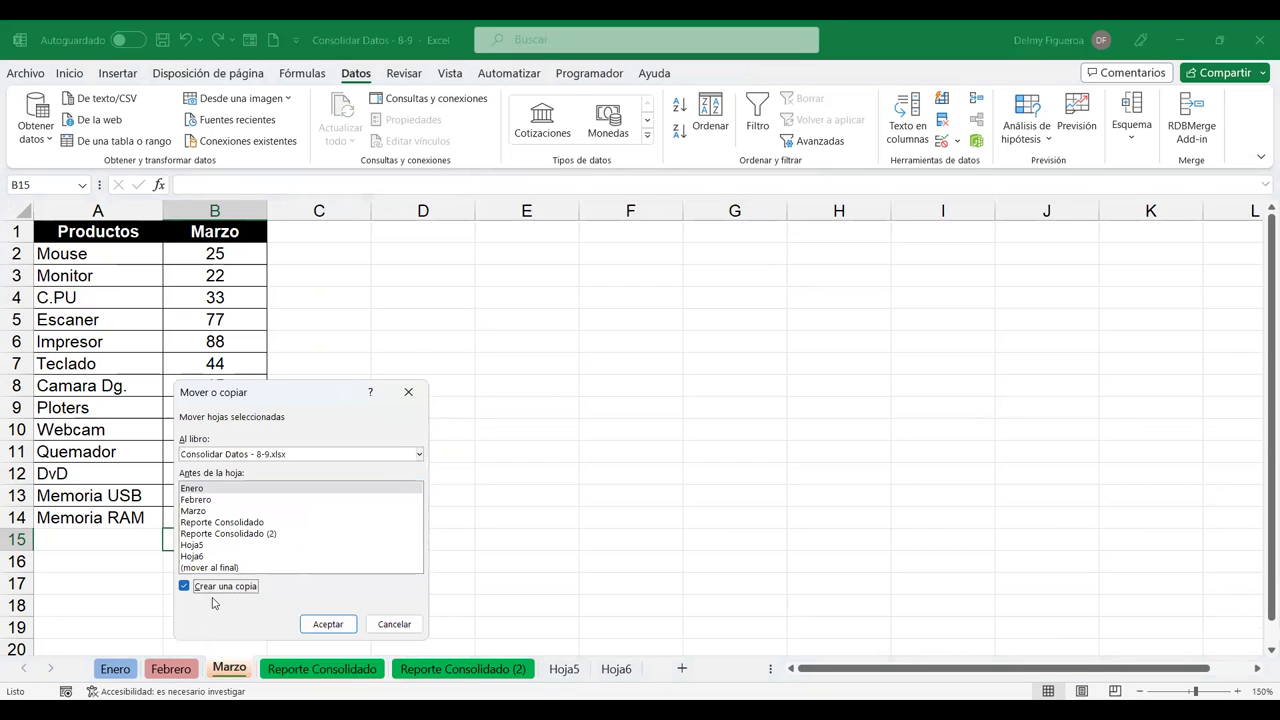
pyautogui.click(225, 568)
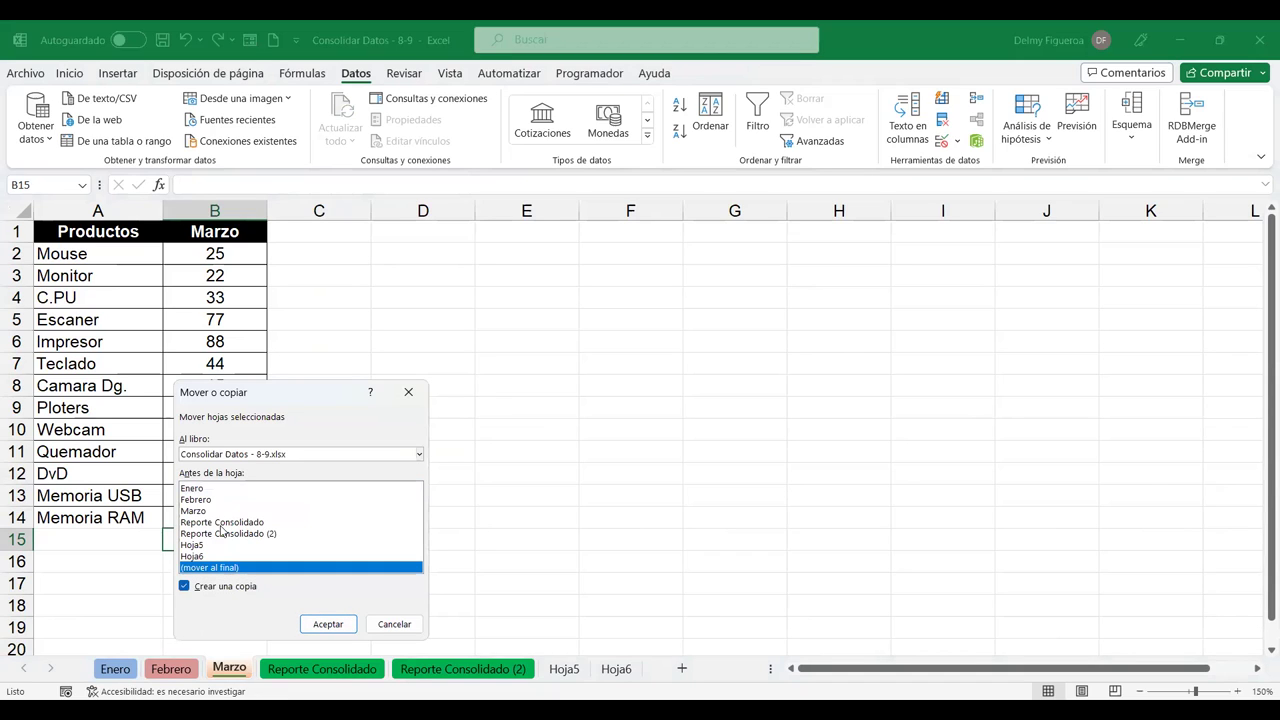
pyautogui.click(203, 511)
pyautogui.click(322, 628)
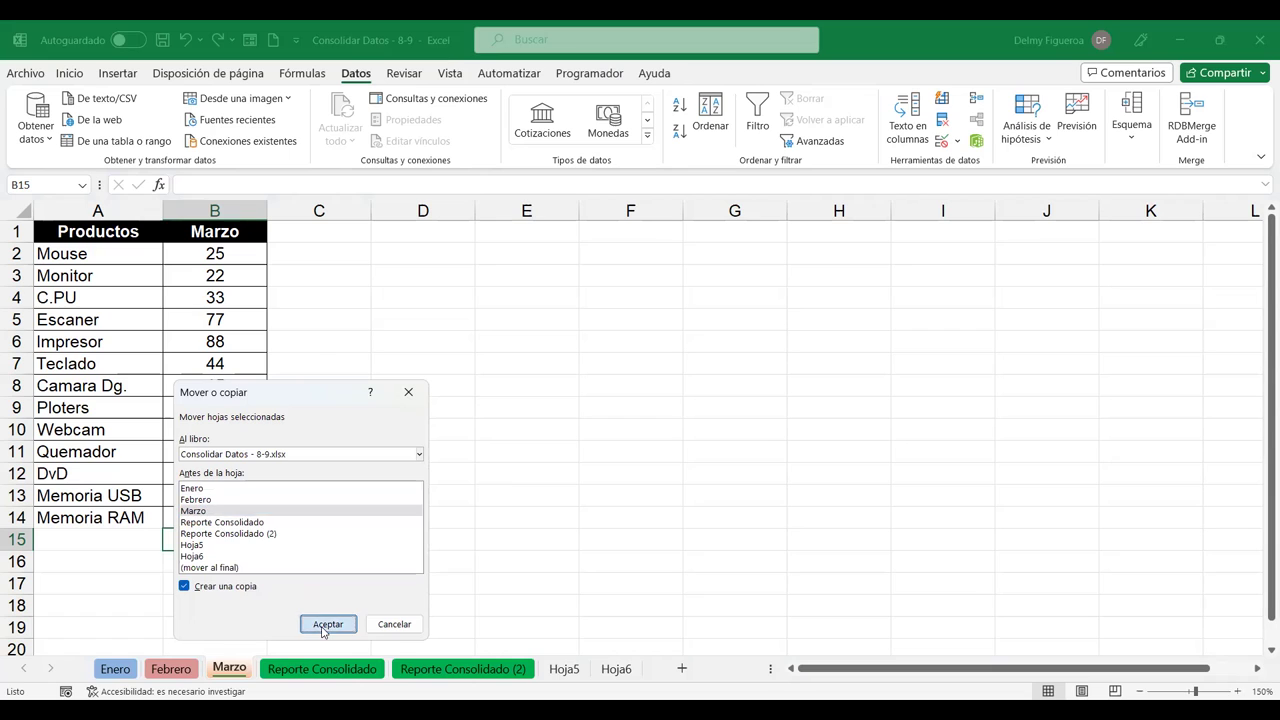
pyautogui.moveTo(250, 675); pyautogui.dragTo(338, 680)
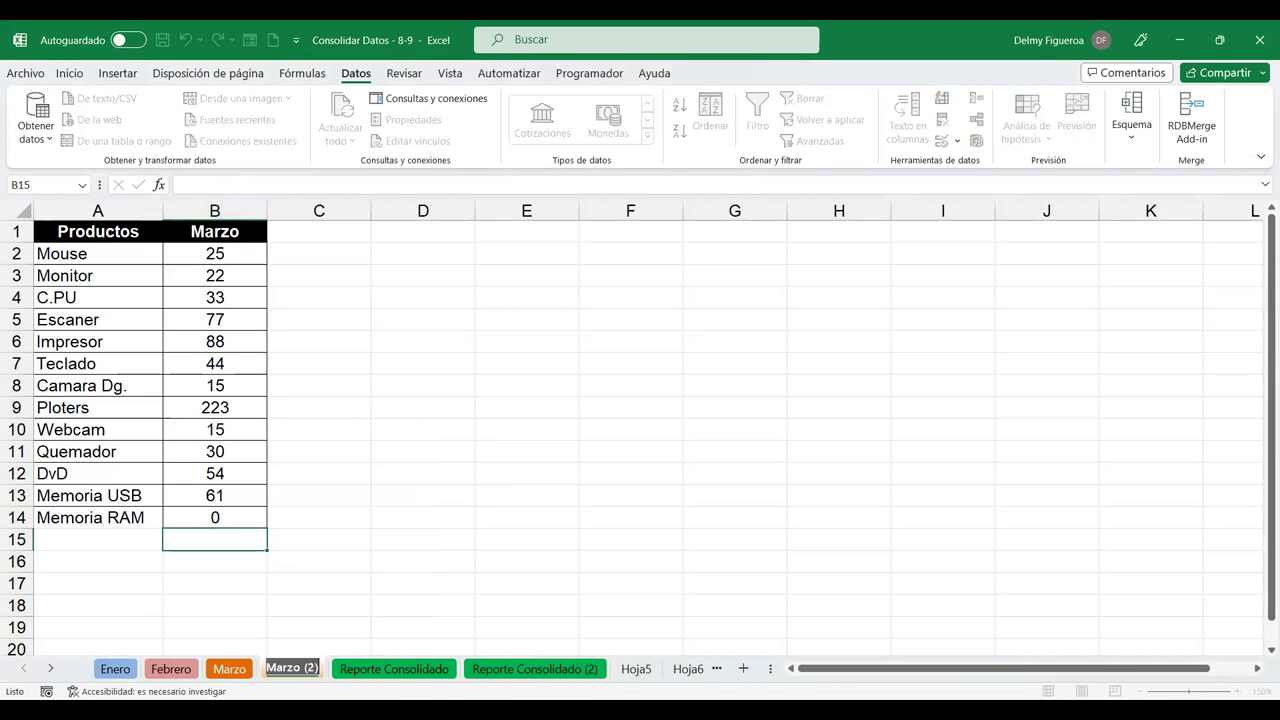
# Try renaming the copy to Abril, then cancel so it keeps the name Marzo (2).
pyautogui.write('Abril')
pyautogui.press('Return')
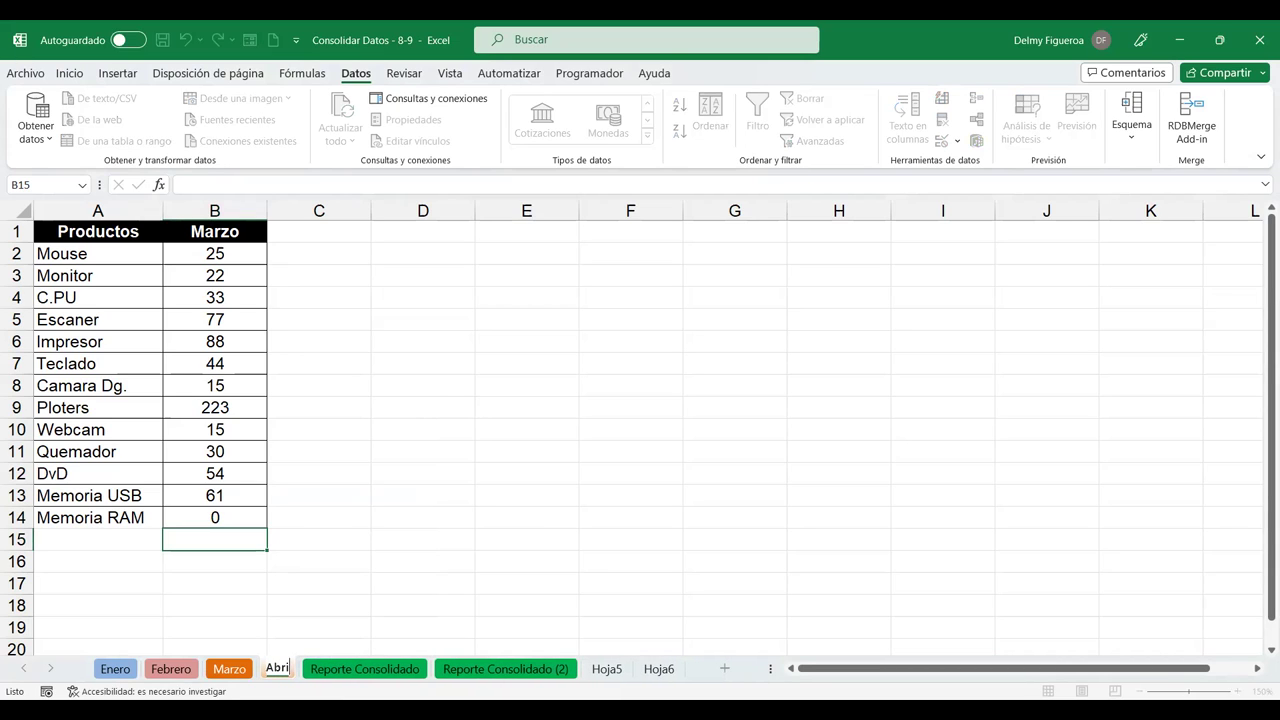
pyautogui.press('BackSpace')
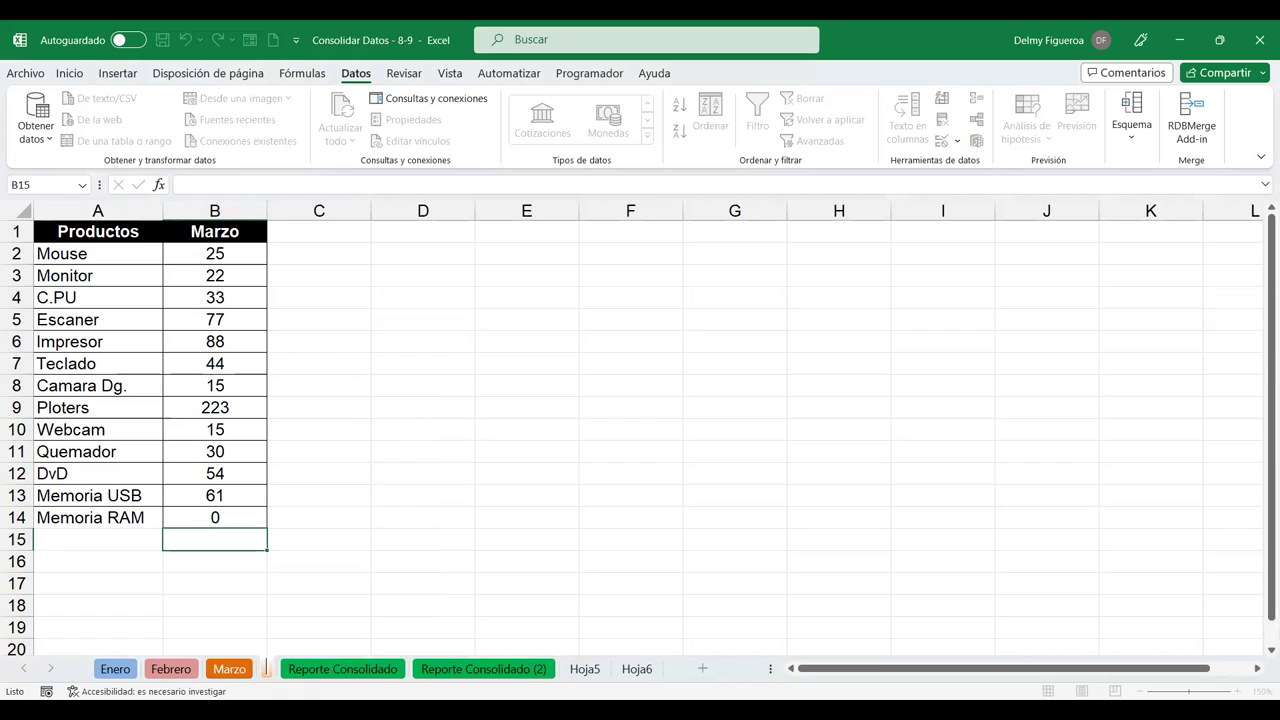
pyautogui.press('Escape')
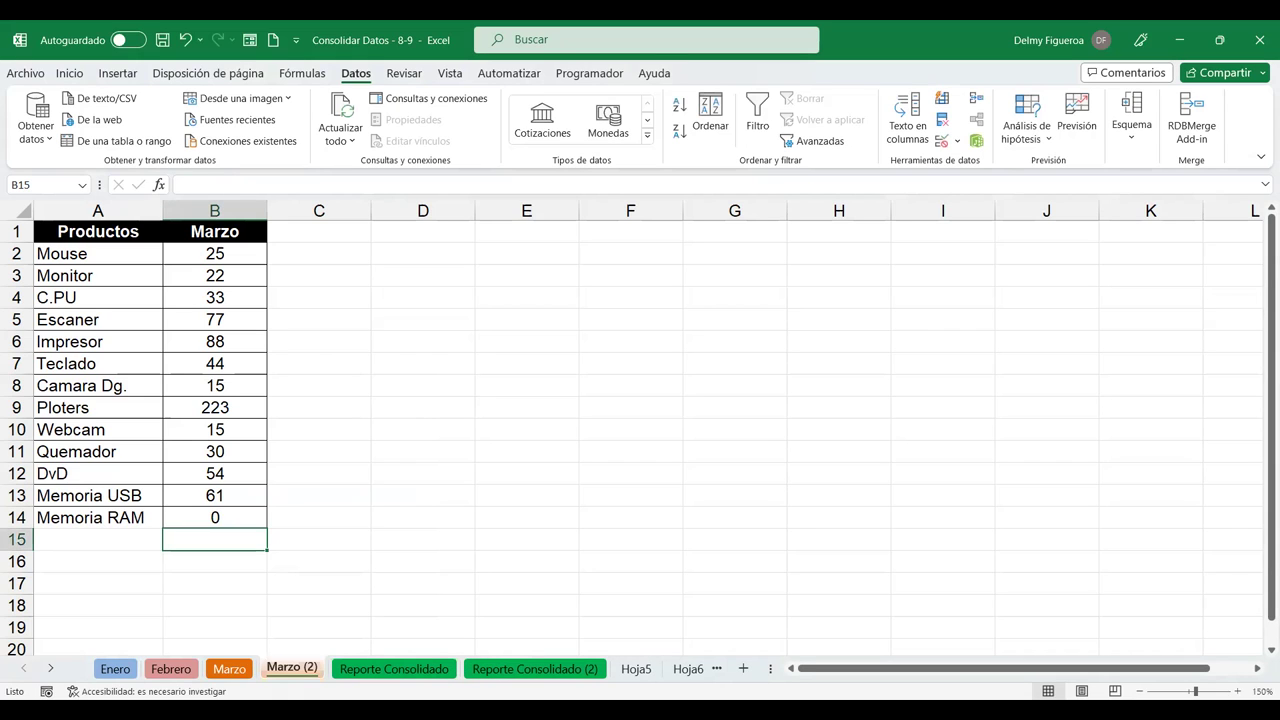
# Copy Enero's B1:B14 into column C of Marzo (2), starting at C1.
pyautogui.click(116, 668)
pyautogui.moveTo(198, 231); pyautogui.dragTo(205, 517)
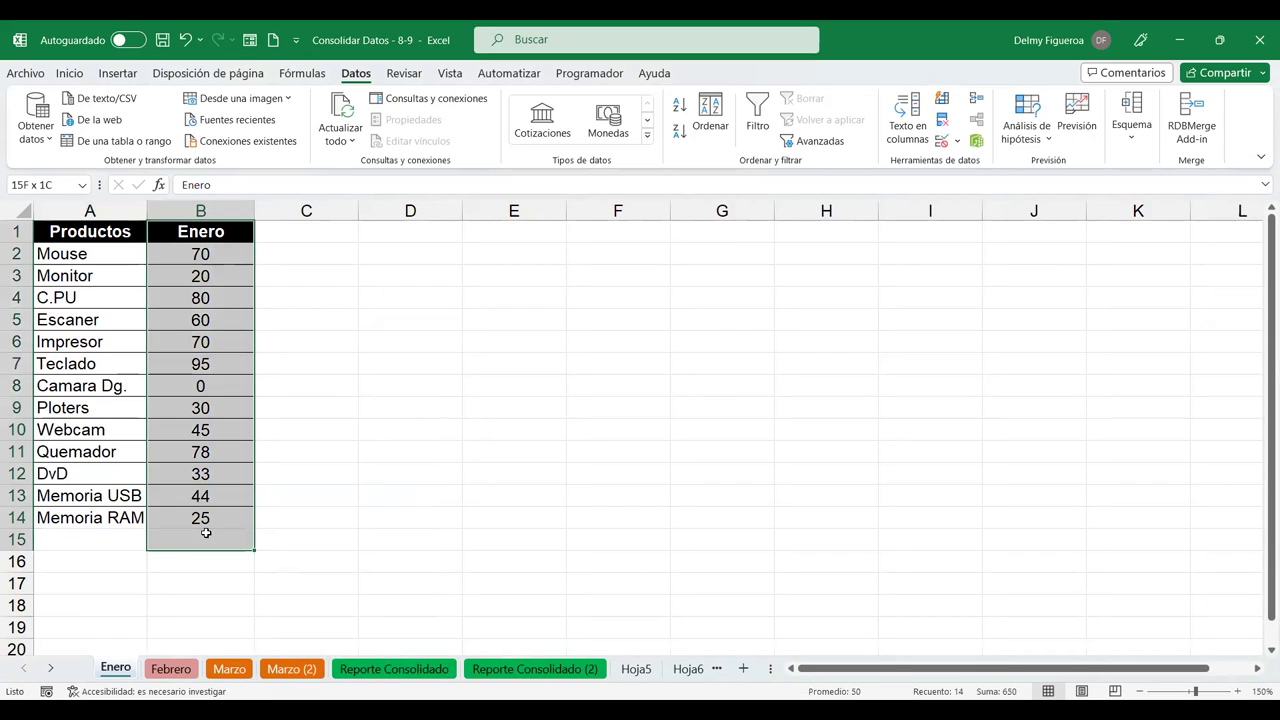
pyautogui.hotkey('ctrl', 'c')
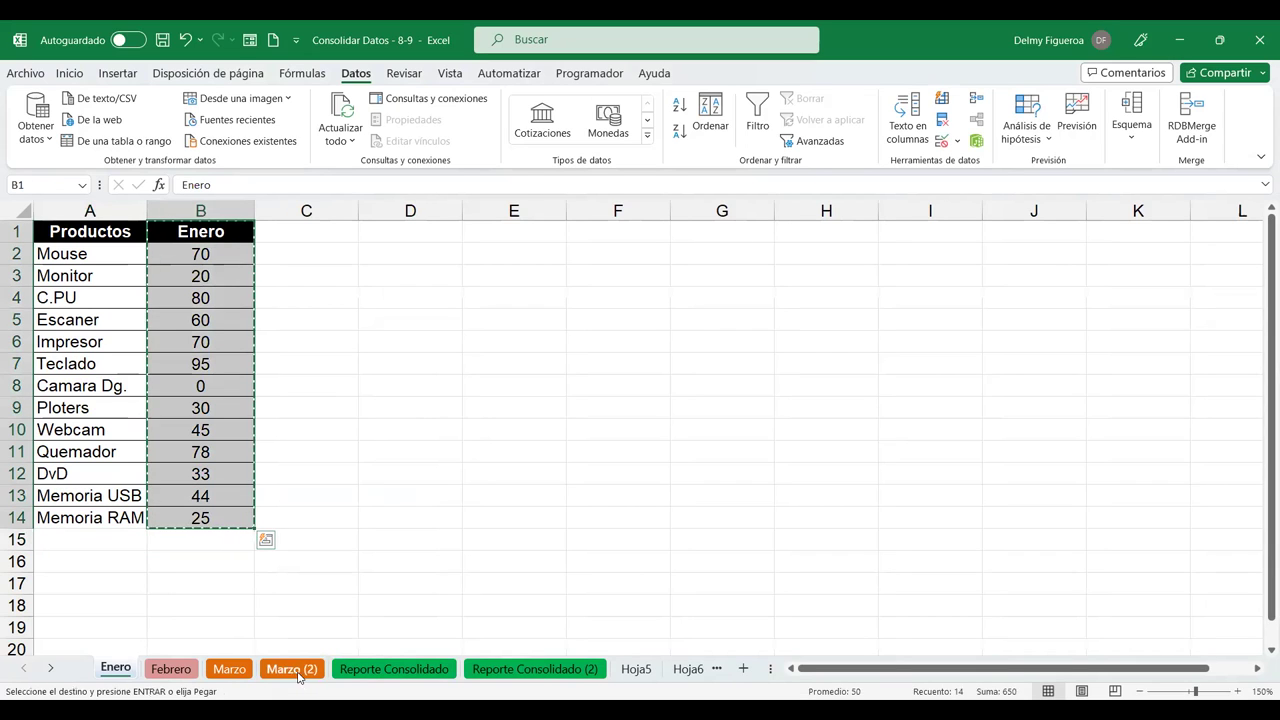
pyautogui.click(292, 668)
pyautogui.click(310, 230)
pyautogui.hotkey('ctrl', 'v')
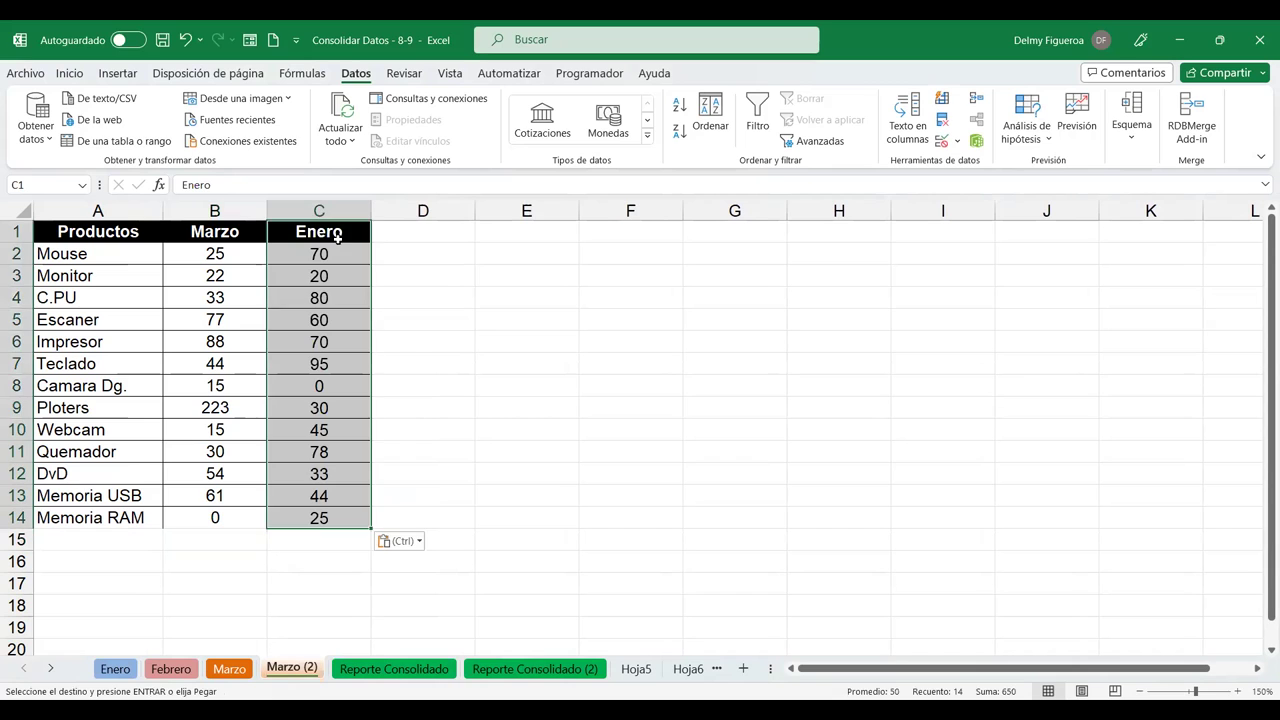
# Copy Febrero's B1:B14 into D1 of Marzo (2), then insert a new blank sheet Hoja8.
pyautogui.click(171, 668)
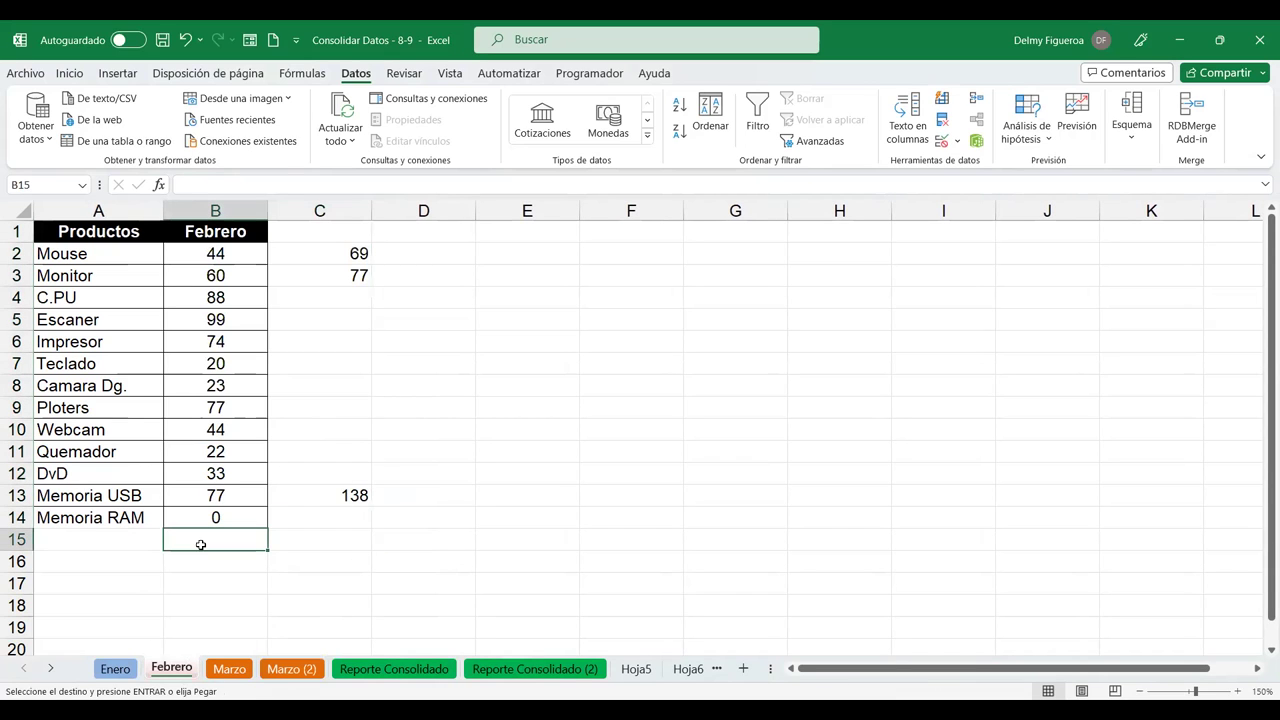
pyautogui.moveTo(241, 231); pyautogui.dragTo(255, 528)
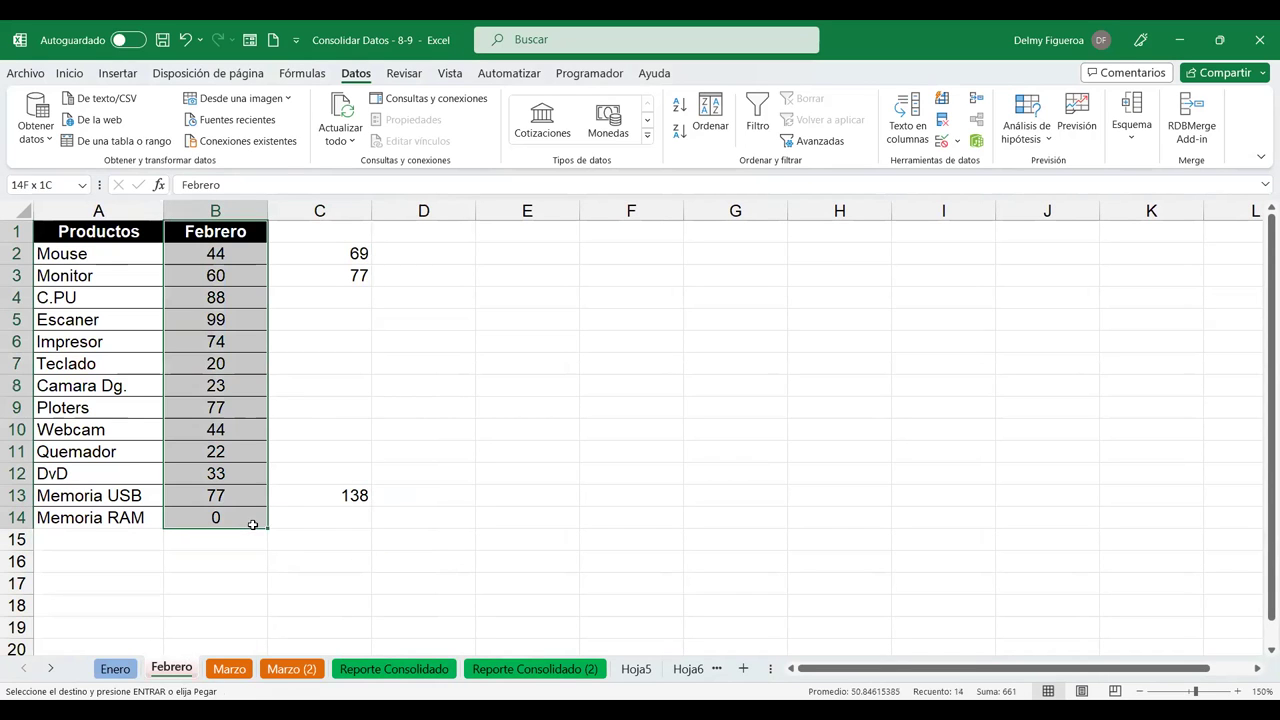
pyautogui.hotkey('ctrl', 'c')
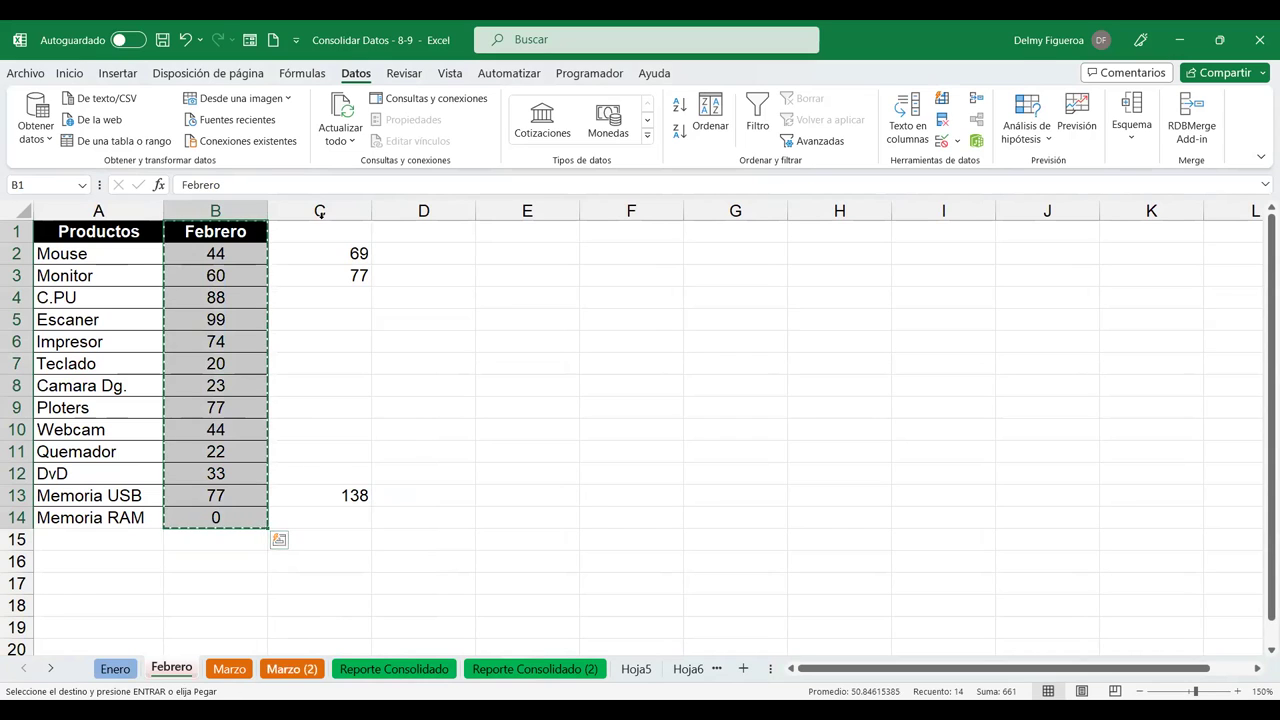
pyautogui.click(292, 668)
pyautogui.click(401, 233)
pyautogui.hotkey('ctrl', 'v')
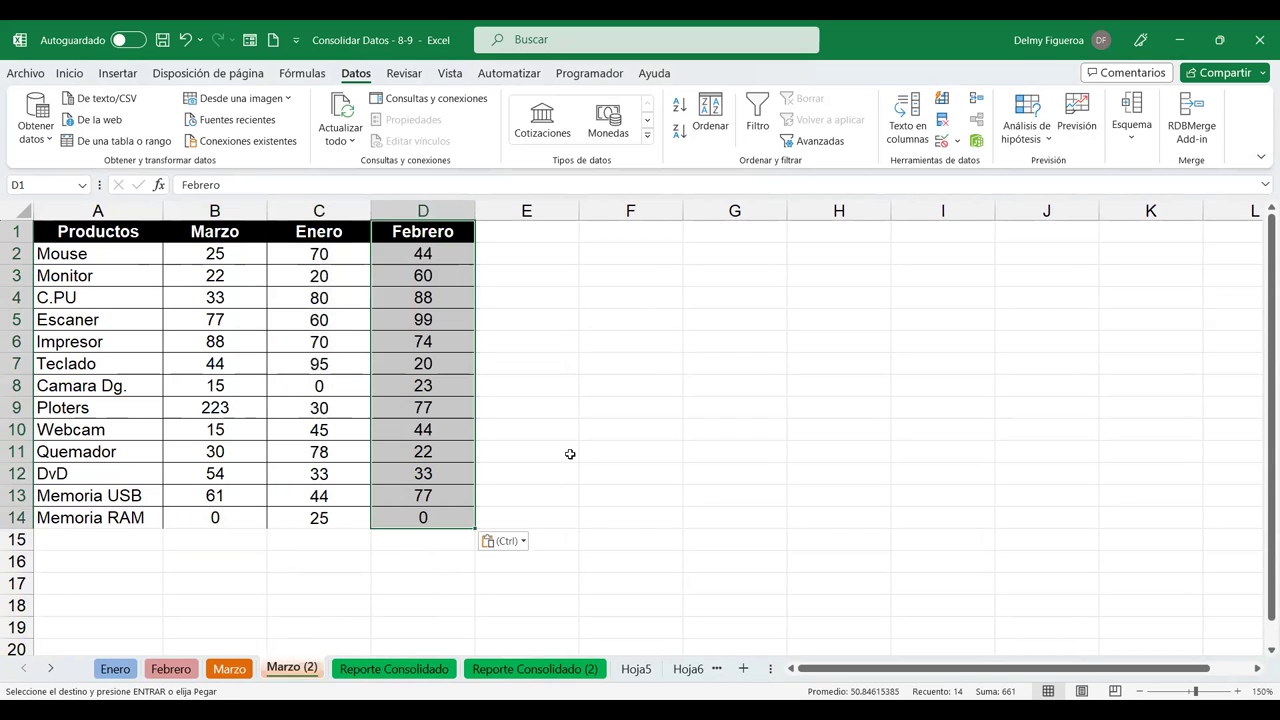
pyautogui.click(535, 246)
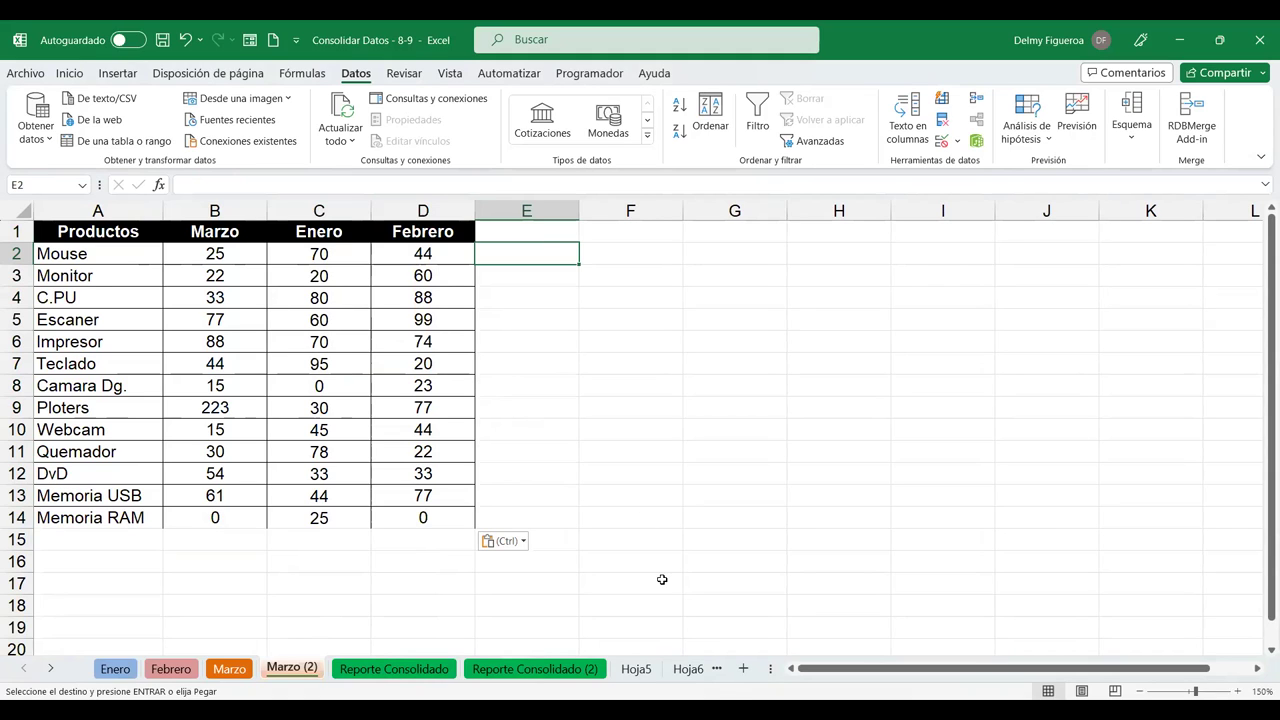
pyautogui.click(744, 669)
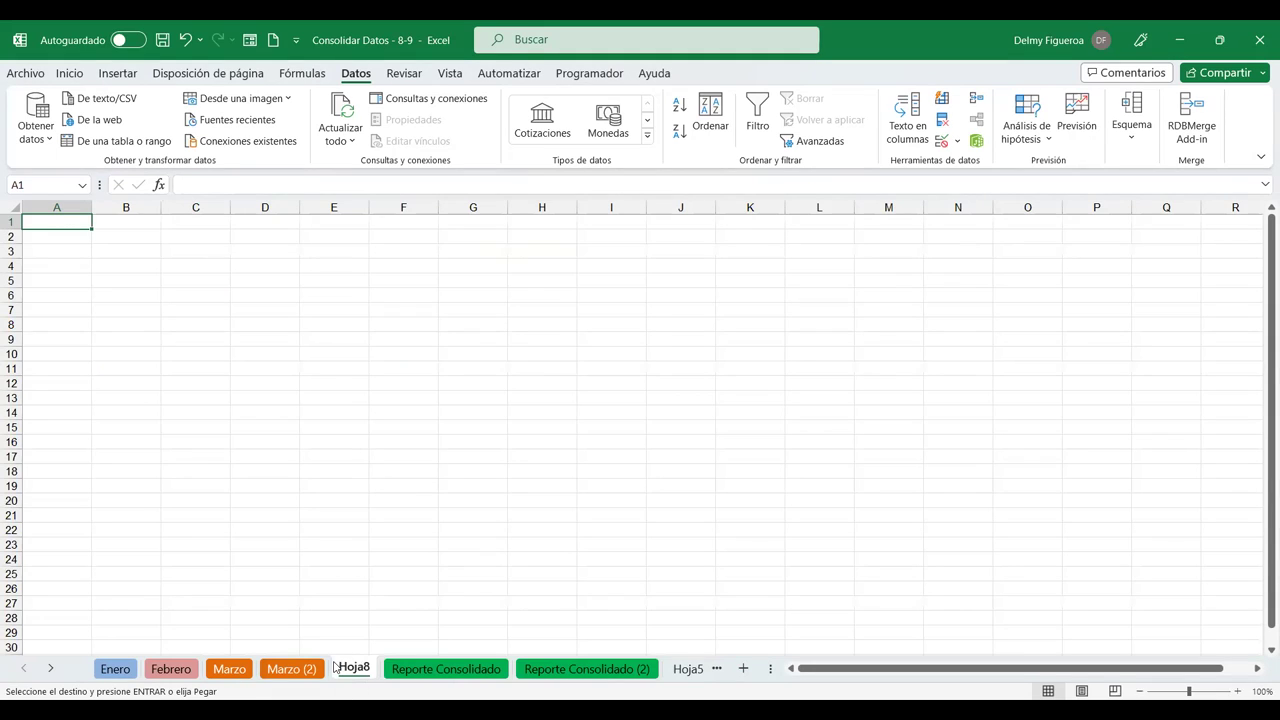
# Copy the product table A1:D14 on Marzo (2) to G1.
pyautogui.click(280, 670)
pyautogui.moveTo(112, 228); pyautogui.dragTo(409, 523)
pyautogui.hotkey('ctrl', 'c')
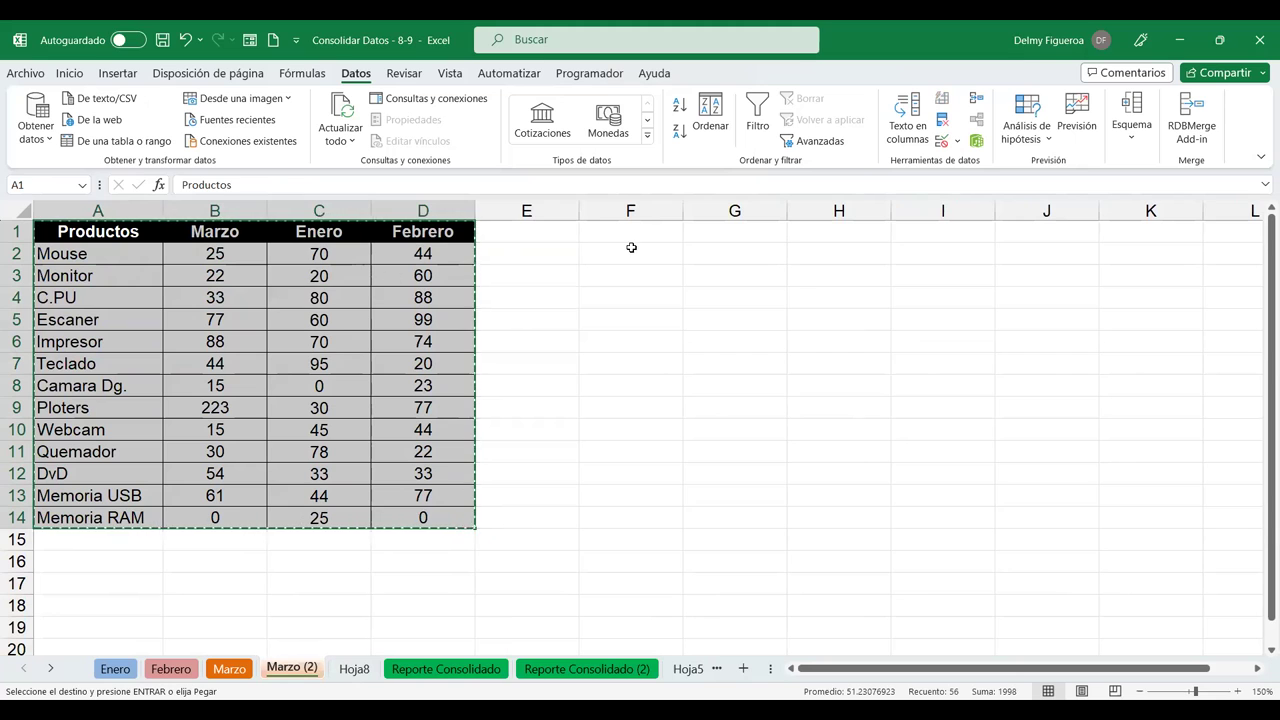
pyautogui.click(748, 234)
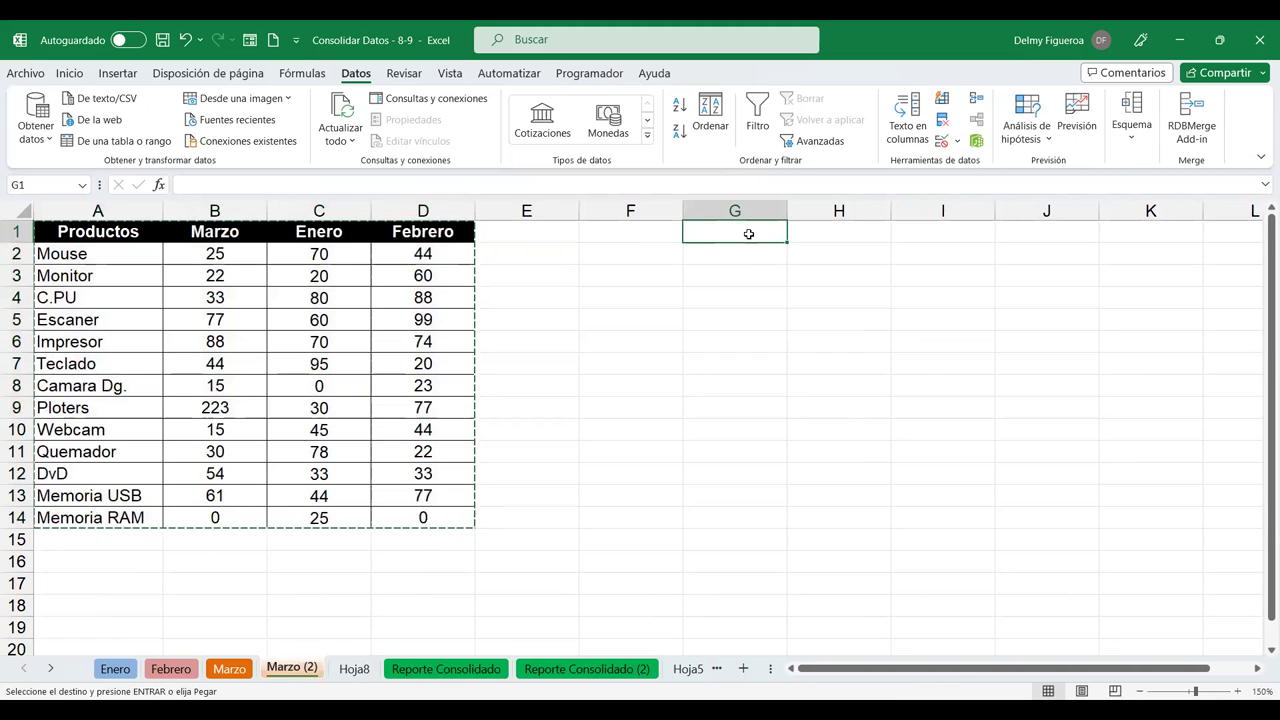
pyautogui.hotkey('ctrl', 'v')
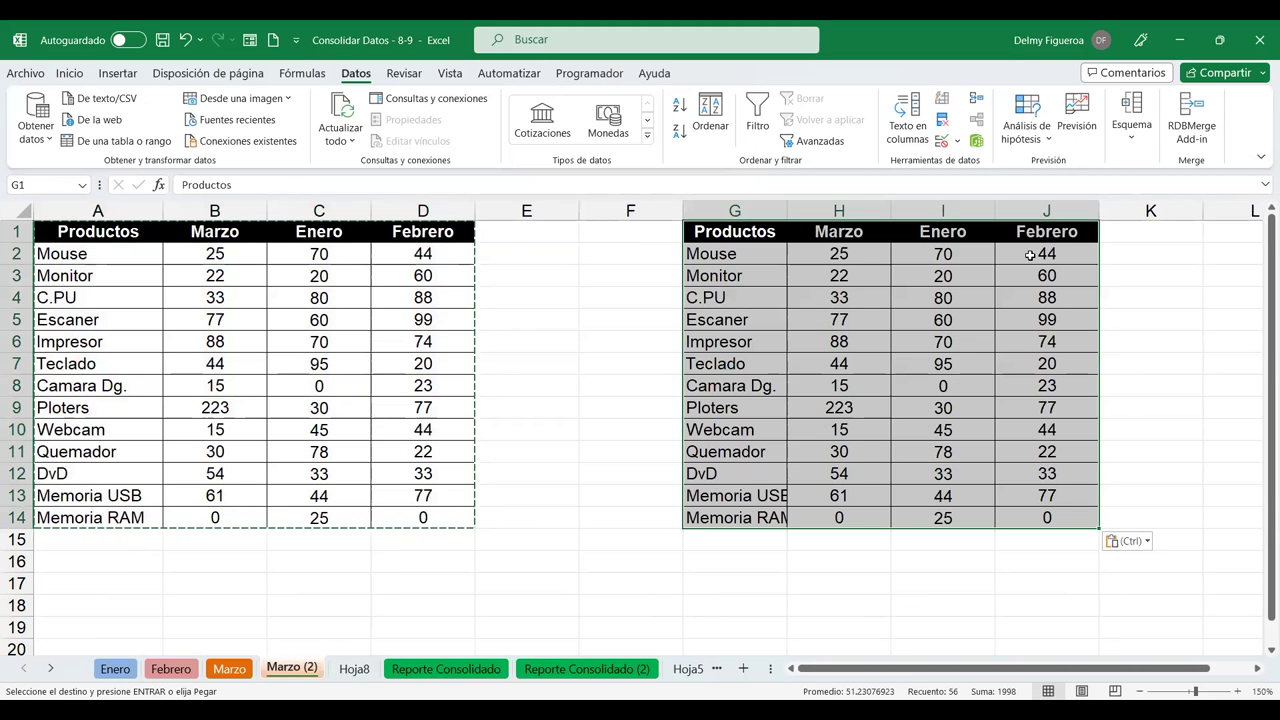
# Relabel the copied table's headers H1:J1 as Enero, Febrero and Marzo.
pyautogui.click(860, 232)
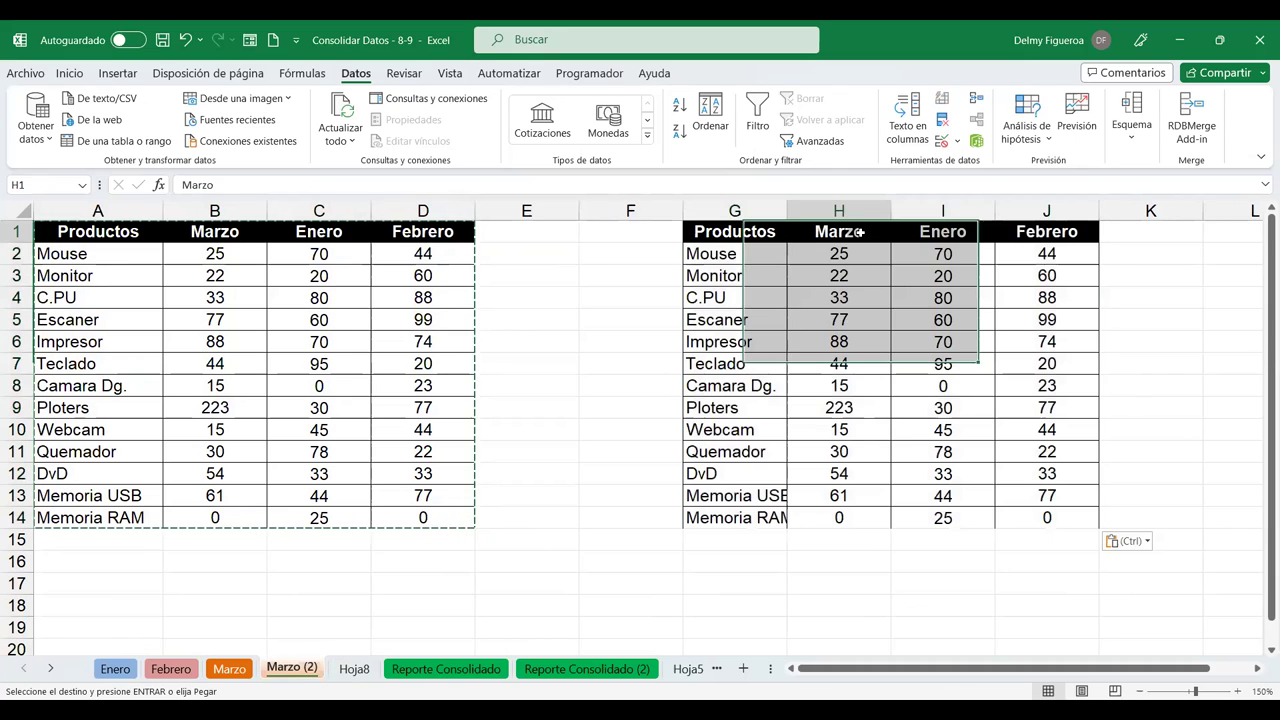
pyautogui.click(948, 240)
pyautogui.press('Left')
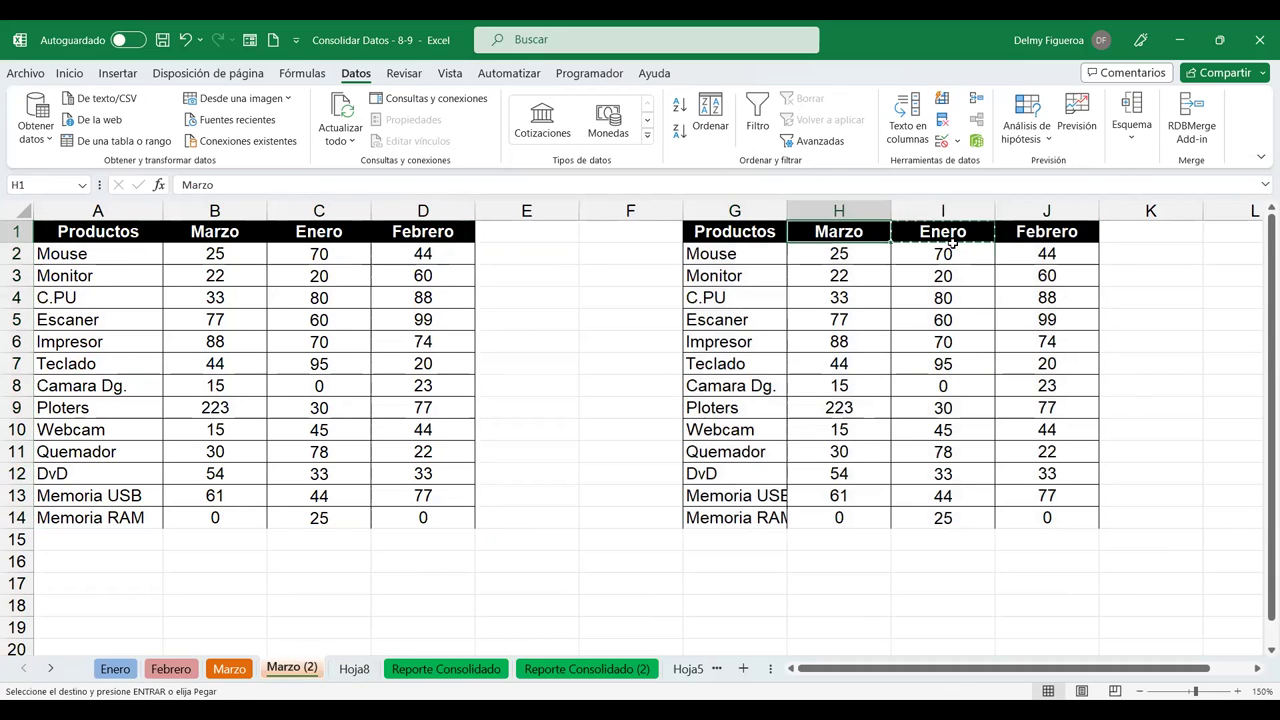
pyautogui.write('Enero')
pyautogui.press('Tab')
pyautogui.press('Tab')
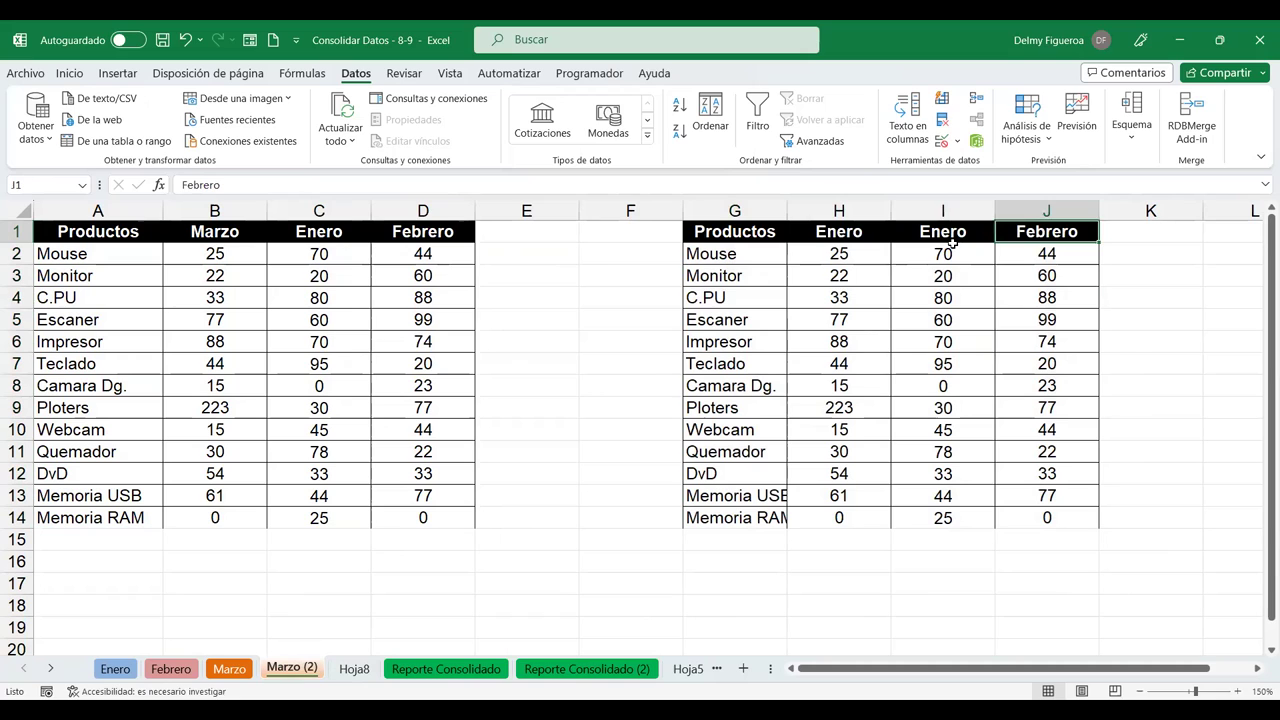
pyautogui.press('Left')
pyautogui.write('Febrero')
pyautogui.press('Tab')
pyautogui.write('Marzo')
pyautogui.press('Return')
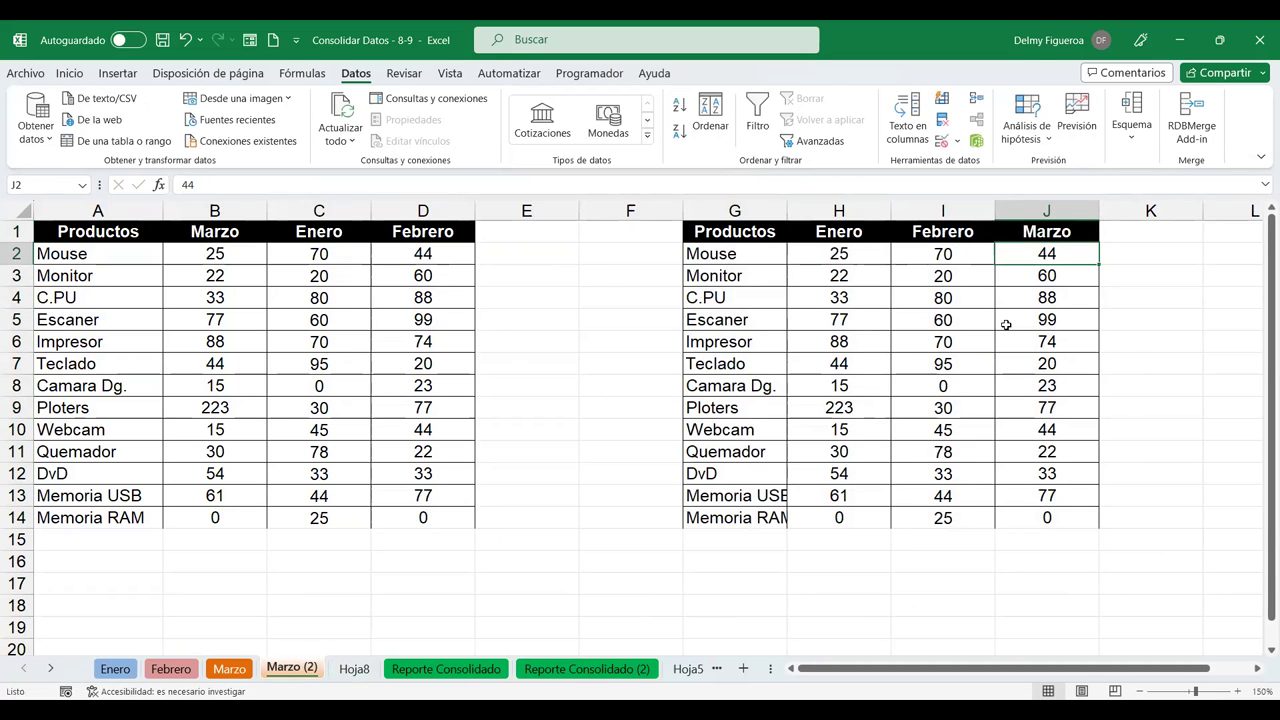
# Select the second table's month values and enter =ALEATORIO.ENTRE(10;90) in H2.
pyautogui.moveTo(98, 231)
pyautogui.mouseDown()
pyautogui.moveTo(428, 398)
pyautogui.moveTo(423, 518)
pyautogui.mouseUp()
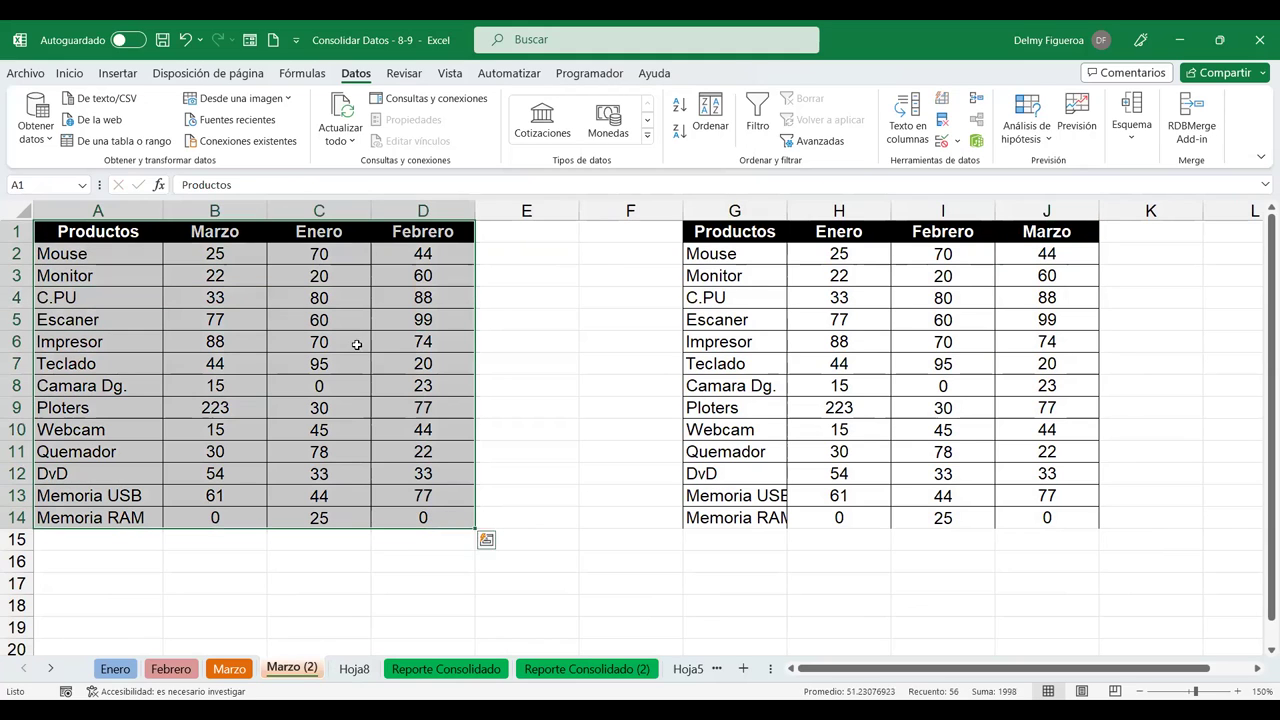
pyautogui.moveTo(731, 229); pyautogui.dragTo(1055, 518)
pyautogui.moveTo(838, 254); pyautogui.dragTo(1072, 292)
pyautogui.moveTo(871, 258); pyautogui.dragTo(1060, 518)
pyautogui.write('+ale')
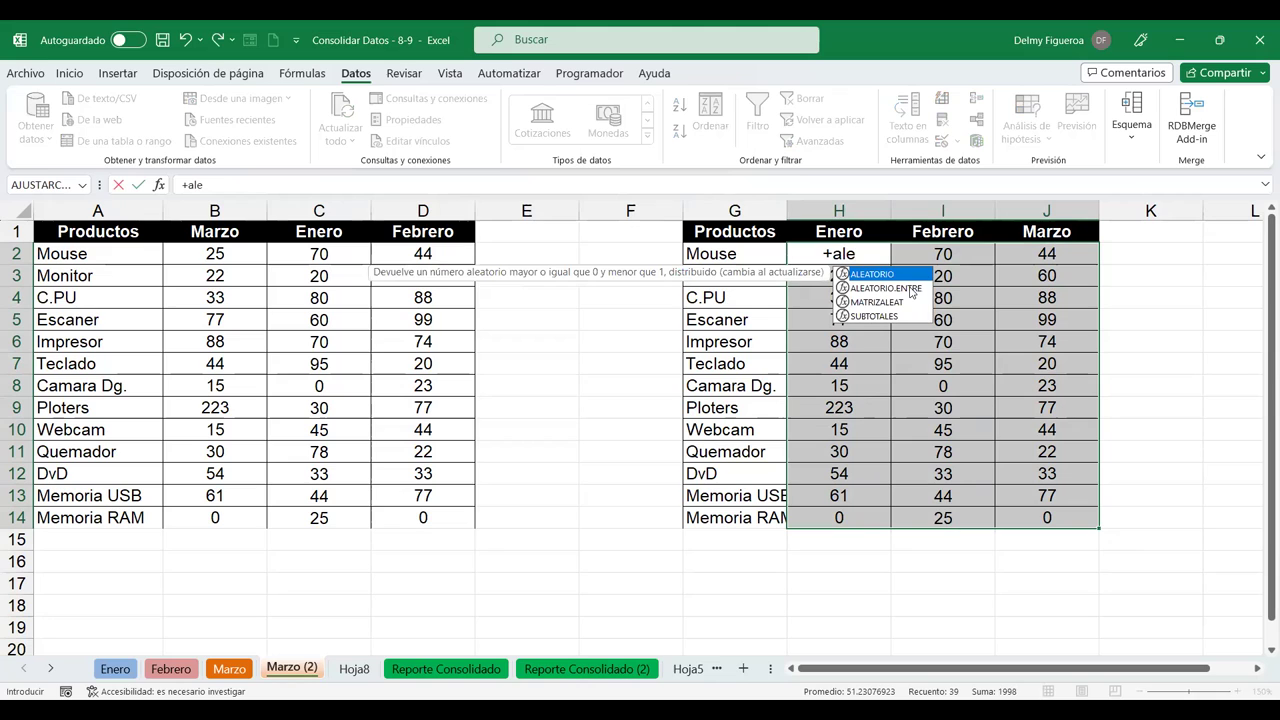
pyautogui.doubleClick(908, 288)
pyautogui.write('10;90')
pyautogui.press('Return')
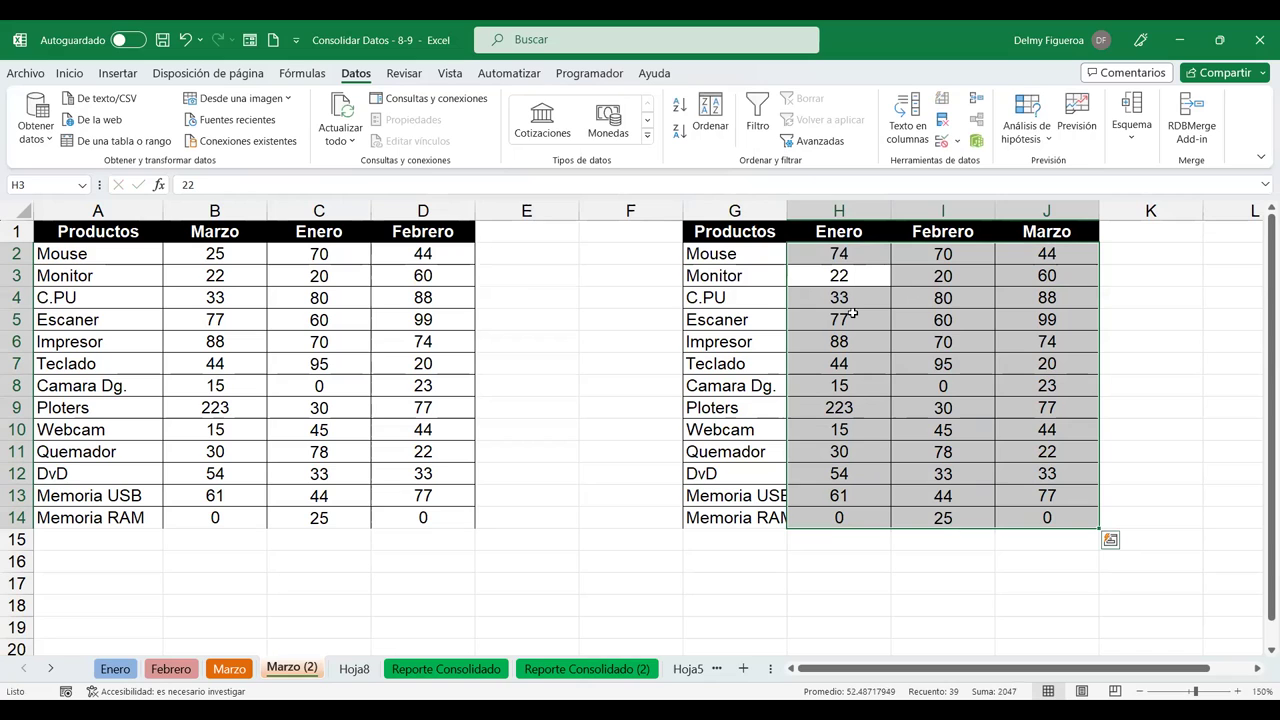
pyautogui.hotkey('ctrl', 'q')
# Fill all of H2:J14 with =ALEATORIO.ENTRE(10;90) and copy the block.
pyautogui.moveTo(857, 262)
pyautogui.mouseDown()
pyautogui.moveTo(1055, 535)
pyautogui.moveTo(1050, 518)
pyautogui.mouseUp()
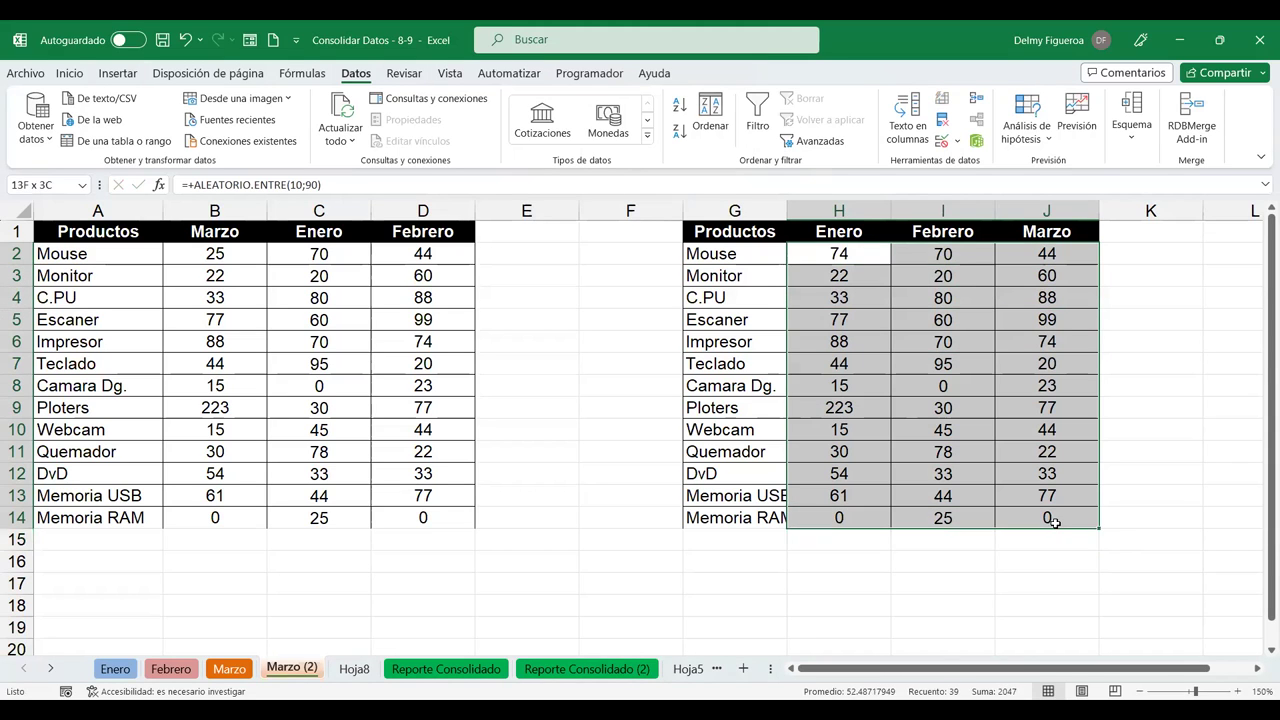
pyautogui.write('+')
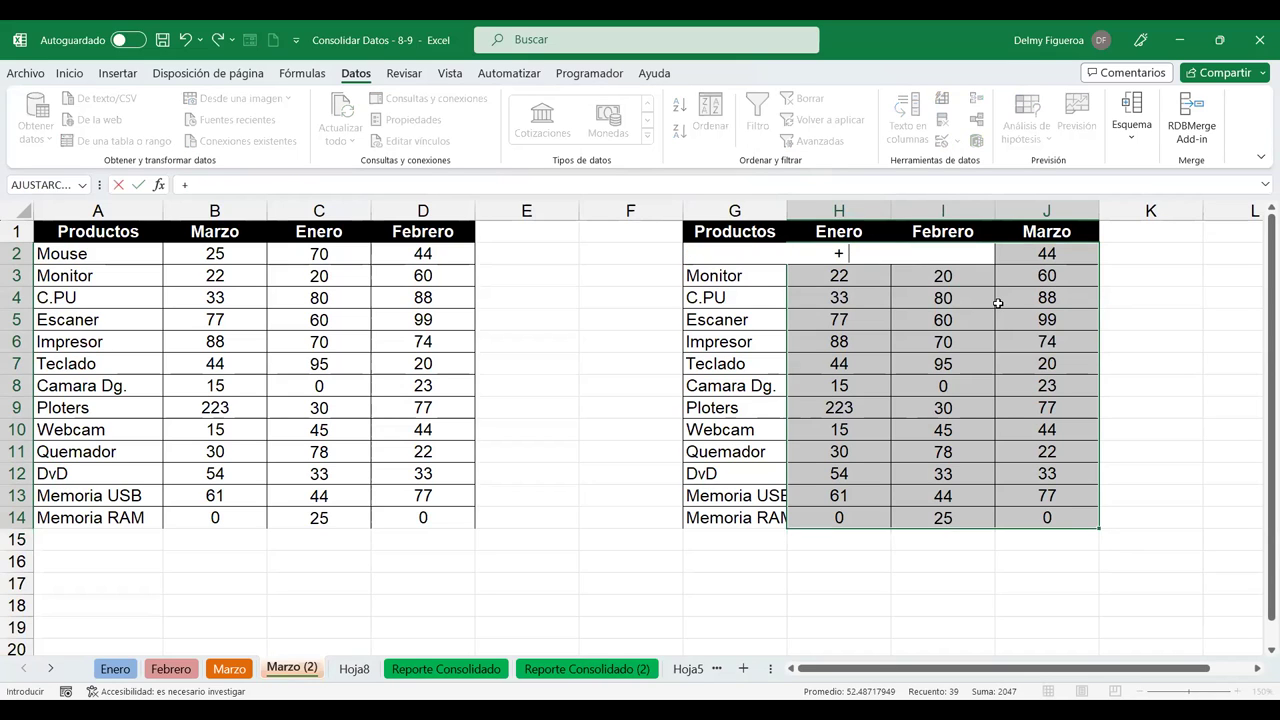
pyautogui.write('alea')
pyautogui.press('Down')
pyautogui.press('Tab')
pyautogui.write('10;90')
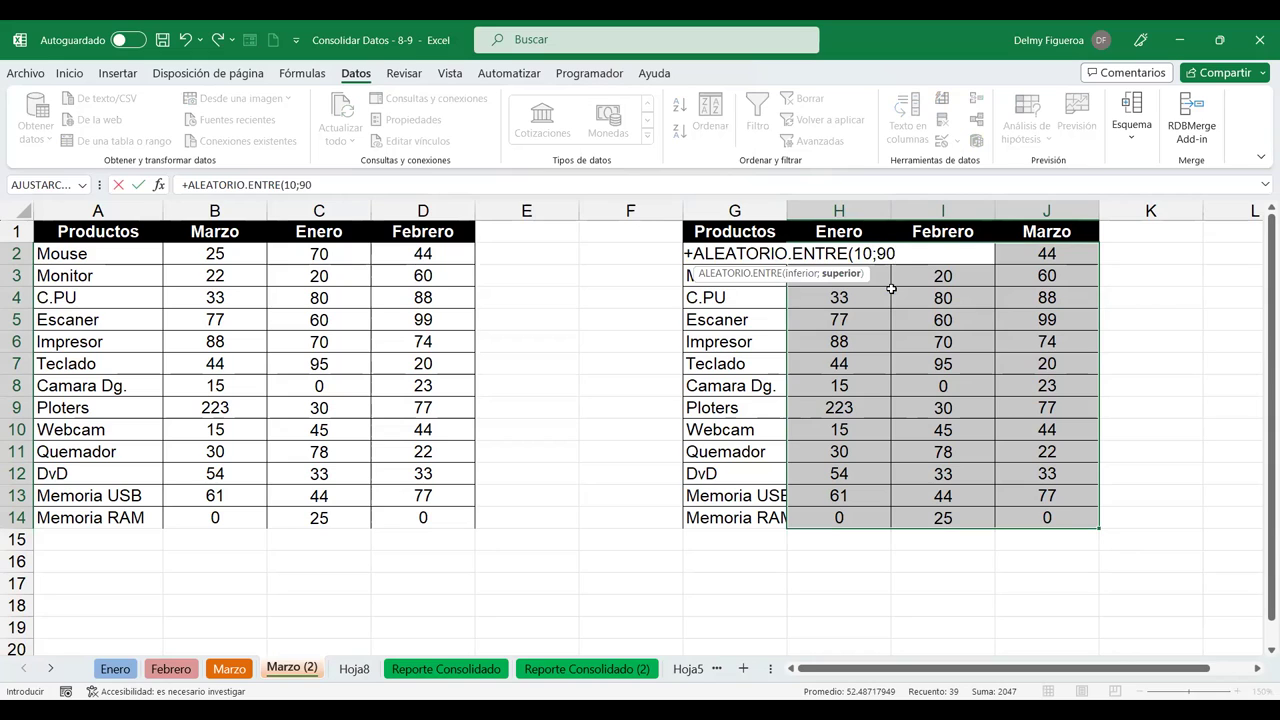
pyautogui.write(')')
pyautogui.hotkey('ctrl', 'Return')
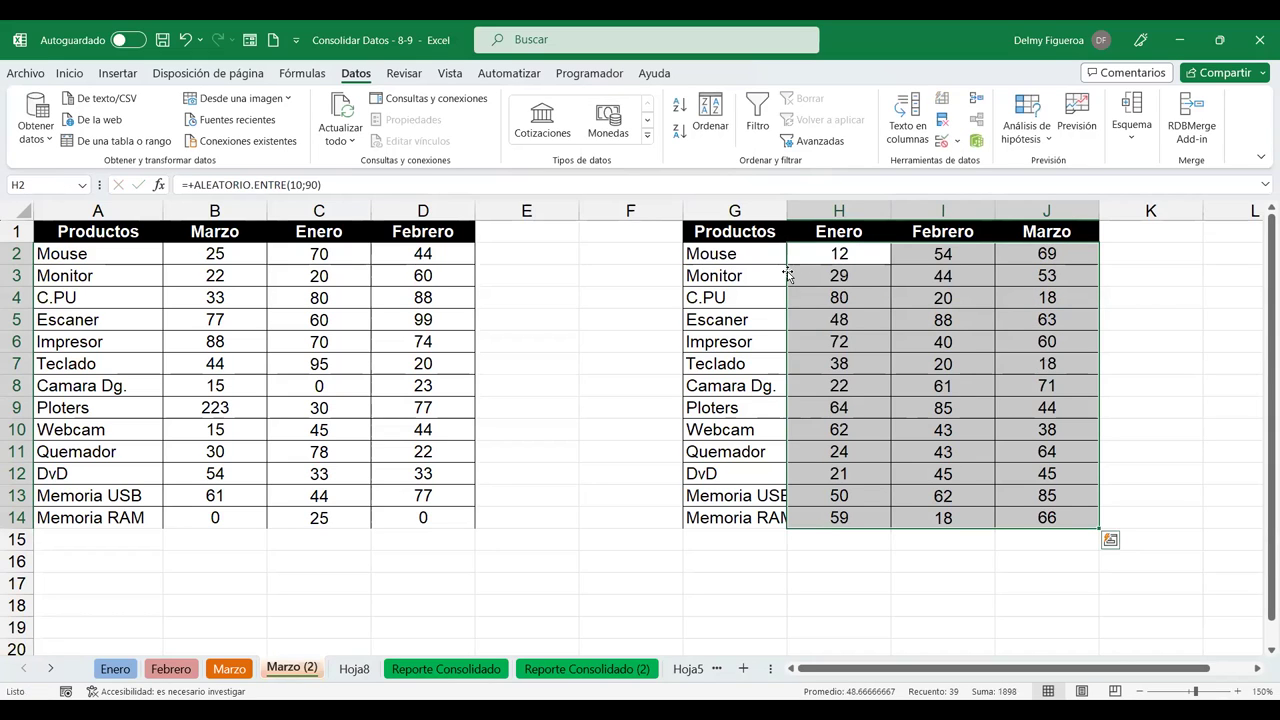
pyautogui.hotkey('ctrl', 'c')
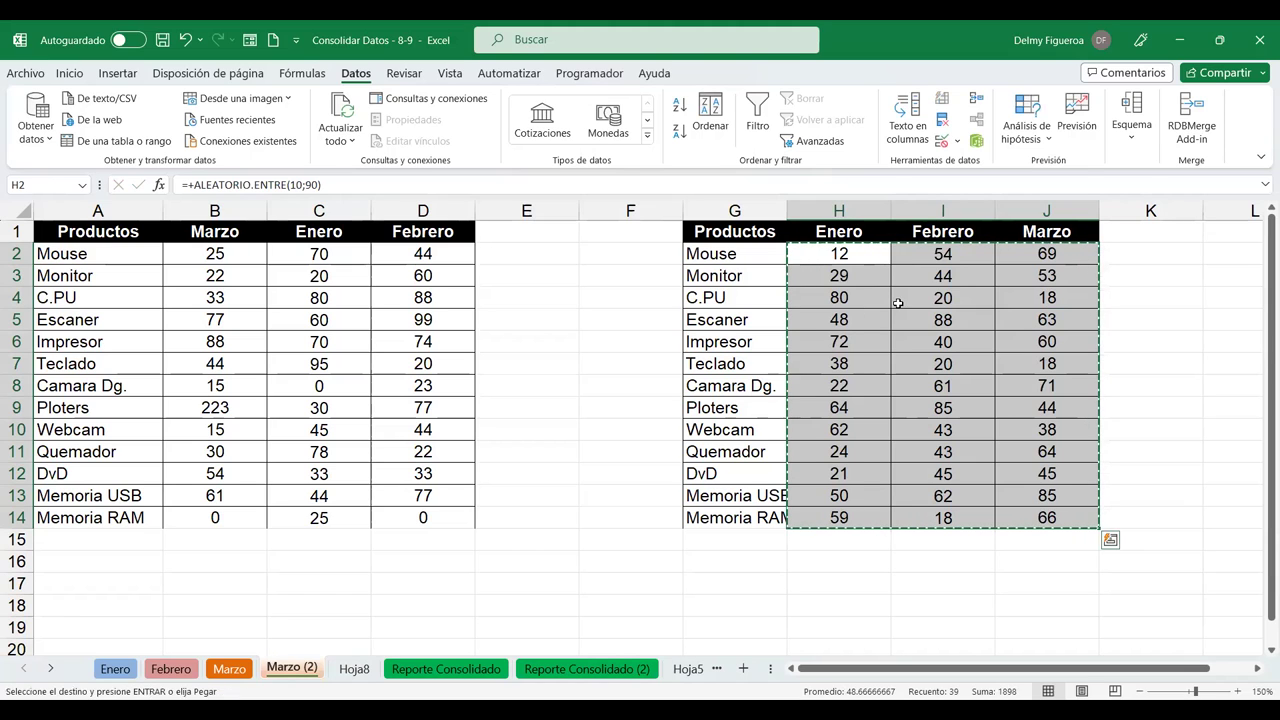
# Paste H2:J14 back as plain values and autofit column G to the product names.
pyautogui.rightClick(900, 390)
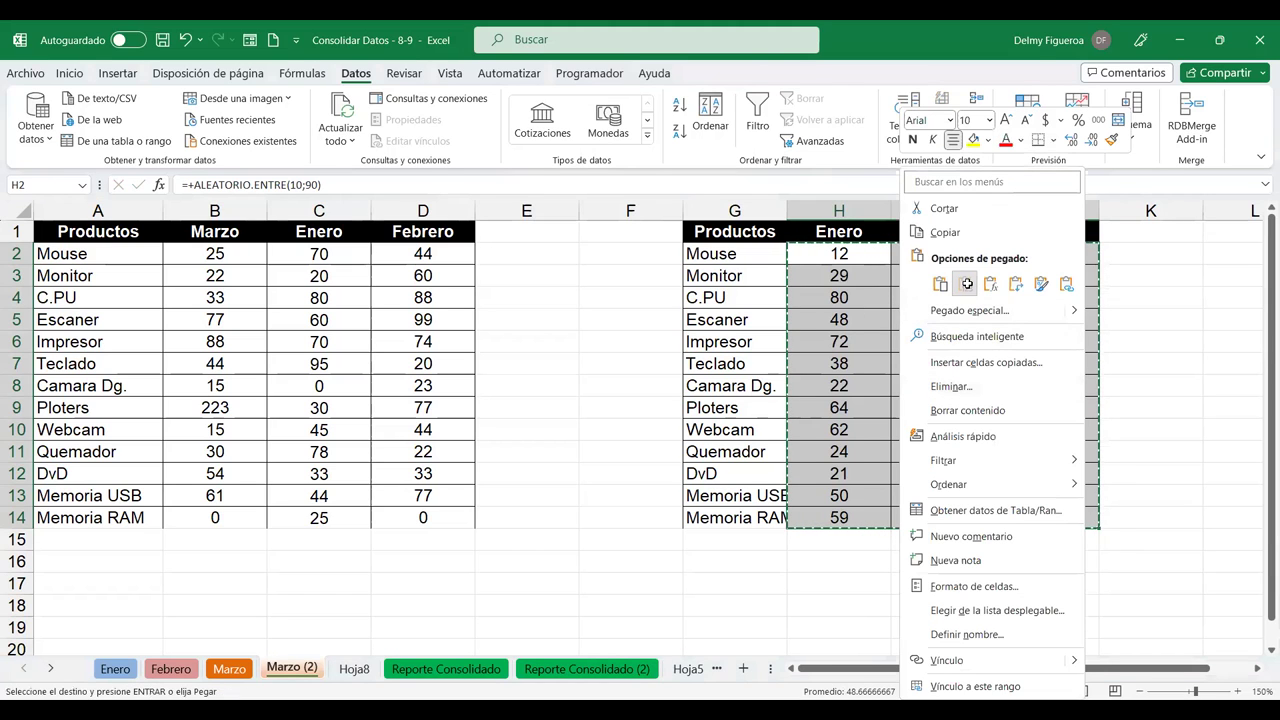
pyautogui.click(967, 284)
pyautogui.click(976, 295)
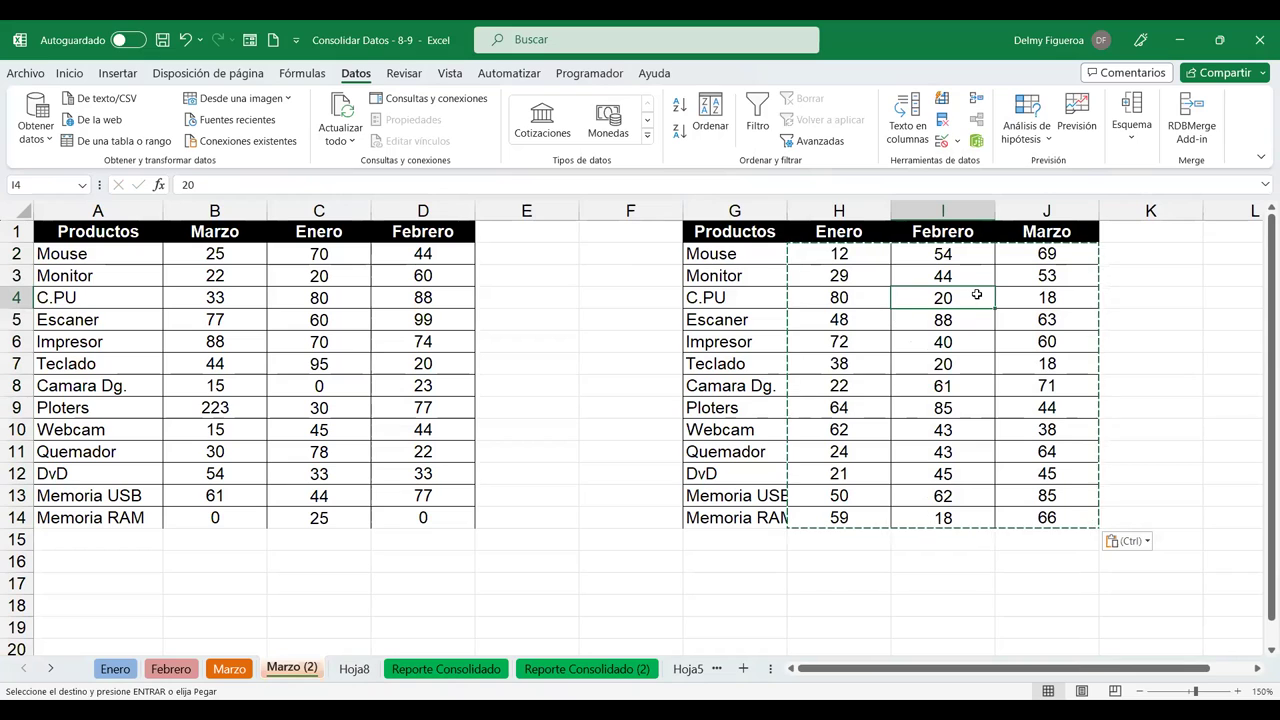
pyautogui.press('Escape')
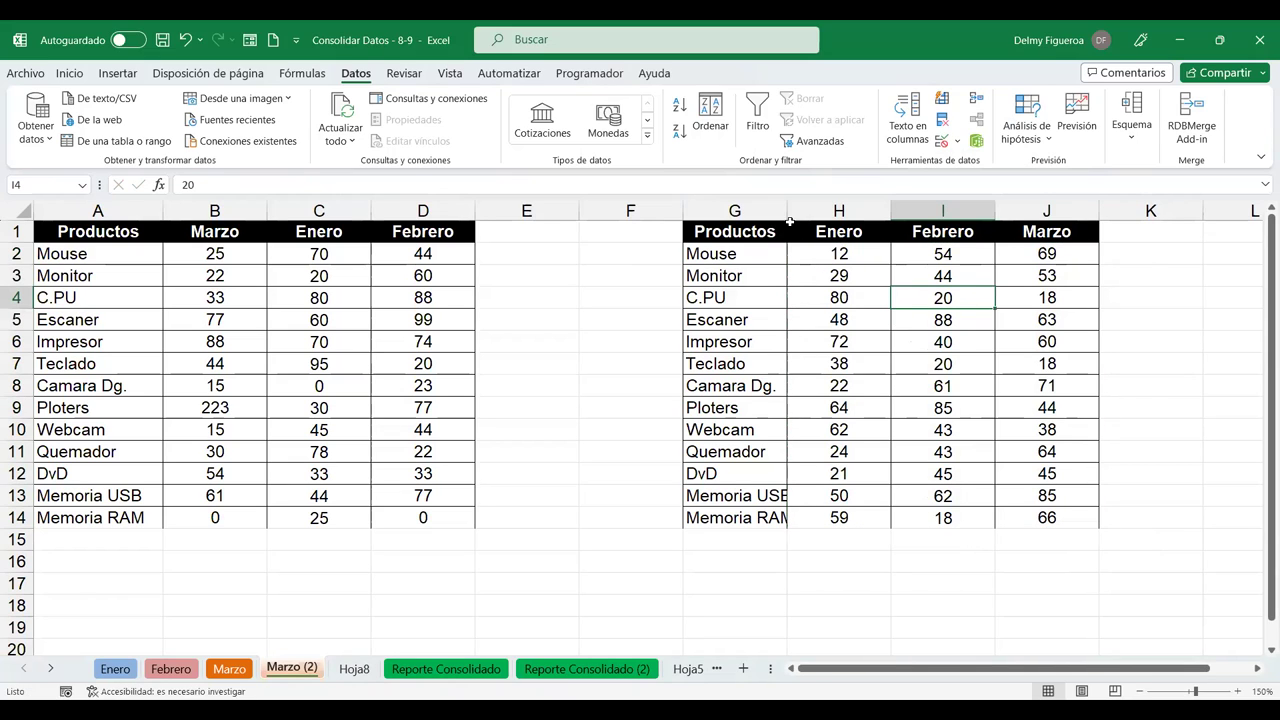
pyautogui.doubleClick(789, 219)
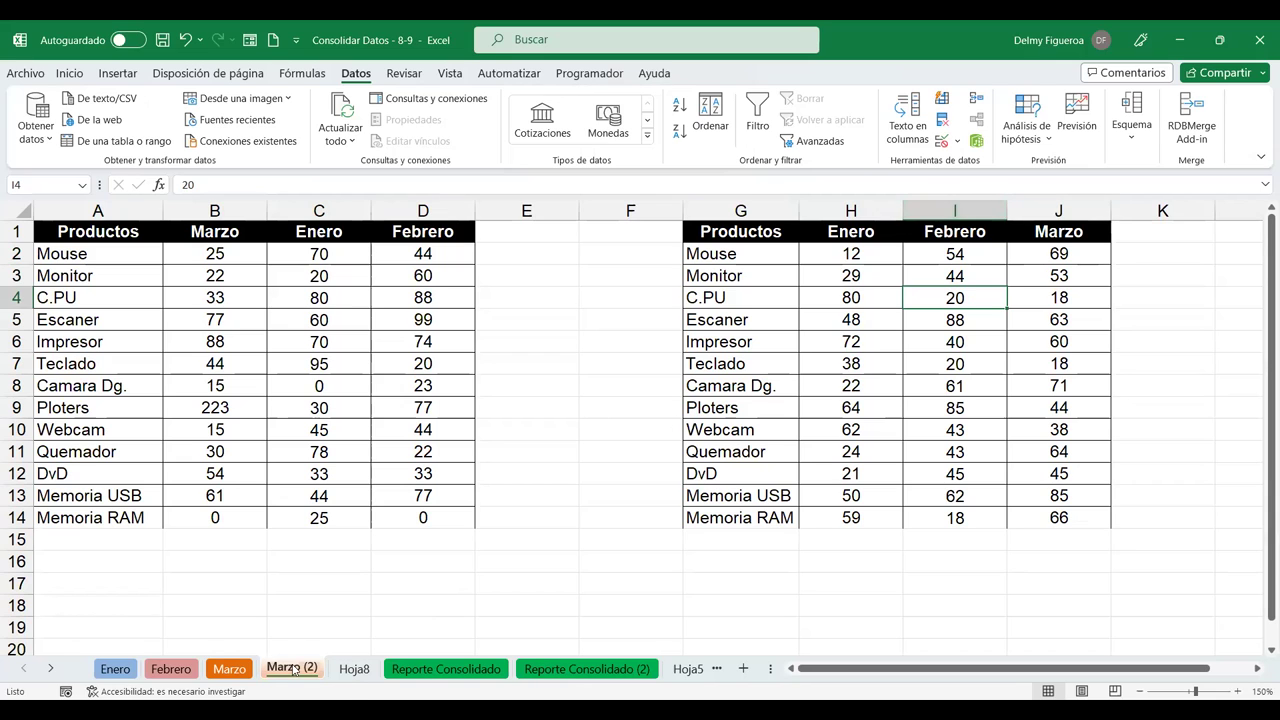
pyautogui.click(342, 668)
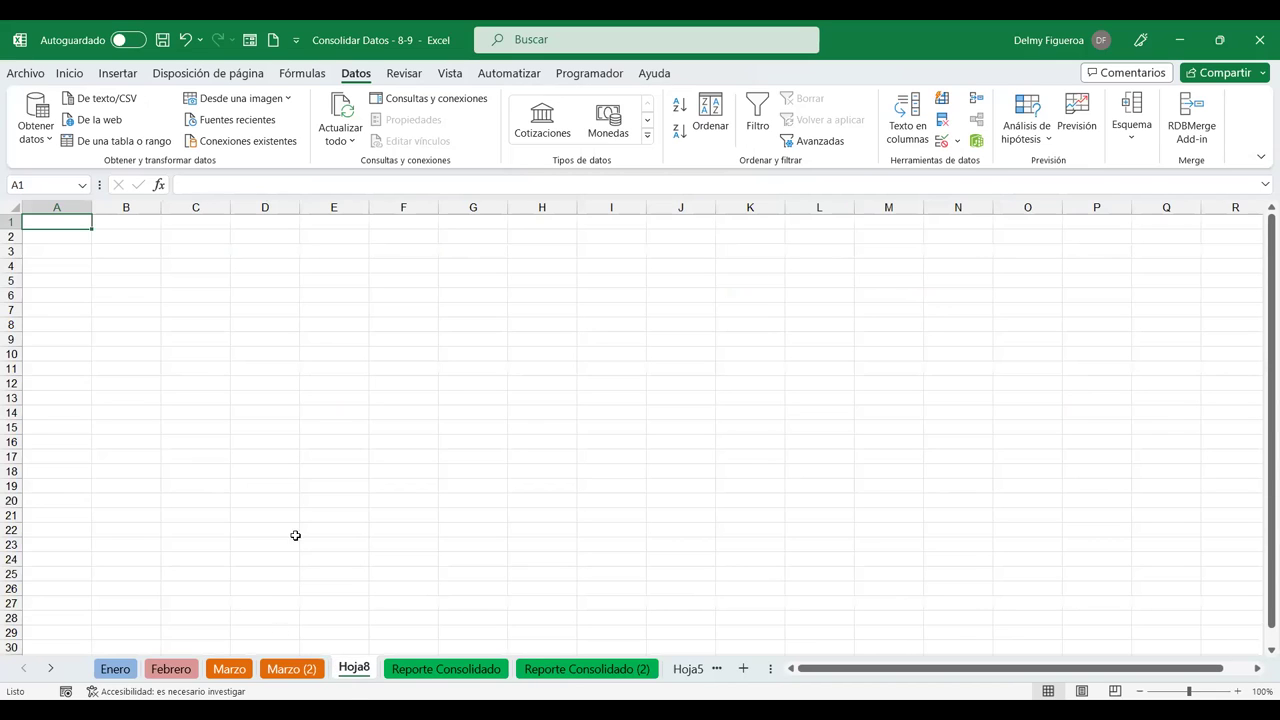
pyautogui.click(1237, 691)
pyautogui.click(1237, 691)
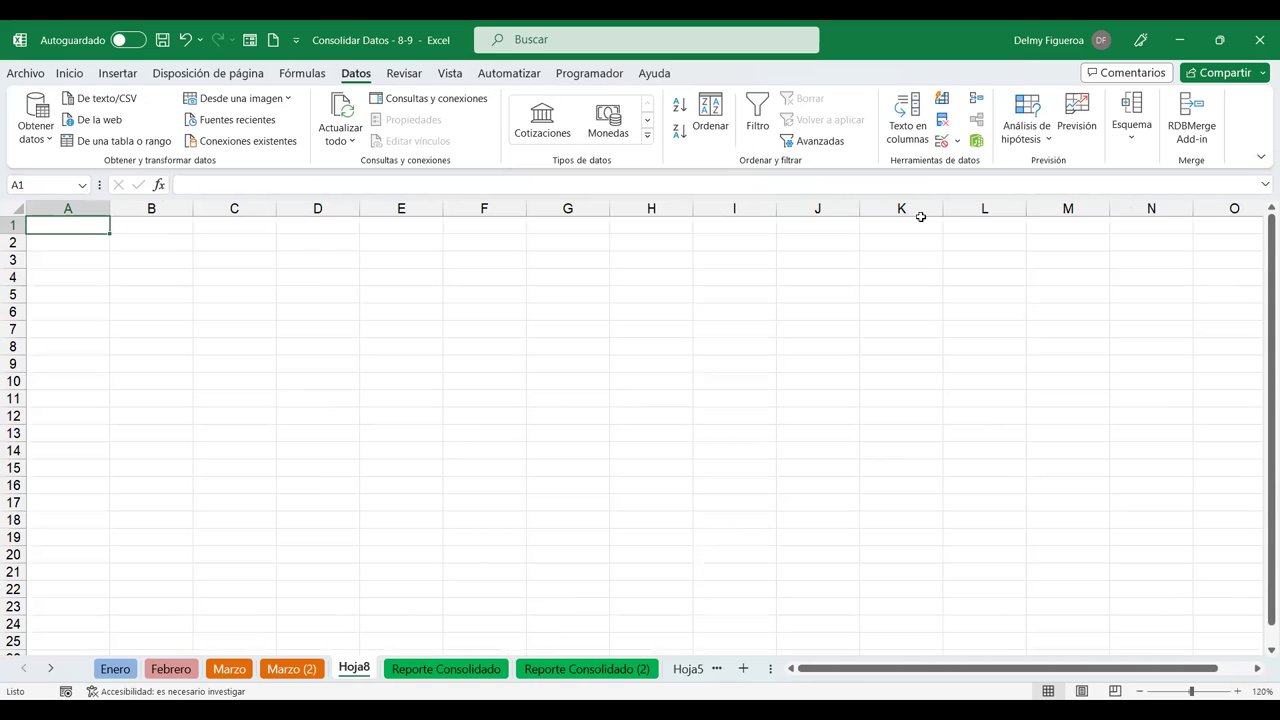
pyautogui.click(976, 104)
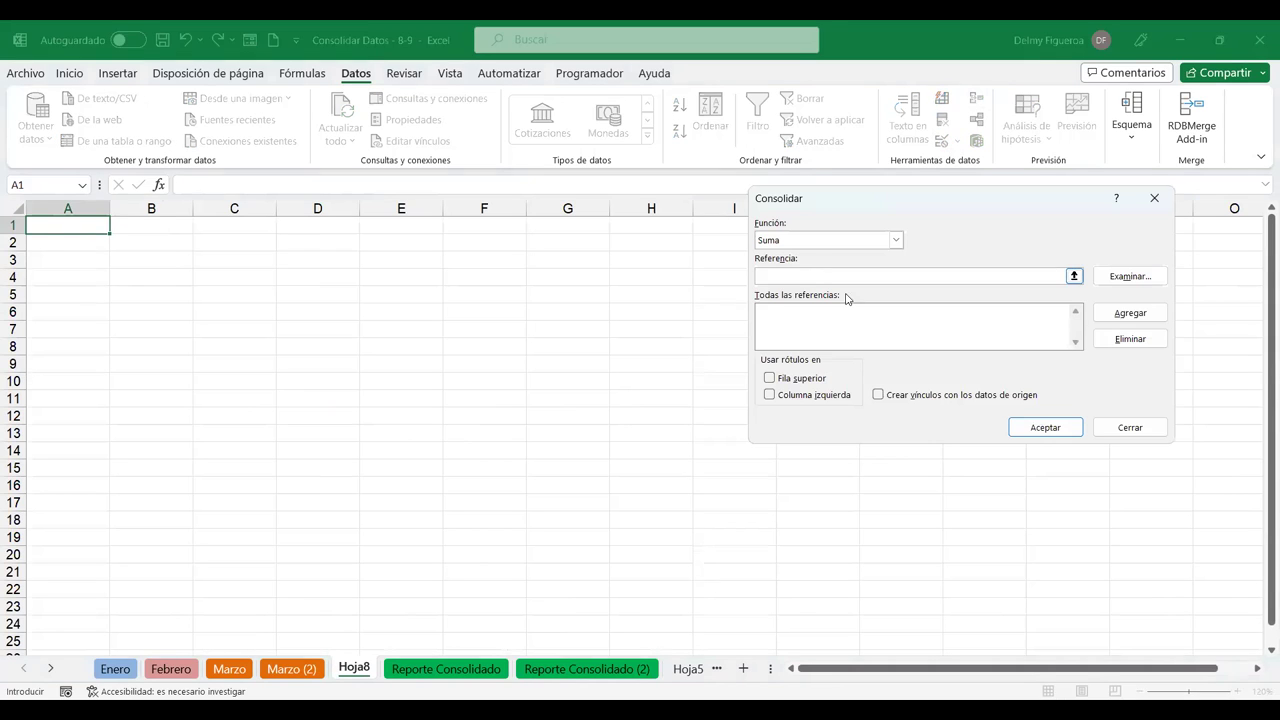
pyautogui.click(1132, 428)
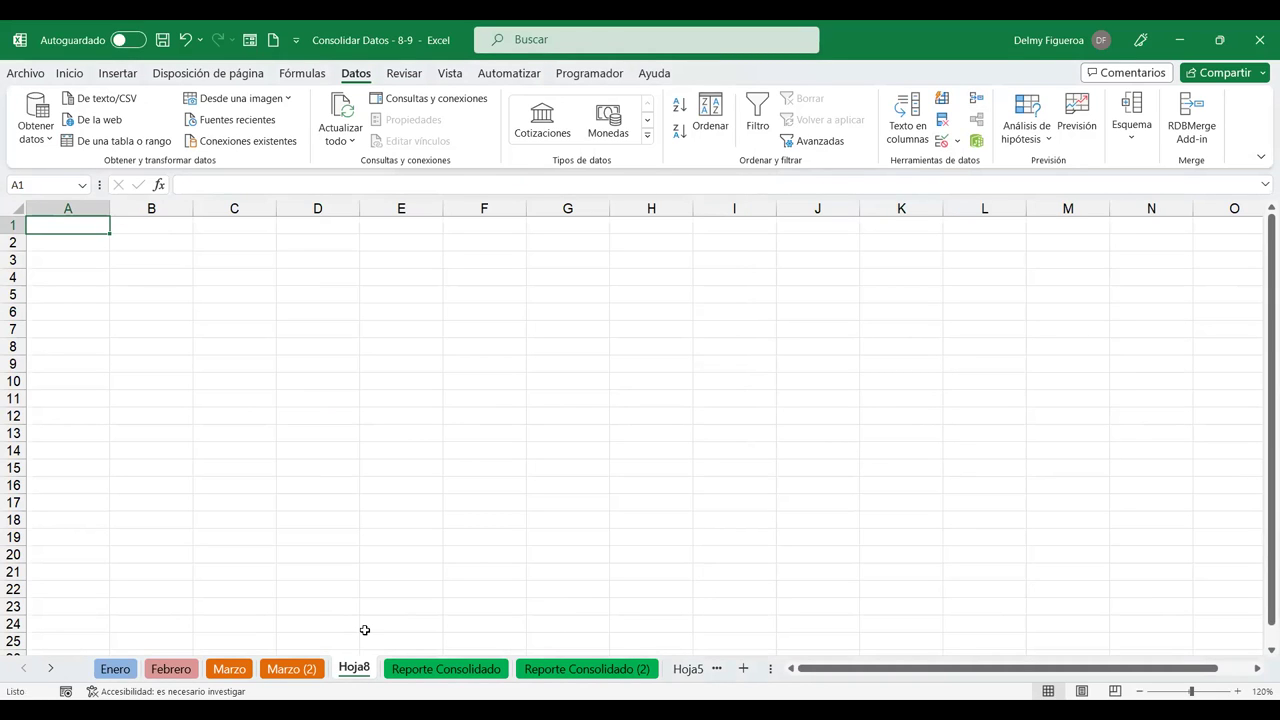
pyautogui.click(305, 669)
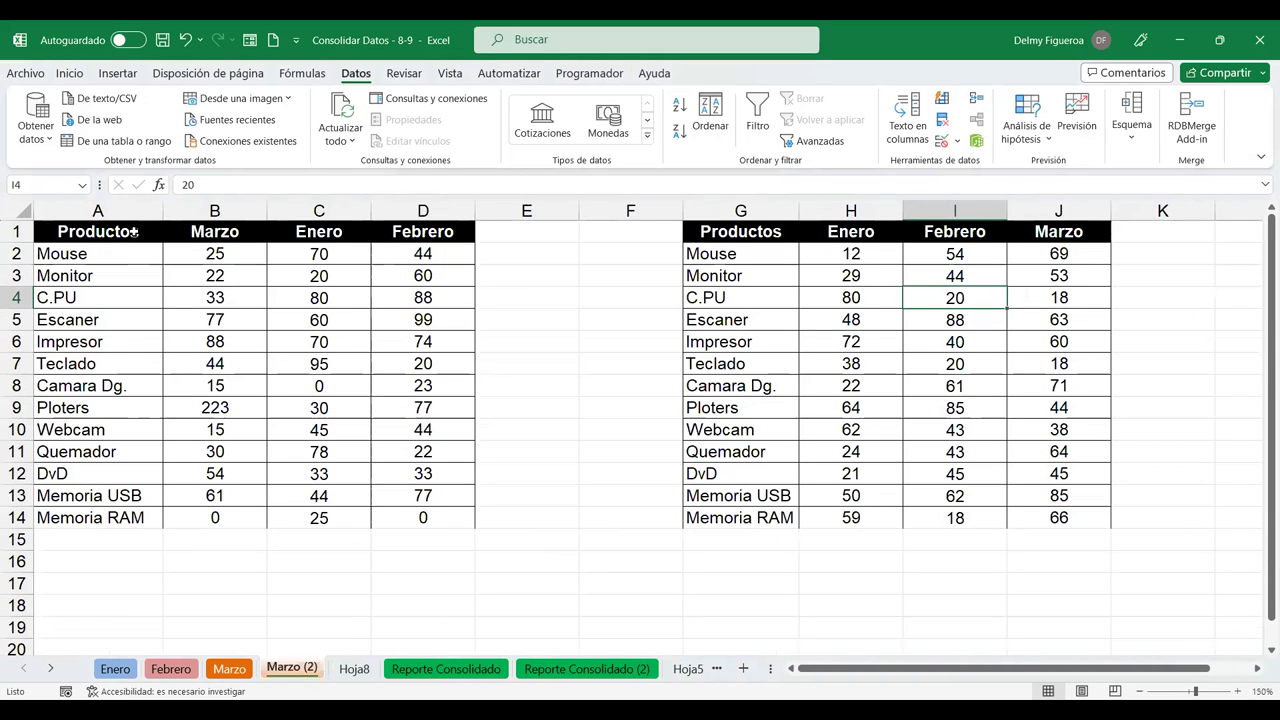
# Name the left product table A1:D14 Tienda1 via the Name Box.
pyautogui.moveTo(114, 229); pyautogui.dragTo(437, 518)
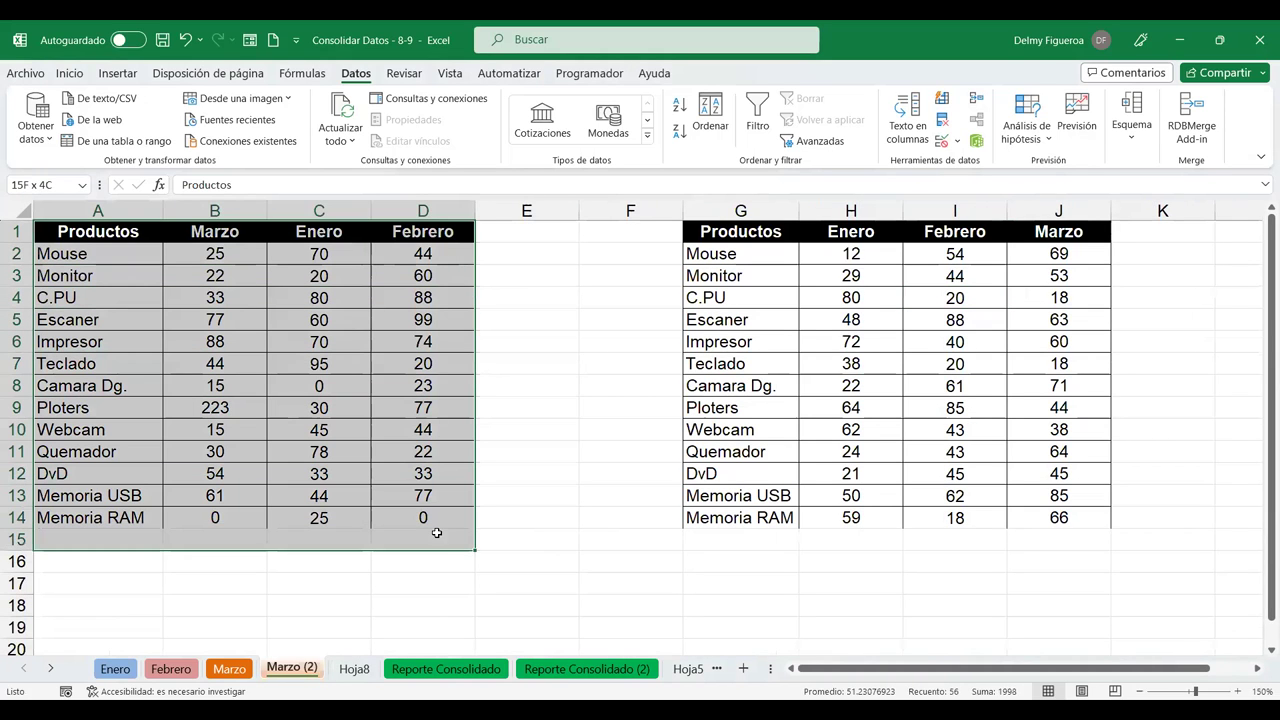
pyautogui.click(58, 184)
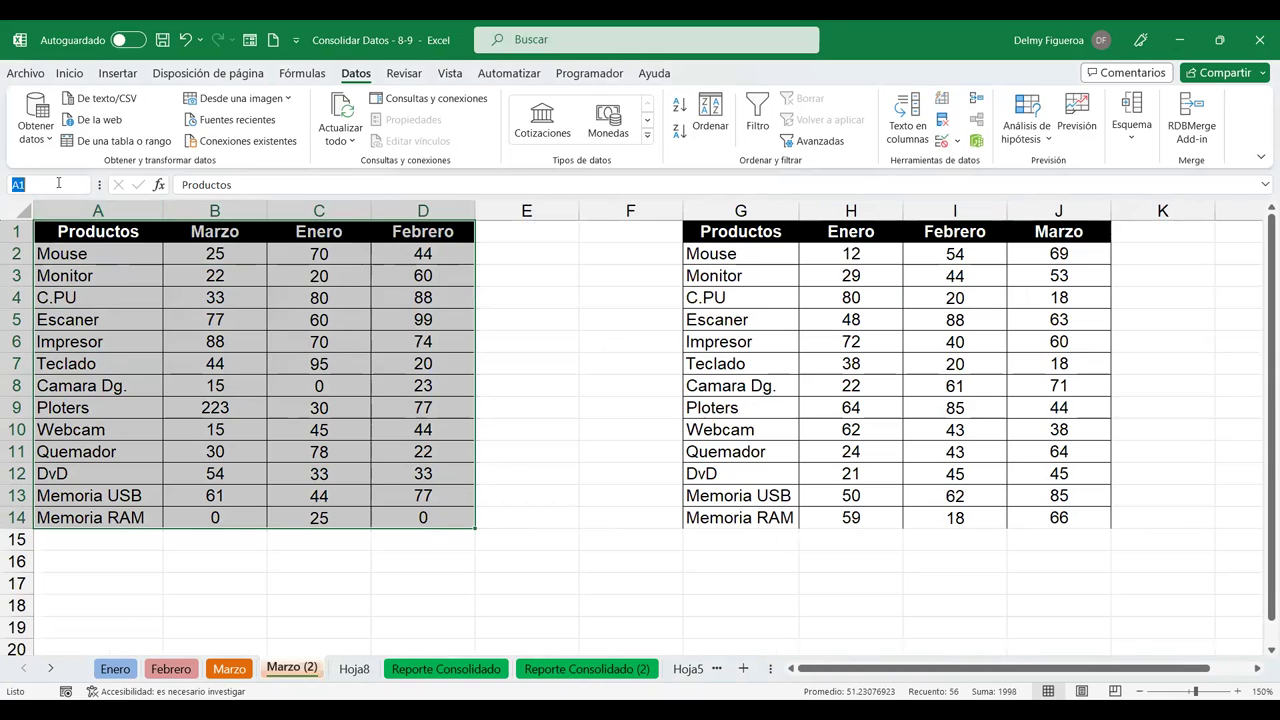
pyautogui.write('Tda')
pyautogui.press('Return')
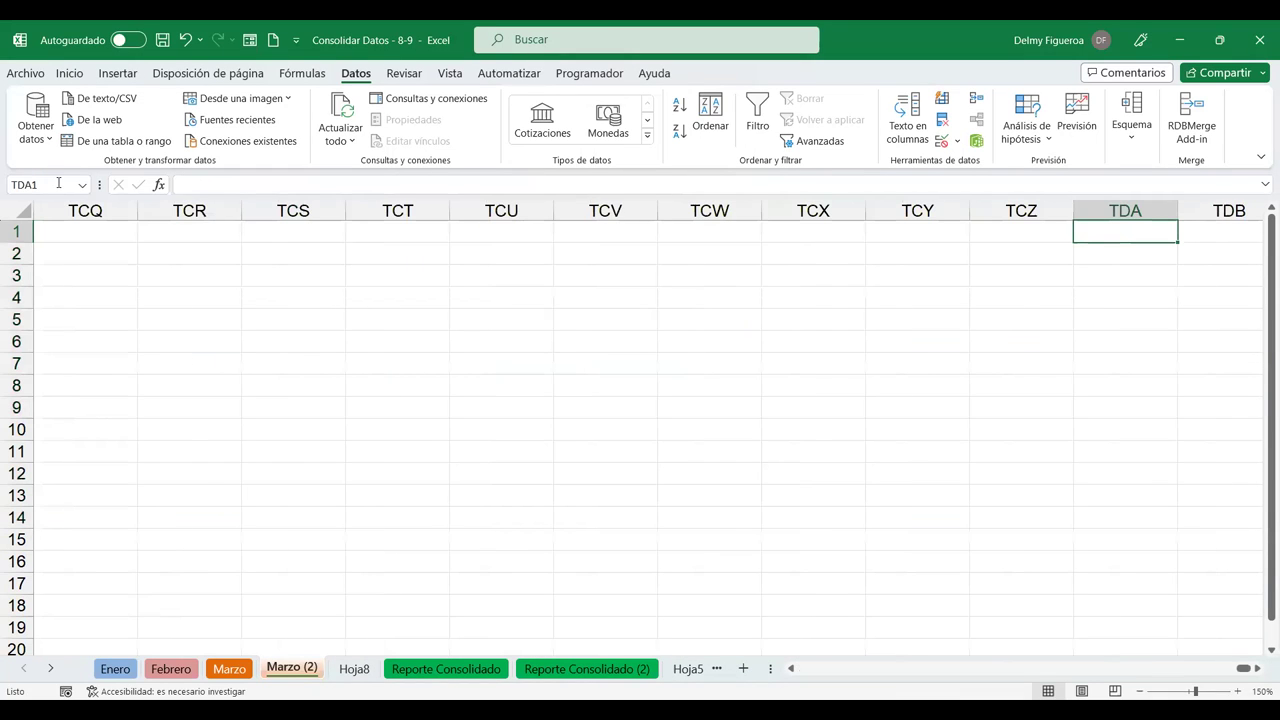
pyautogui.hotkey('ctrl', 'Home')
pyautogui.hotkey('ctrl', 'a')
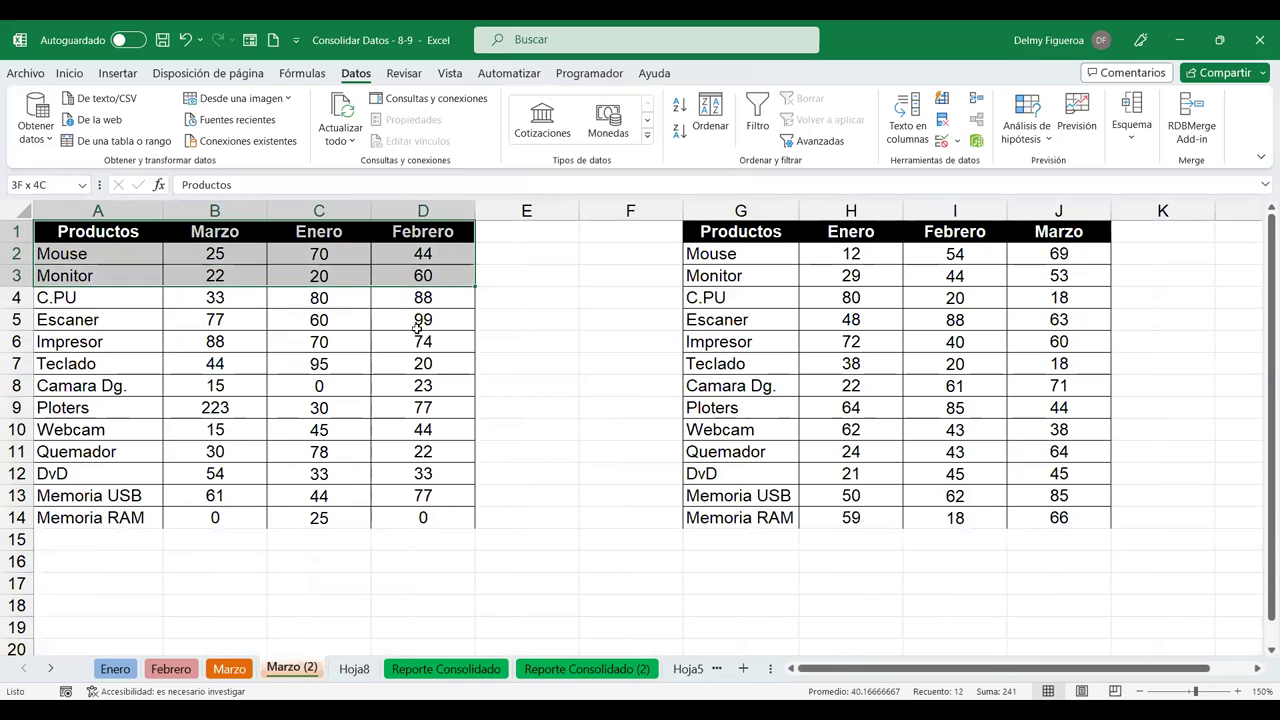
pyautogui.click(71, 185)
pyautogui.write('Tienda')
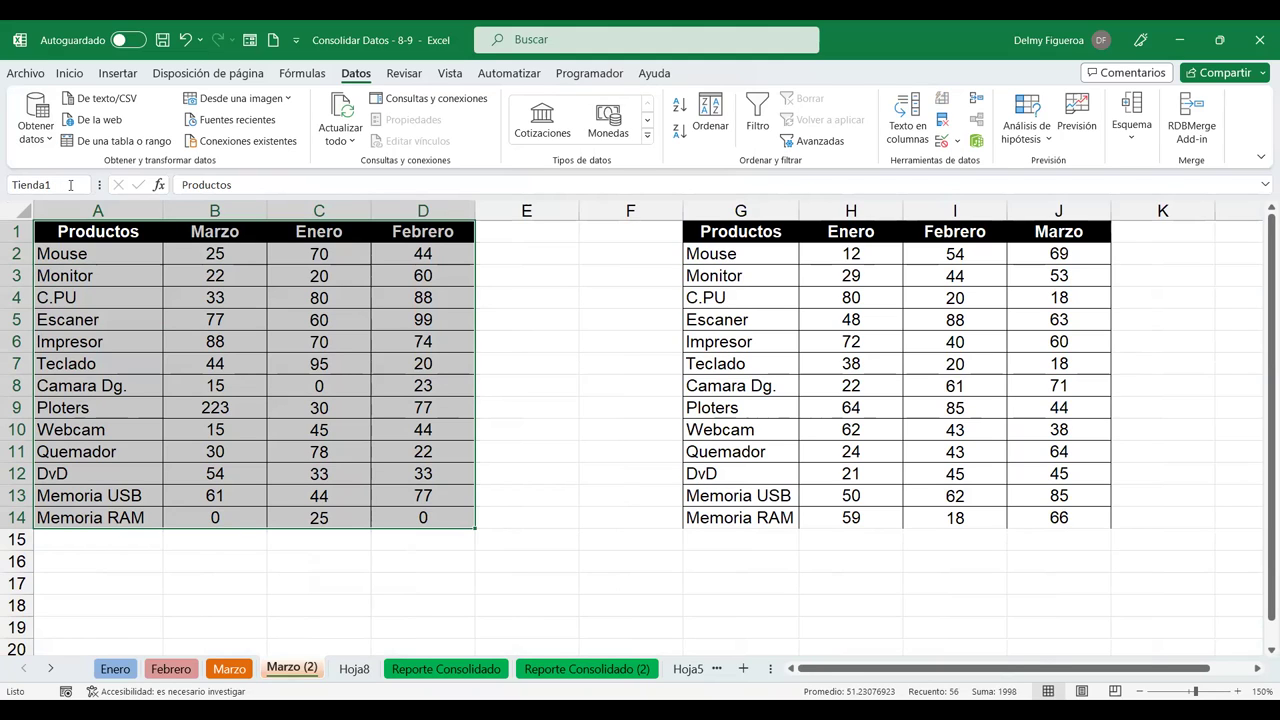
pyautogui.press('Return')
# Name the right table G1:J14 Tienda2, then go to the Hoja8 sheet.
pyautogui.moveTo(757, 233); pyautogui.dragTo(1088, 518)
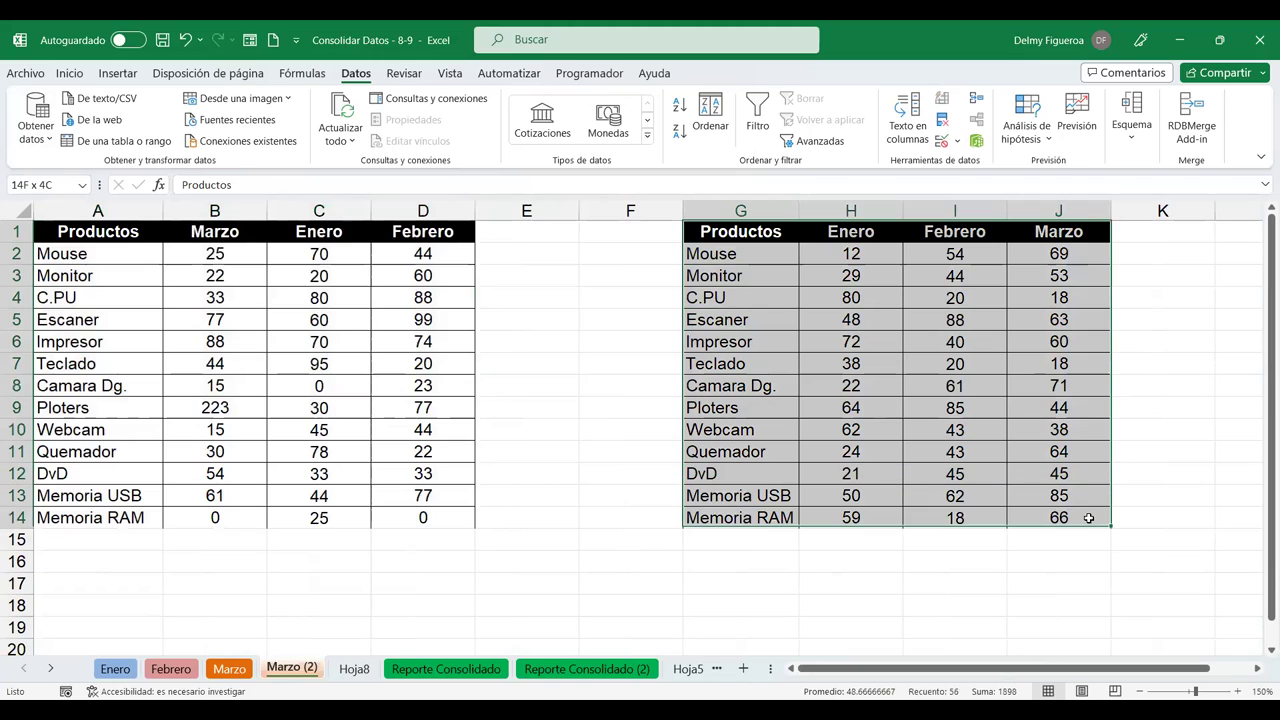
pyautogui.click(58, 190)
pyautogui.write('Te')
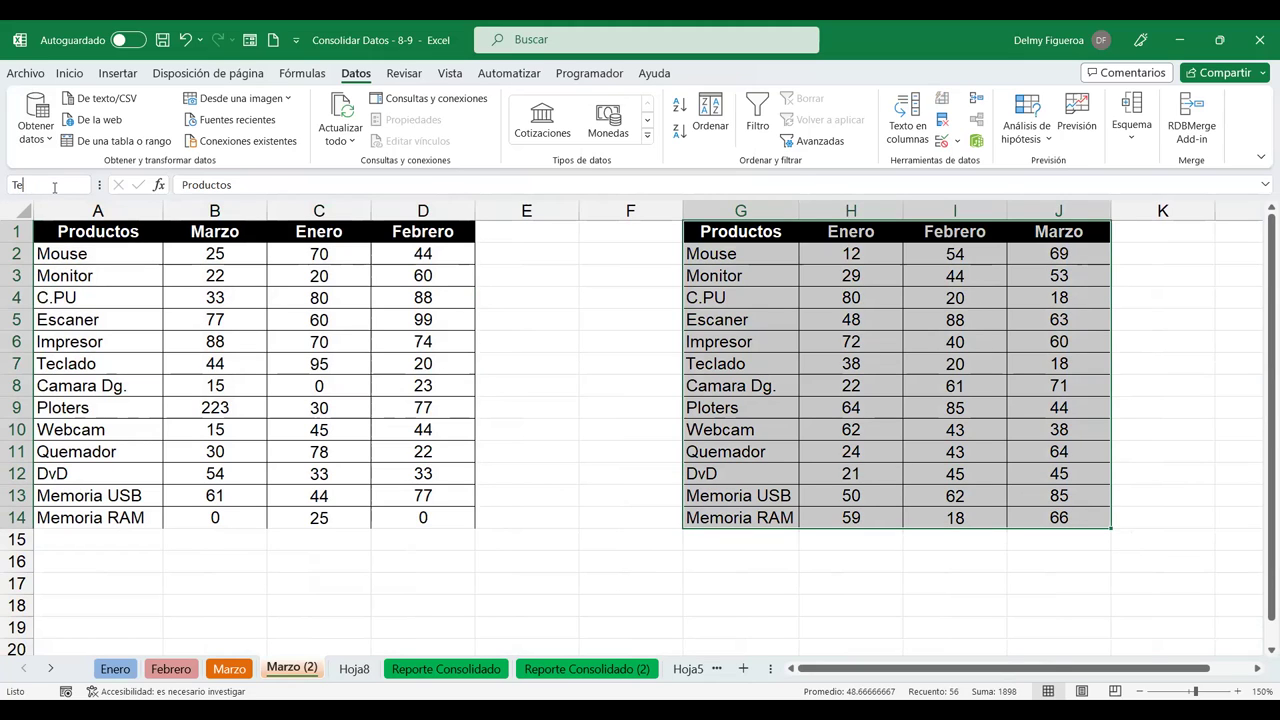
pyautogui.write('inda2')
pyautogui.press('Return')
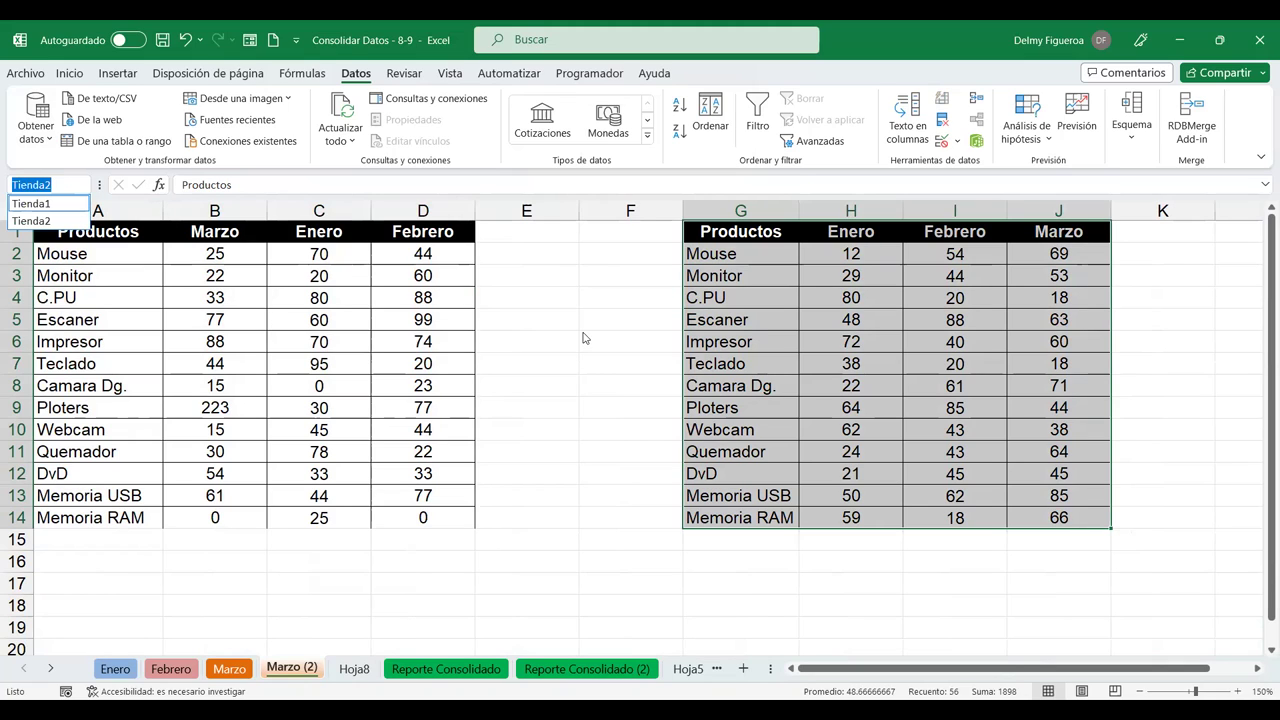
pyautogui.click(555, 334)
pyautogui.click(355, 667)
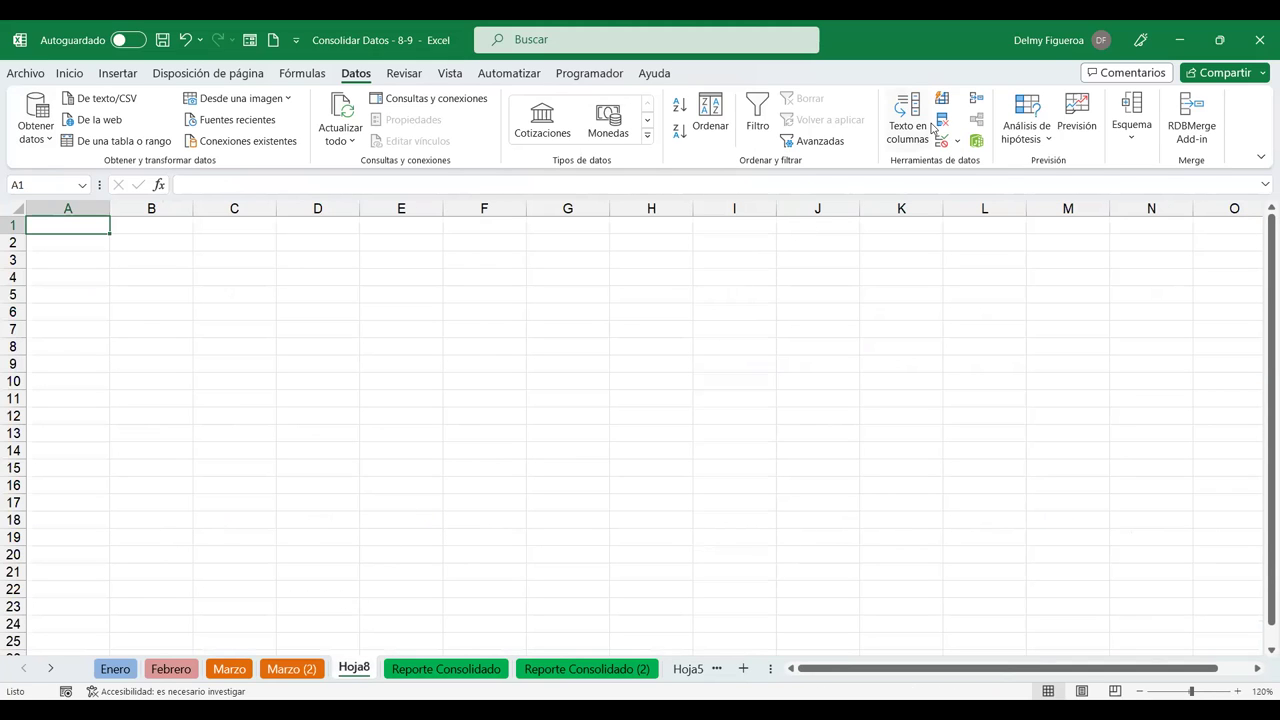
# In Datos > Consolidar, add the named range Tienda1 as a Suma reference.
pyautogui.click(976, 103)
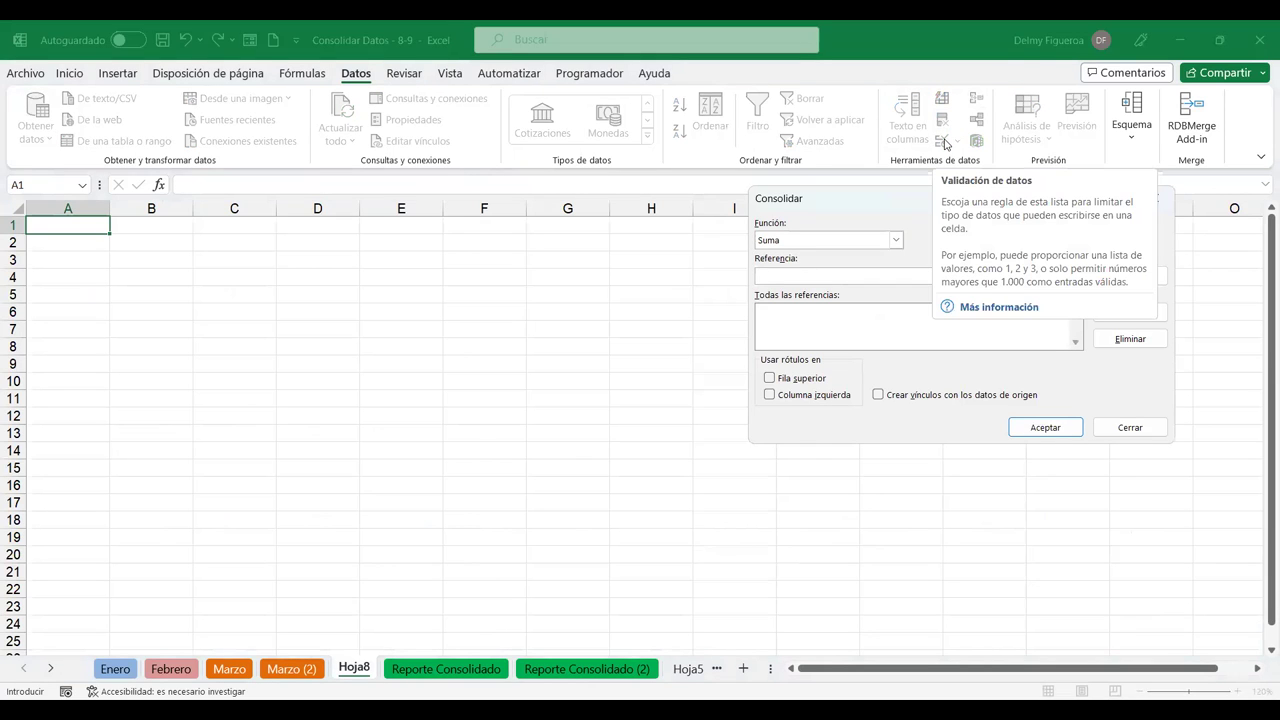
pyautogui.press('F3')
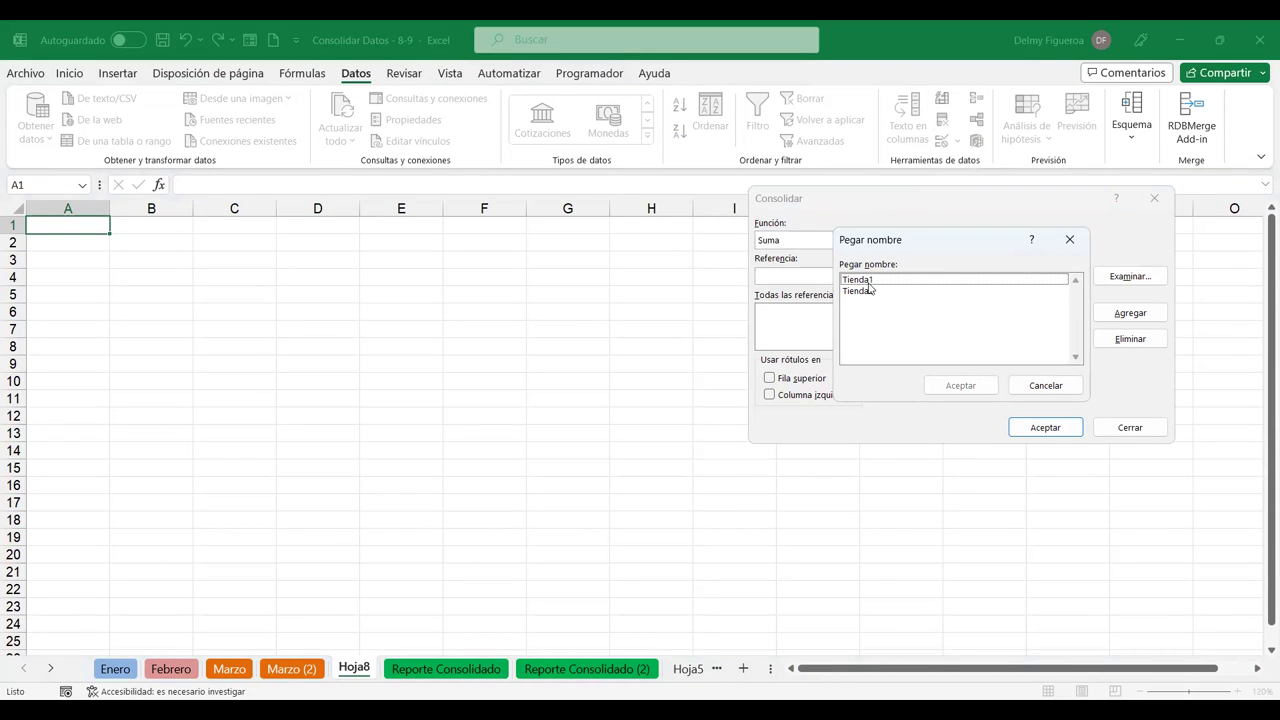
pyautogui.click(870, 281)
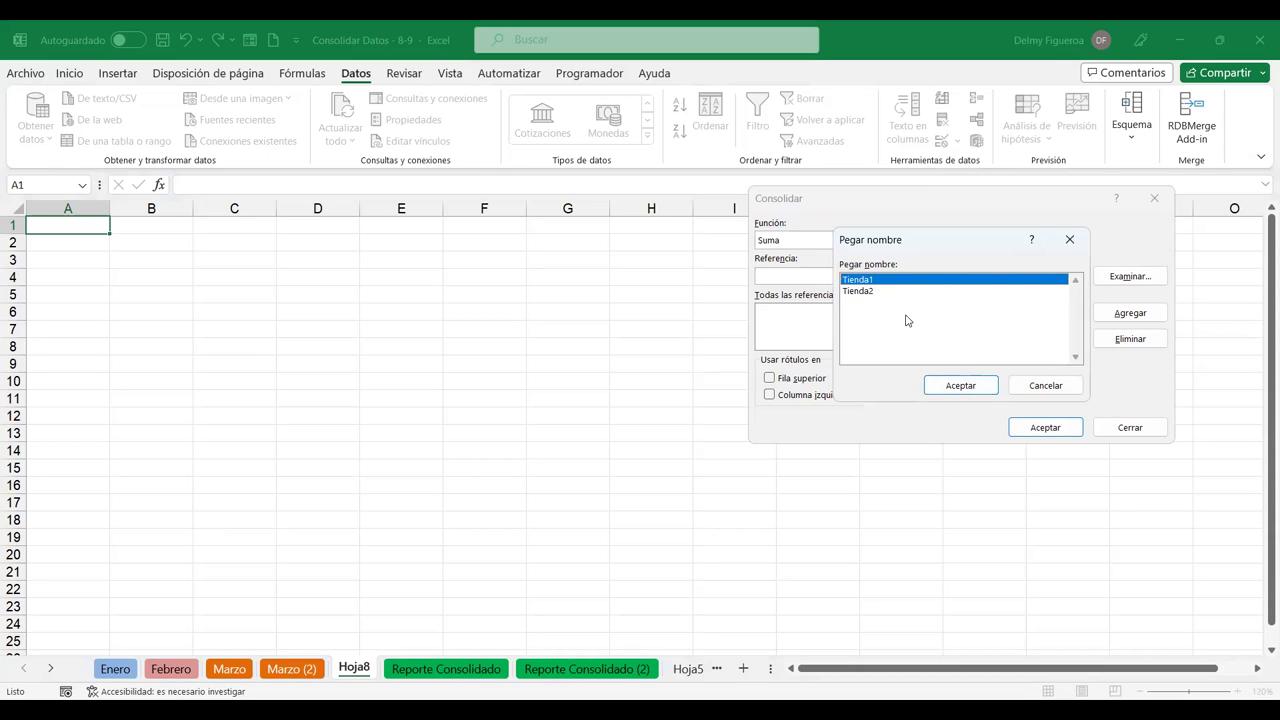
pyautogui.click(907, 320)
pyautogui.click(879, 281)
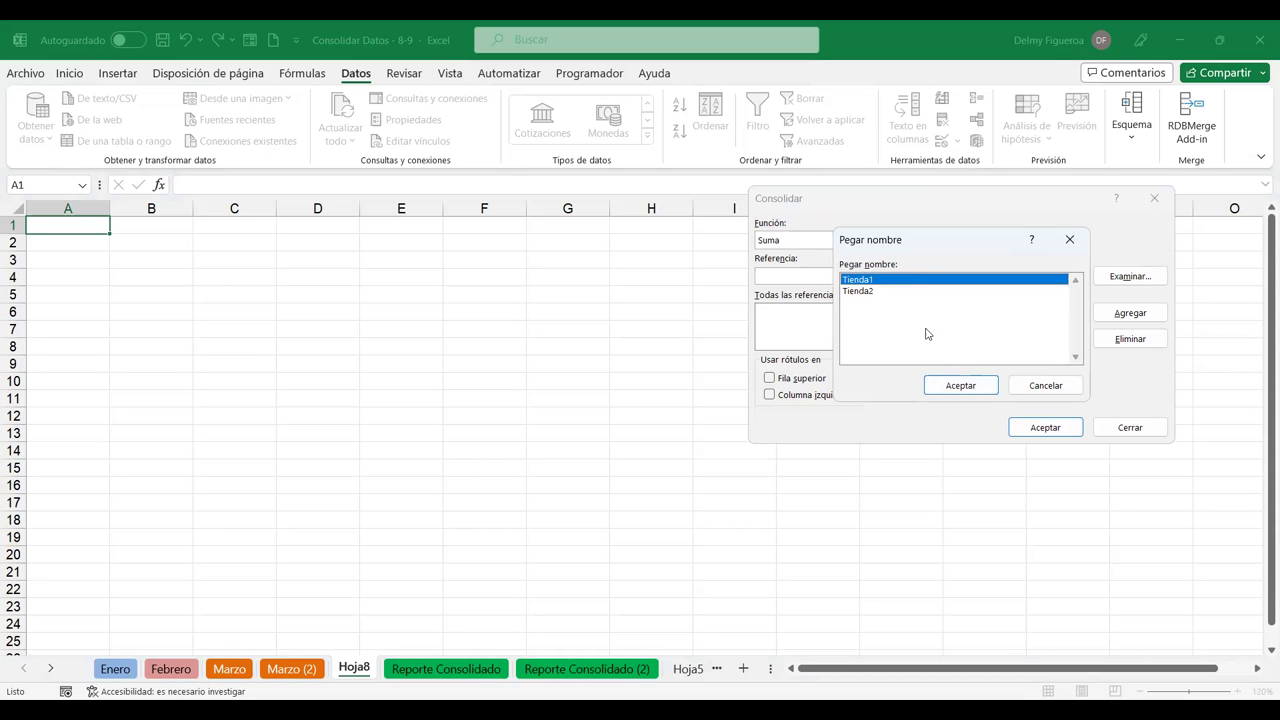
pyautogui.click(958, 385)
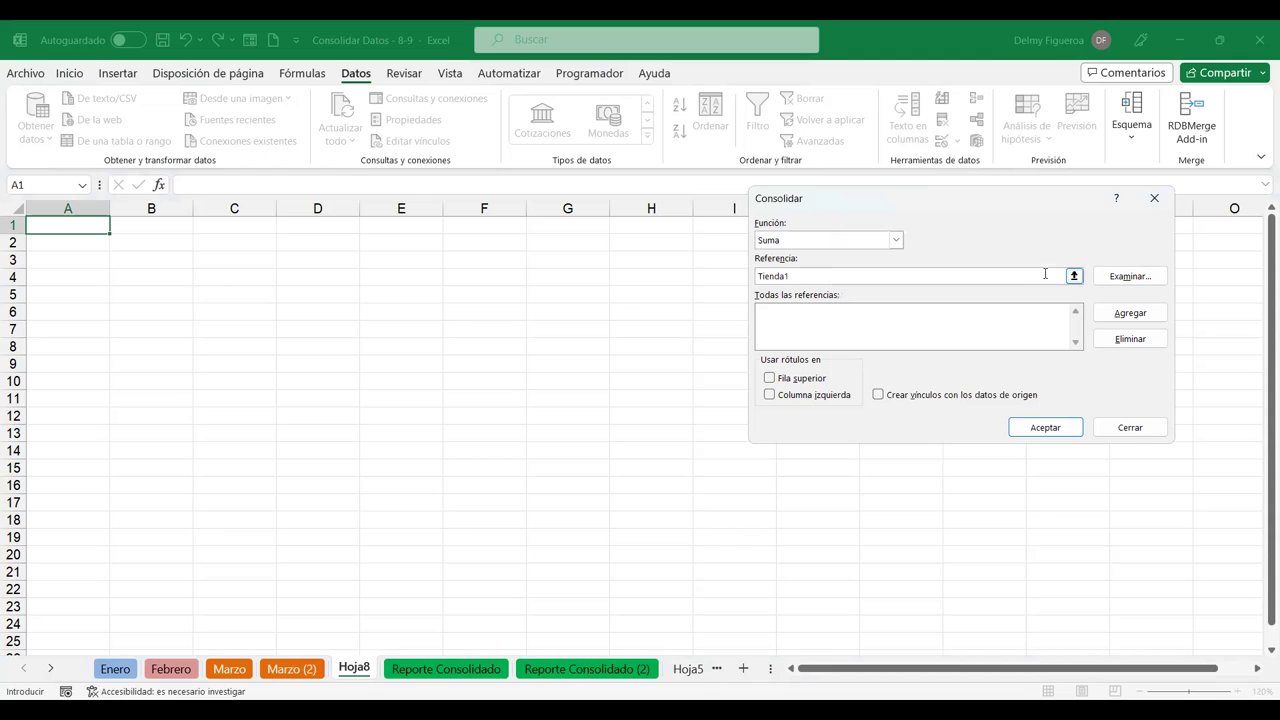
pyautogui.click(1129, 313)
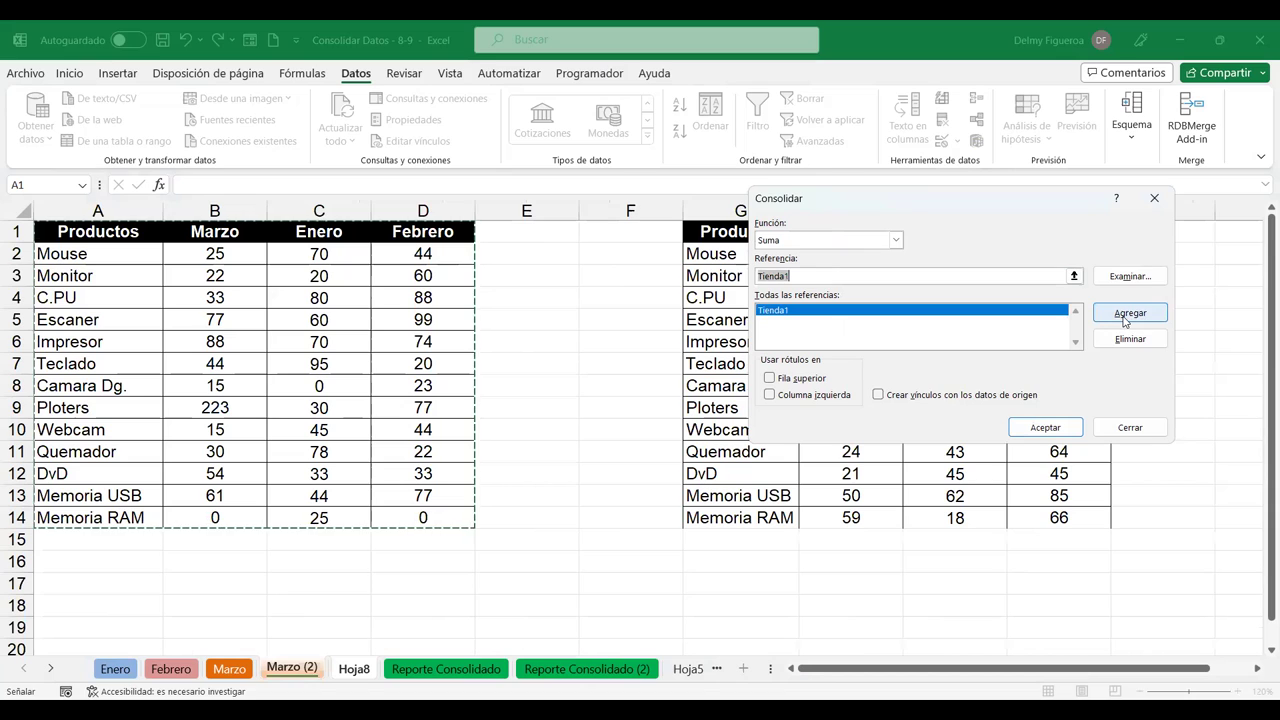
# Add Tienda2 as a reference and tick Fila superior, Columna izquierda and Crear vínculos.
pyautogui.press('F3')
pyautogui.click(855, 291)
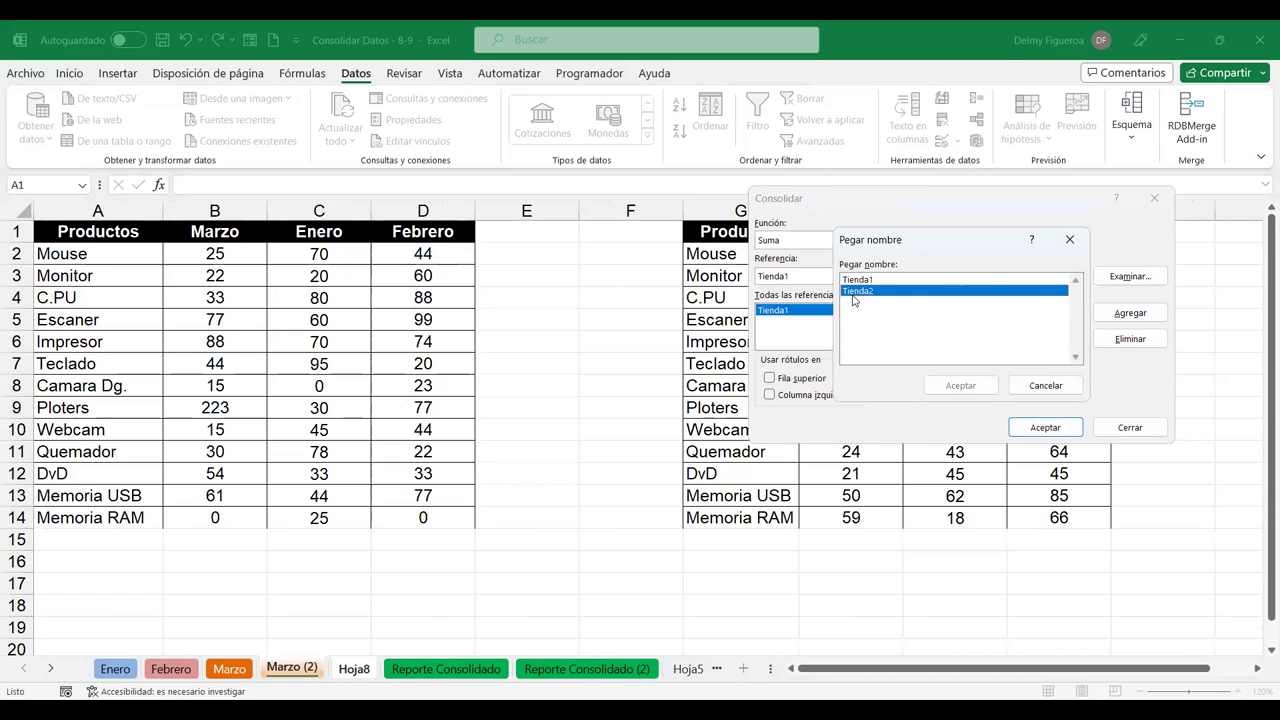
pyautogui.click(960, 386)
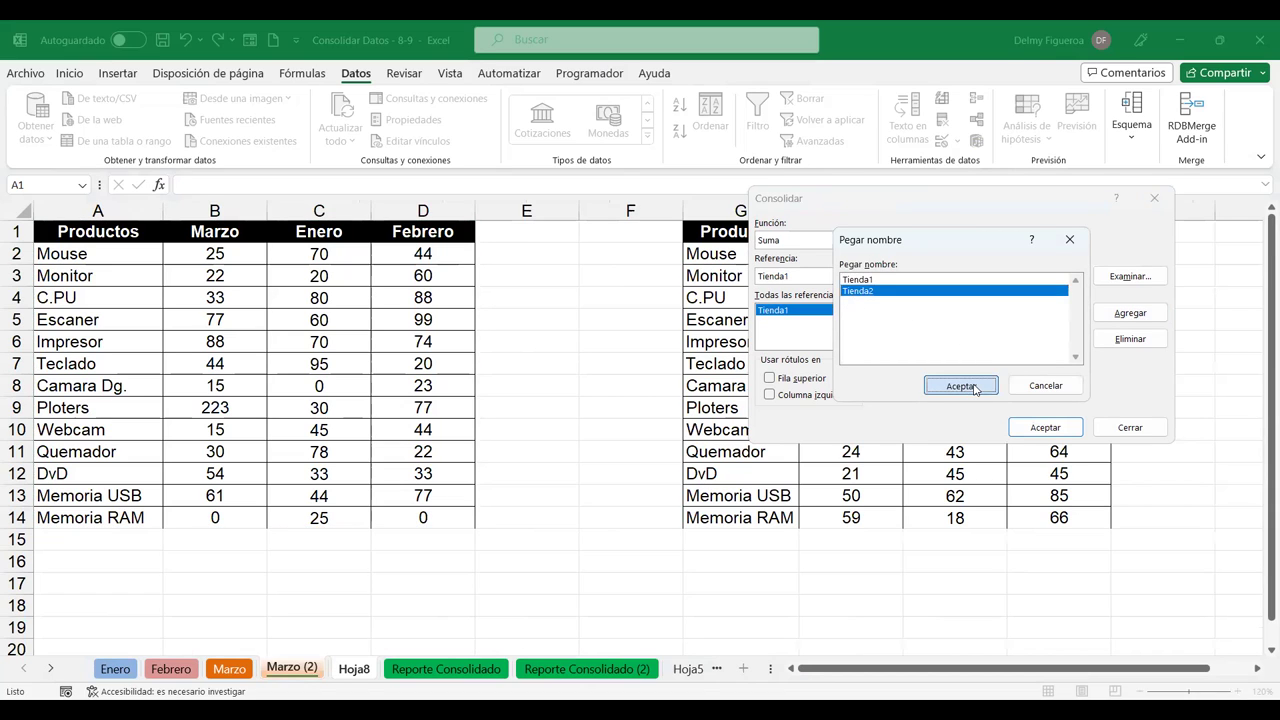
pyautogui.click(1131, 316)
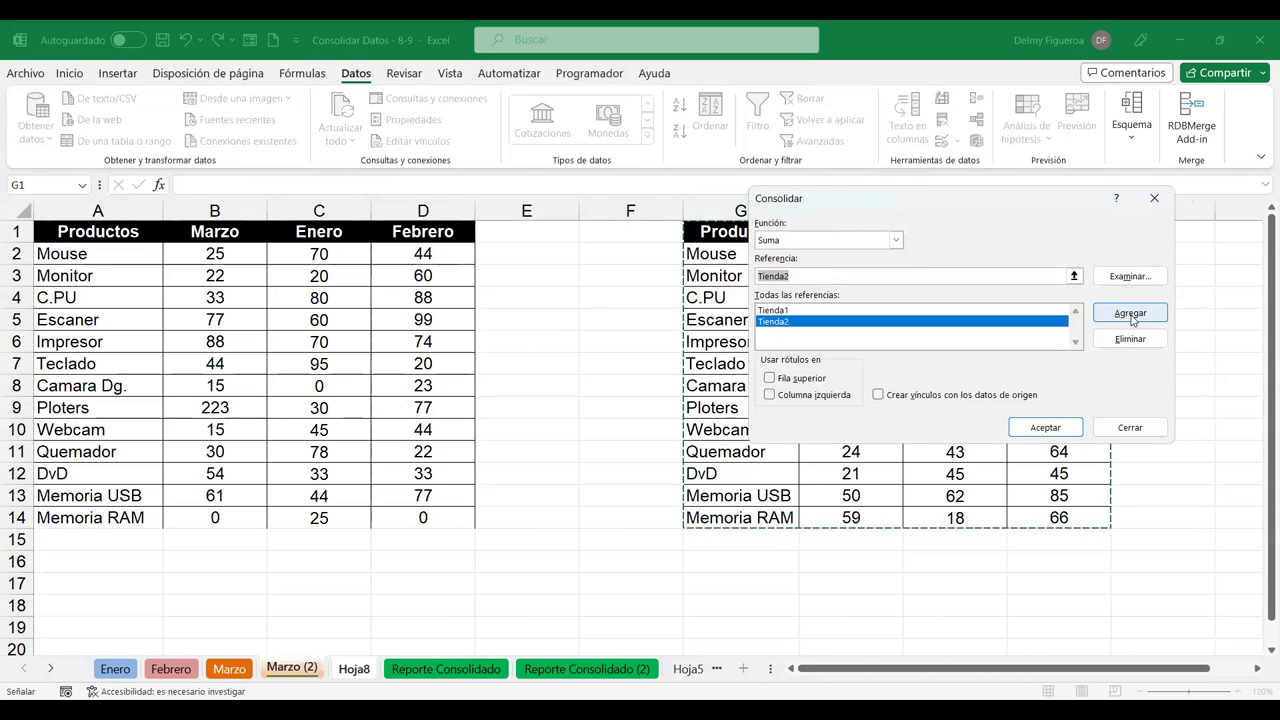
pyautogui.click(772, 380)
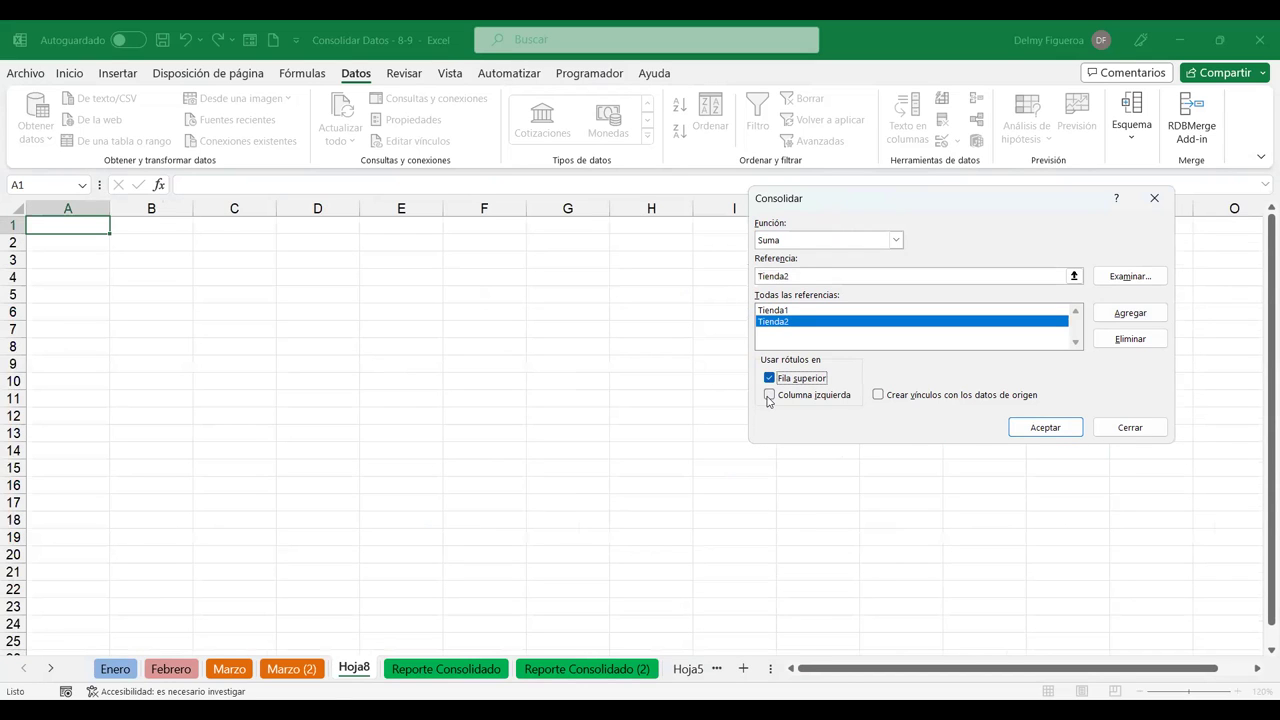
pyautogui.click(769, 396)
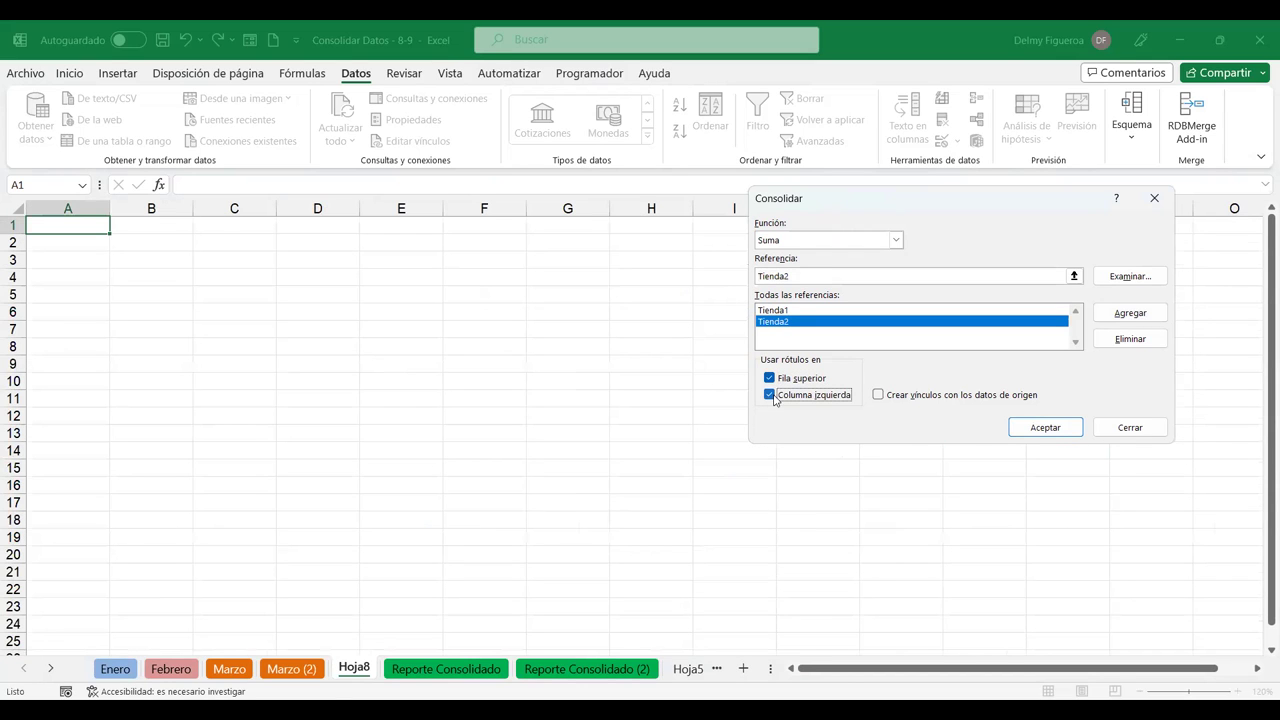
pyautogui.click(881, 397)
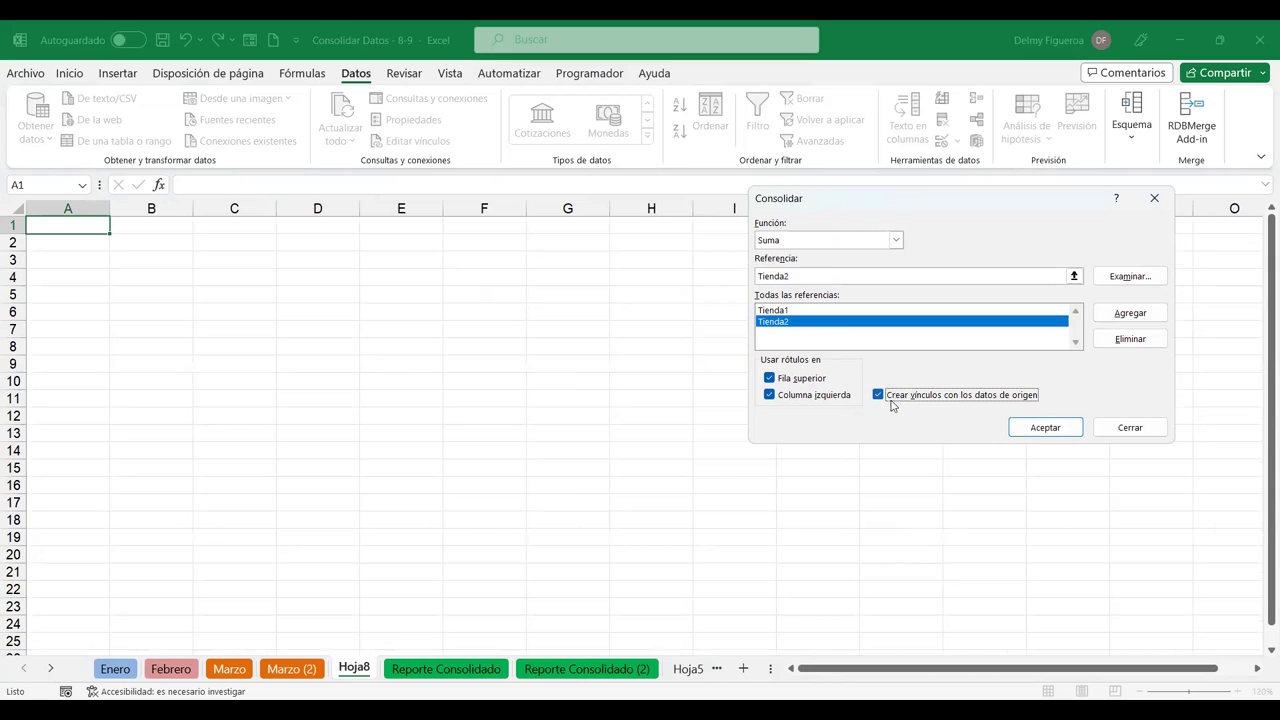
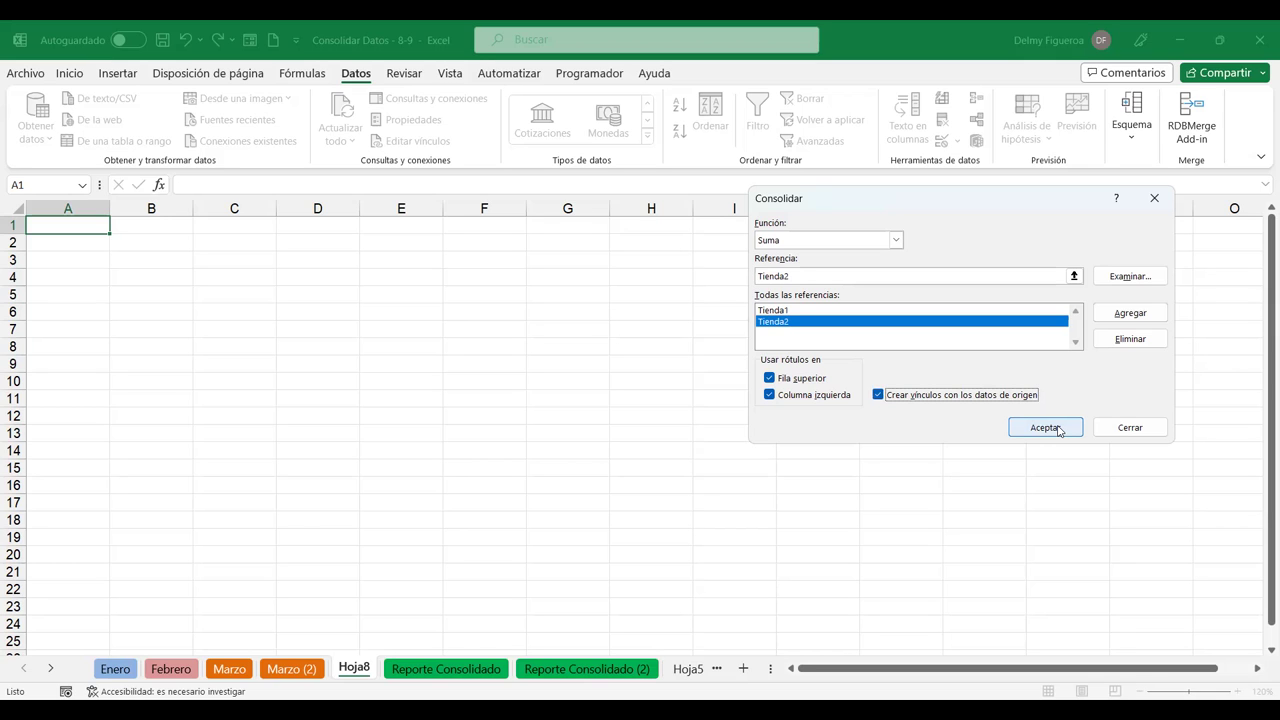
# Confirm the Consolidar dialog to sum Tienda1 and Tienda2 into Hoja8 with outline groups.
pyautogui.click(1057, 429)
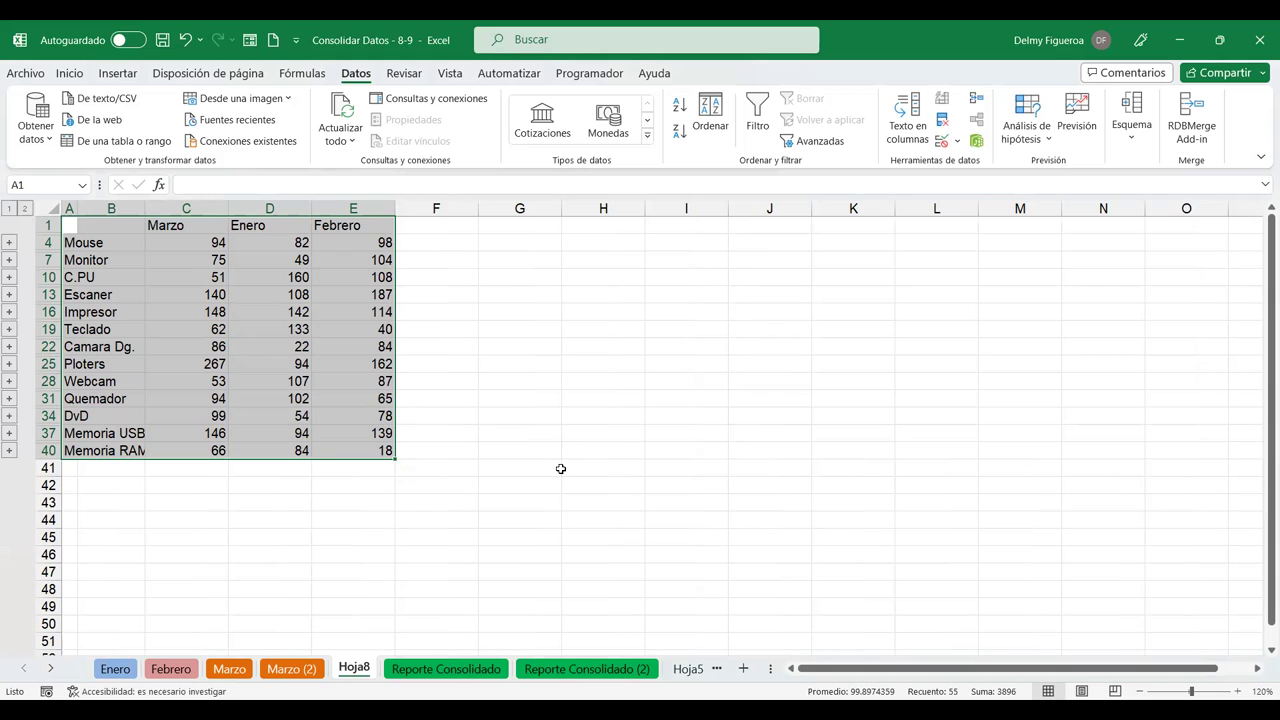
# On Marzo (2), select and review the first store's table A1:D14.
pyautogui.click(291, 670)
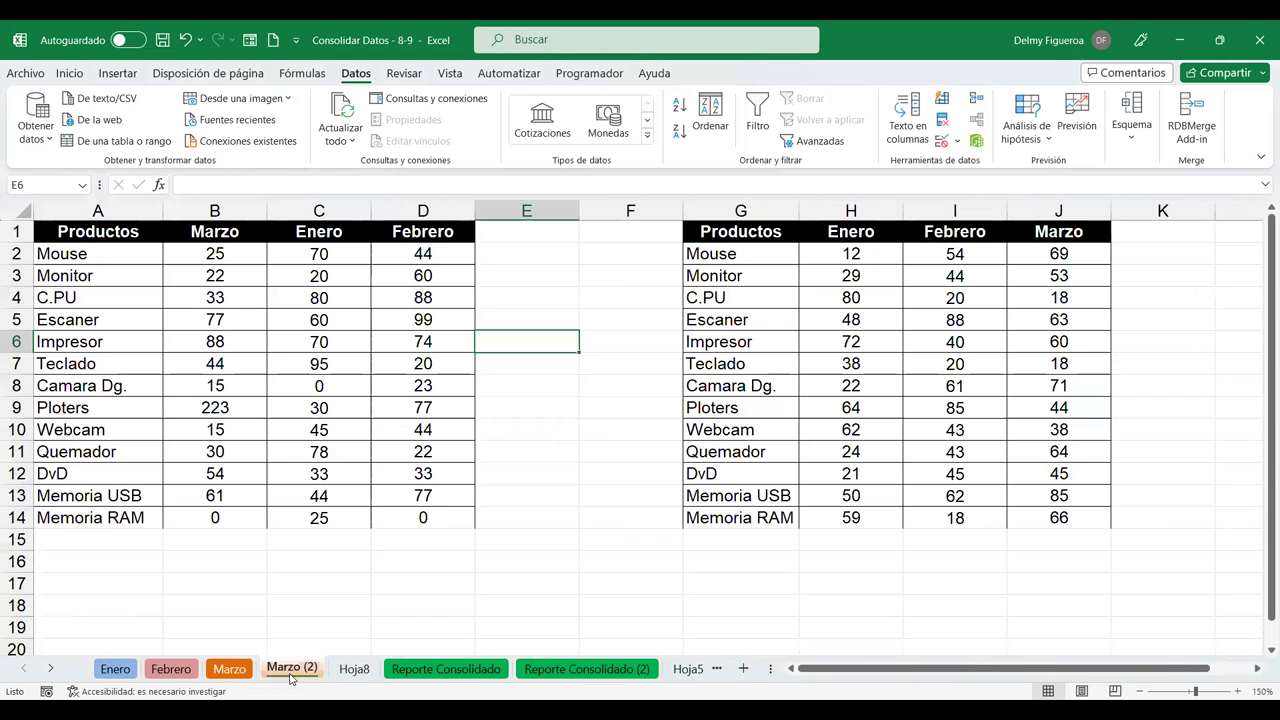
pyautogui.moveTo(100, 232); pyautogui.dragTo(456, 513)
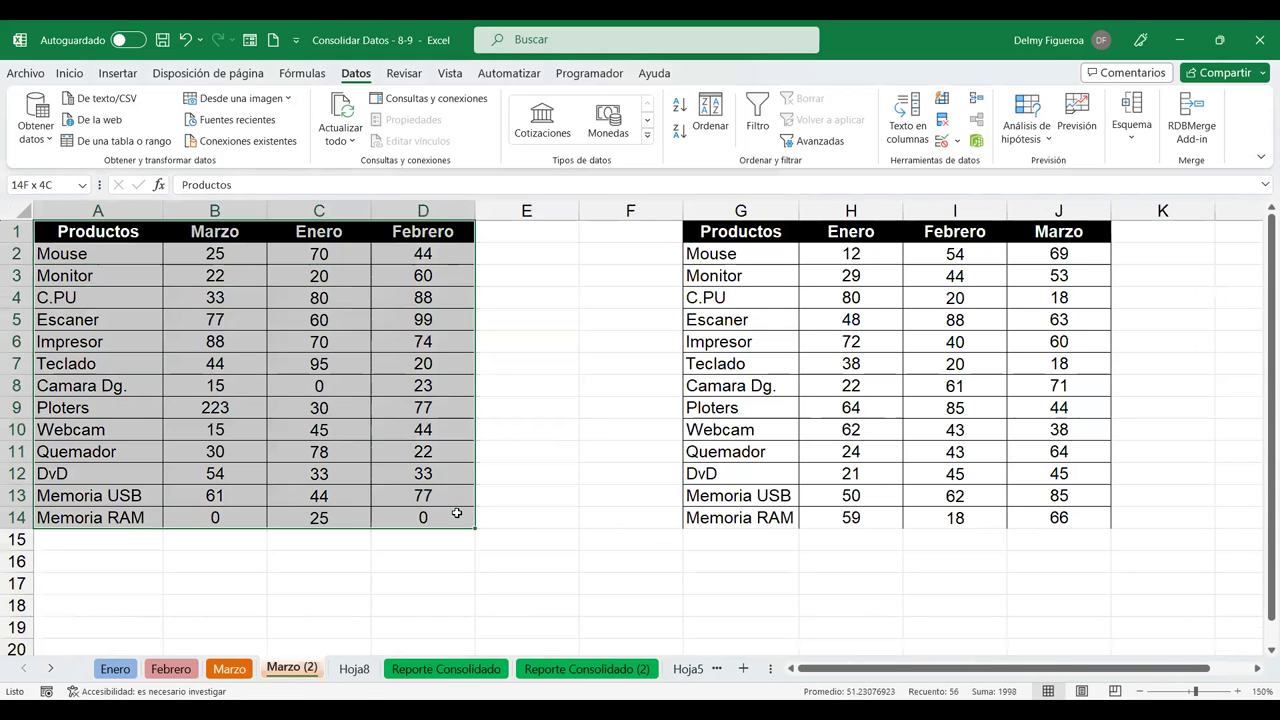
pyautogui.scroll(-1, 820, 286)
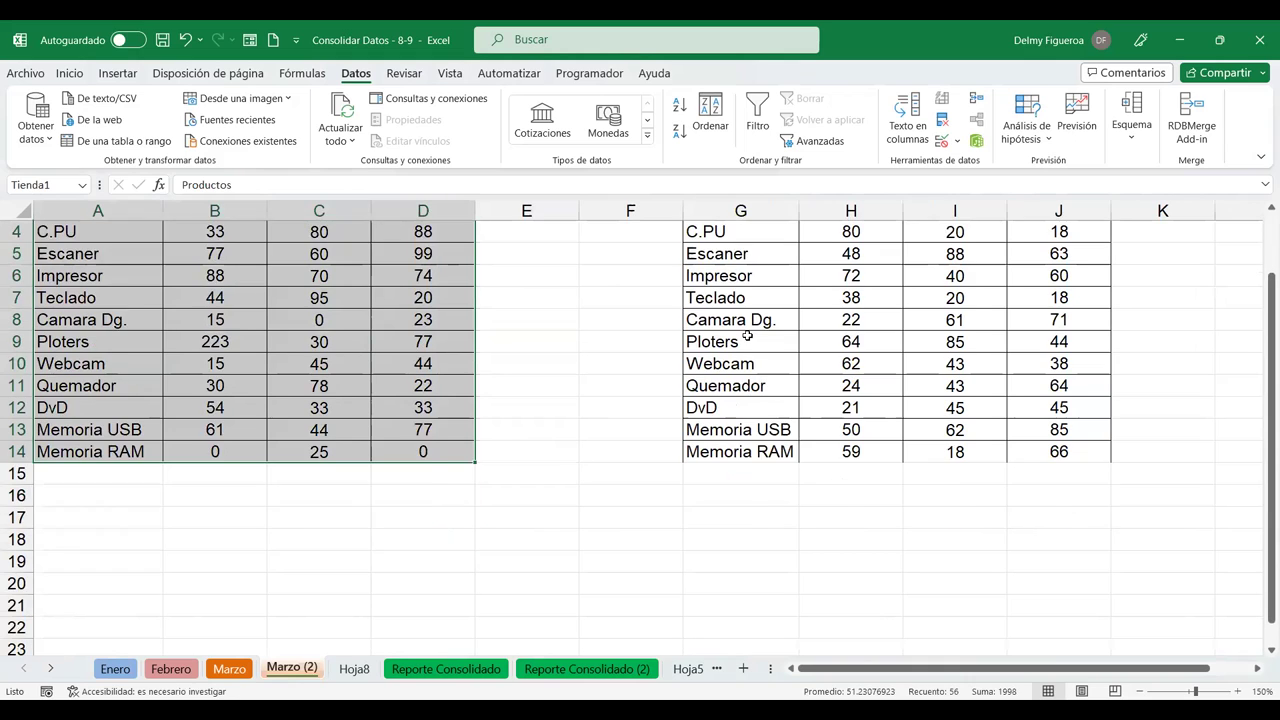
pyautogui.scroll(1, 745, 338)
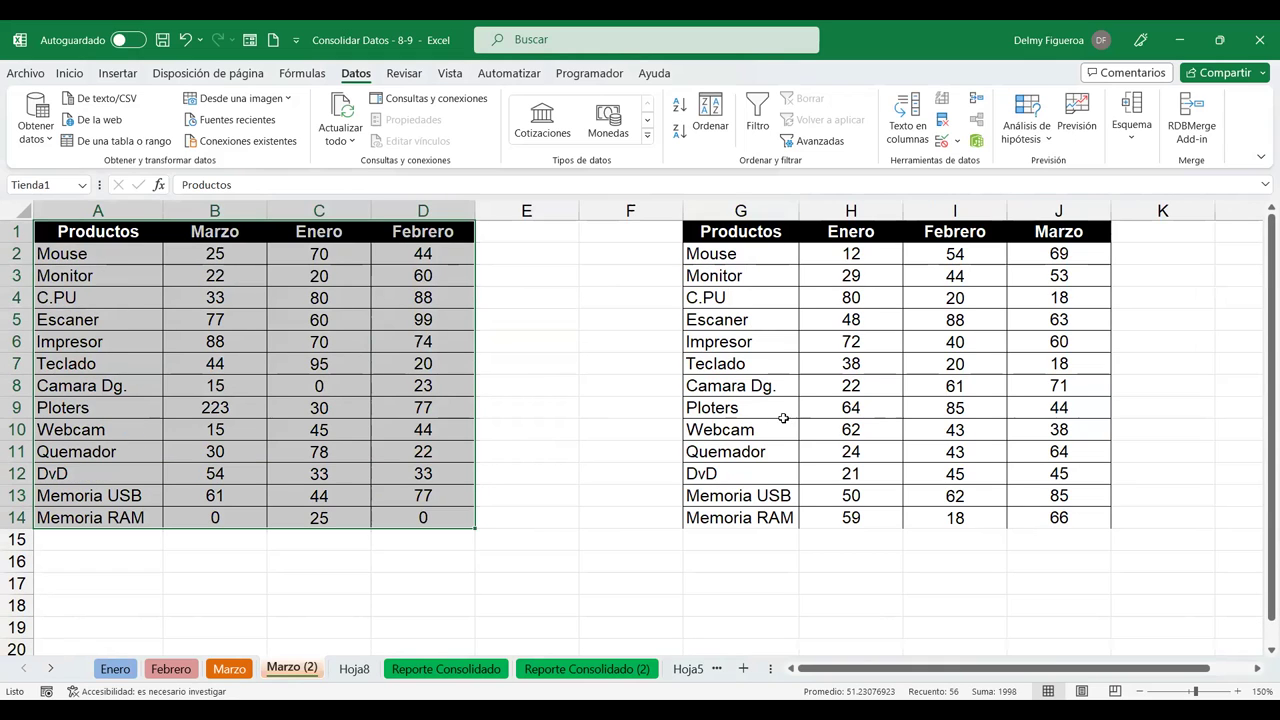
pyautogui.scroll(-3, 110, 432)
pyautogui.scroll(-1, 232, 354)
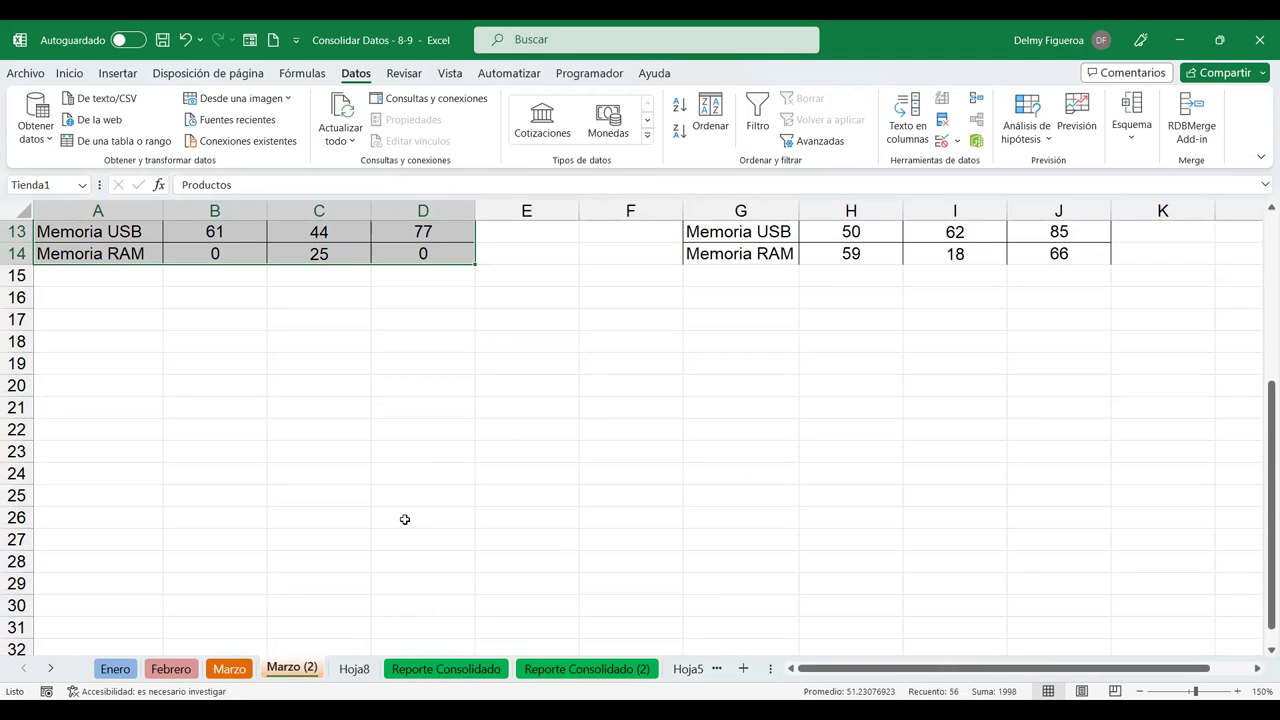
pyautogui.scroll(4, 245, 352)
# List the Tienda1 and Tienda2 named ranges, then return to Hoja8's consolidated table.
pyautogui.click(84, 187)
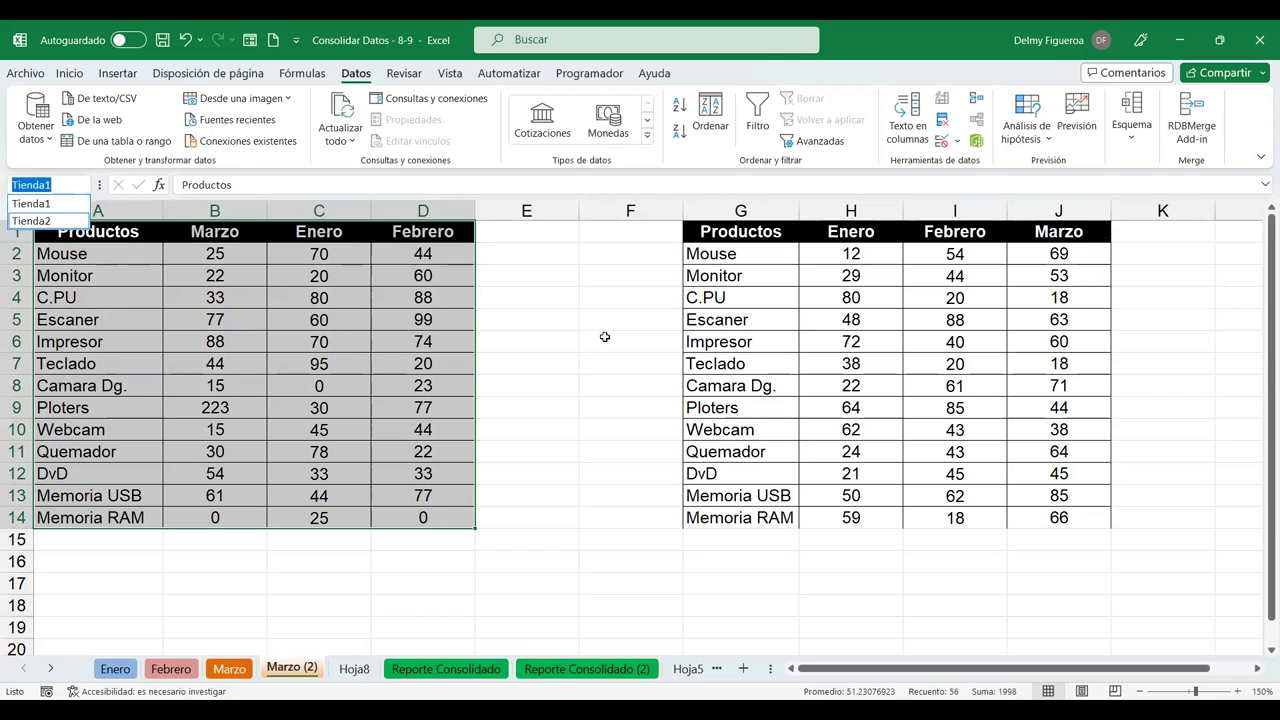
pyautogui.click(604, 337)
pyautogui.click(354, 668)
pyautogui.click(605, 310)
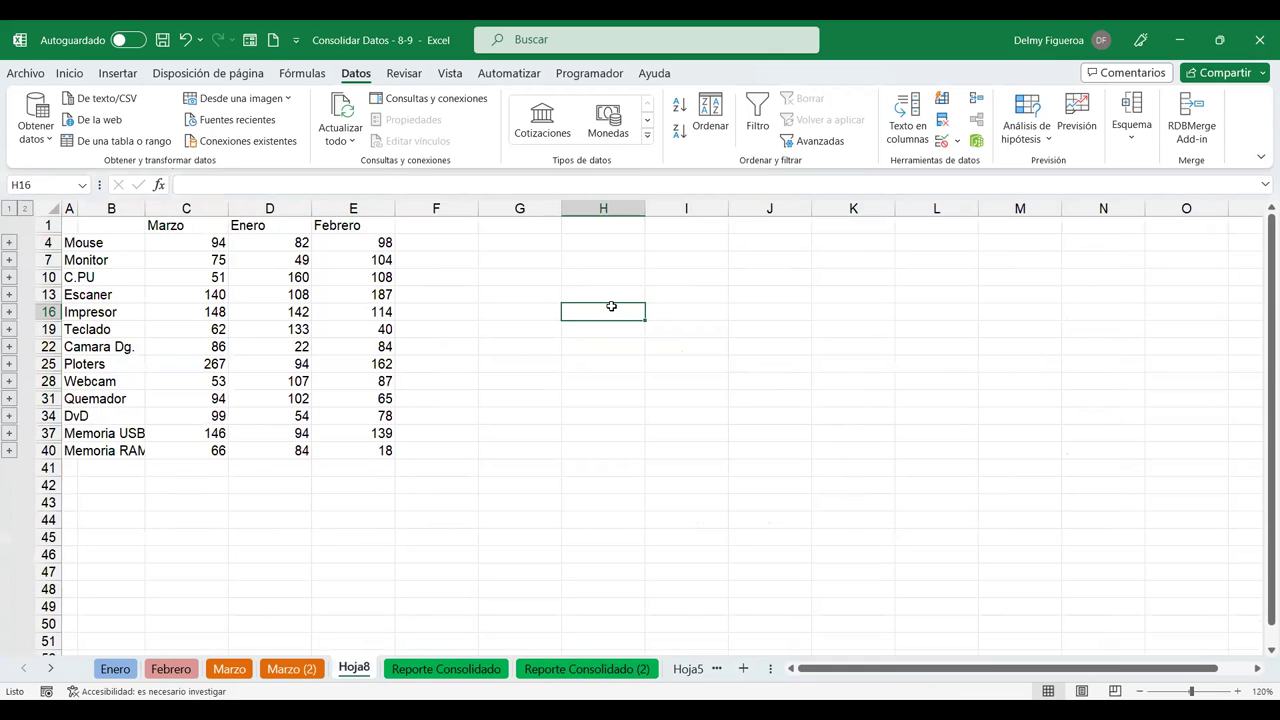
pyautogui.press('F3')
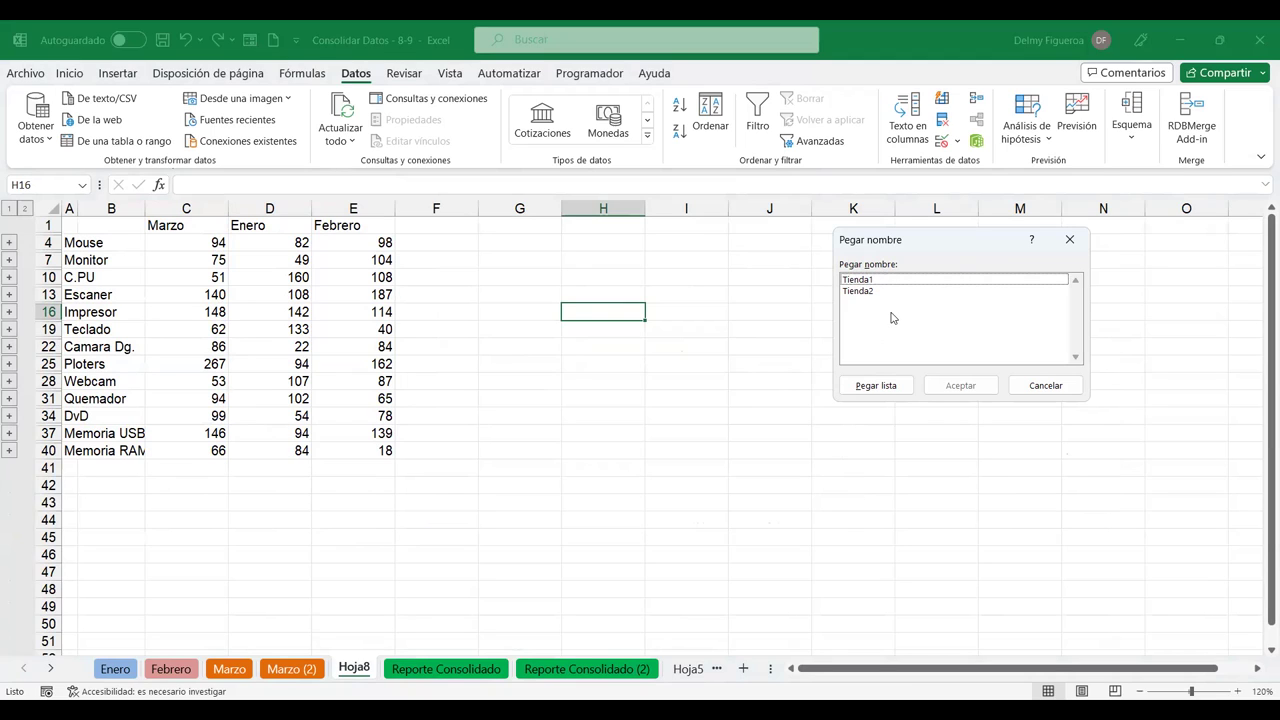
pyautogui.click(1046, 386)
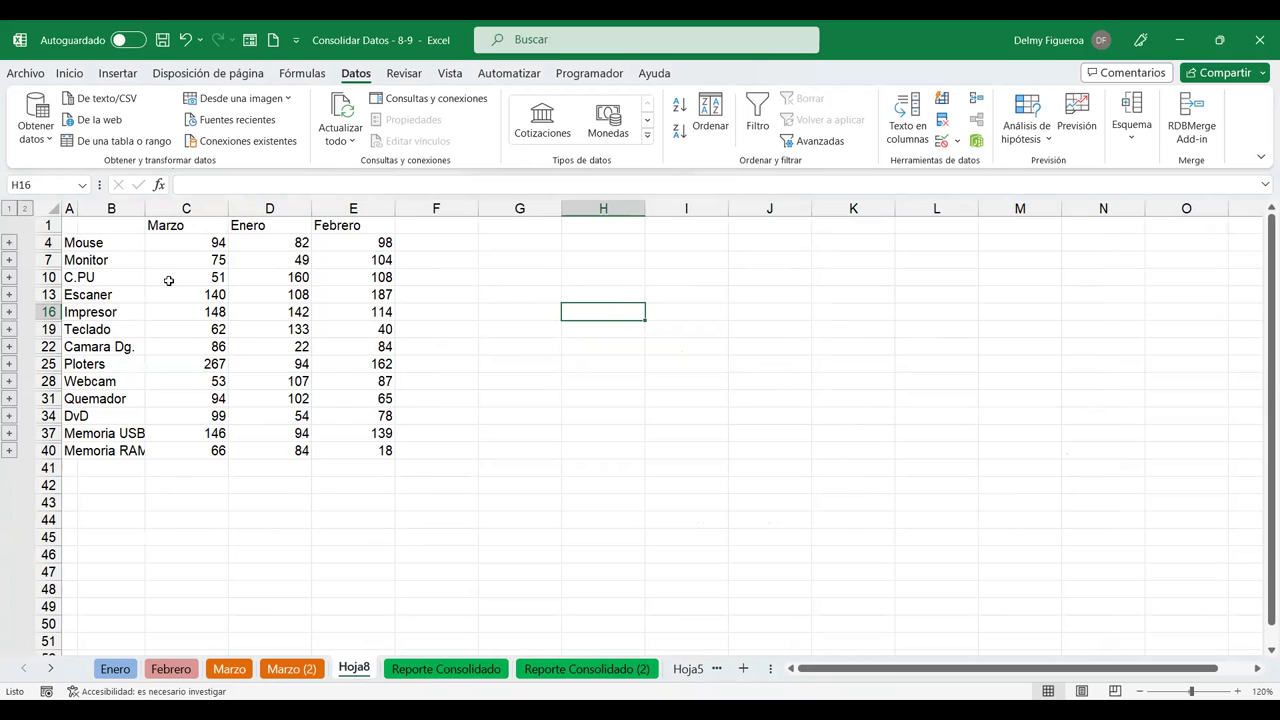
pyautogui.click(116, 244)
pyautogui.click(205, 242)
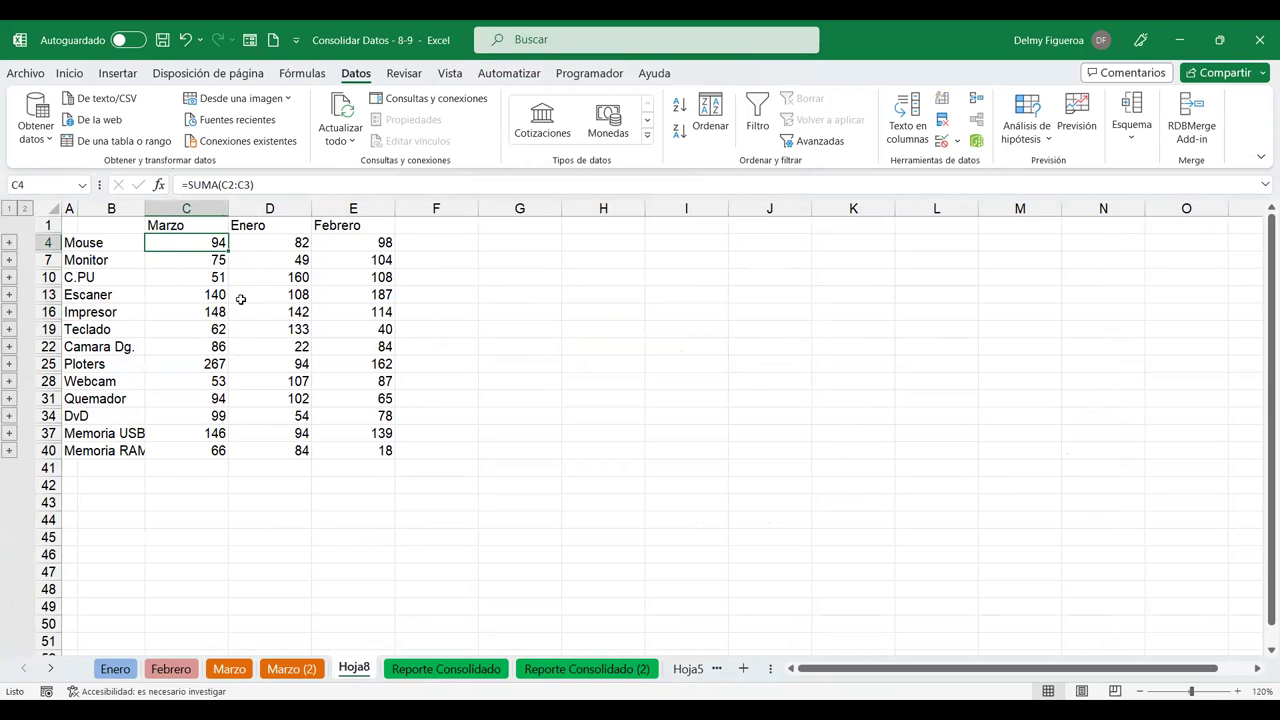
# Enter =25+69 in Hoja8 cell G4 to verify Mouse's Marzo total of 94.
pyautogui.click(304, 669)
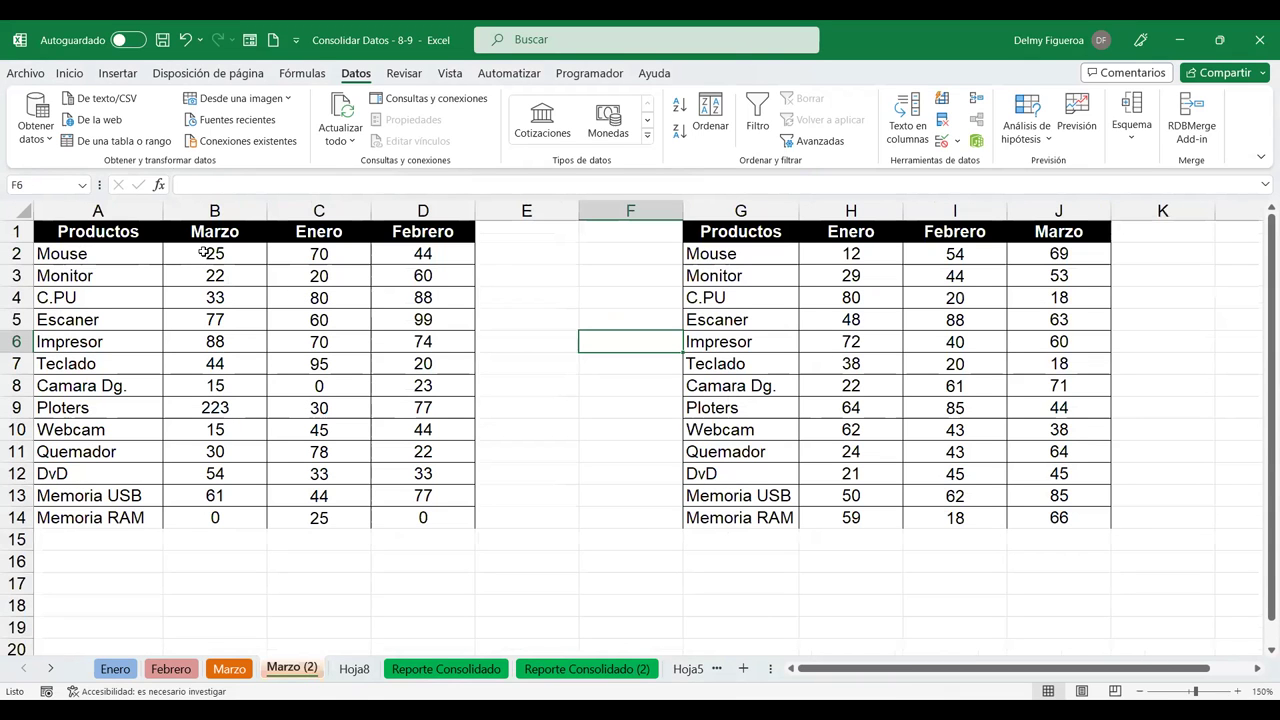
pyautogui.click(204, 253)
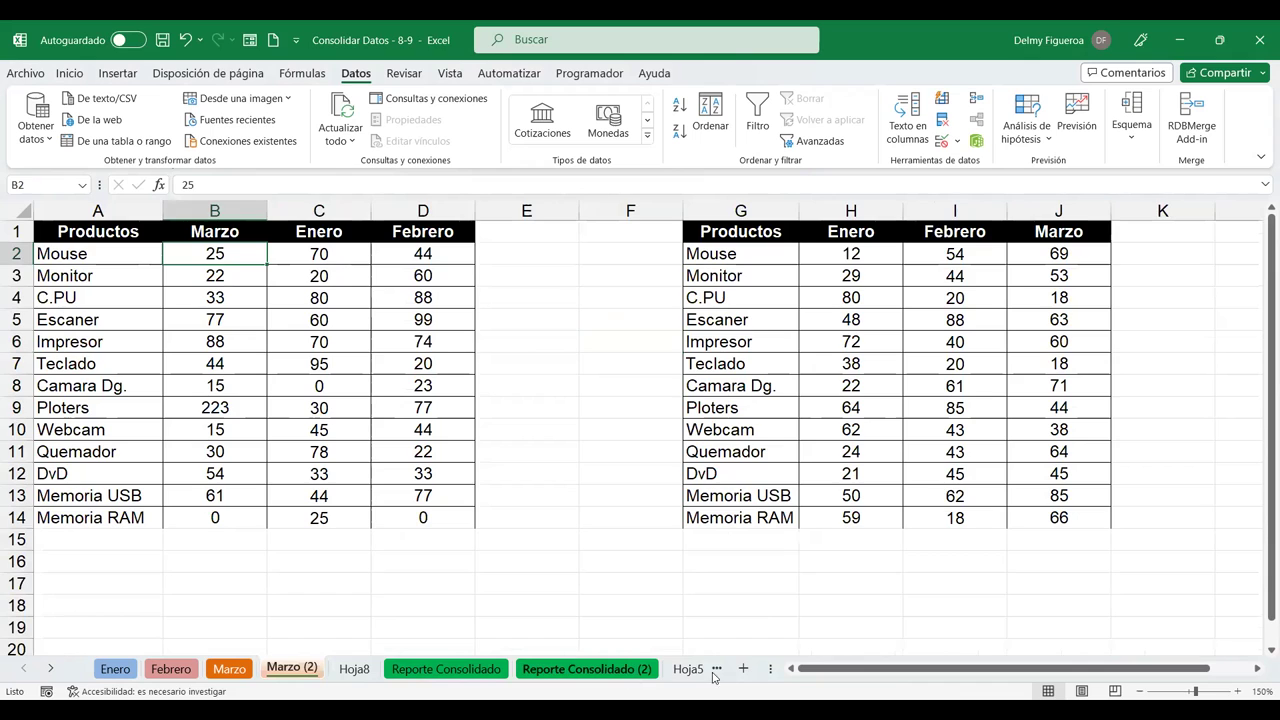
pyautogui.click(353, 669)
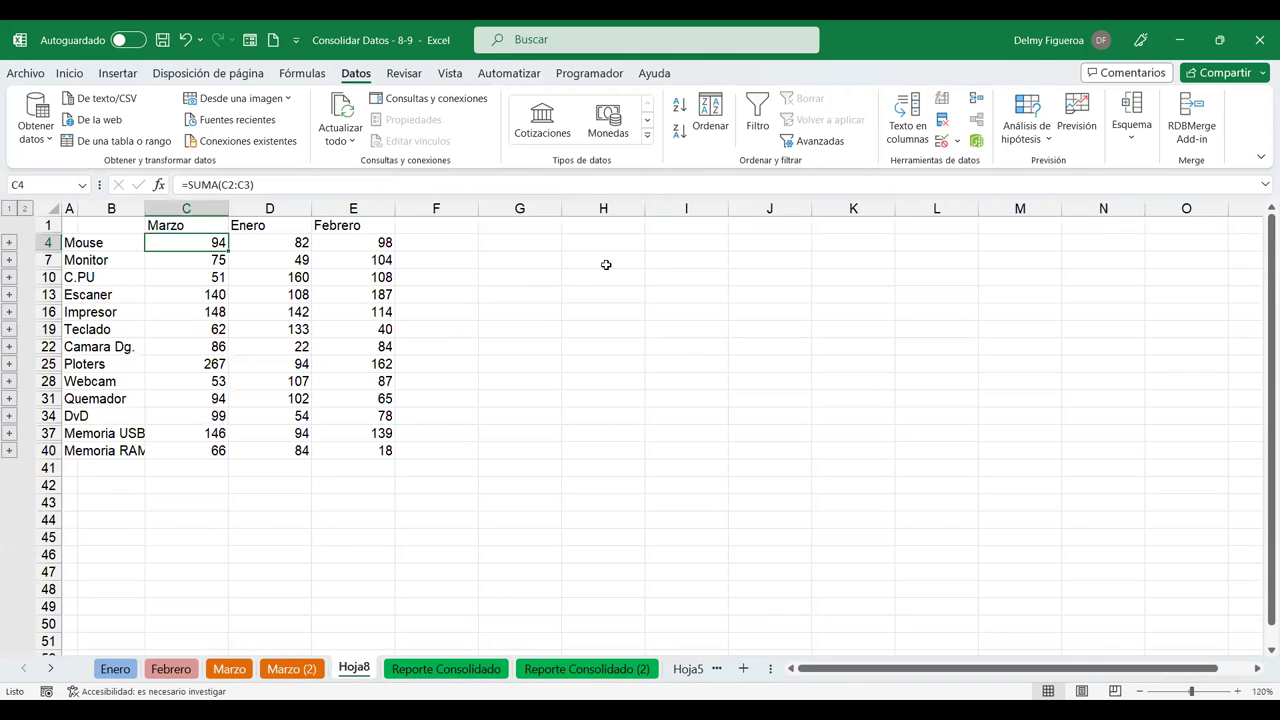
pyautogui.click(523, 246)
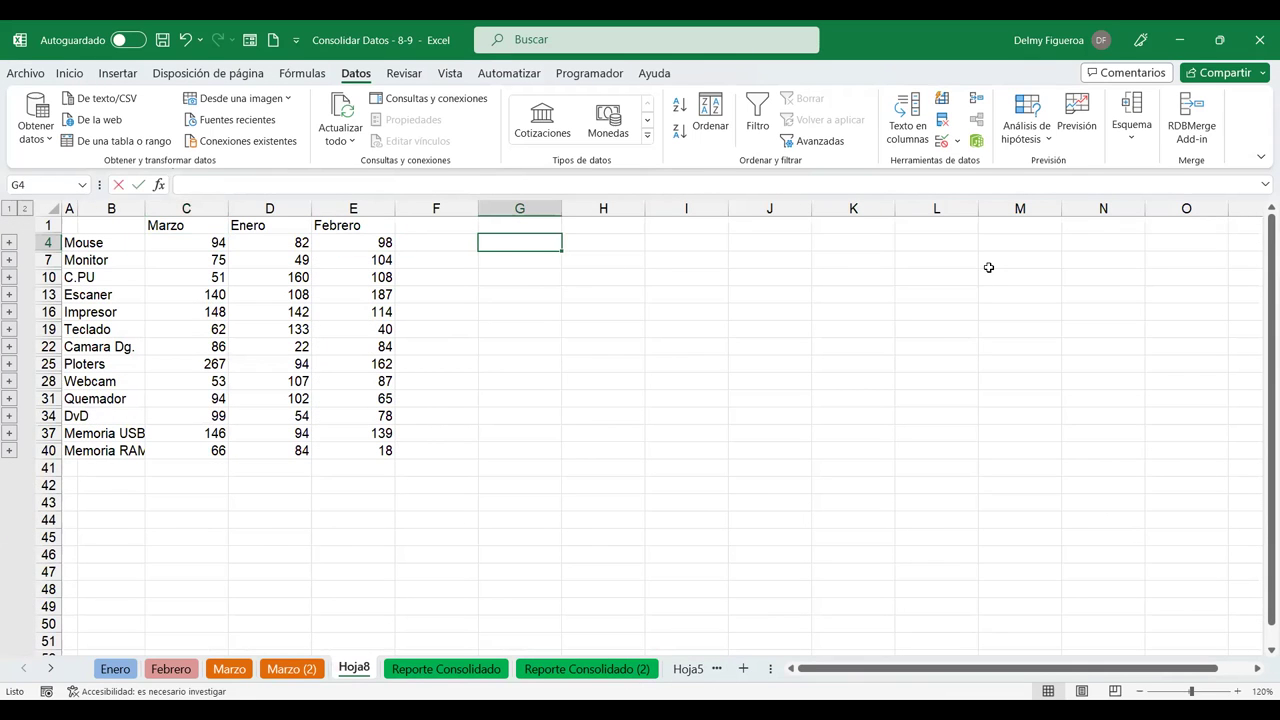
pyautogui.write('=25+69')
pyautogui.press('Return')
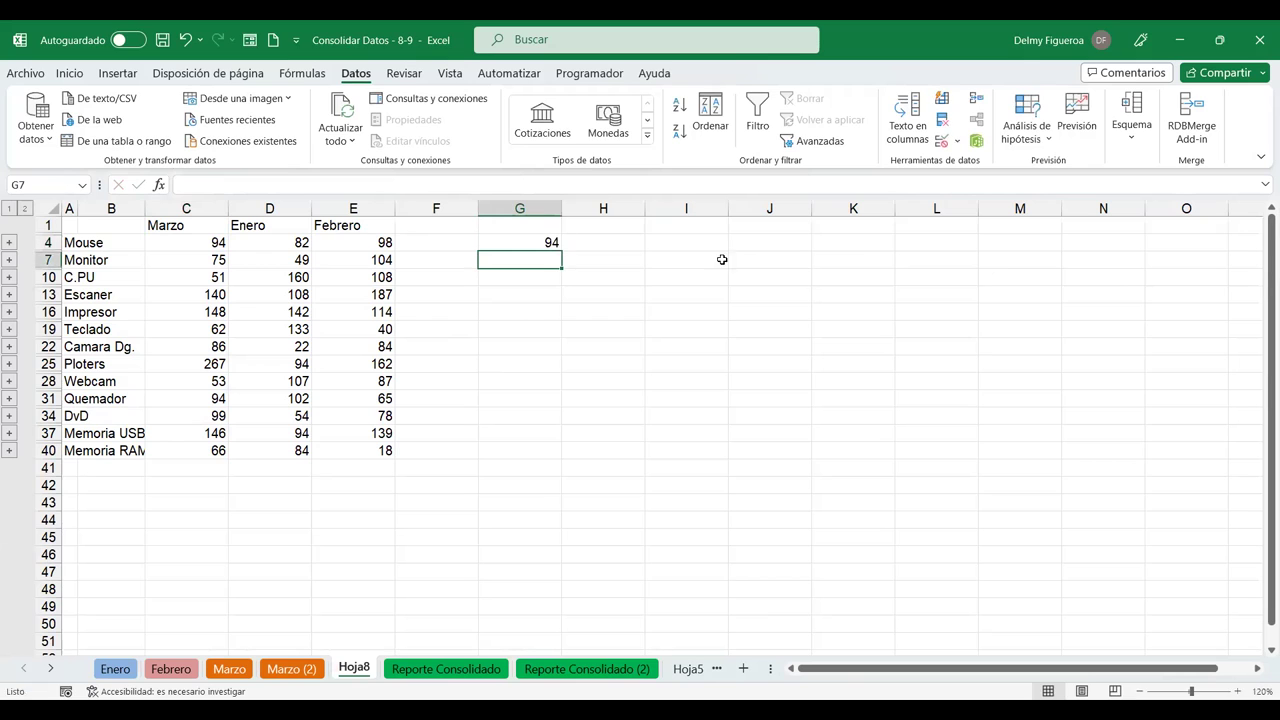
pyautogui.click(188, 240)
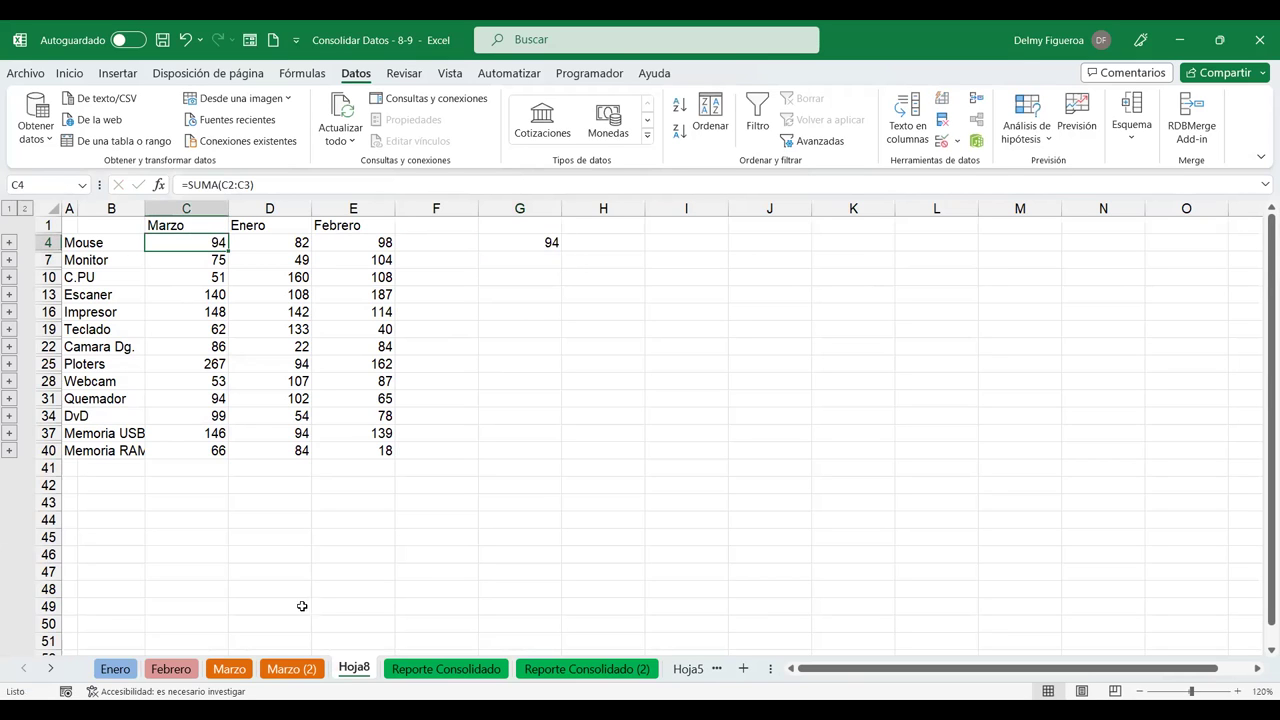
# Compare both stores' Marzo headers on Marzo (2).
pyautogui.click(291, 668)
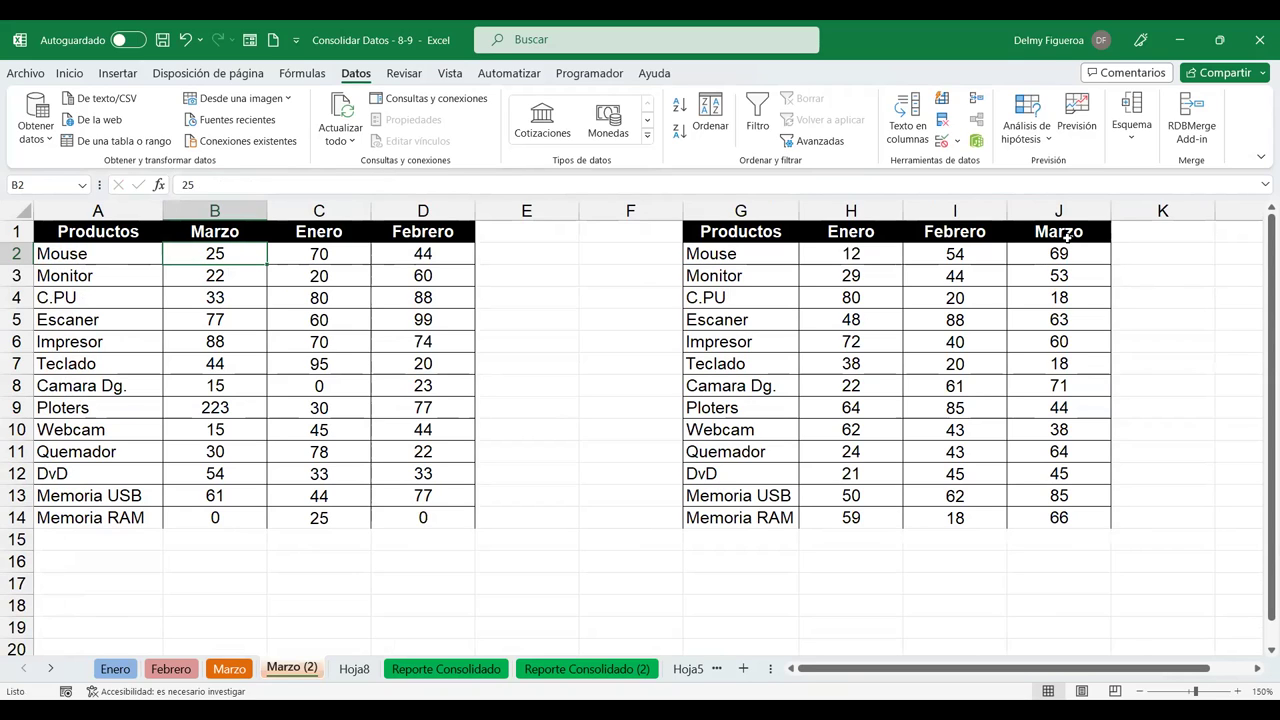
pyautogui.click(1068, 230)
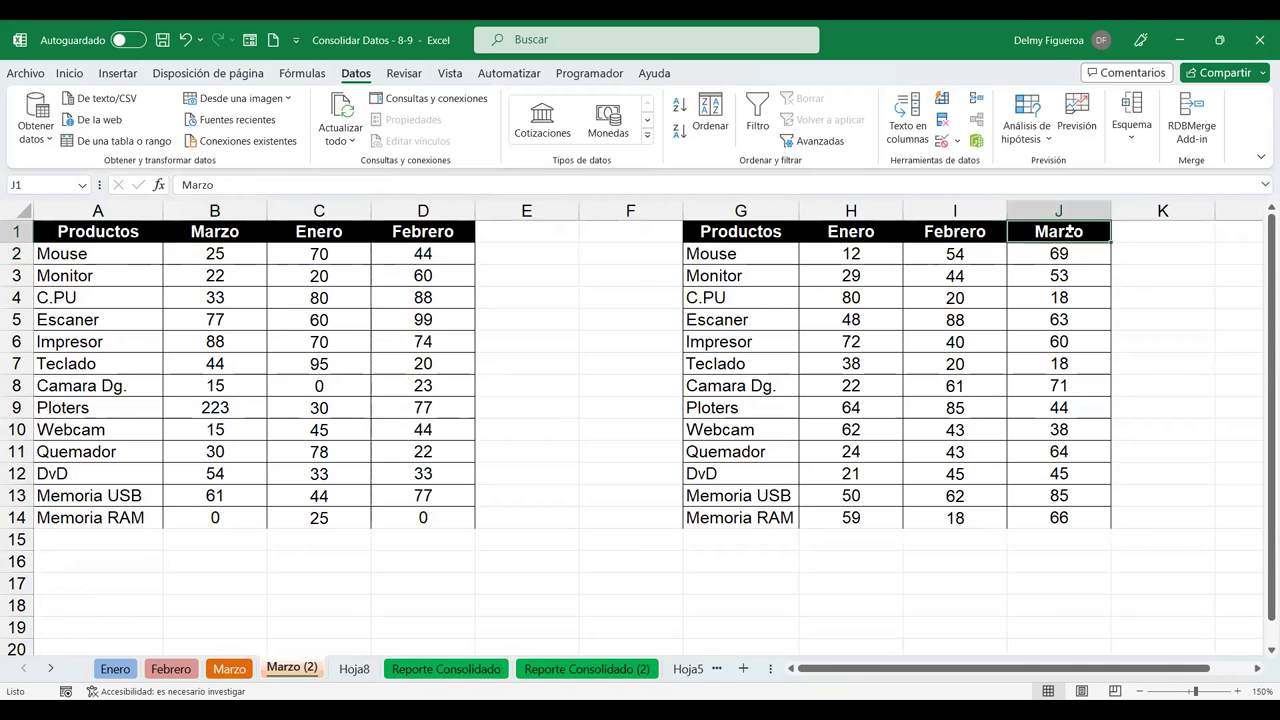
pyautogui.click(234, 232)
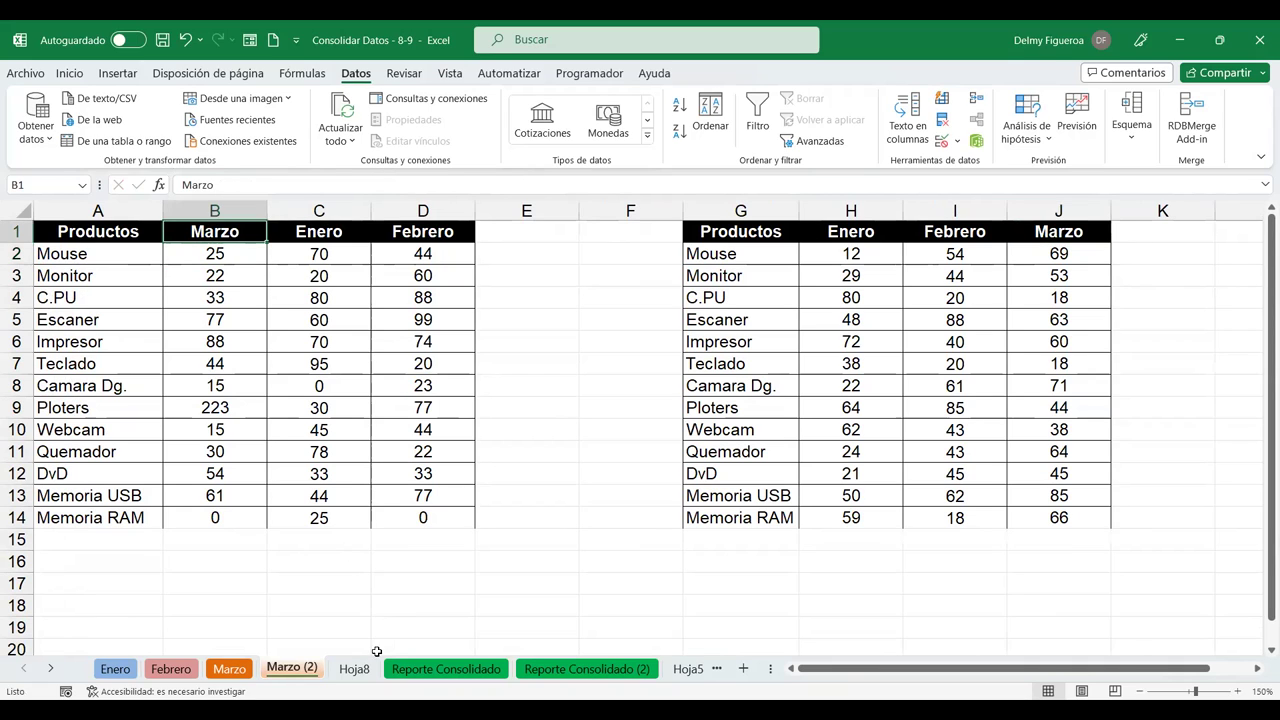
pyautogui.click(360, 668)
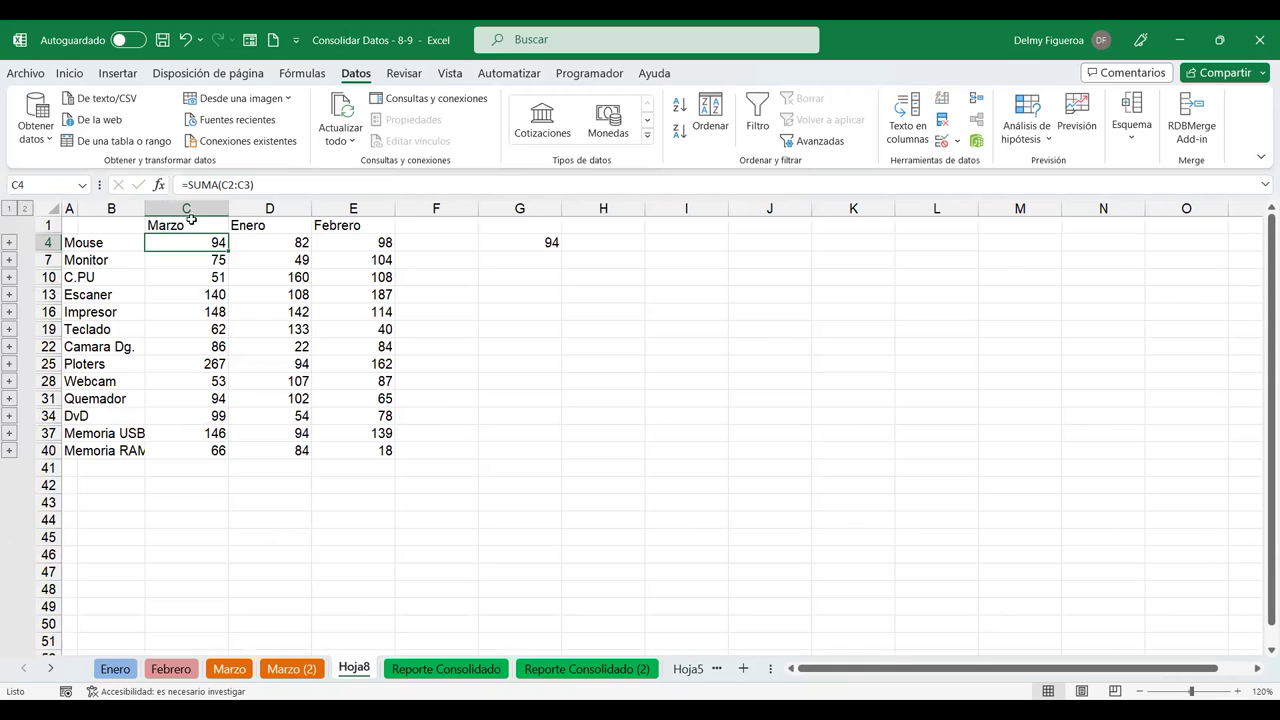
# Move the consolidated Marzo column C to column F, then undo the move.
pyautogui.click(190, 222)
pyautogui.moveTo(191, 317); pyautogui.dragTo(188, 451)
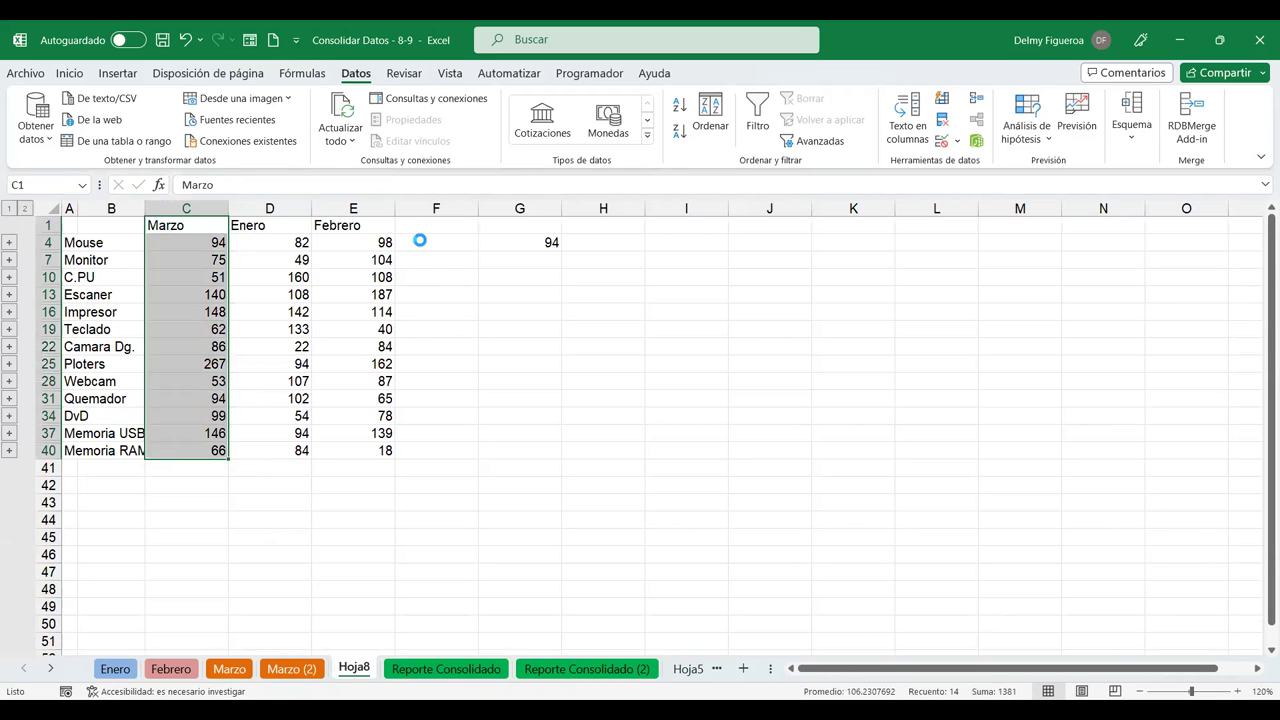
pyautogui.moveTo(227, 238); pyautogui.dragTo(420, 240)
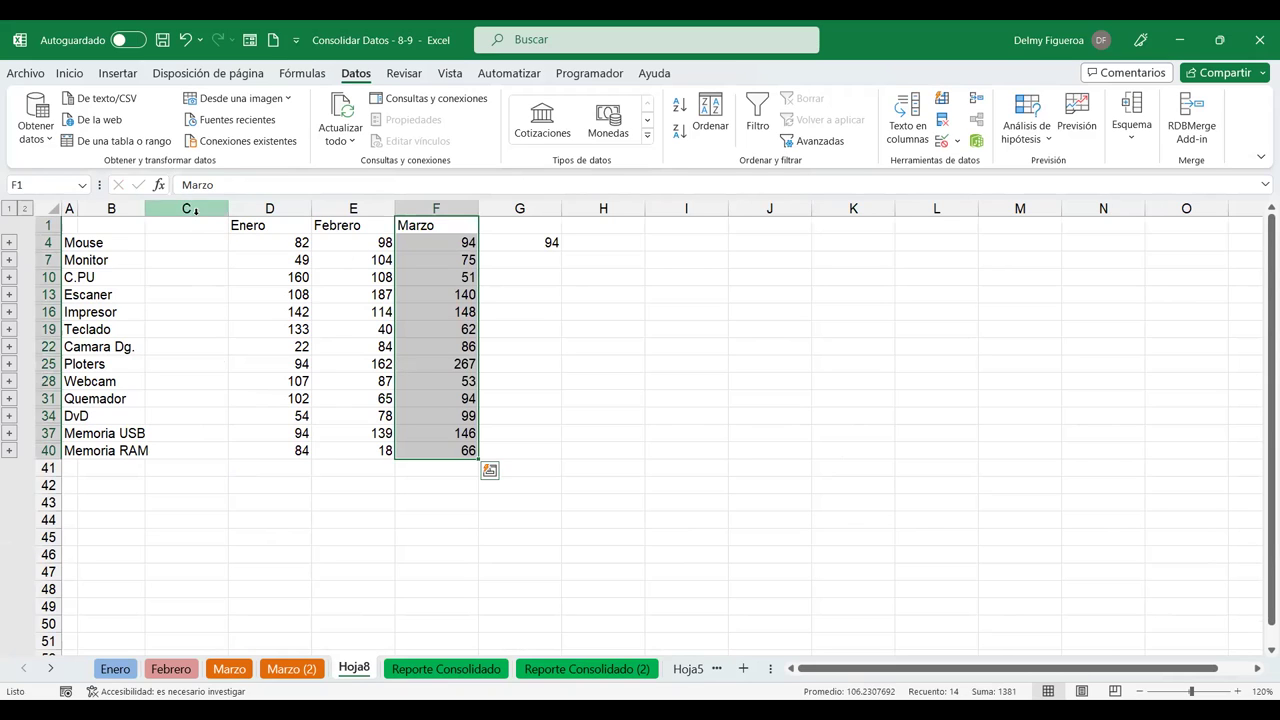
pyautogui.hotkey('ctrl', 'z')
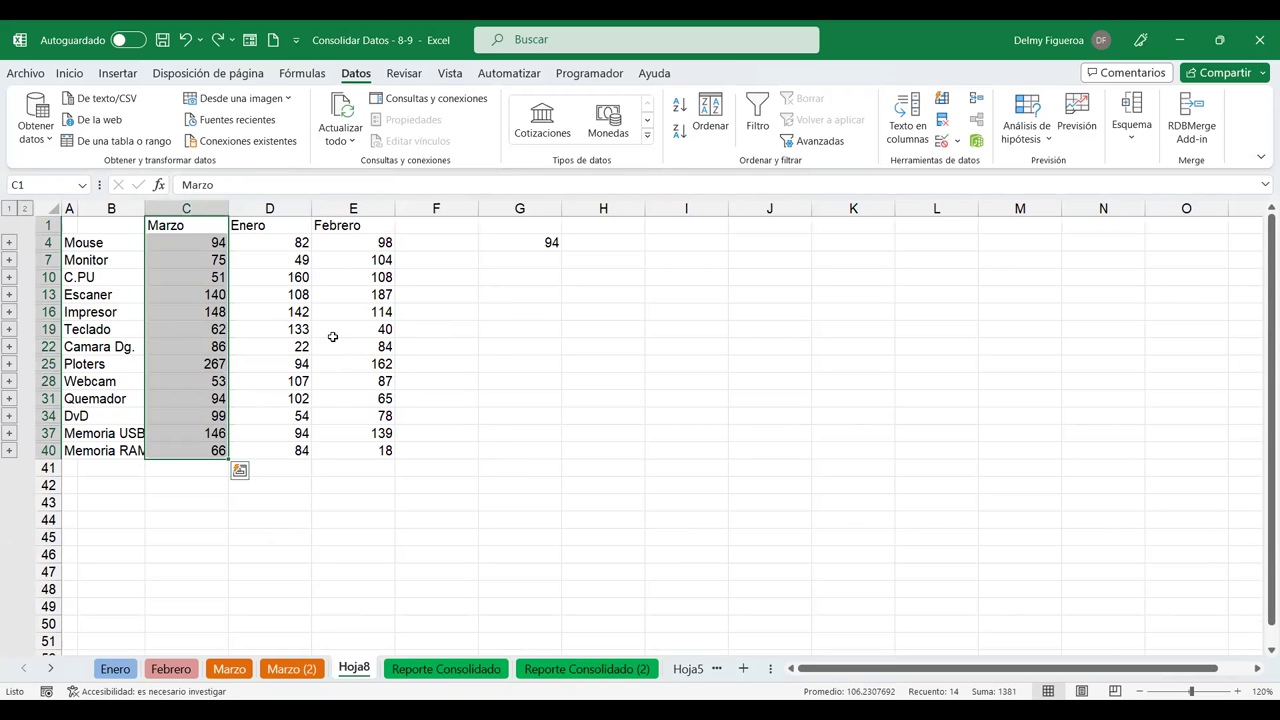
pyautogui.click(524, 278)
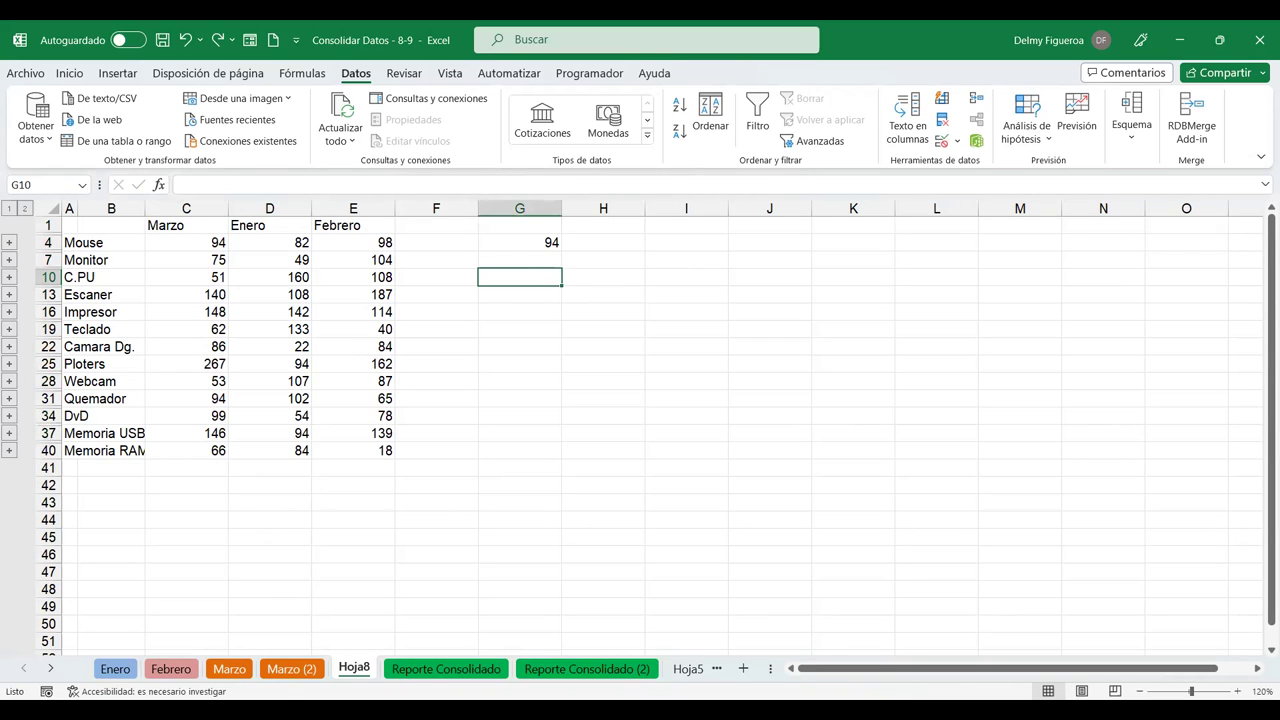
# Compare Mouse's Marzo and Enero source values with the Hoja8 Enero total, ending on Marzo (2).
pyautogui.click(283, 669)
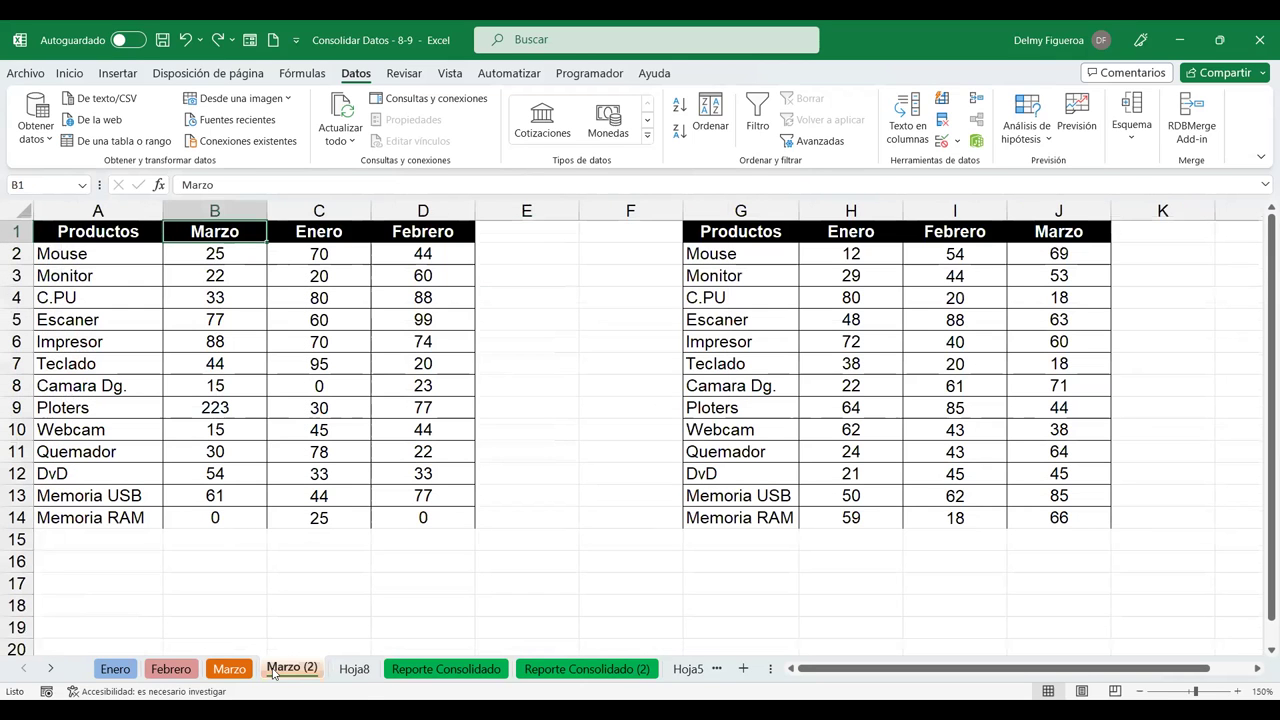
pyautogui.click(325, 232)
pyautogui.click(509, 233)
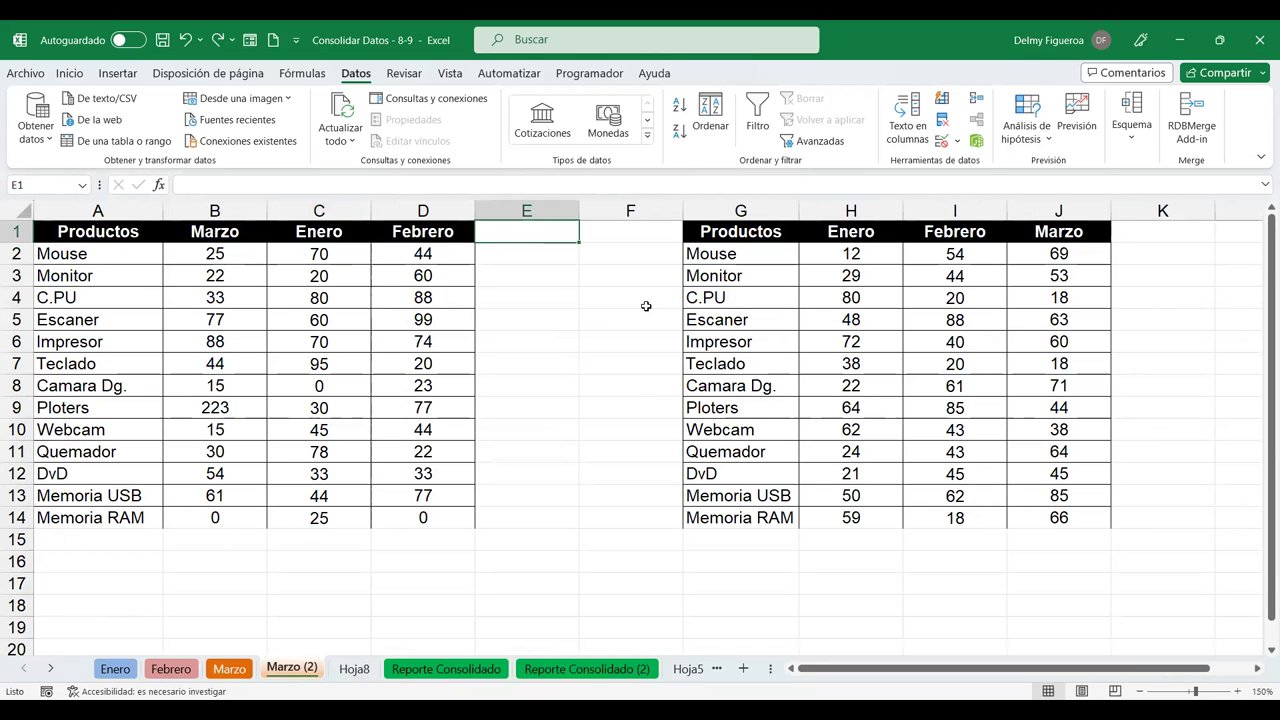
pyautogui.click(240, 232)
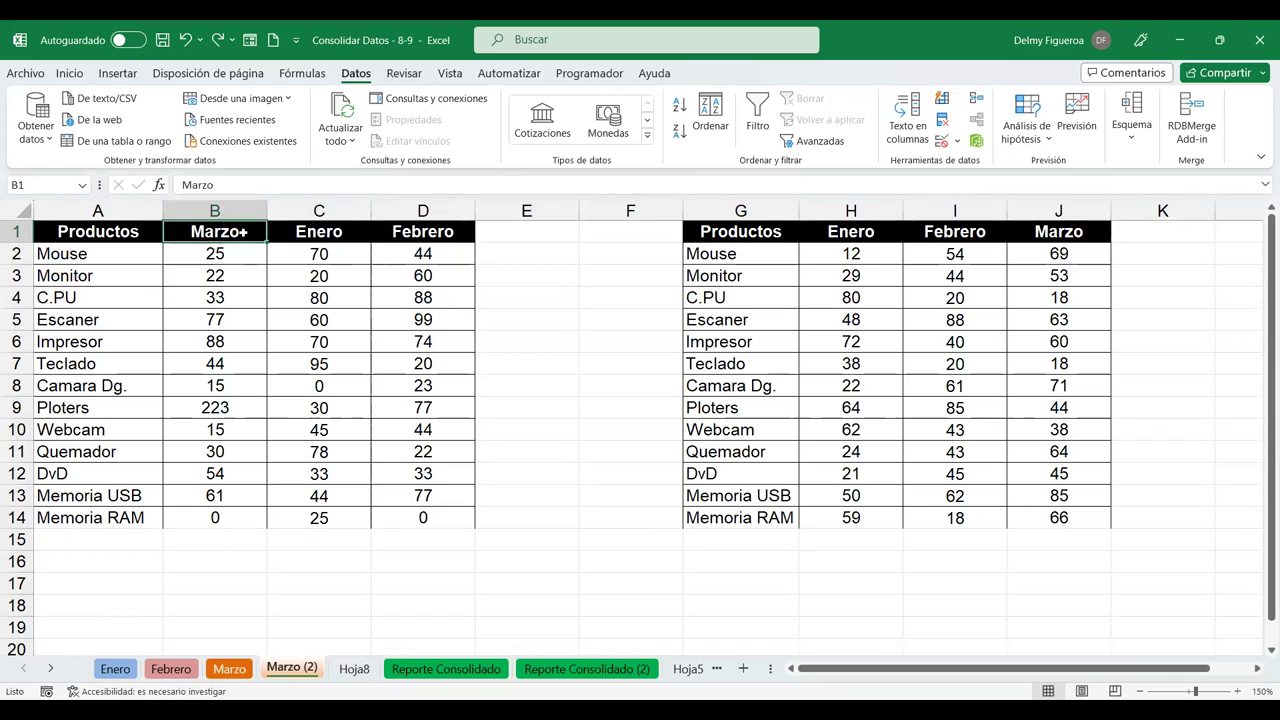
pyautogui.click(327, 254)
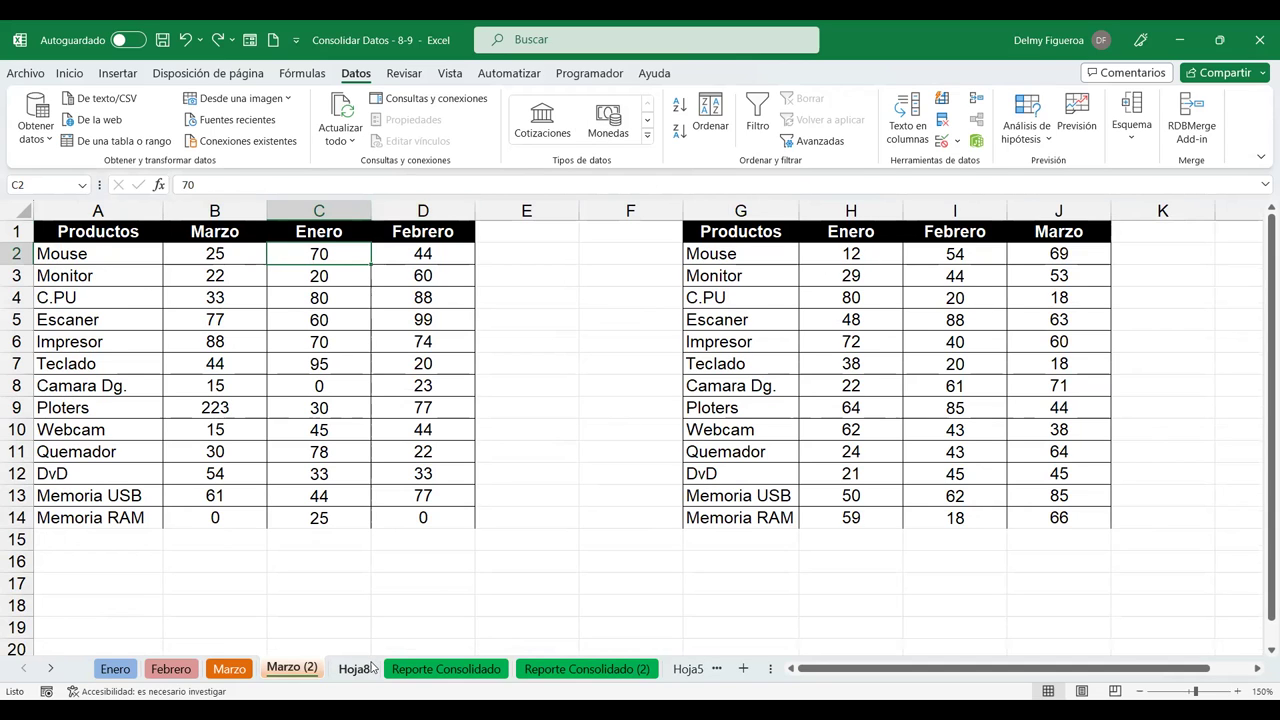
pyautogui.click(366, 667)
pyautogui.click(297, 243)
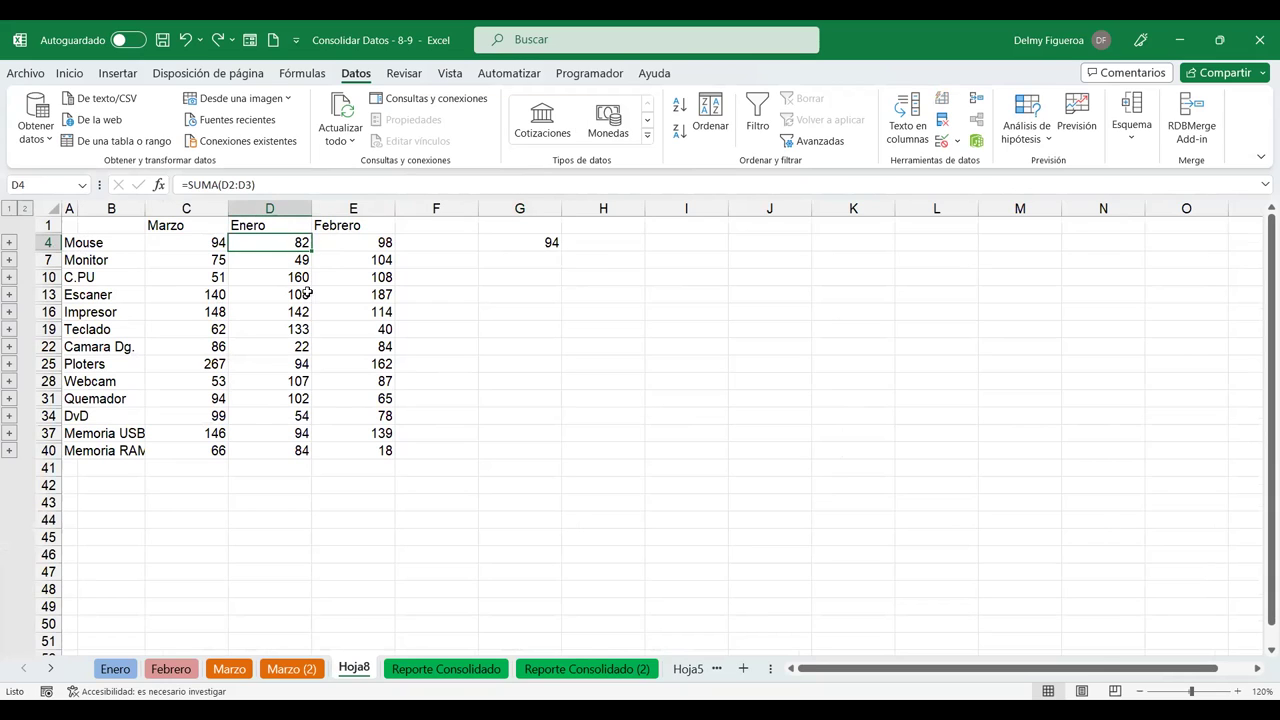
pyautogui.click(295, 669)
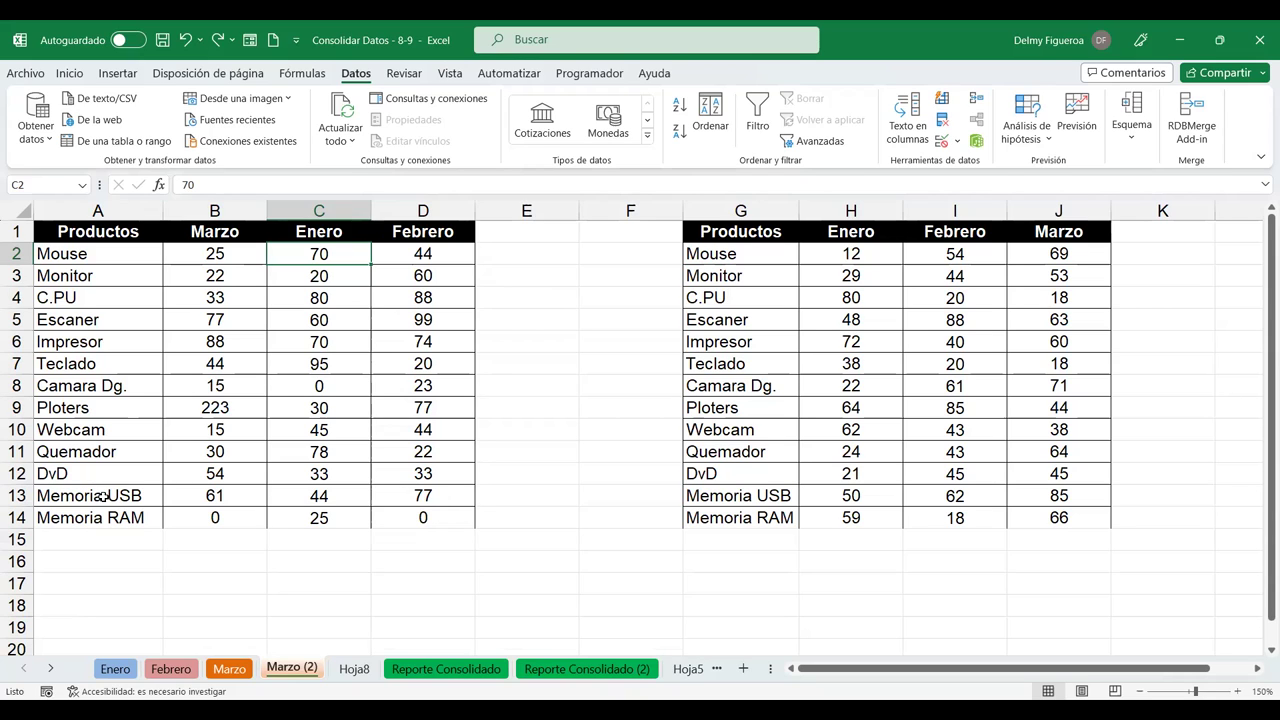
# Insert a blank row 13 and move the Memoria RAM row into it in the left table.
pyautogui.click(25, 498)
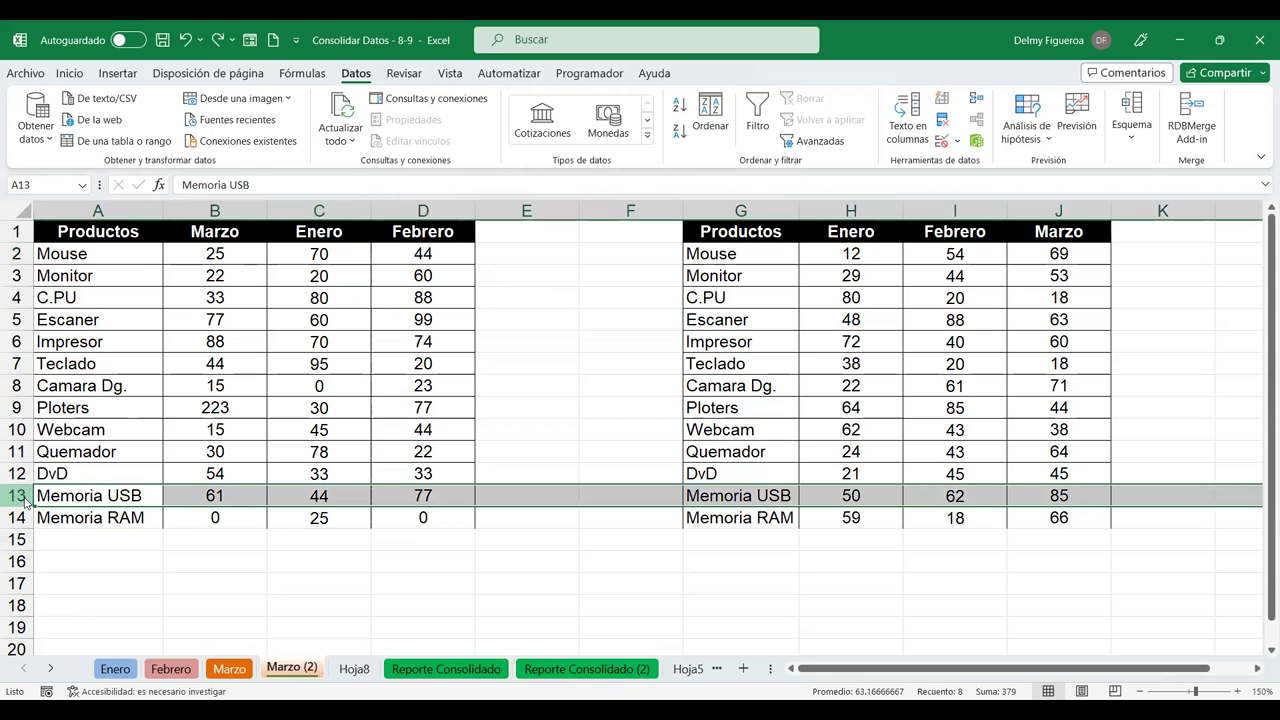
pyautogui.rightClick(27, 505)
pyautogui.click(124, 345)
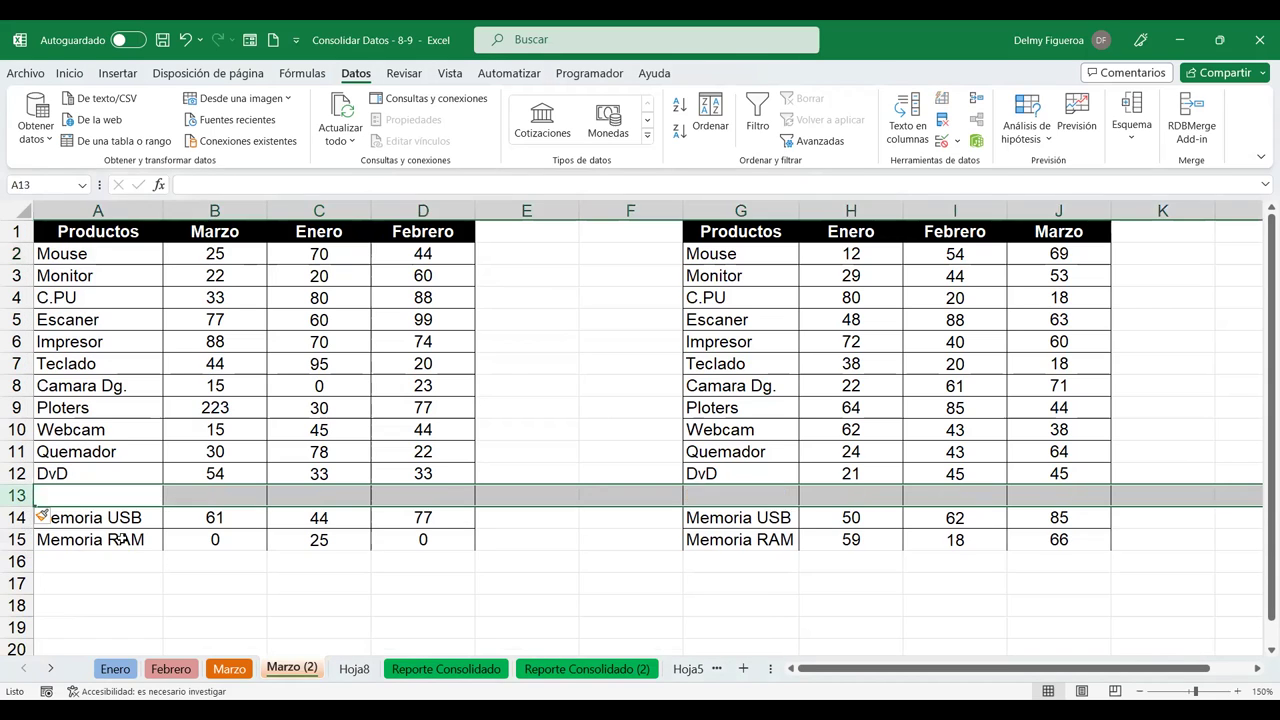
pyautogui.moveTo(120, 539); pyautogui.dragTo(420, 539)
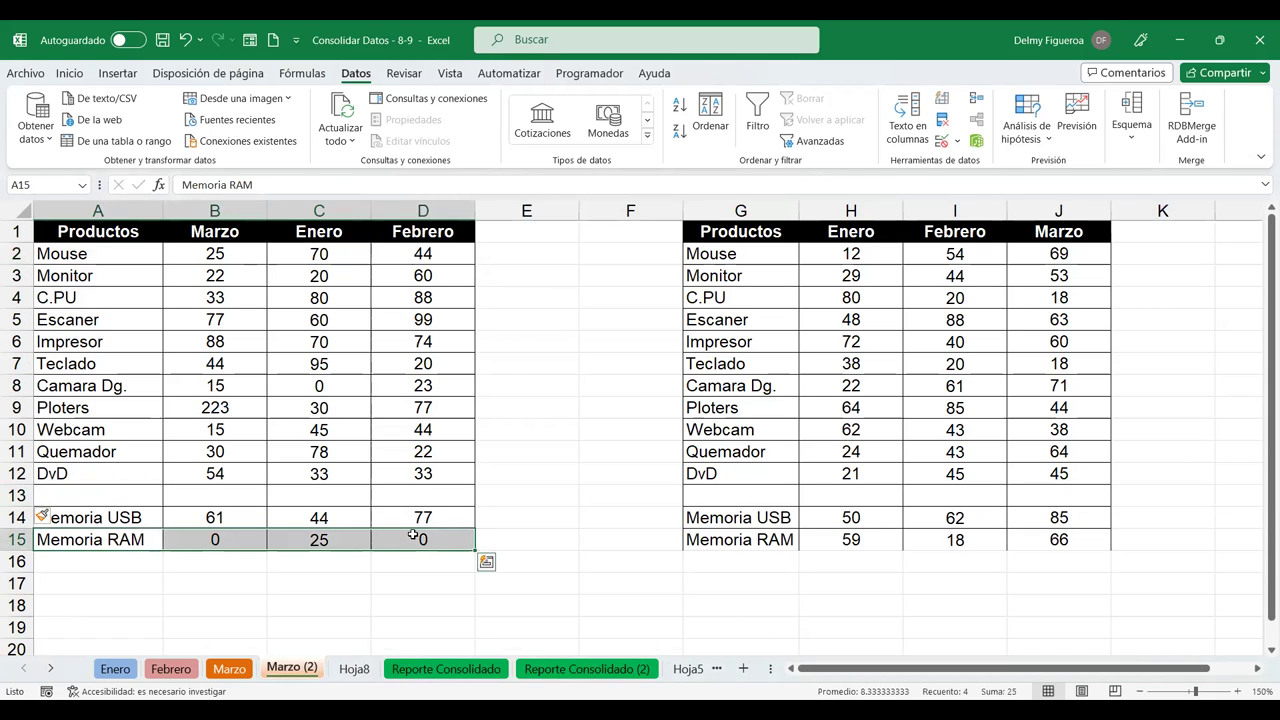
pyautogui.hotkey('ctrl', 'c')
pyautogui.click(137, 494)
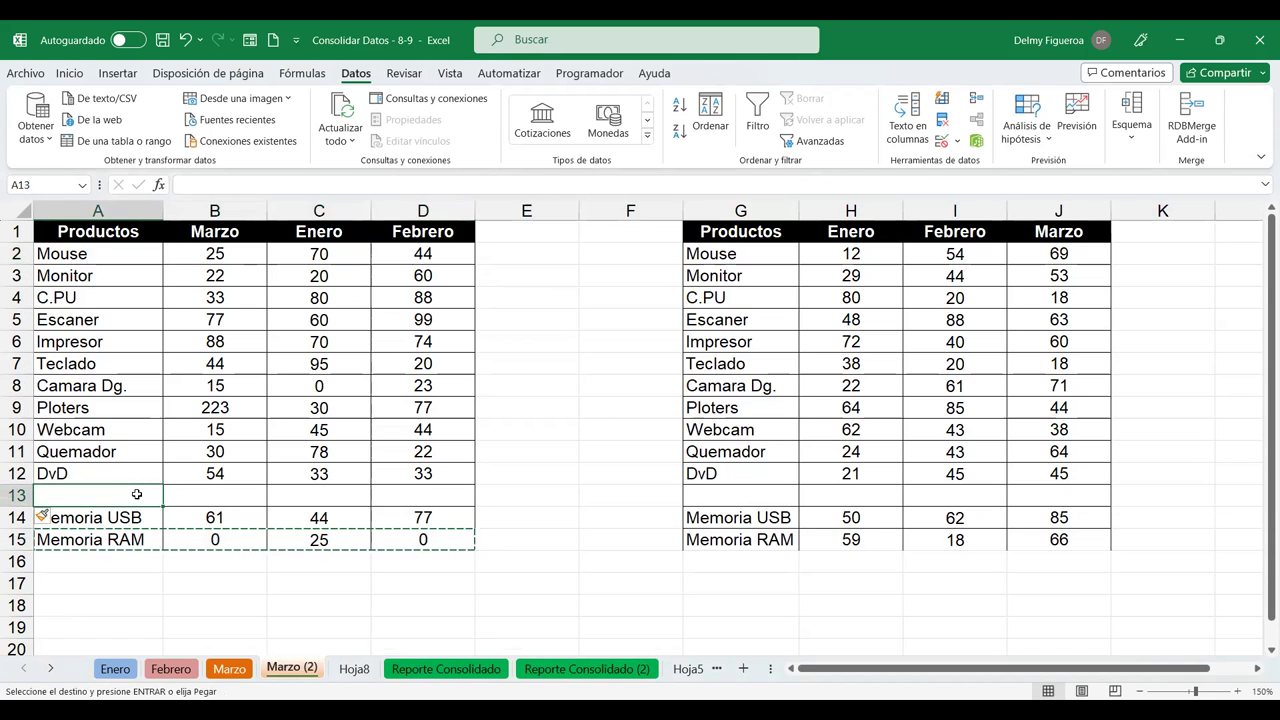
pyautogui.hotkey('ctrl', 'v')
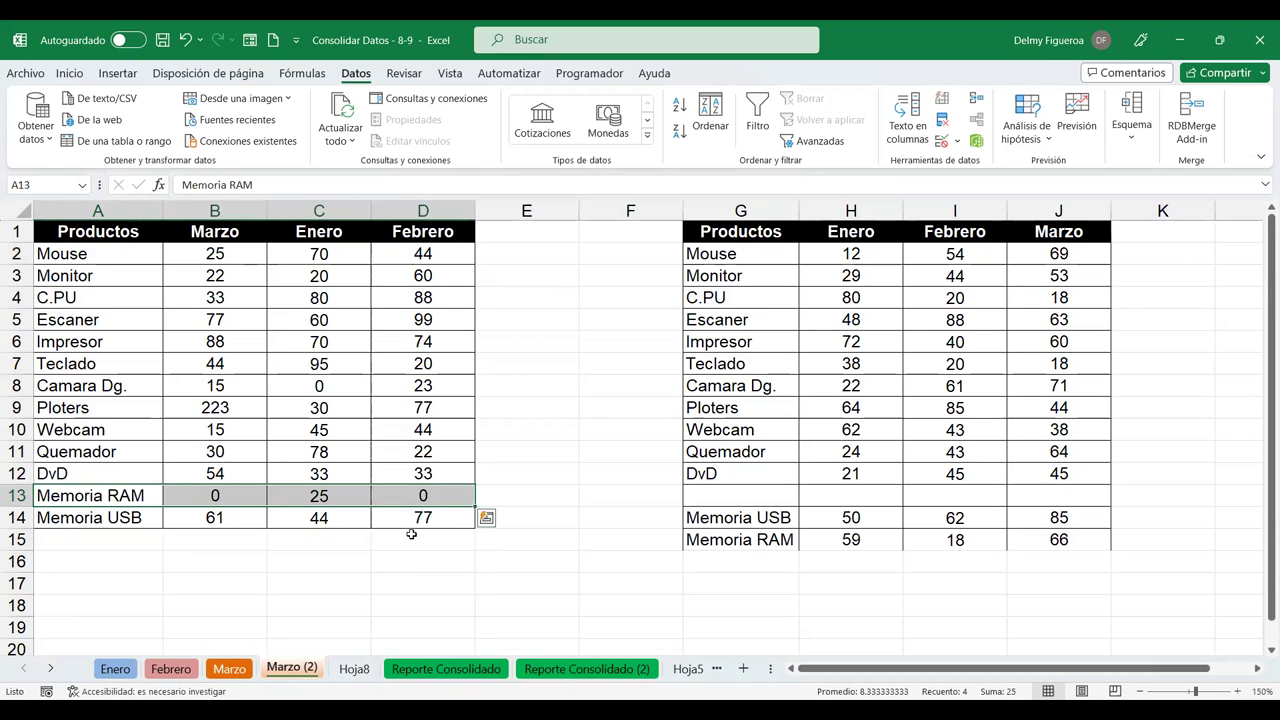
pyautogui.press('Escape')
# Copy the right table's DvD row to row 13 and clear its original row G12:J12.
pyautogui.moveTo(728, 474); pyautogui.dragTo(1035, 476)
pyautogui.hotkey('ctrl', 'c')
pyautogui.click(776, 495)
pyautogui.hotkey('ctrl', 'v')
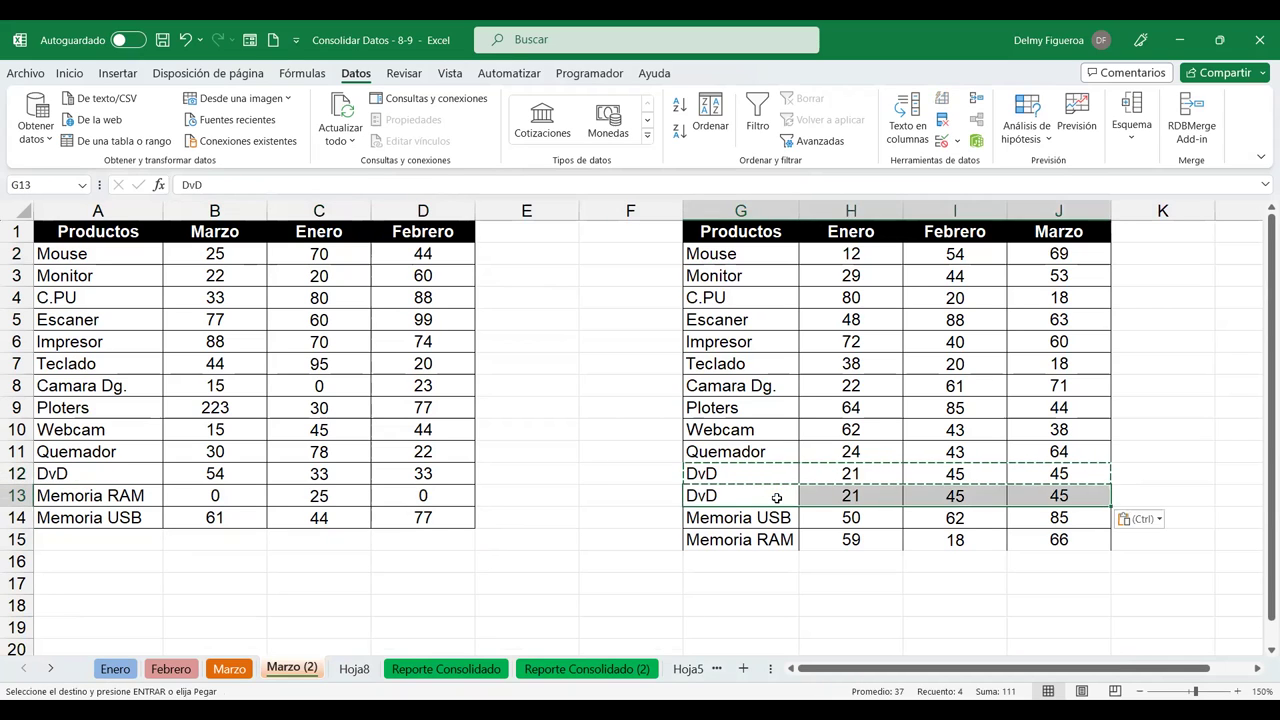
pyautogui.click(770, 476)
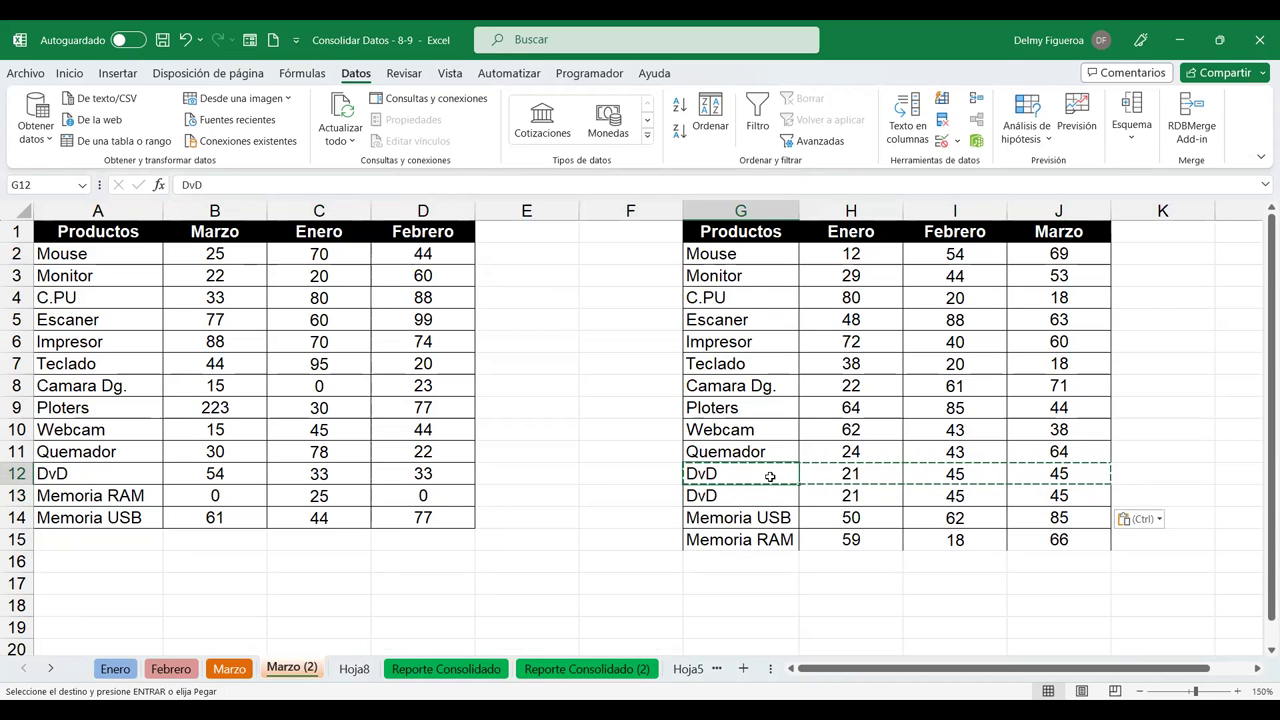
pyautogui.moveTo(770, 476); pyautogui.dragTo(1052, 470)
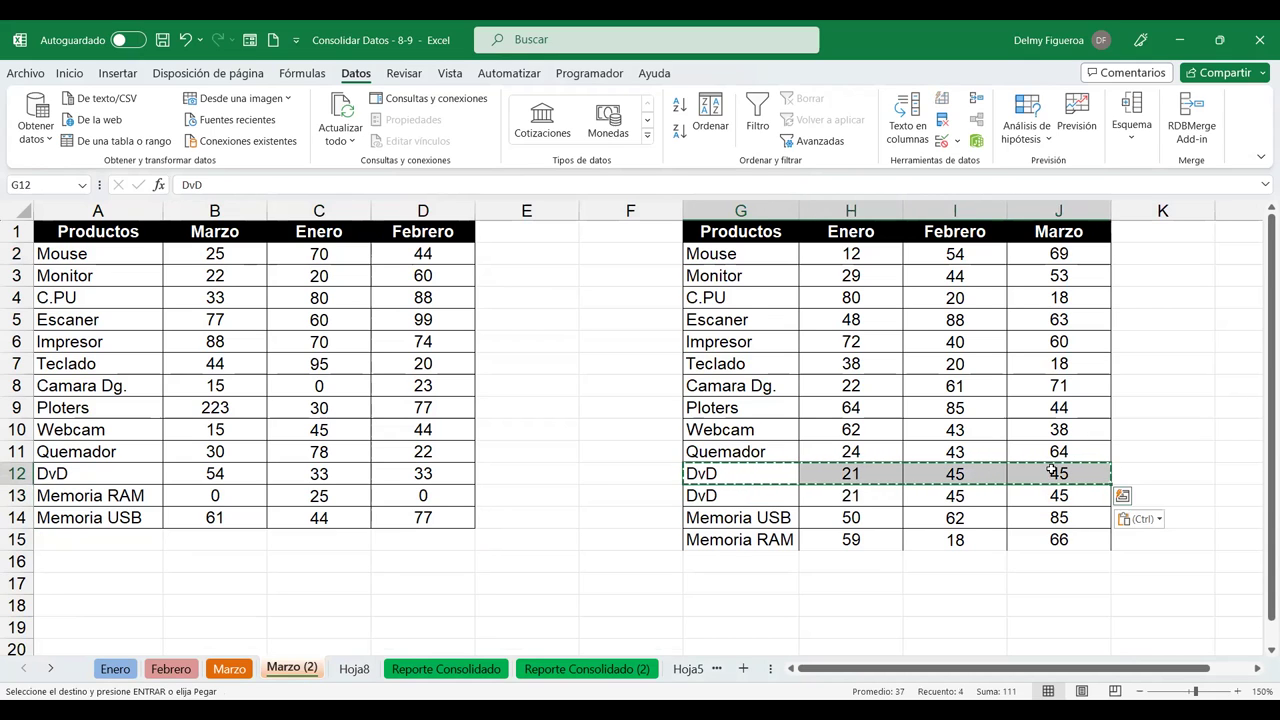
pyautogui.press('Delete')
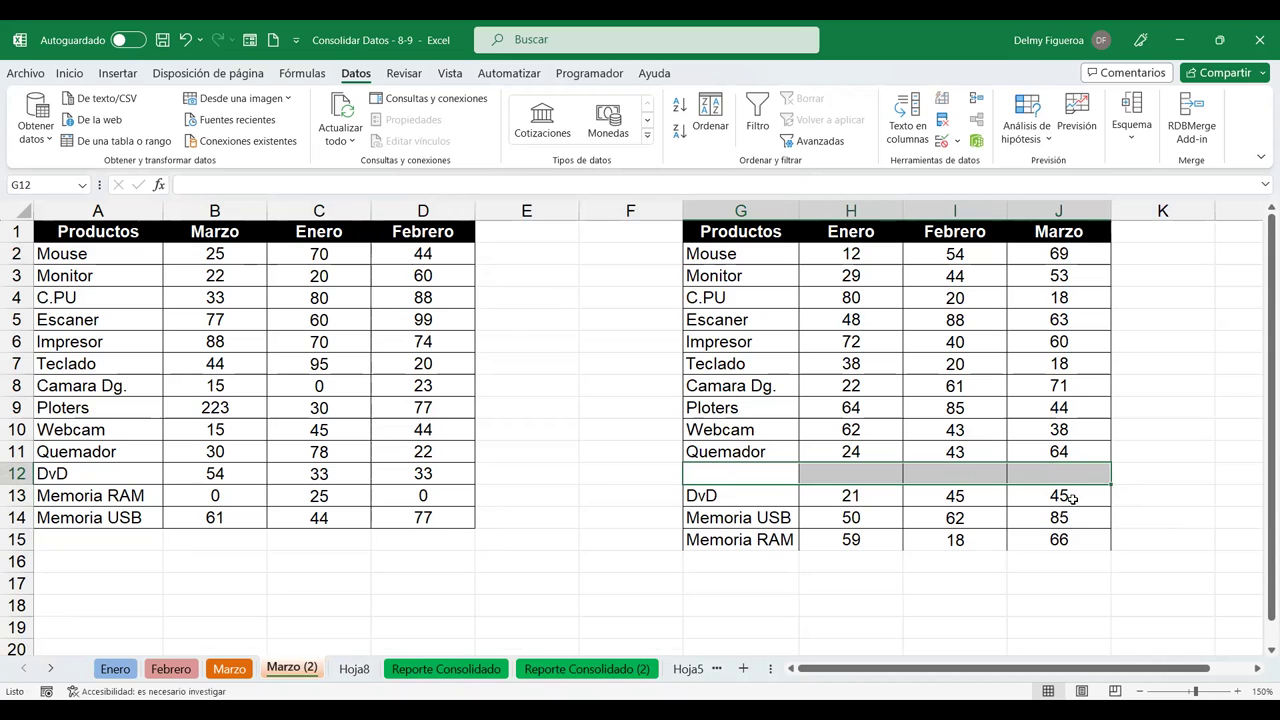
# Move Memoria USB into row 12 and Memoria RAM up into row 14 of the right table.
pyautogui.moveTo(755, 495)
pyautogui.mouseDown()
pyautogui.moveTo(1078, 549)
pyautogui.moveTo(1075, 538)
pyautogui.mouseUp()
pyautogui.click(766, 495)
pyautogui.moveTo(908, 495); pyautogui.dragTo(1046, 538)
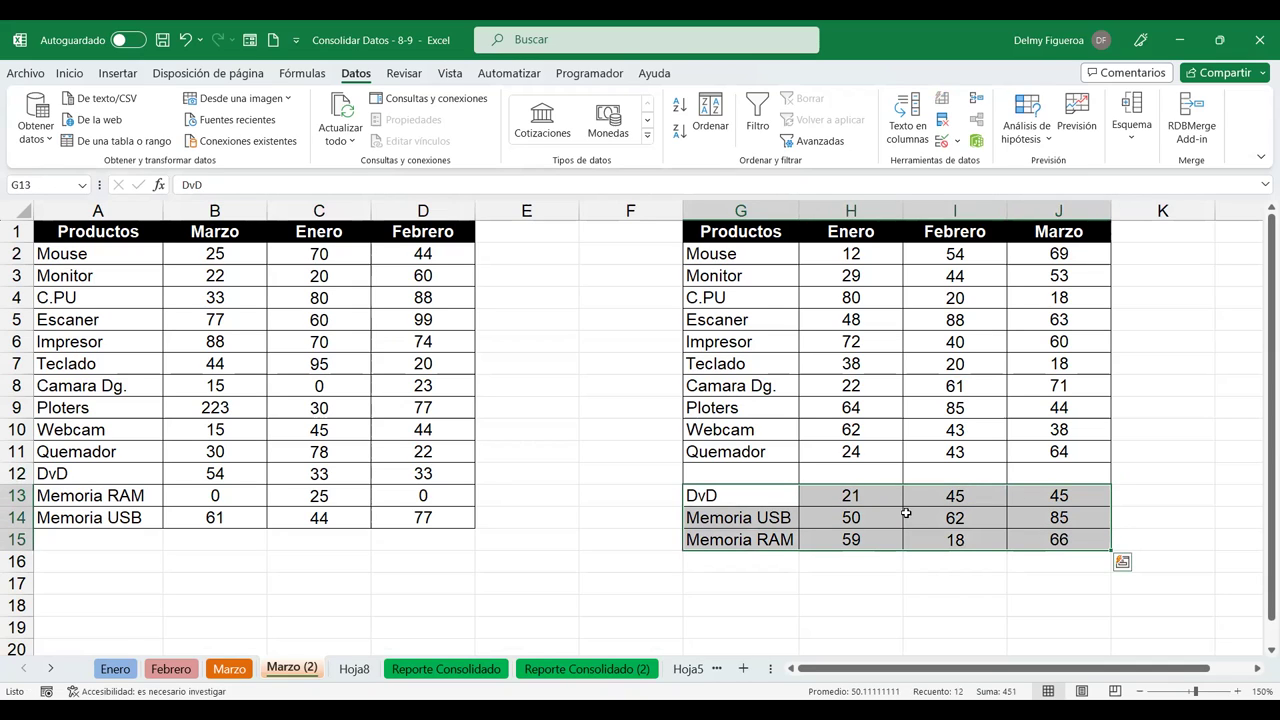
pyautogui.moveTo(738, 517); pyautogui.dragTo(1025, 518)
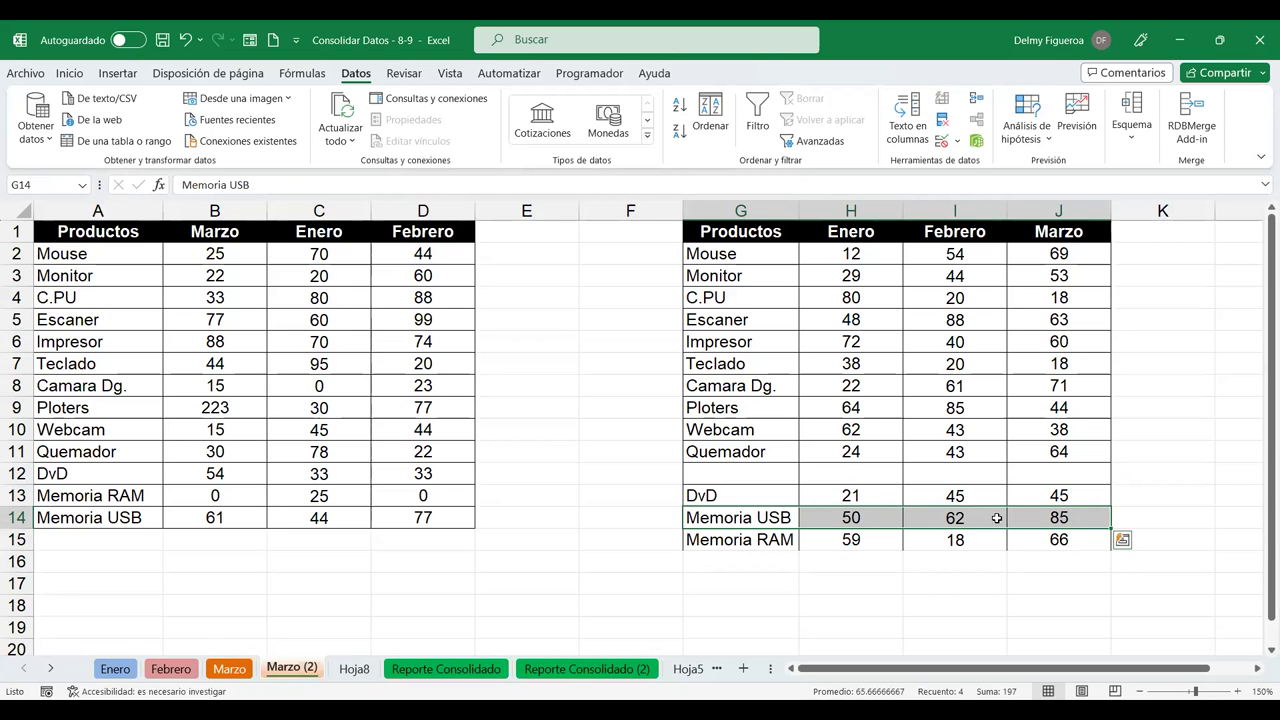
pyautogui.hotkey('ctrl', 'x')
pyautogui.click(763, 475)
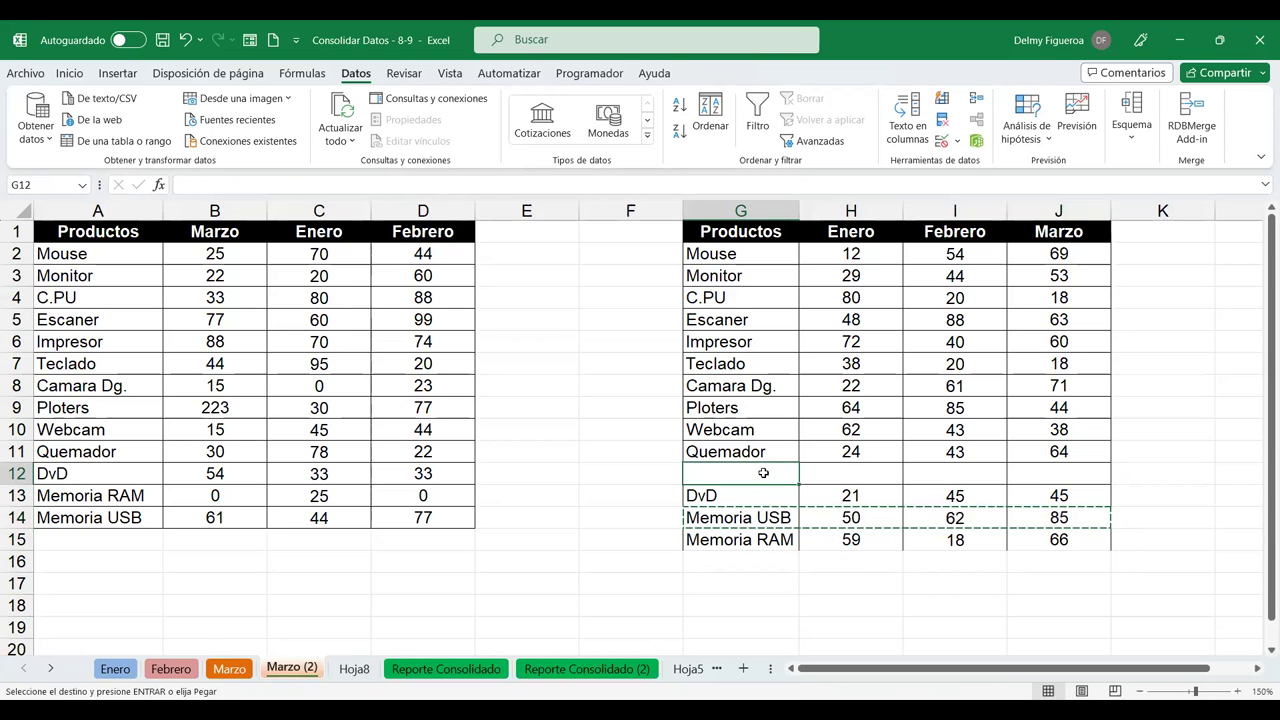
pyautogui.press('Return')
pyautogui.moveTo(772, 540)
pyautogui.mouseDown()
pyautogui.moveTo(1066, 524)
pyautogui.moveTo(1066, 540)
pyautogui.mouseUp()
pyautogui.moveTo(941, 529); pyautogui.dragTo(941, 515)
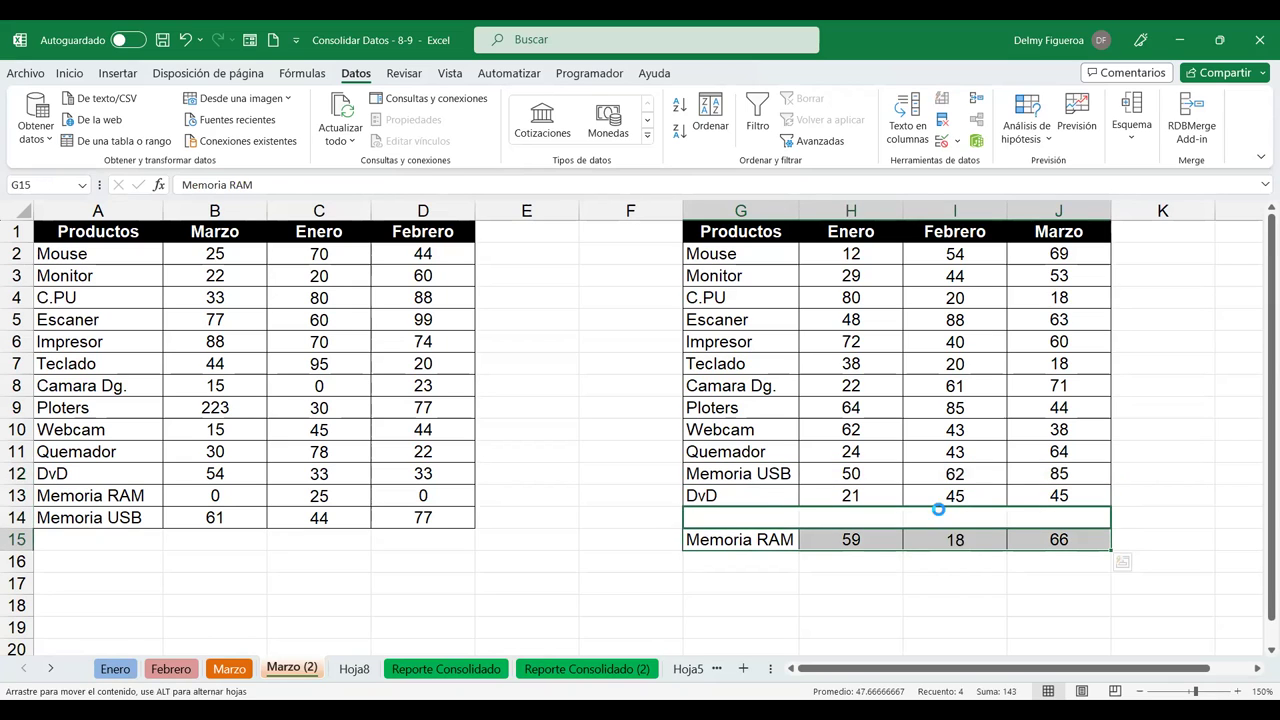
pyautogui.click(857, 565)
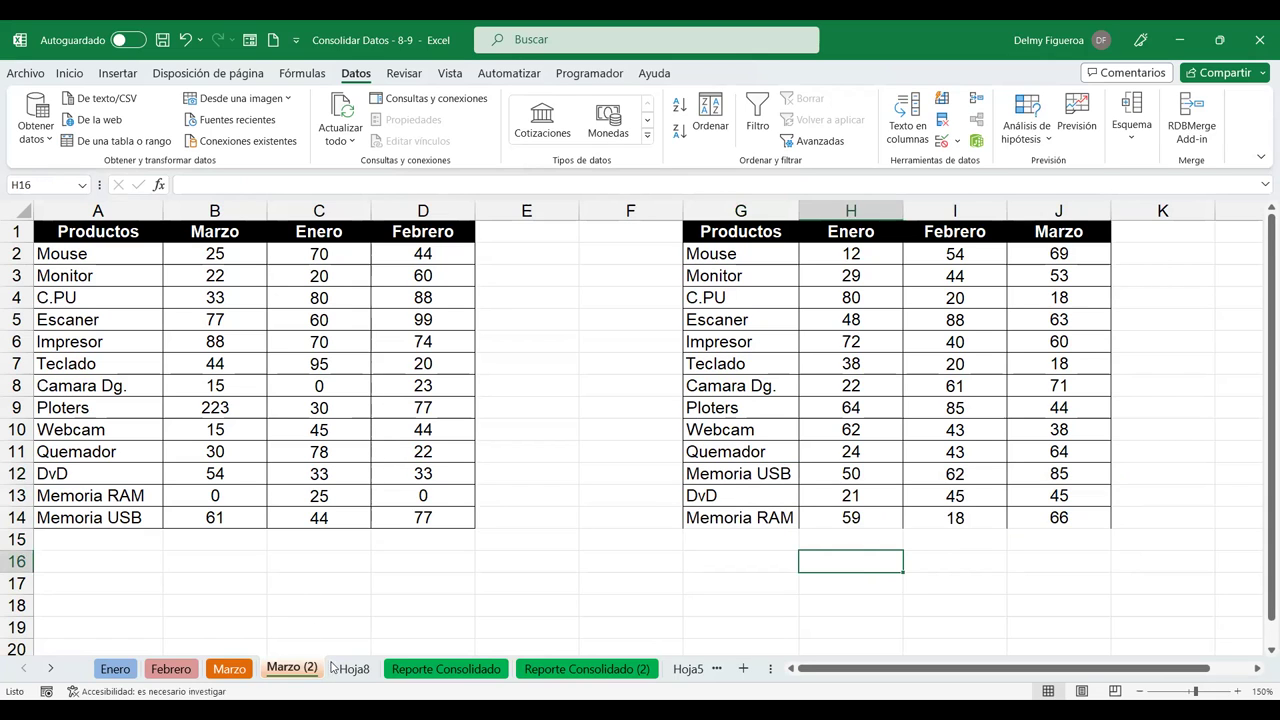
pyautogui.click(352, 669)
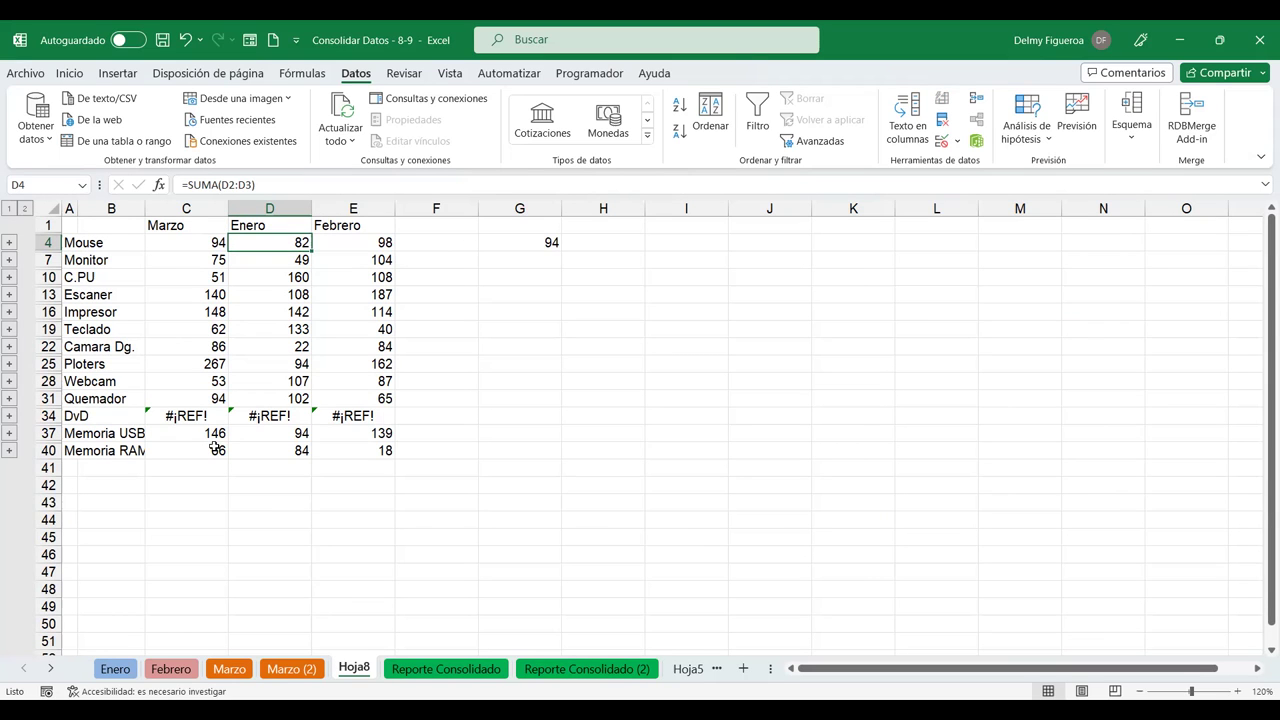
pyautogui.click(291, 668)
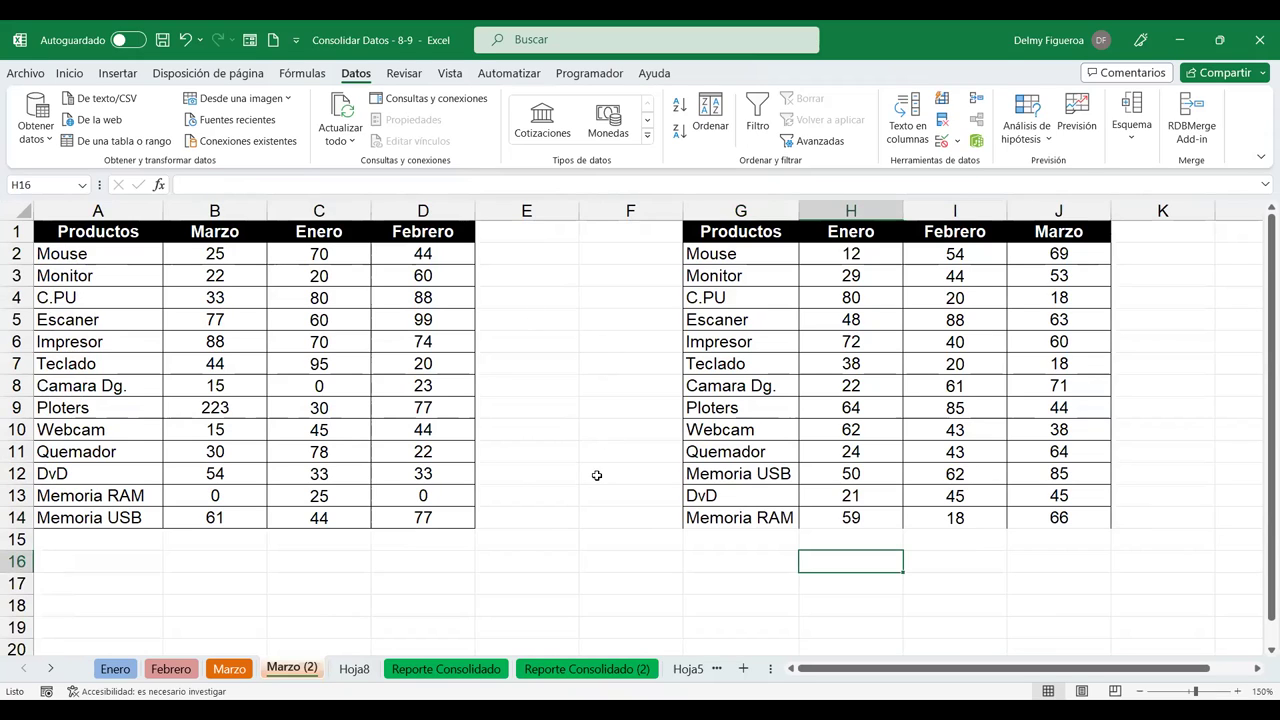
pyautogui.click(104, 451)
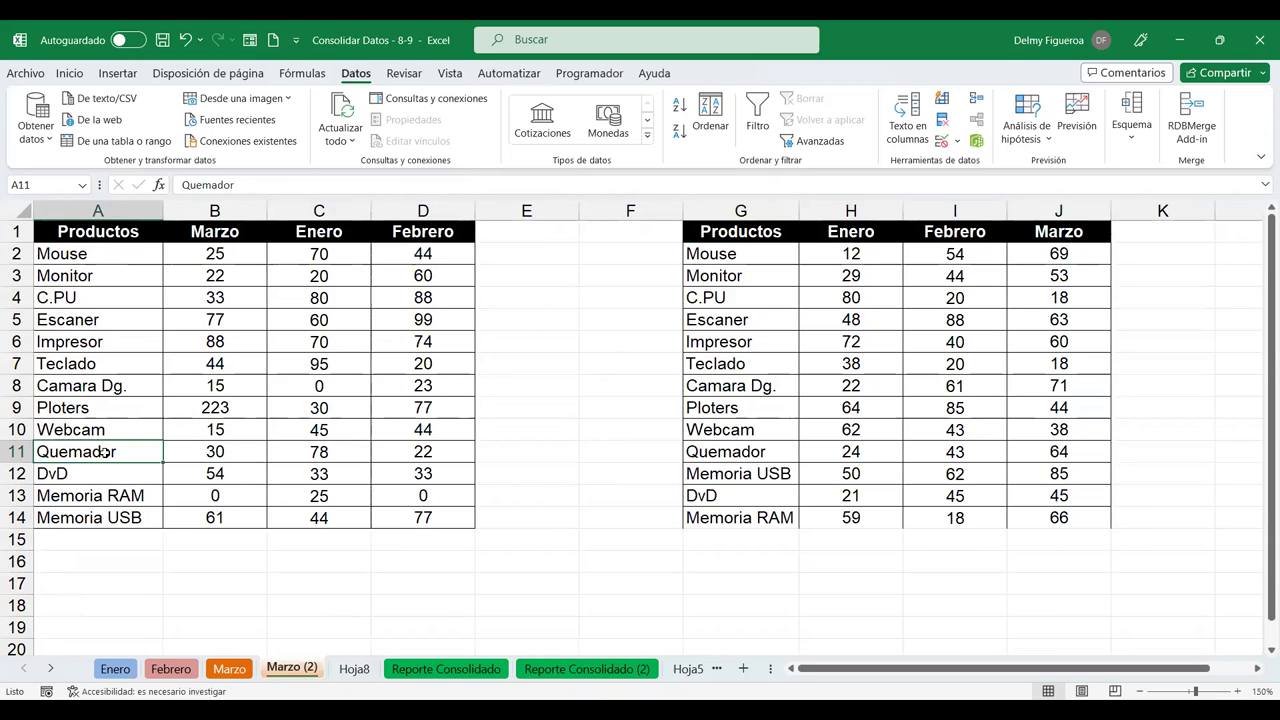
pyautogui.click(70, 468)
pyautogui.click(72, 492)
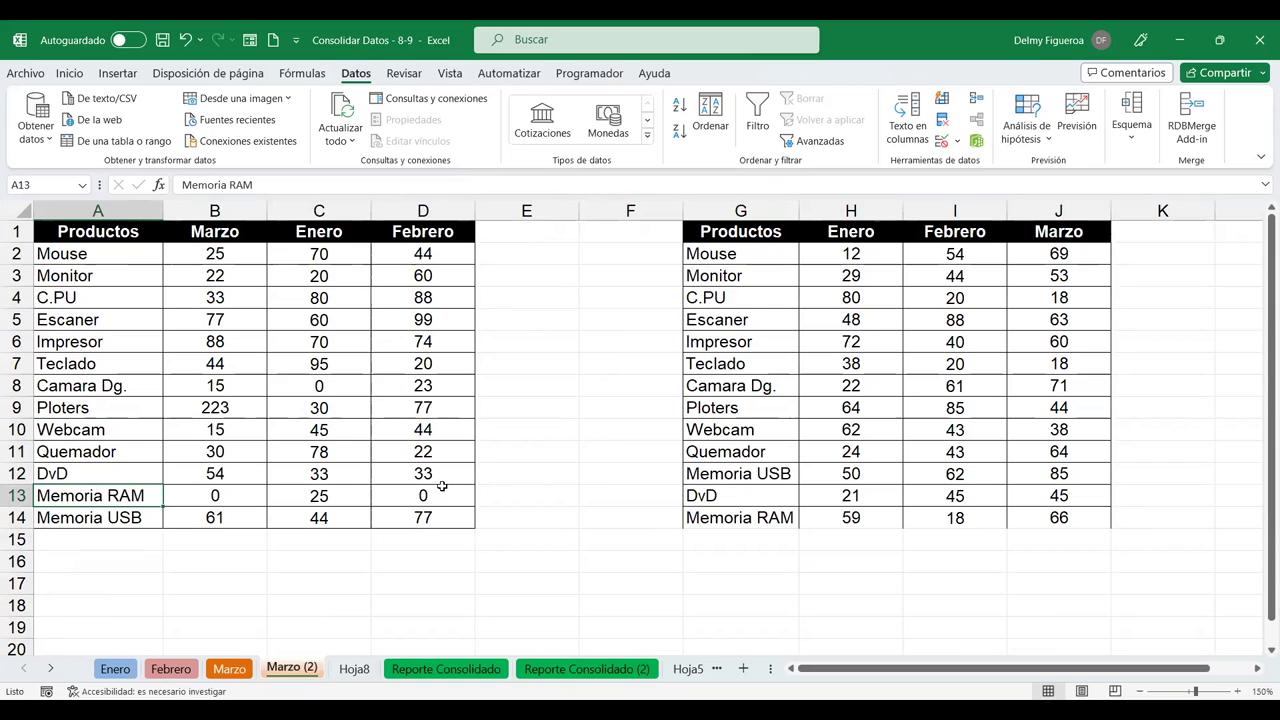
pyautogui.click(733, 451)
pyautogui.click(733, 473)
pyautogui.click(732, 495)
pyautogui.click(731, 512)
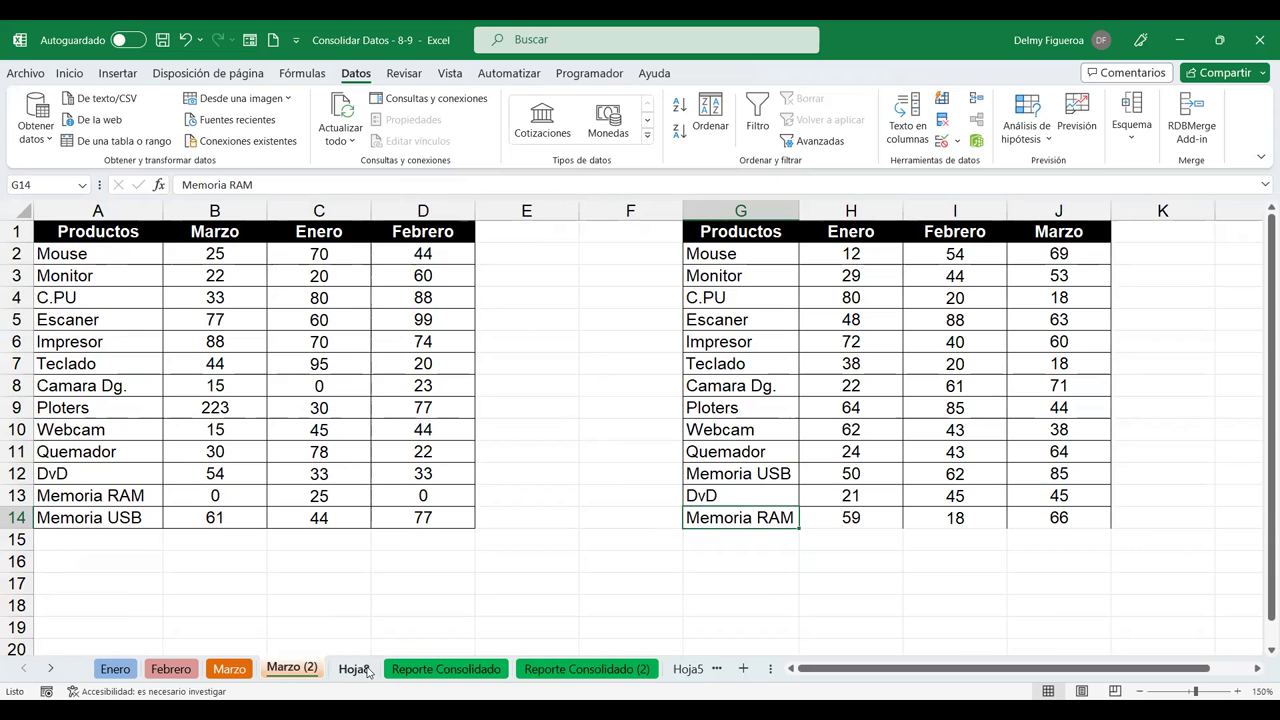
# On Hoja8, select cell B46 below the consolidated table as the new destination.
pyautogui.click(354, 669)
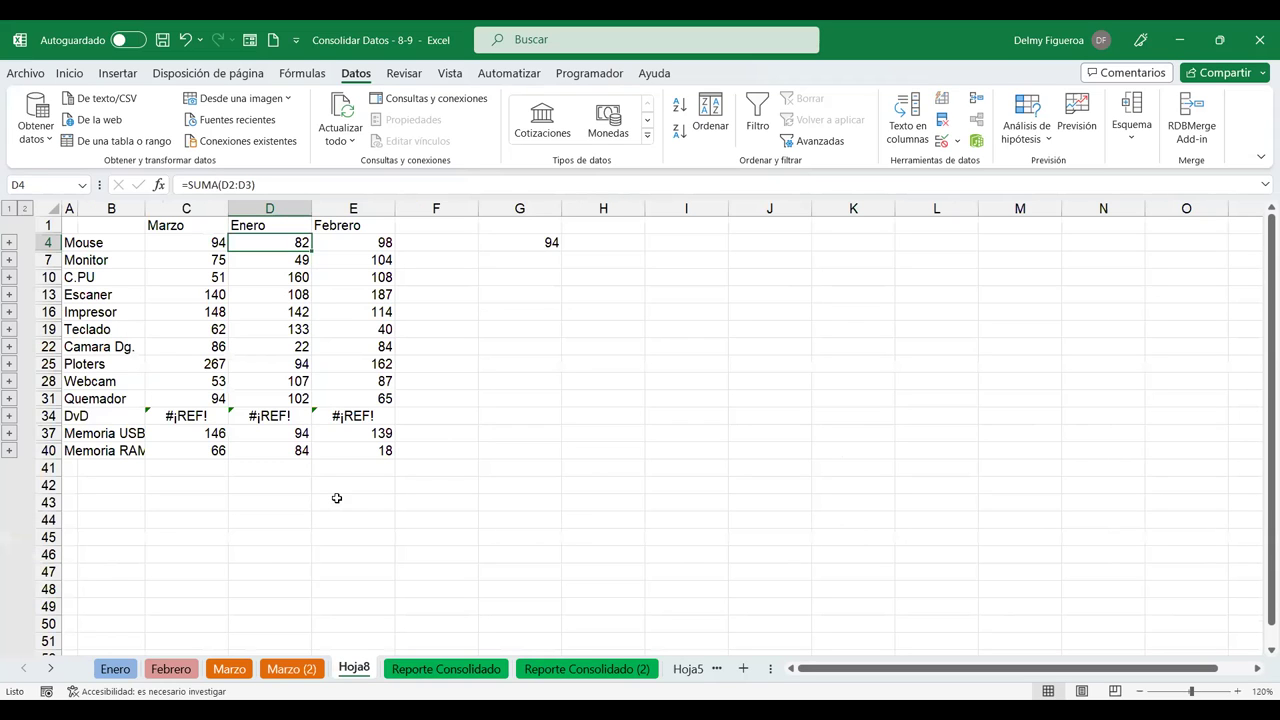
pyautogui.scroll(-2, 337, 498)
pyautogui.scroll(-2, 264, 440)
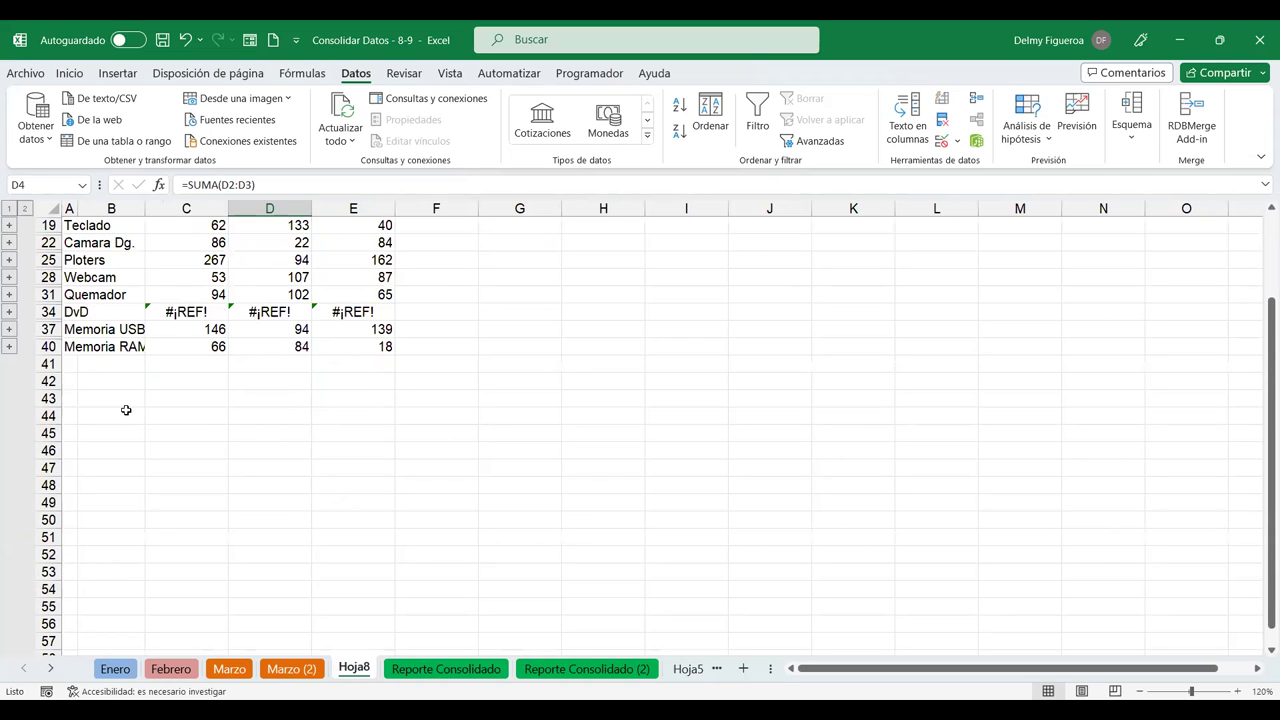
pyautogui.click(118, 415)
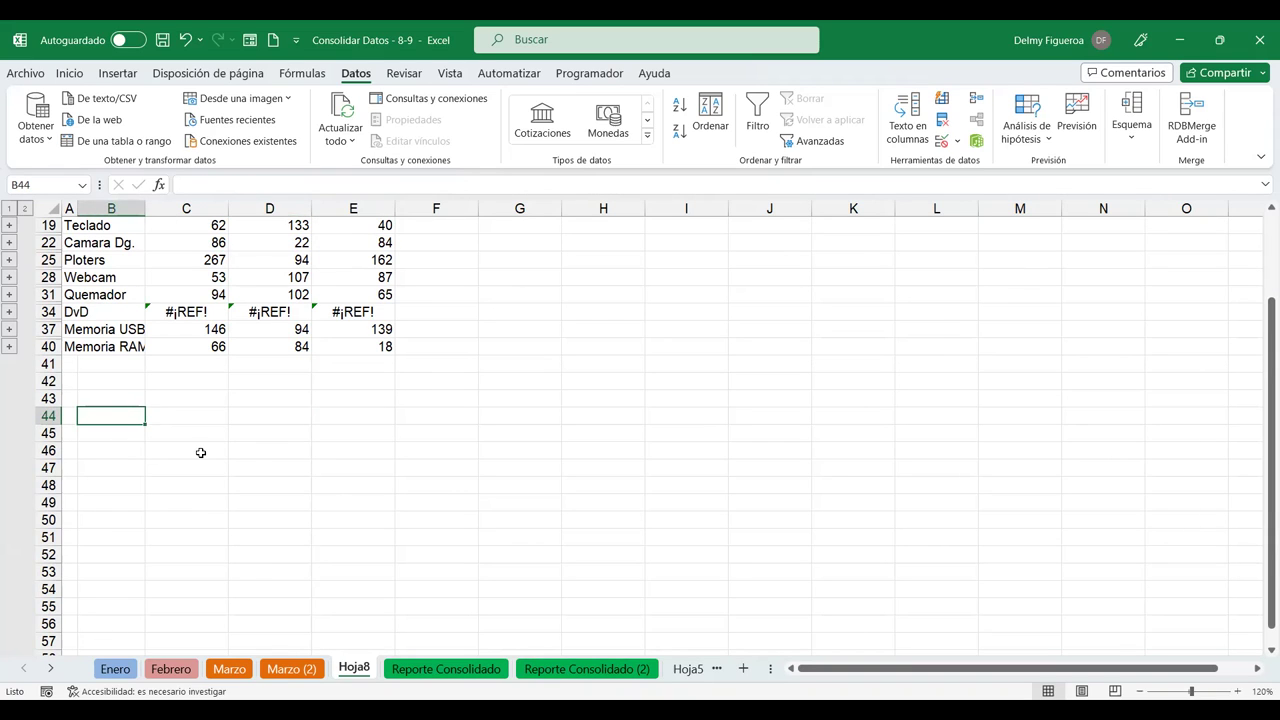
pyautogui.click(106, 450)
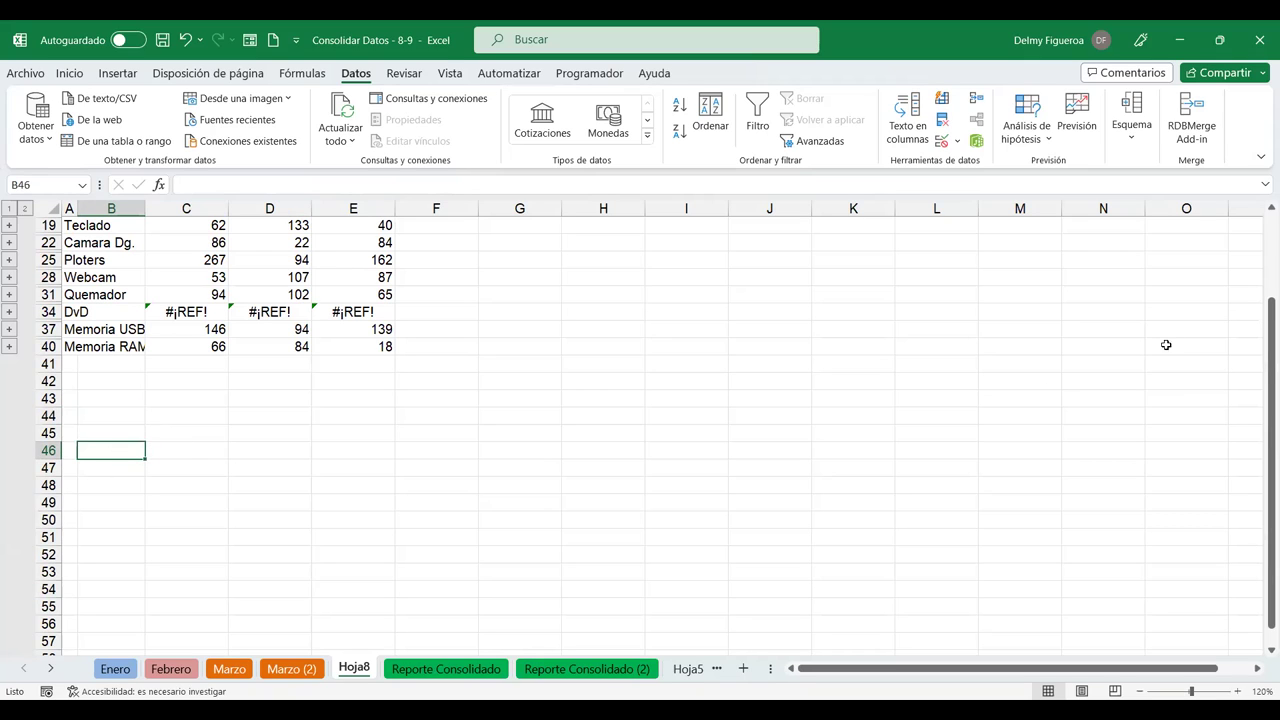
# Remove the Tienda1 and Tienda2 references in Consolidar and dismiss the missing-references warning.
pyautogui.click(975, 103)
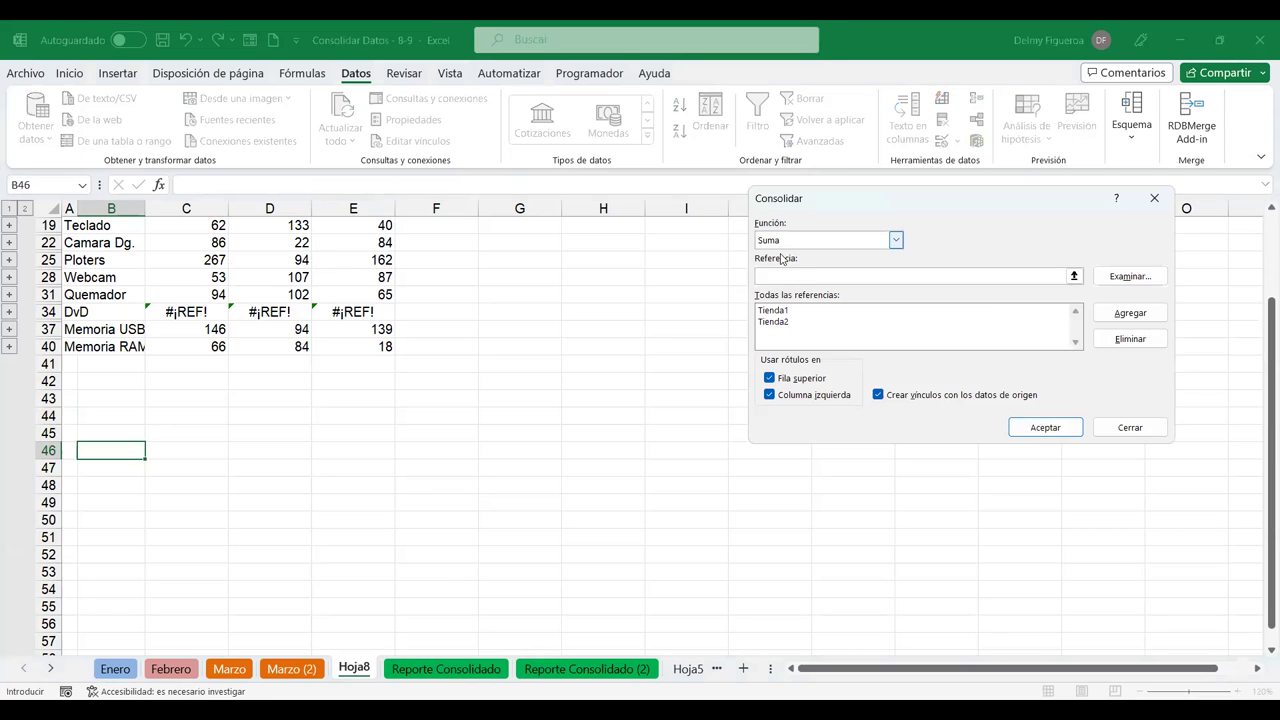
pyautogui.click(772, 312)
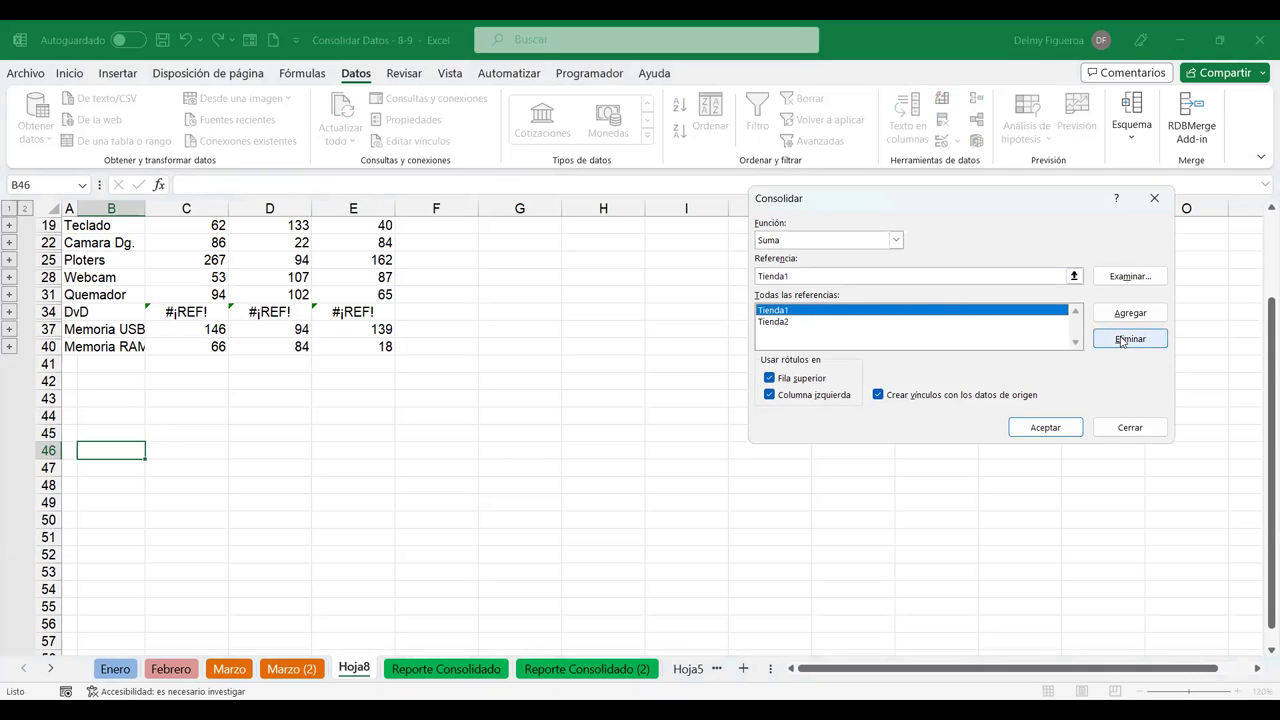
pyautogui.click(1122, 340)
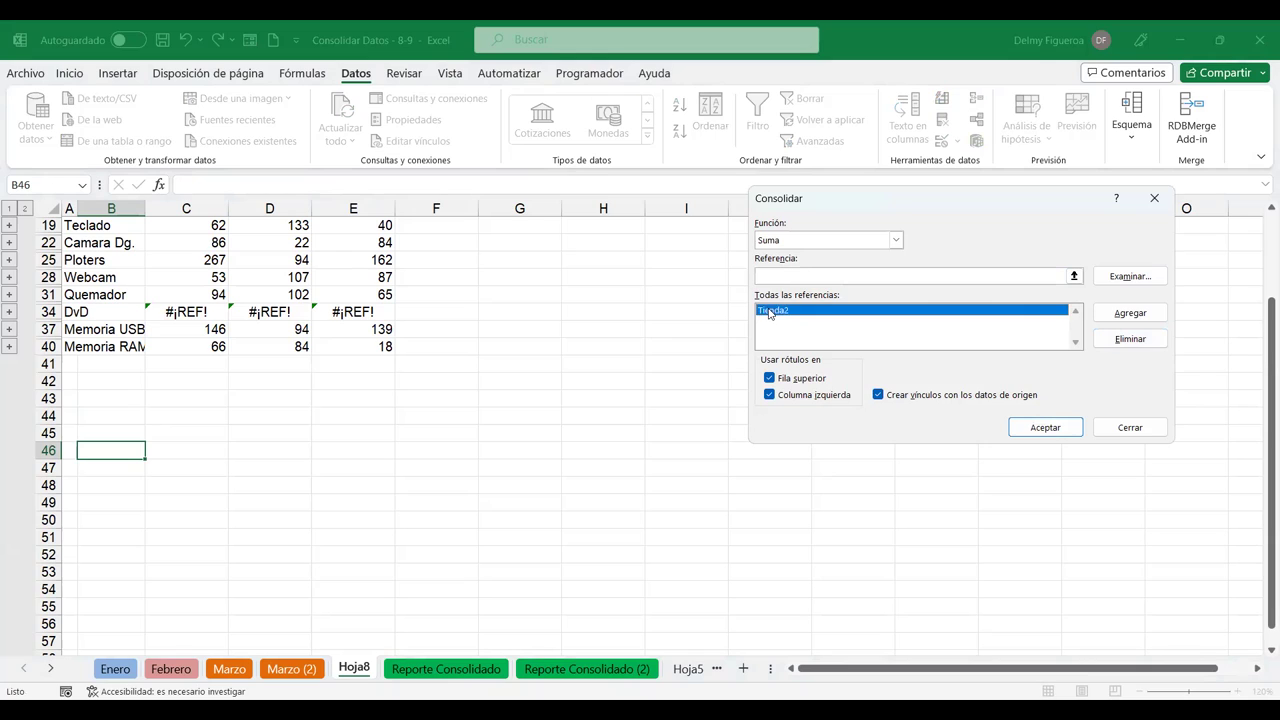
pyautogui.click(1137, 340)
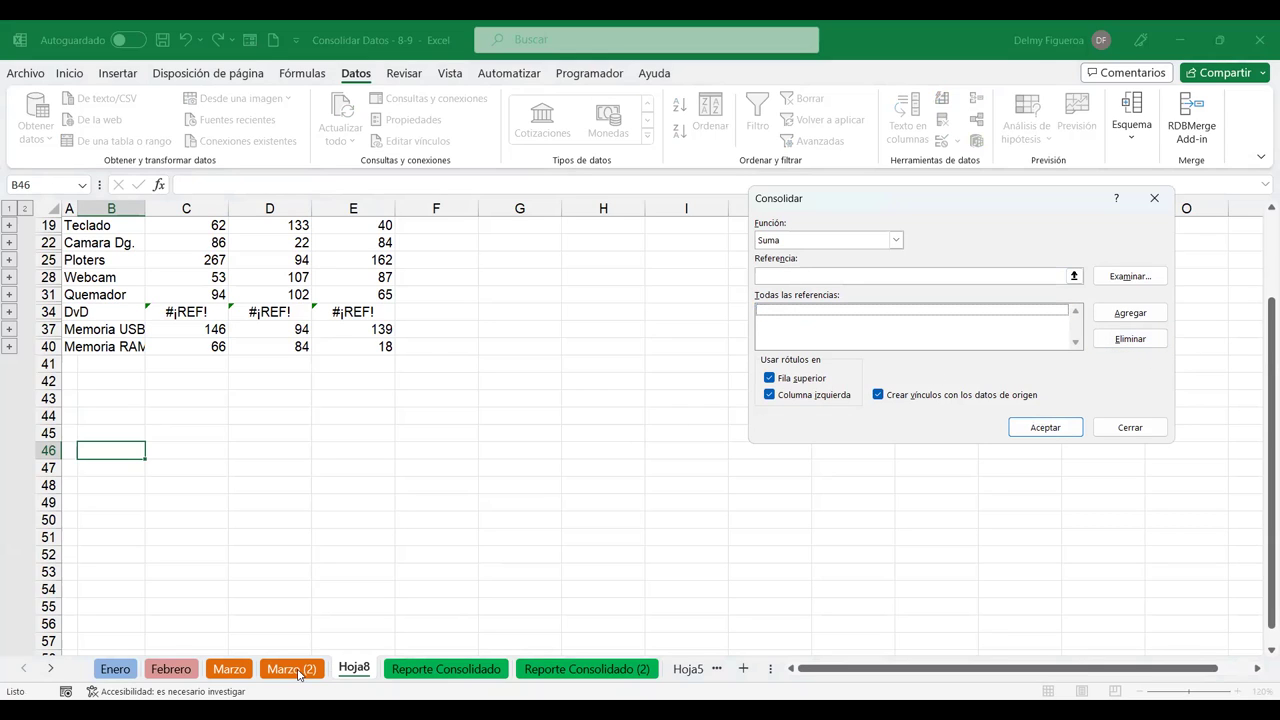
pyautogui.click(1050, 432)
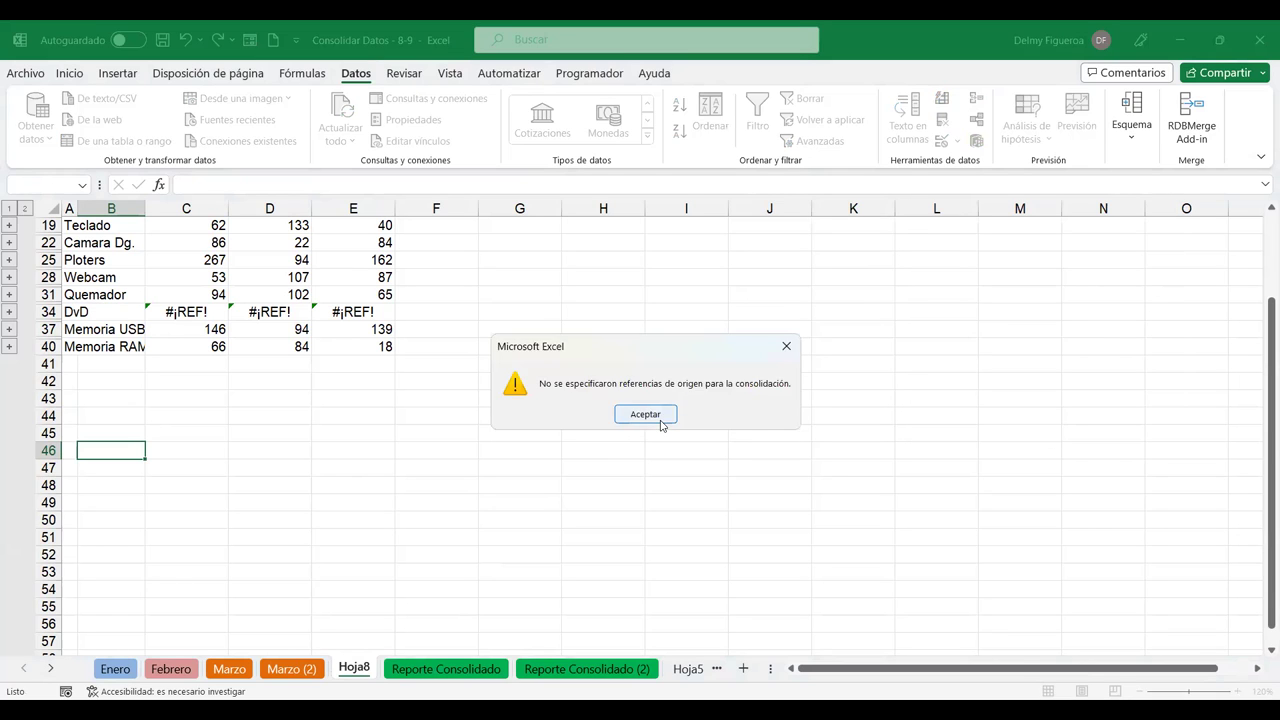
pyautogui.click(660, 424)
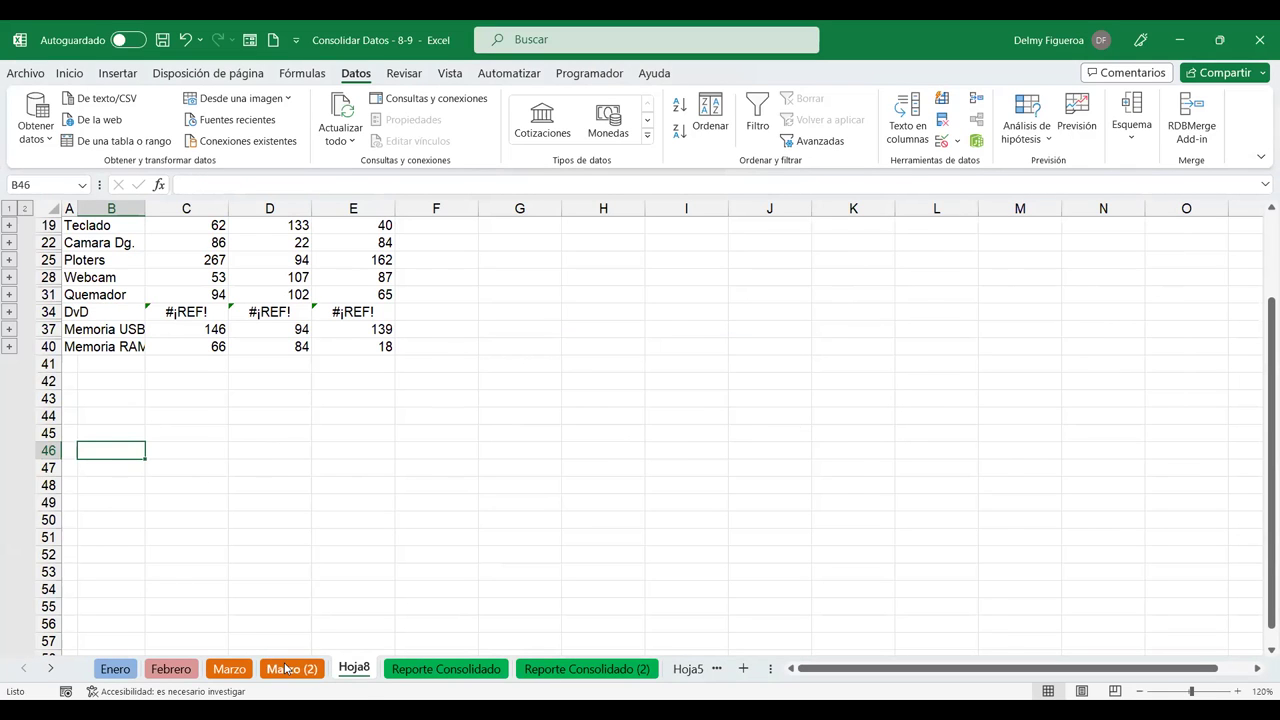
# On Marzo (2), select the Tienda1 and Tienda2 named ranges to check their extents.
pyautogui.click(291, 668)
pyautogui.click(83, 185)
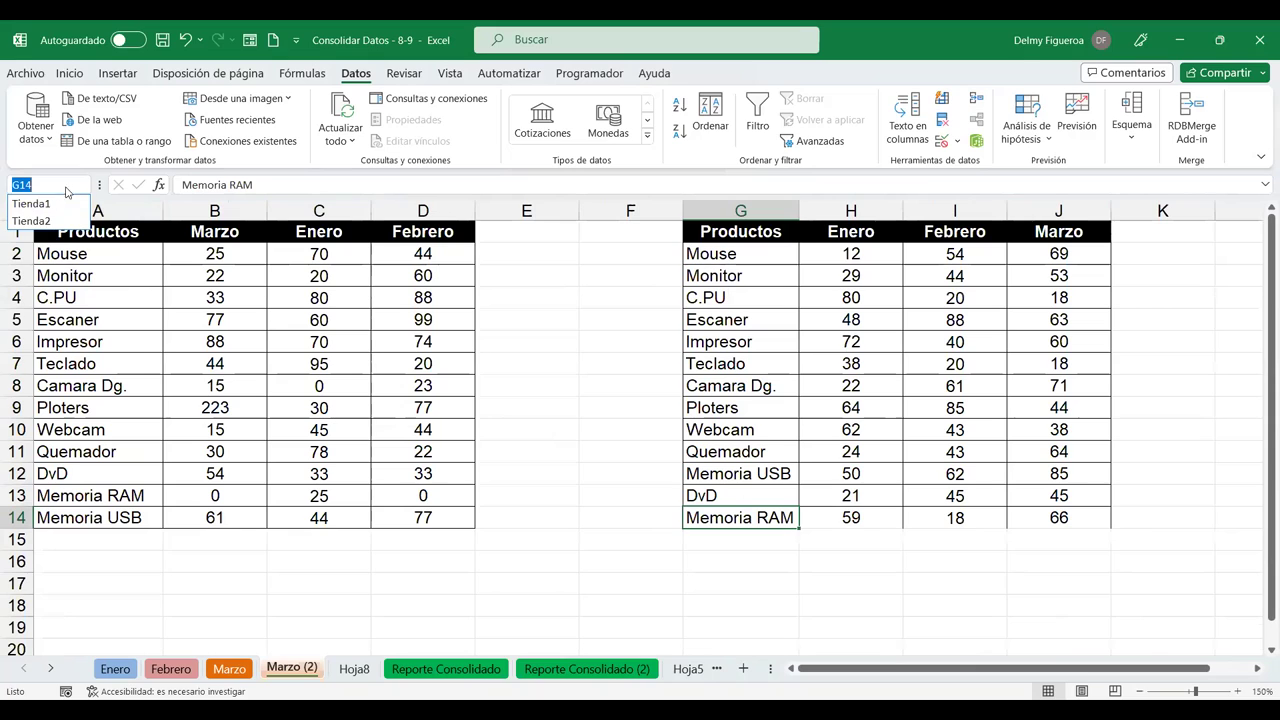
pyautogui.click(31, 204)
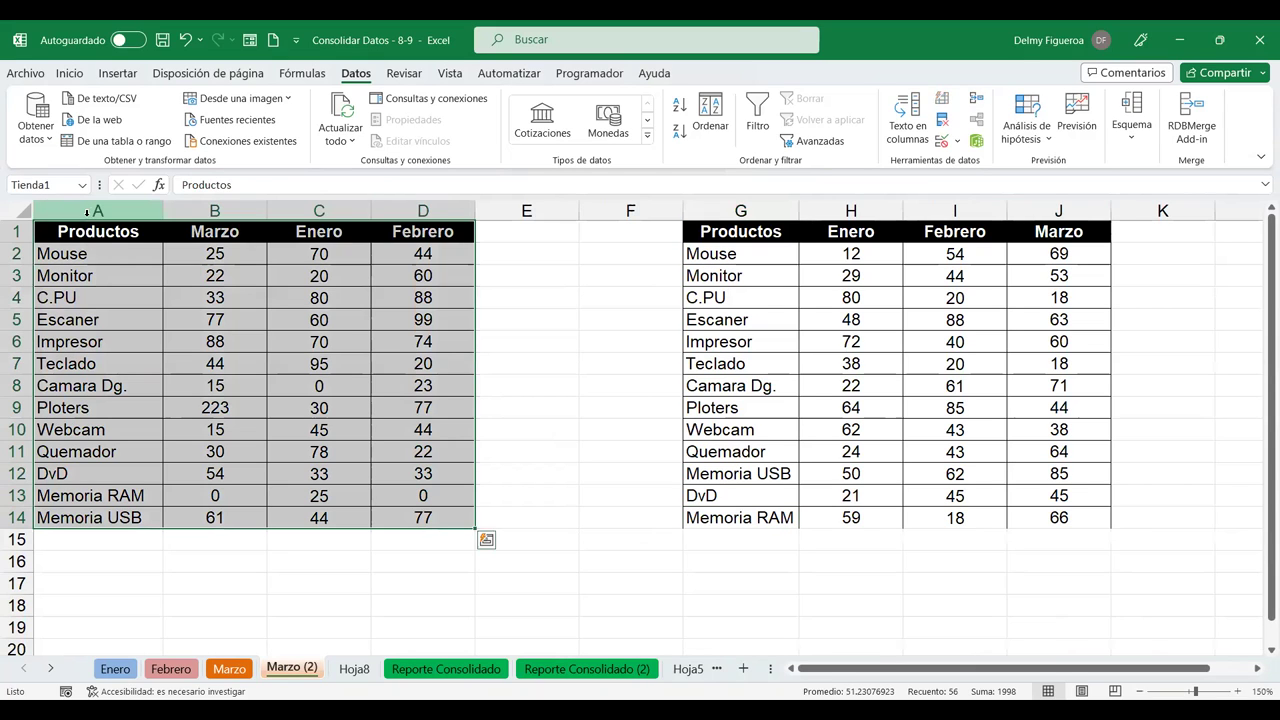
pyautogui.click(84, 187)
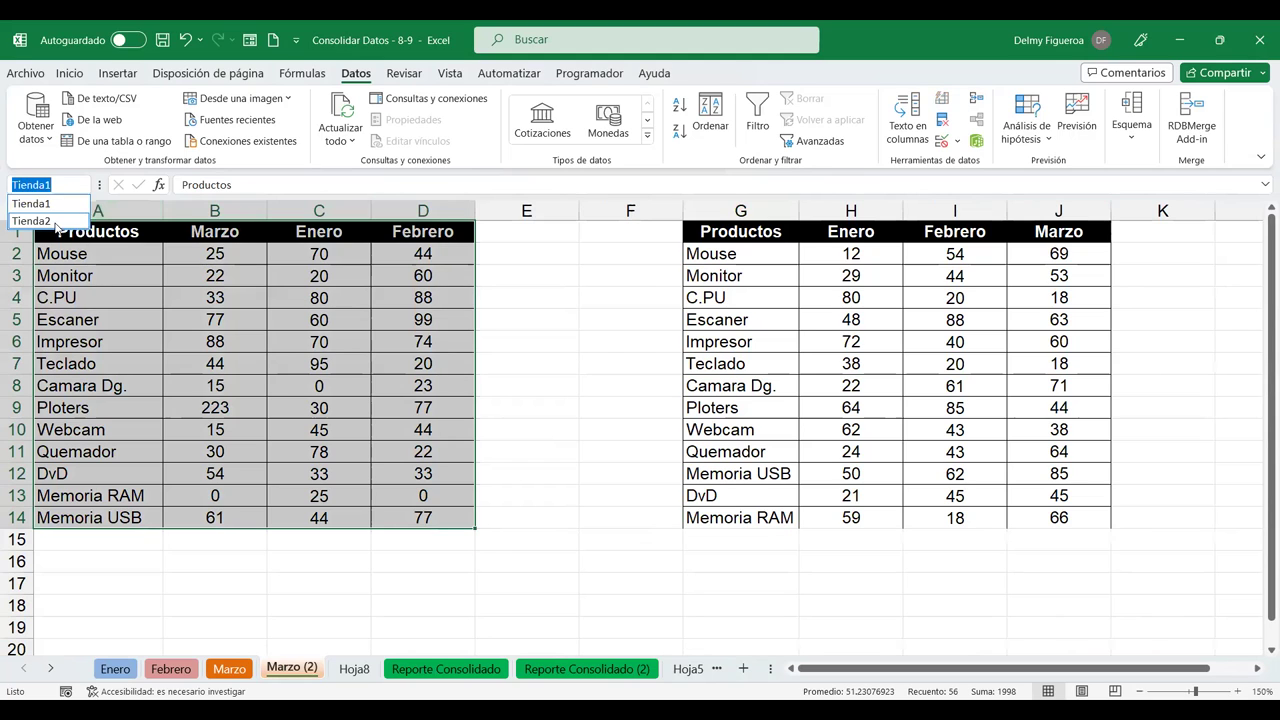
pyautogui.click(45, 221)
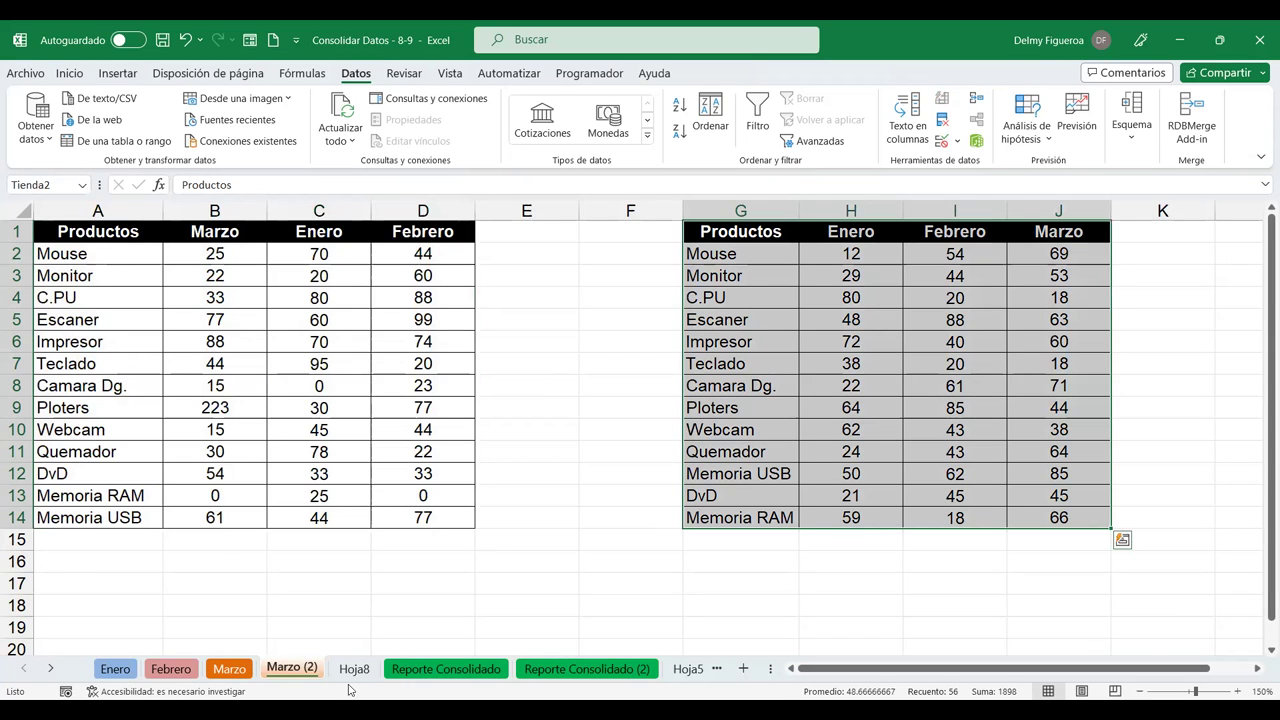
pyautogui.click(350, 668)
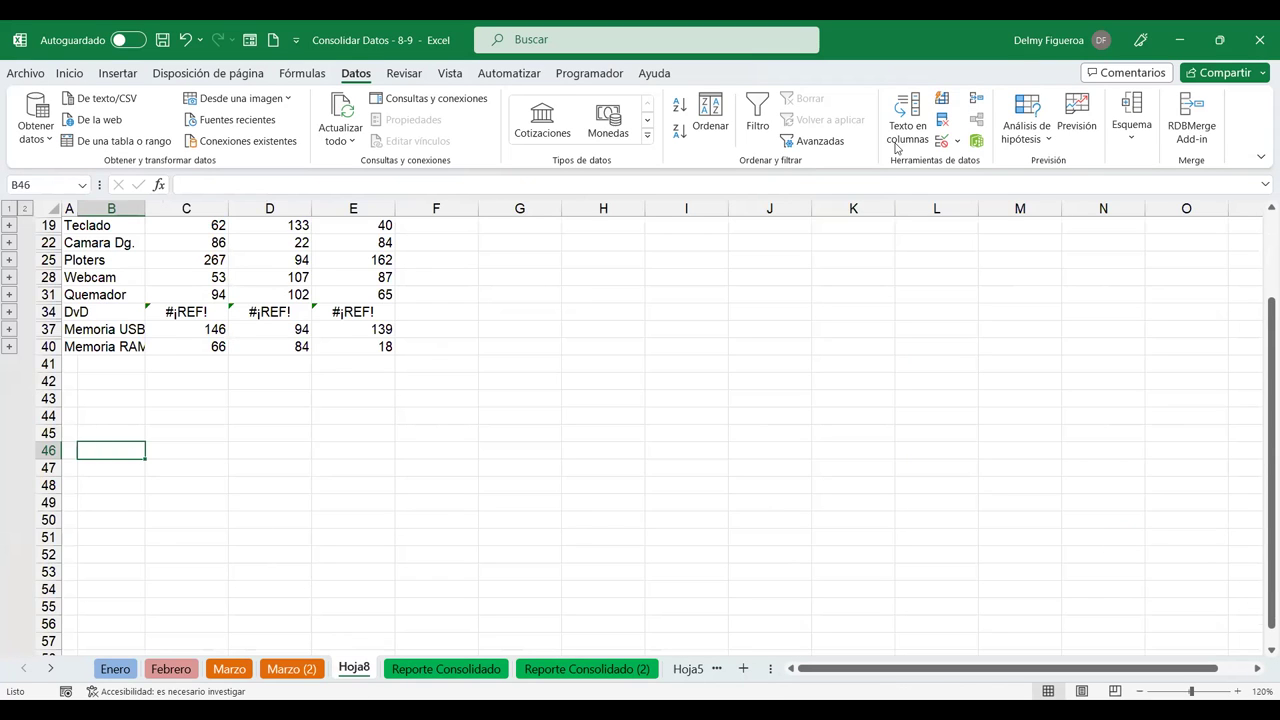
# Add Tienda1 and Tienda2 via F3 as Suma references in Consolidar and run it.
pyautogui.click(975, 106)
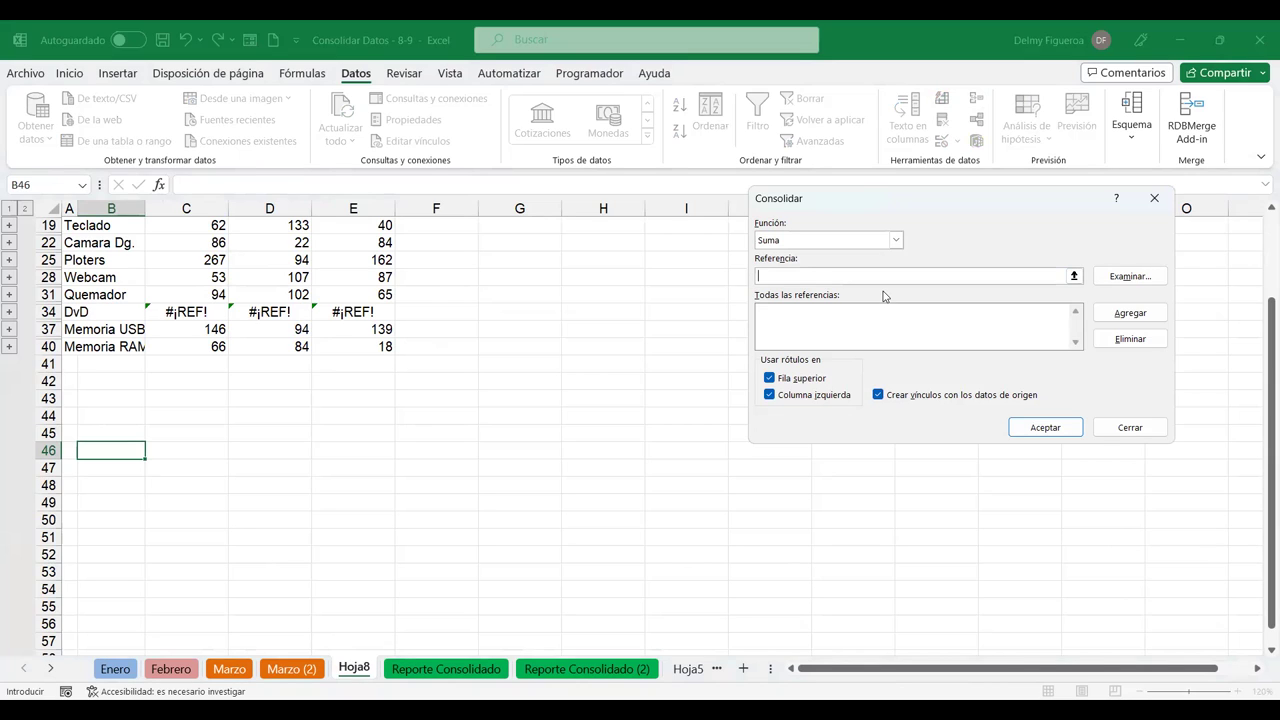
pyautogui.press('F3')
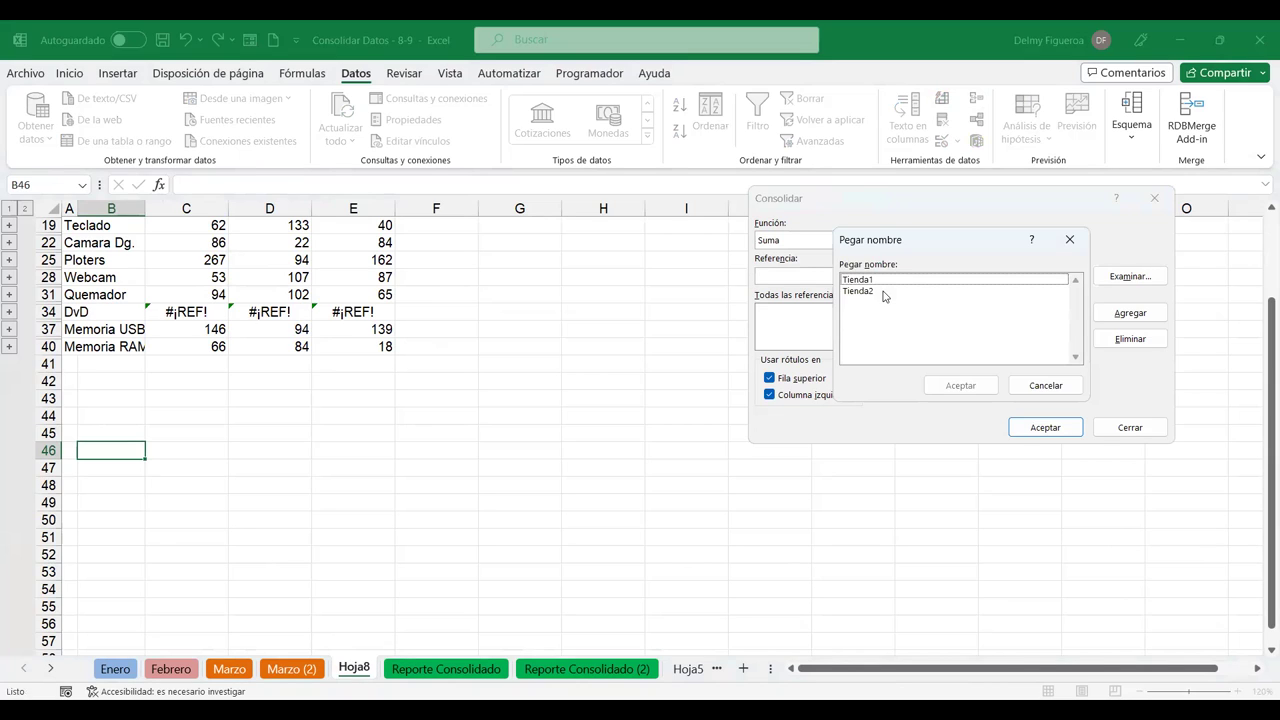
pyautogui.click(868, 280)
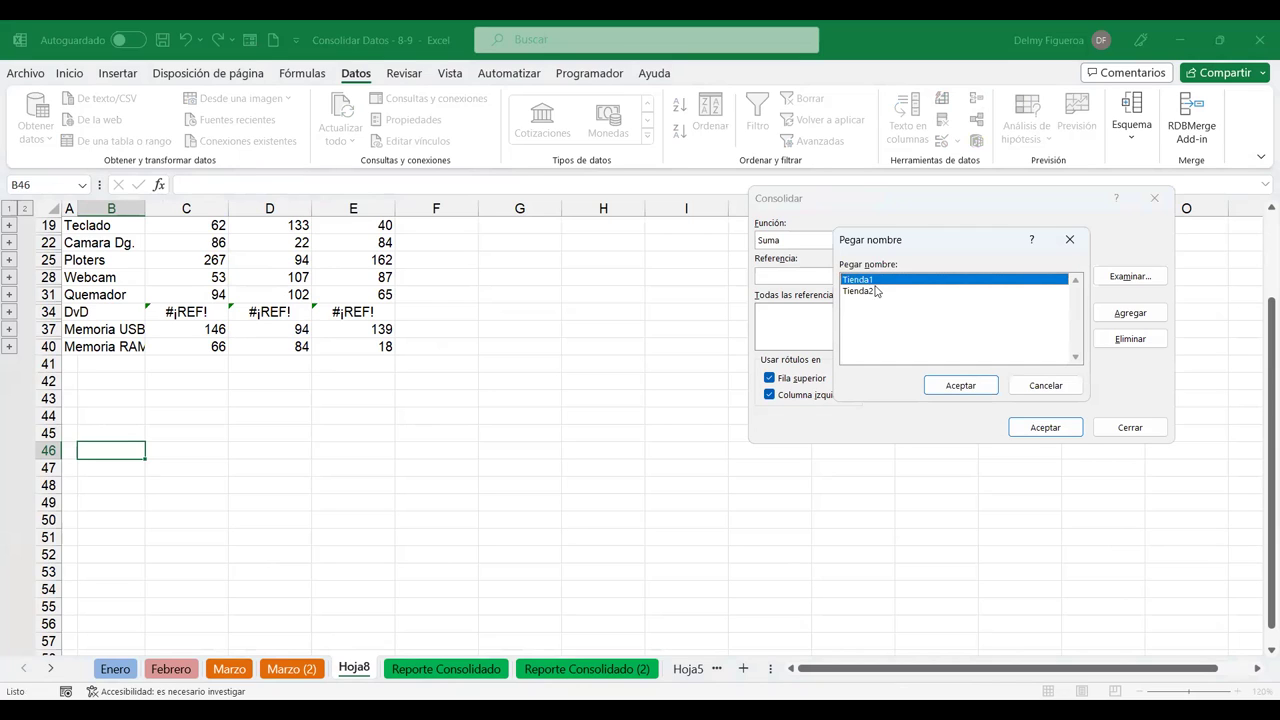
pyautogui.click(965, 388)
pyautogui.click(1115, 313)
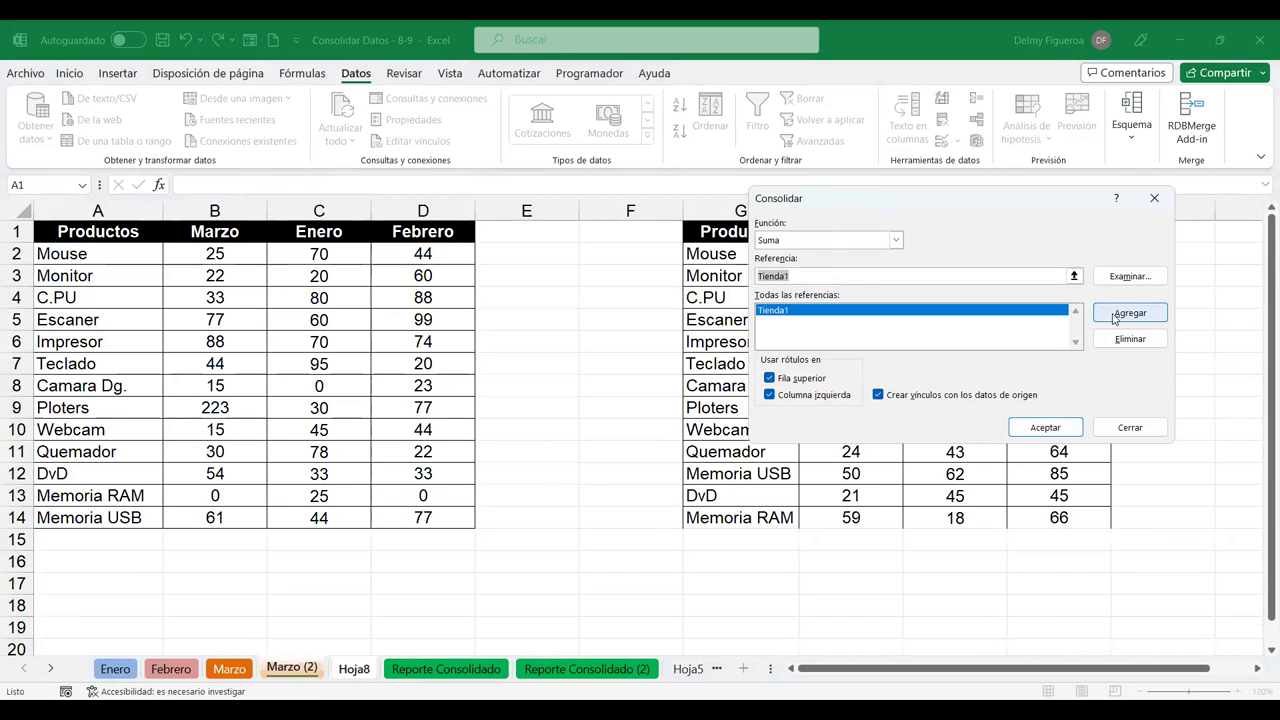
pyautogui.press('F3')
pyautogui.click(873, 291)
pyautogui.click(973, 388)
pyautogui.click(1130, 313)
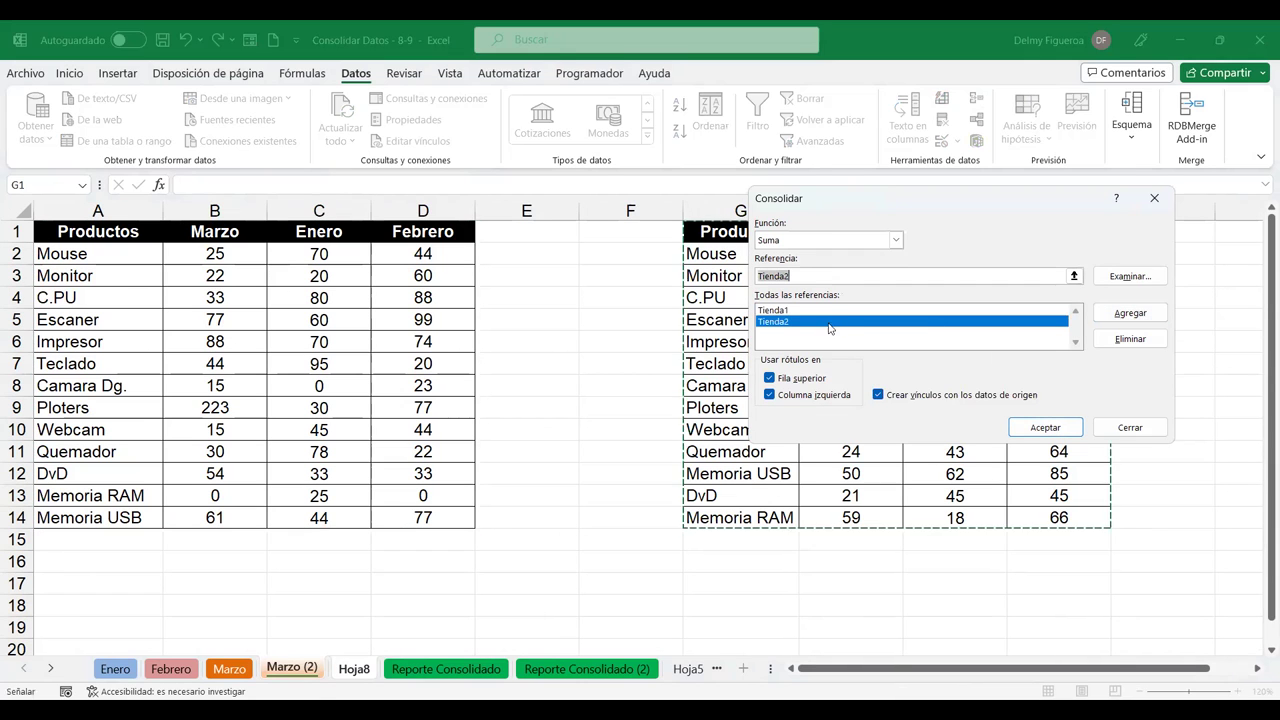
pyautogui.click(1046, 428)
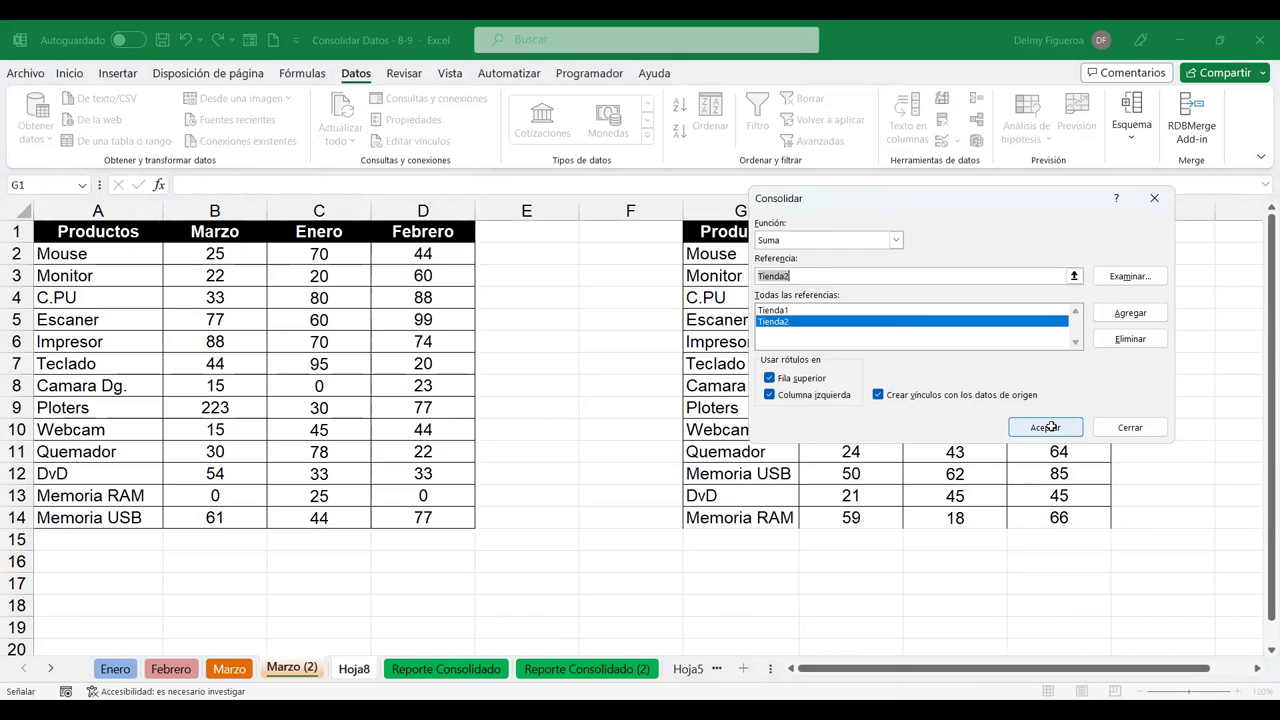
# Autofit the product column and inspect DvD's consolidated Marzo formula.
pyautogui.scroll(-3, 680, 483)
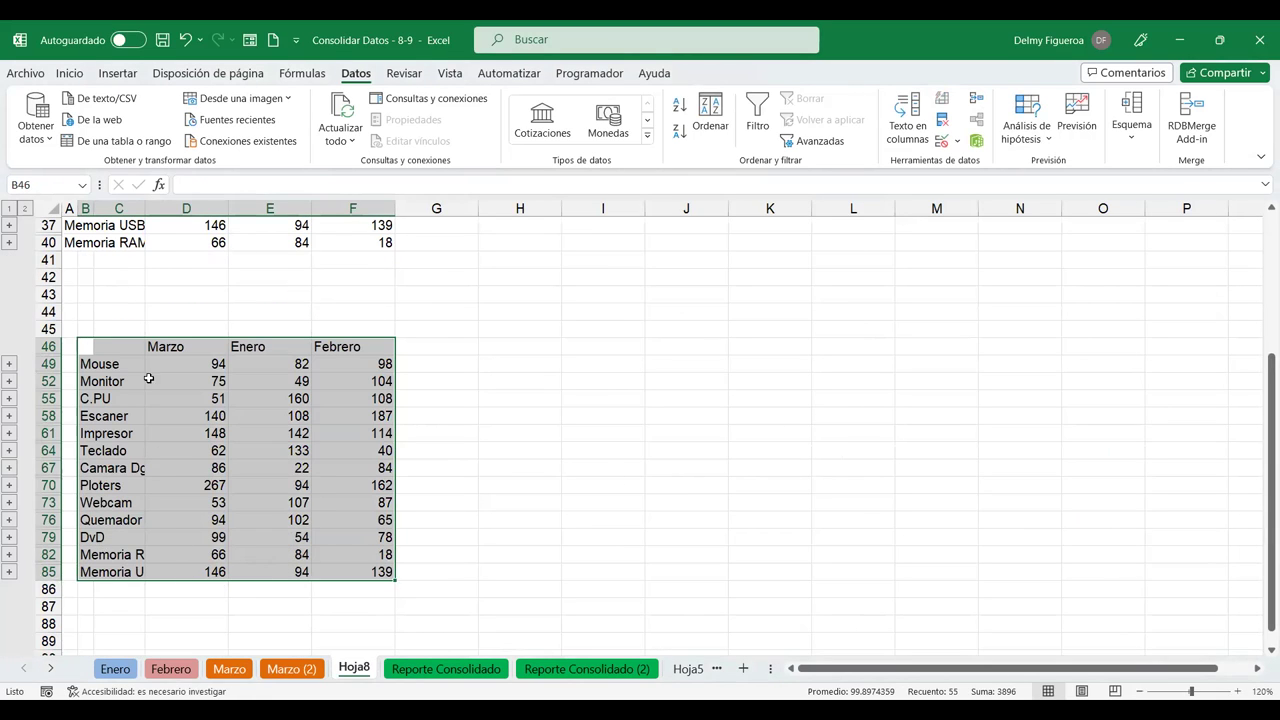
pyautogui.doubleClick(145, 209)
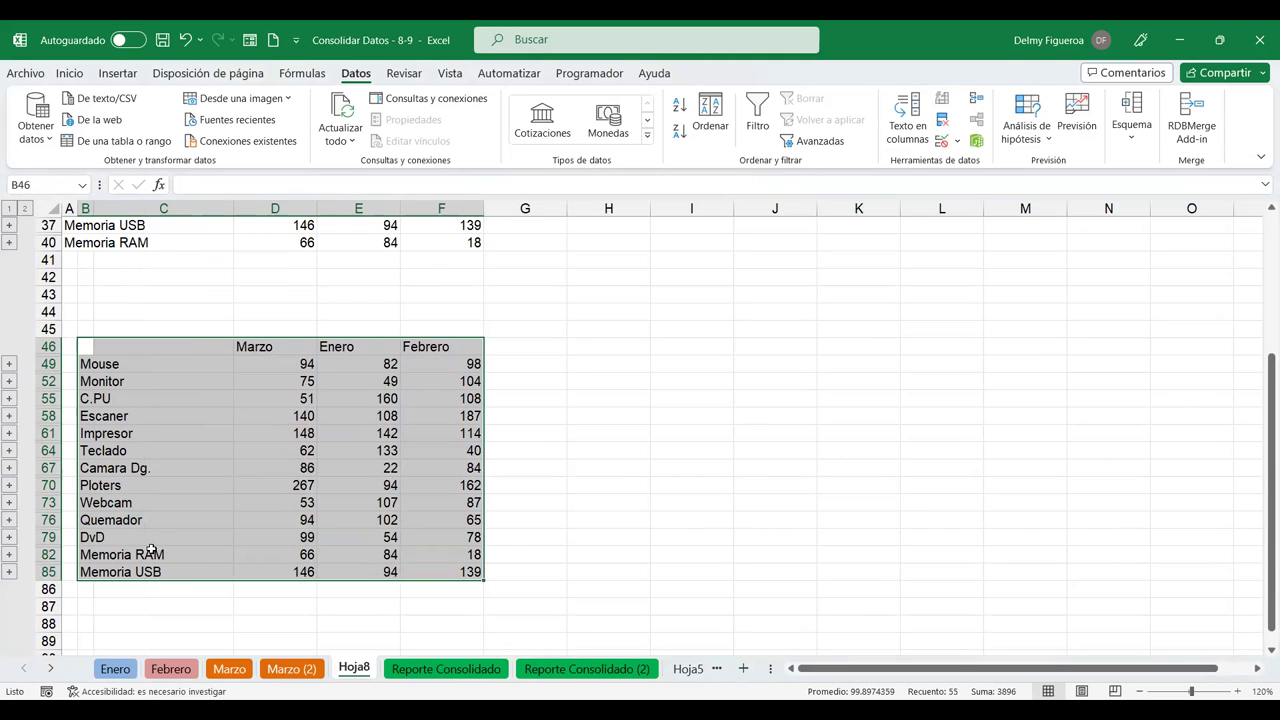
pyautogui.click(158, 535)
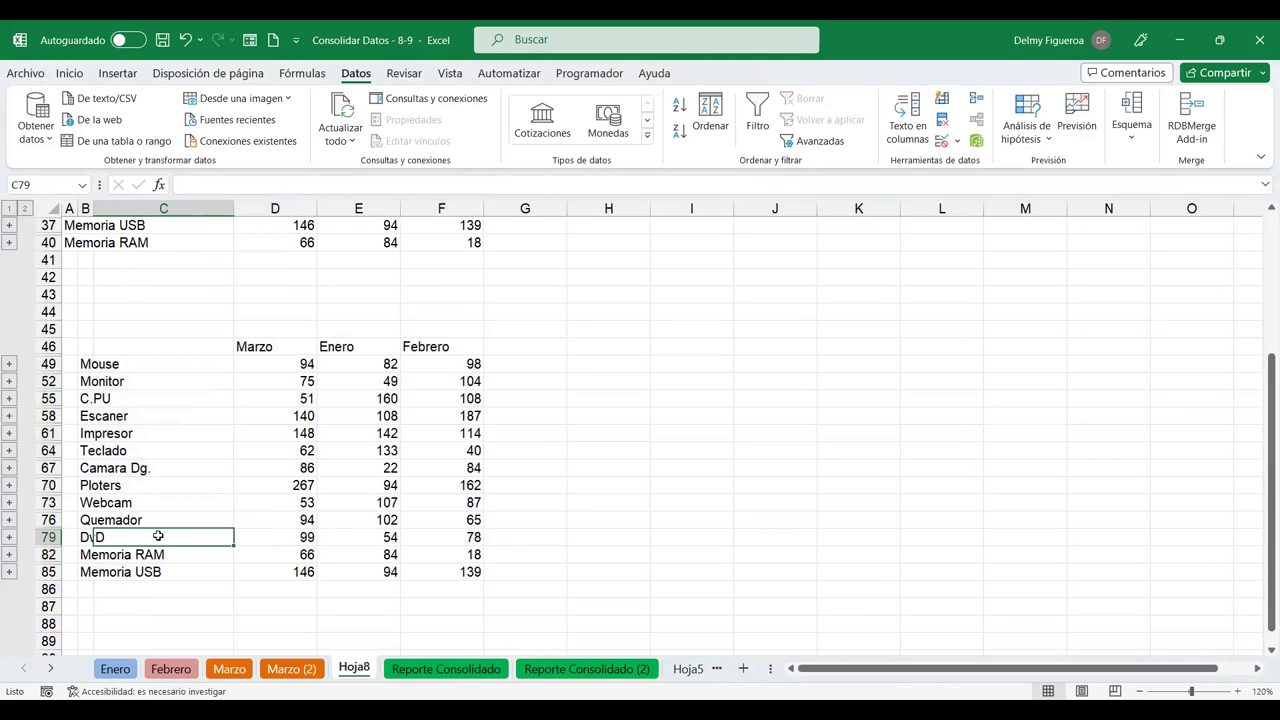
pyautogui.click(303, 537)
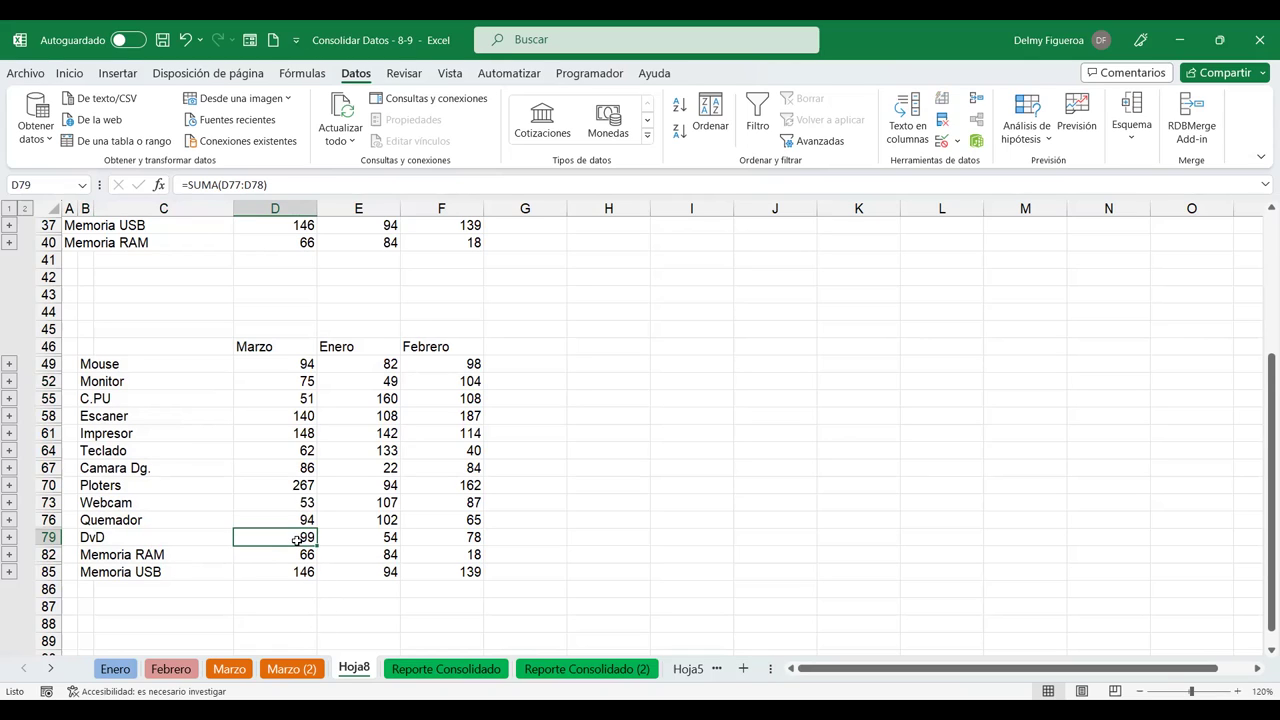
# On Marzo (2), enter the check sum =54+45 in E17, correcting an earlier +54+21.
pyautogui.click(291, 669)
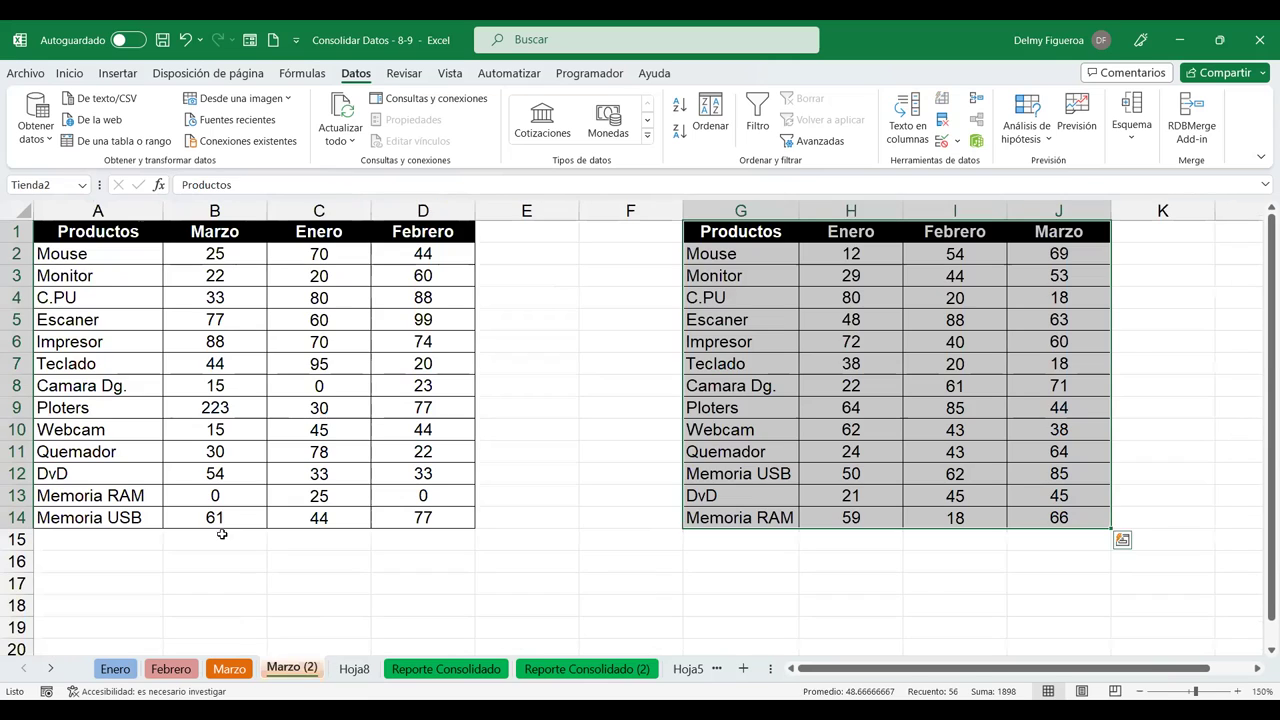
pyautogui.click(220, 472)
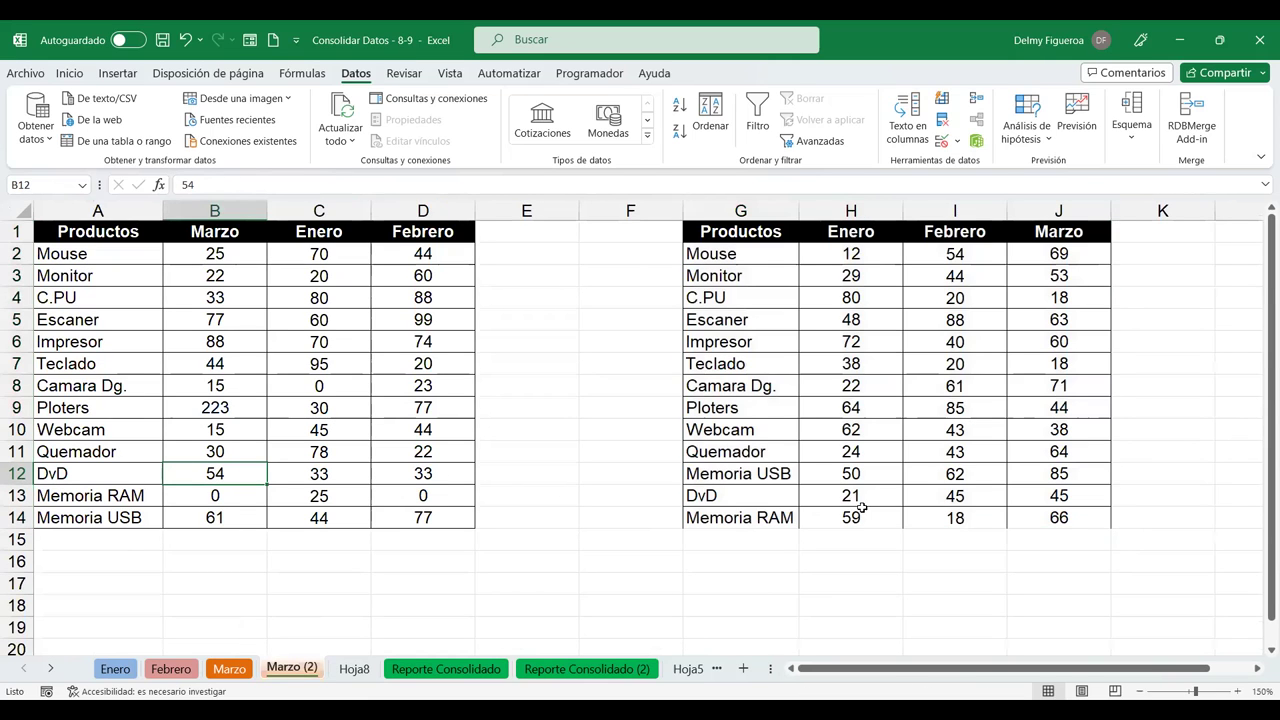
pyautogui.click(556, 578)
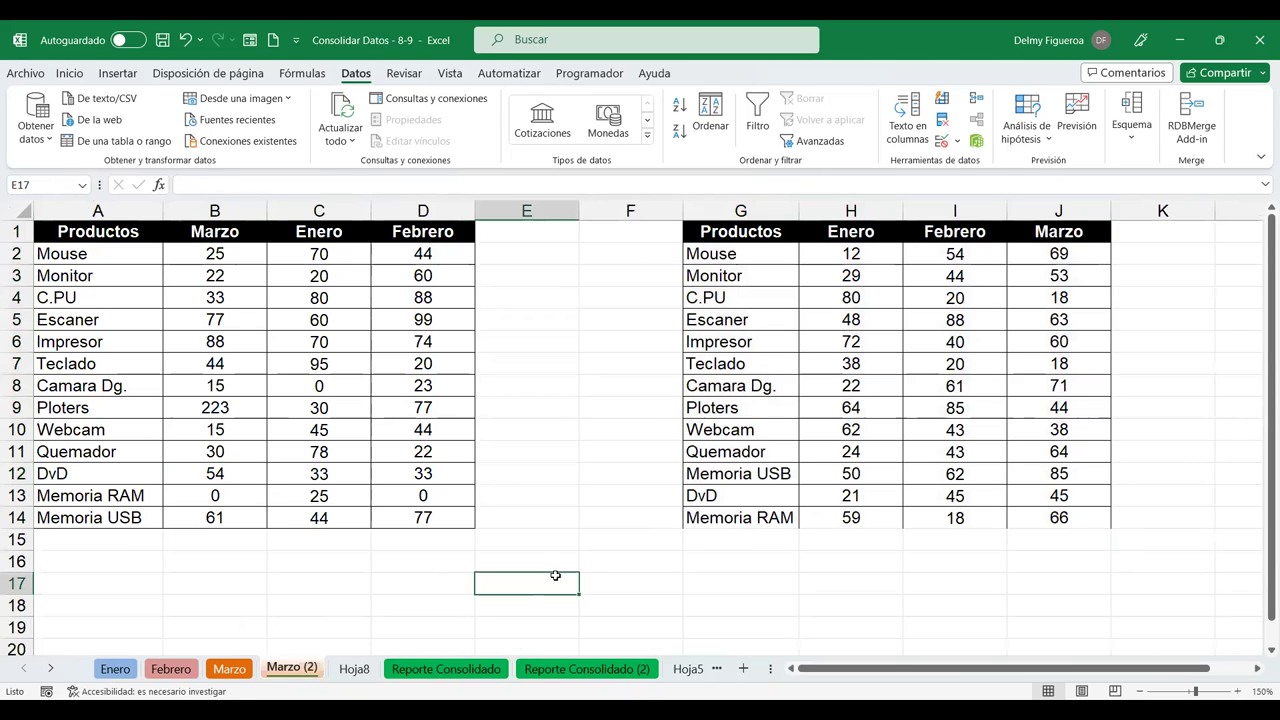
pyautogui.write('+54+21')
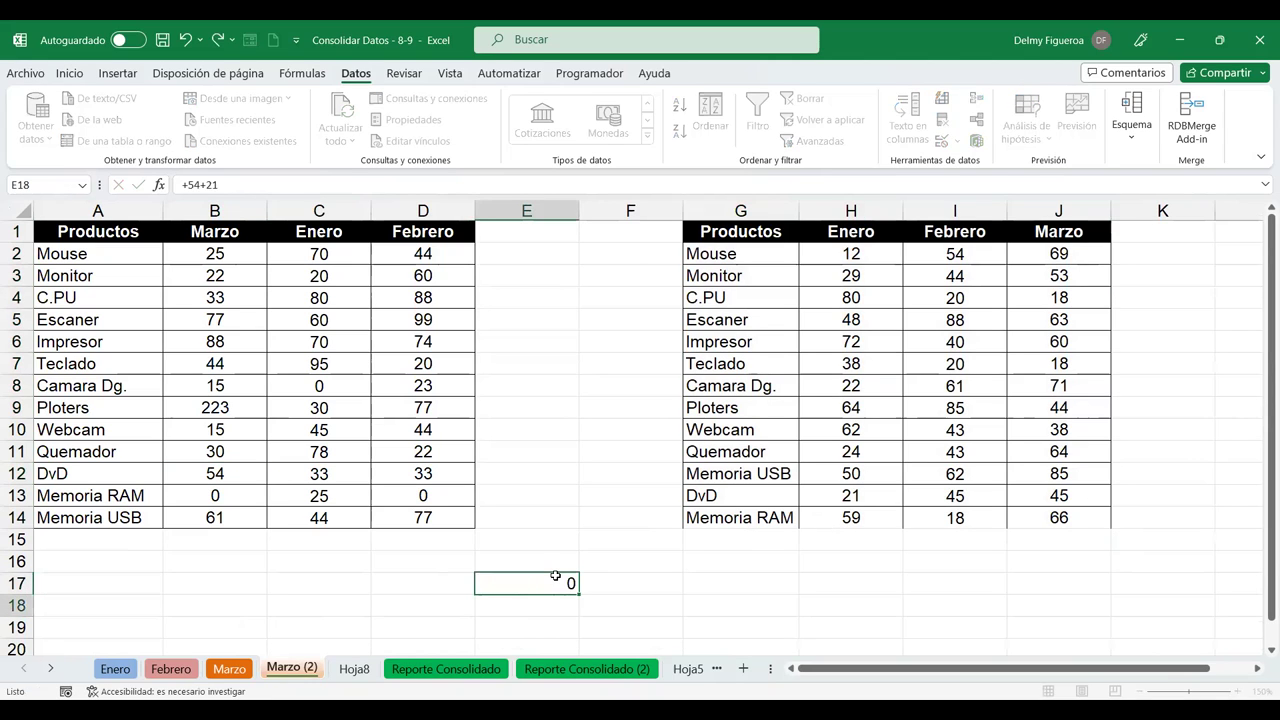
pyautogui.press('Return')
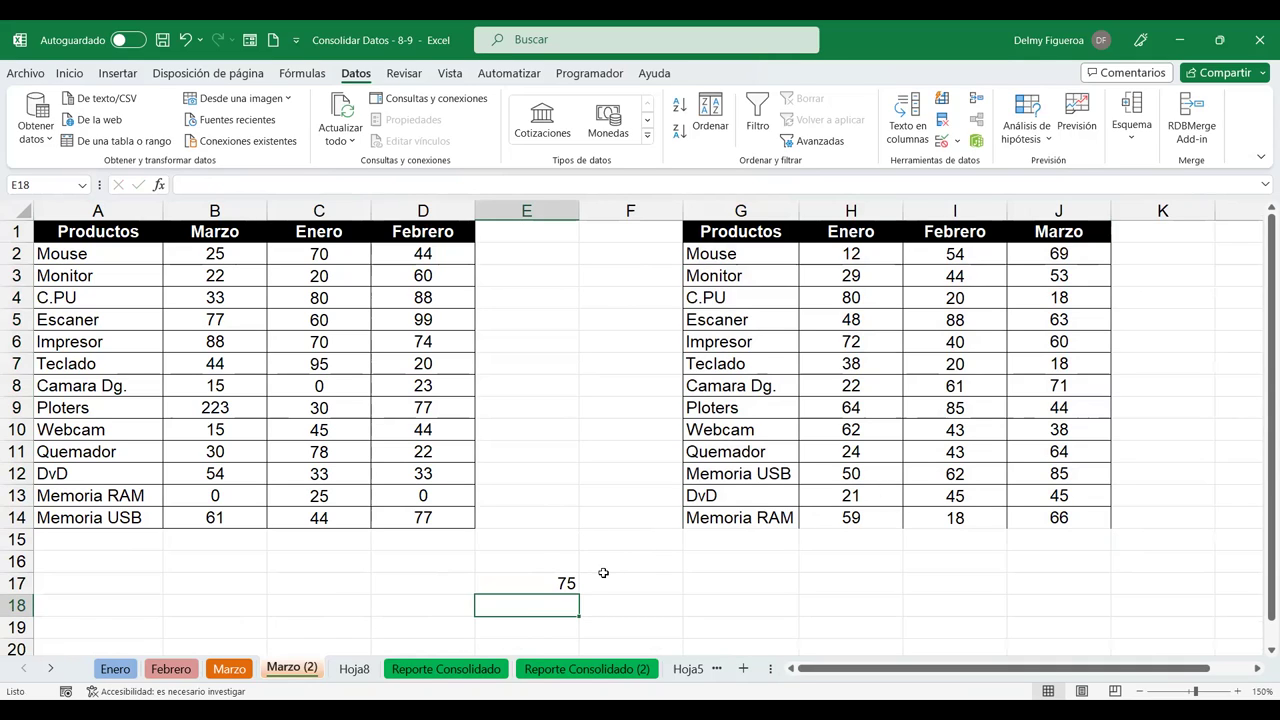
pyautogui.click(556, 581)
pyautogui.write('=54+45')
pyautogui.press('Return')
# Verify Memoria USB's Febrero total with +77+62 in G17, giving 139.
pyautogui.click(352, 668)
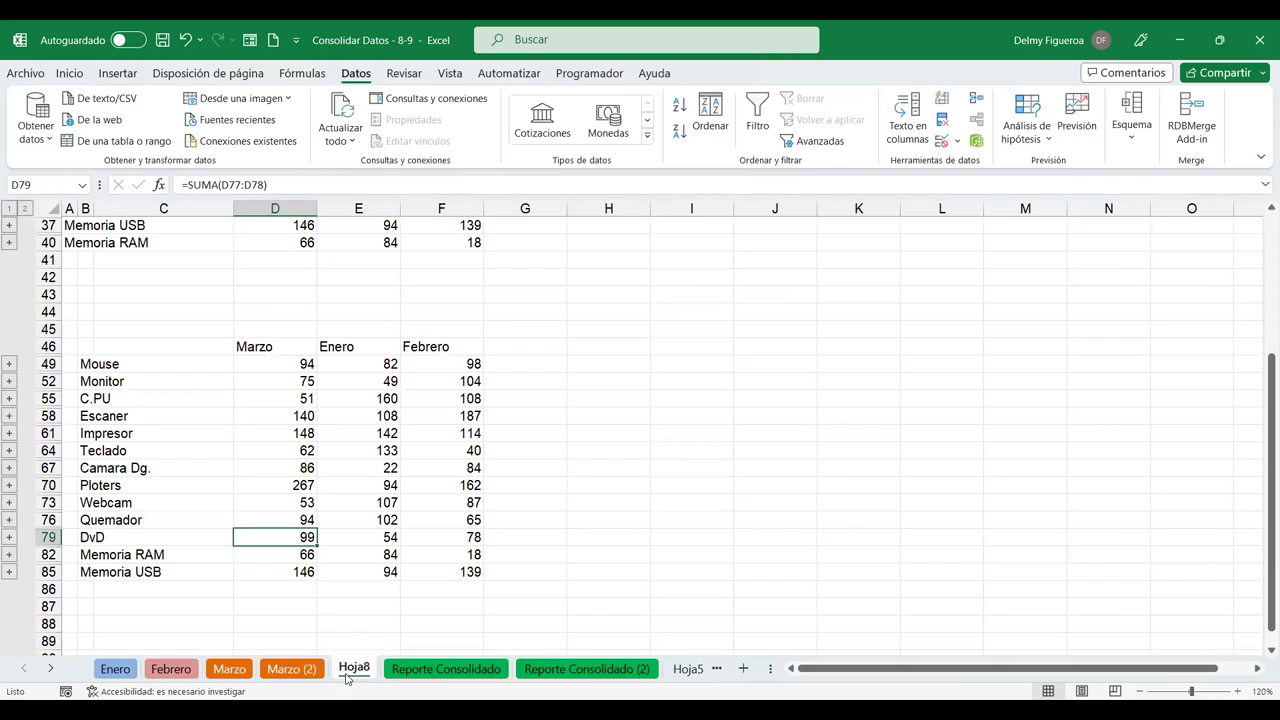
pyautogui.click(180, 570)
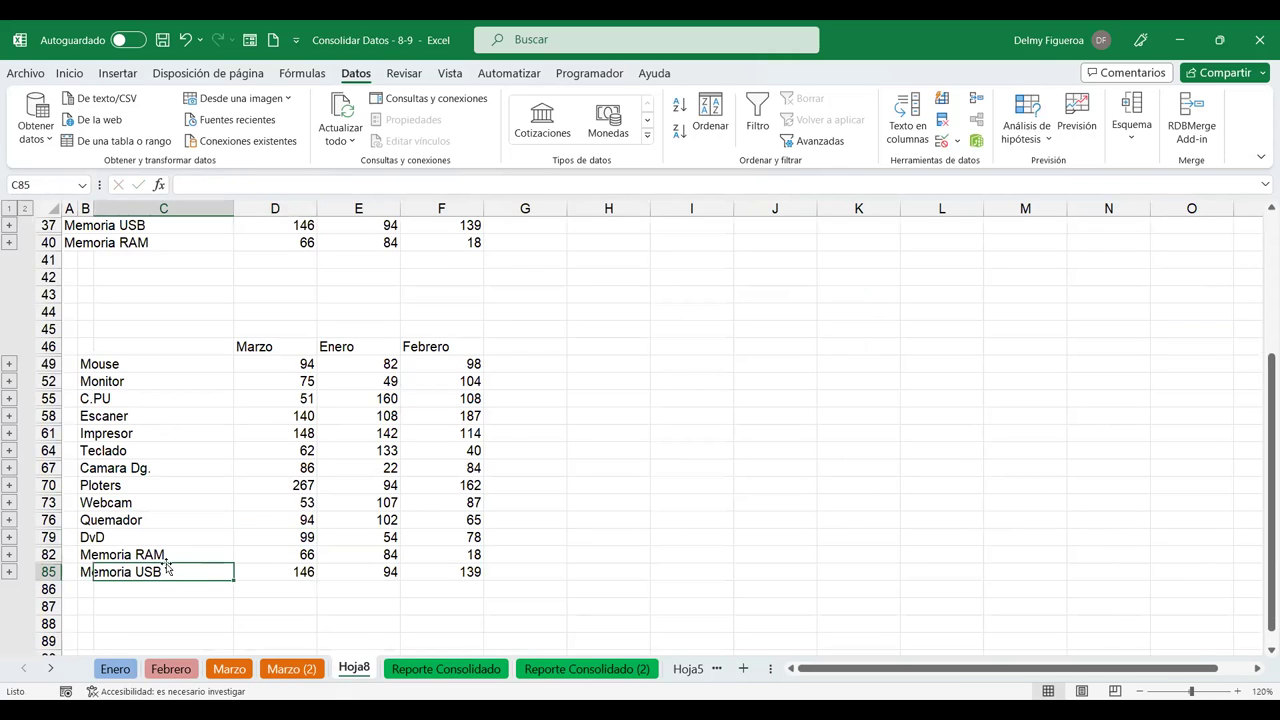
pyautogui.click(300, 674)
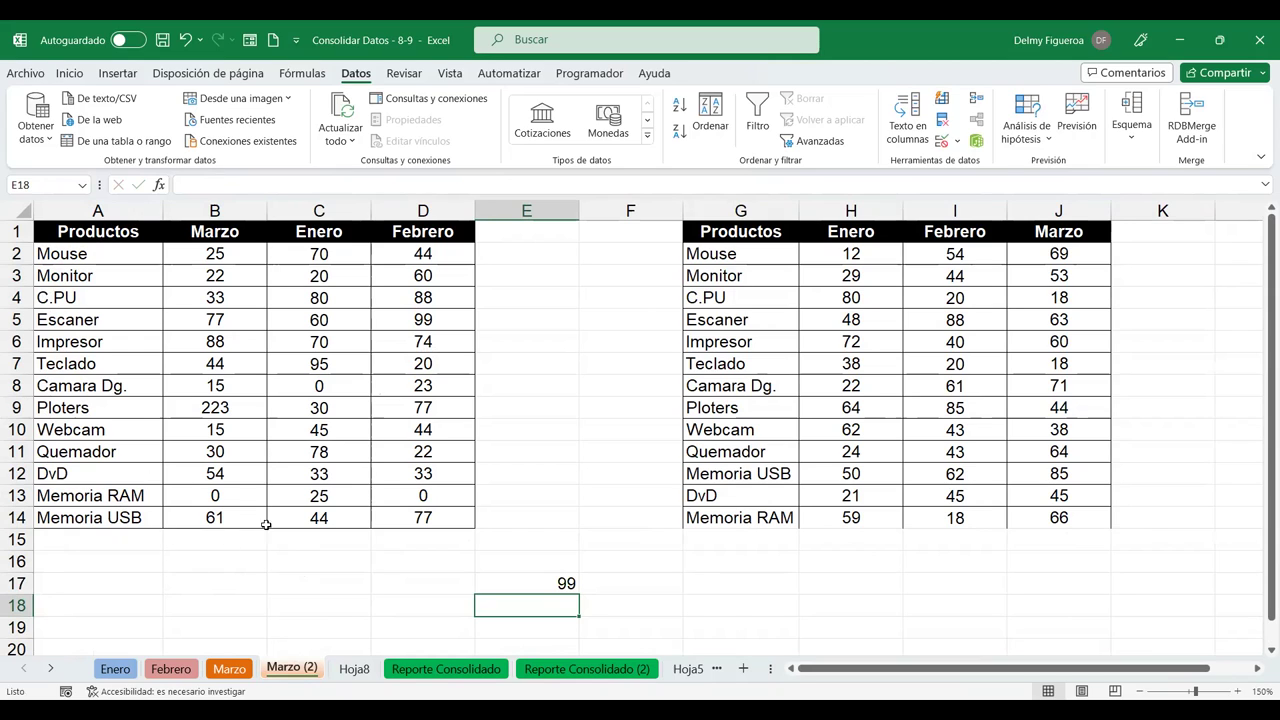
pyautogui.click(431, 517)
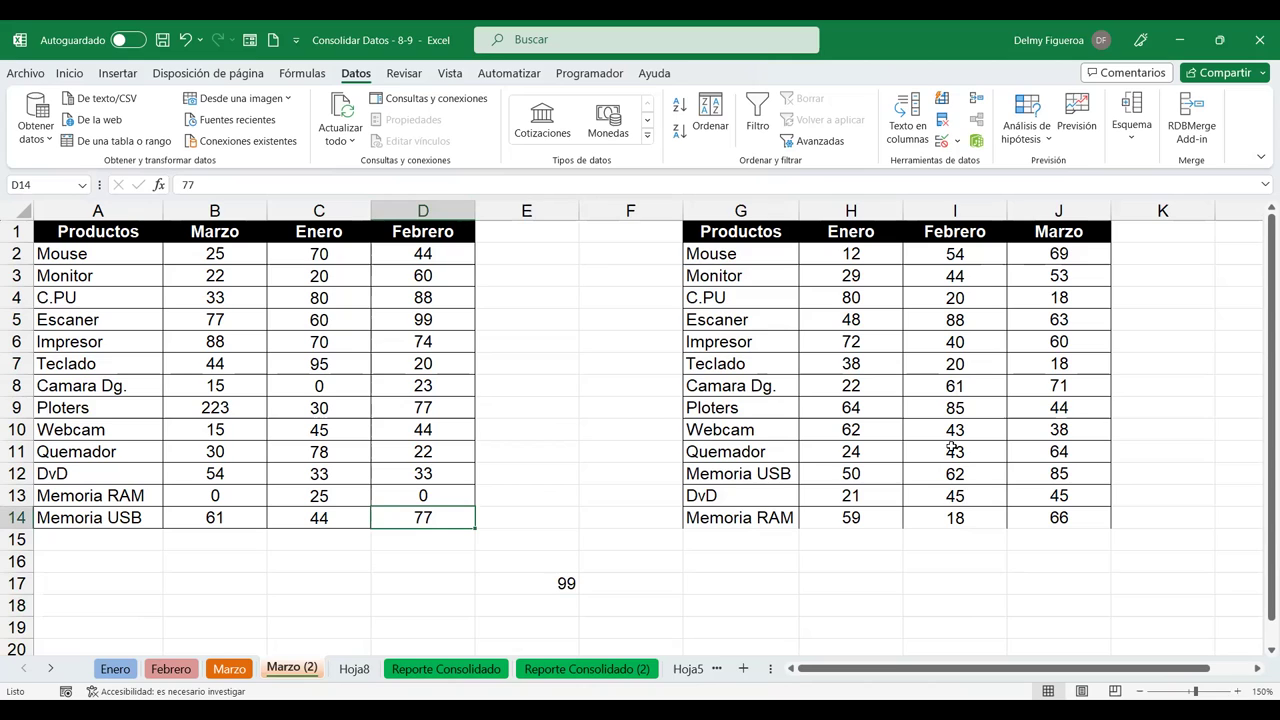
pyautogui.click(717, 583)
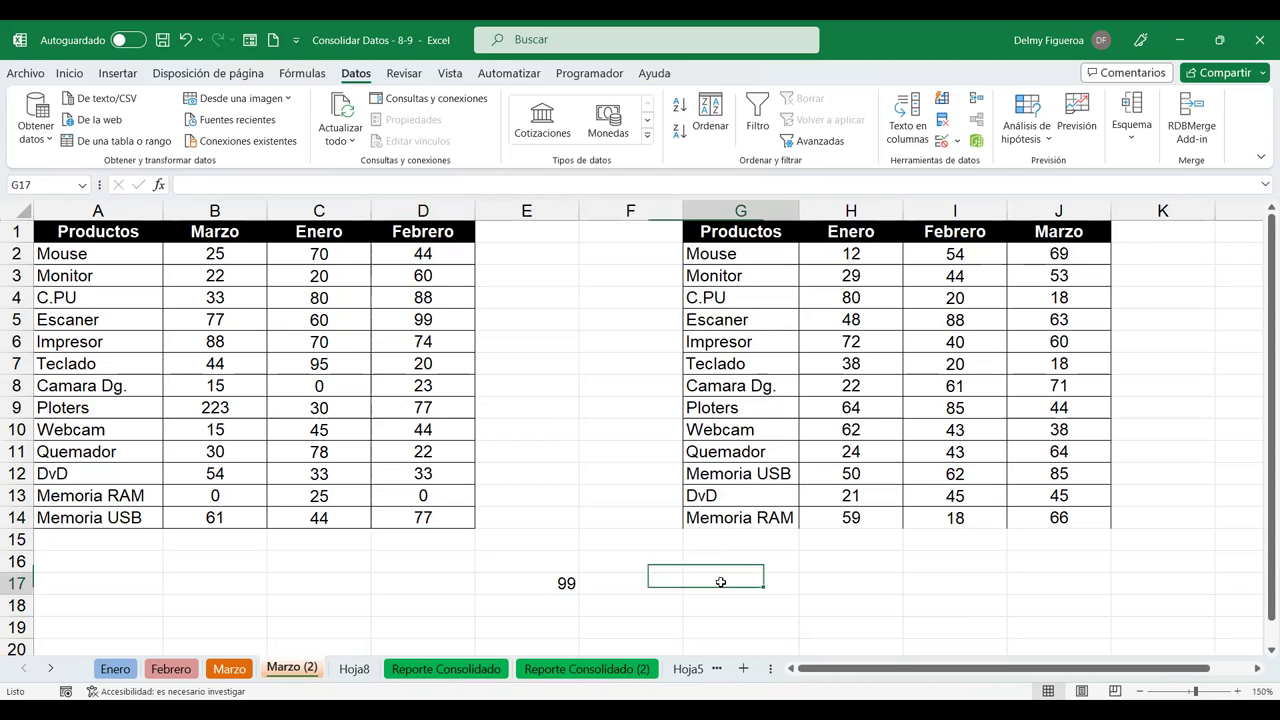
pyautogui.write('+77+62')
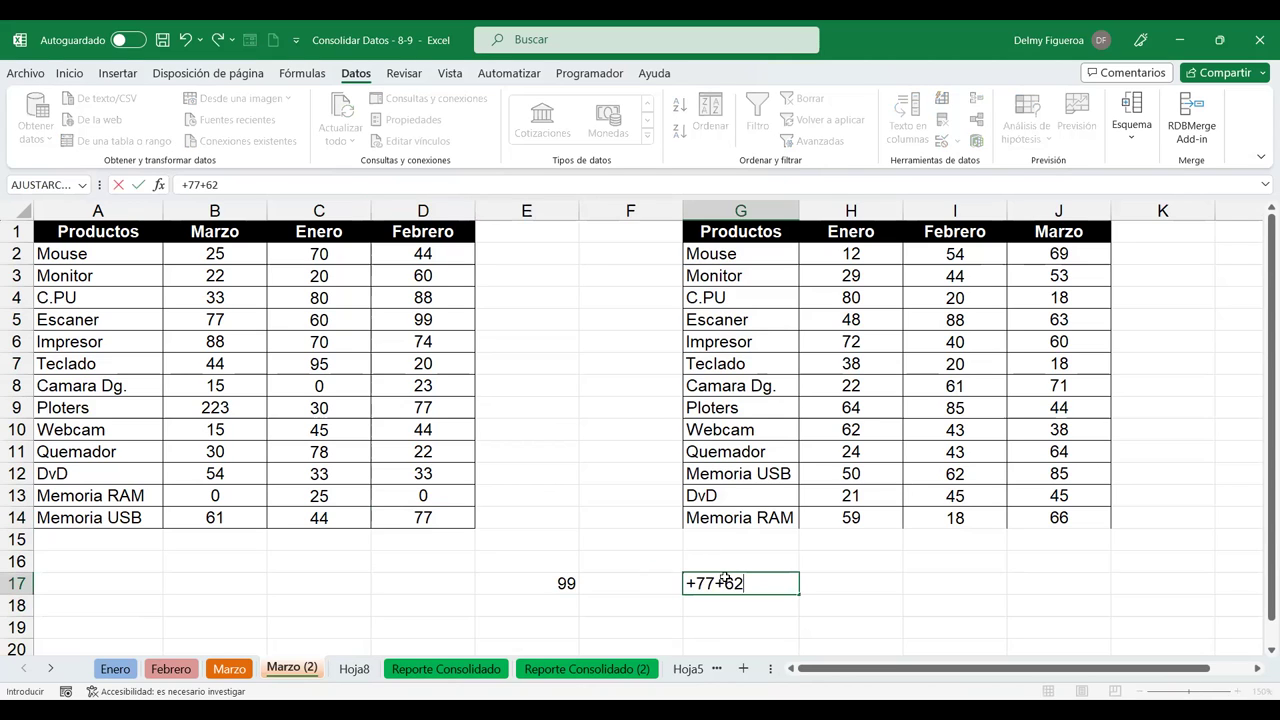
pyautogui.press('Return')
pyautogui.click(355, 669)
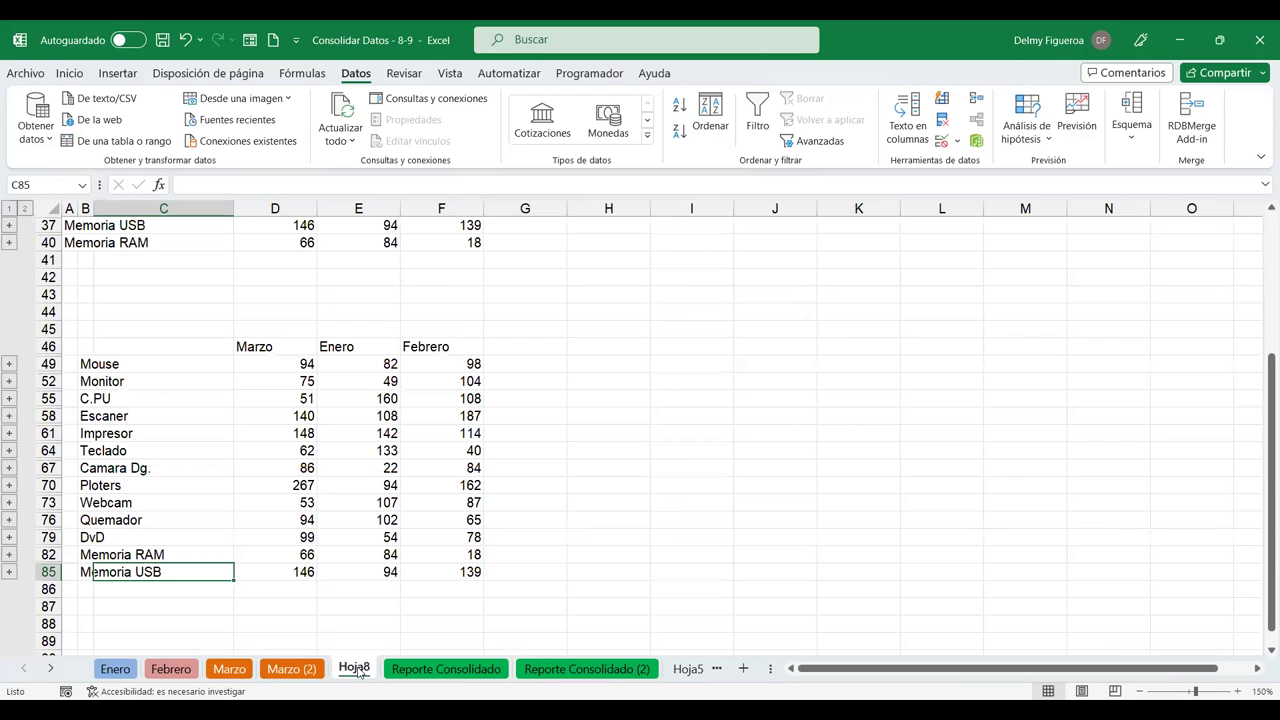
pyautogui.click(468, 570)
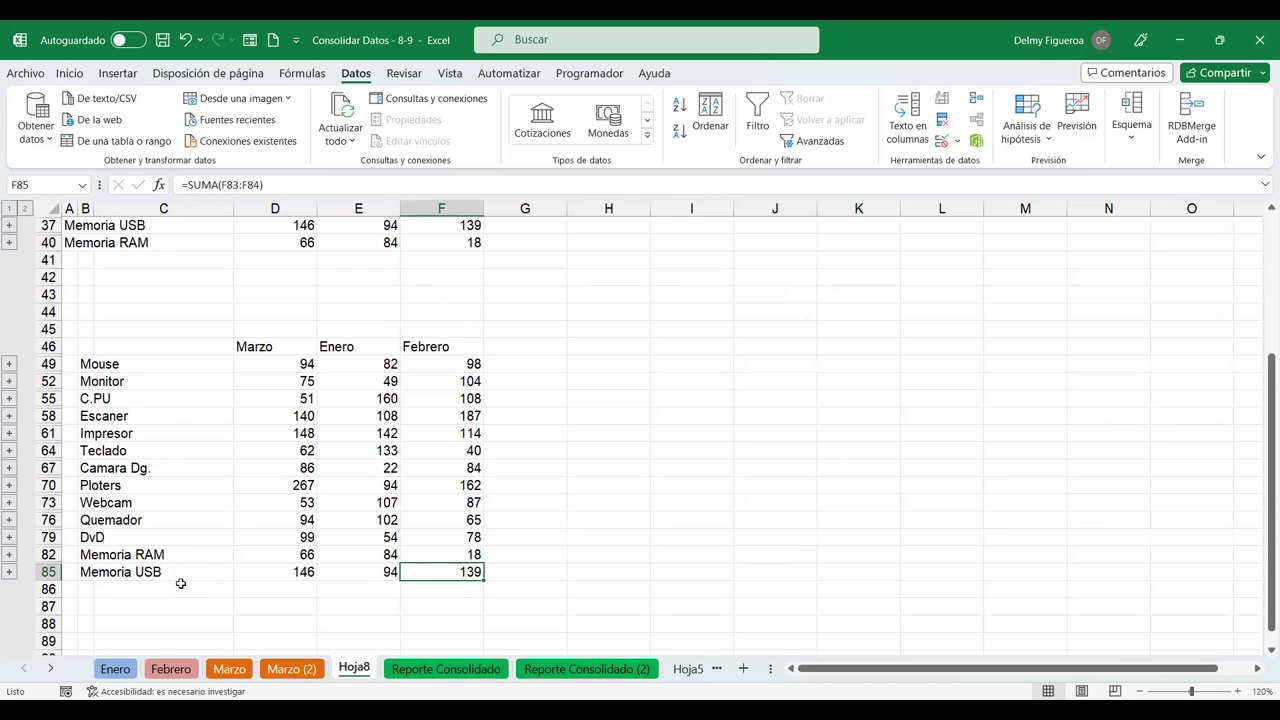
pyautogui.click(291, 668)
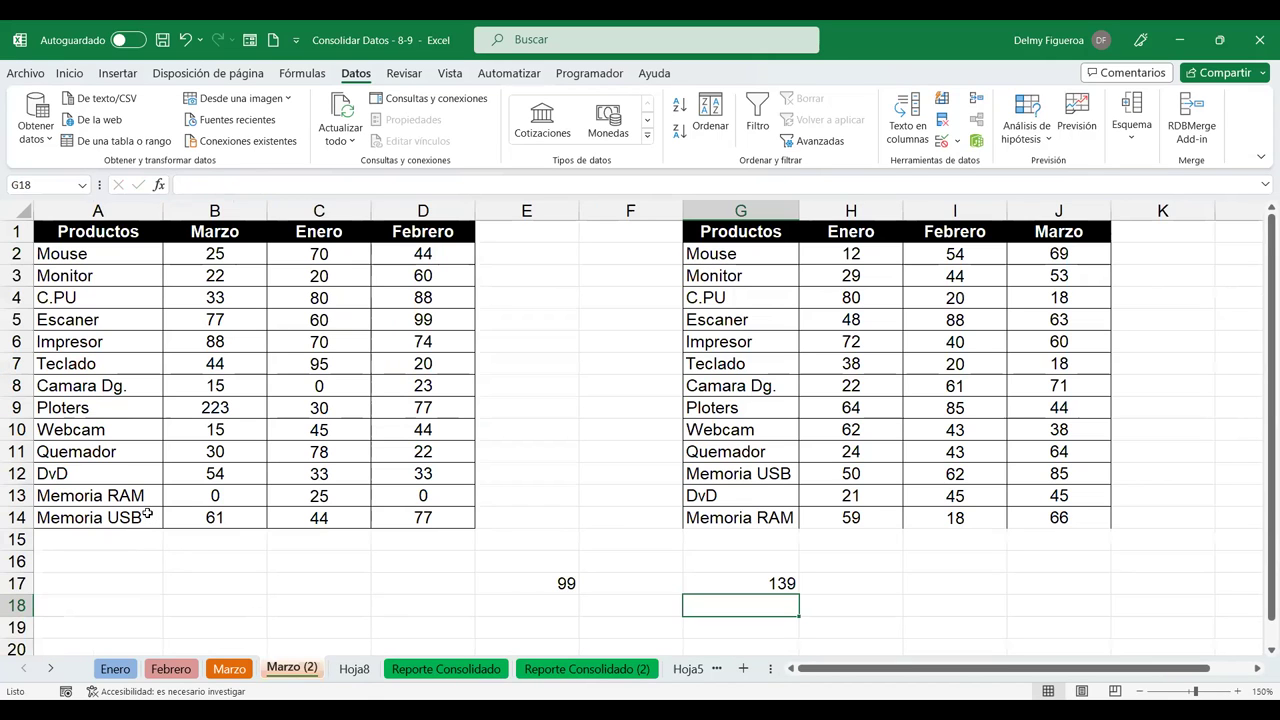
# Rename the right table's Webcam entry in G10 to 'Cámara web', then add new sheet Hoja9.
pyautogui.click(123, 430)
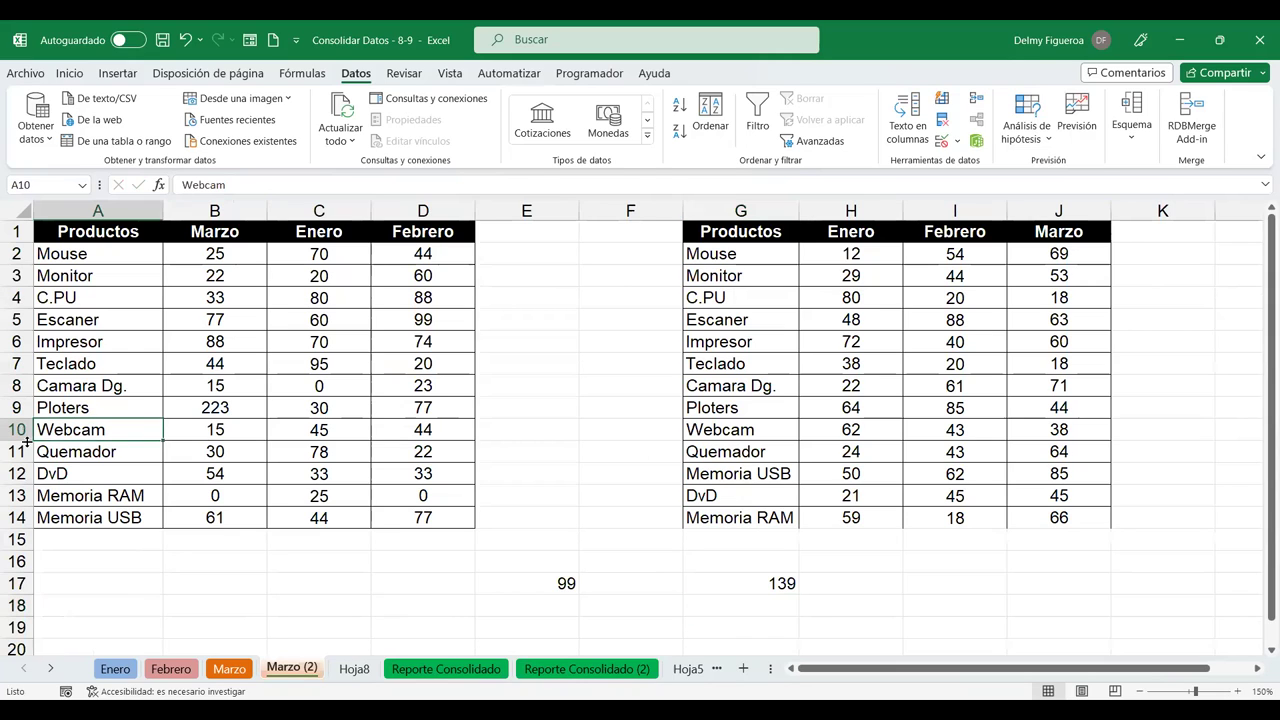
pyautogui.click(748, 429)
pyautogui.write('C´ma')
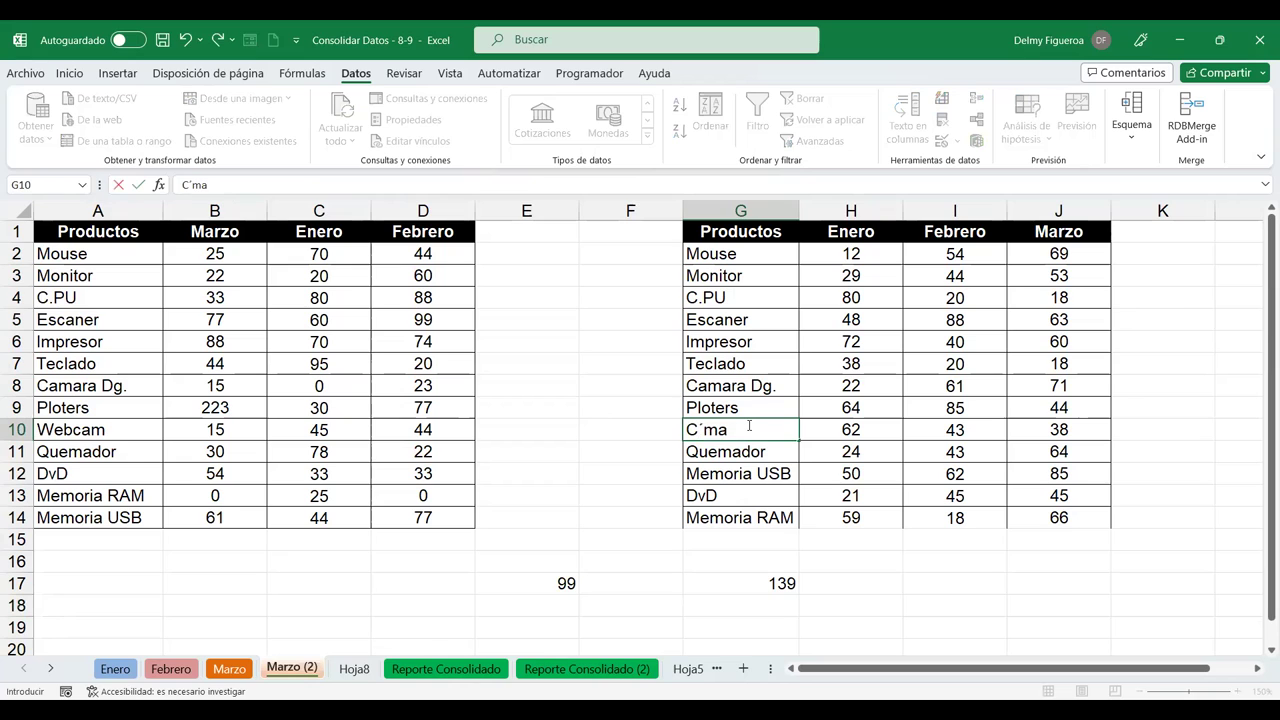
pyautogui.press('BackSpace')
pyautogui.press('BackSpace')
pyautogui.press('BackSpace')
pyautogui.write('ámara web')
pyautogui.press('Return')
pyautogui.write('}')
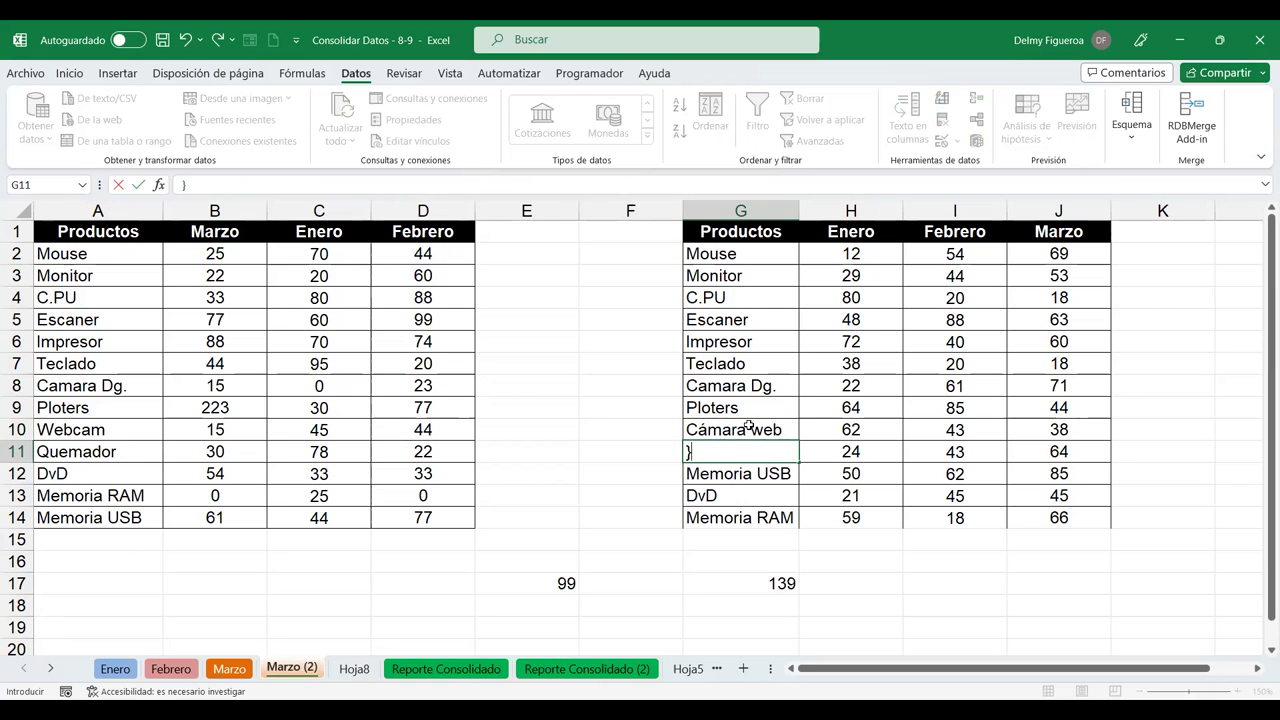
pyautogui.press('Escape')
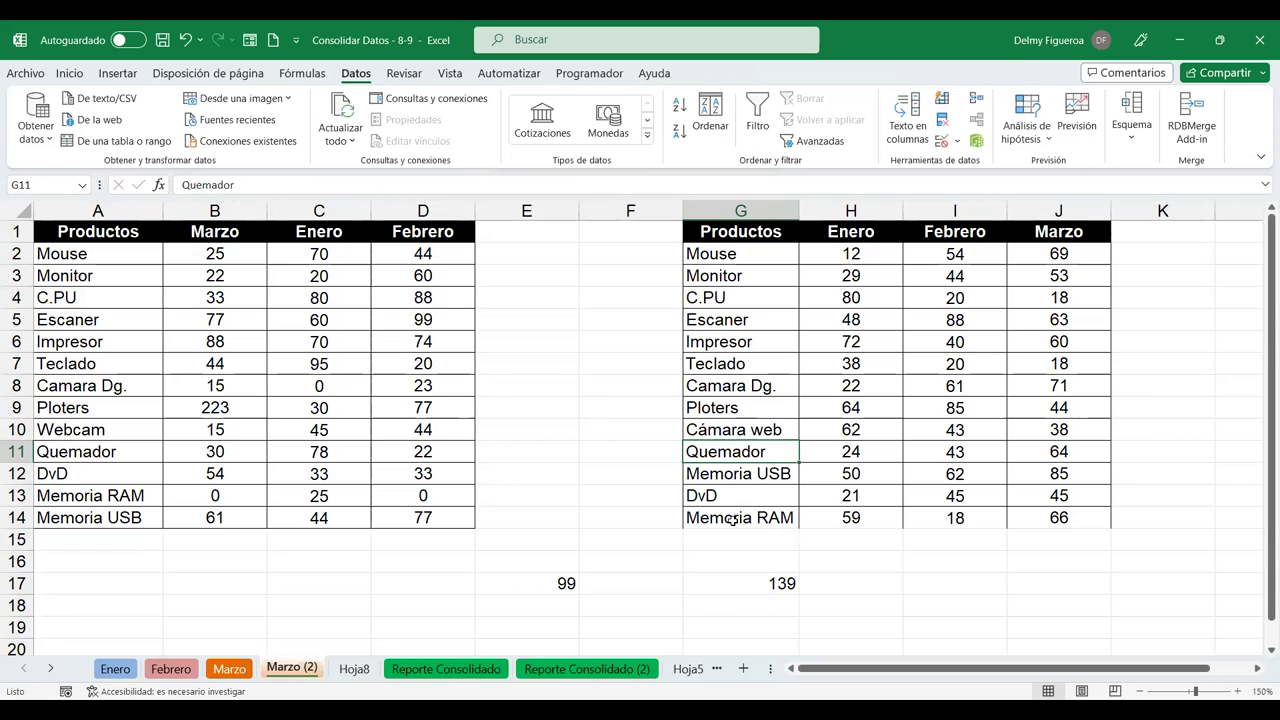
pyautogui.click(743, 668)
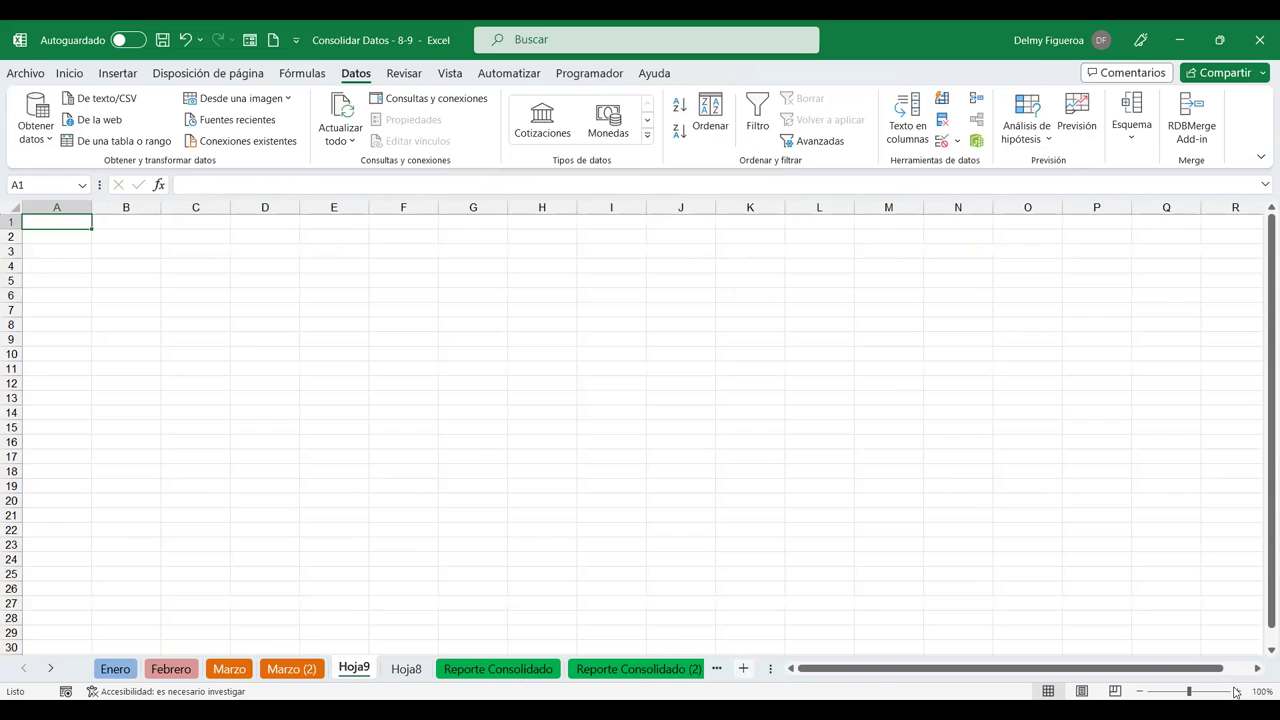
# Look over the Webcam and Cámara web entries in the Marzo (2) source tables.
pyautogui.click(1236, 692)
pyautogui.click(1236, 692)
pyautogui.click(268, 668)
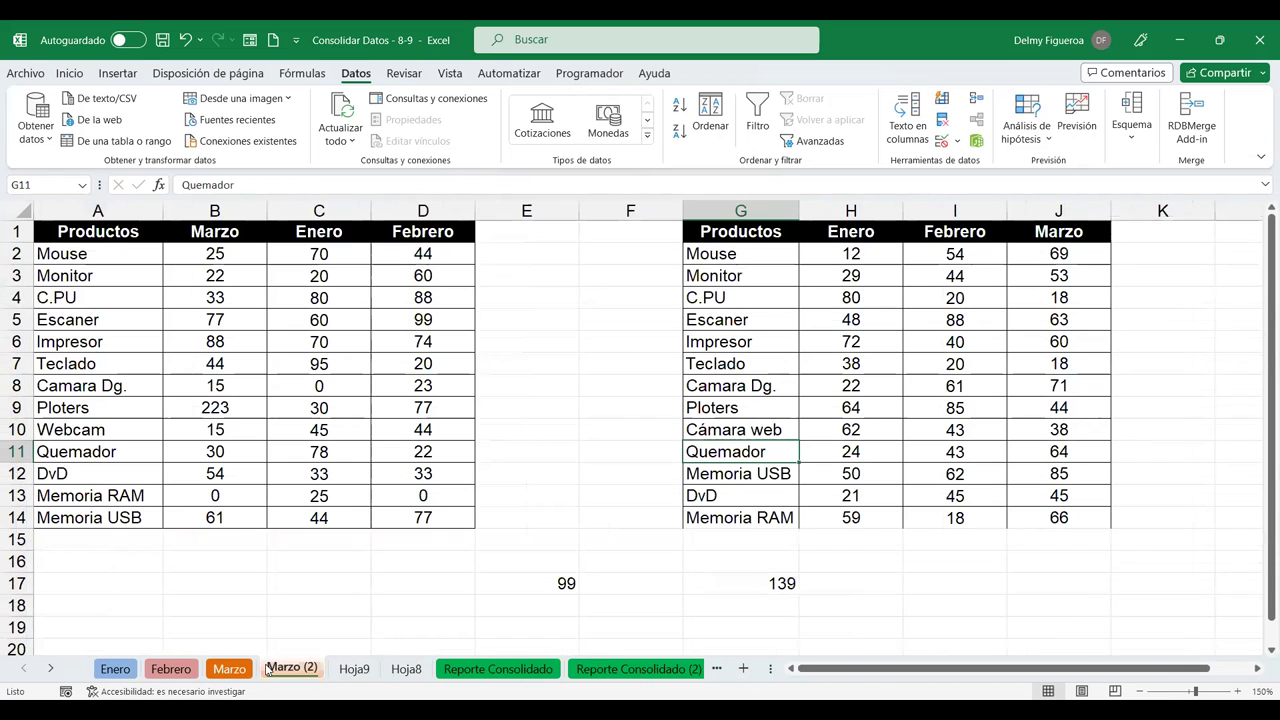
pyautogui.click(97, 430)
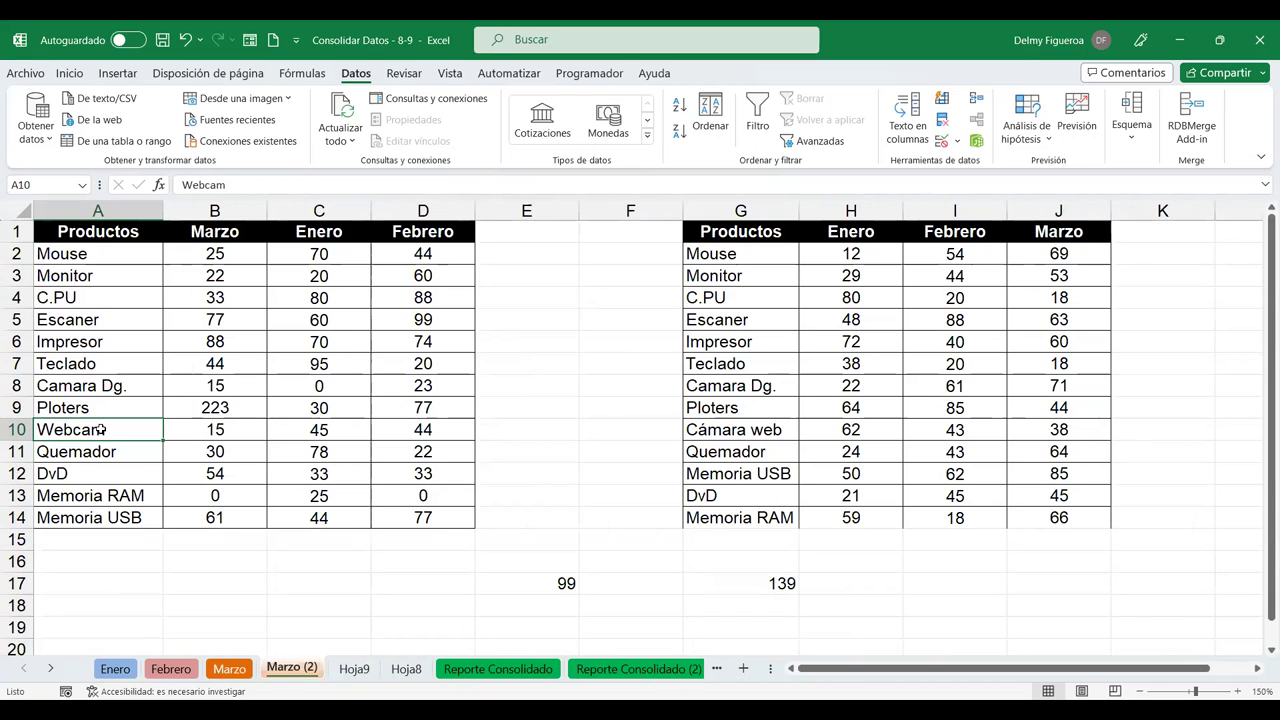
pyautogui.click(742, 429)
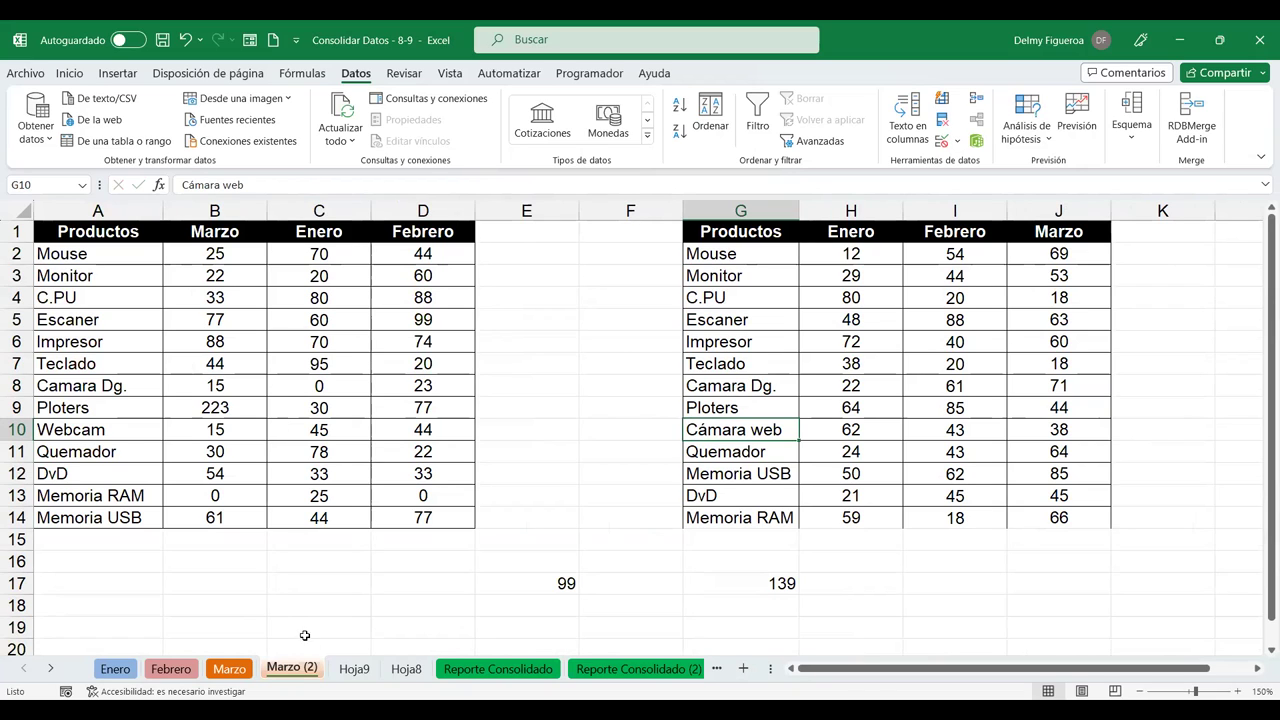
pyautogui.click(354, 668)
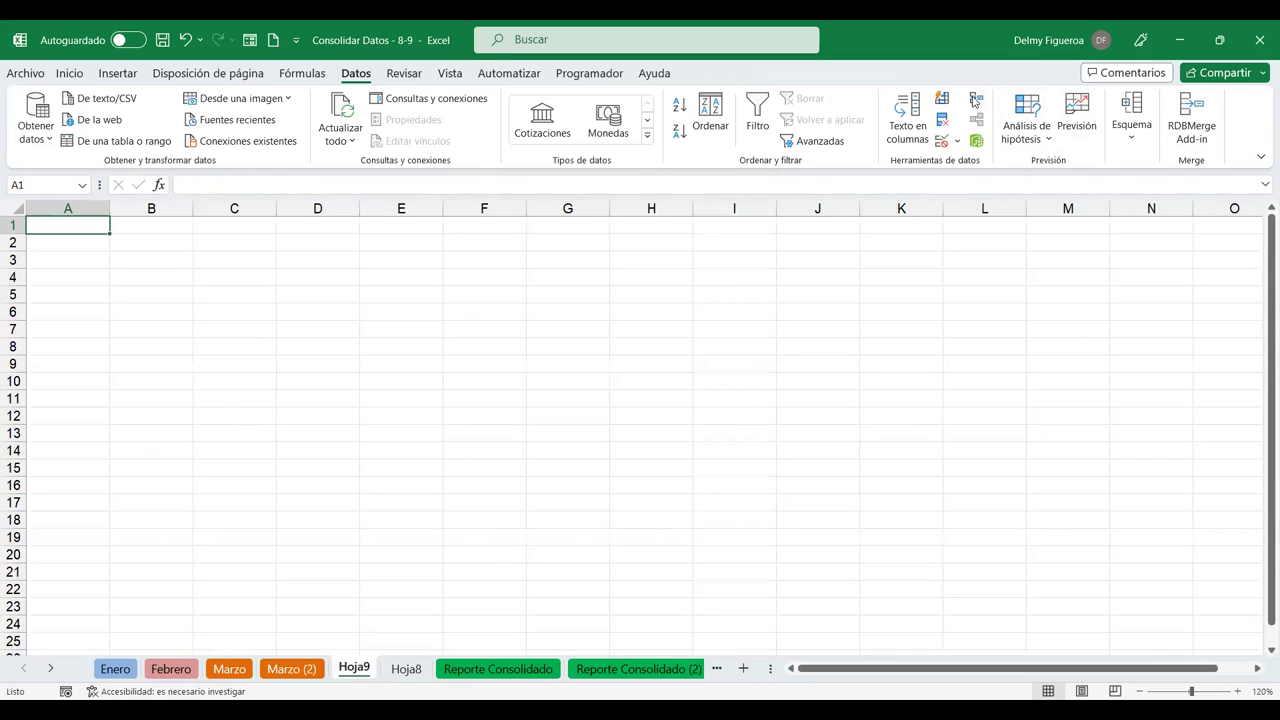
pyautogui.click(291, 668)
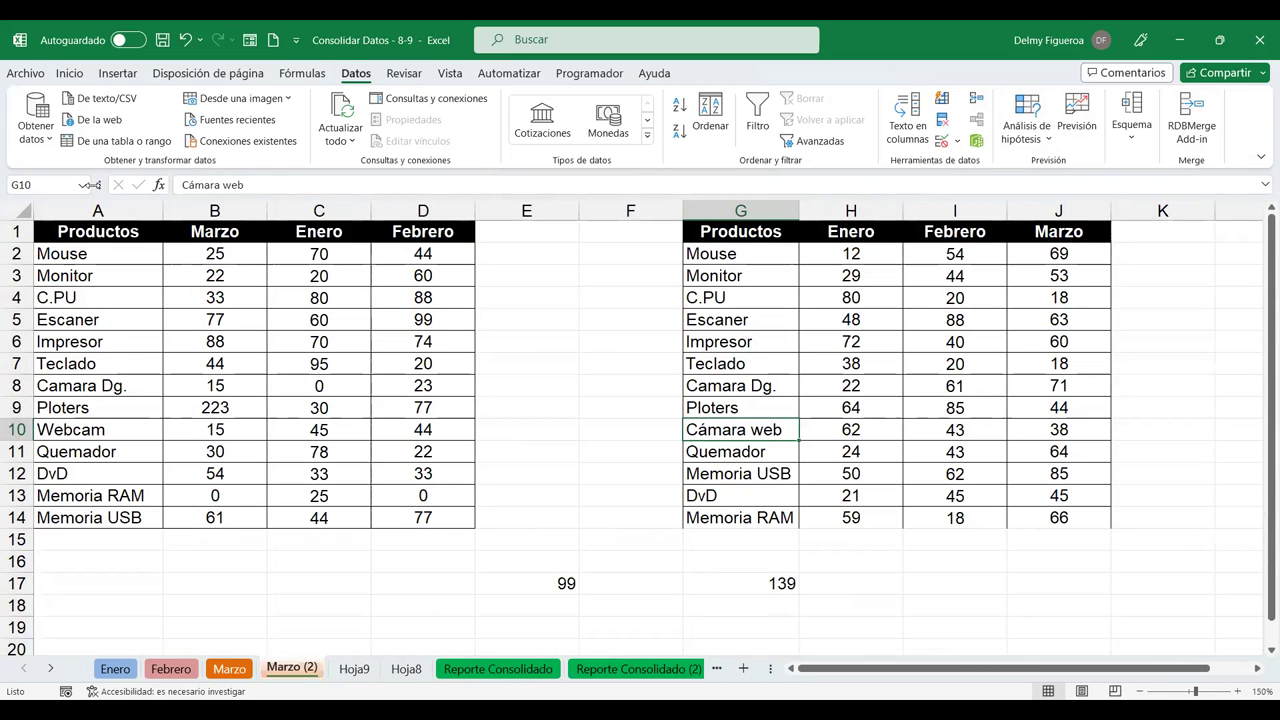
# Check the Tienda1 and Tienda2 named ranges, then start Consolidar on the empty Hoja9.
pyautogui.click(85, 185)
pyautogui.click(60, 203)
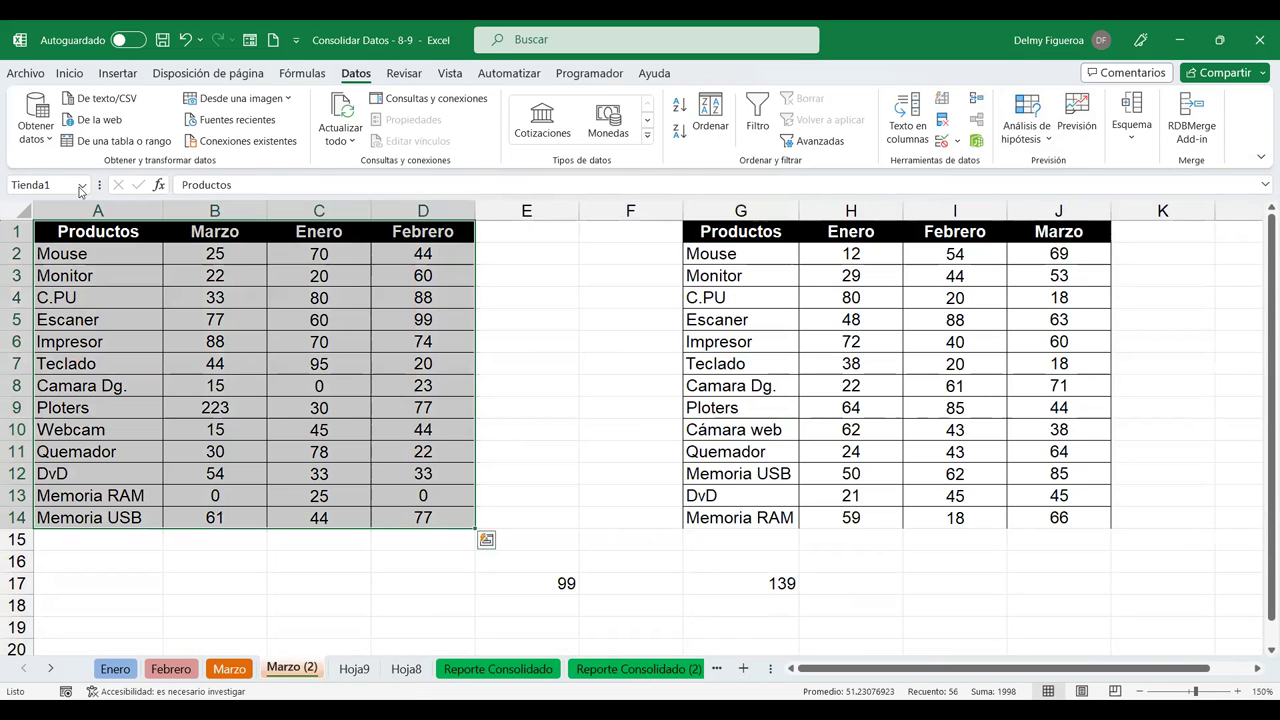
pyautogui.click(85, 185)
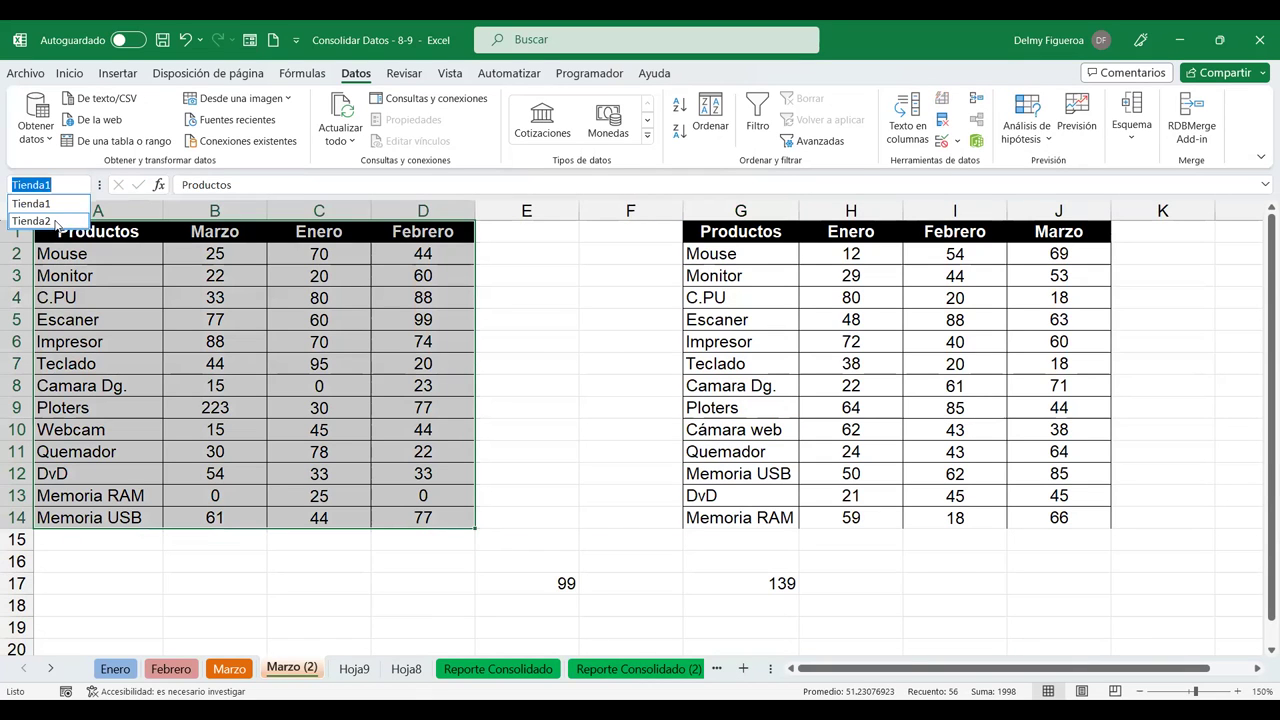
pyautogui.click(56, 221)
pyautogui.click(350, 668)
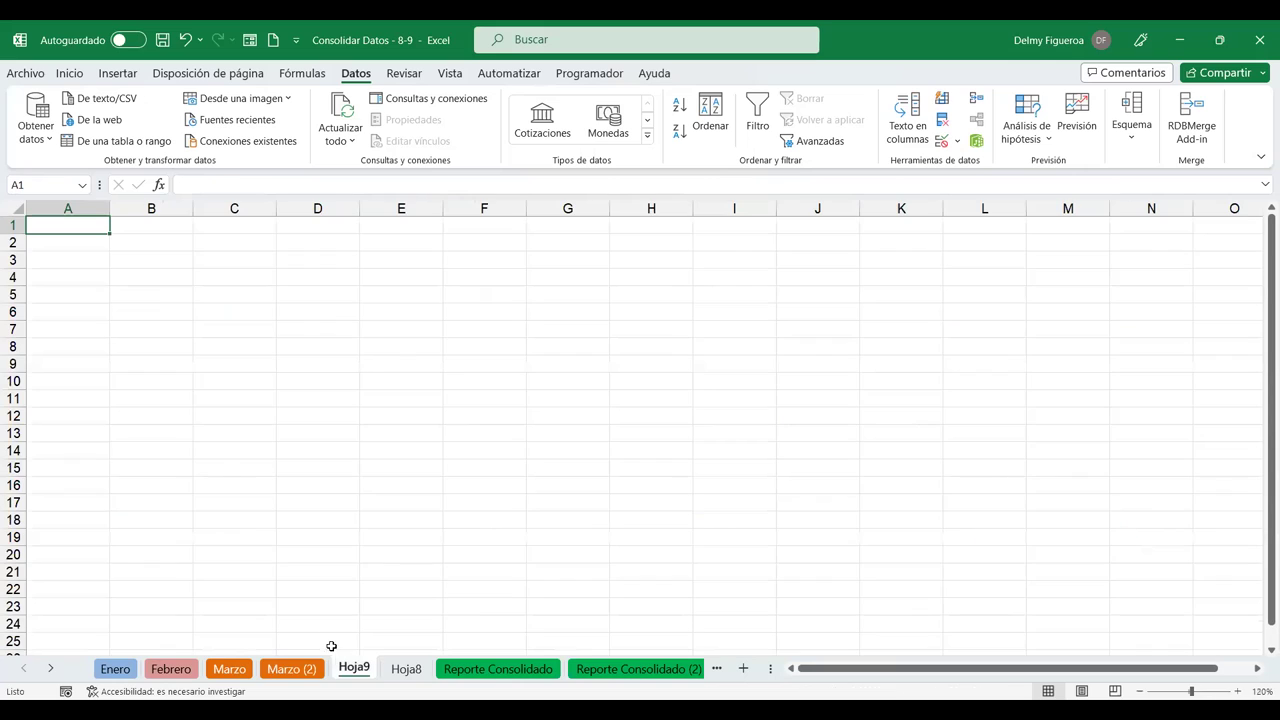
pyautogui.click(976, 98)
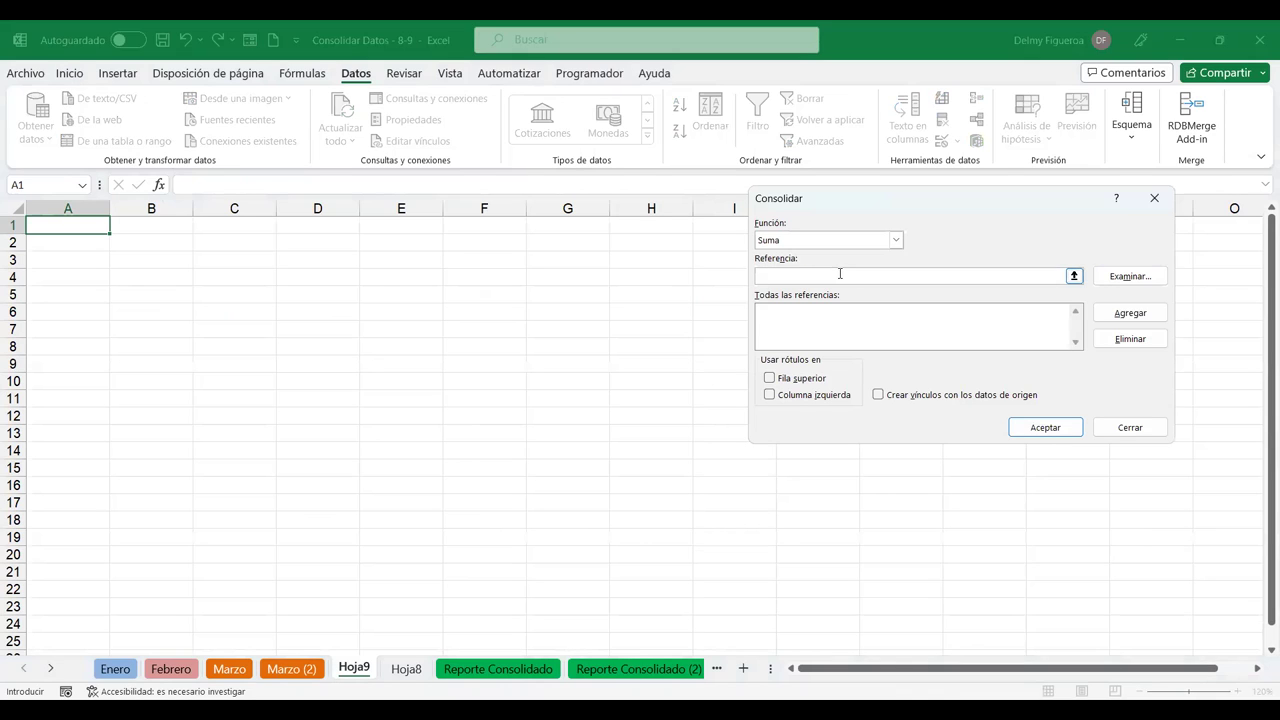
# Add the Tienda1 and Tienda2 named ranges as consolidation references using F3.
pyautogui.press('F3')
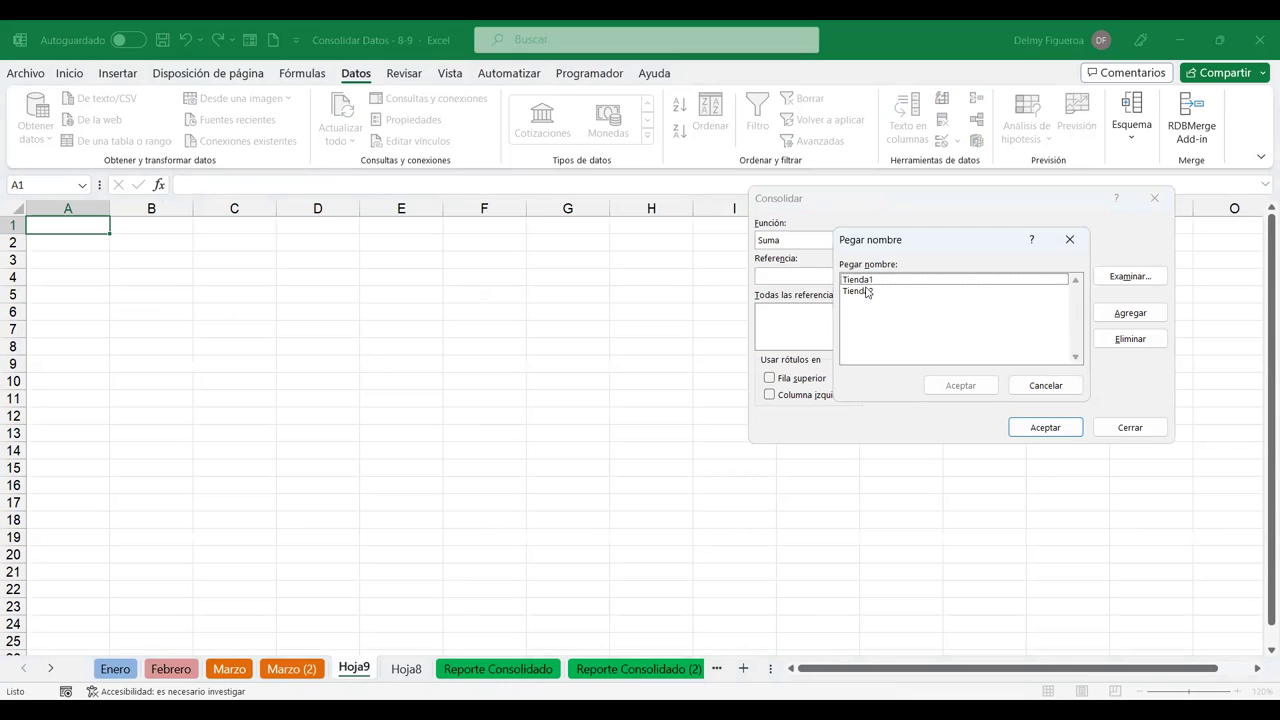
pyautogui.click(880, 281)
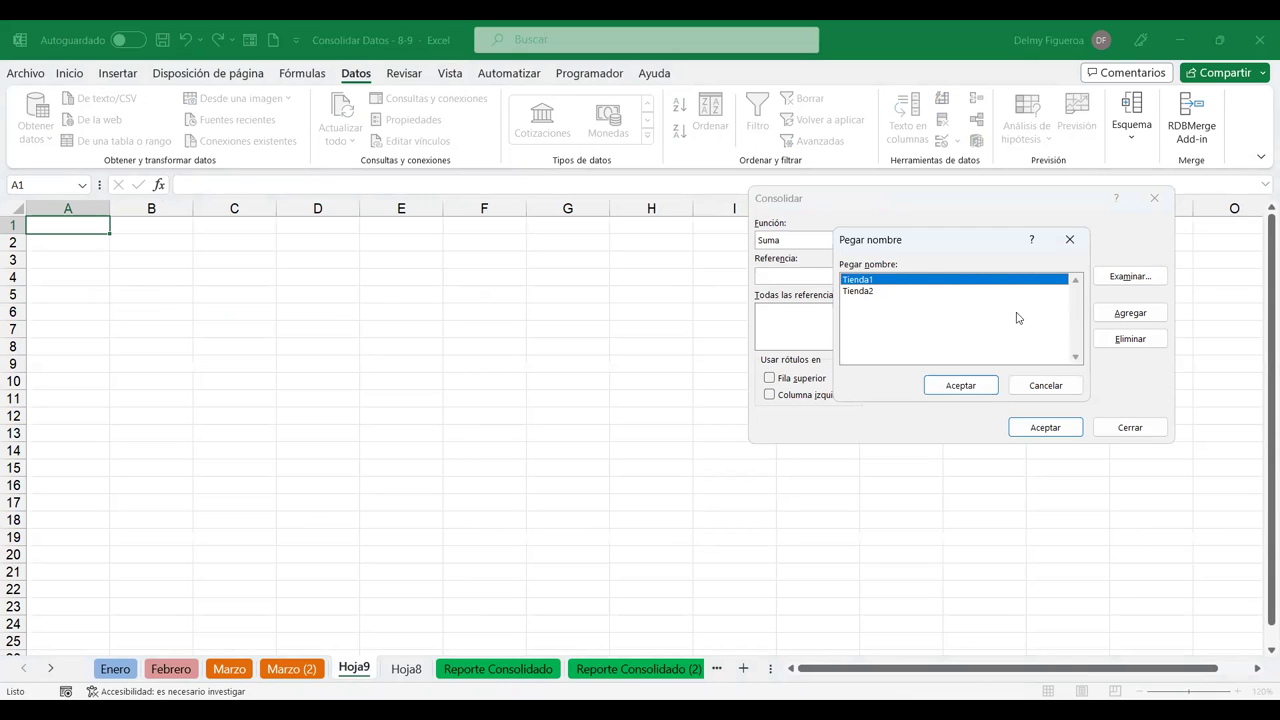
pyautogui.click(962, 386)
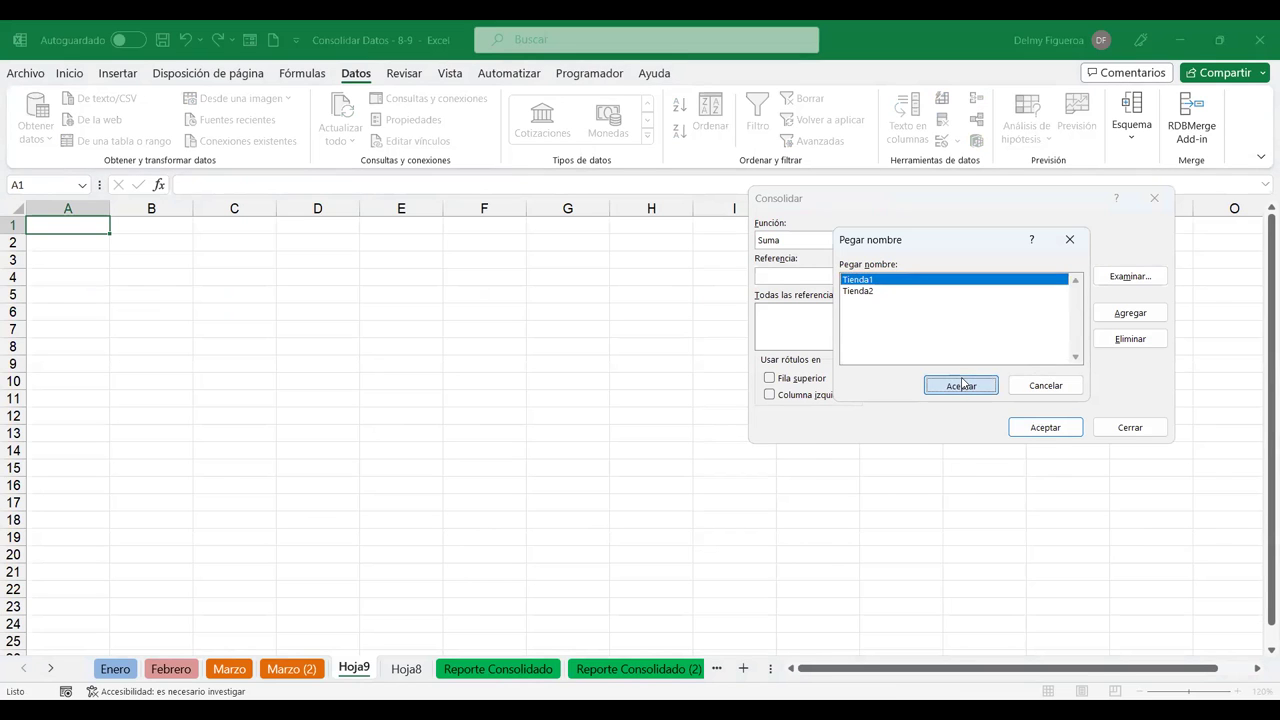
pyautogui.click(1120, 313)
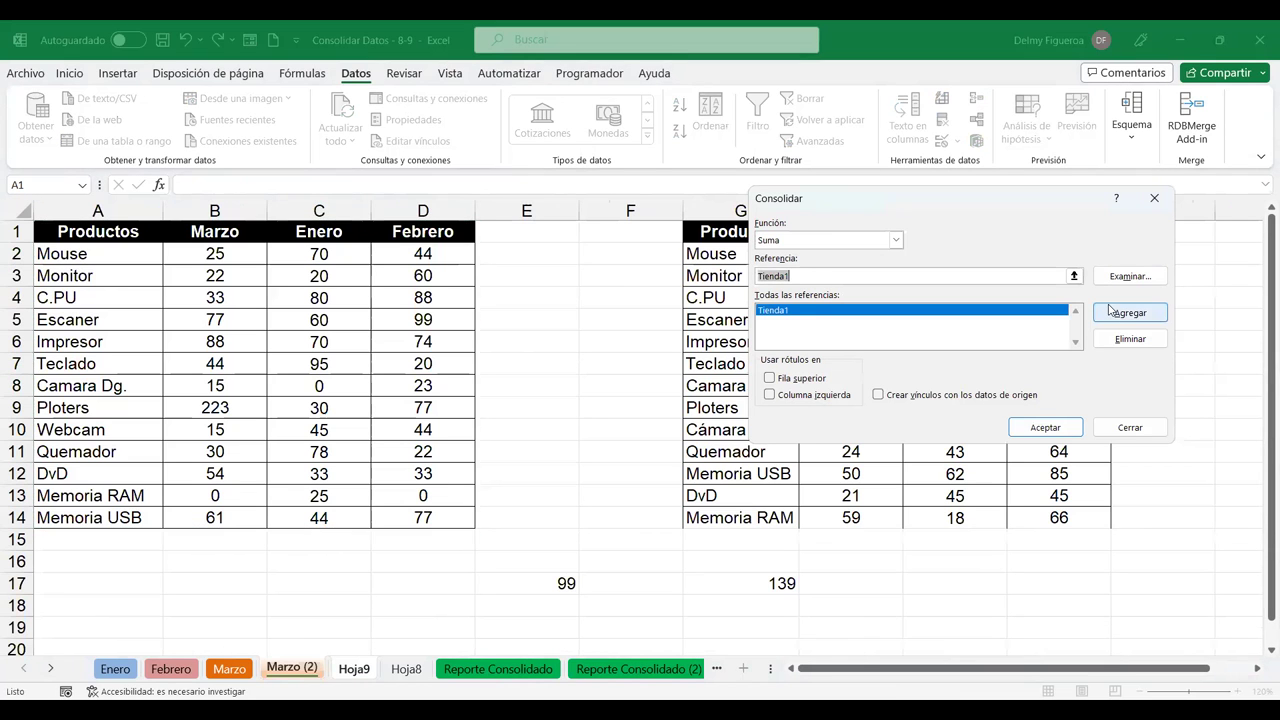
pyautogui.press('F3')
pyautogui.click(870, 291)
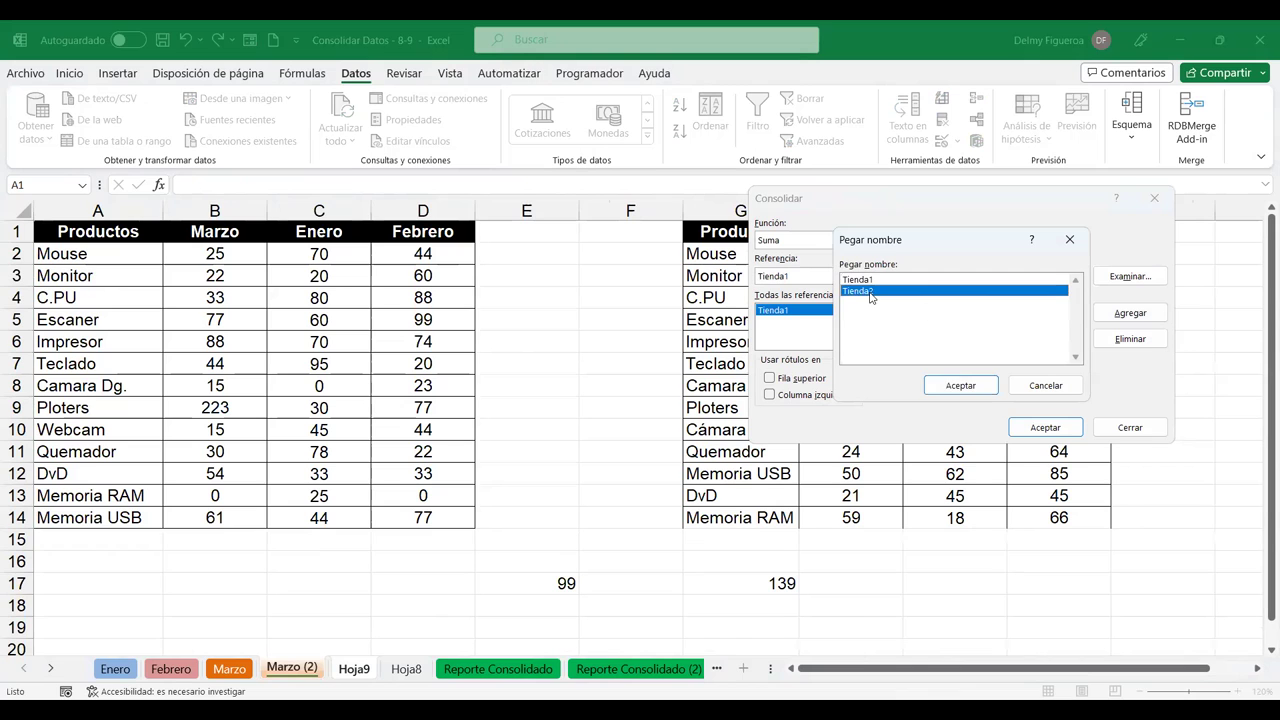
pyautogui.click(958, 388)
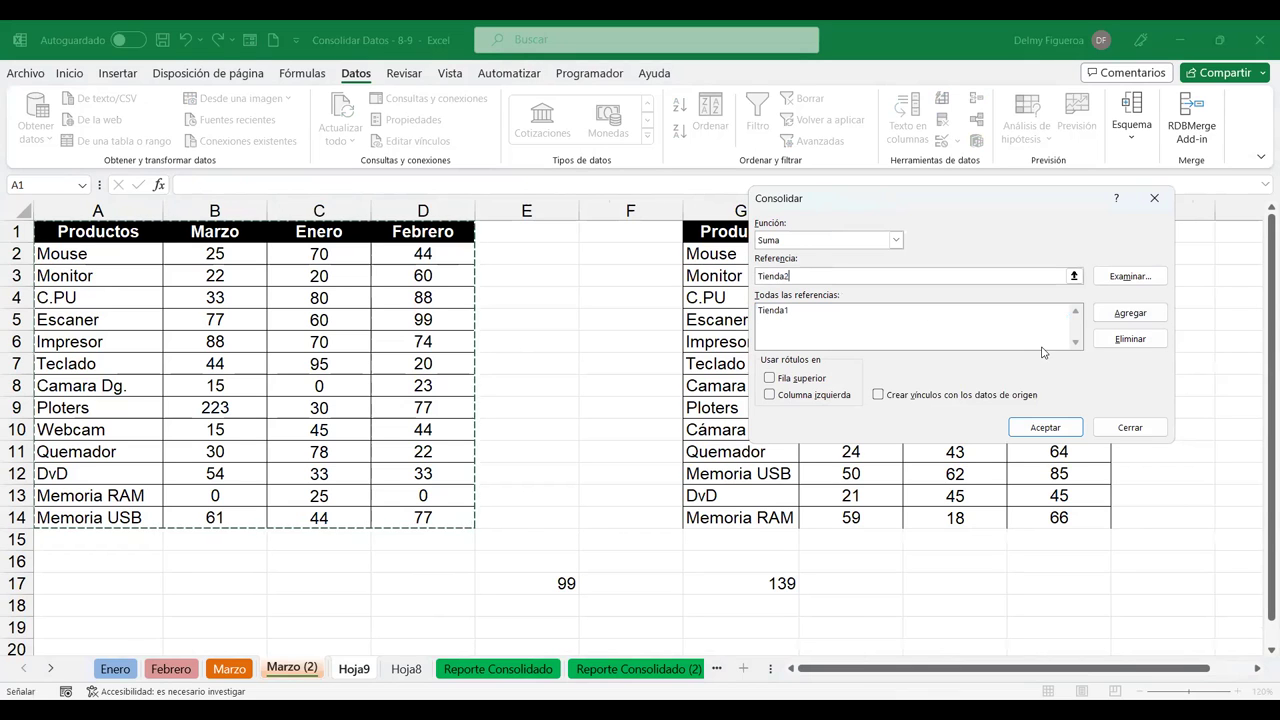
pyautogui.click(1118, 316)
# Enable Fila superior, Columna izquierda and Crear vínculos, and run the consolidation onto Hoja9.
pyautogui.click(769, 378)
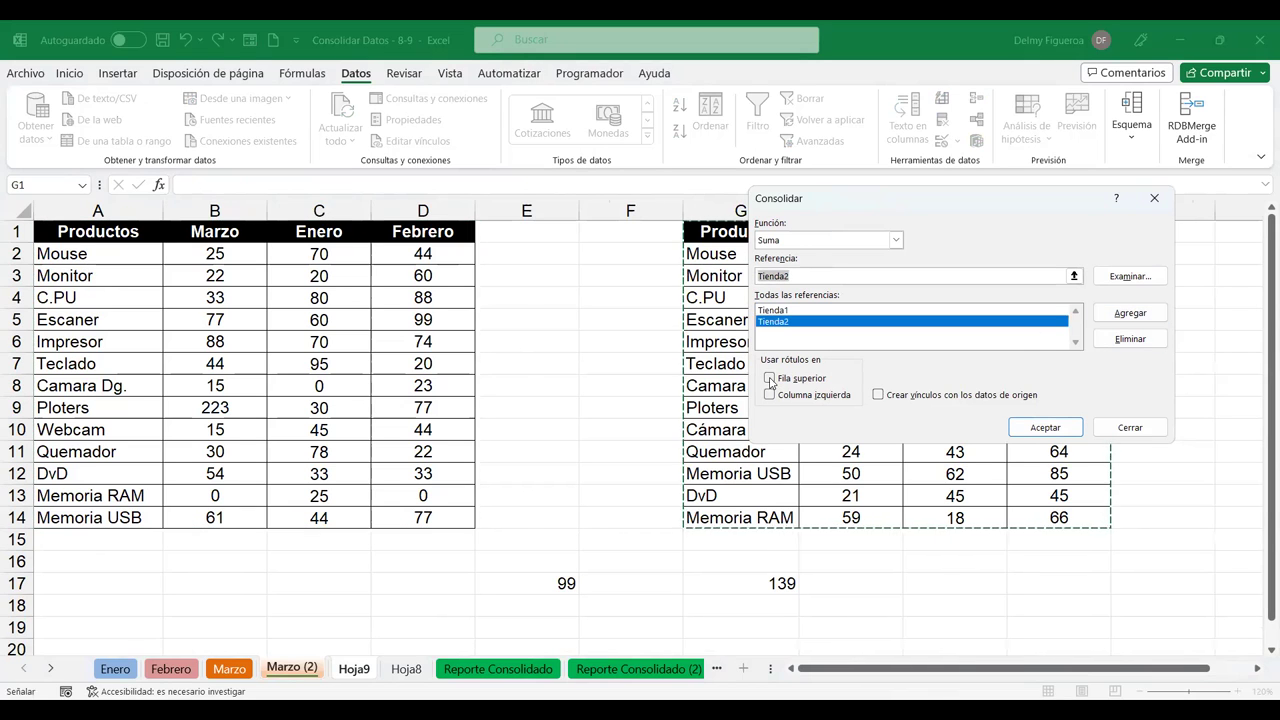
pyautogui.click(769, 395)
pyautogui.click(879, 396)
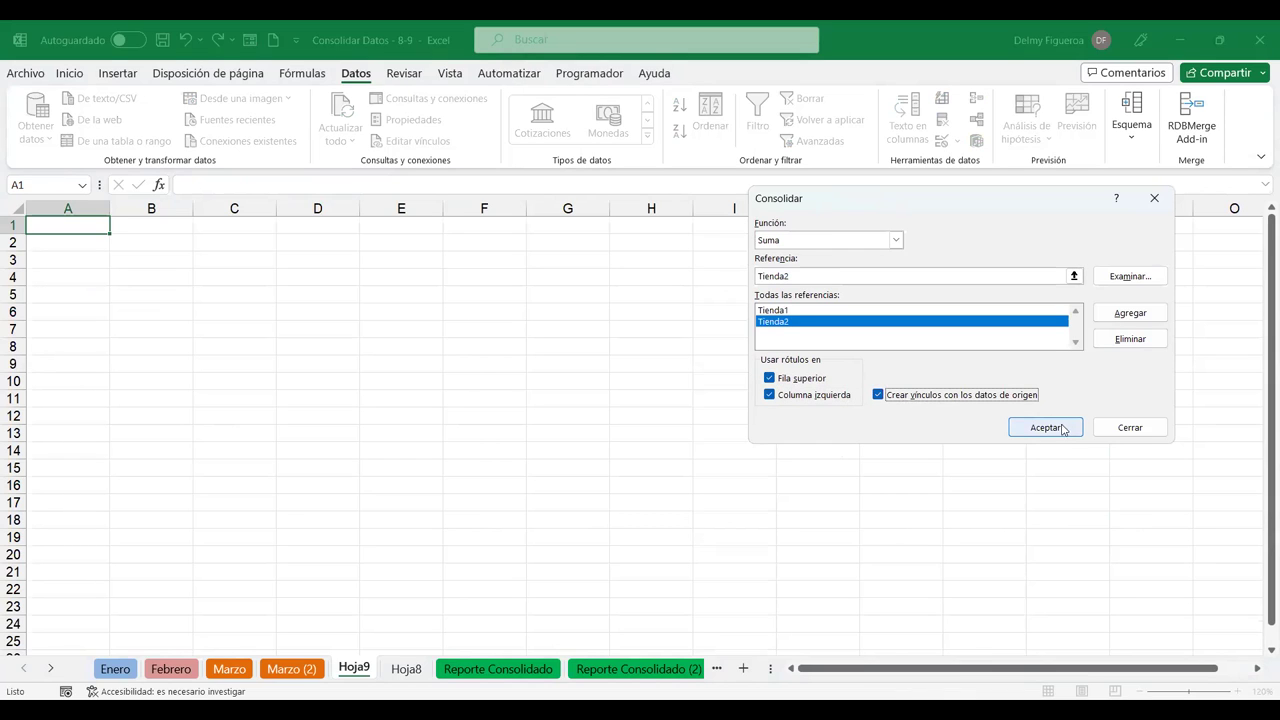
pyautogui.click(1060, 430)
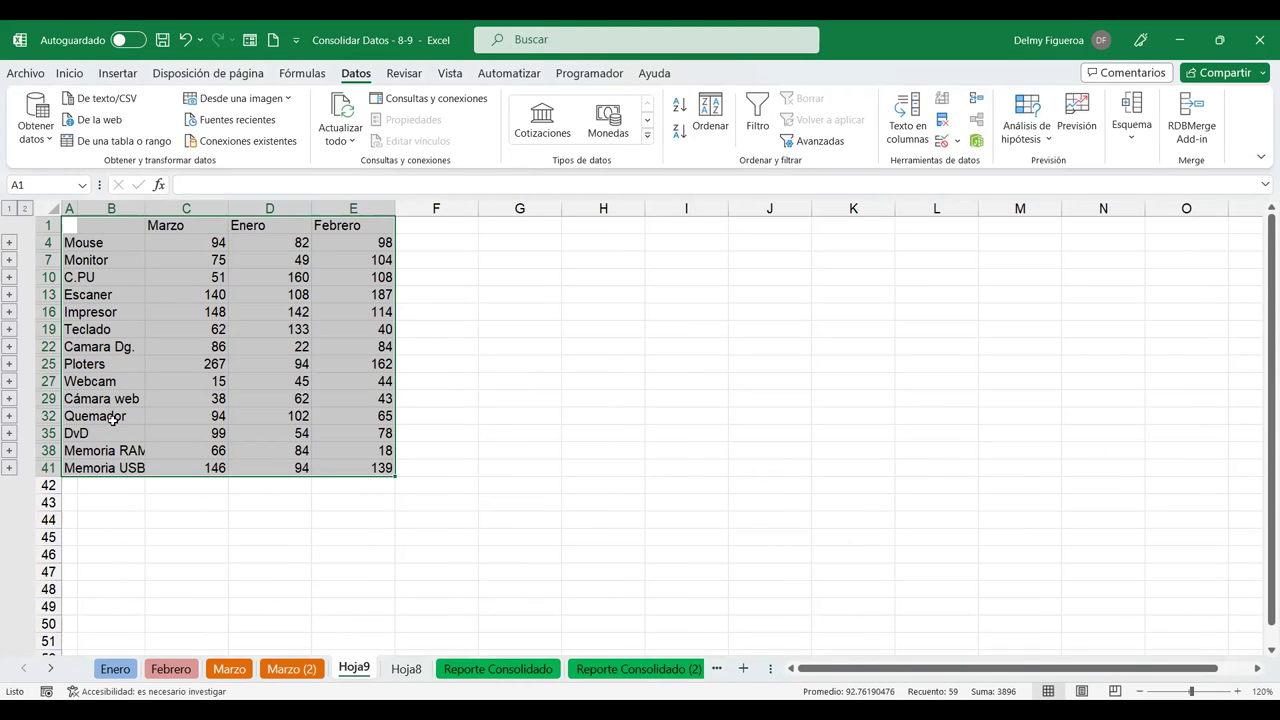
pyautogui.click(118, 384)
pyautogui.click(115, 400)
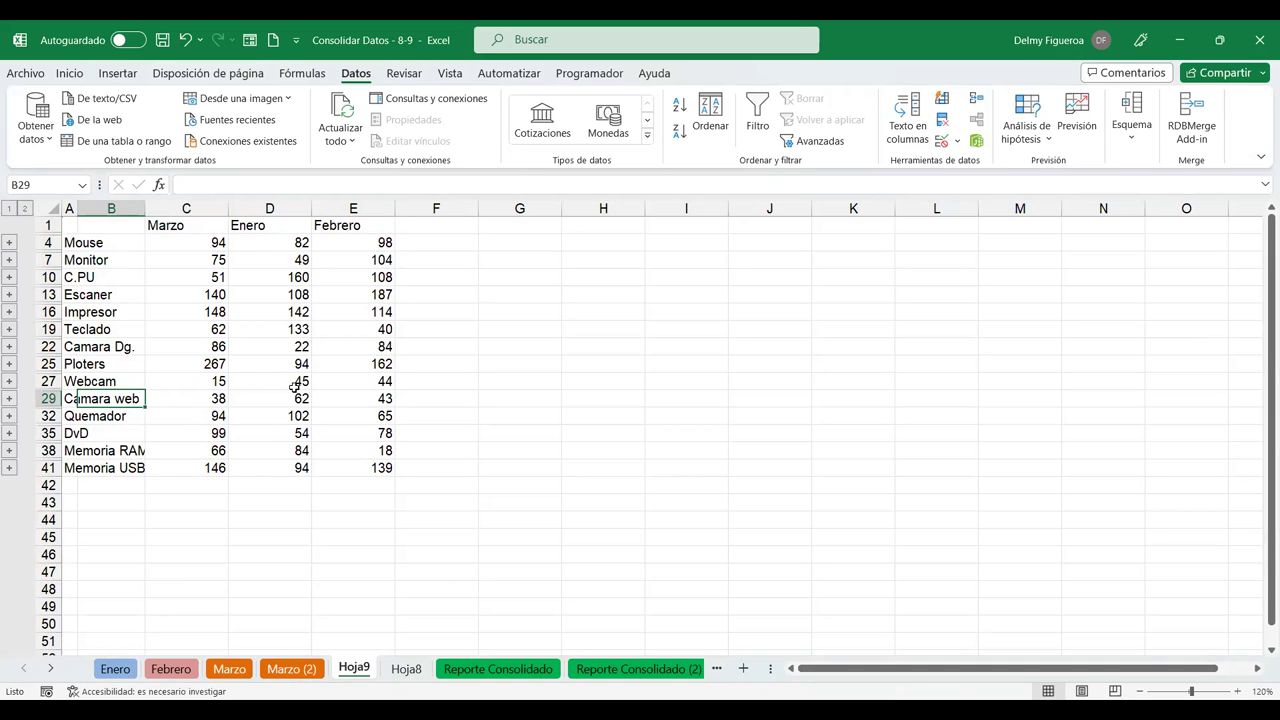
pyautogui.click(206, 398)
pyautogui.click(389, 385)
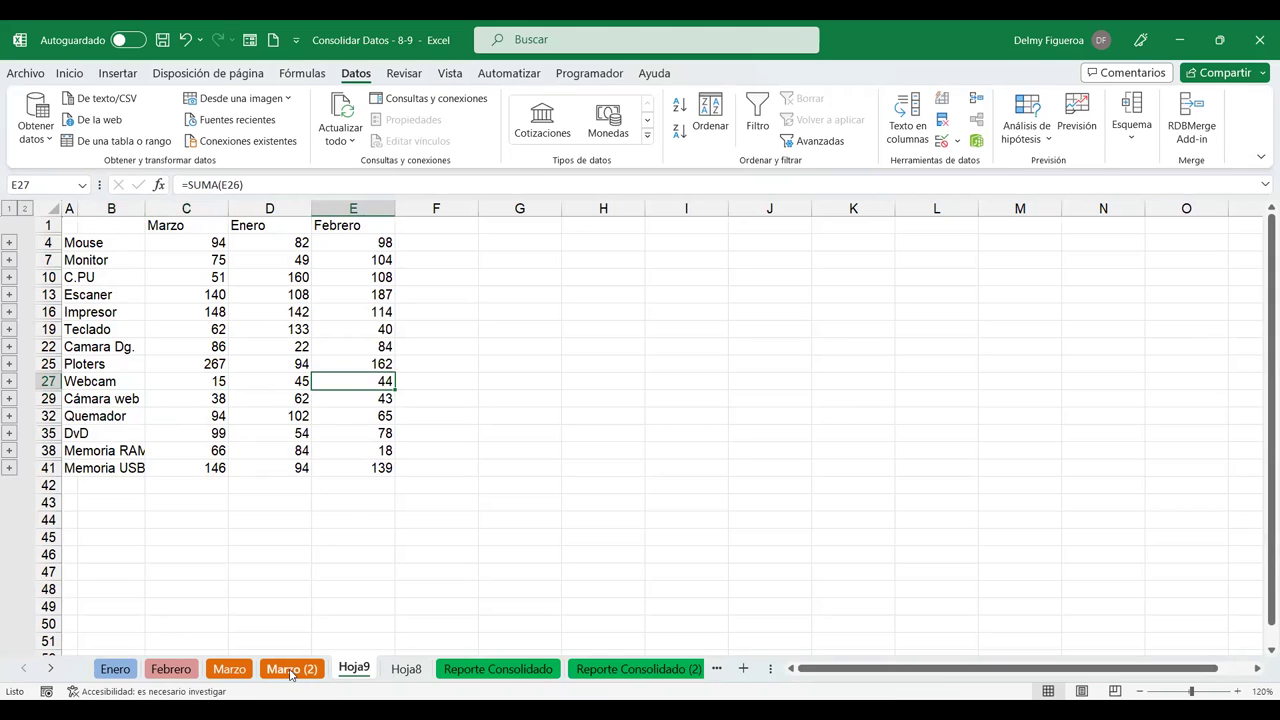
pyautogui.click(291, 670)
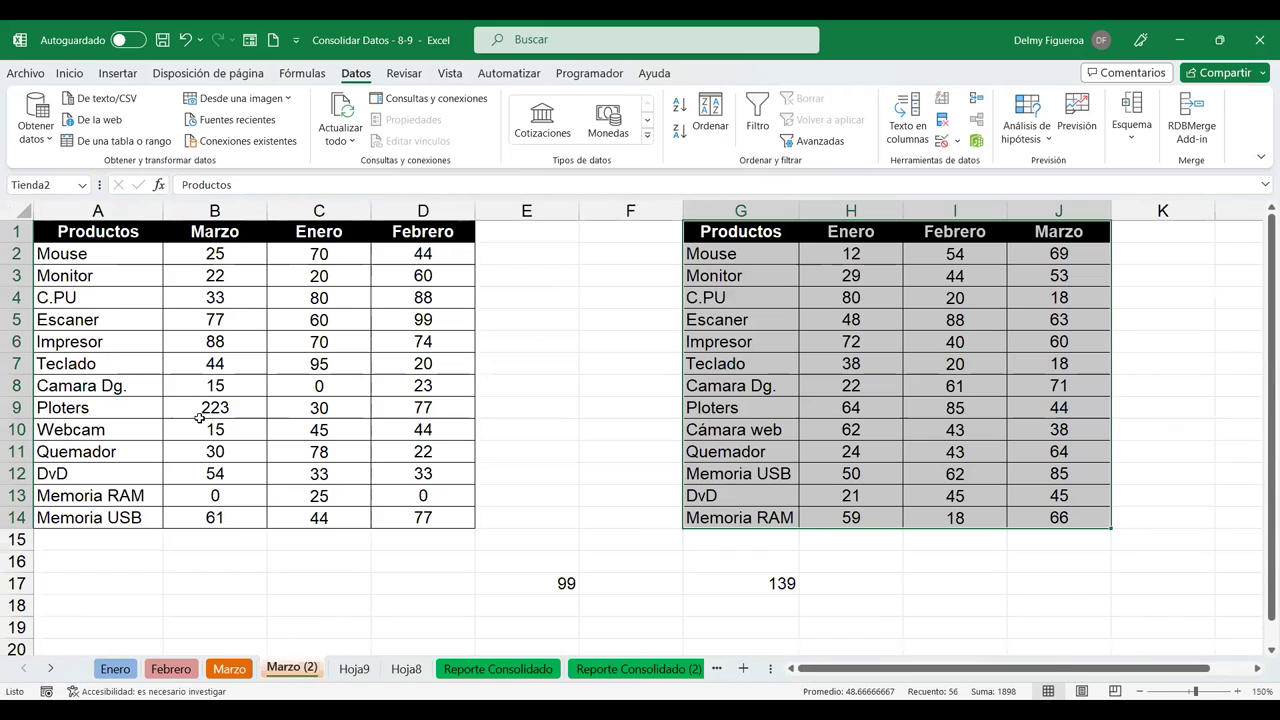
pyautogui.click(354, 669)
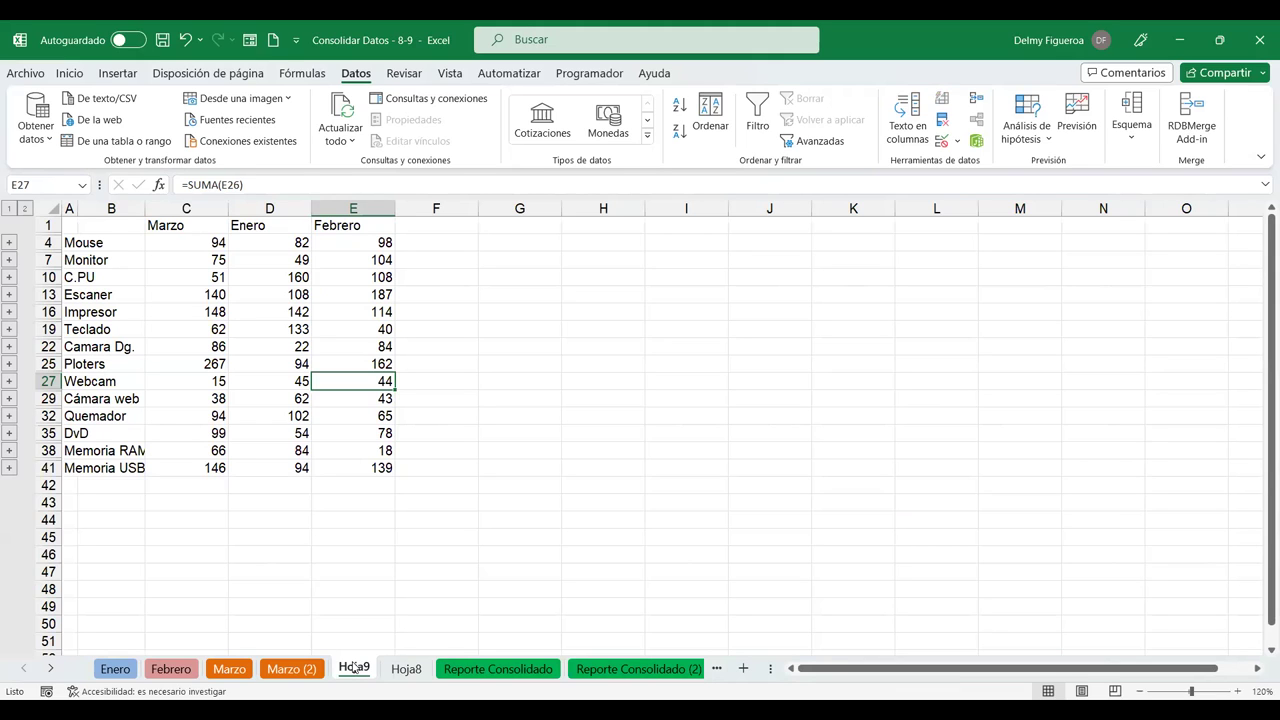
pyautogui.click(291, 670)
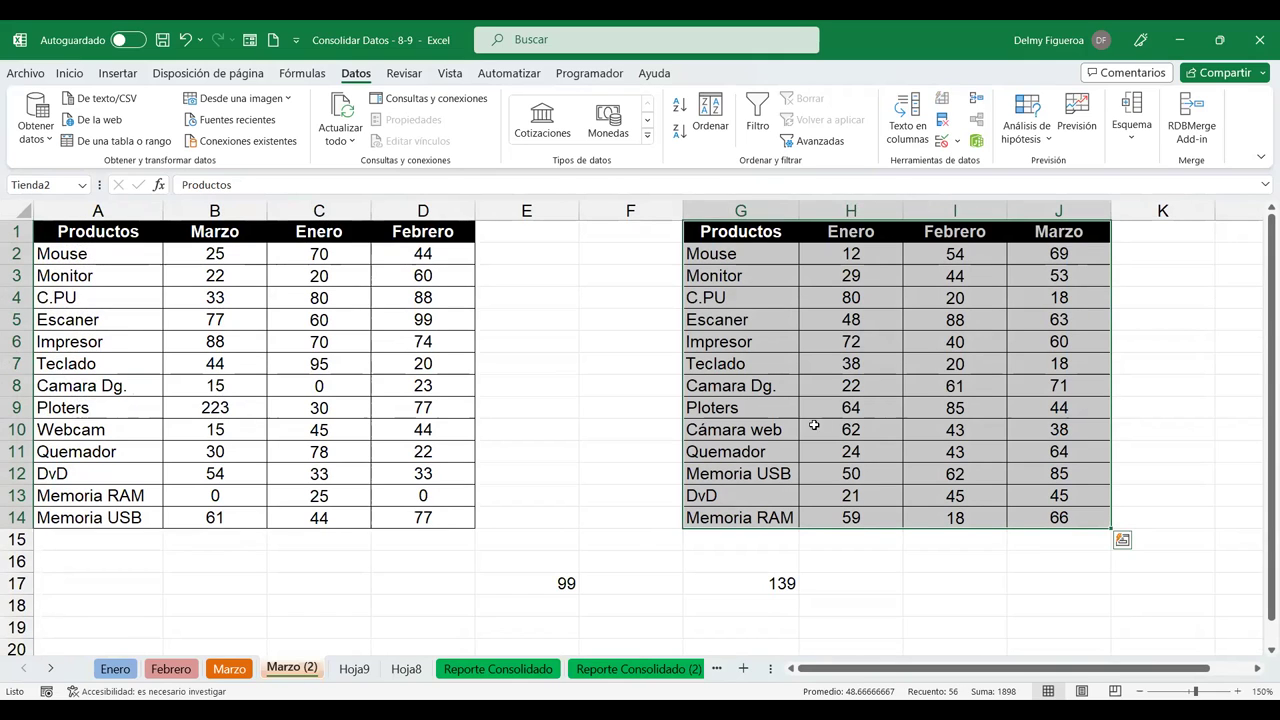
# Clear the Tienda2 selection and check the consolidated Webcam Marzo total at D29 on Hoja9.
pyautogui.click(518, 247)
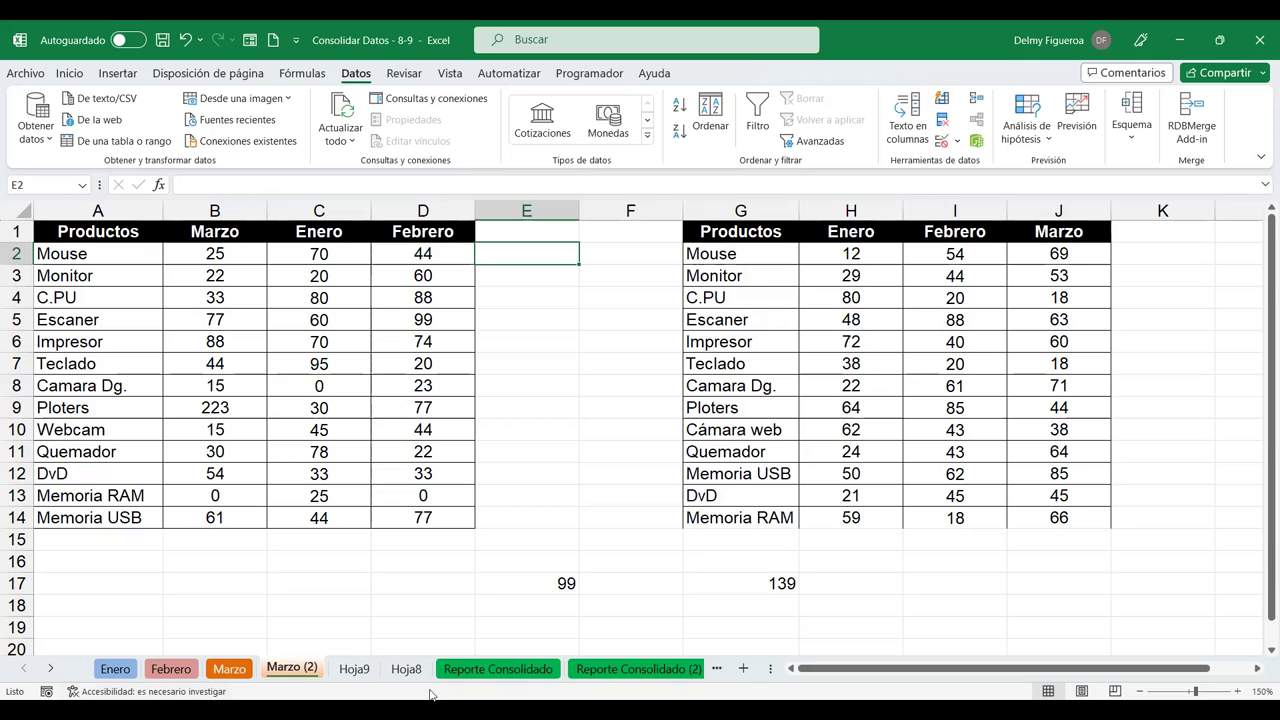
pyautogui.click(340, 673)
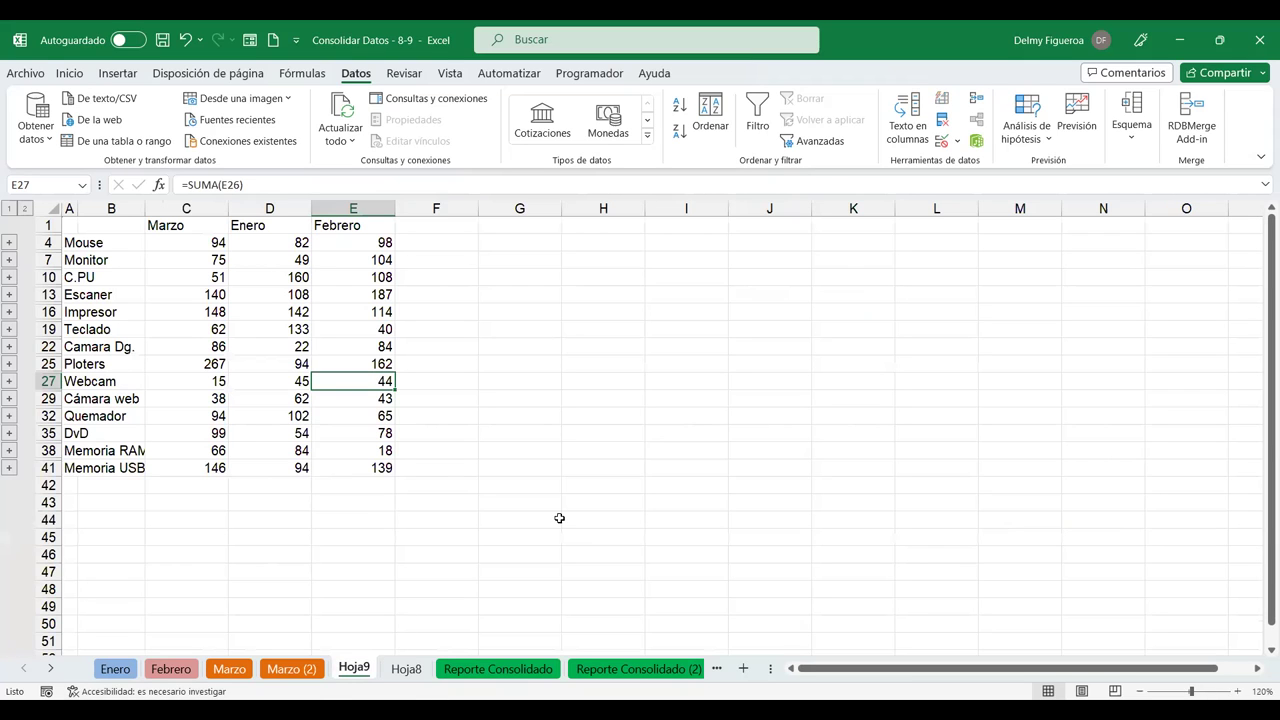
pyautogui.click(196, 379)
# Compare the Webcam and Cámara web rows on Marzo (2) with Hoja9's Enero total.
pyautogui.click(229, 669)
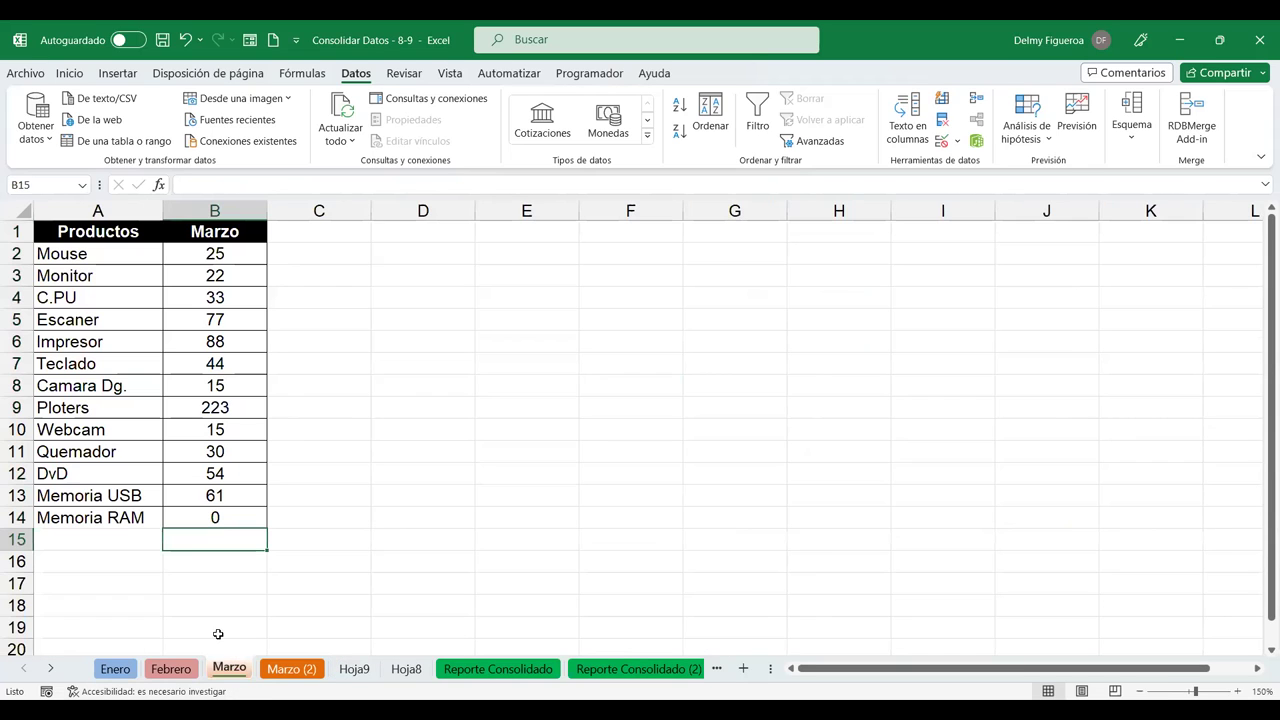
pyautogui.click(305, 672)
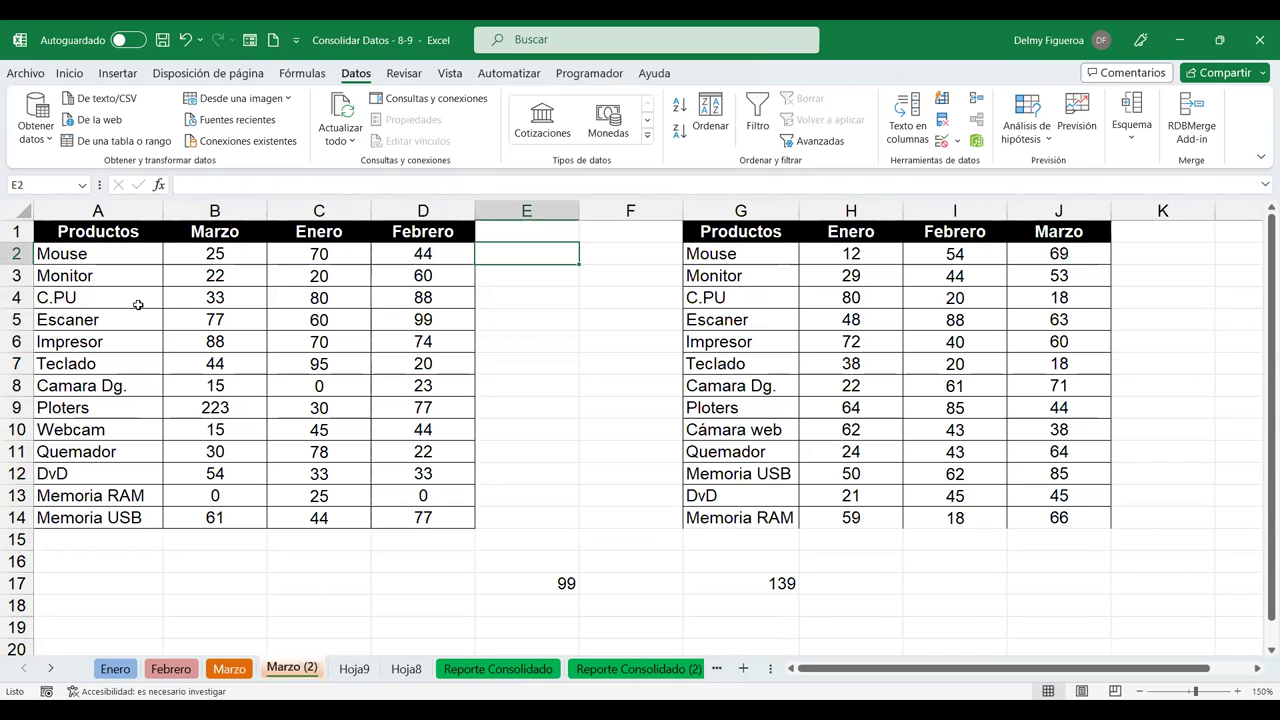
pyautogui.click(224, 430)
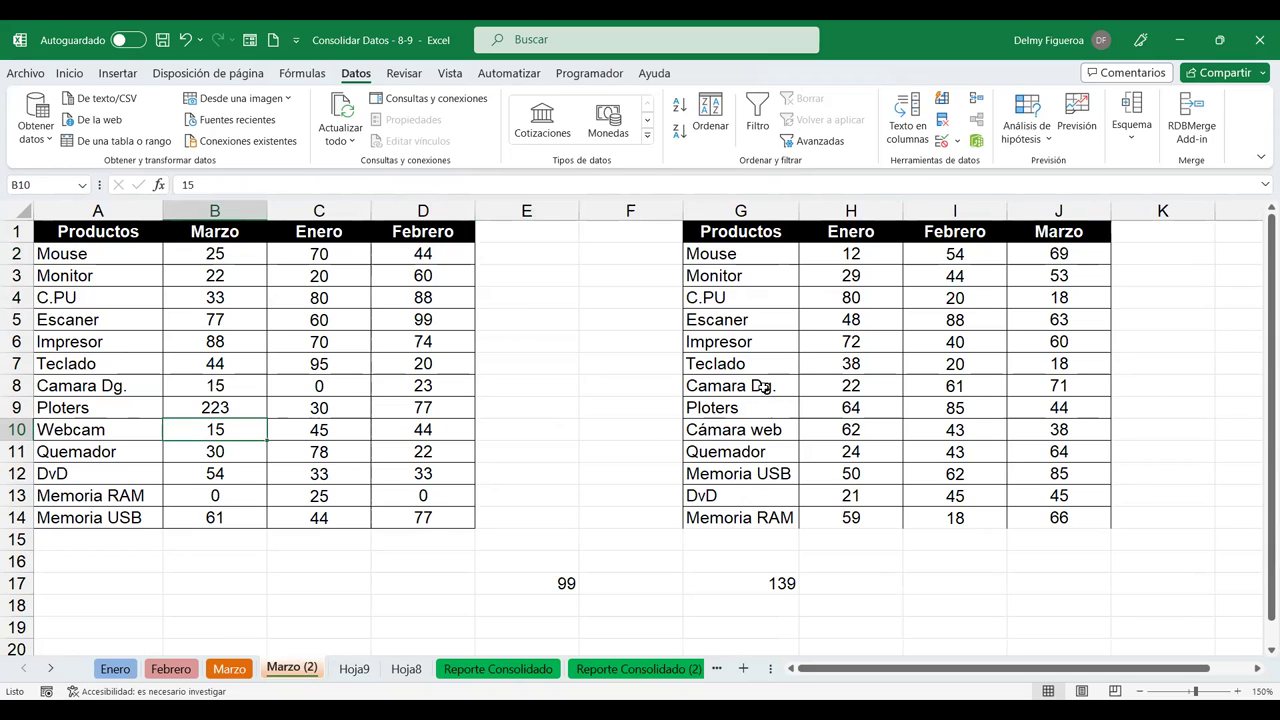
pyautogui.click(772, 429)
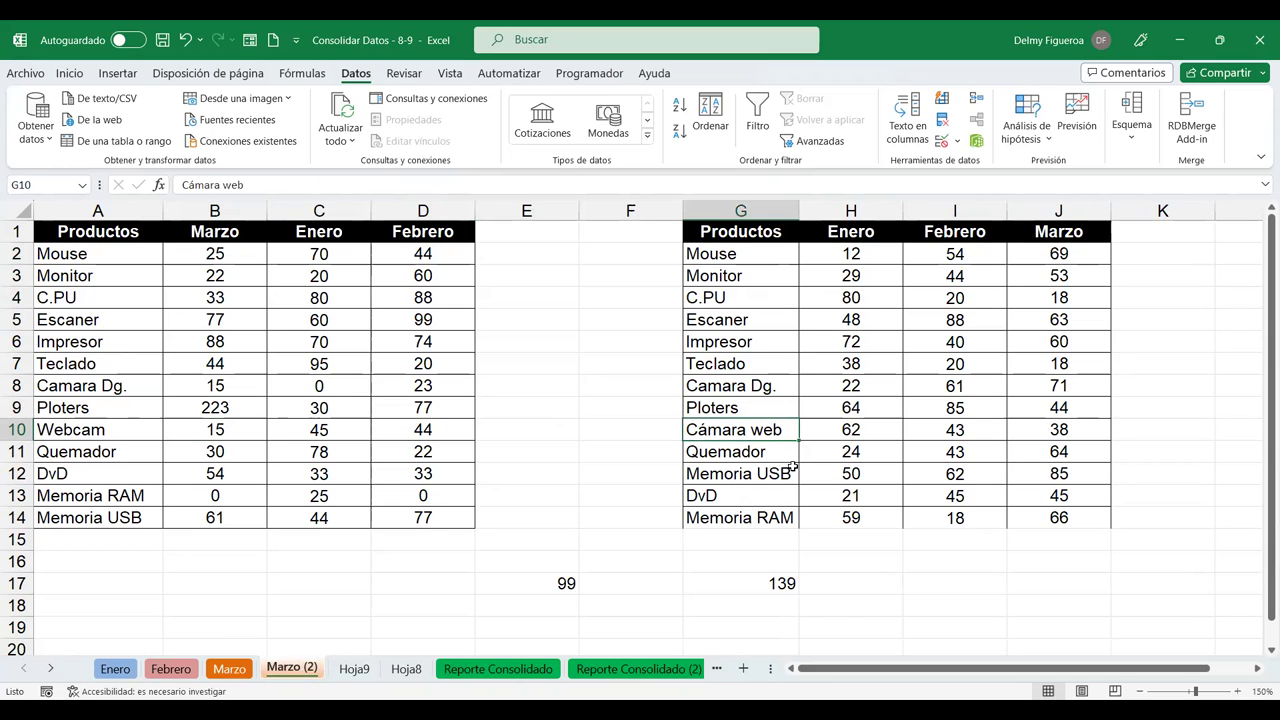
pyautogui.click(366, 672)
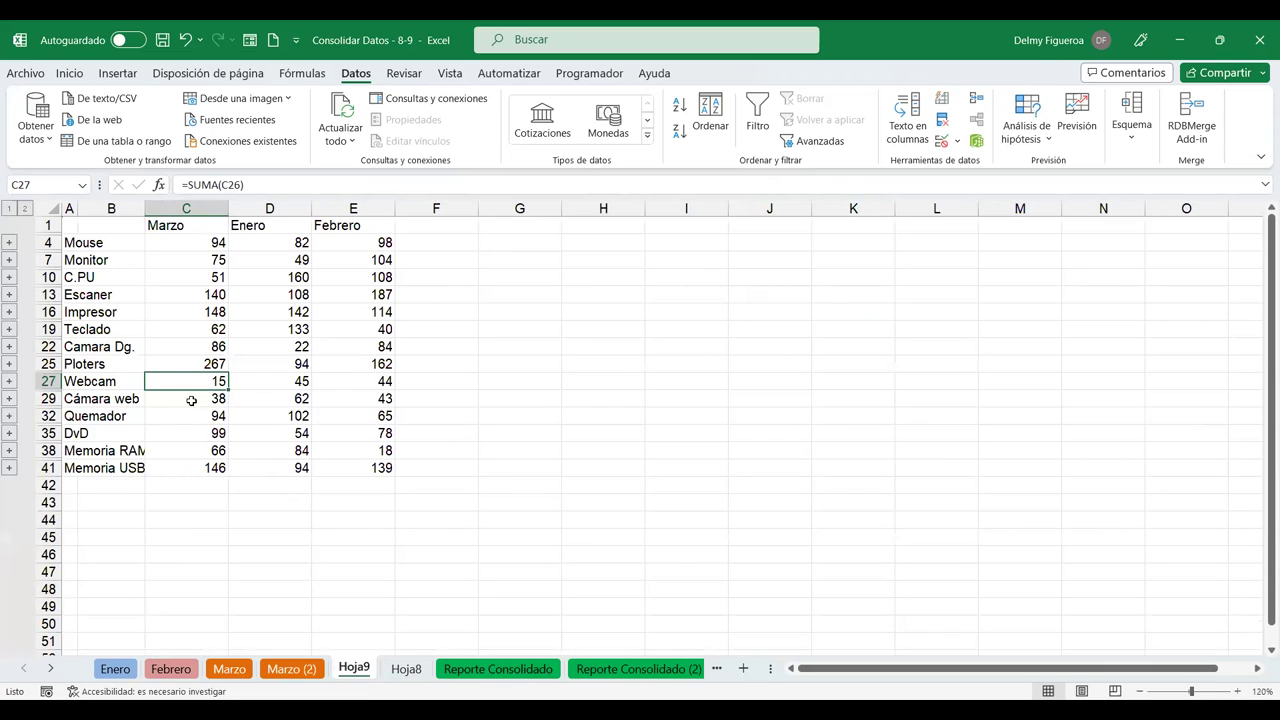
pyautogui.click(285, 397)
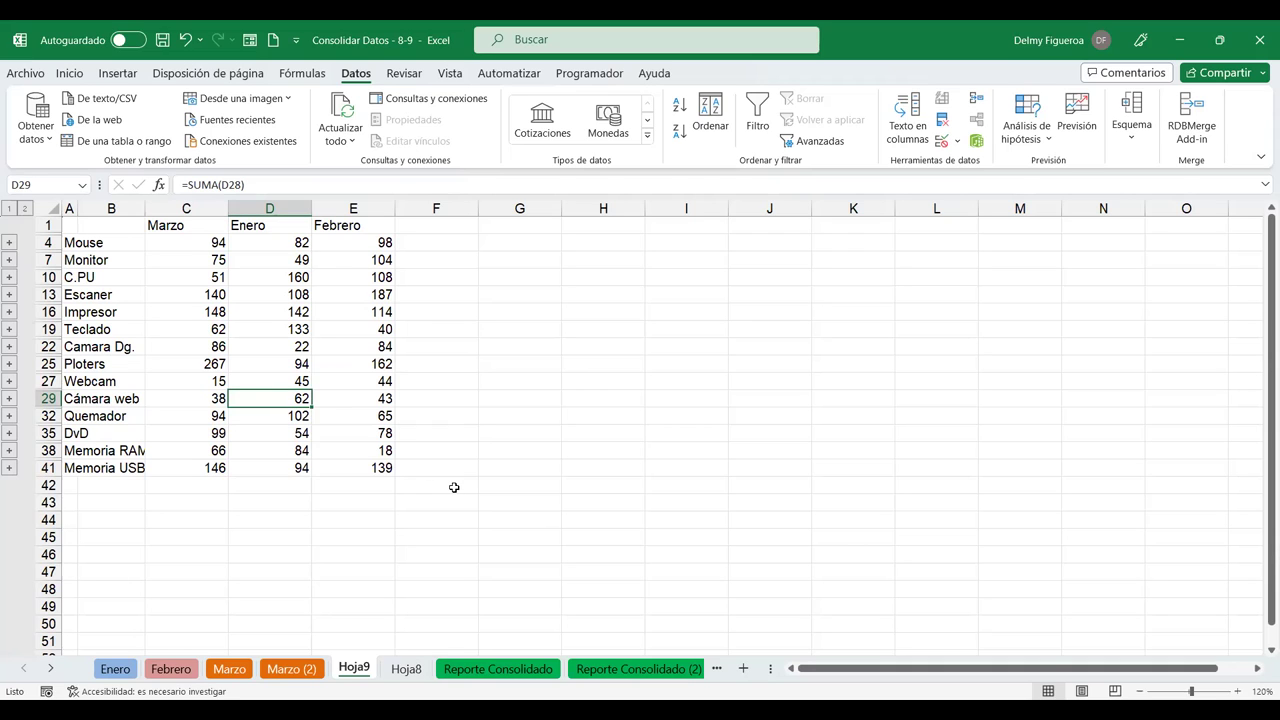
pyautogui.click(288, 669)
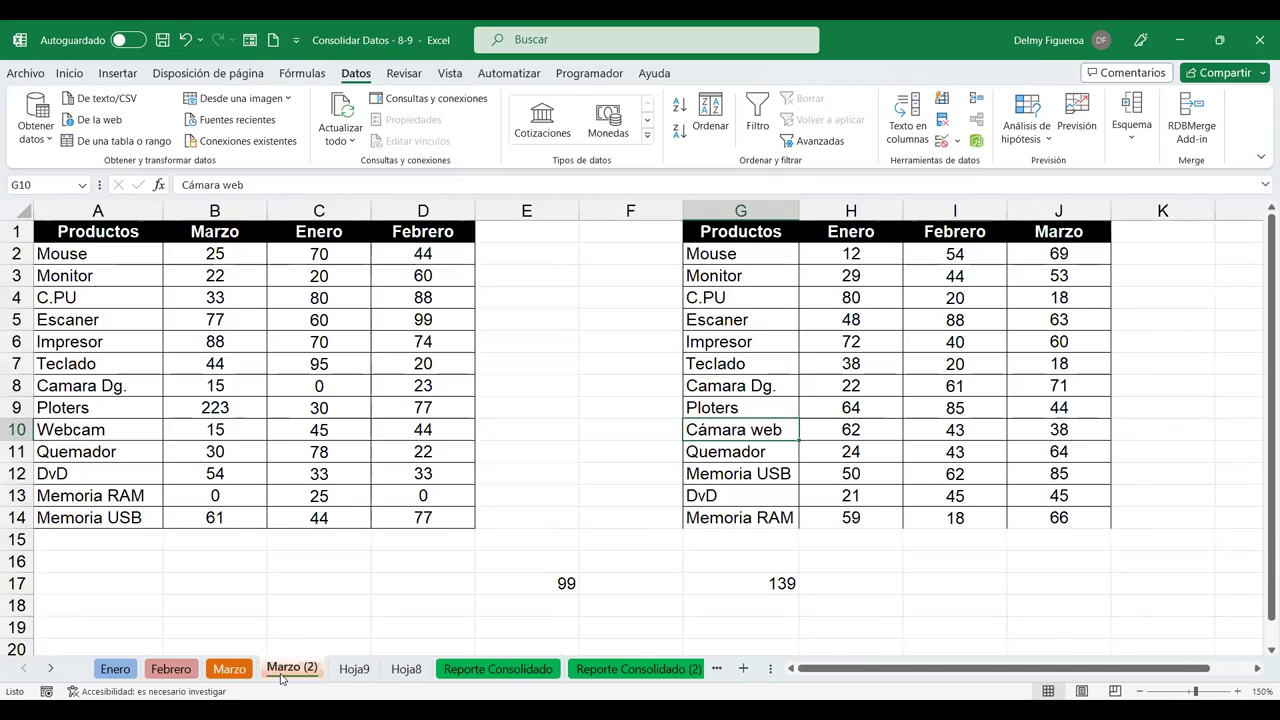
pyautogui.click(105, 430)
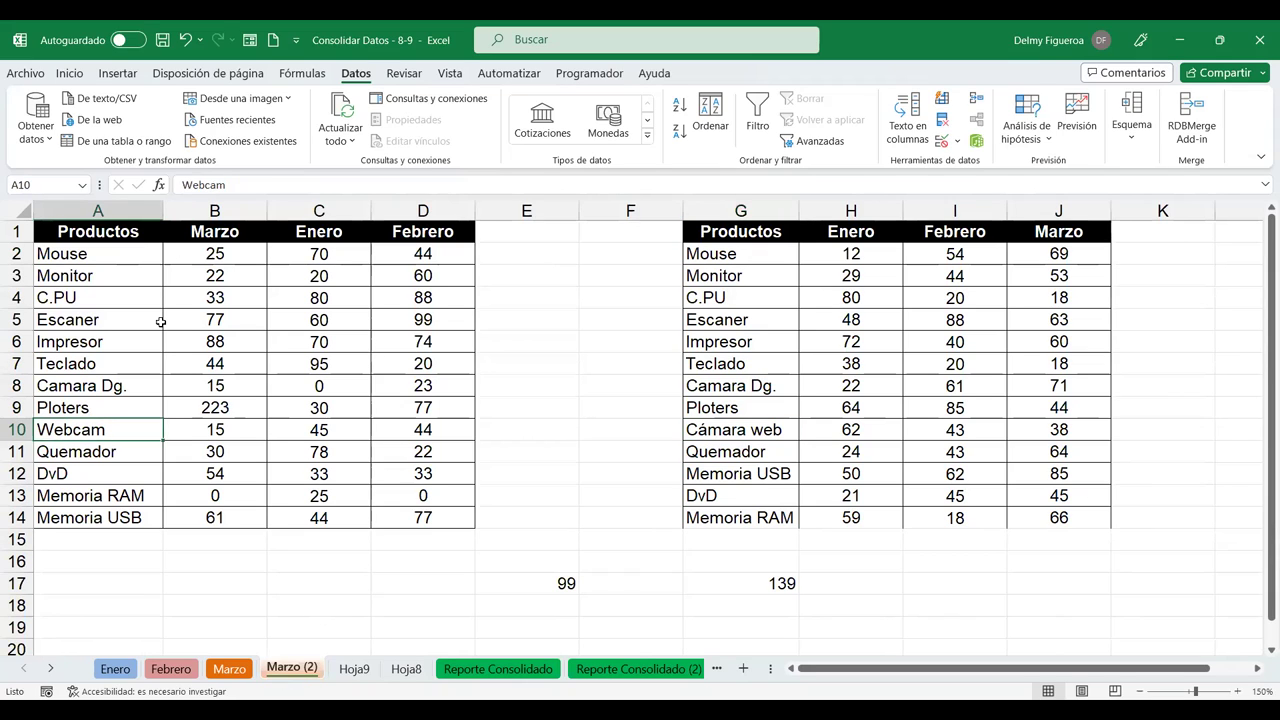
# Compare the Cámara web and Webcam rows on Marzo (2), noting Enero values 62 and 45.
pyautogui.click(773, 429)
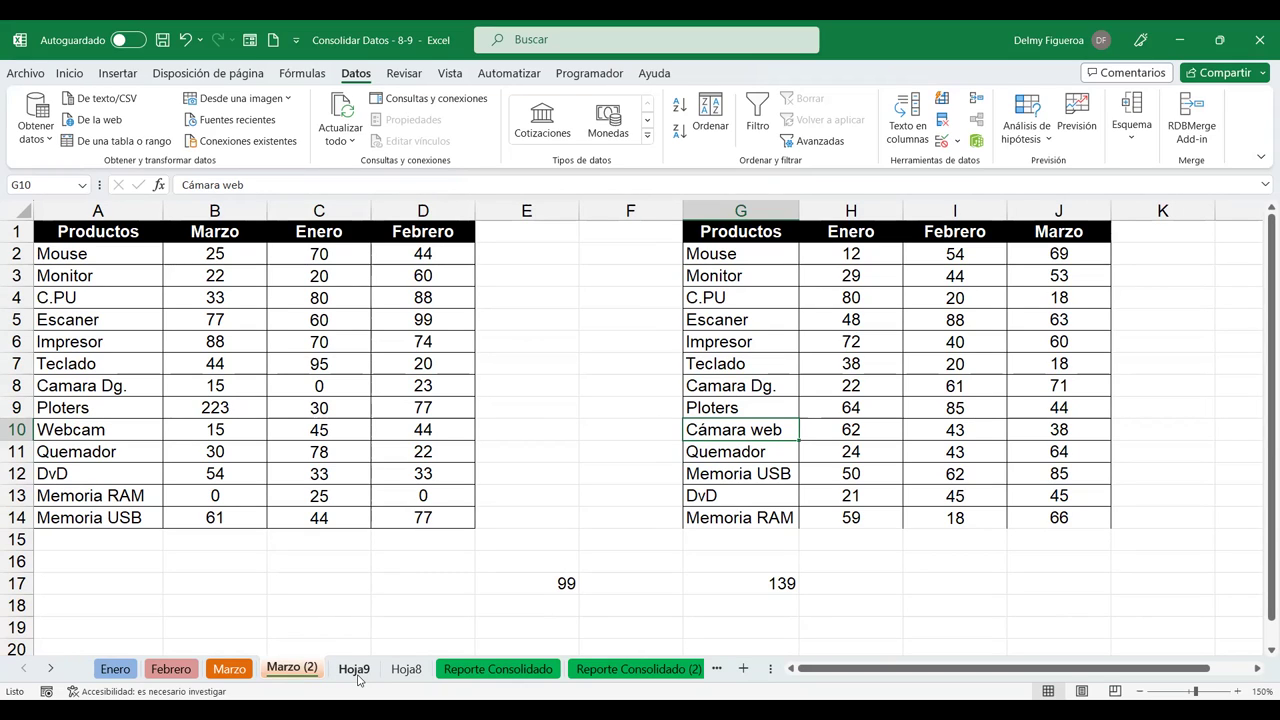
pyautogui.click(120, 430)
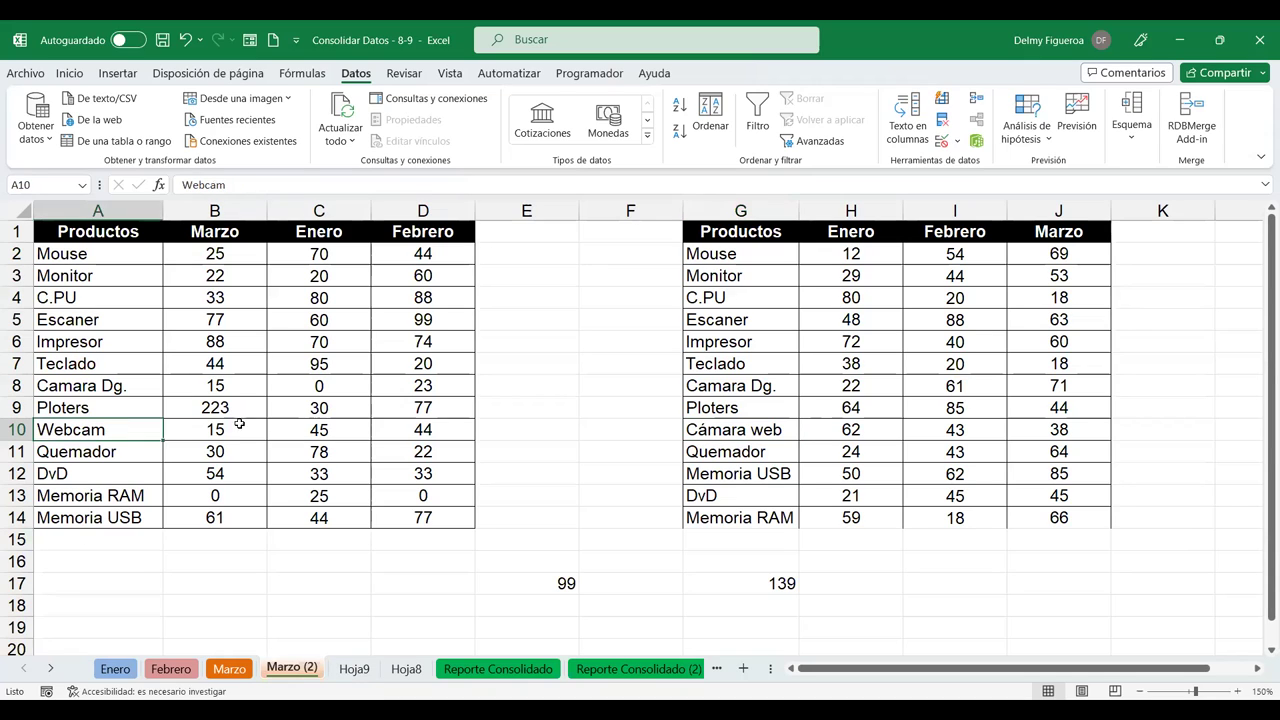
pyautogui.click(753, 430)
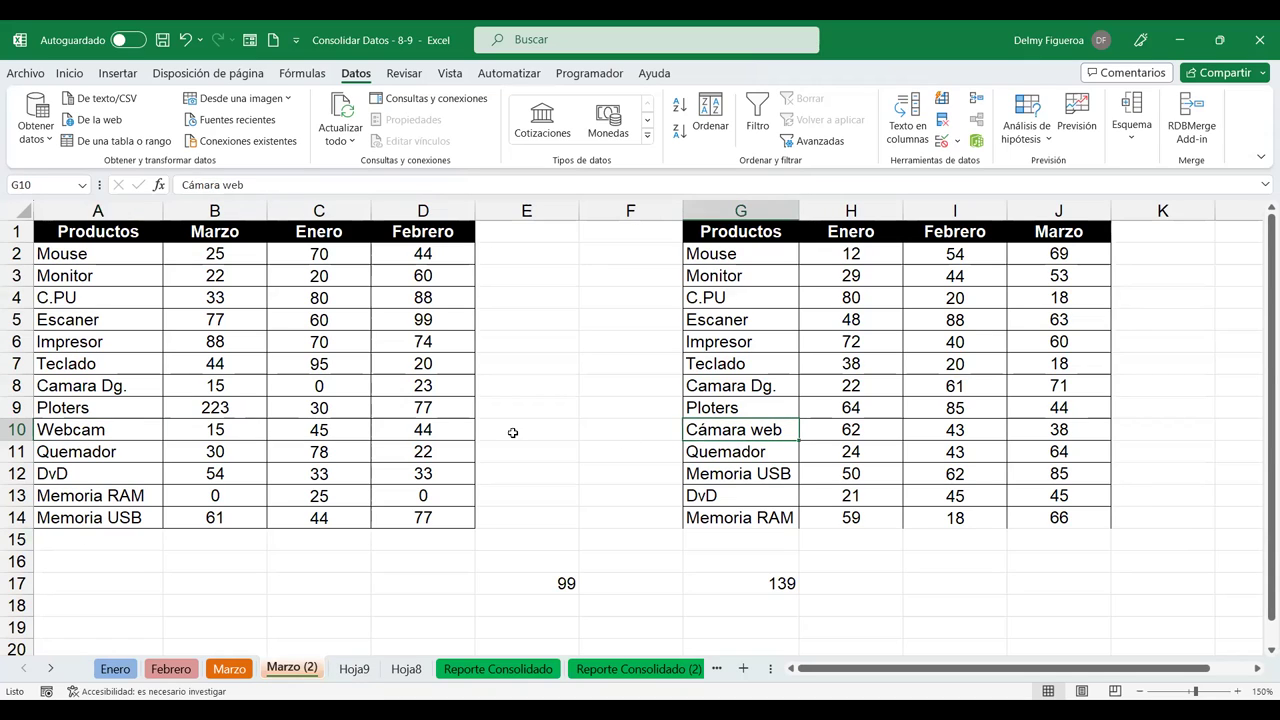
pyautogui.click(113, 426)
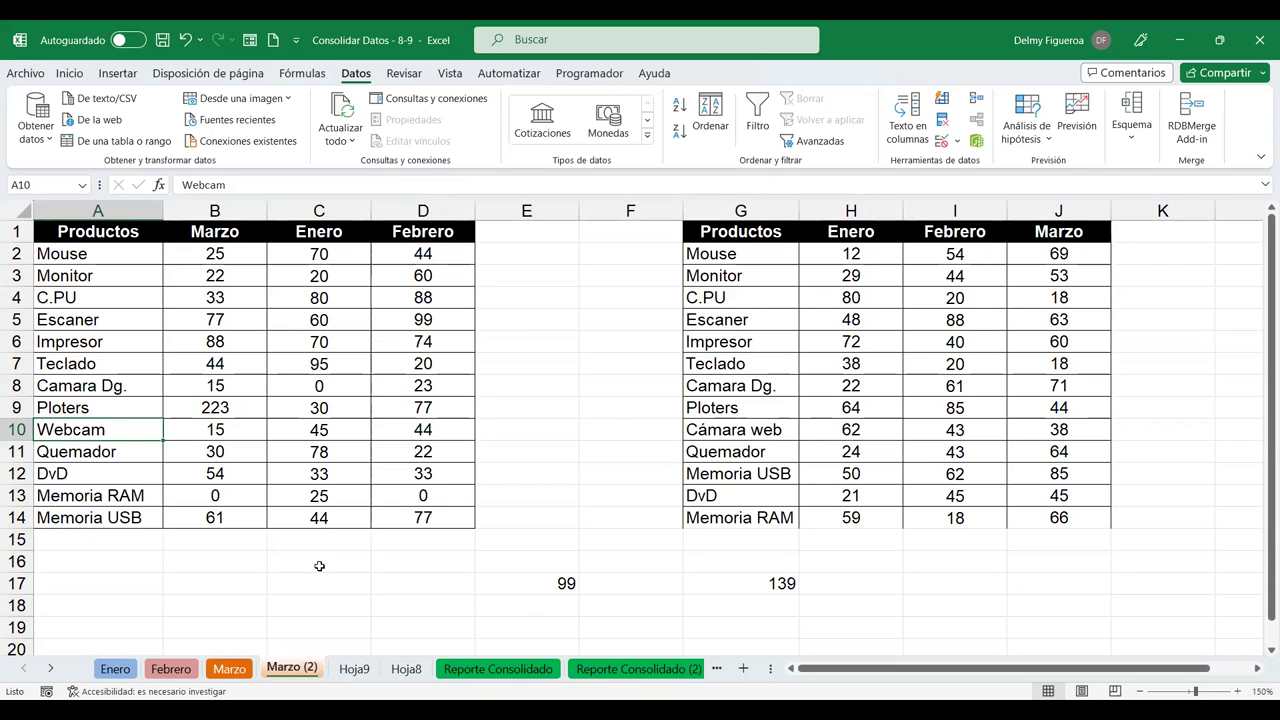
pyautogui.click(319, 566)
pyautogui.click(239, 435)
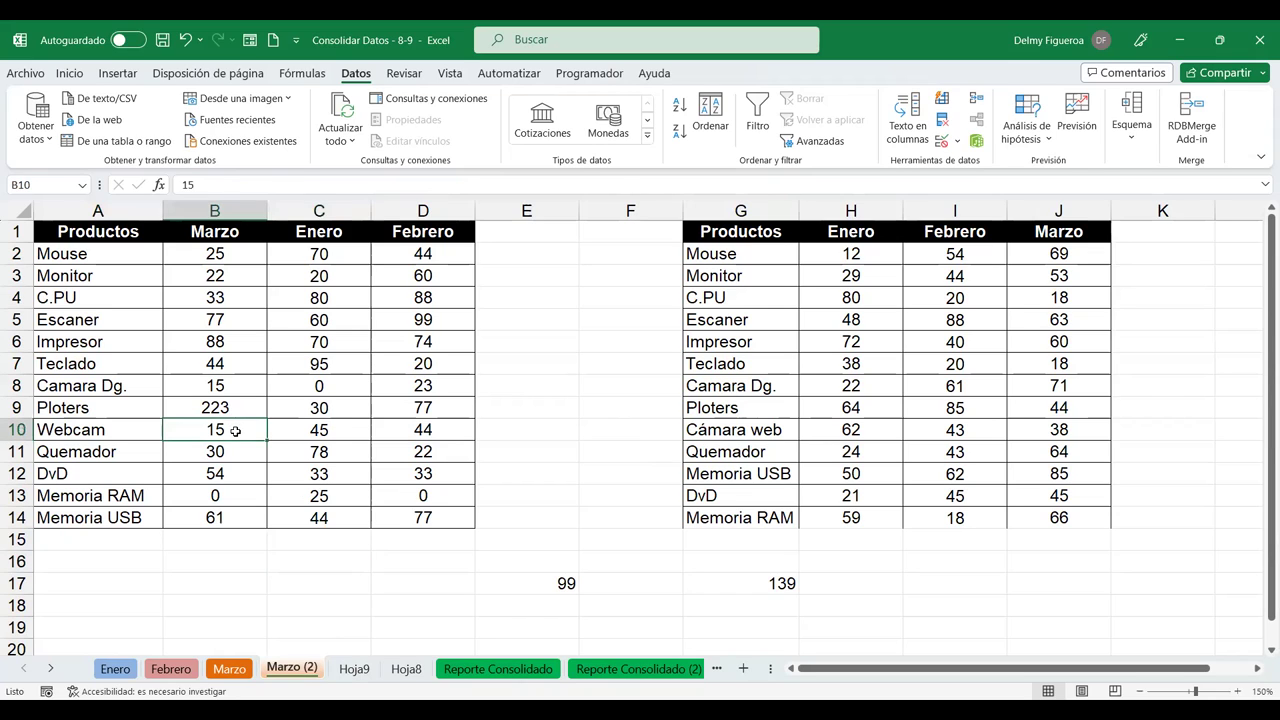
pyautogui.click(334, 430)
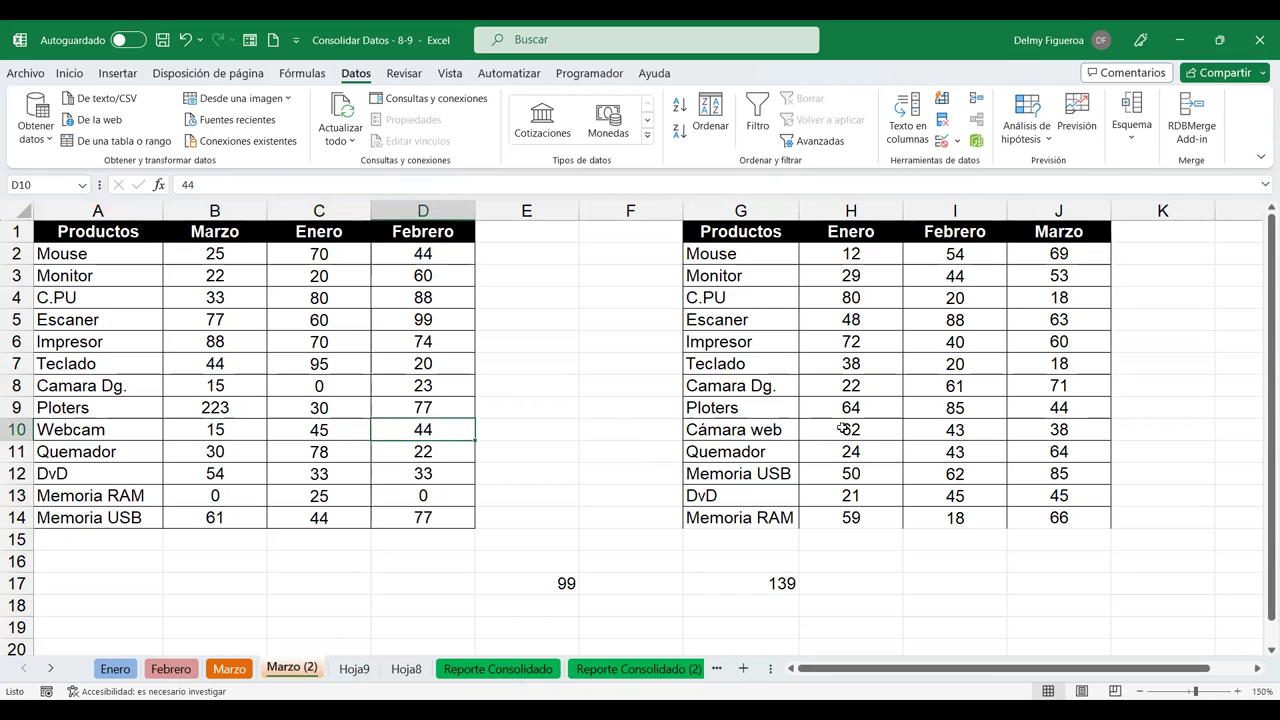
pyautogui.click(875, 430)
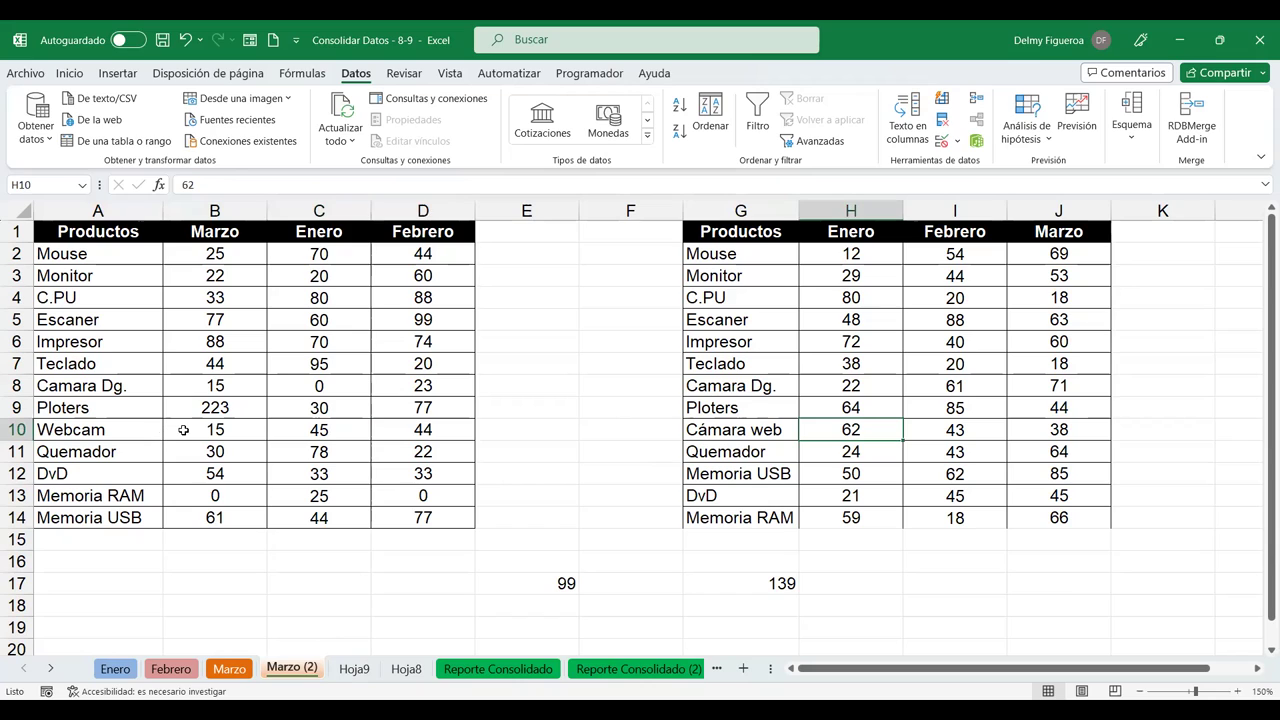
pyautogui.click(128, 431)
pyautogui.click(312, 430)
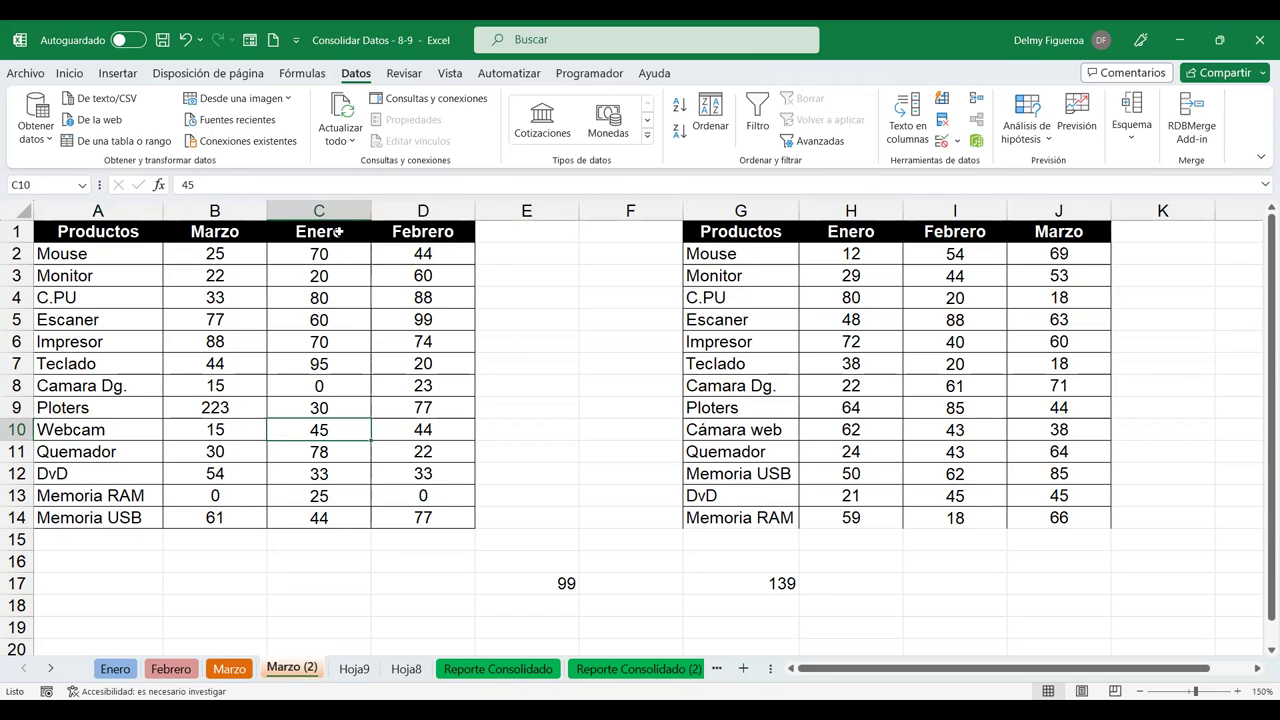
# Cross-check the Webcam Enero and Cámara web Marzo (38) totals on Hoja9 against the sources.
pyautogui.click(353, 668)
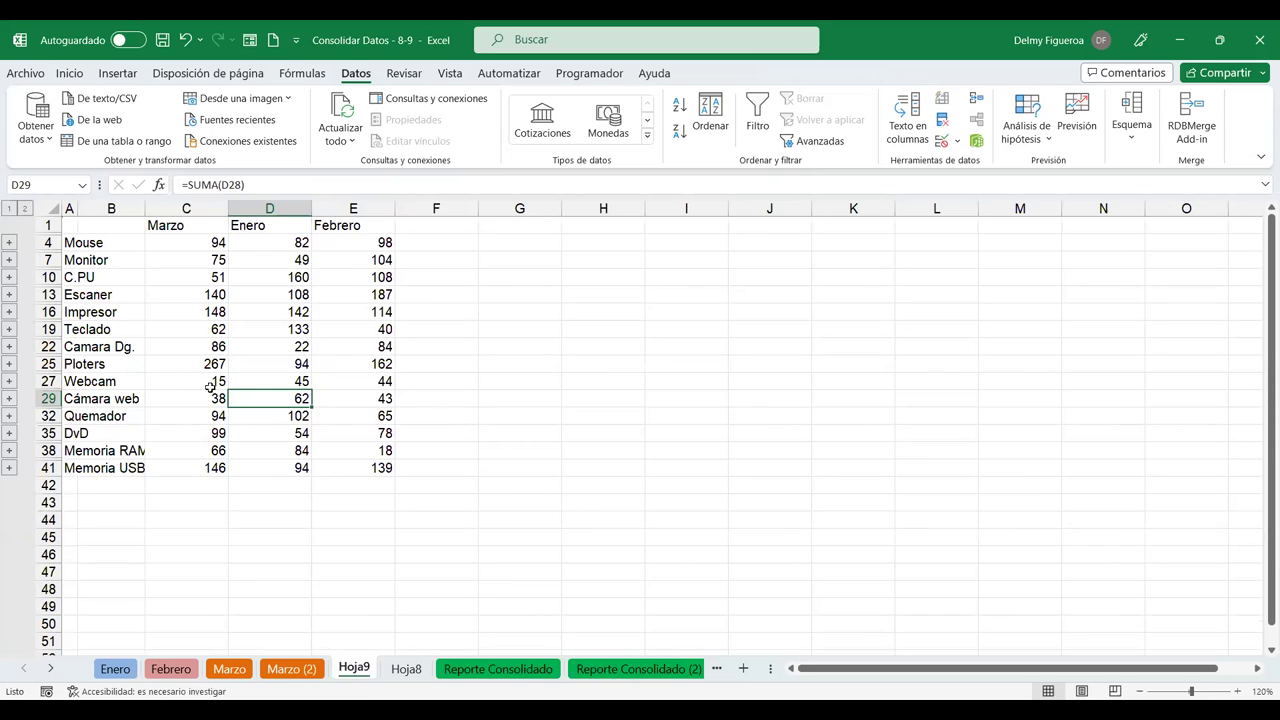
pyautogui.click(280, 383)
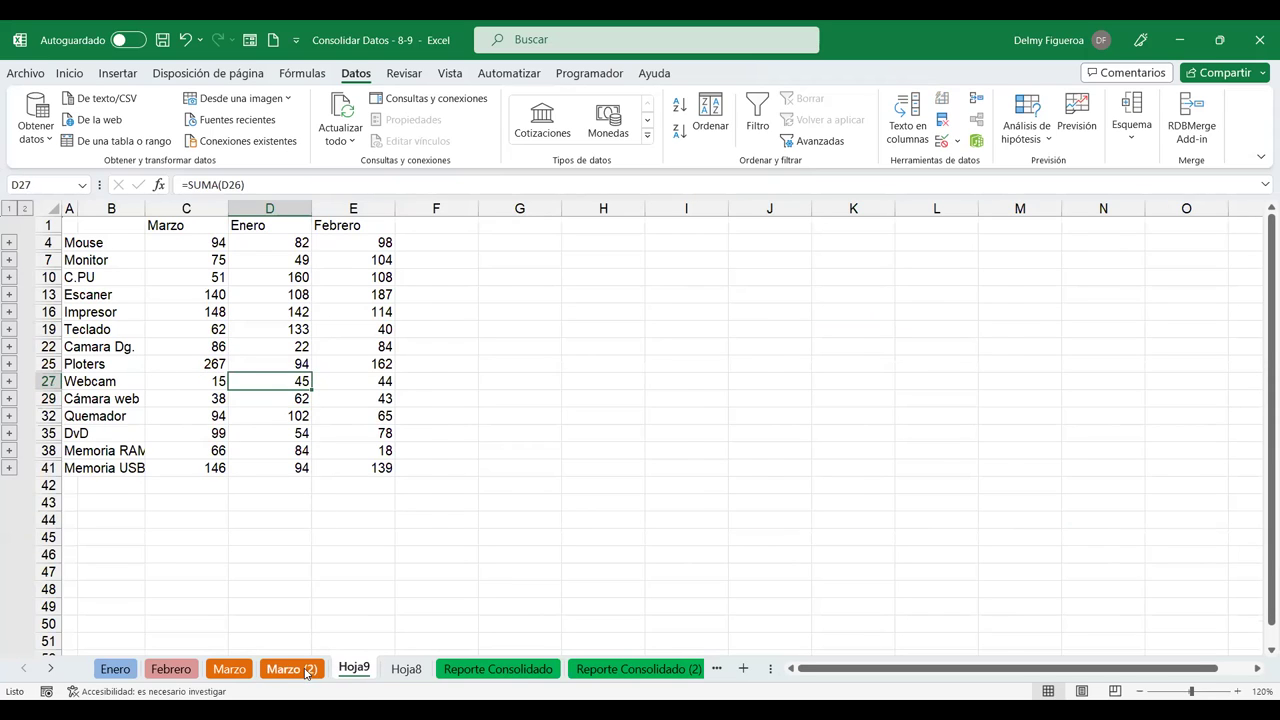
pyautogui.click(291, 668)
pyautogui.click(743, 430)
pyautogui.click(1048, 428)
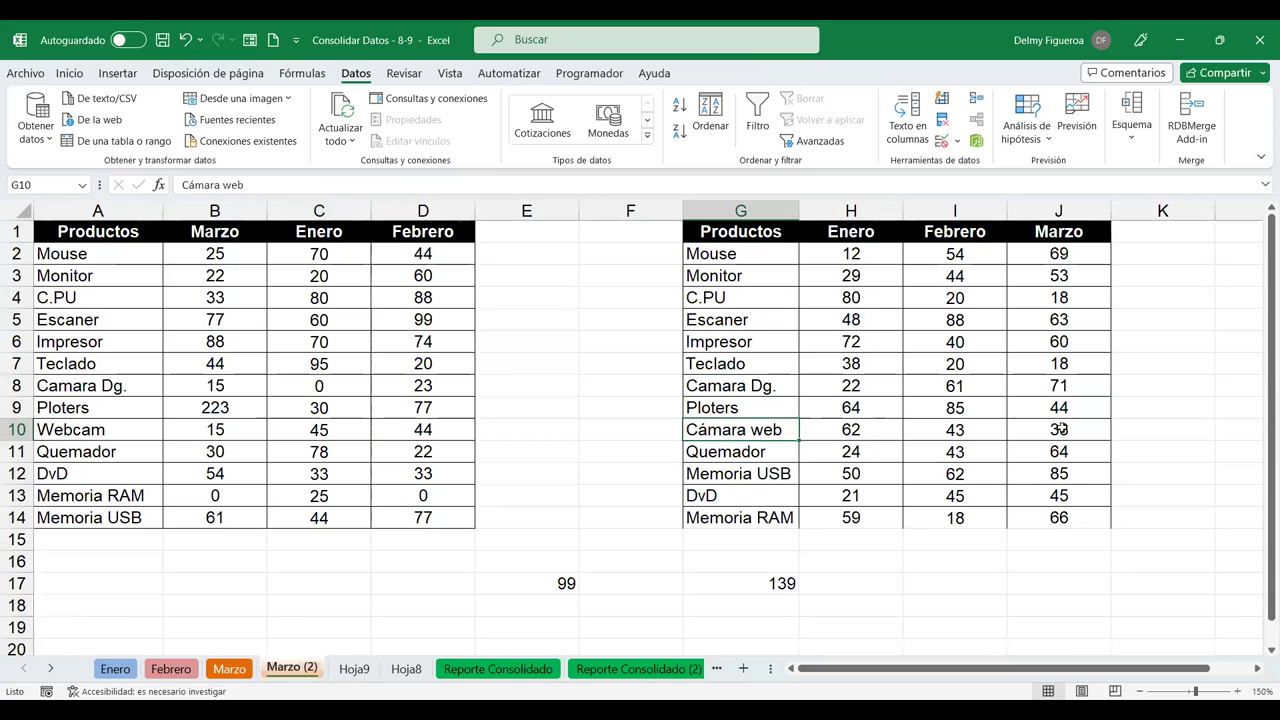
pyautogui.click(350, 672)
pyautogui.click(214, 398)
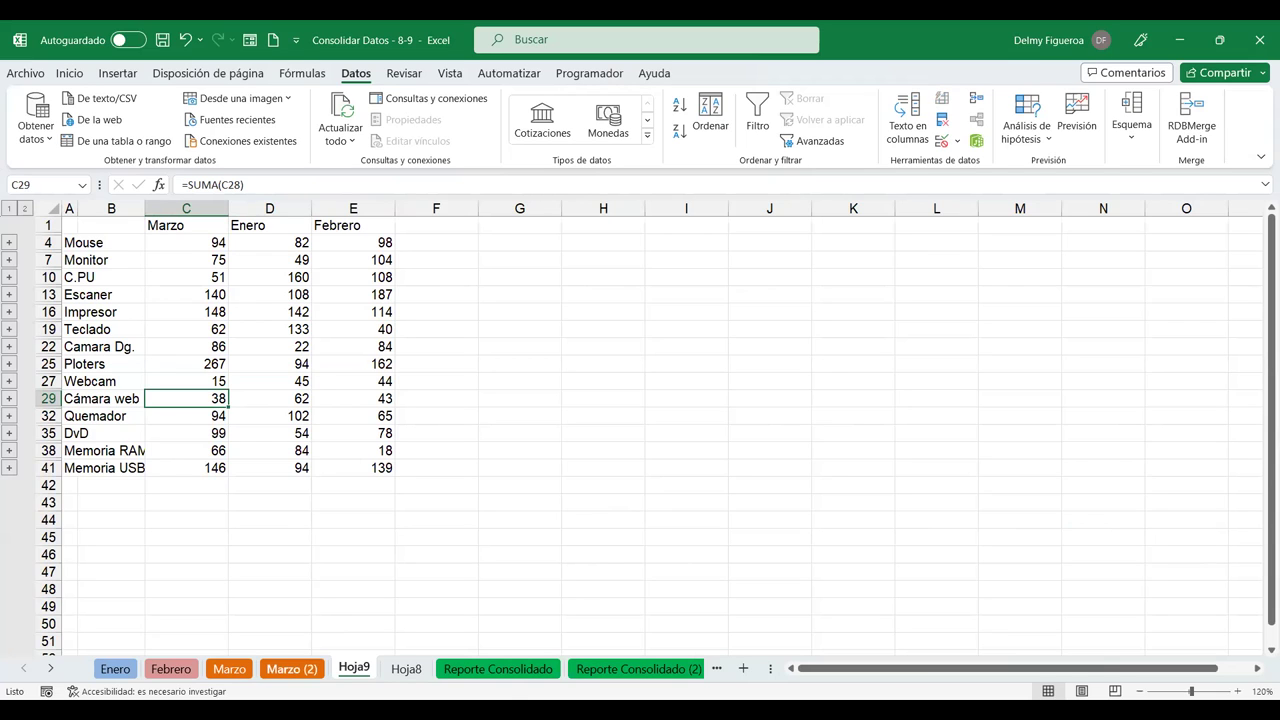
# Review Reporte Consolidado, Enero, Reporte Consolidado (2) and Hoja5, returning to Hoja9.
pyautogui.click(505, 669)
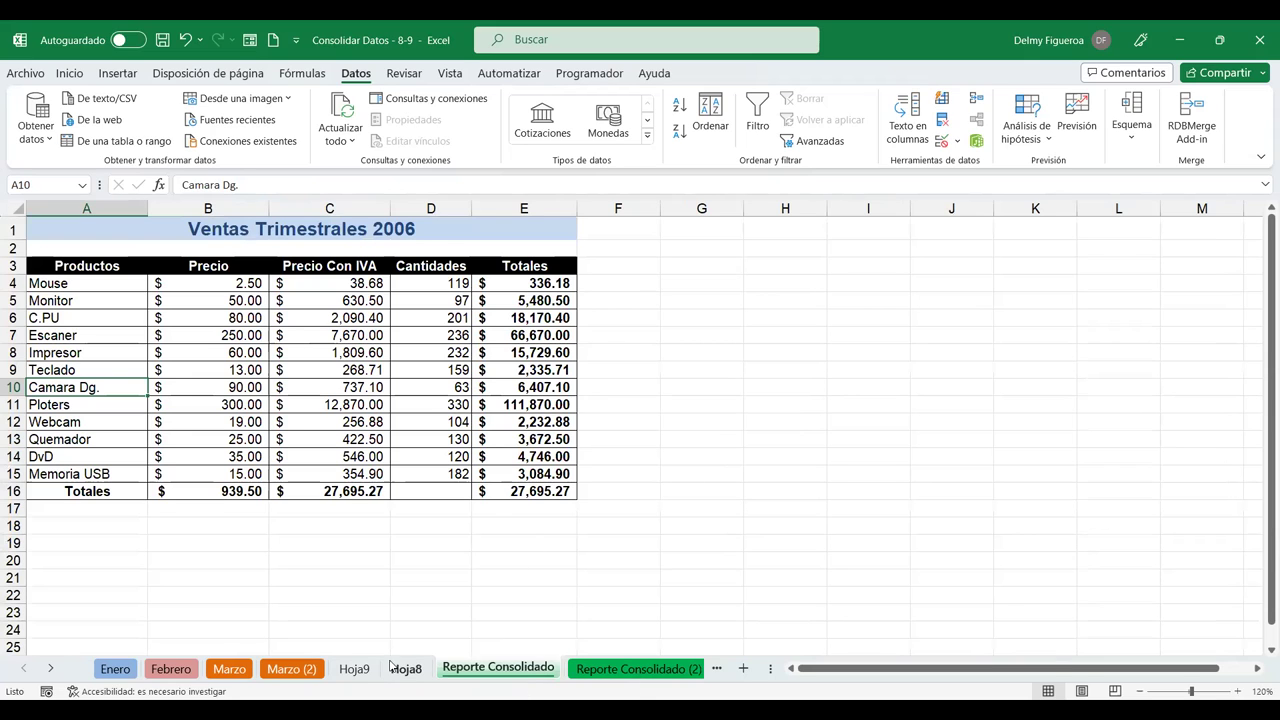
pyautogui.click(115, 669)
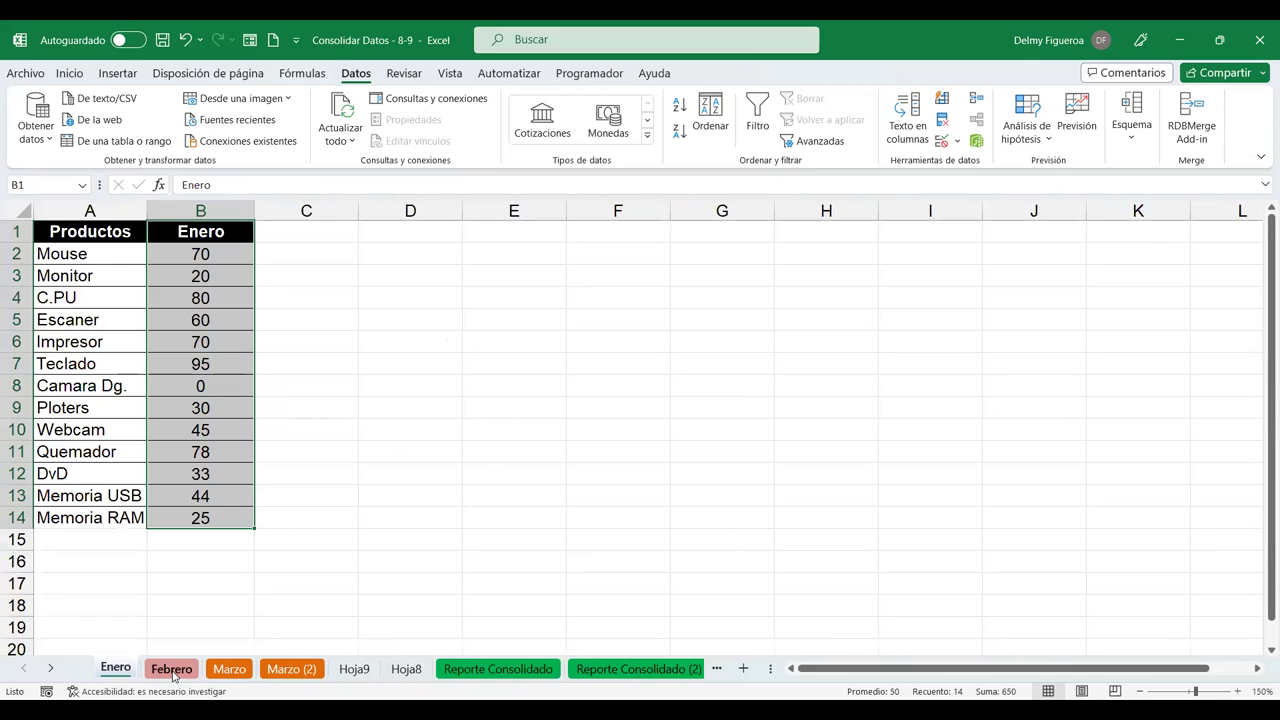
pyautogui.click(530, 668)
pyautogui.click(650, 280)
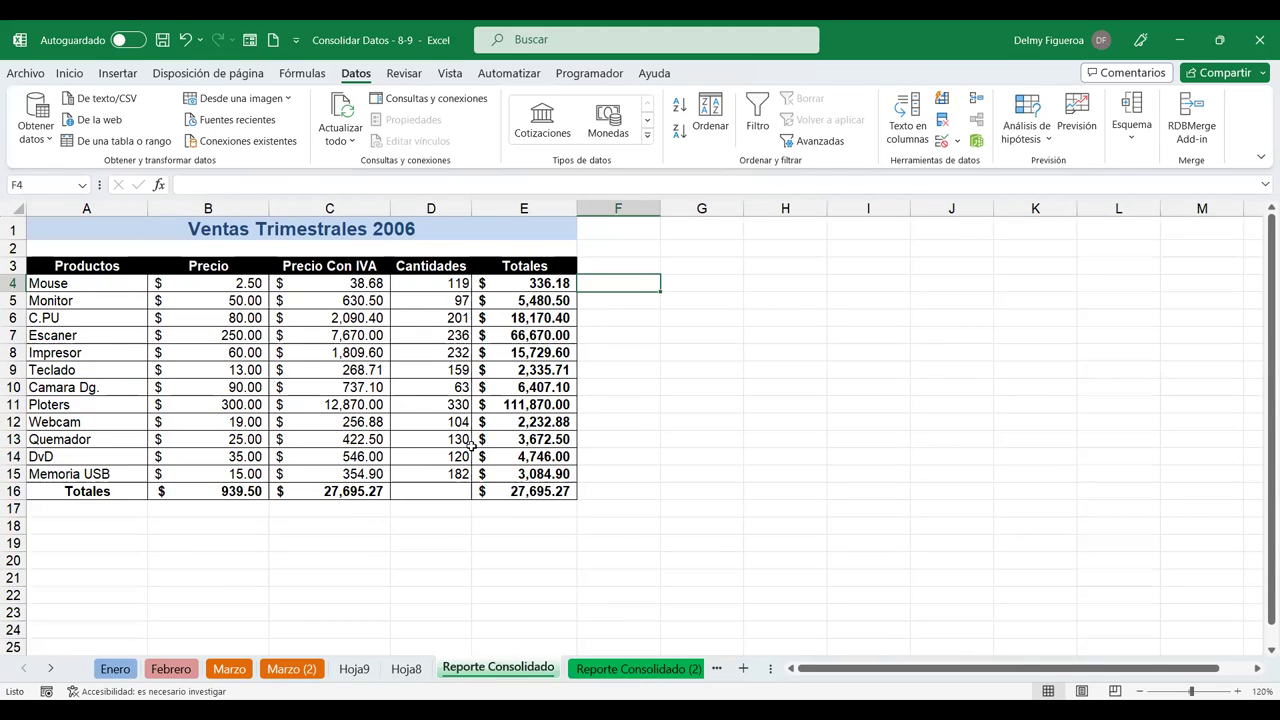
pyautogui.click(612, 668)
pyautogui.click(688, 668)
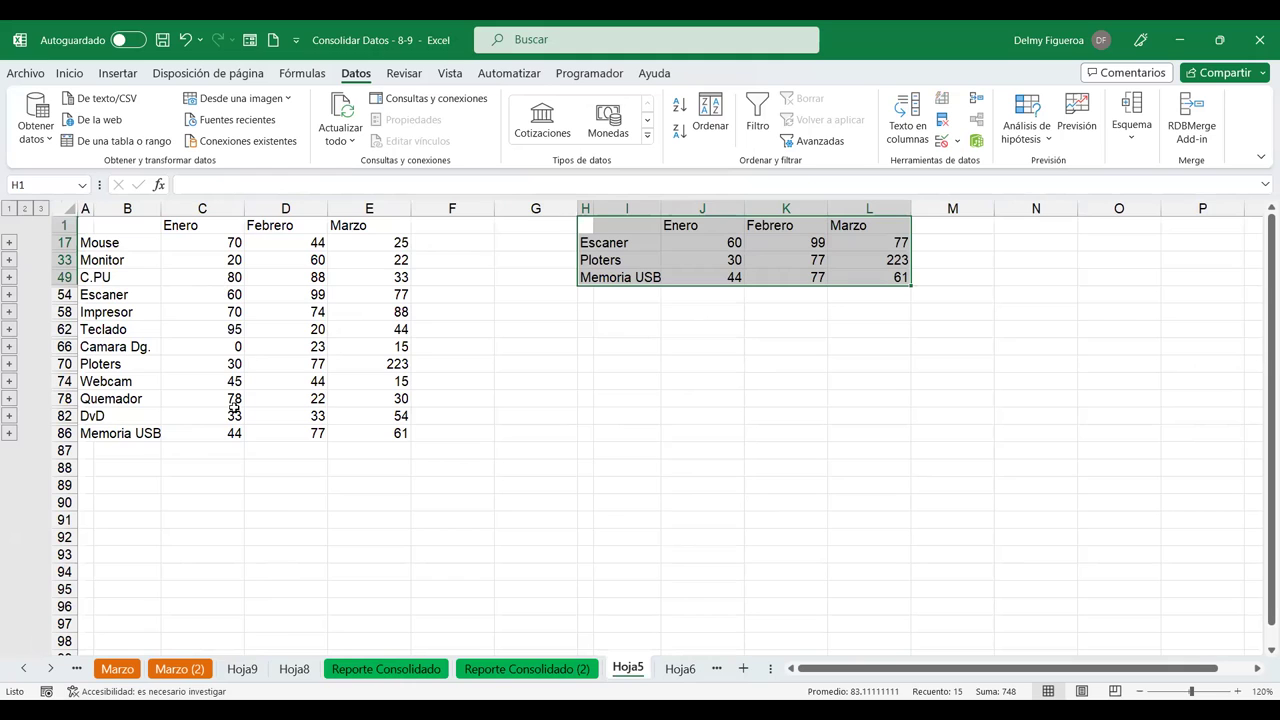
pyautogui.click(242, 668)
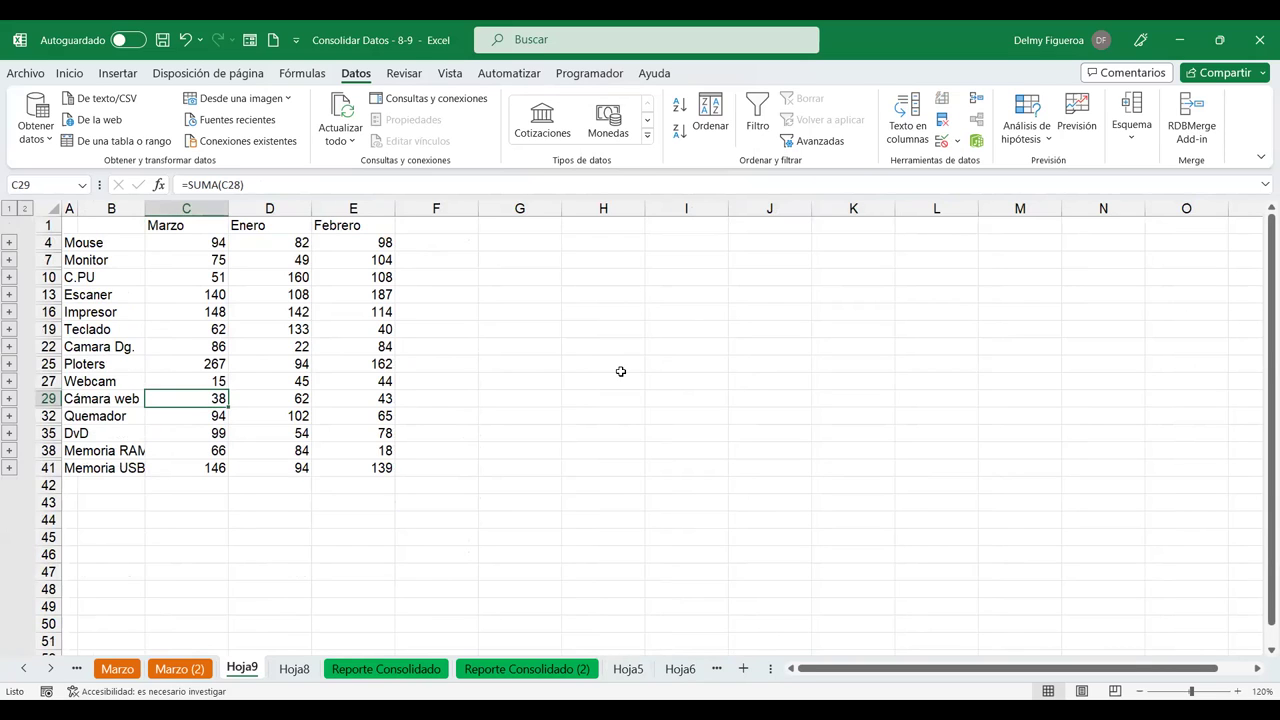
# Step through the monthly sheets to Marzo (2), then finish on the Hoja6 consolidated table.
pyautogui.click(26, 668)
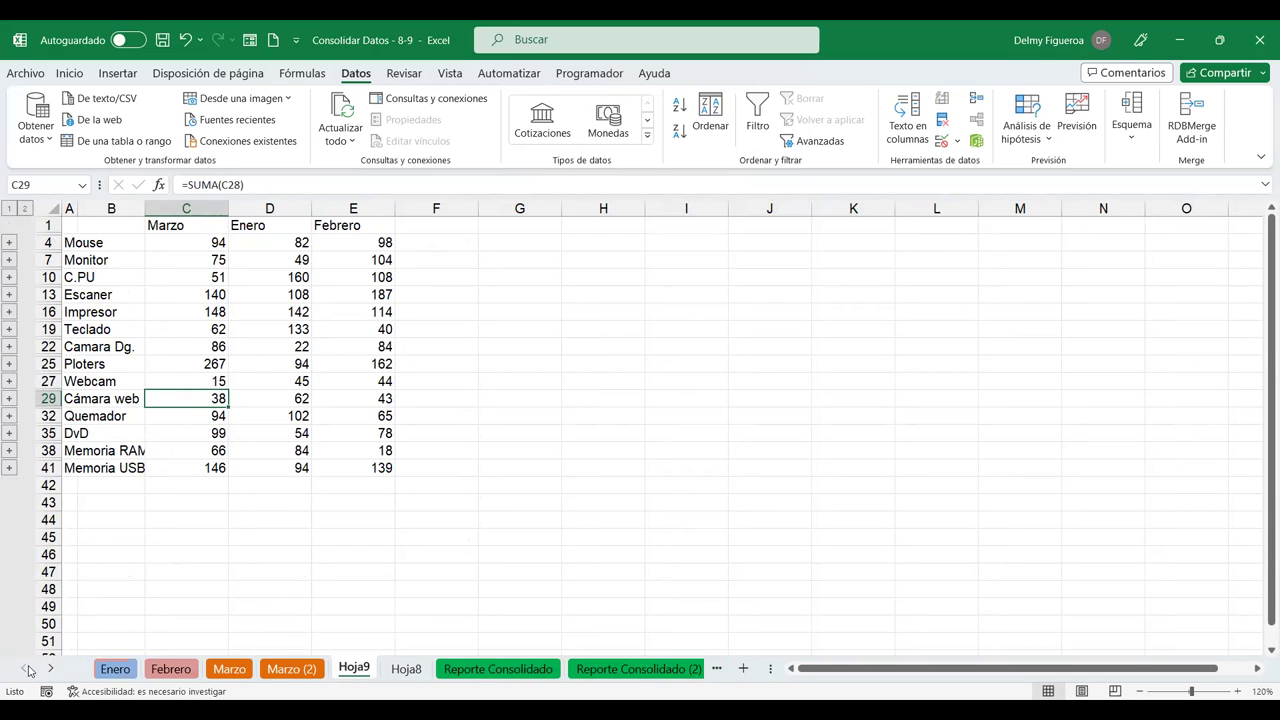
pyautogui.click(115, 668)
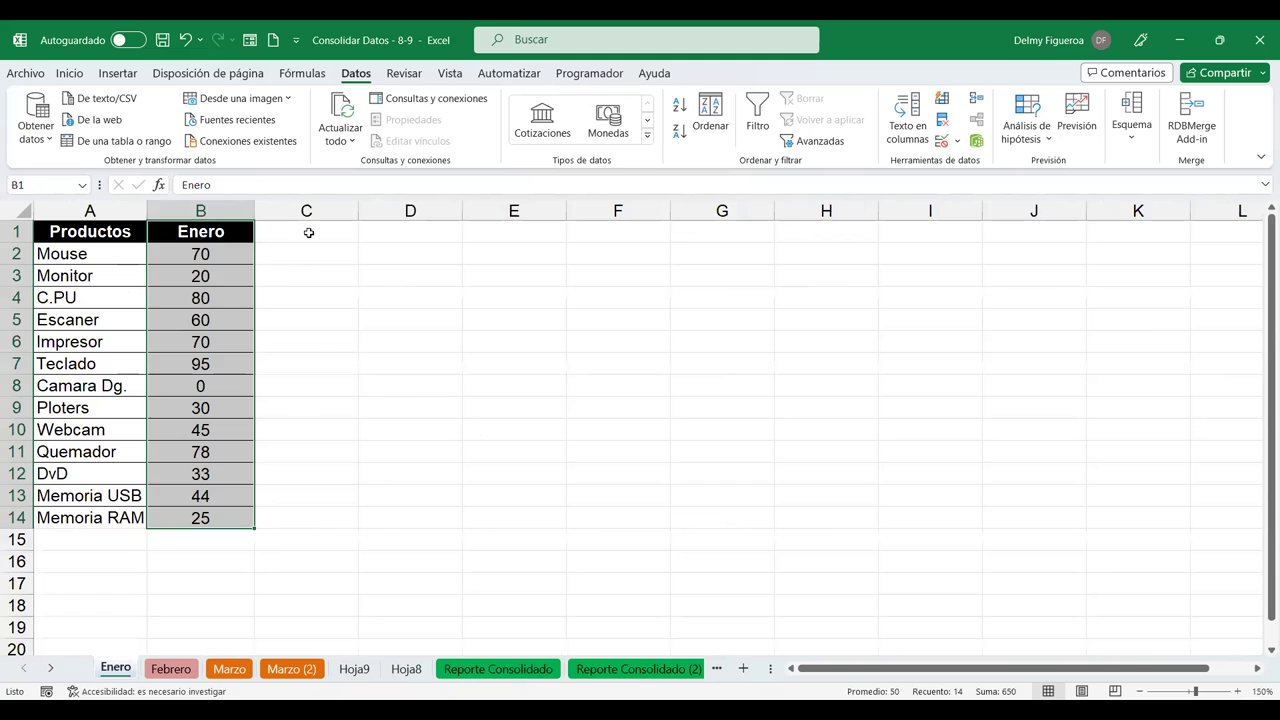
pyautogui.click(309, 232)
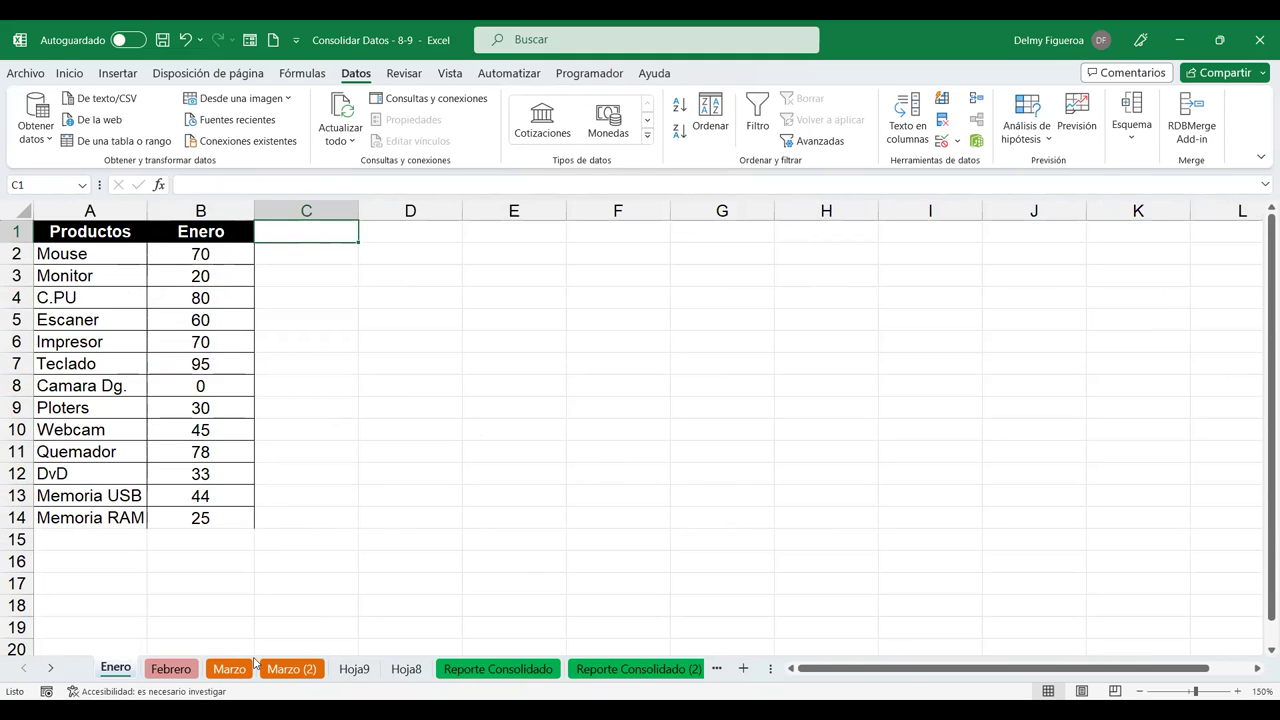
pyautogui.click(172, 670)
pyautogui.click(229, 670)
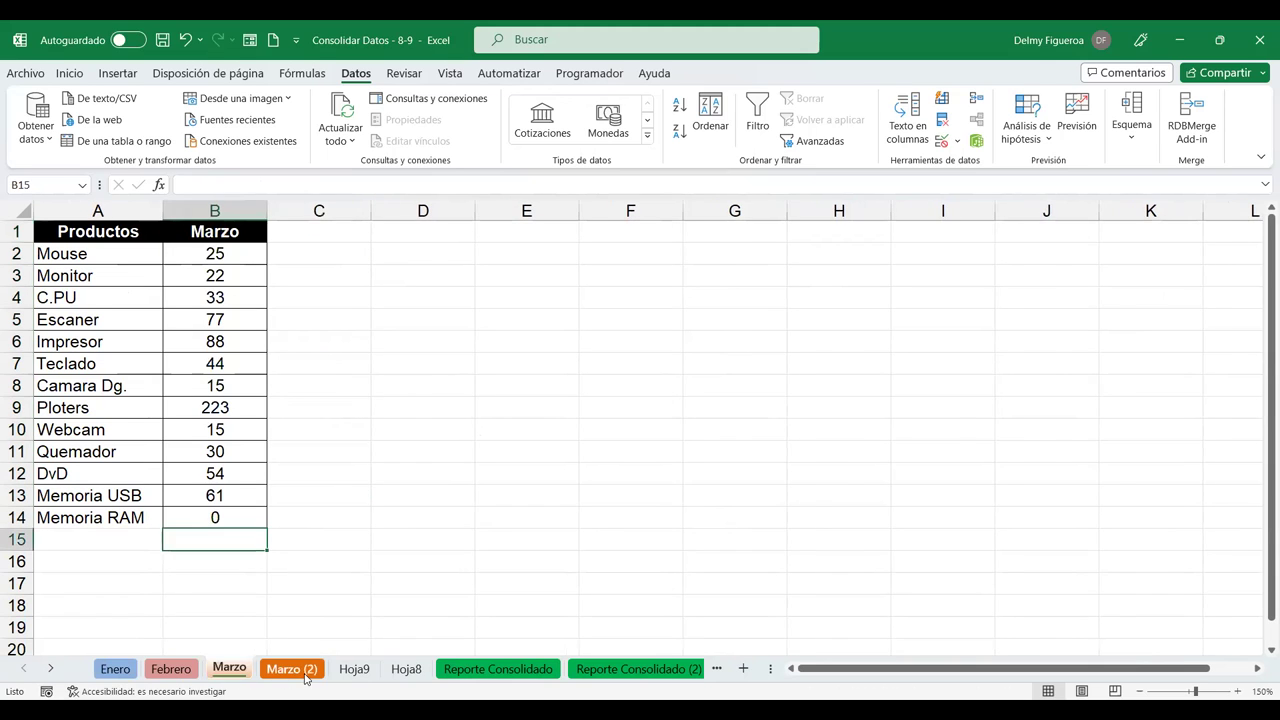
pyautogui.click(303, 675)
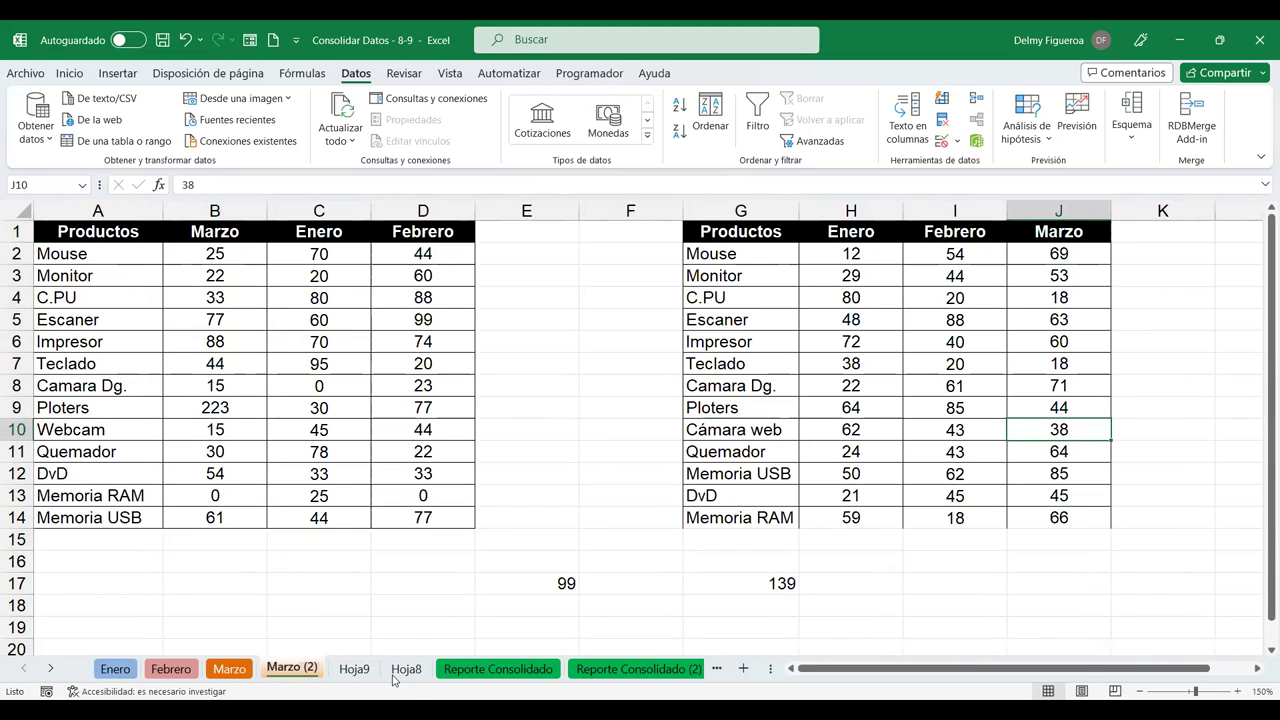
pyautogui.click(354, 669)
pyautogui.click(635, 669)
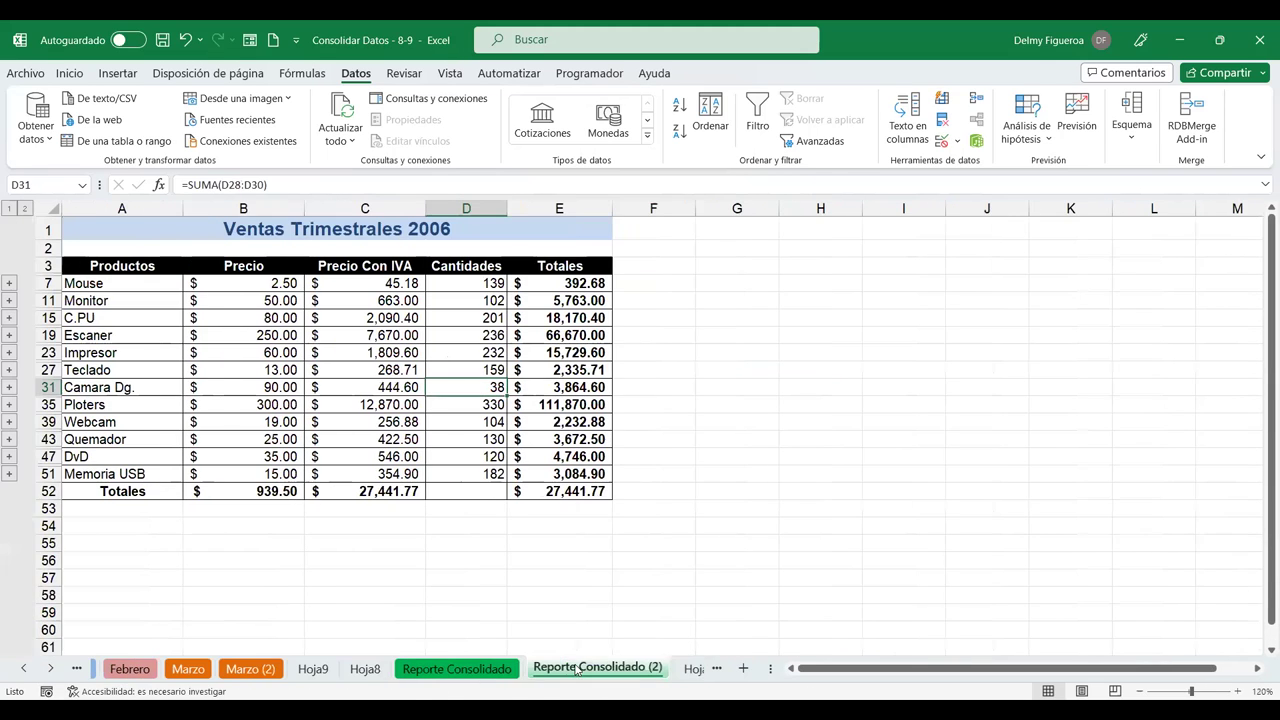
pyautogui.click(50, 668)
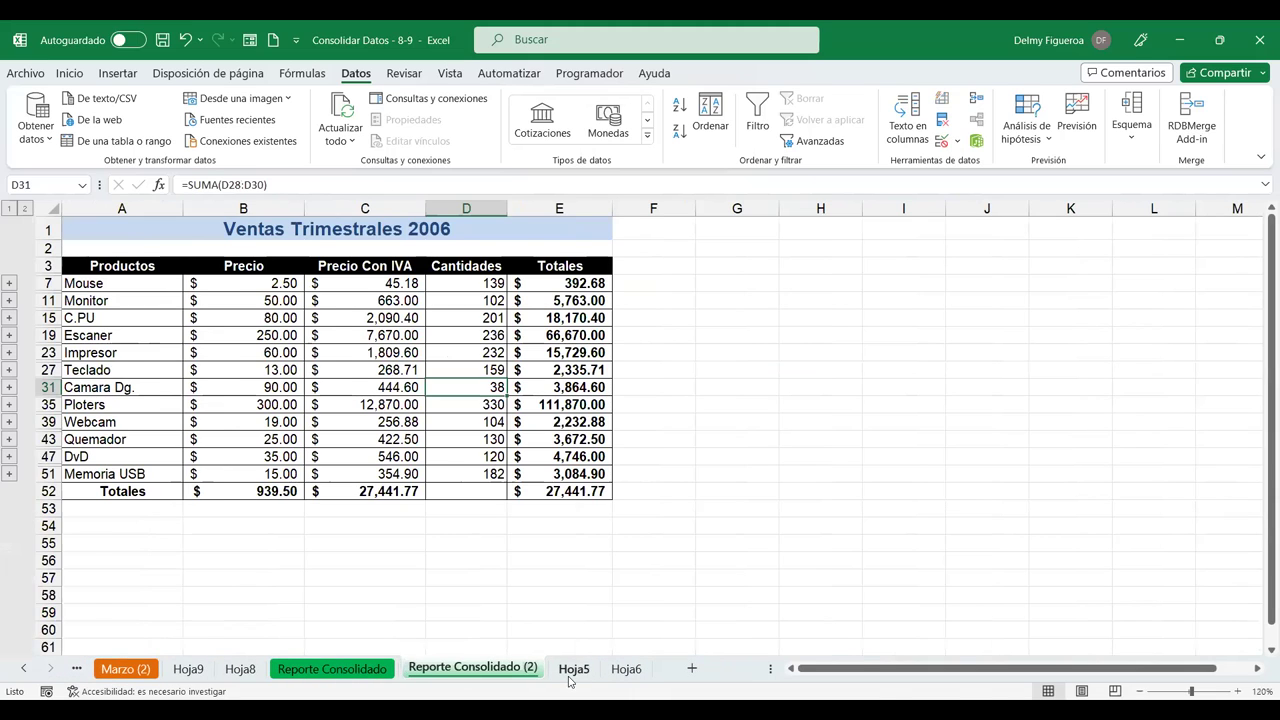
pyautogui.click(578, 670)
pyautogui.click(626, 669)
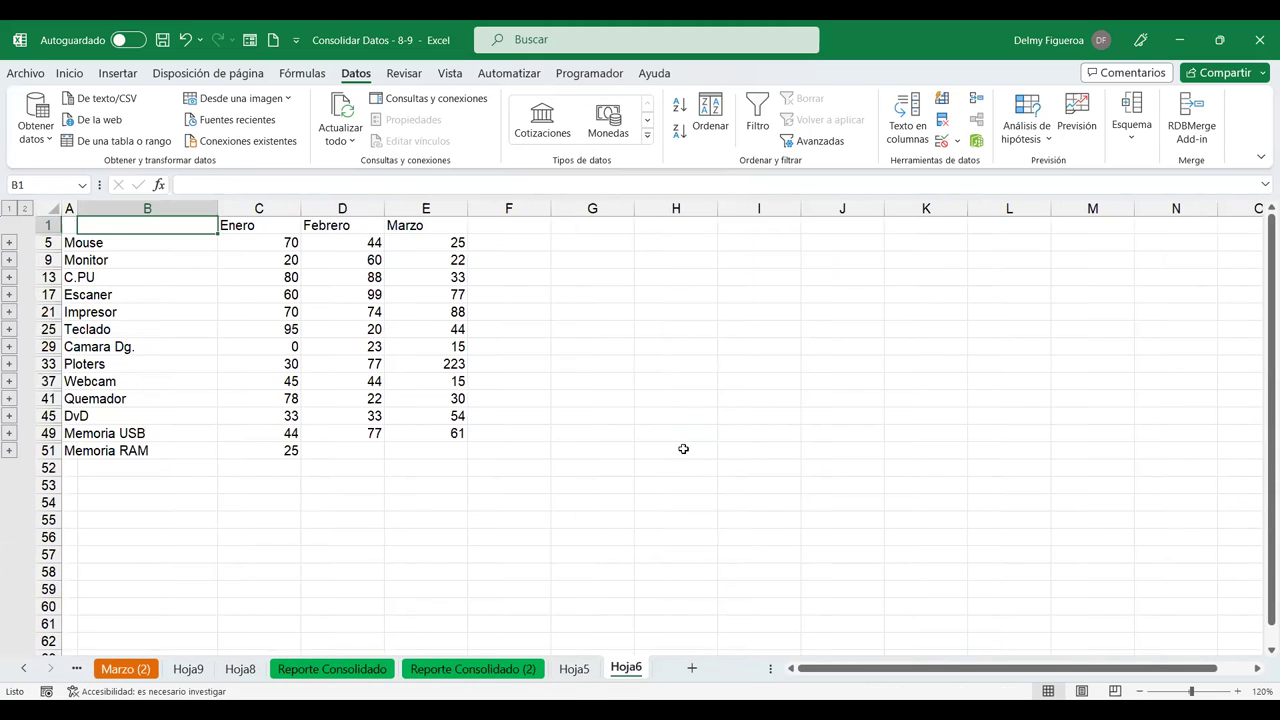